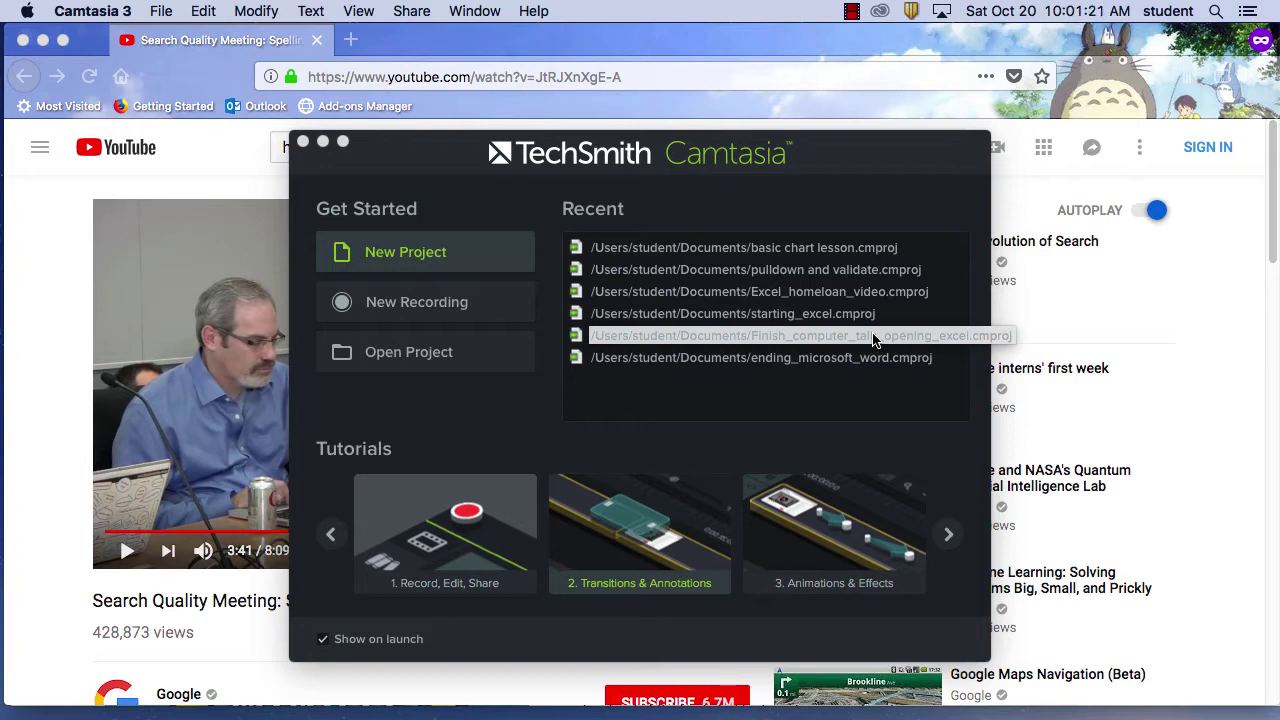
Close the Camtasia welcome window and cancel the Quit Camtasia prompt so recording continues
click(873, 337)
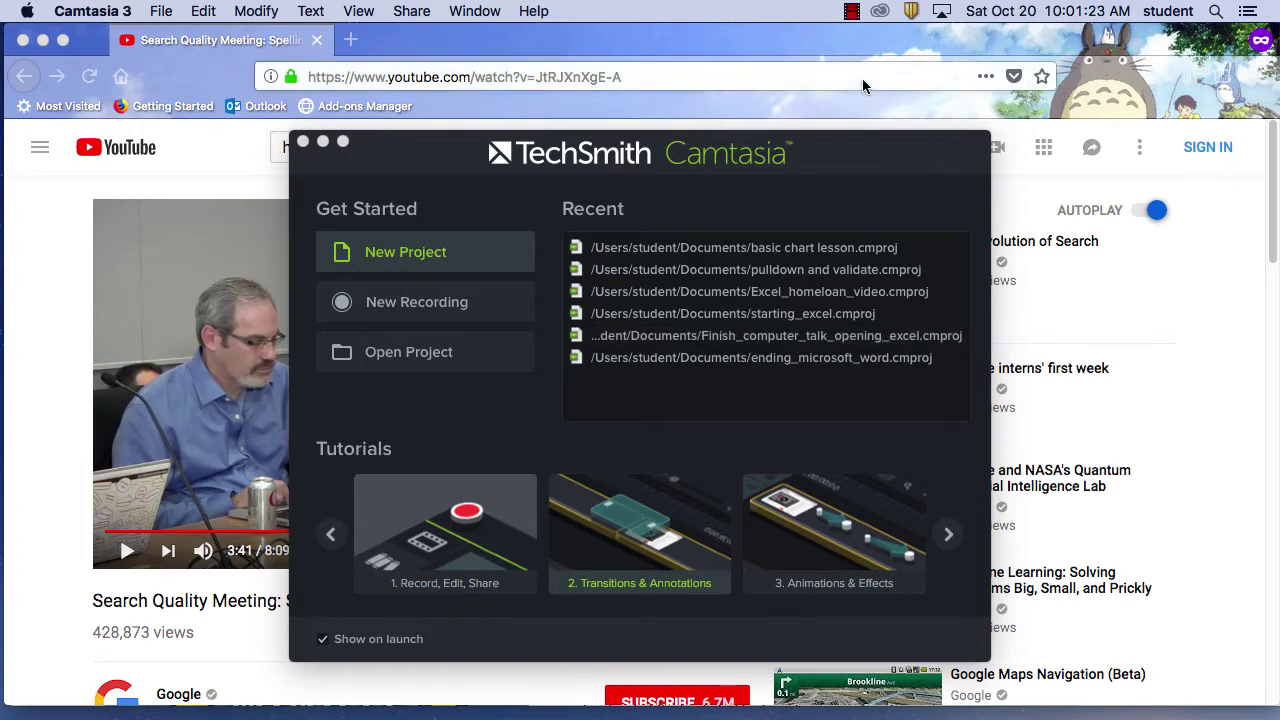
click(302, 141)
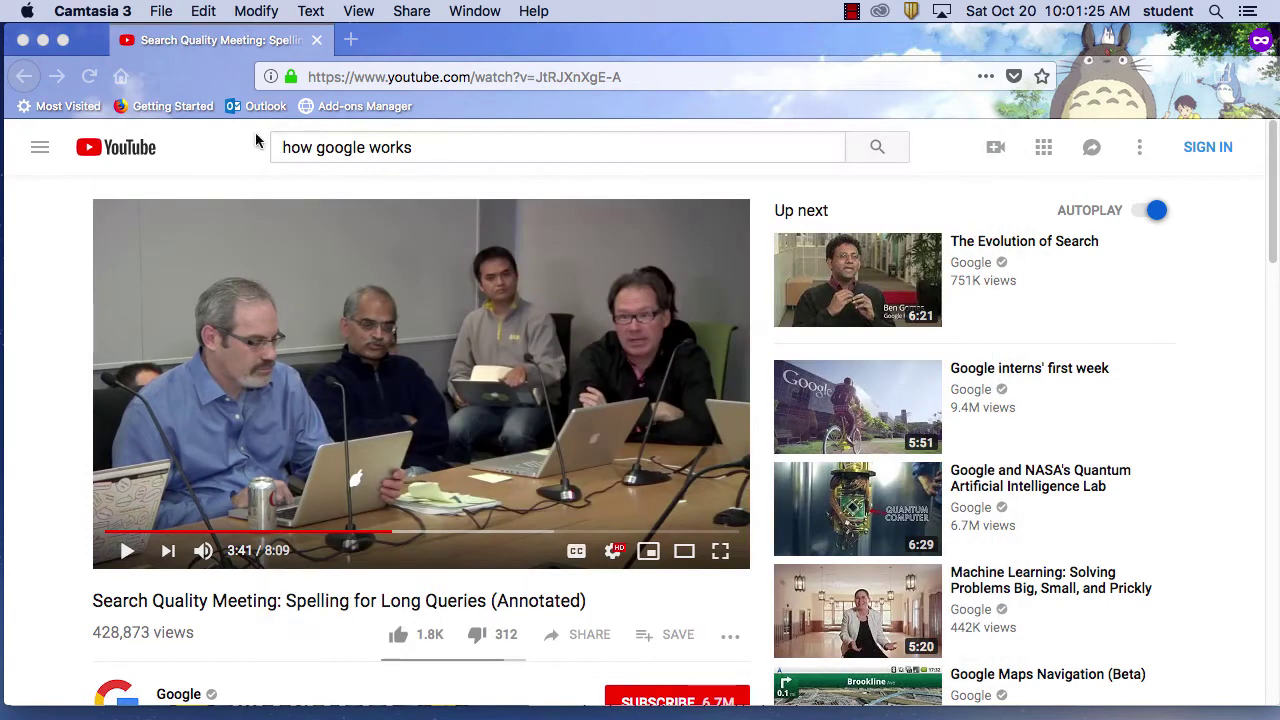
click(105, 10)
click(135, 255)
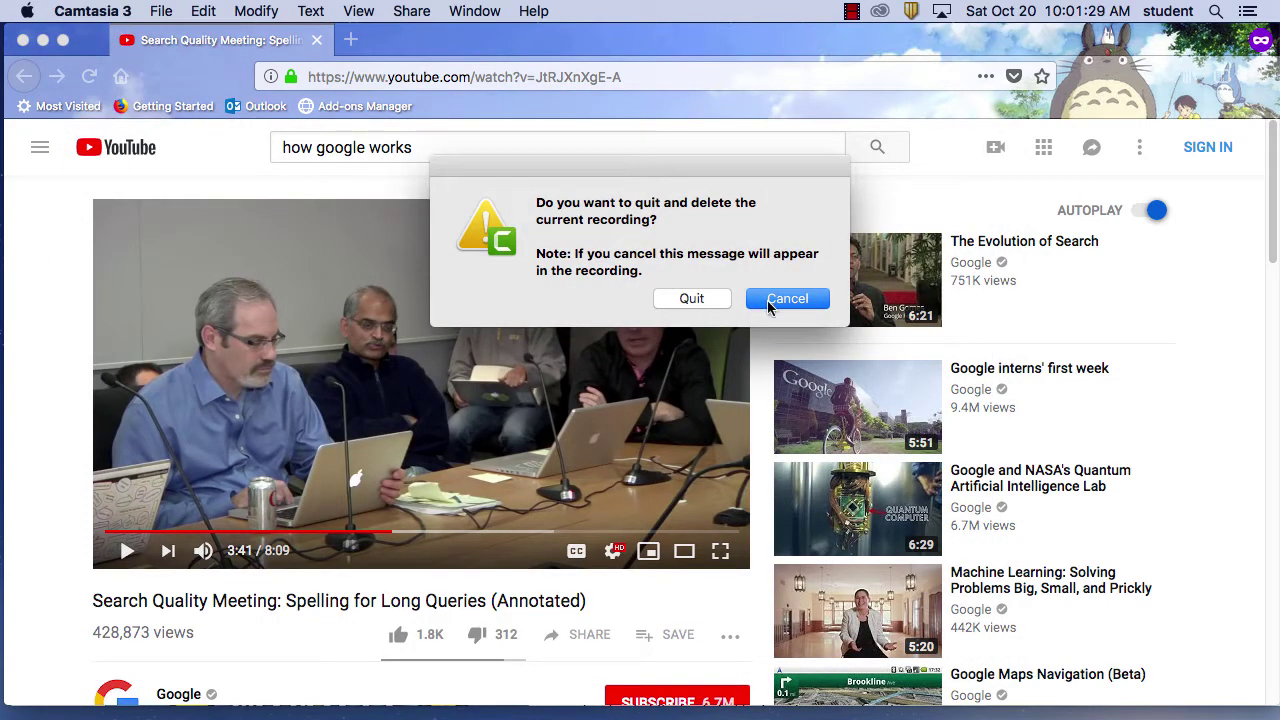
click(770, 300)
Quit Firefox from its application menu, leaving the desktop showing
click(172, 44)
click(100, 10)
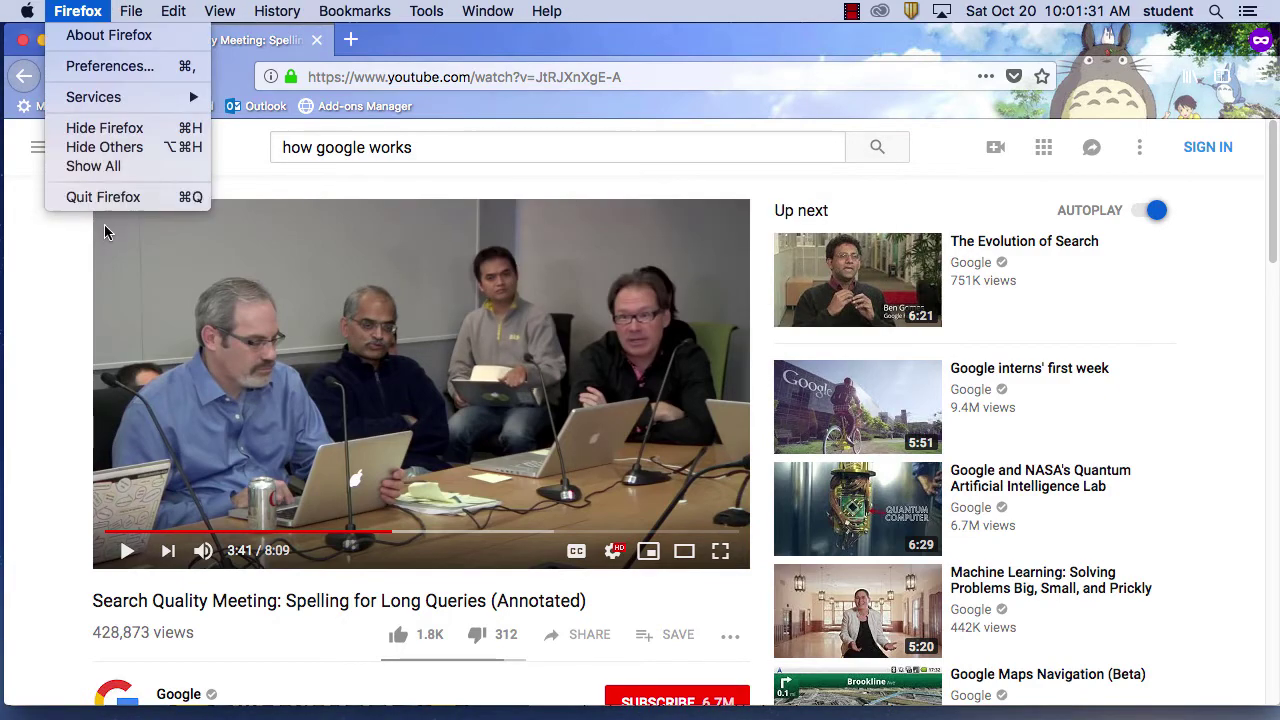
click(116, 200)
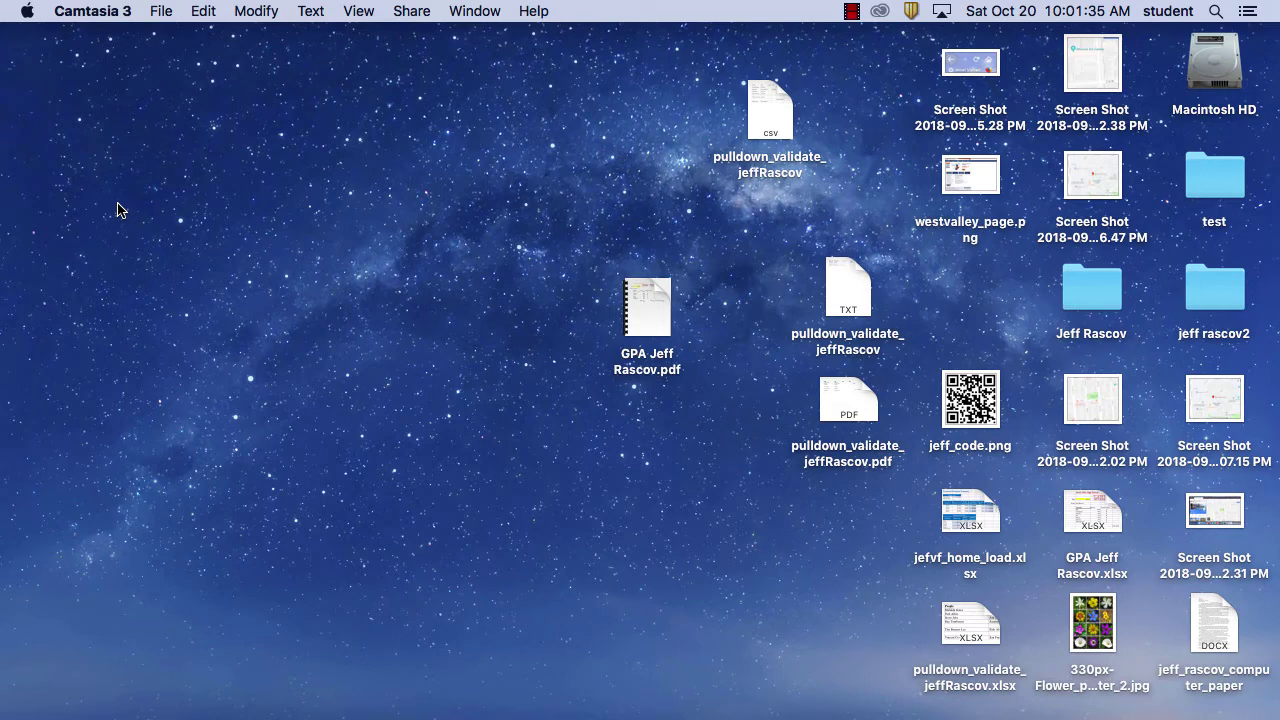
mouse_move(486, 714)
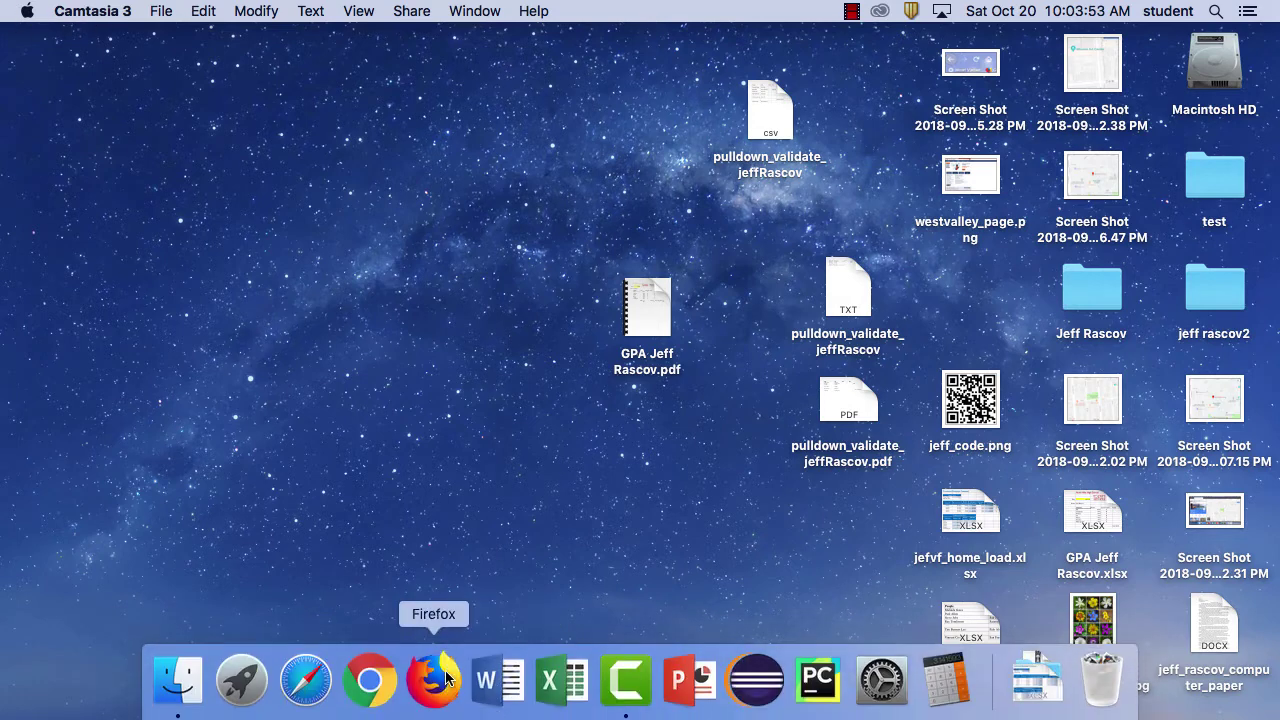
Launch Firefox and load mozilla.org in place of the current address
click(446, 678)
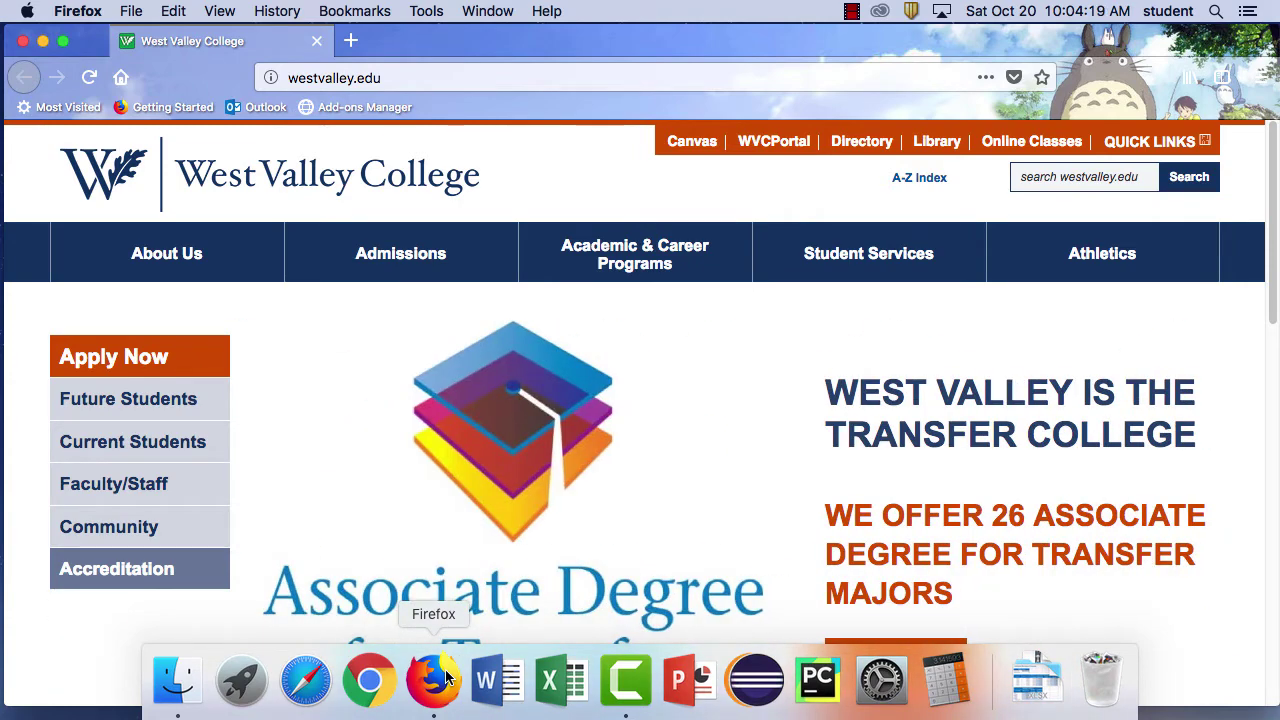
click(416, 77)
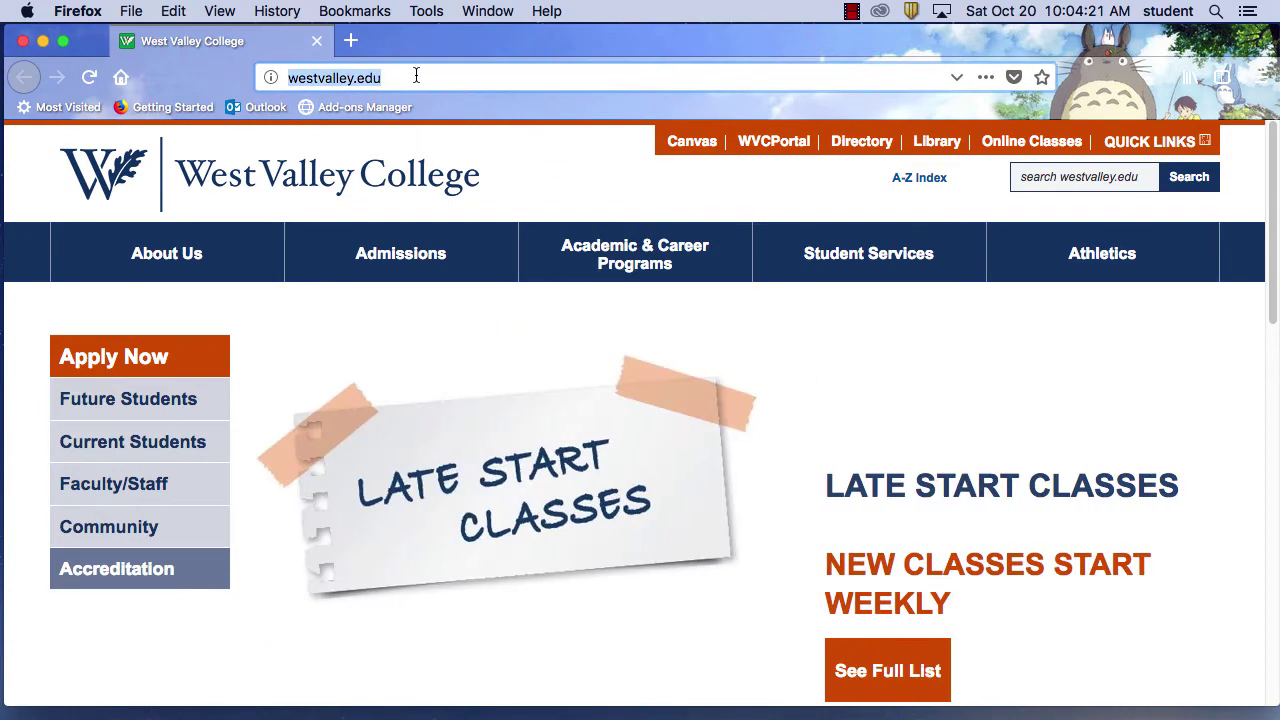
text(mo)
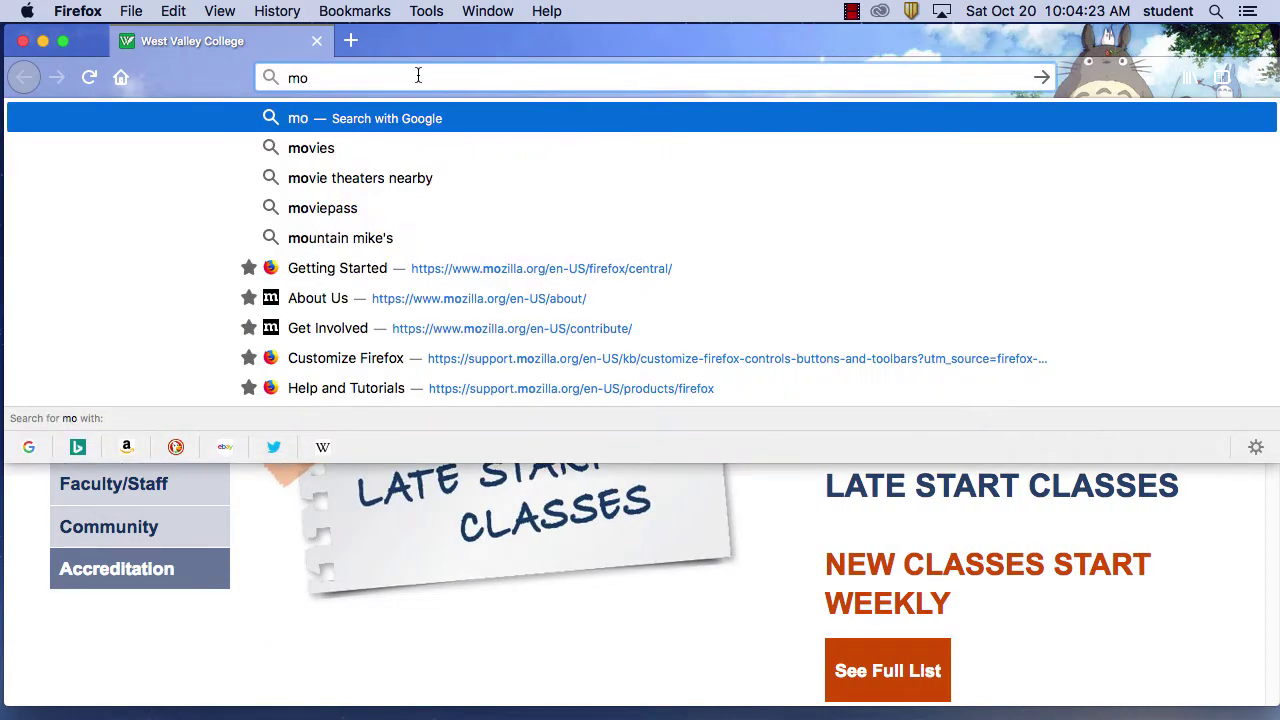
text(zilla.org)
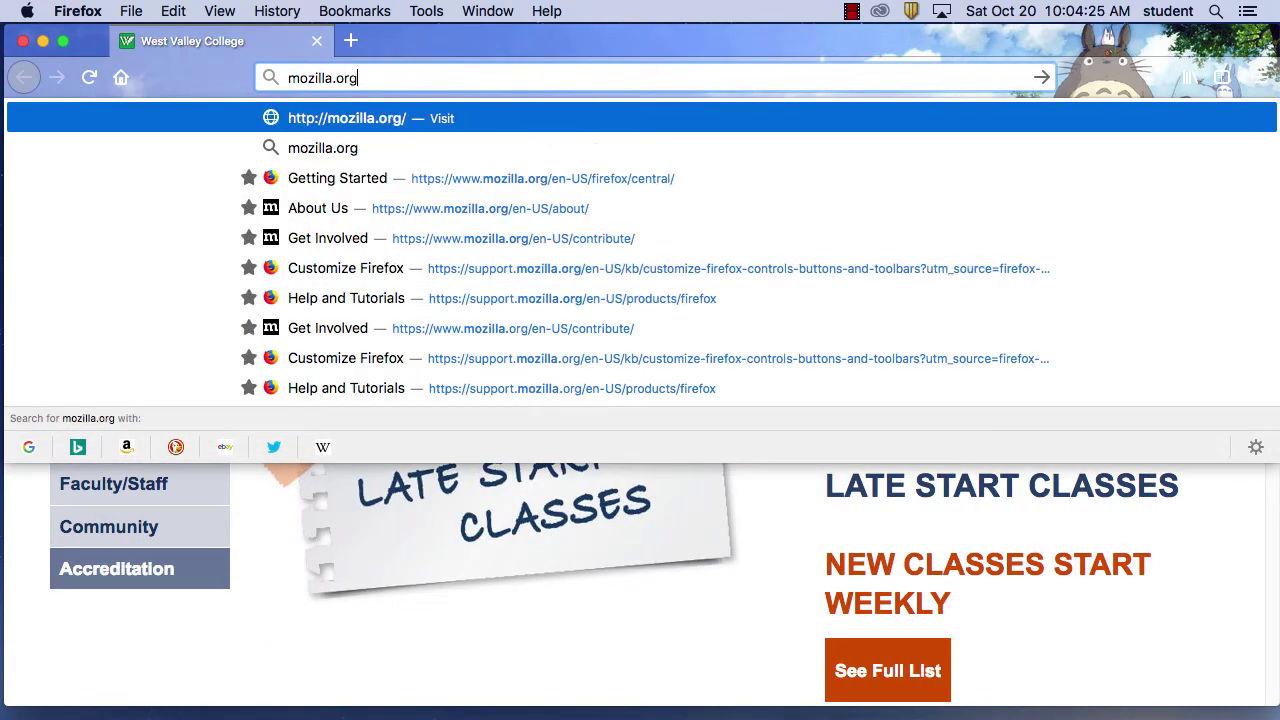
key(Return)
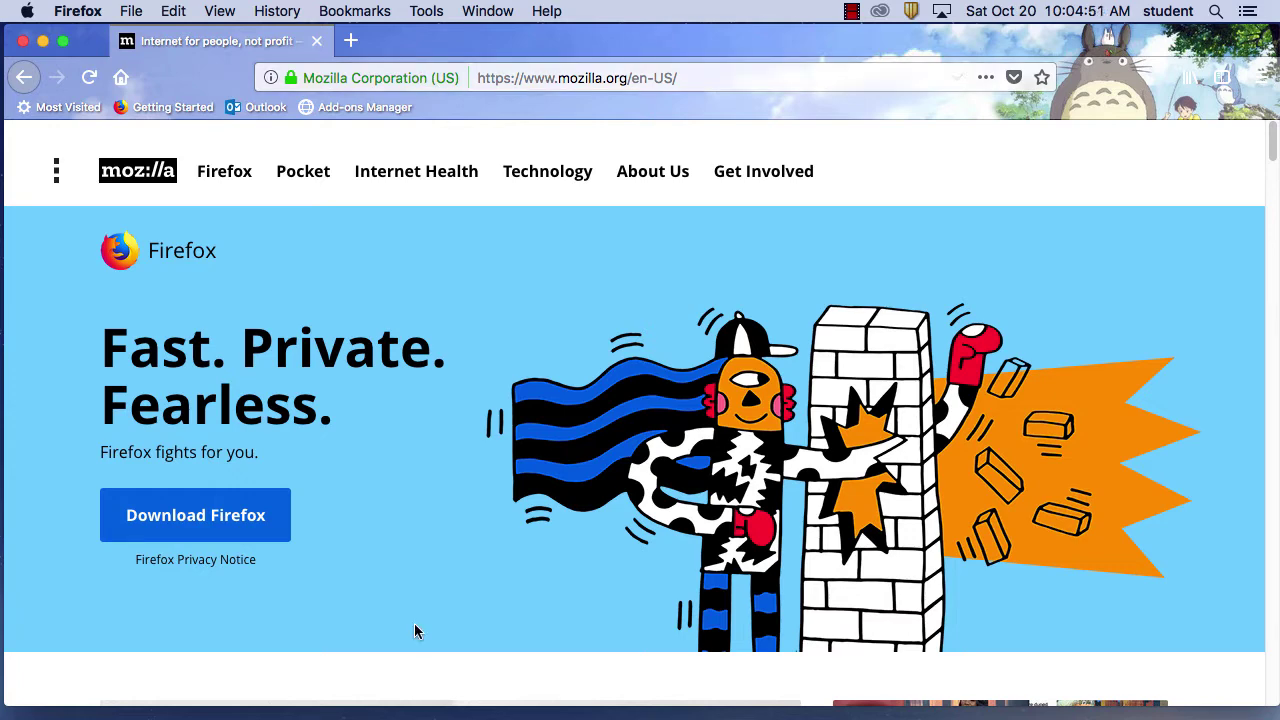
Switch to Google Chrome on westvalley.edu and bring up the New Incognito Window option
mouse_move(431, 690)
click(375, 682)
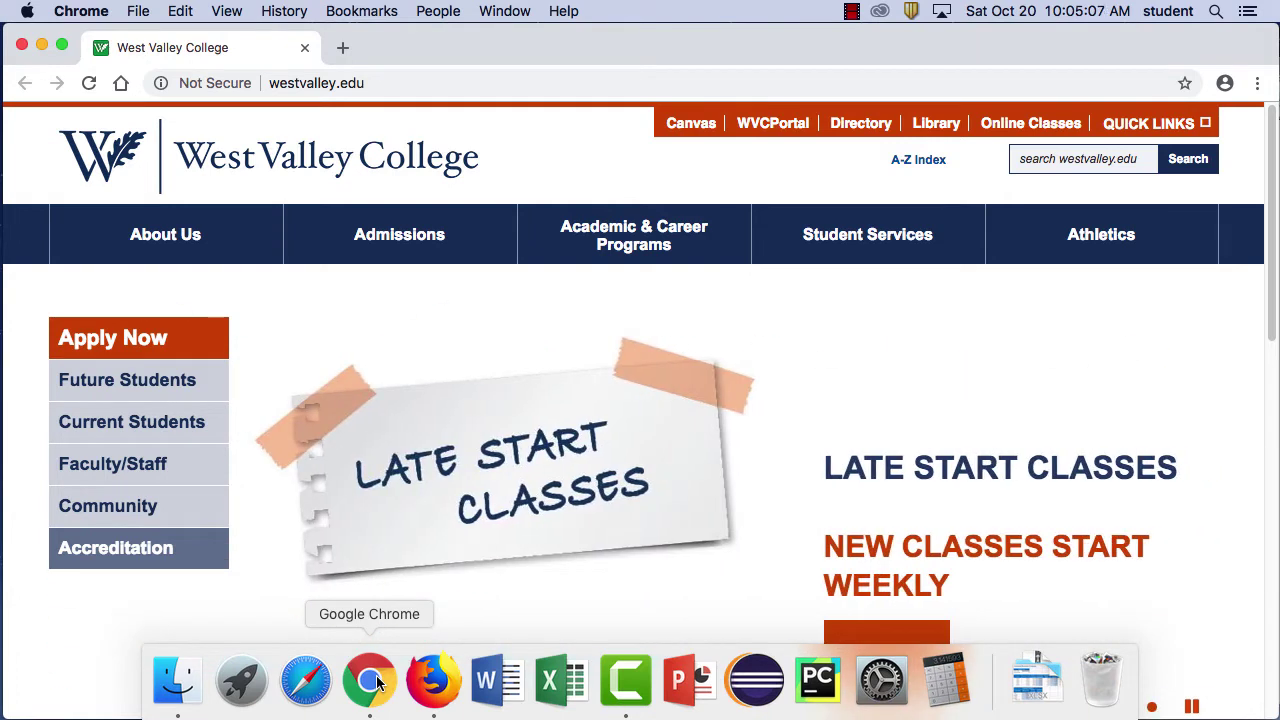
click(137, 11)
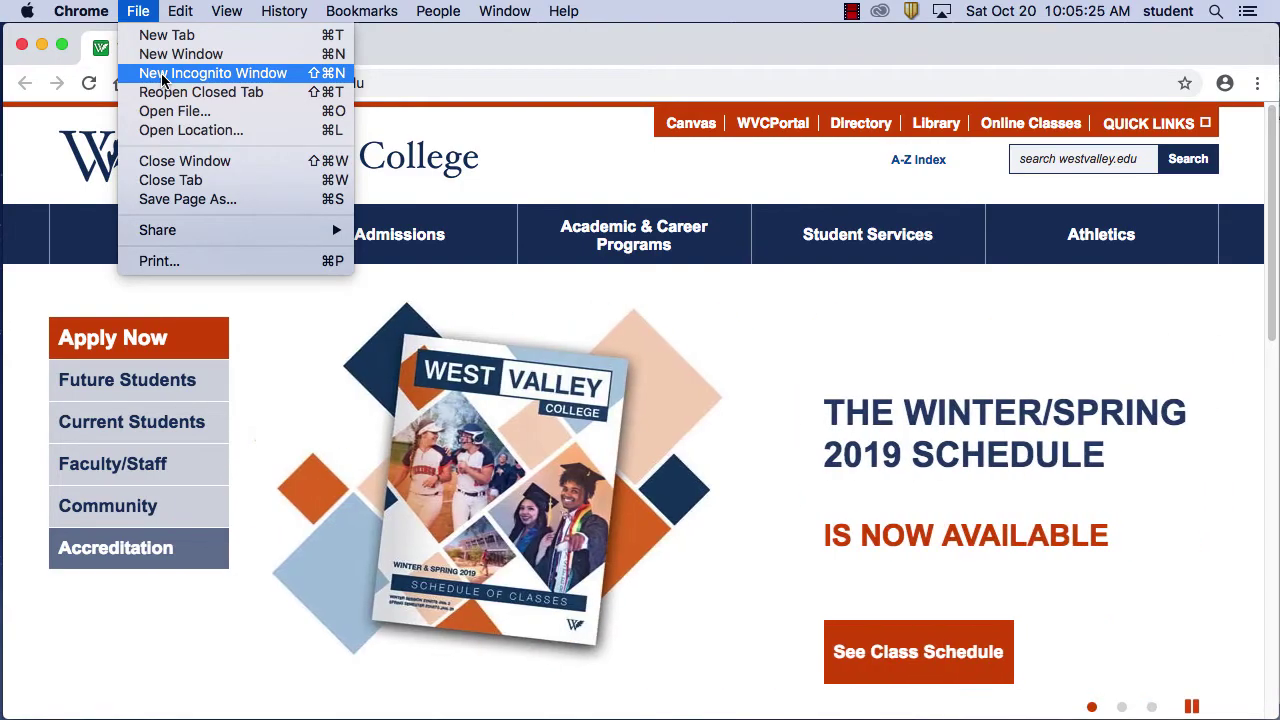
click(163, 79)
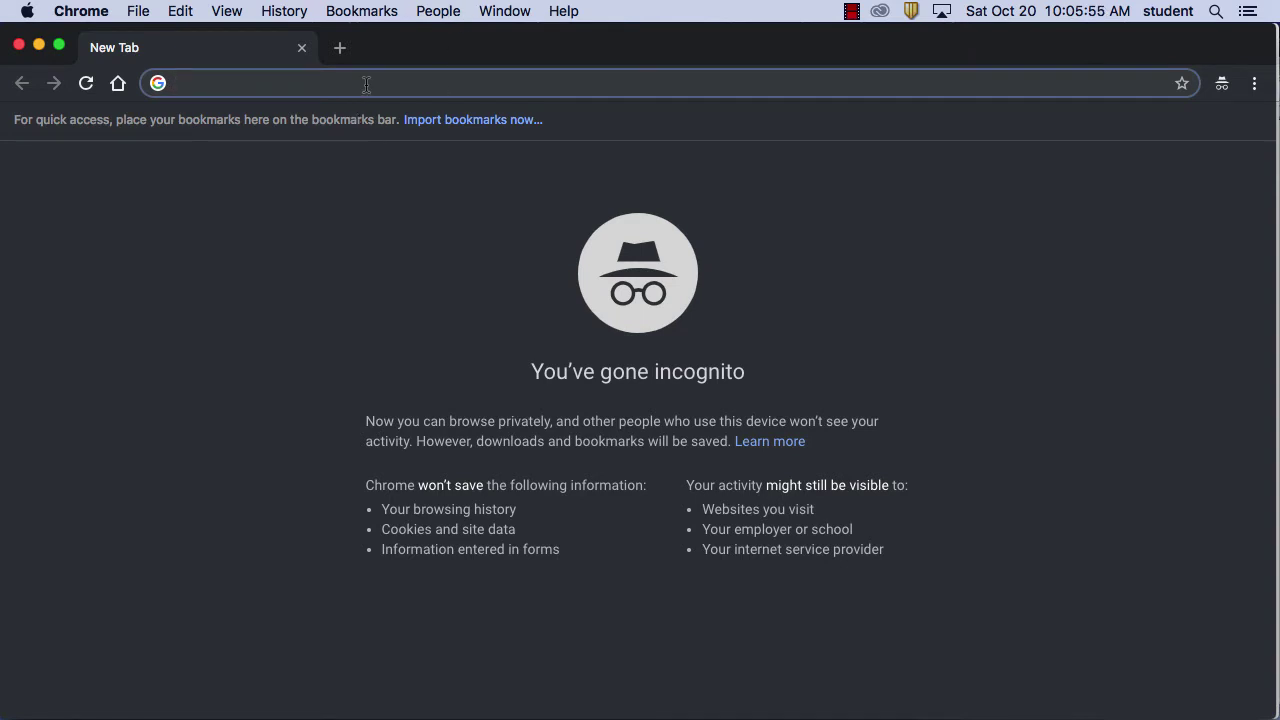
text(tor bro)
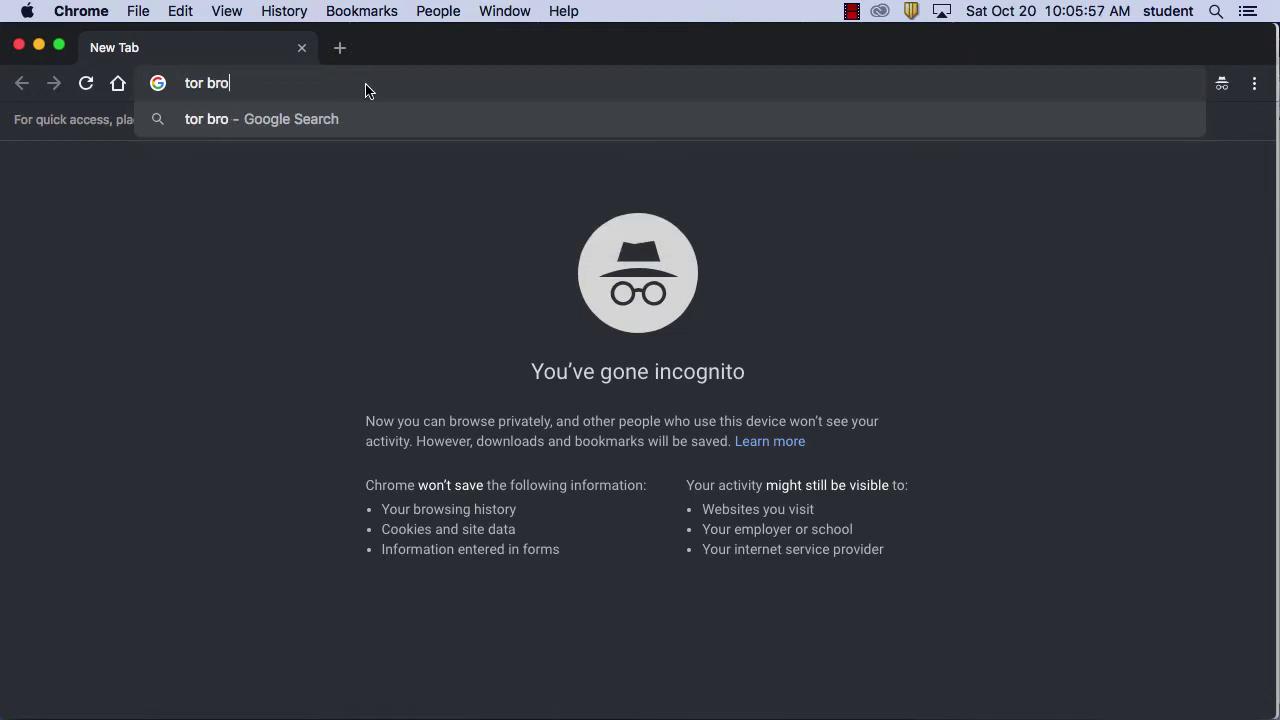
text(wser)
key(Return)
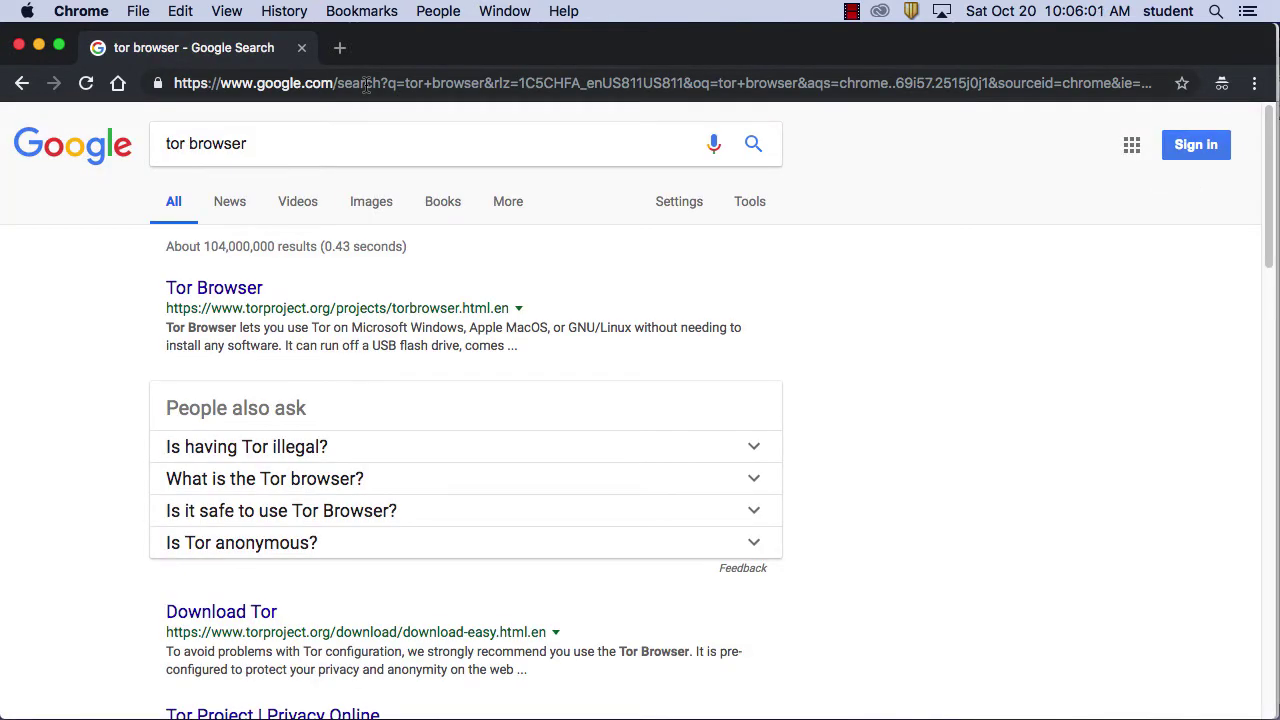
click(224, 290)
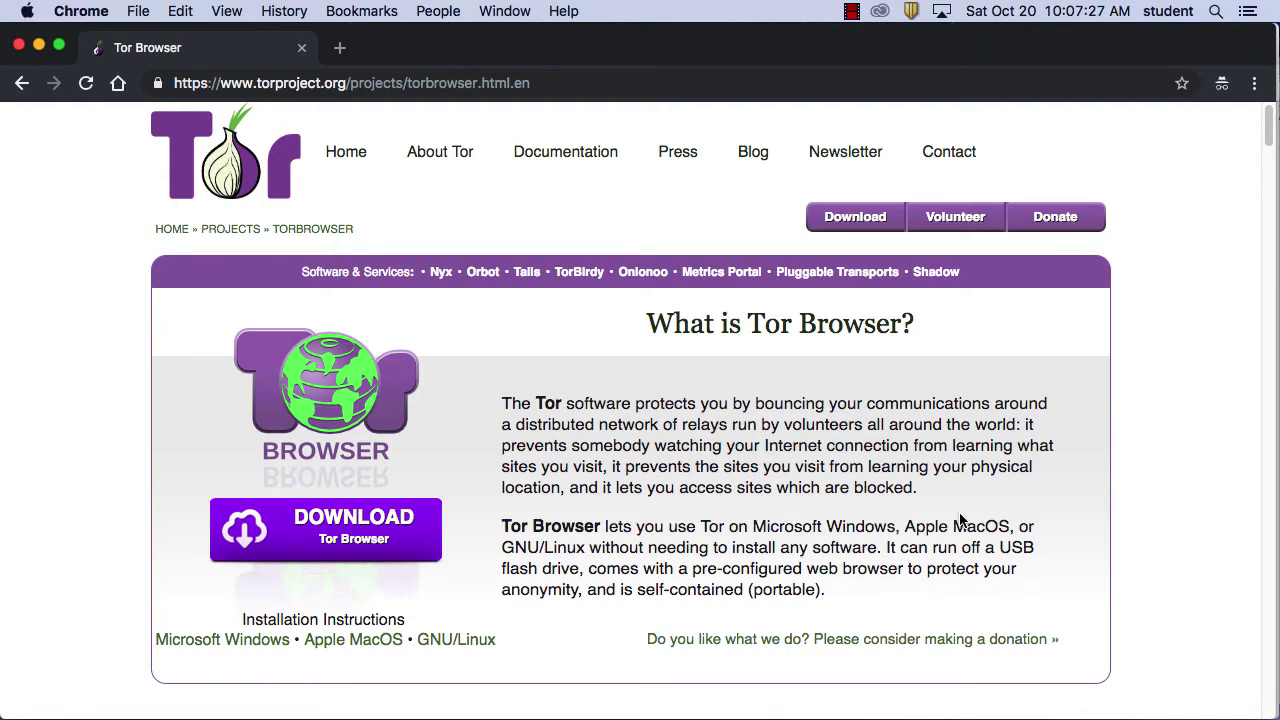
click(208, 83)
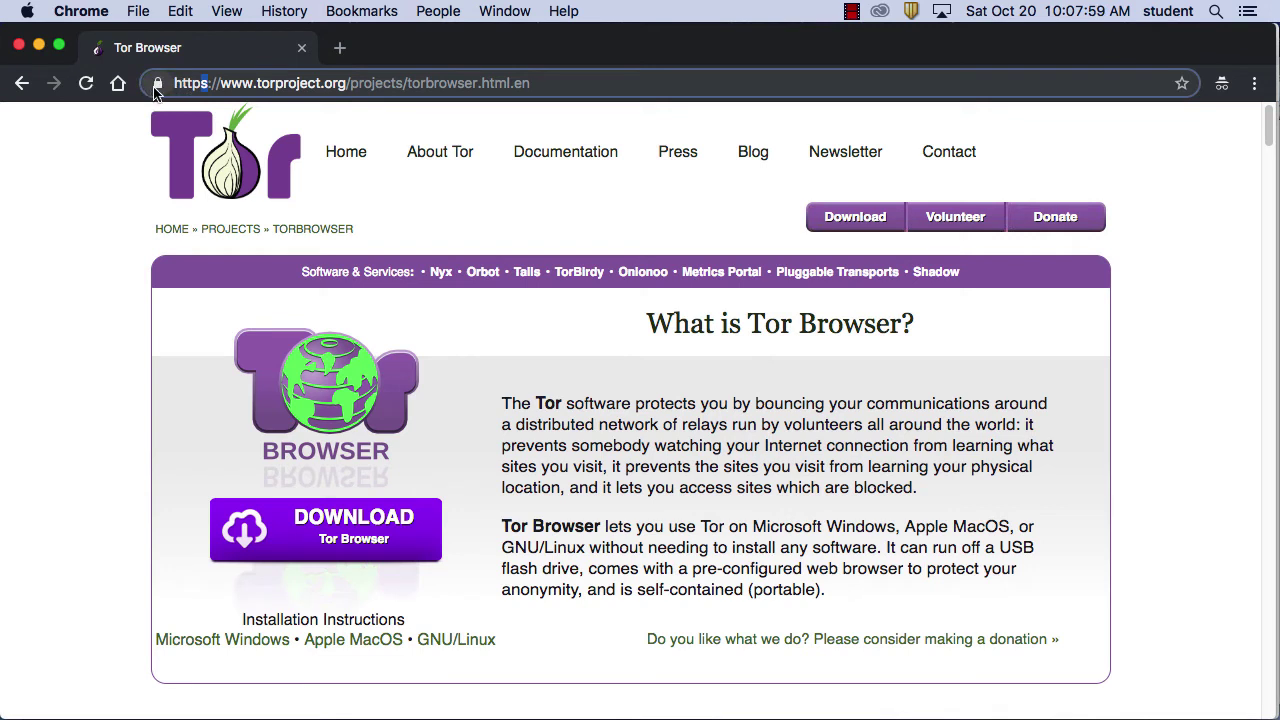
click(158, 84)
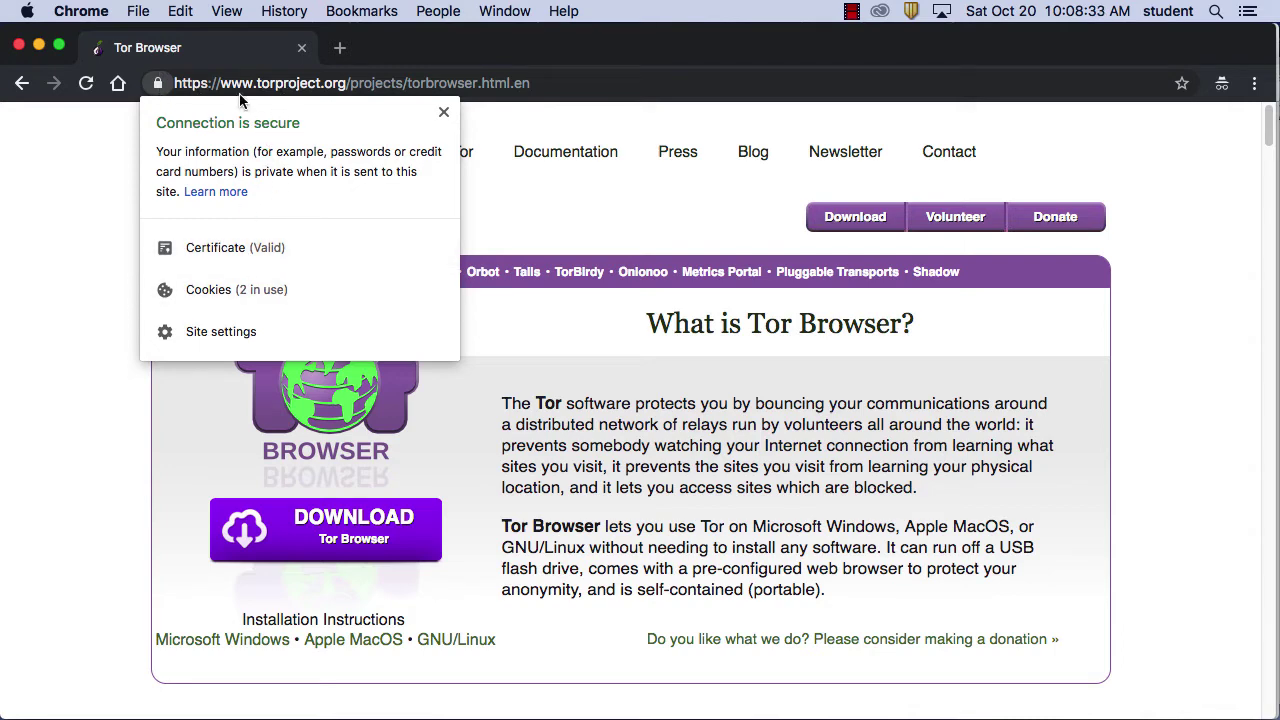
click(222, 248)
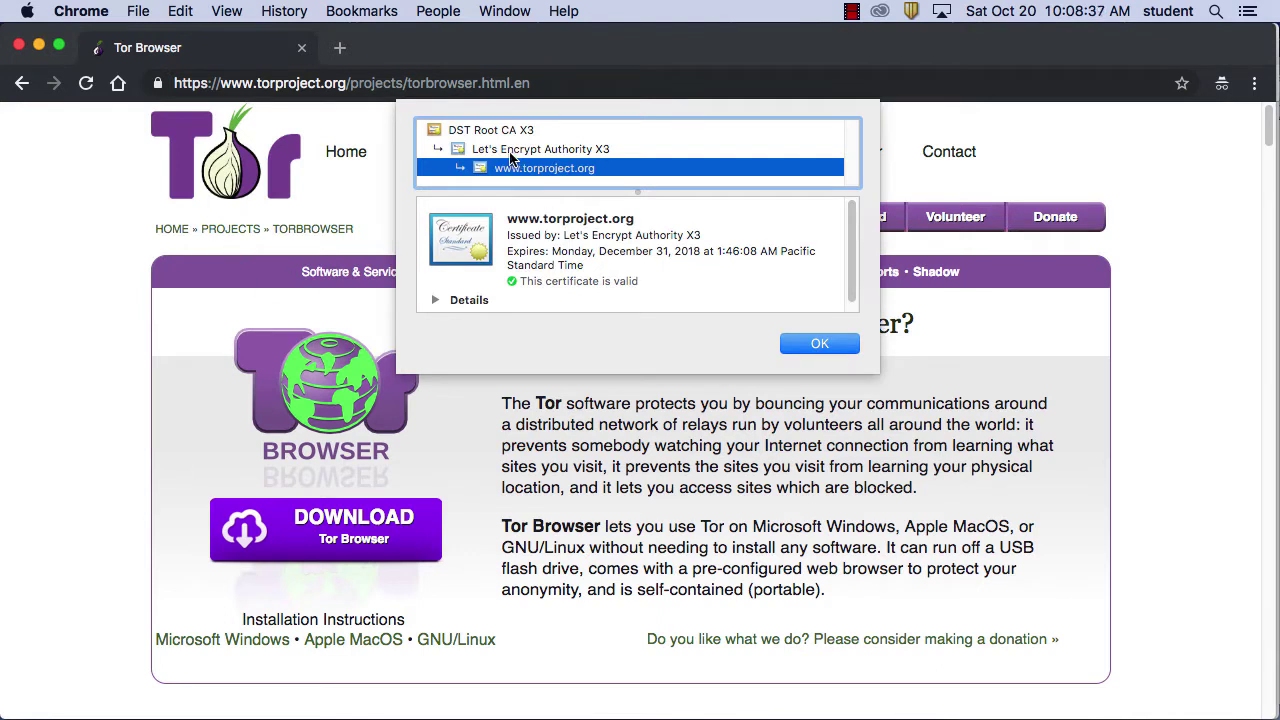
Select the Let's Encrypt Authority X3 intermediate certificate in the chain
click(512, 152)
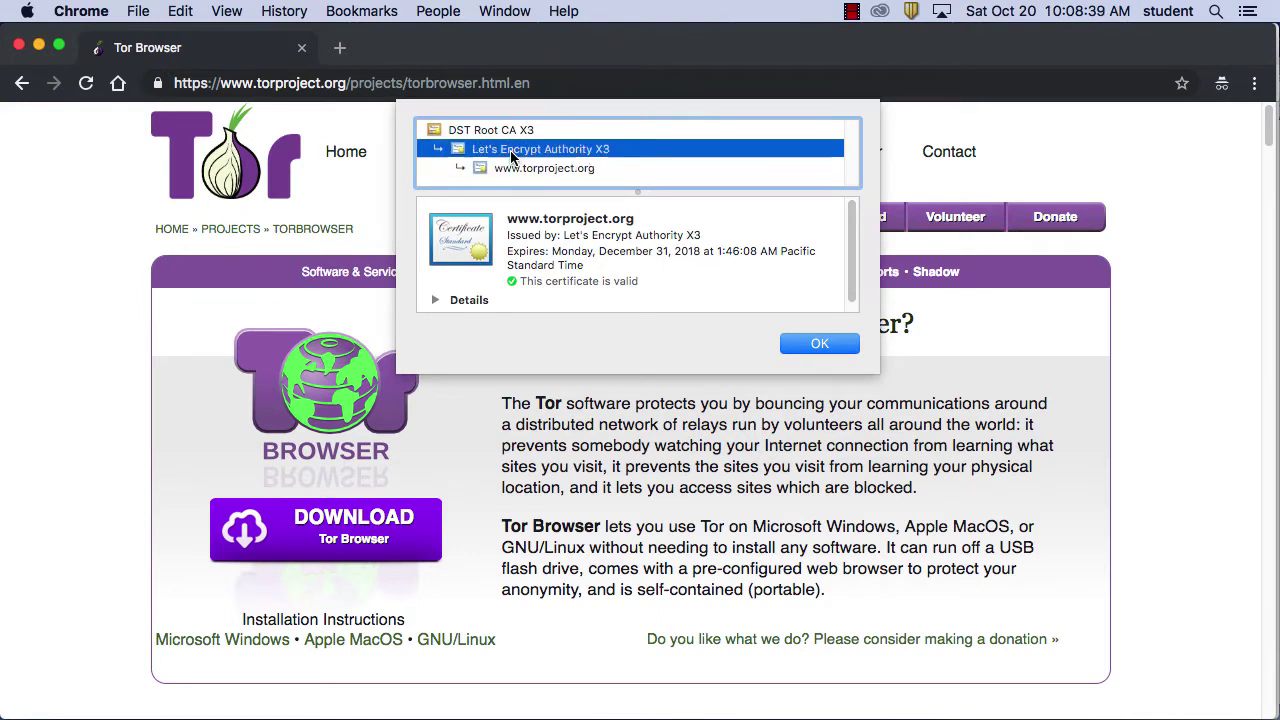
click(533, 170)
click(531, 152)
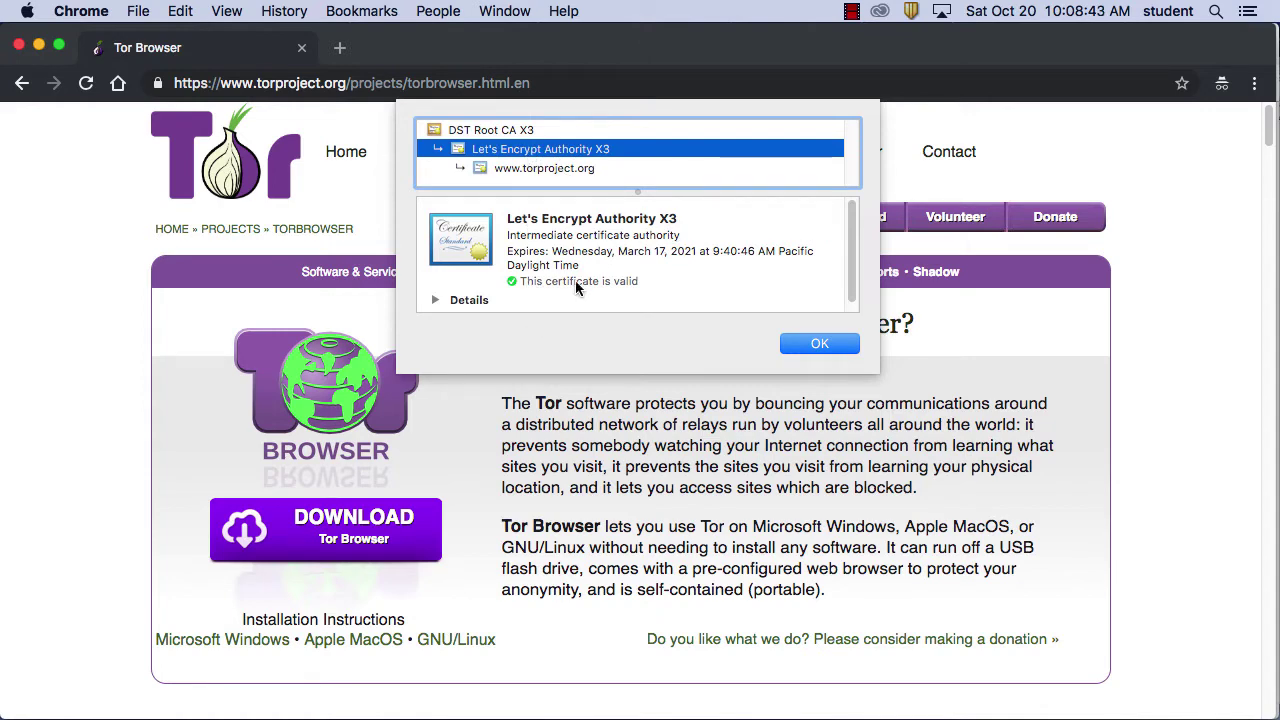
Expand its details and highlight the SHA-256 with RSA Encryption signature algorithm
click(435, 300)
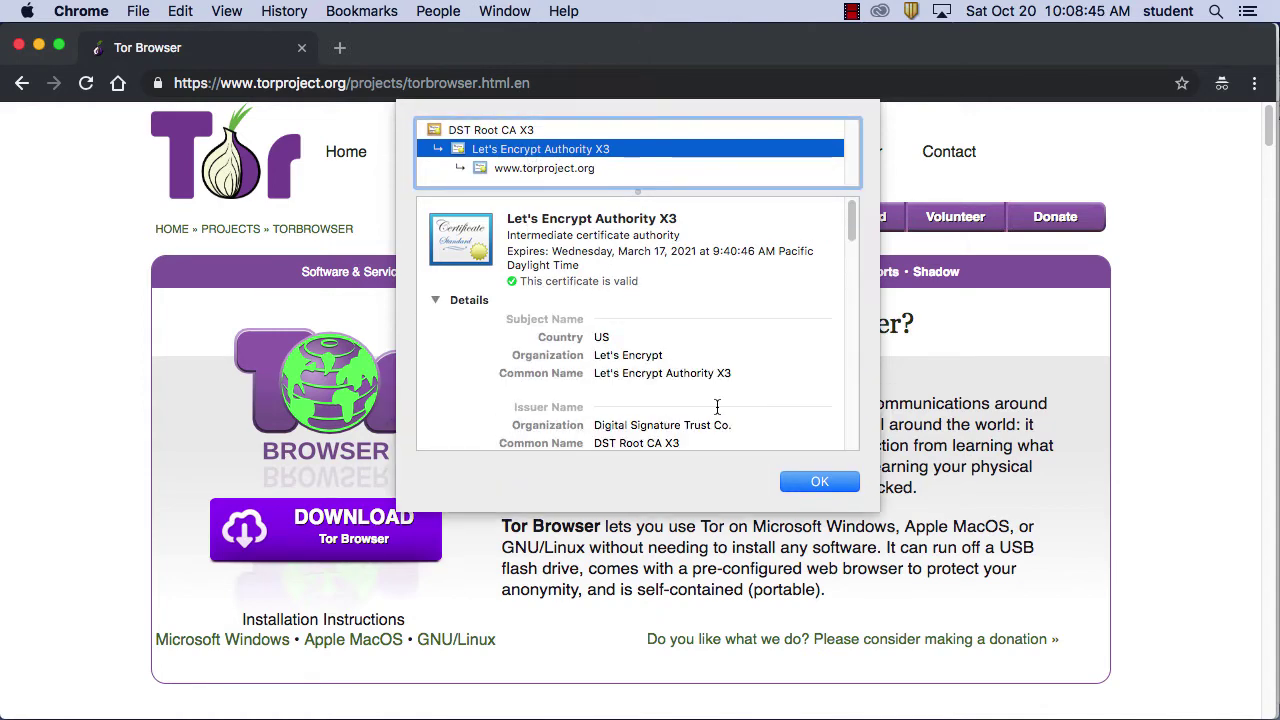
drag(850, 238, 836, 176)
drag(850, 222, 843, 277)
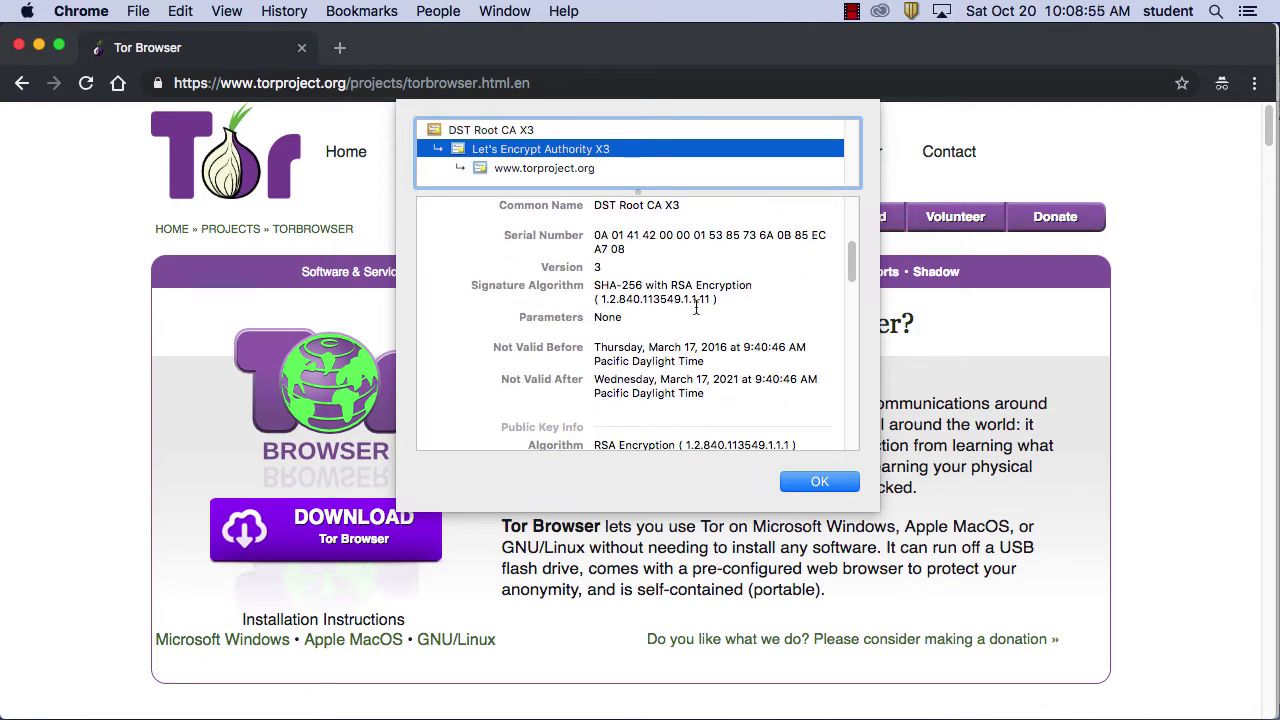
drag(754, 287, 594, 285)
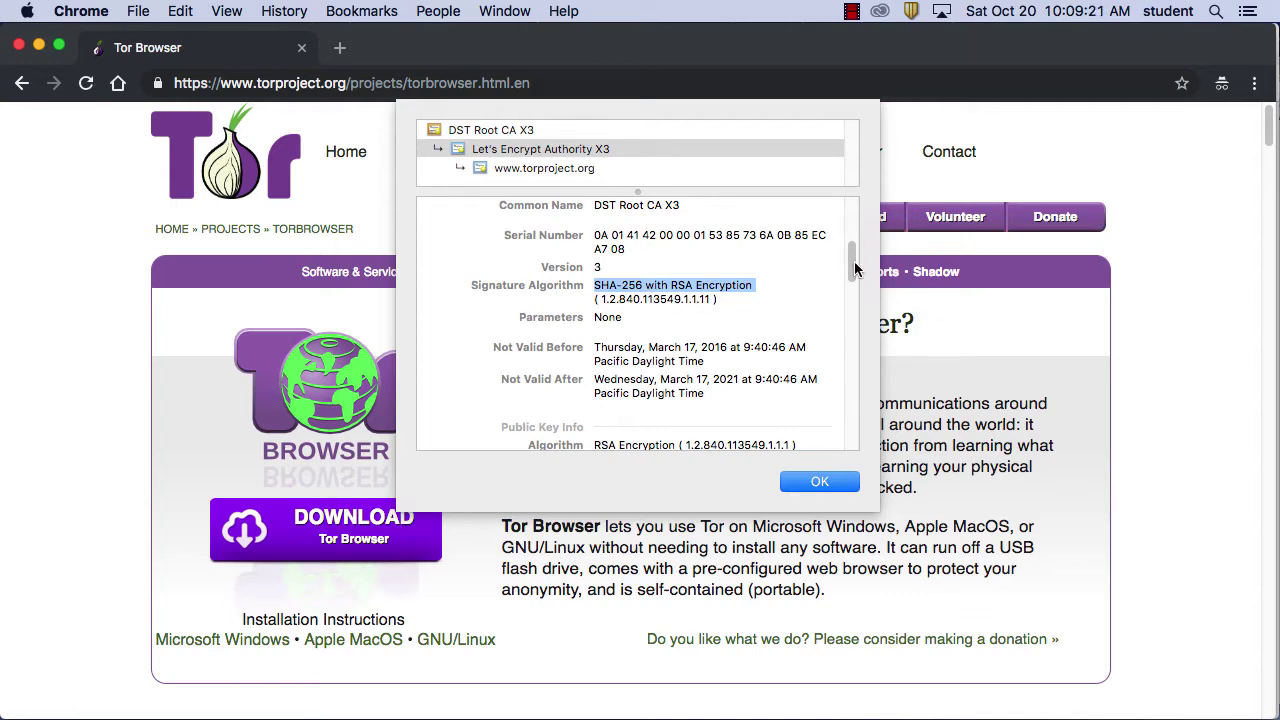
drag(852, 266, 857, 300)
scroll(854, 298, down, 2)
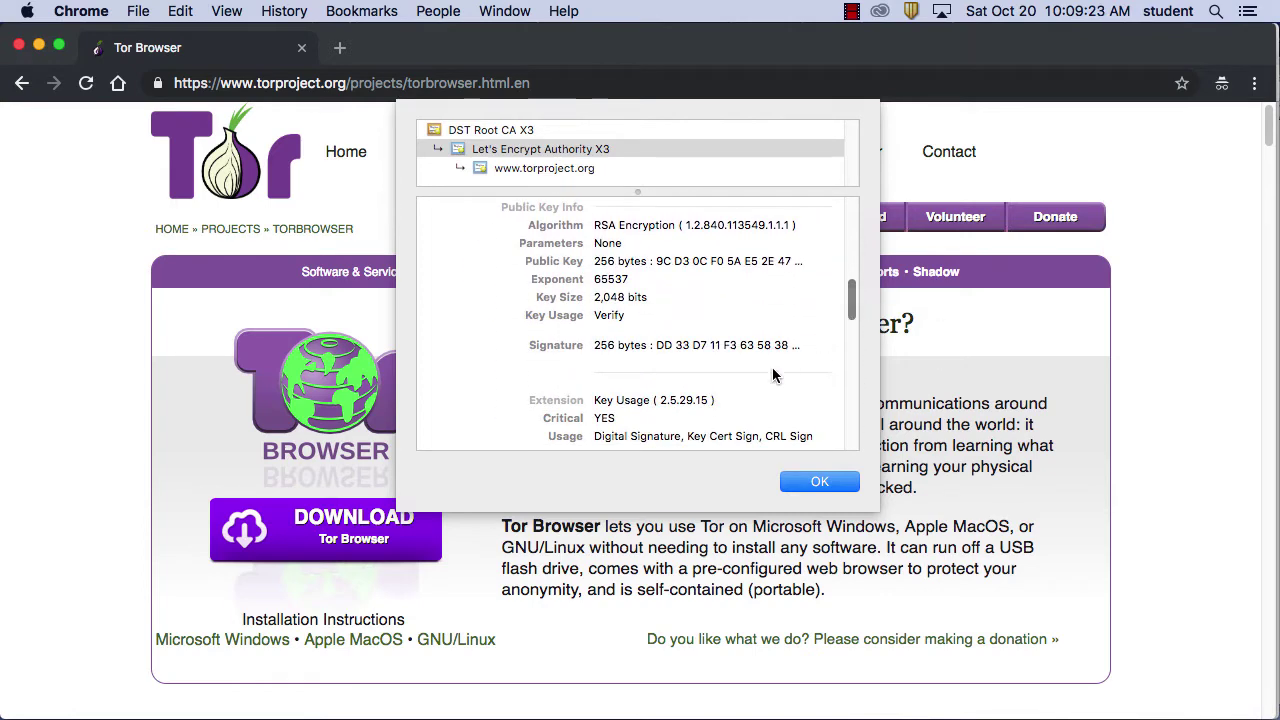
Expand the full signature value, then close the certificate viewer with OK
click(797, 345)
drag(853, 303, 857, 320)
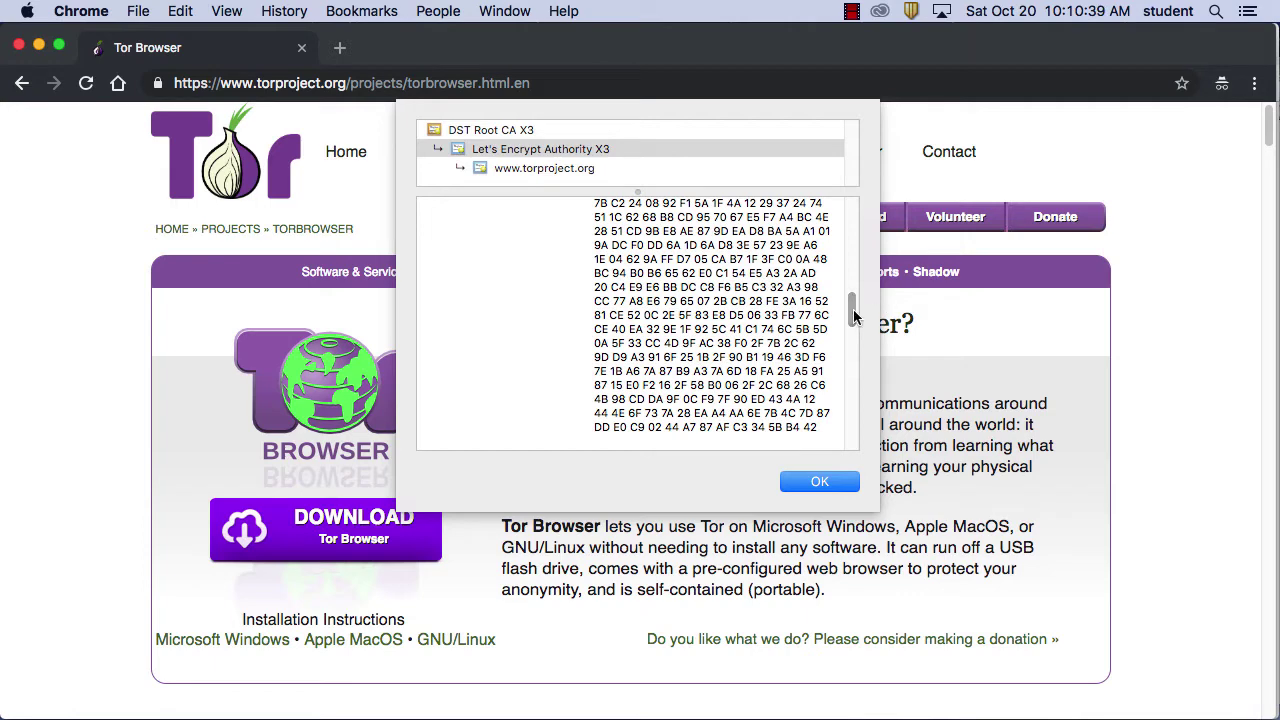
click(820, 482)
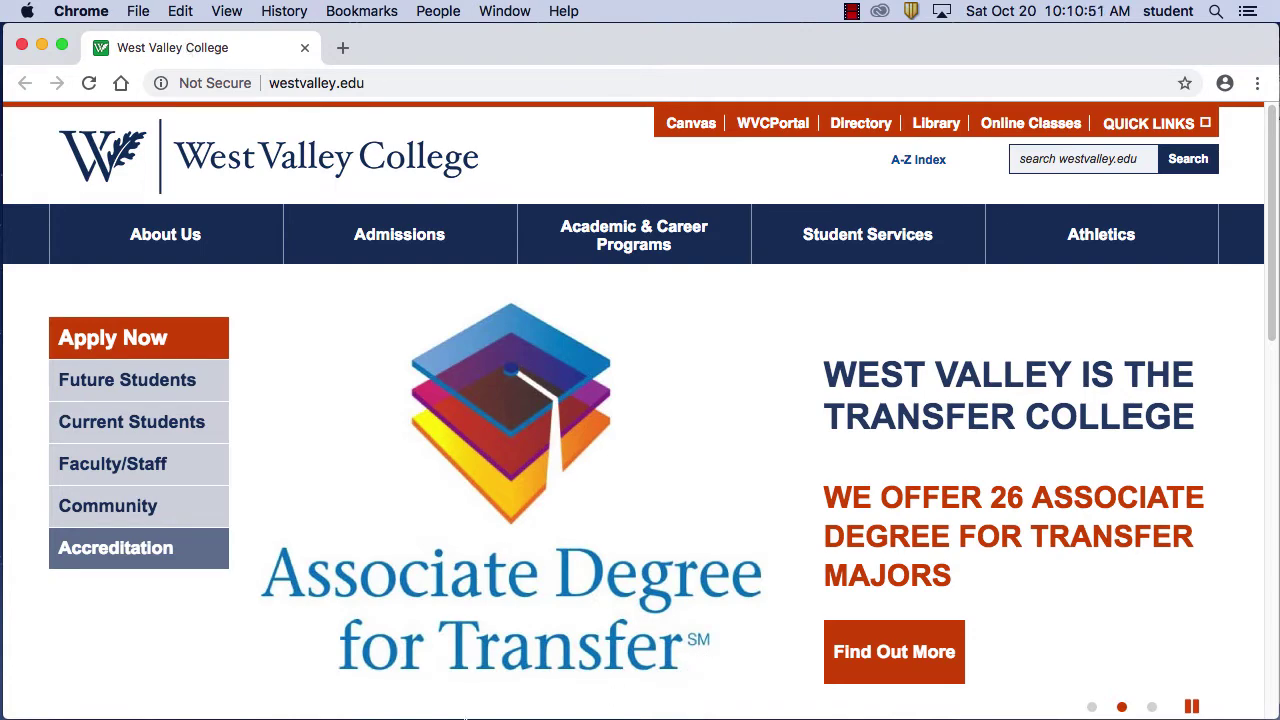
Open Safari from the Dock, showing the West Valley College homepage
mouse_move(432, 690)
click(298, 681)
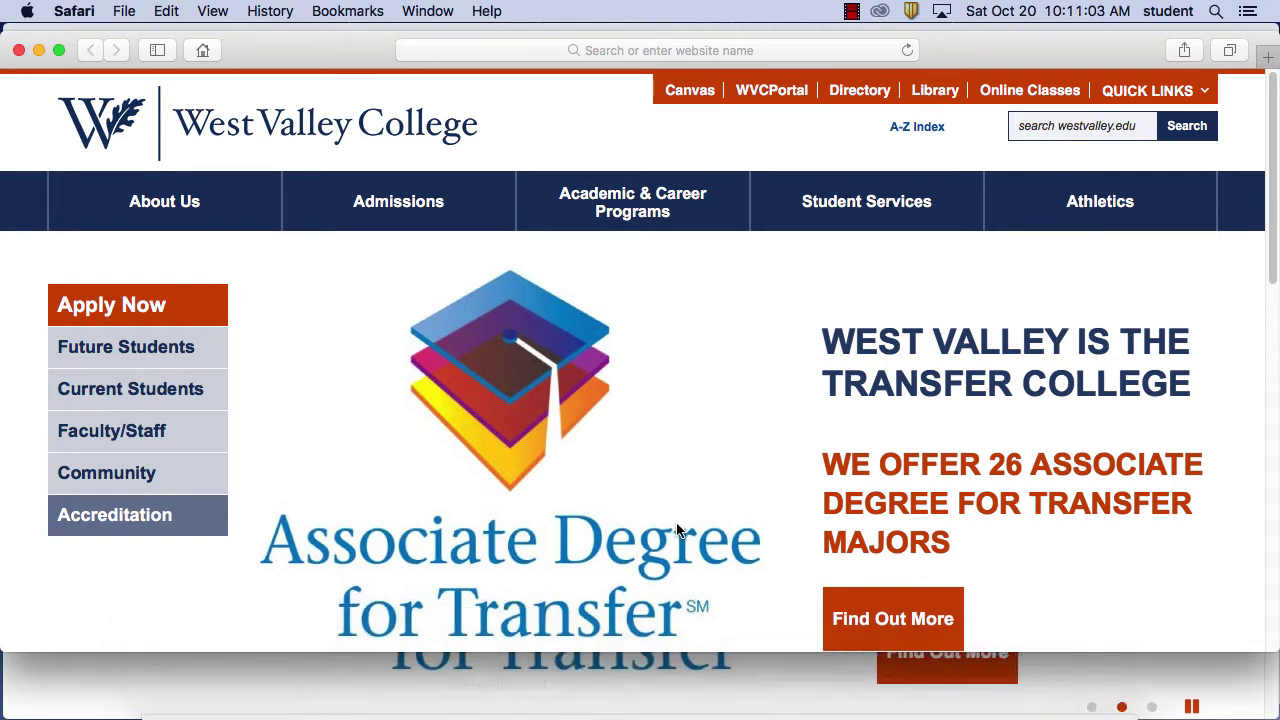
Close the Safari West Valley College window and return to Firefox on mozilla.org
click(19, 50)
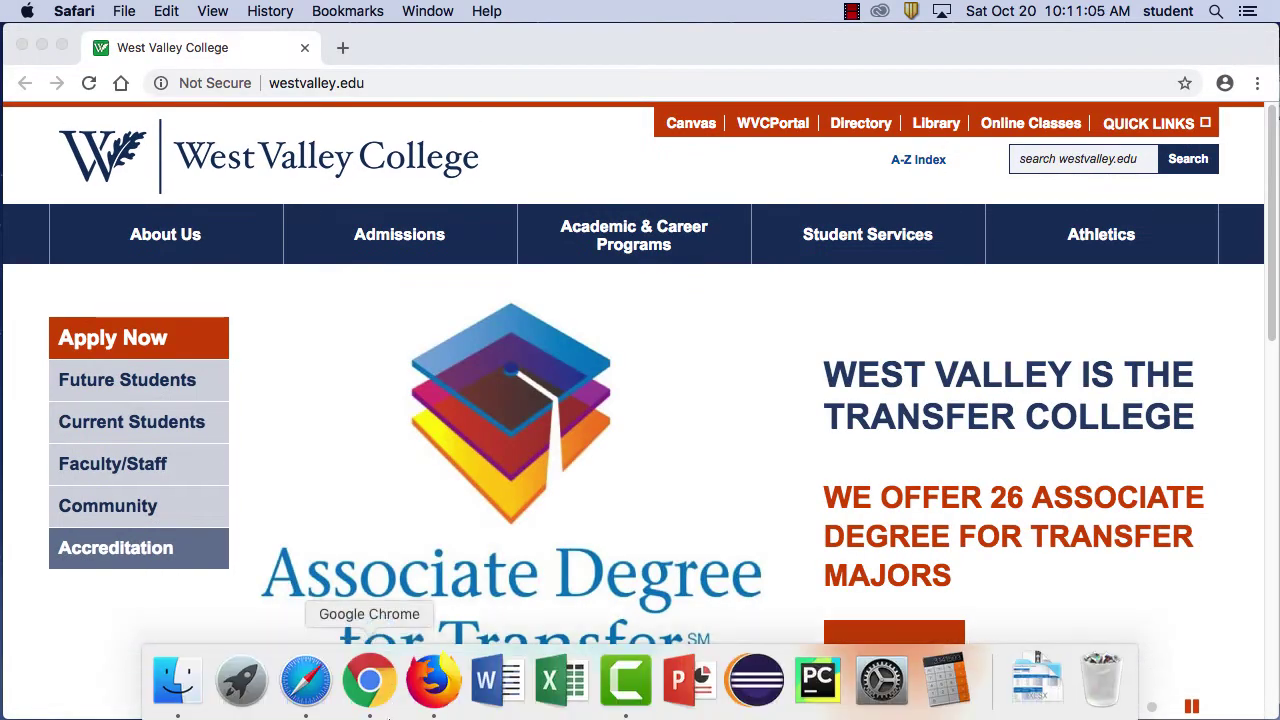
click(430, 682)
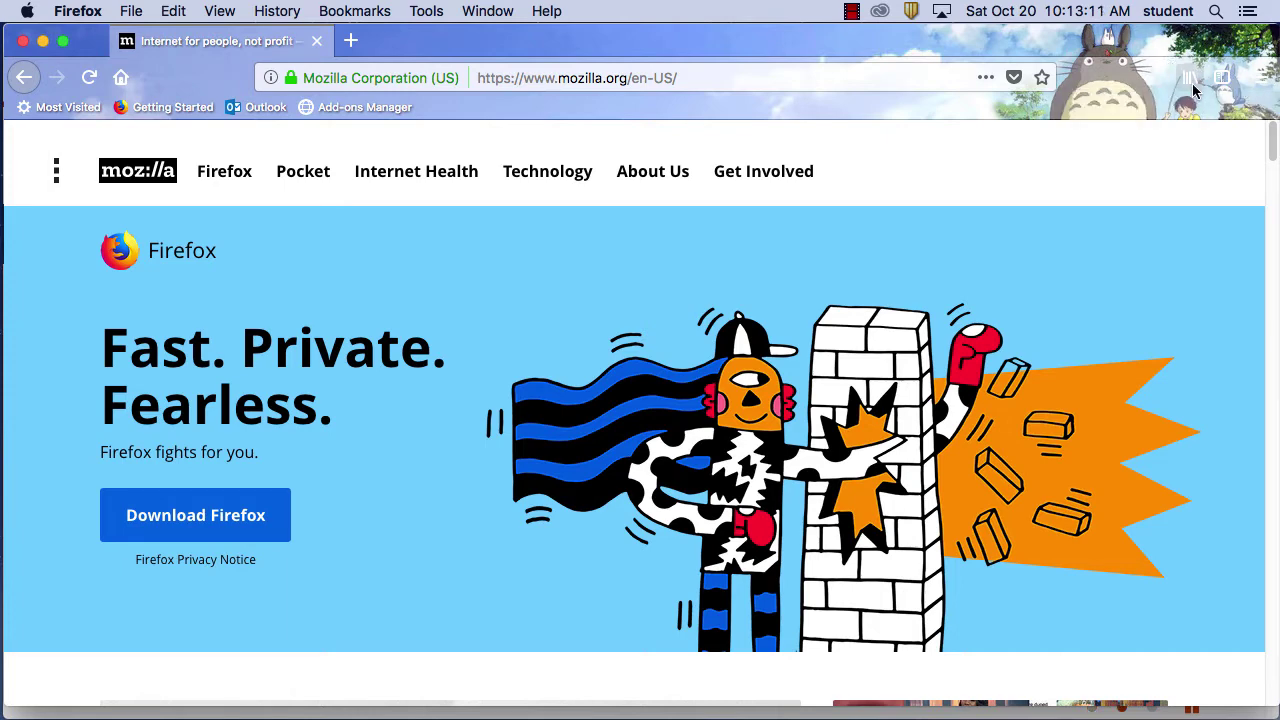
Load google.com in Firefox in place of the mozilla.org page
click(645, 78)
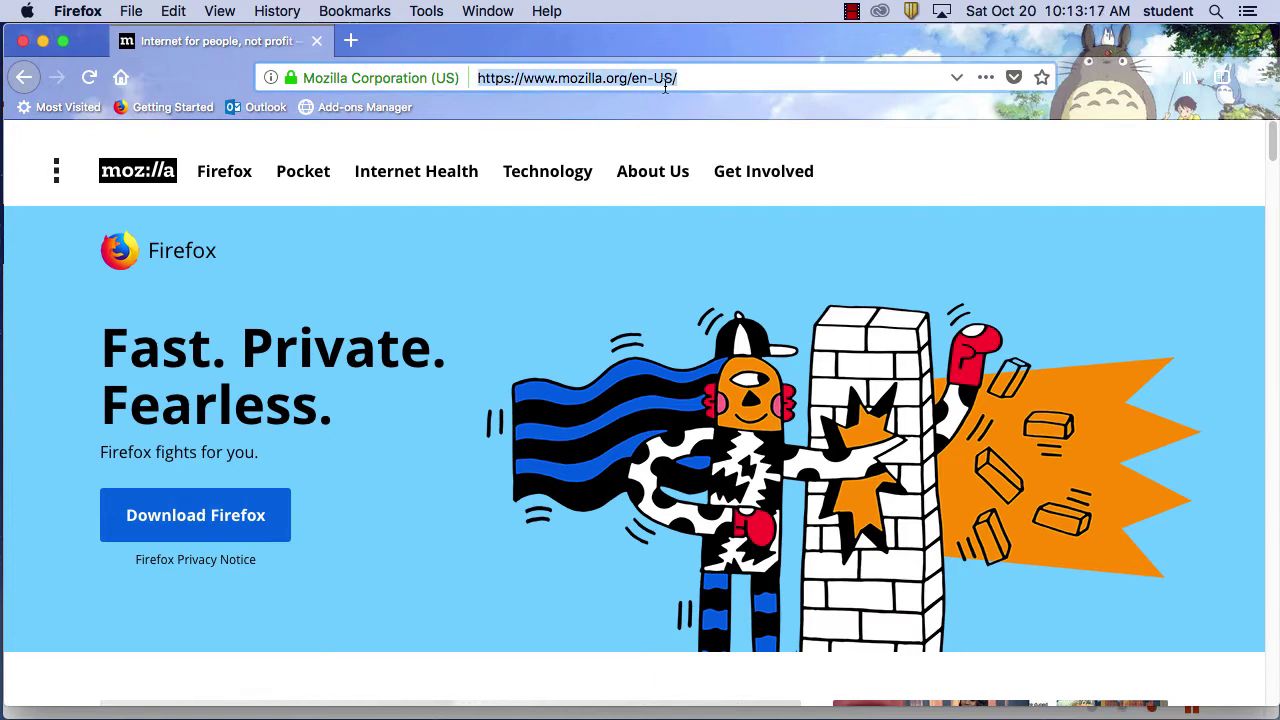
text(googl)
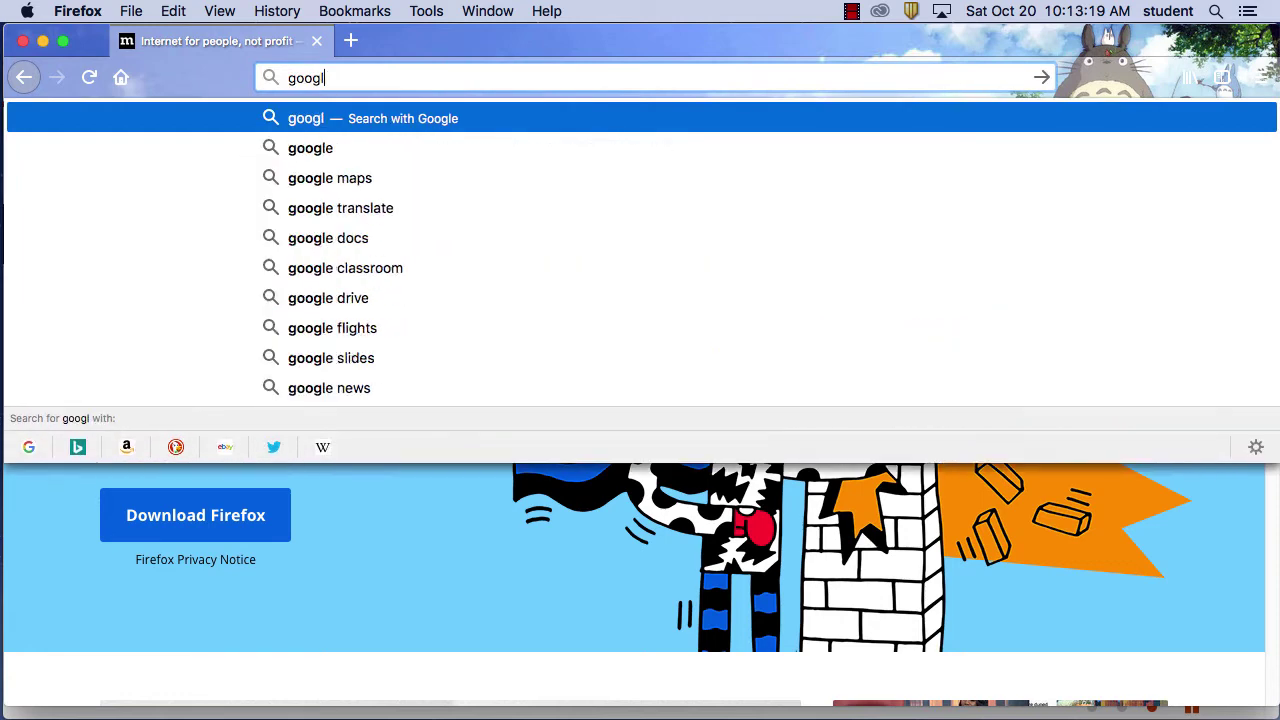
text(e.com)
key(Return)
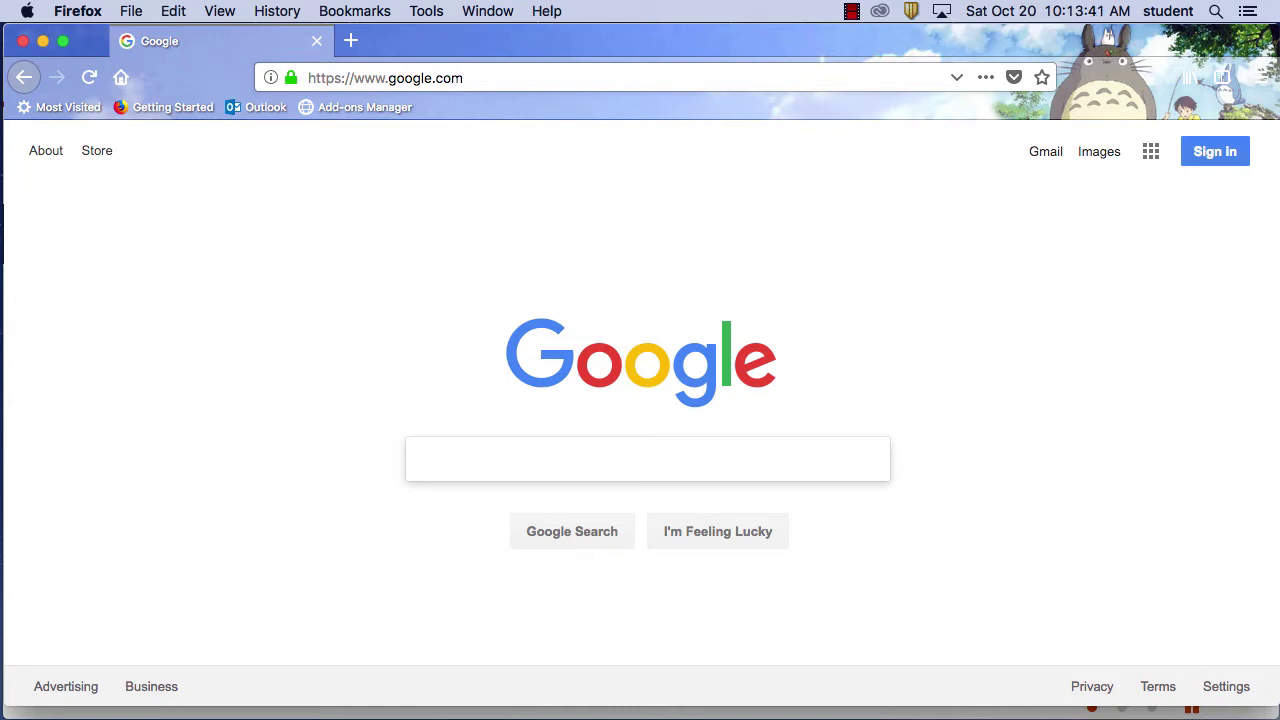
click(131, 11)
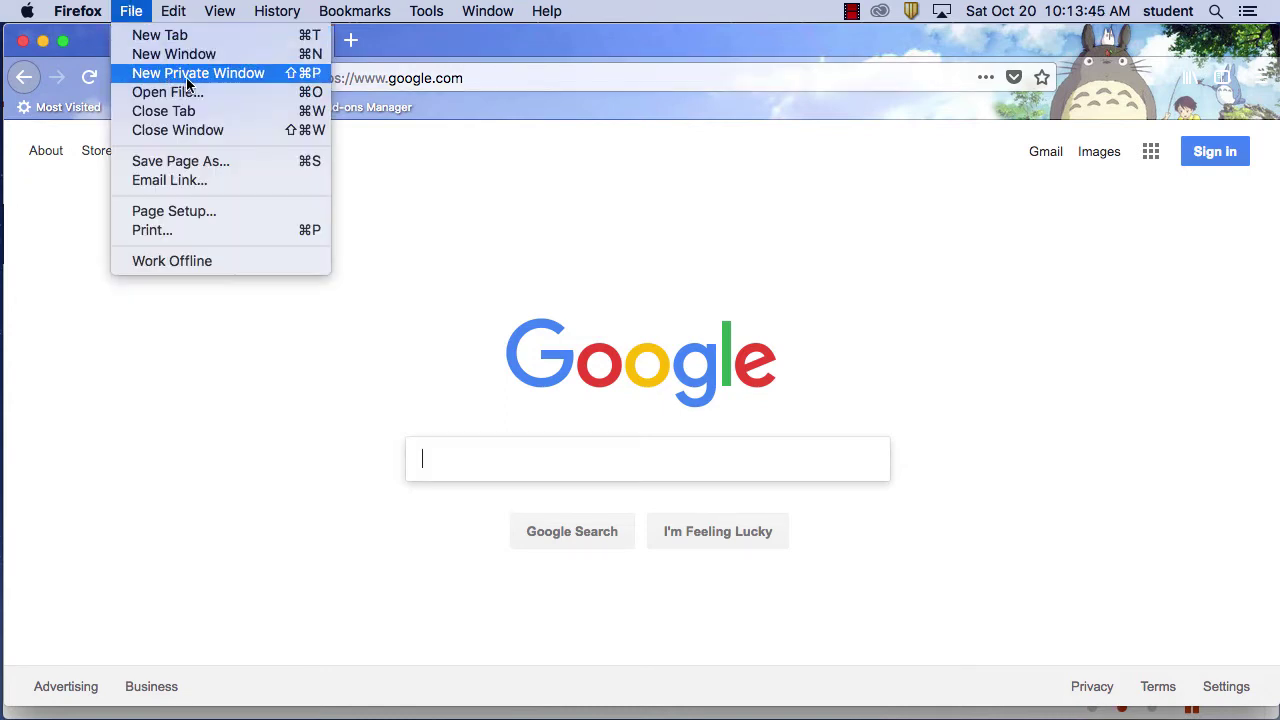
click(192, 80)
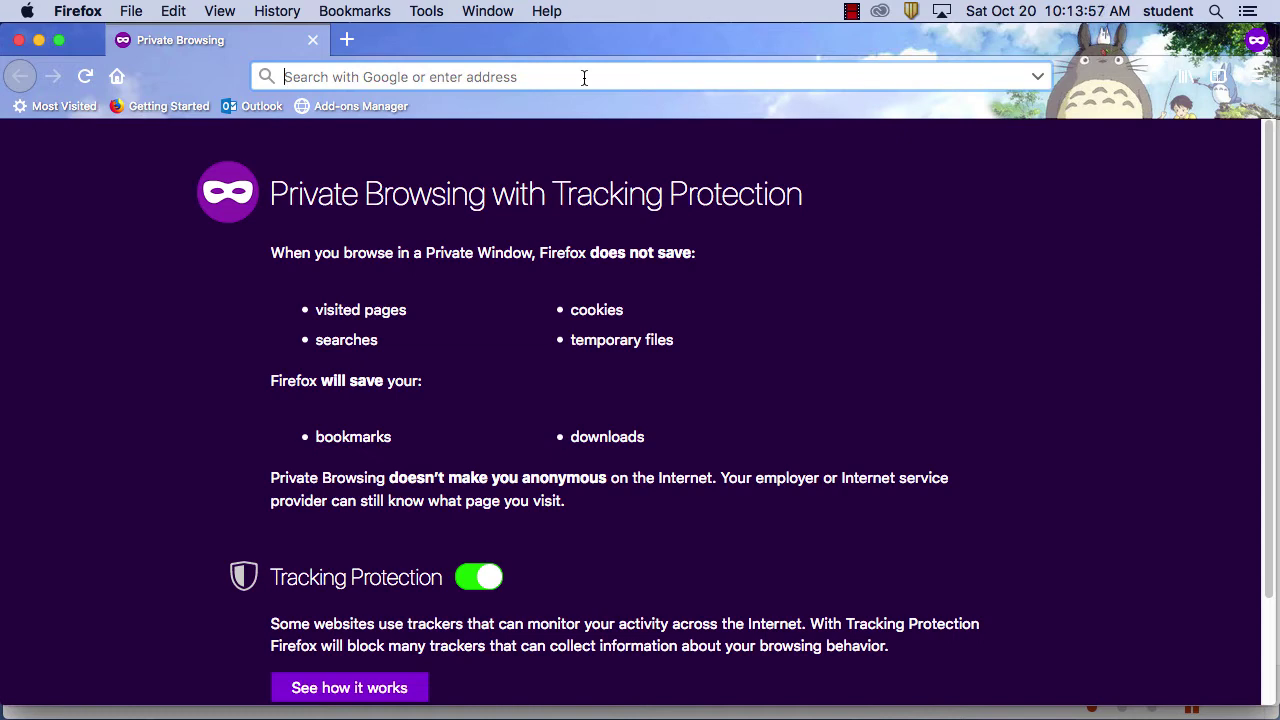
text(www.goog)
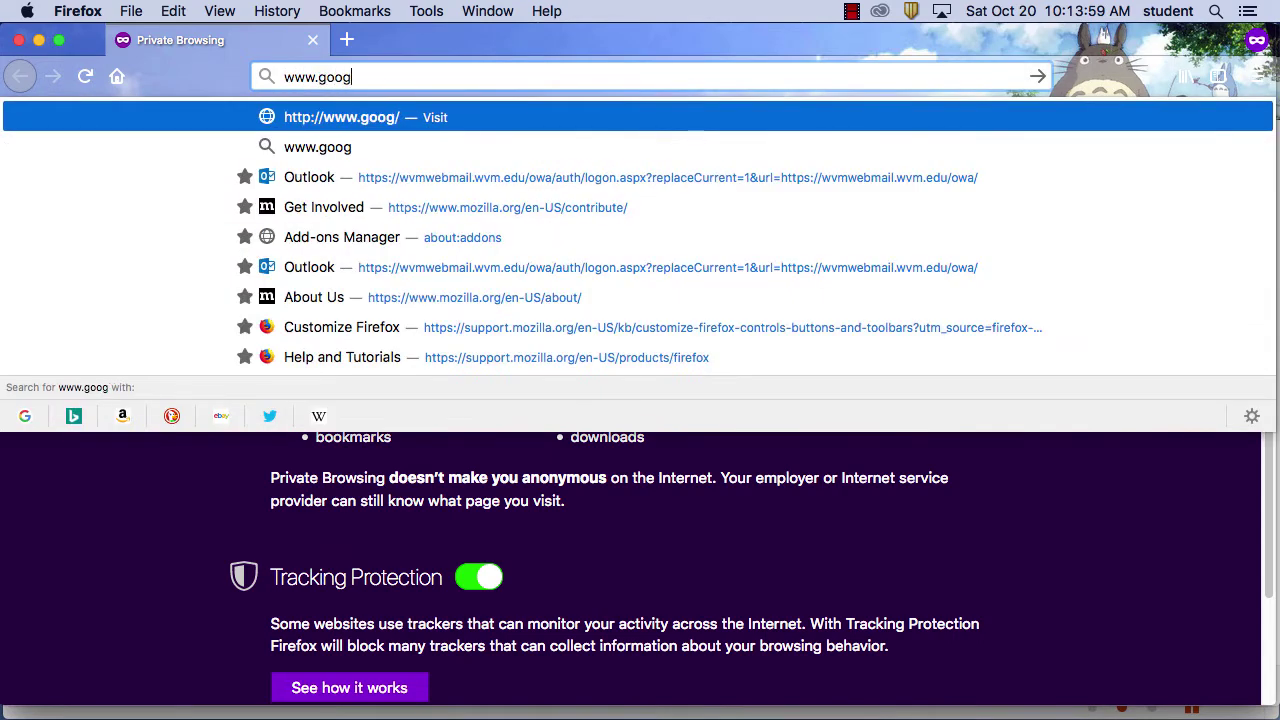
text(le.com)
key(Return)
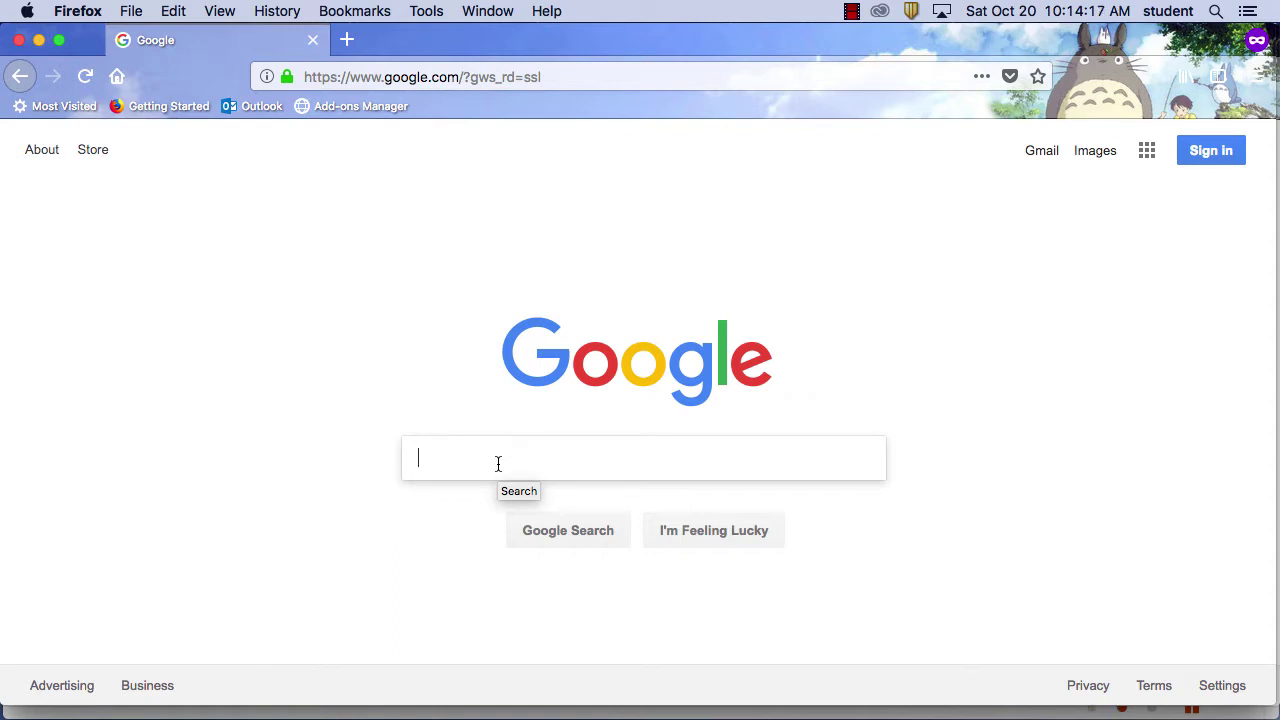
Search Google for 'watercolor artists' using the suggested query
text(water)
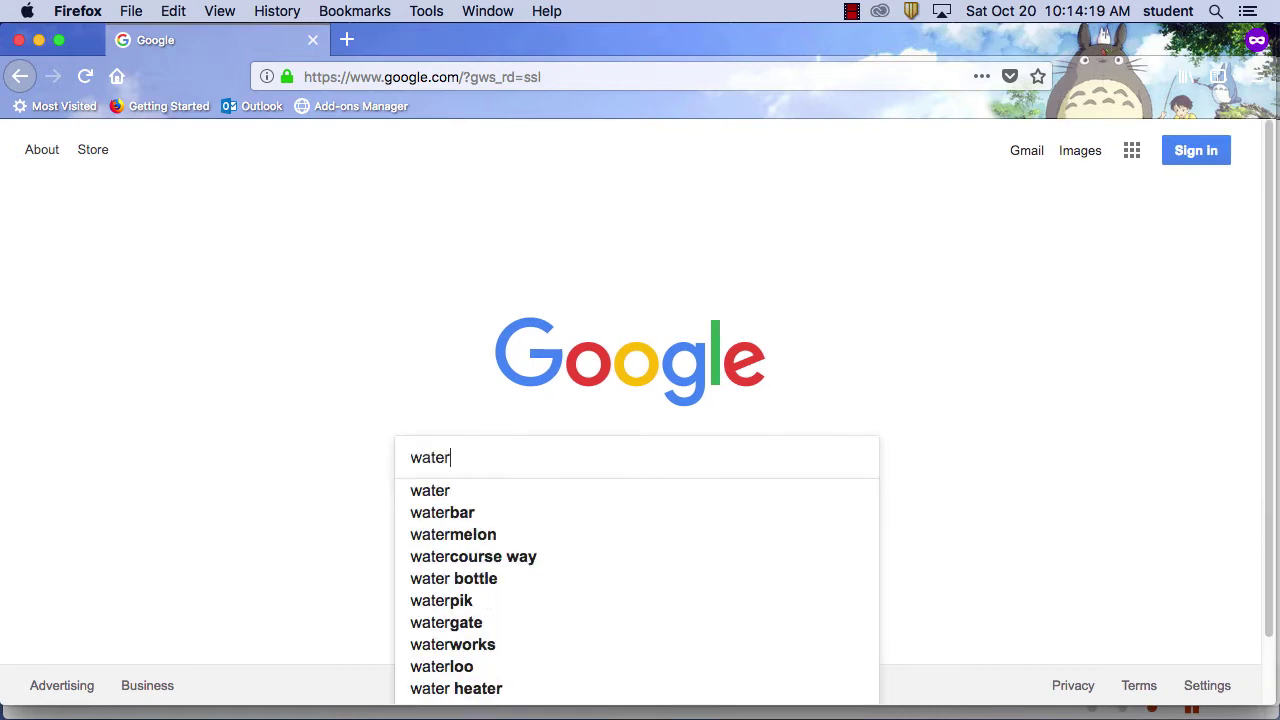
text( color )
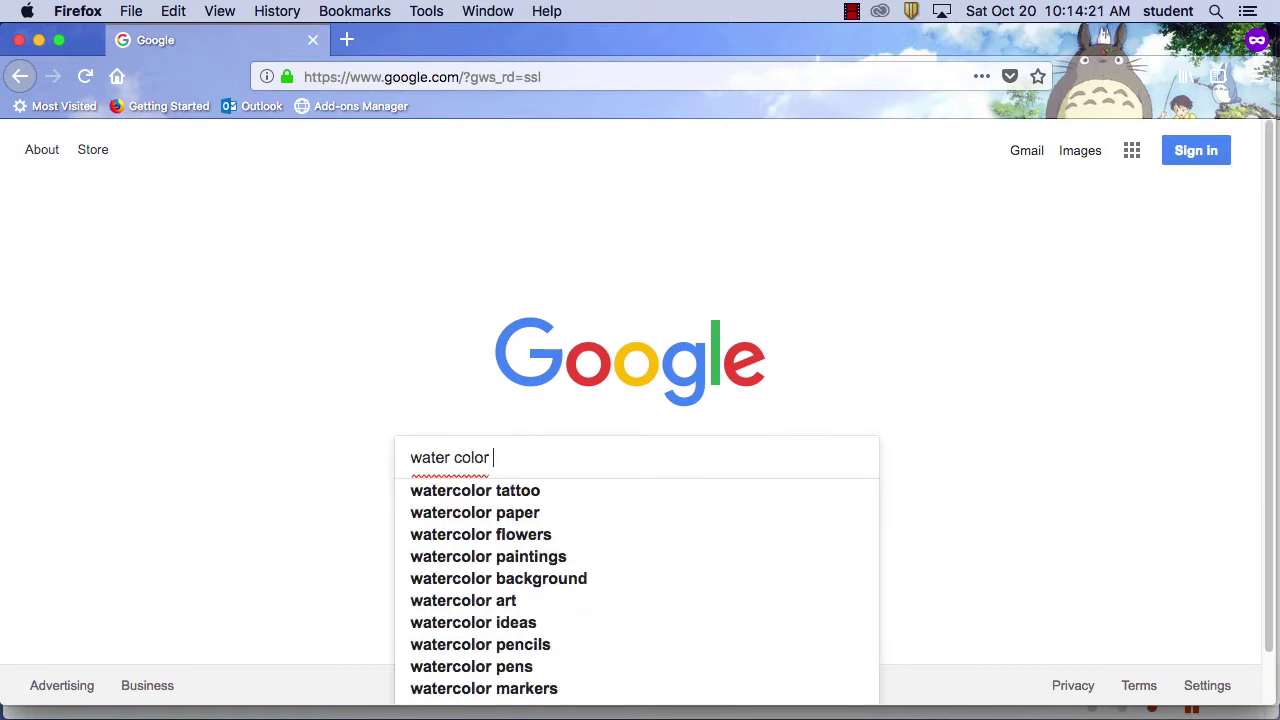
text(art)
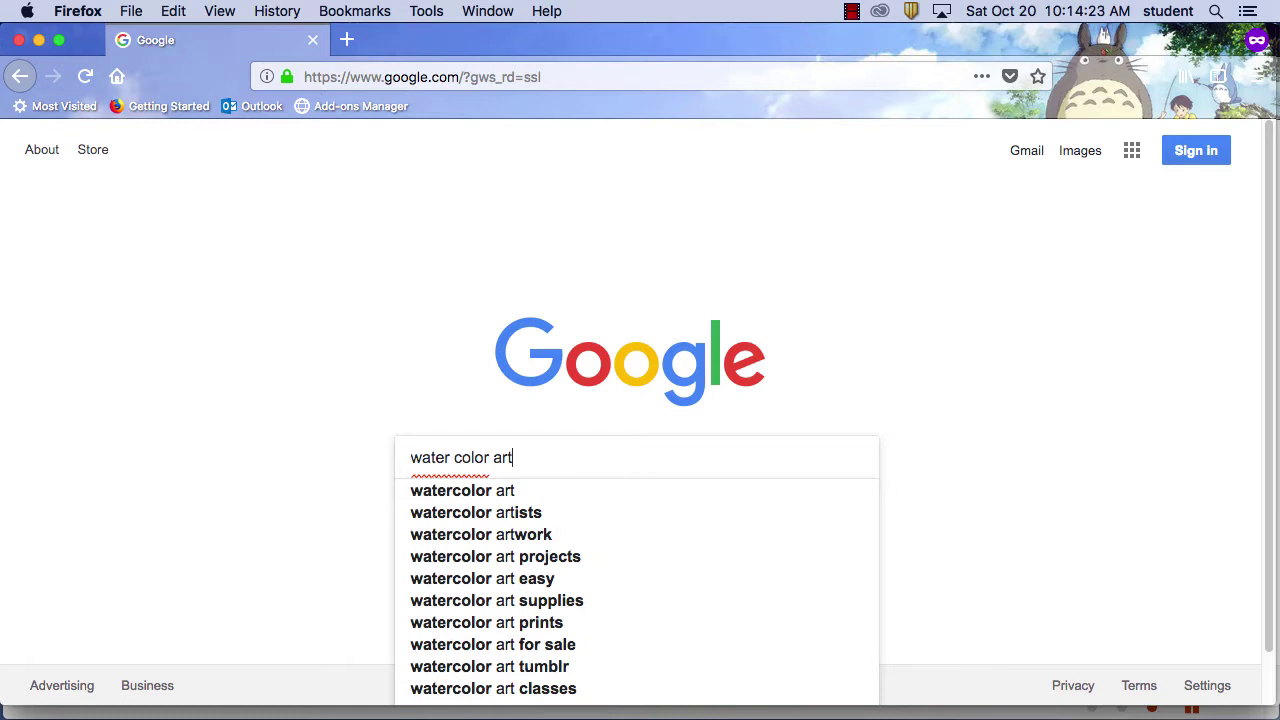
text(s)
key(BackSpace)
text(ist)
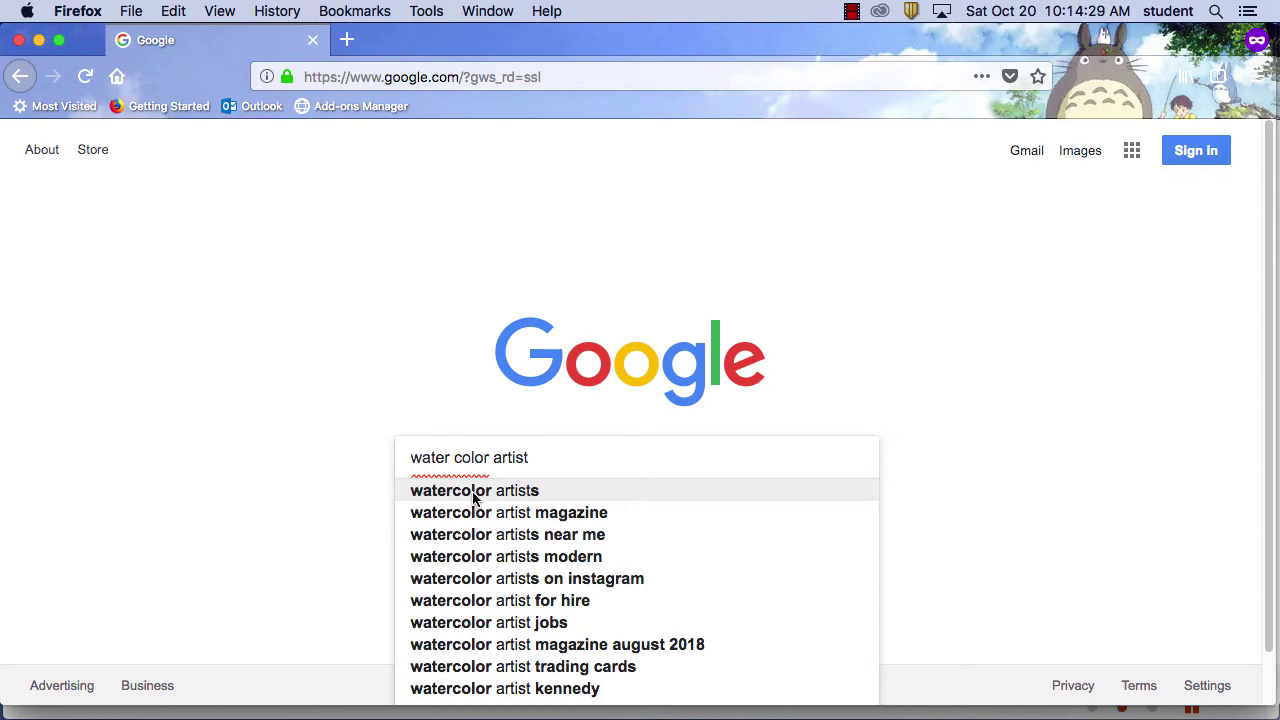
click(475, 496)
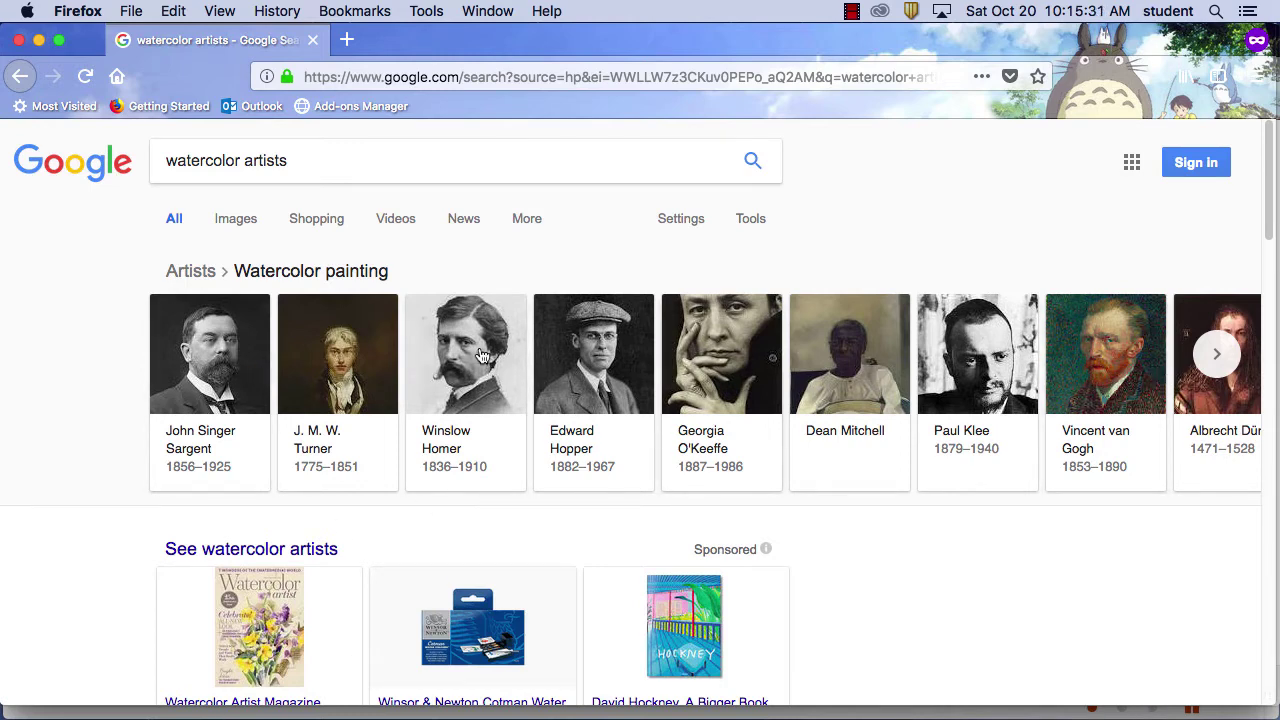
Browse the watercolor artists results to the David Hockney 'A Bigger Book' sponsored card ($2,500.00)
scroll(468, 348, down, 5)
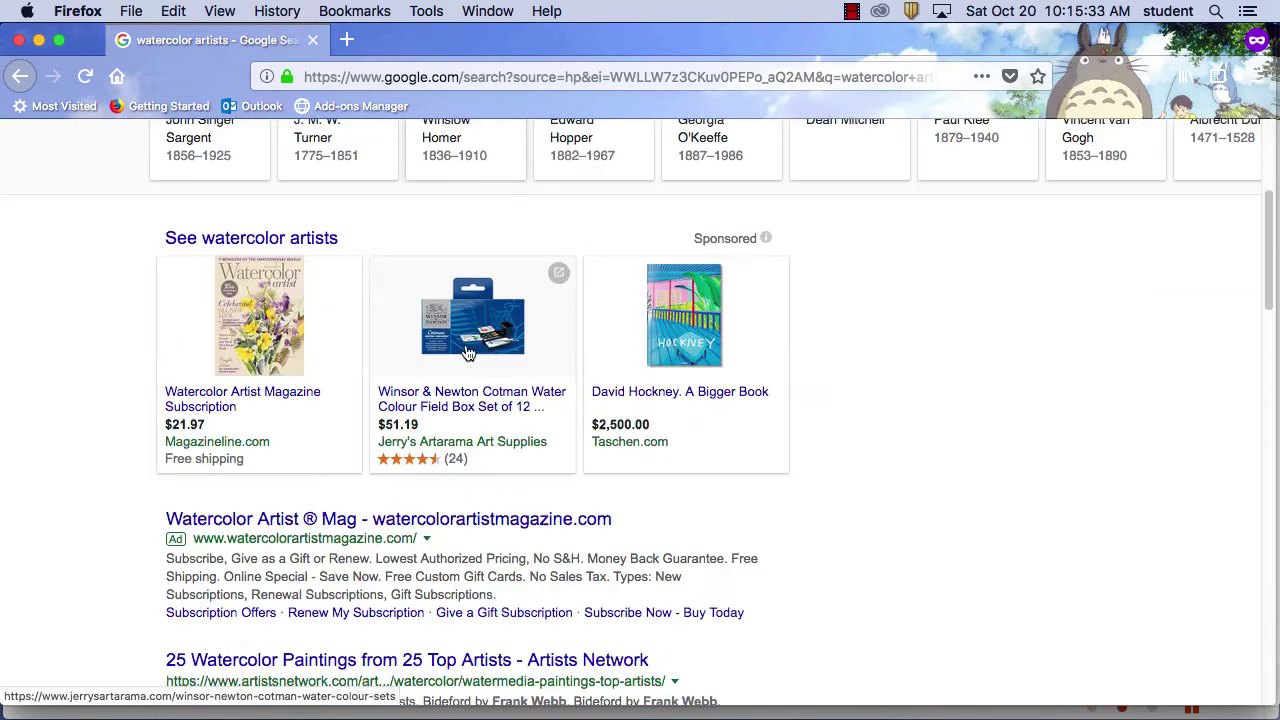
scroll(468, 348, up, 2)
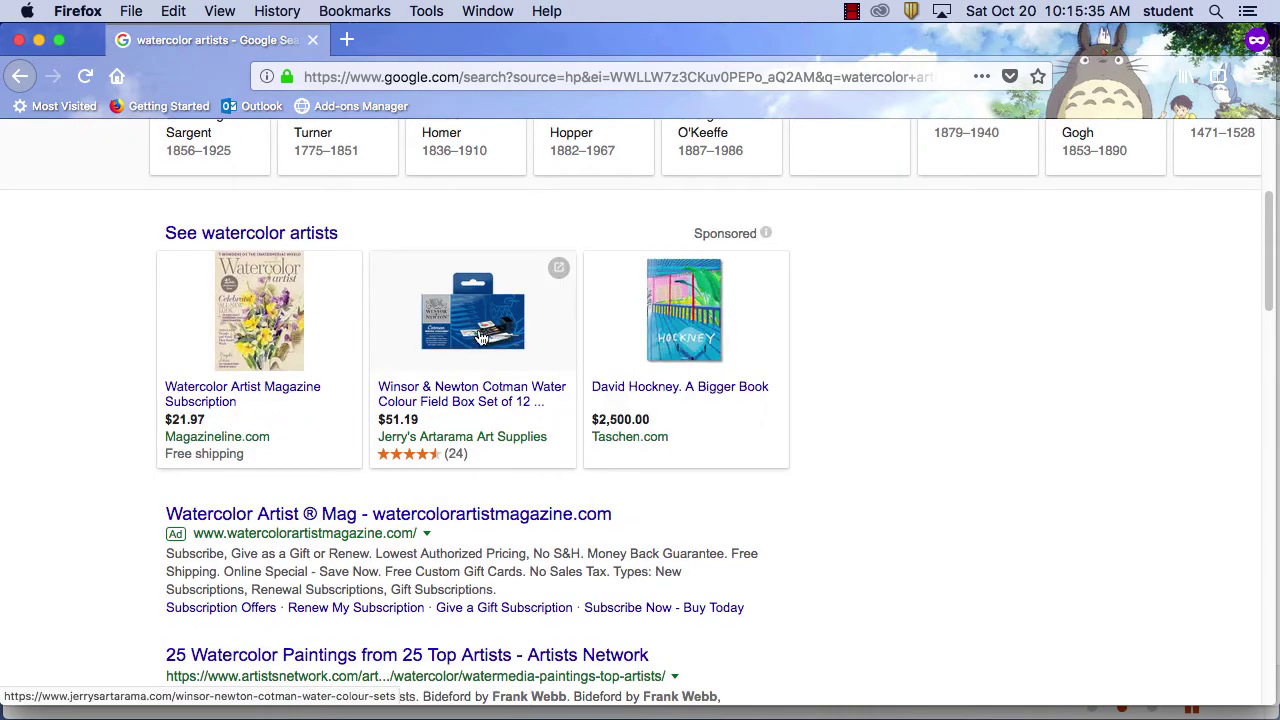
mouse_move(700, 417)
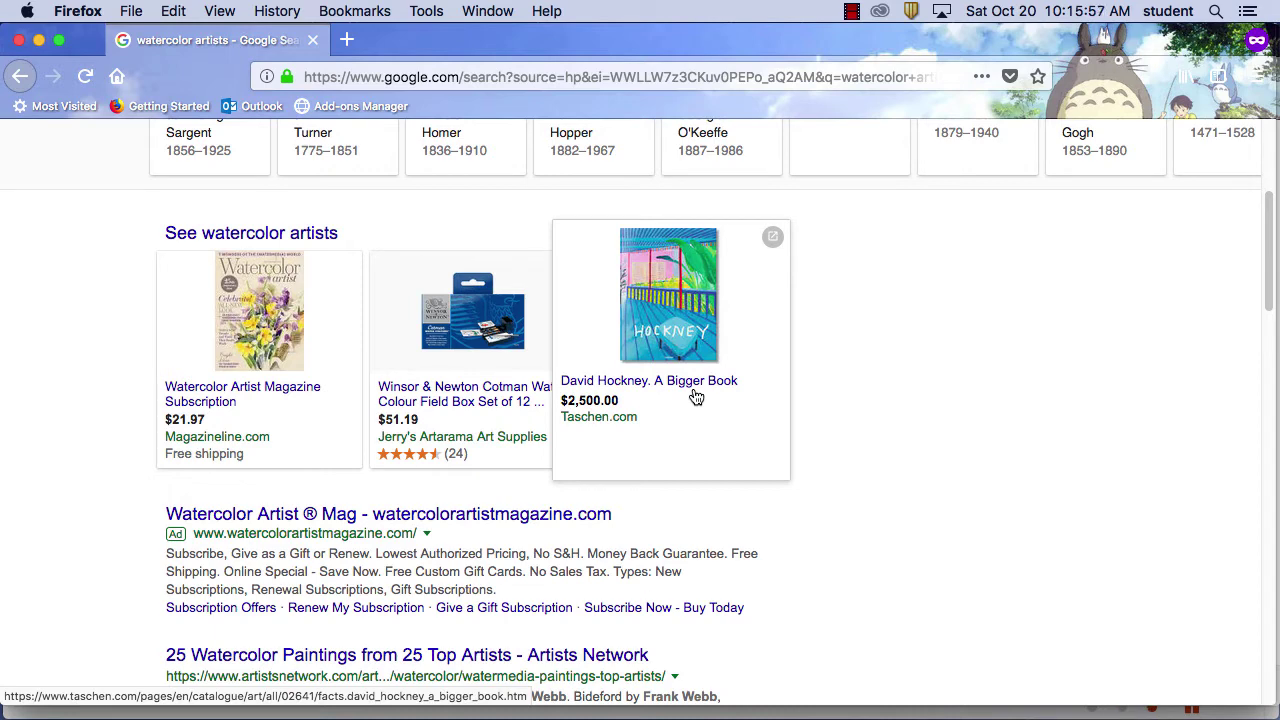
scroll(921, 513, down, 1)
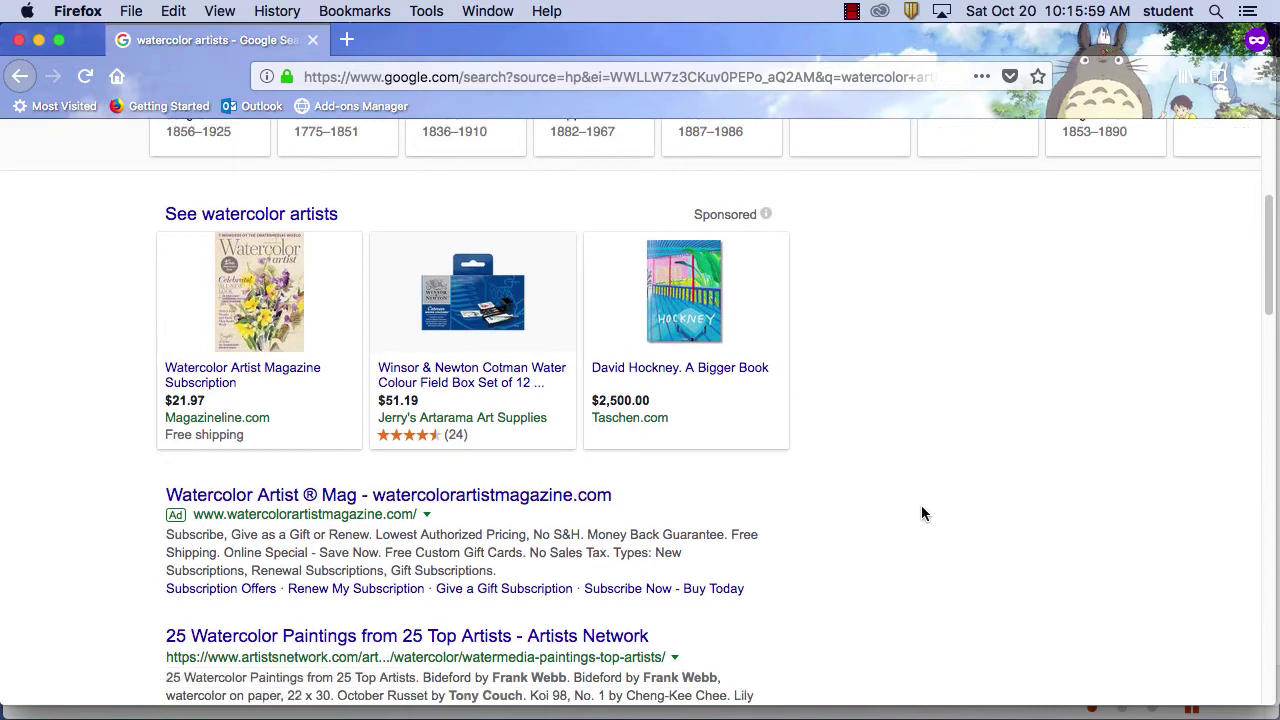
scroll(921, 513, down, 3)
scroll(650, 500, down, 3)
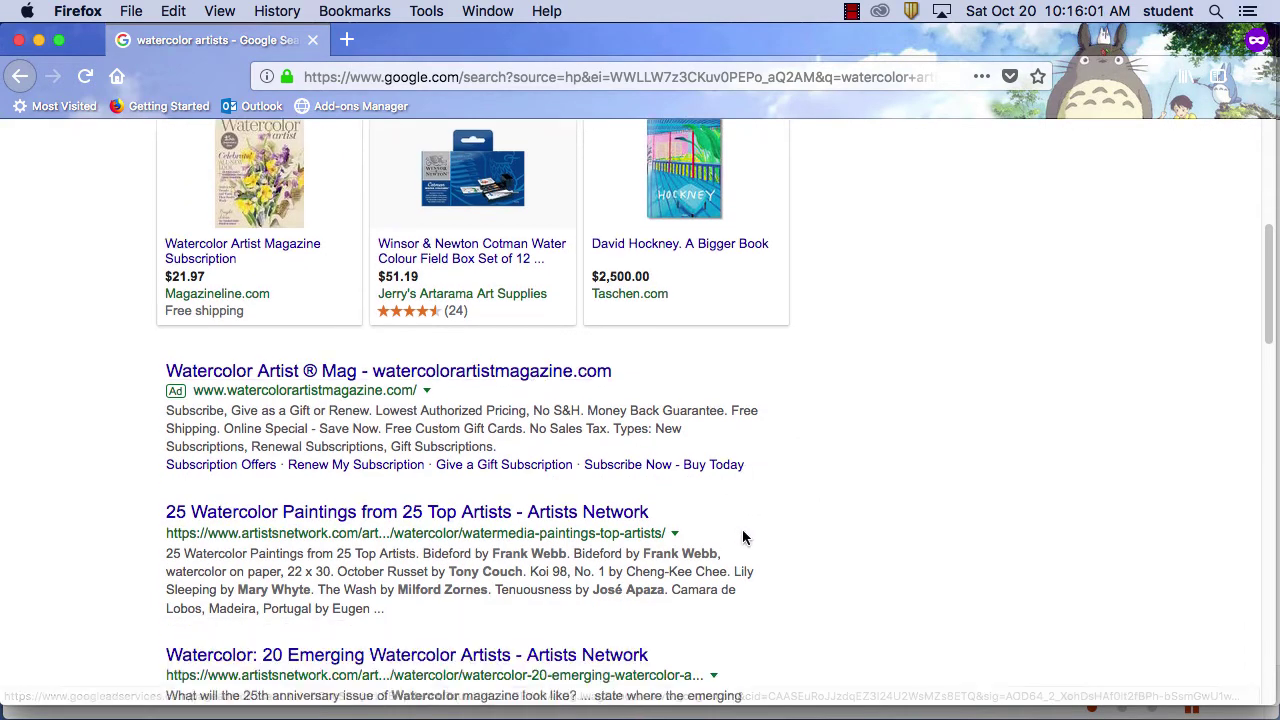
scroll(762, 498, down, 5)
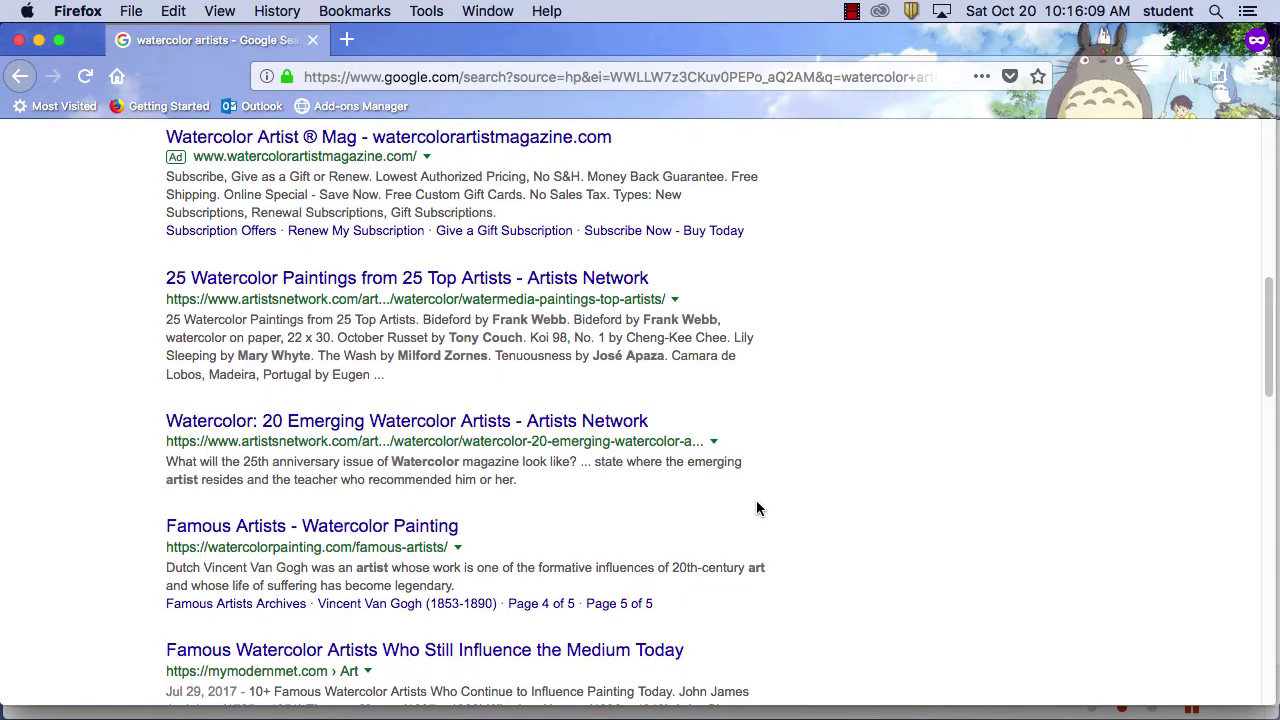
scroll(756, 505, down, 2)
scroll(757, 509, down, 5)
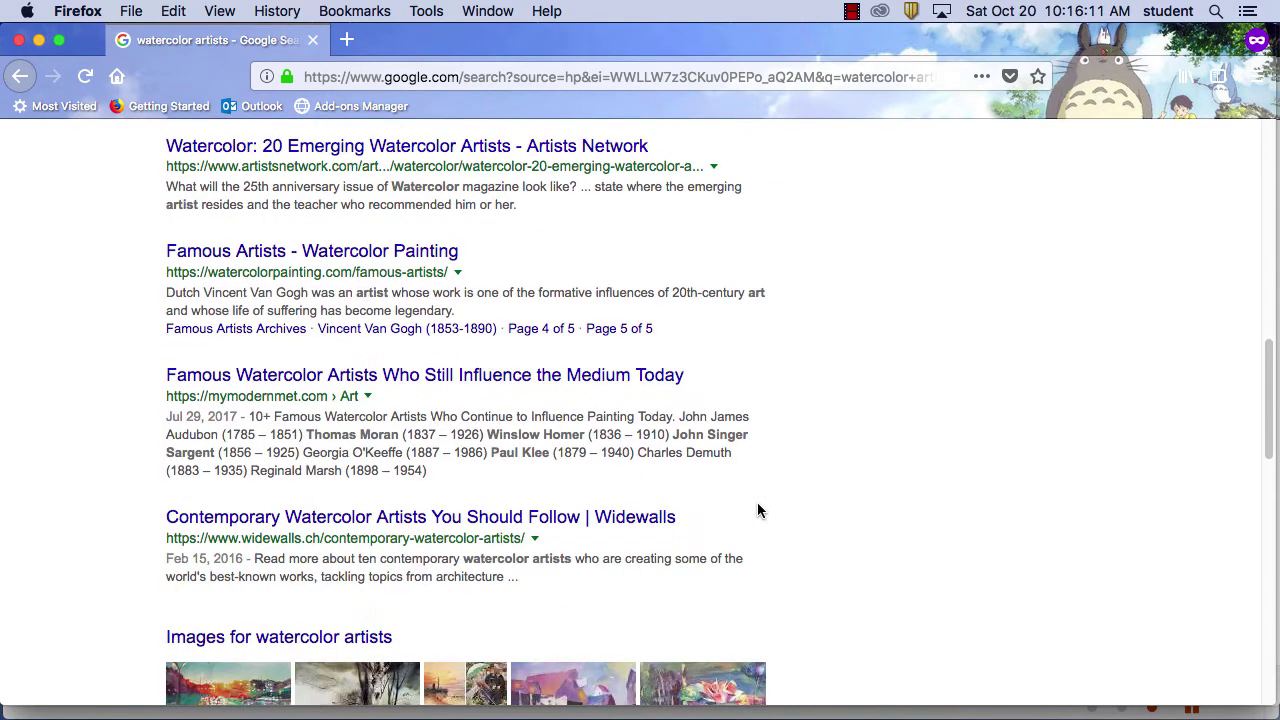
scroll(759, 513, down, 8)
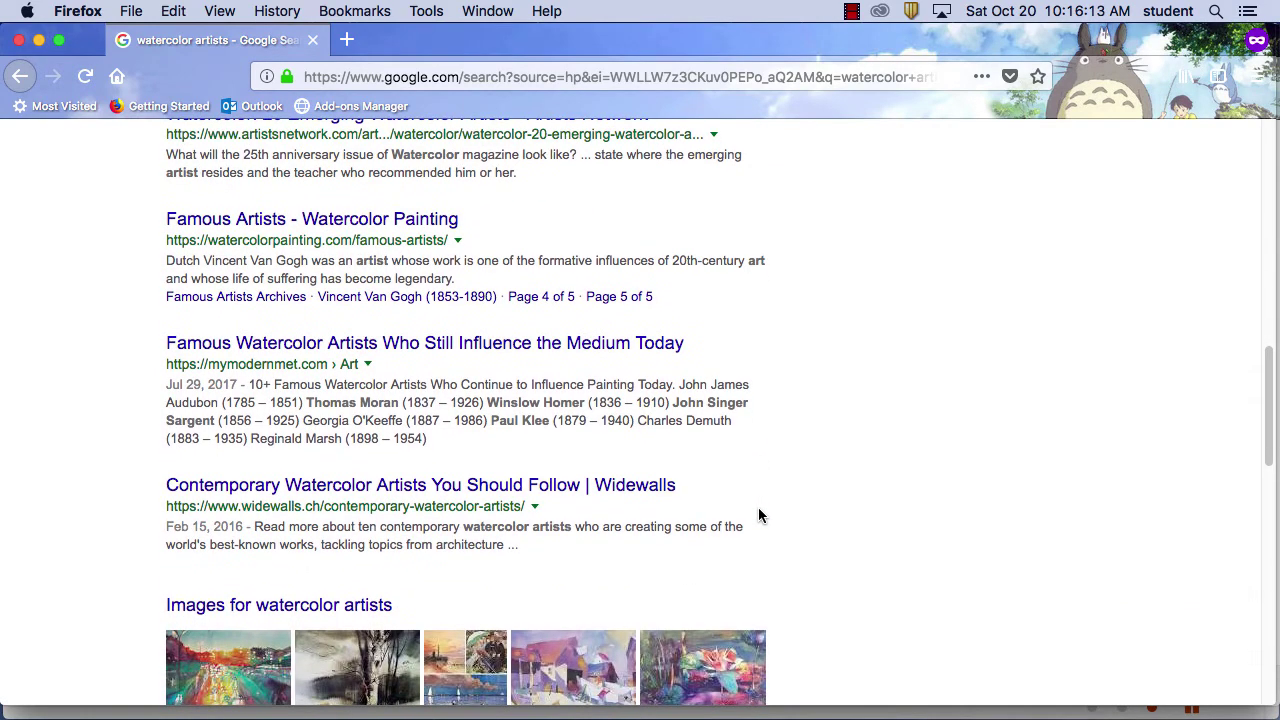
scroll(759, 516, down, 4)
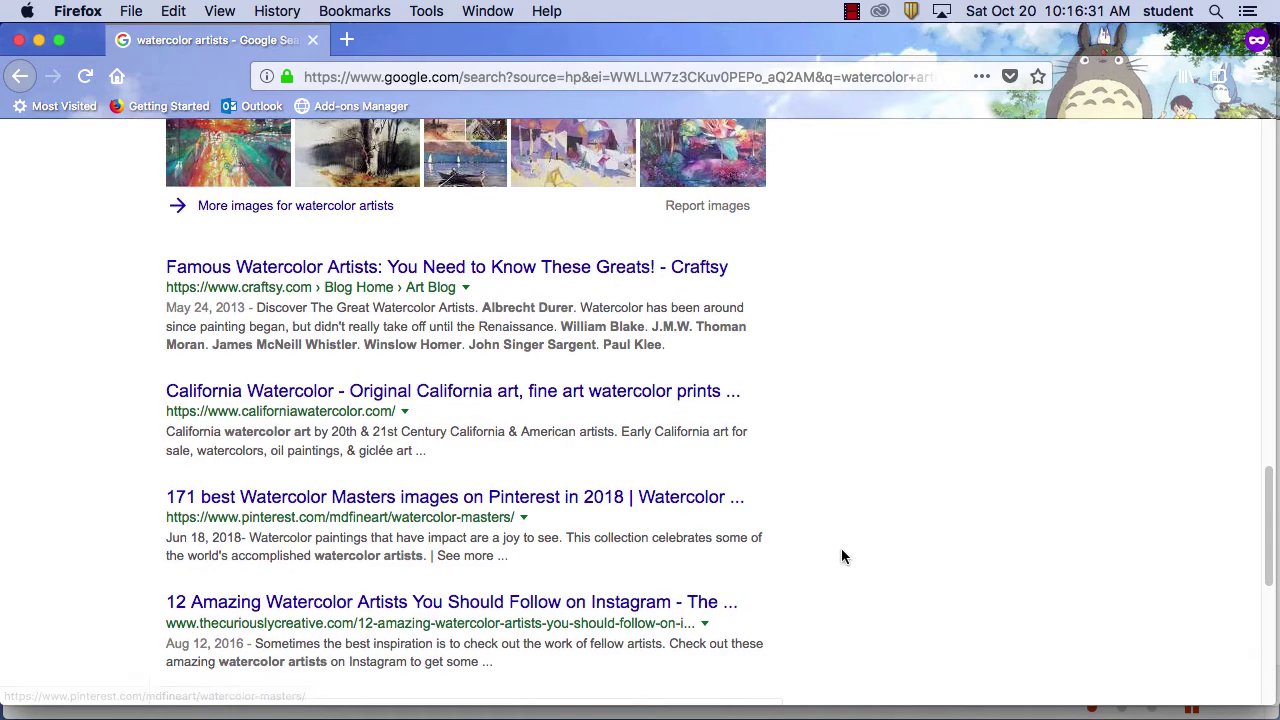
scroll(841, 550, down, 3)
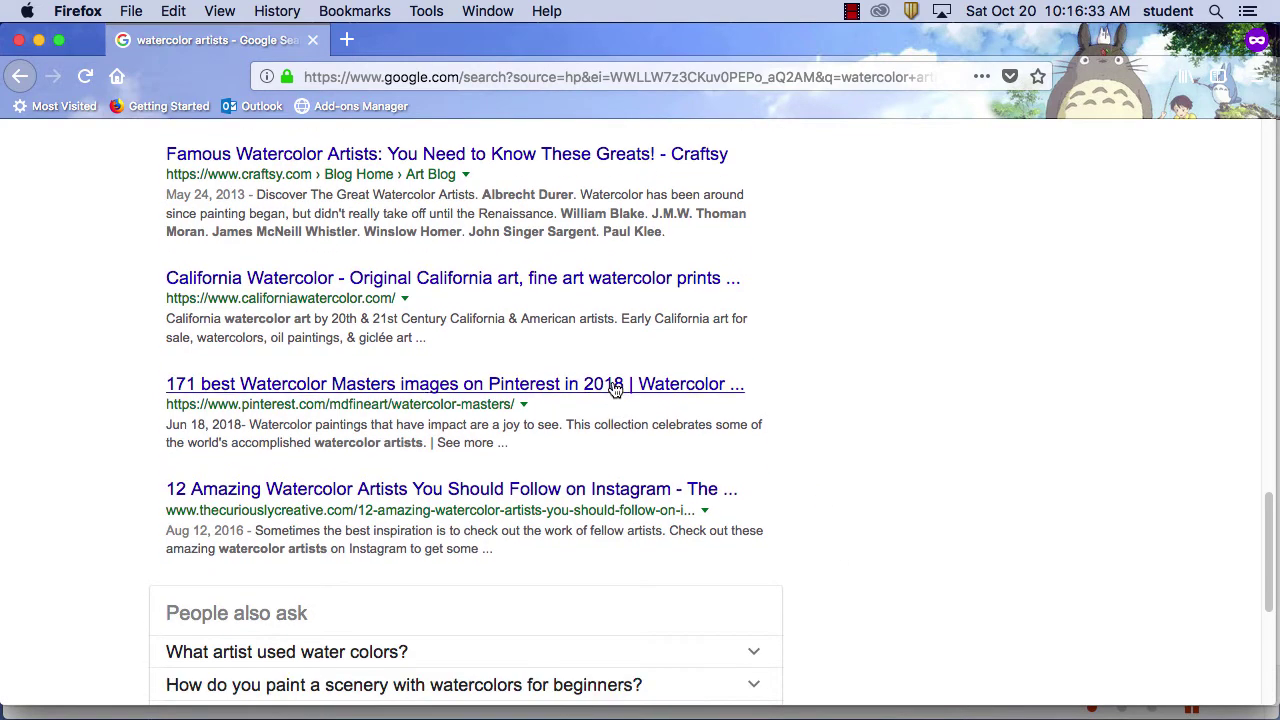
scroll(906, 528, down, 1)
scroll(904, 536, down, 5)
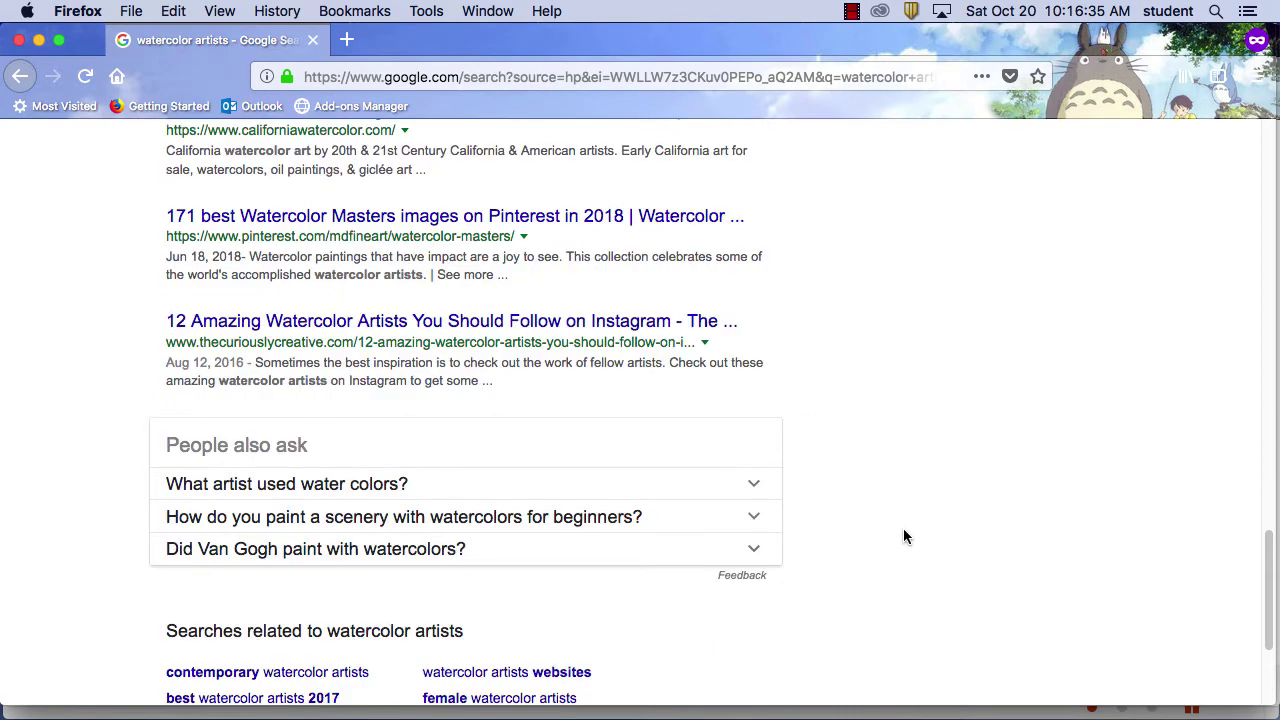
scroll(903, 531, down, 5)
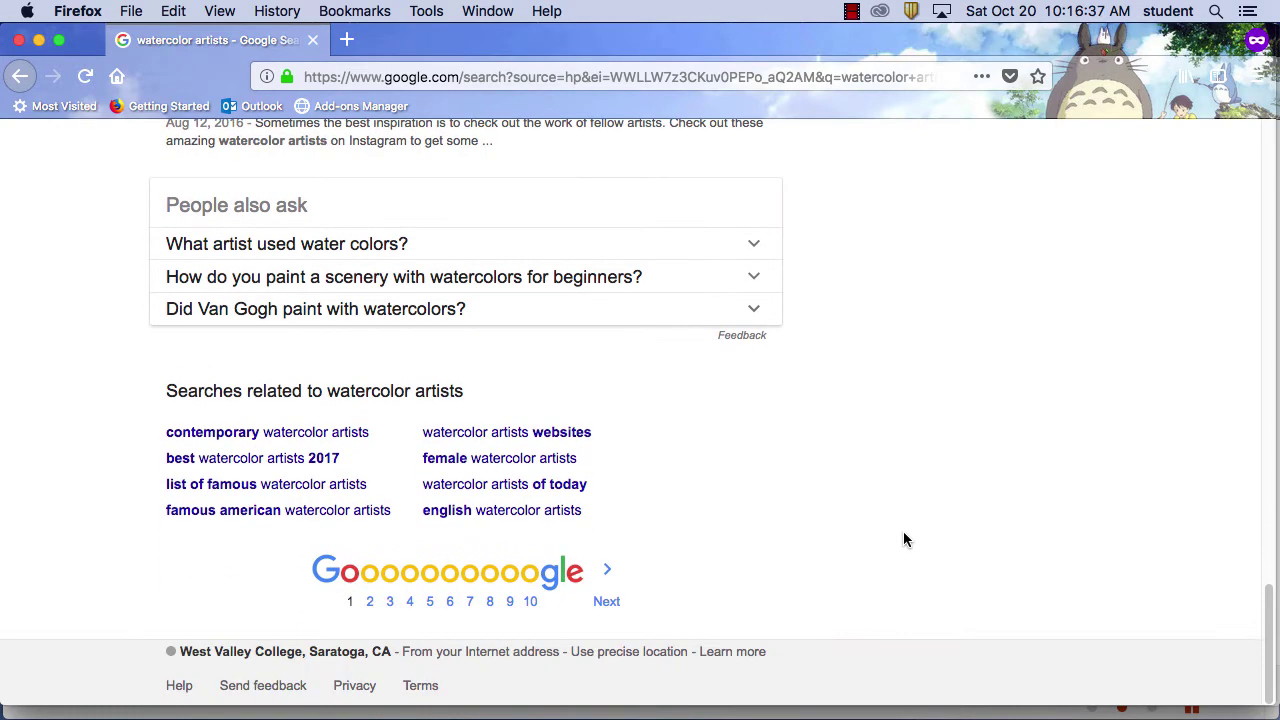
scroll(904, 530, up, 20)
Append 'bay area' to the watercolor artists query and run the search
click(296, 161)
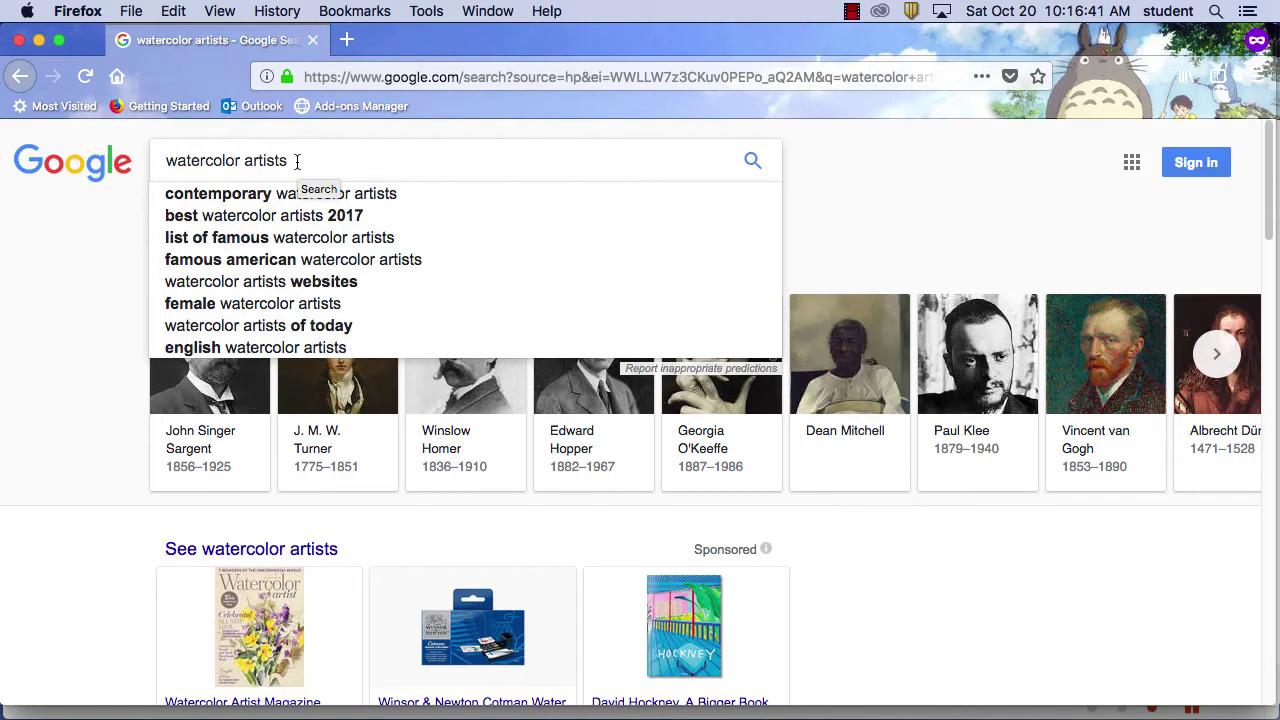
text(bay area)
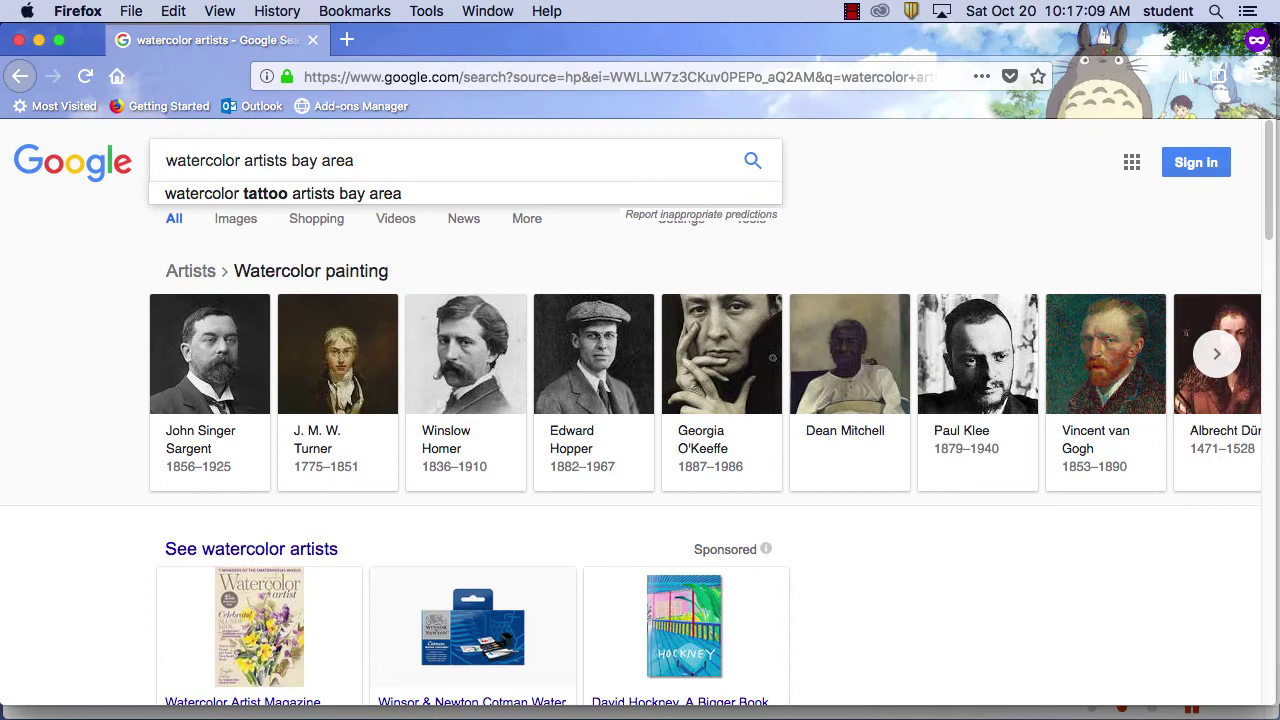
key(Return)
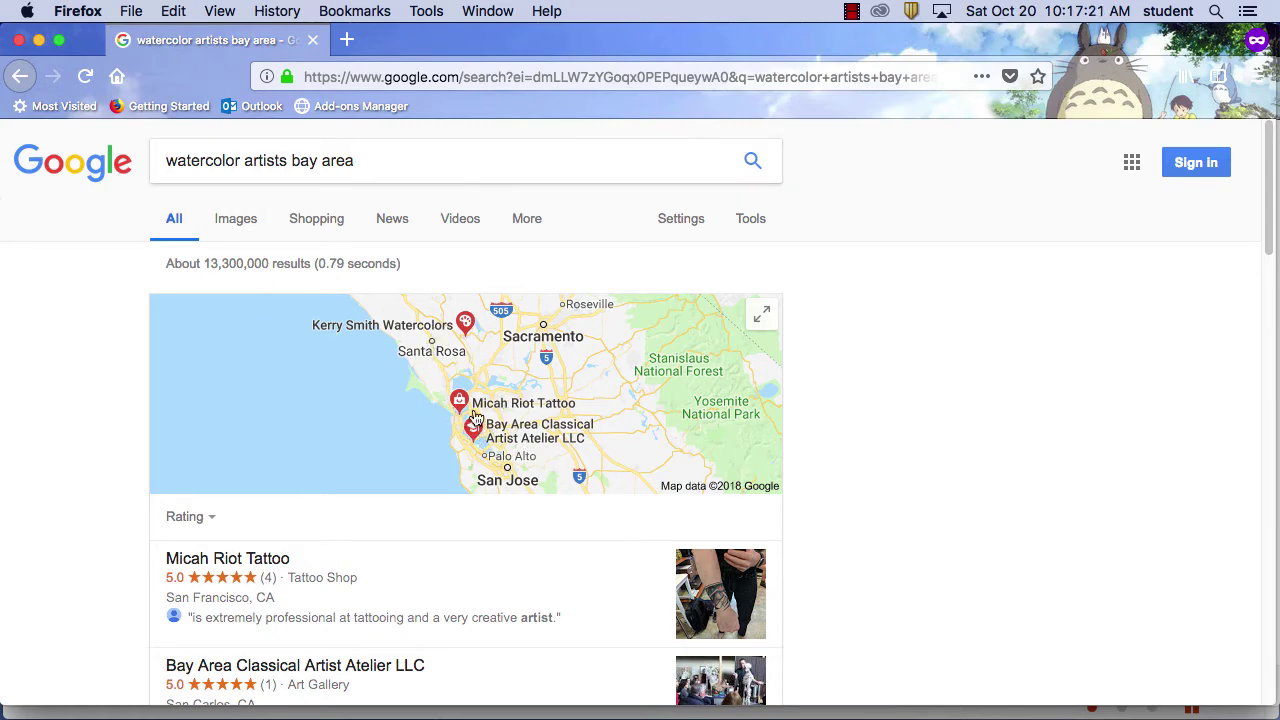
Scroll the local artist listings and check the Rating filter twice without changing it
scroll(846, 497, down, 1)
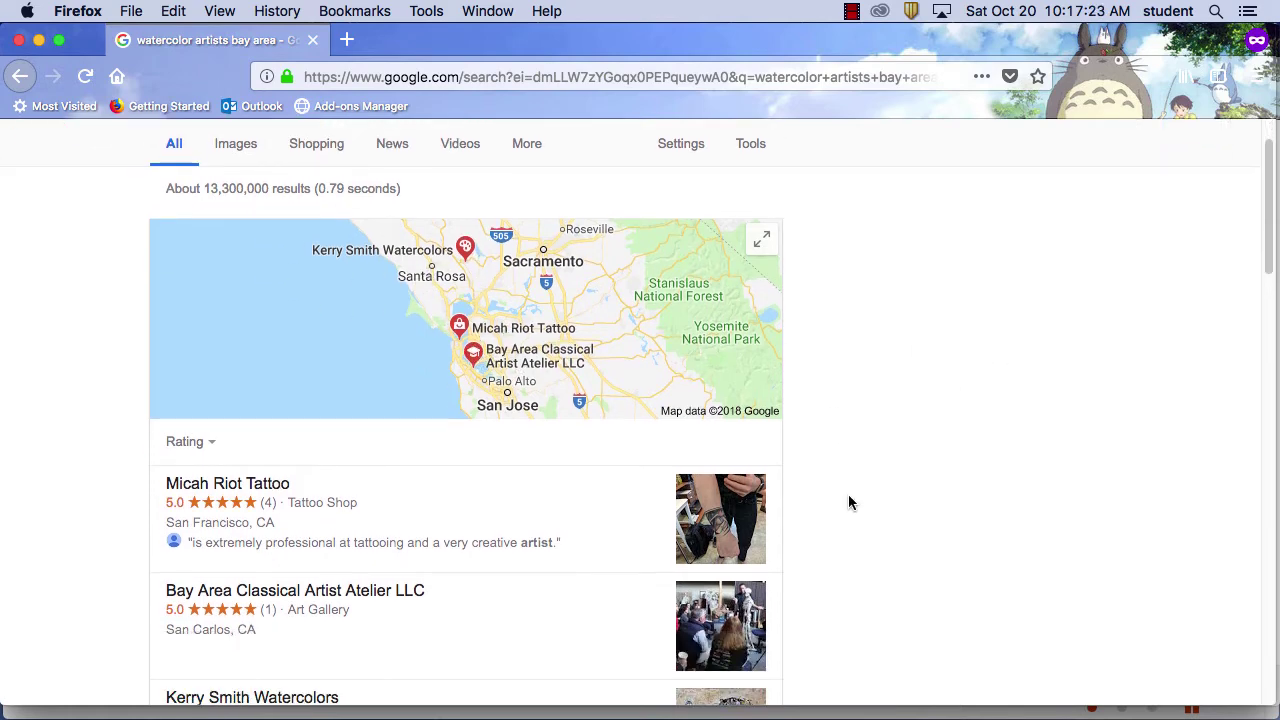
scroll(849, 503, down, 4)
scroll(837, 480, up, 3)
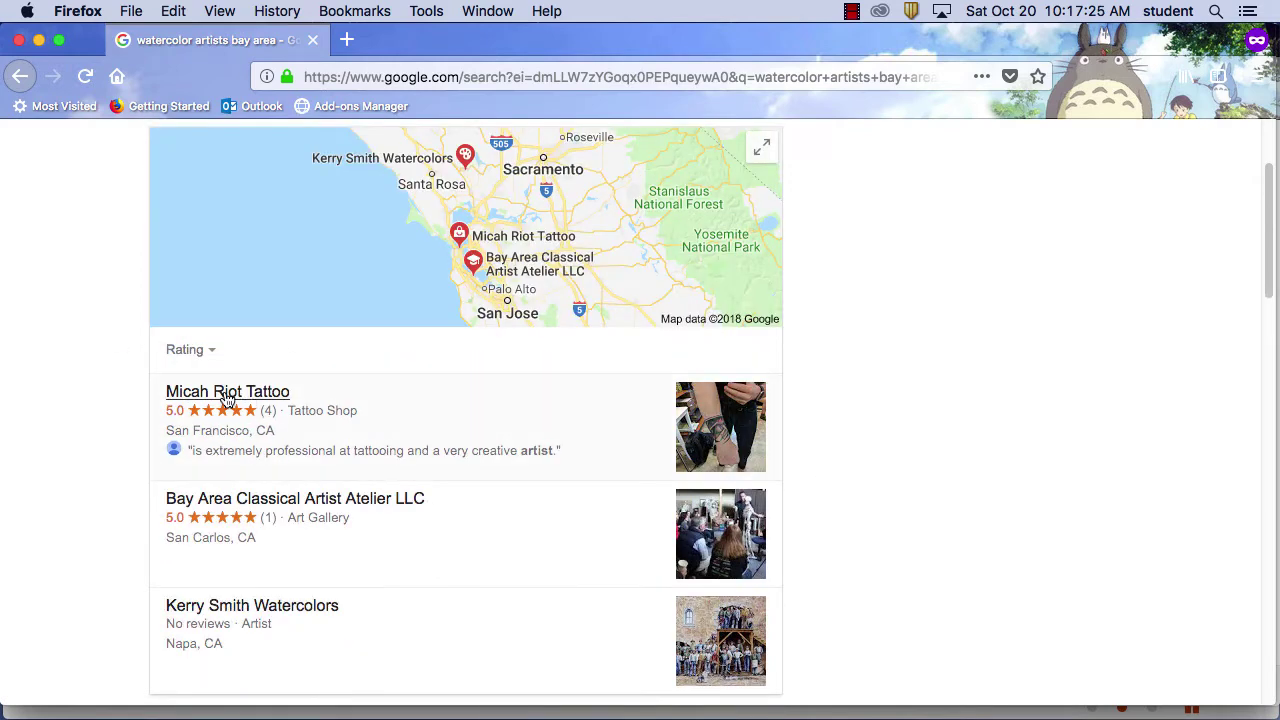
scroll(833, 520, down, 3)
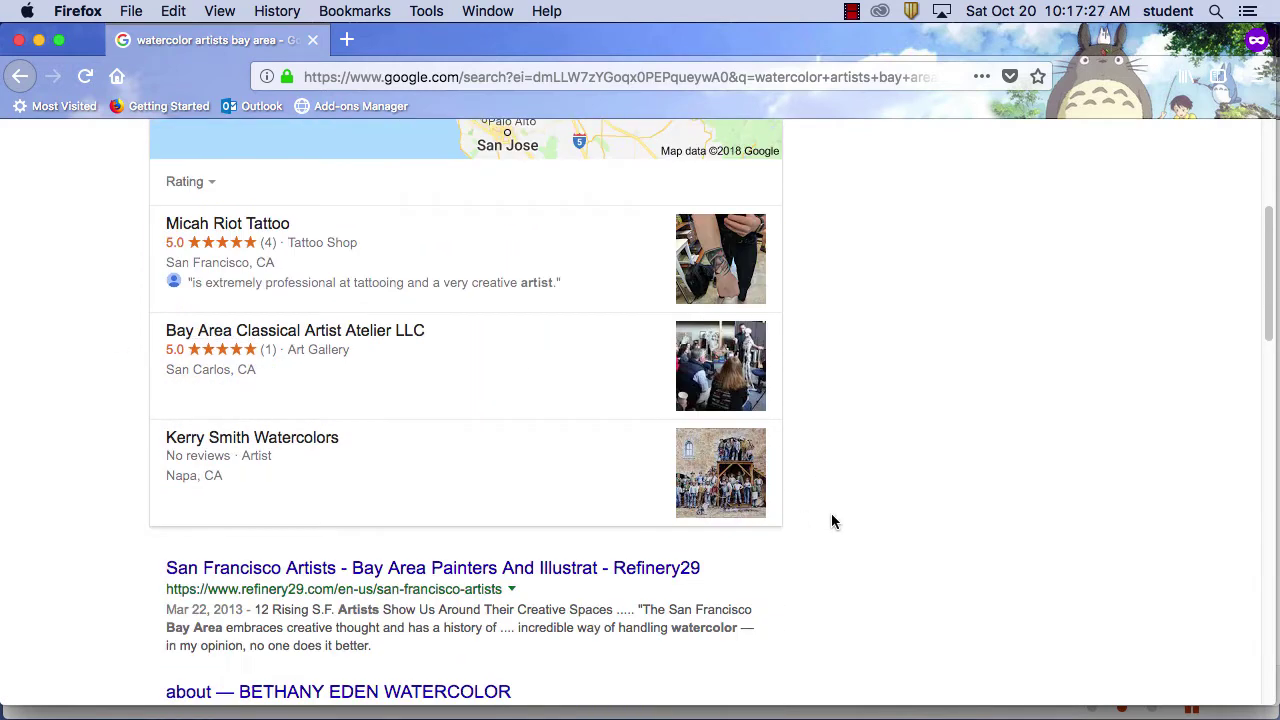
scroll(833, 520, up, 1)
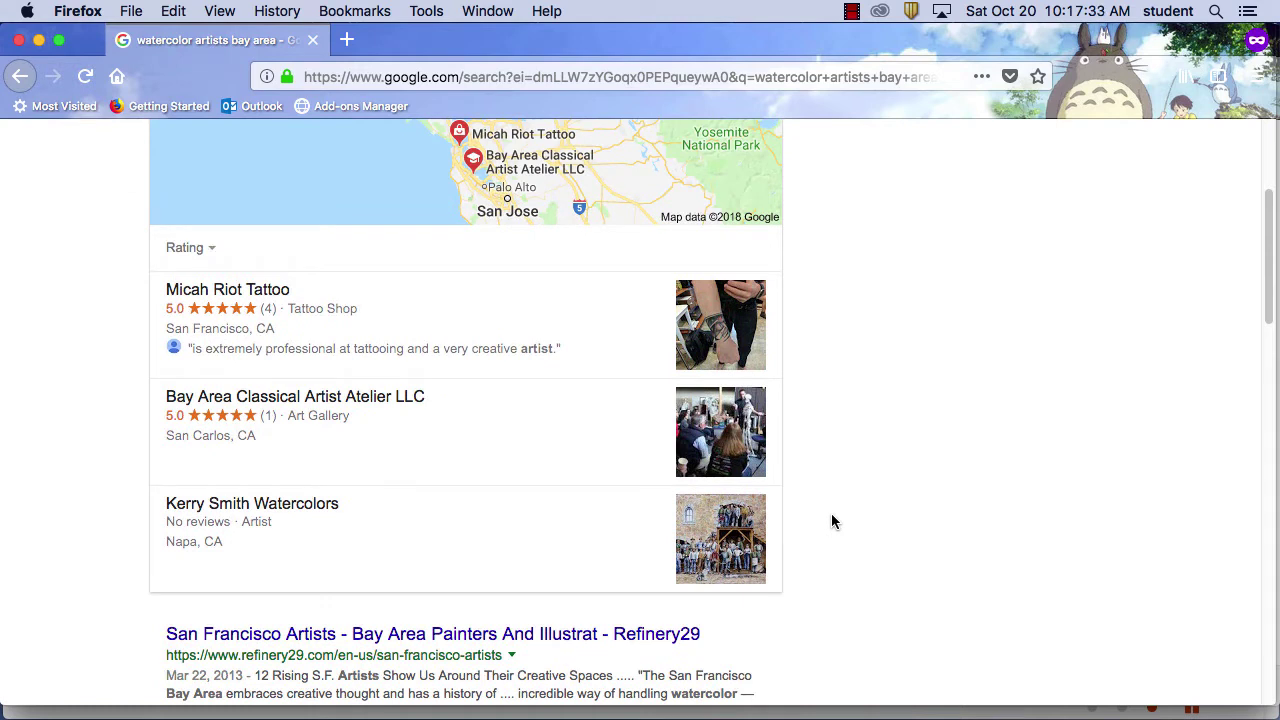
click(210, 251)
click(210, 257)
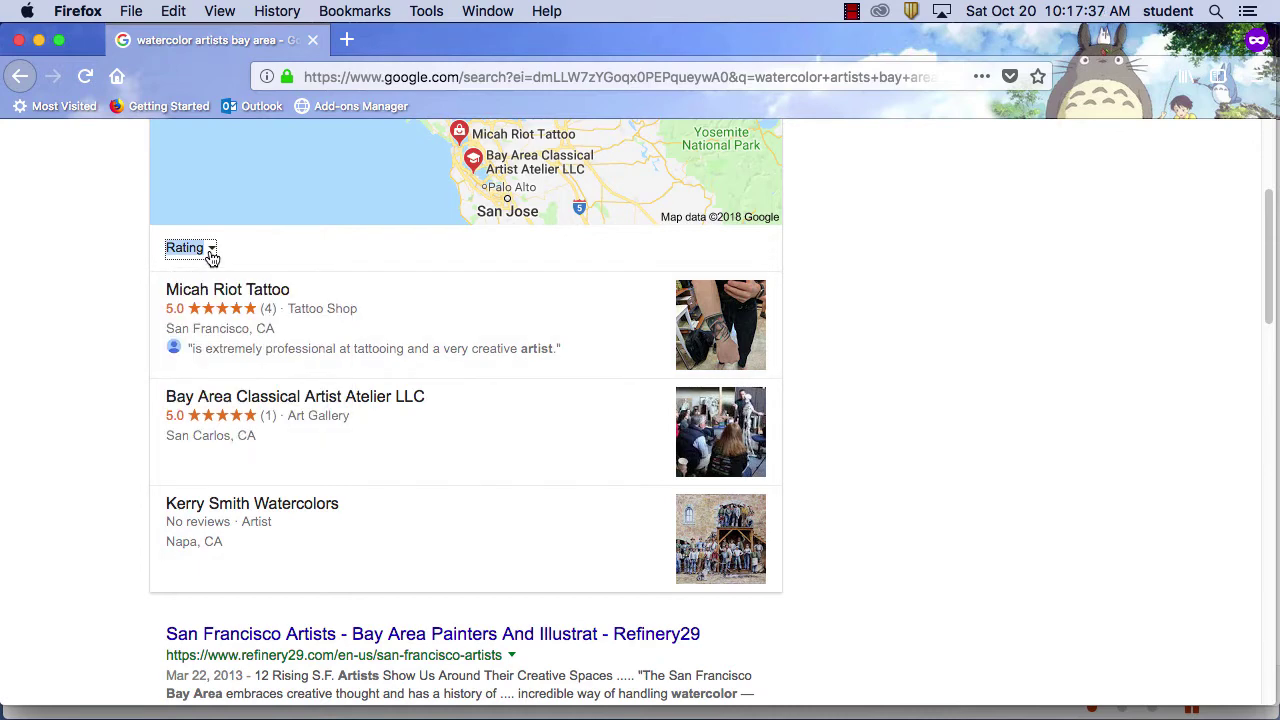
click(211, 257)
click(211, 257)
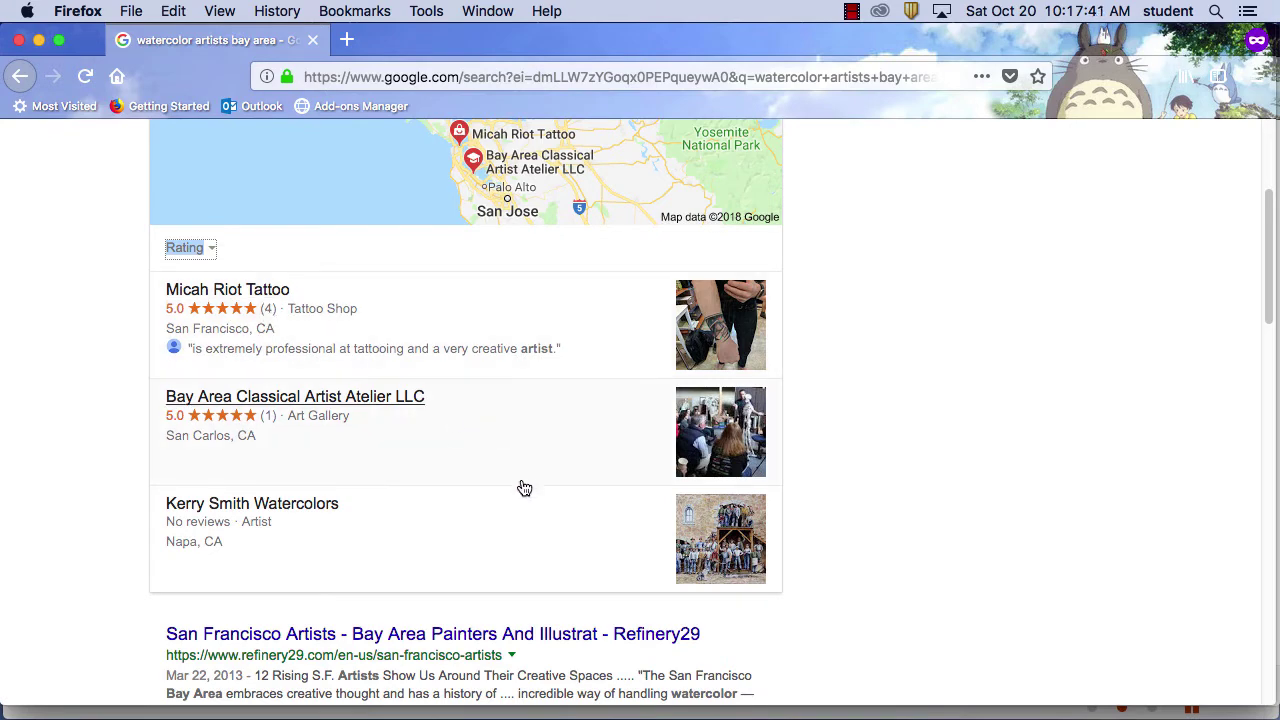
Scroll down to the Refinery29, California Watercolor and Pinterest web results
scroll(518, 494, down, 5)
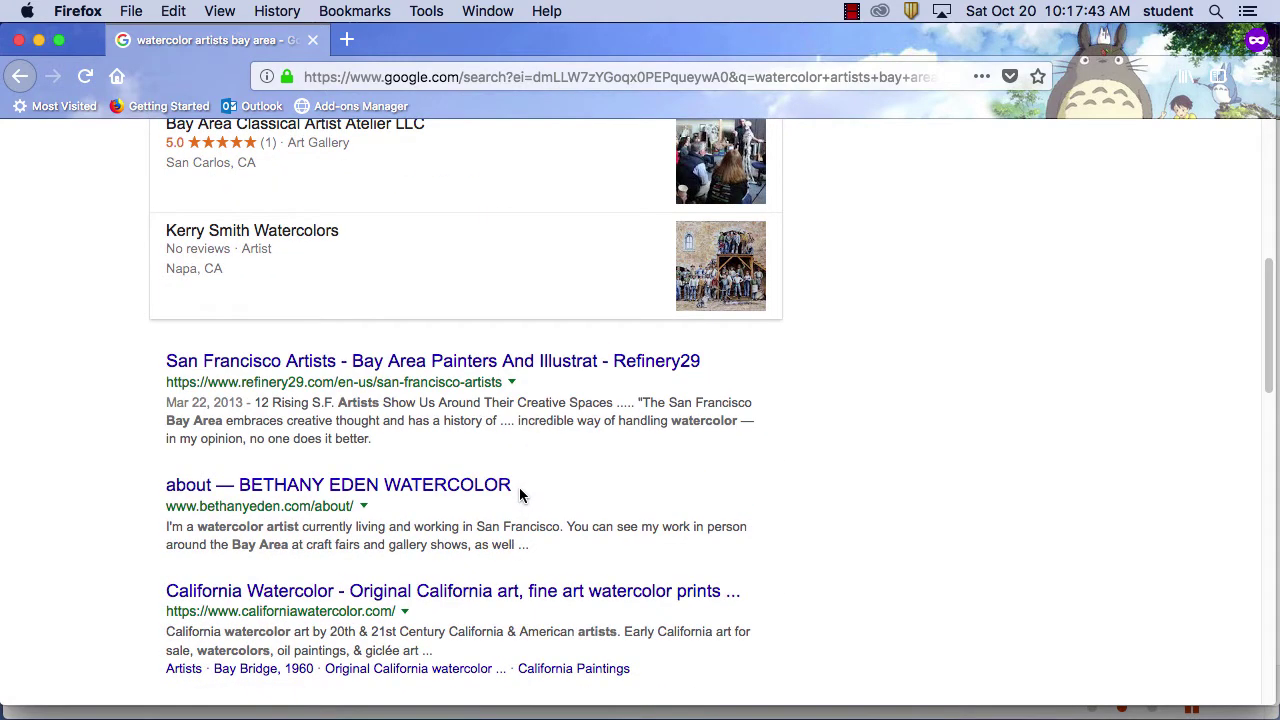
scroll(519, 494, down, 1)
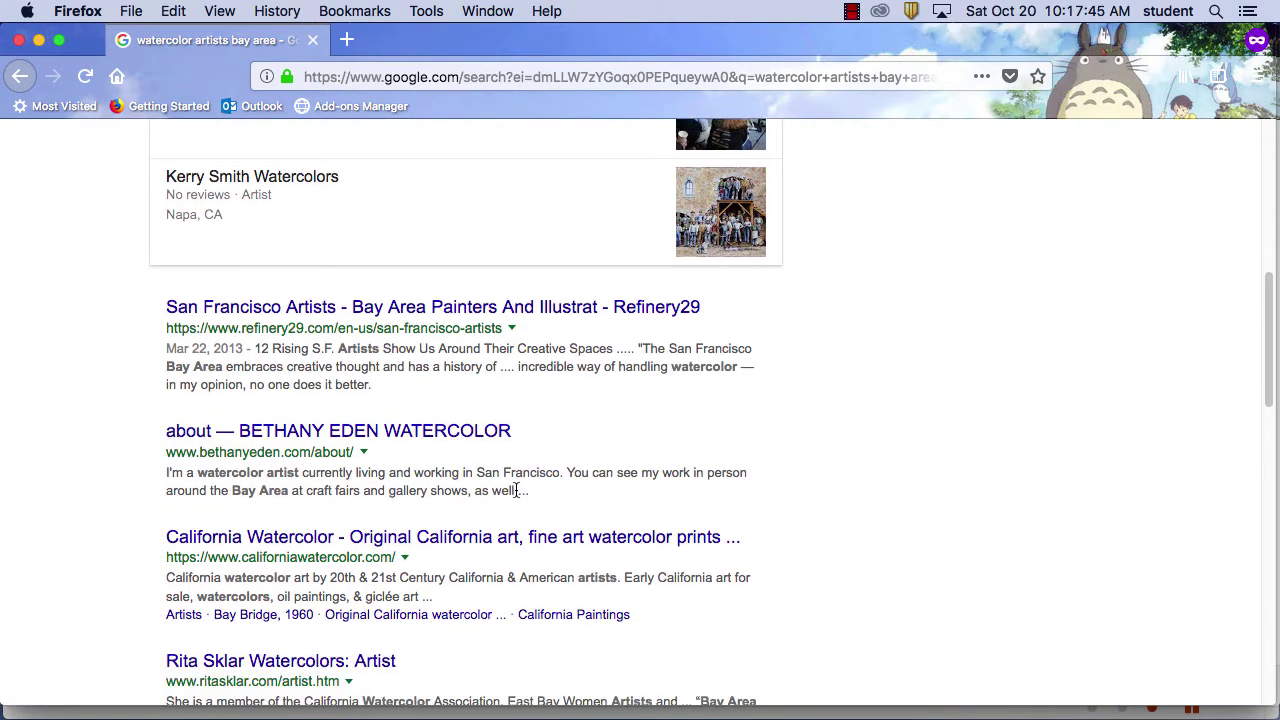
scroll(517, 494, down, 1)
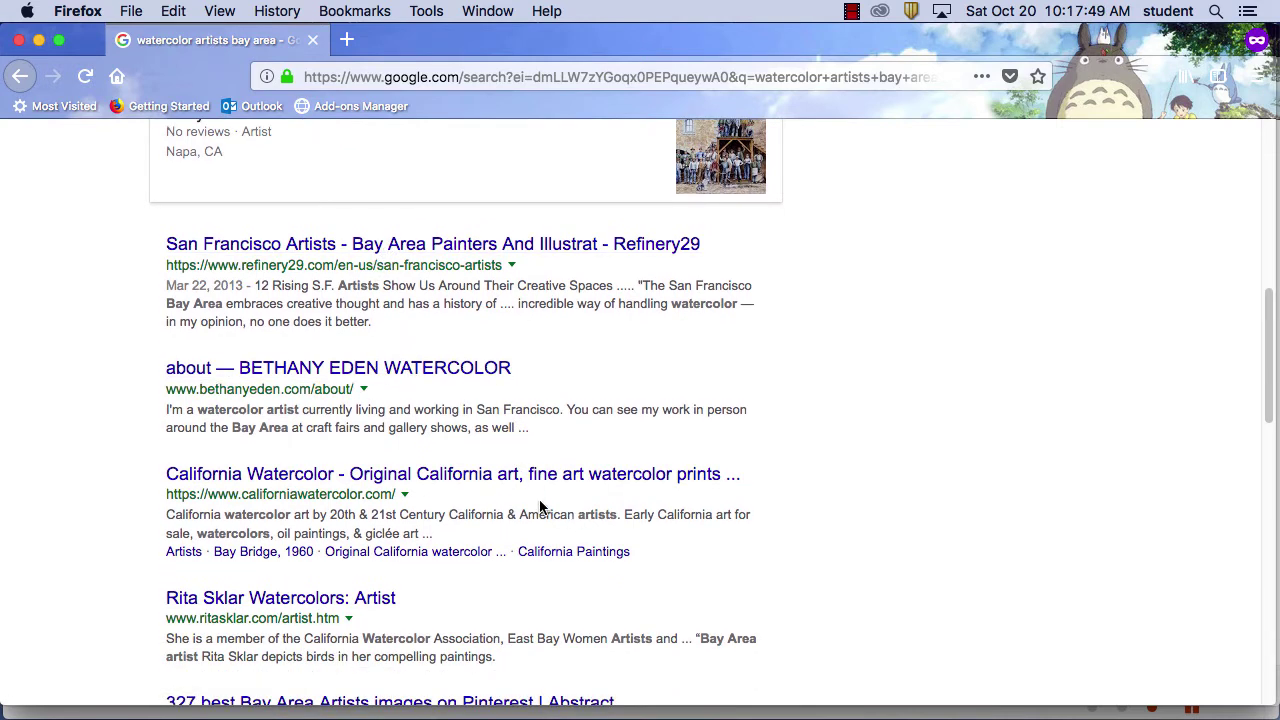
scroll(569, 543, down, 3)
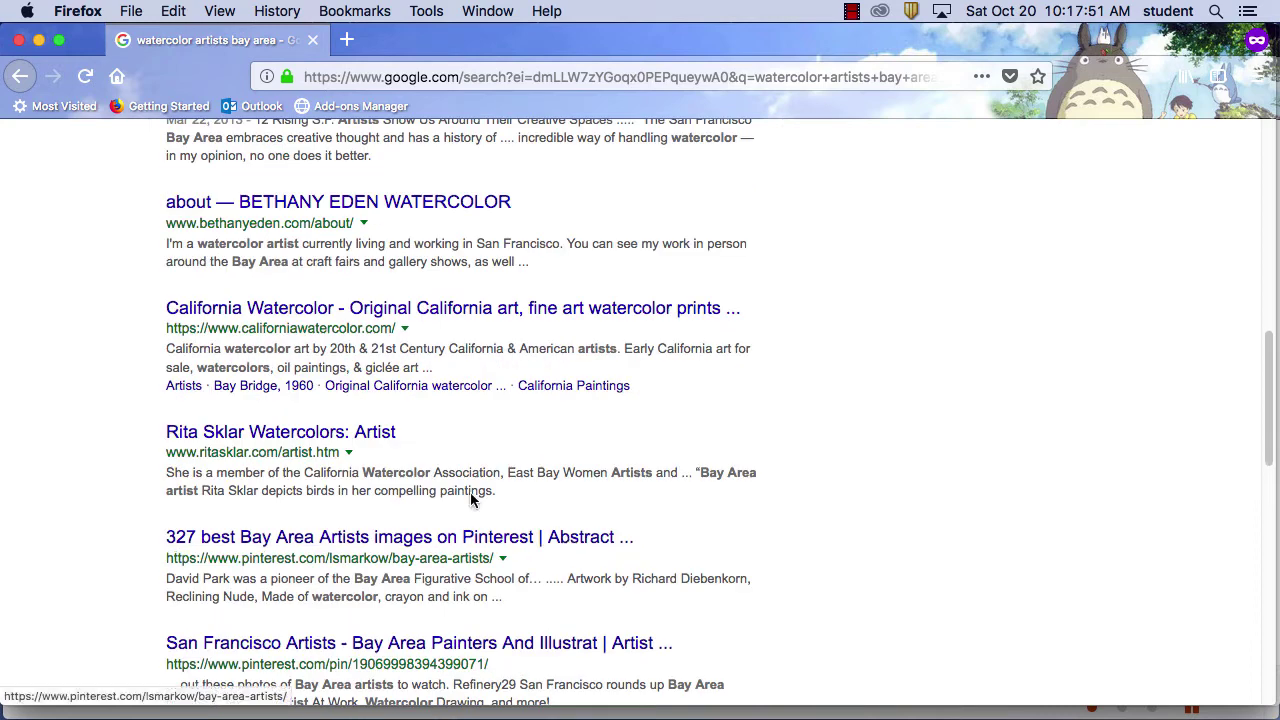
scroll(486, 423, up, 5)
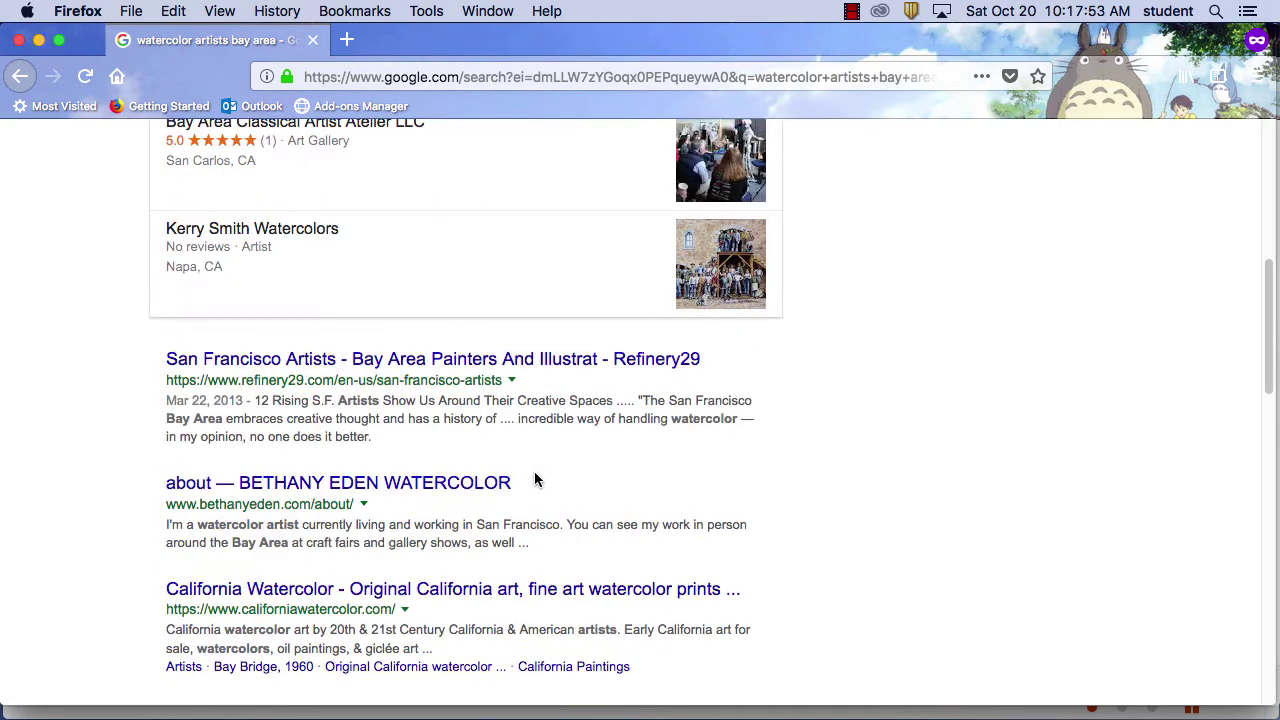
scroll(523, 509, down, 1)
scroll(475, 588, down, 2)
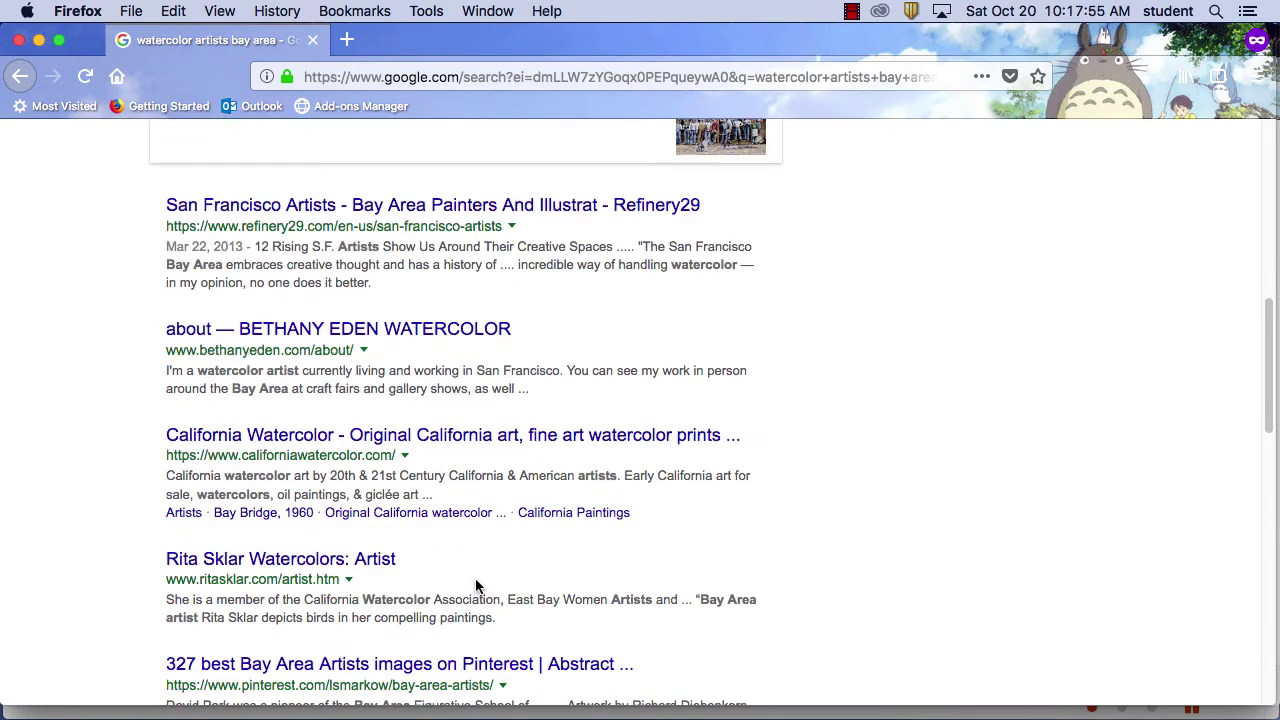
Open the 'Rita Sklar Watercolors: Artist' result and scroll through the ritasklar.com page
click(348, 563)
scroll(539, 550, down, 10)
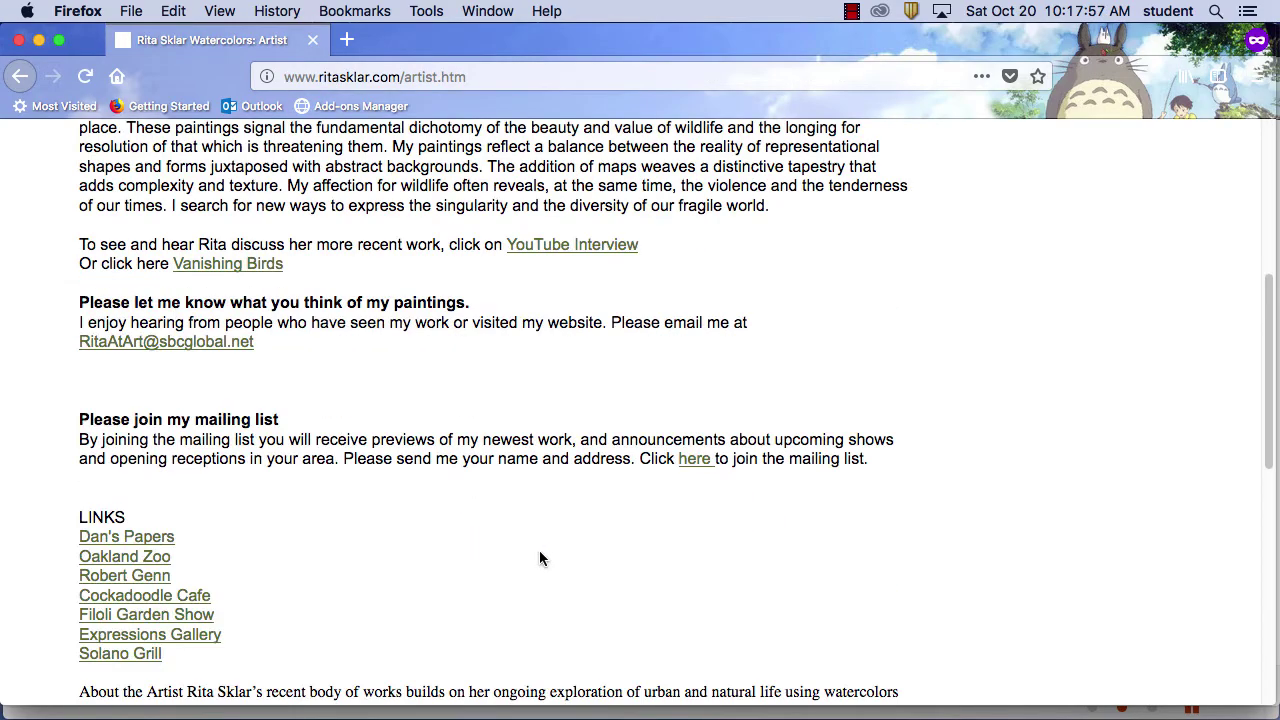
scroll(538, 553, down, 5)
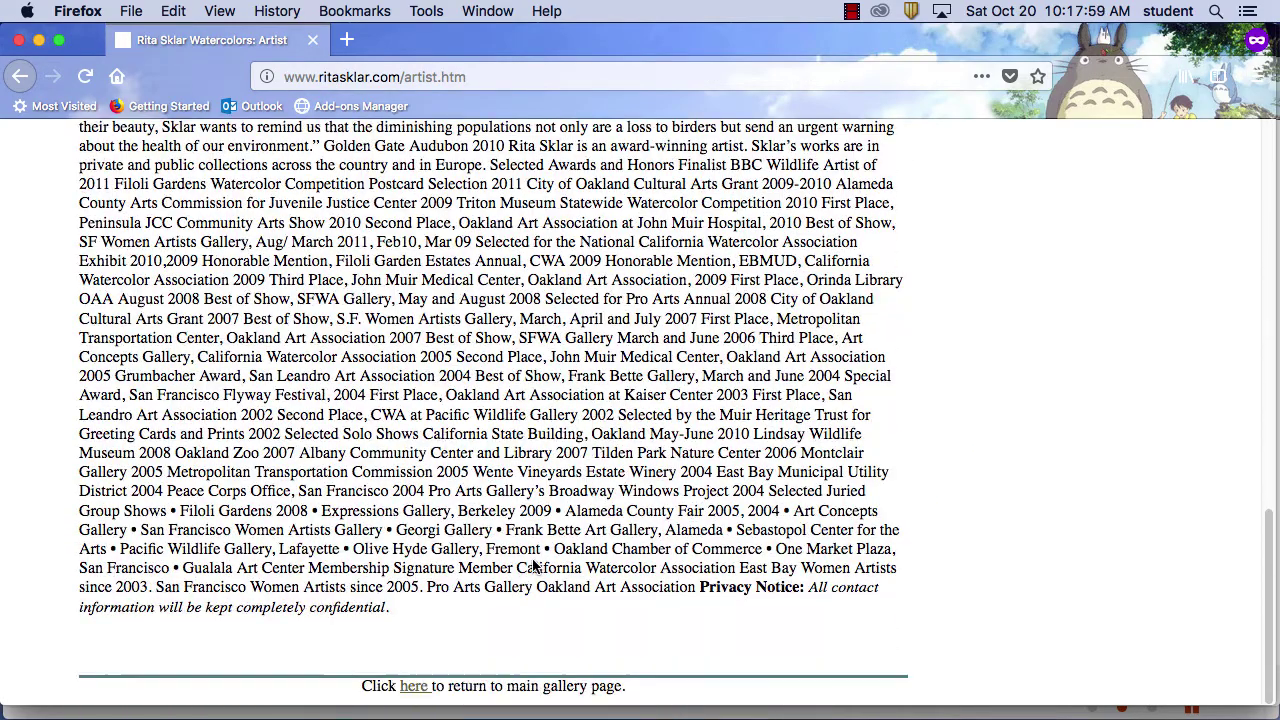
scroll(535, 562, up, 10)
scroll(531, 557, down, 6)
scroll(531, 565, down, 3)
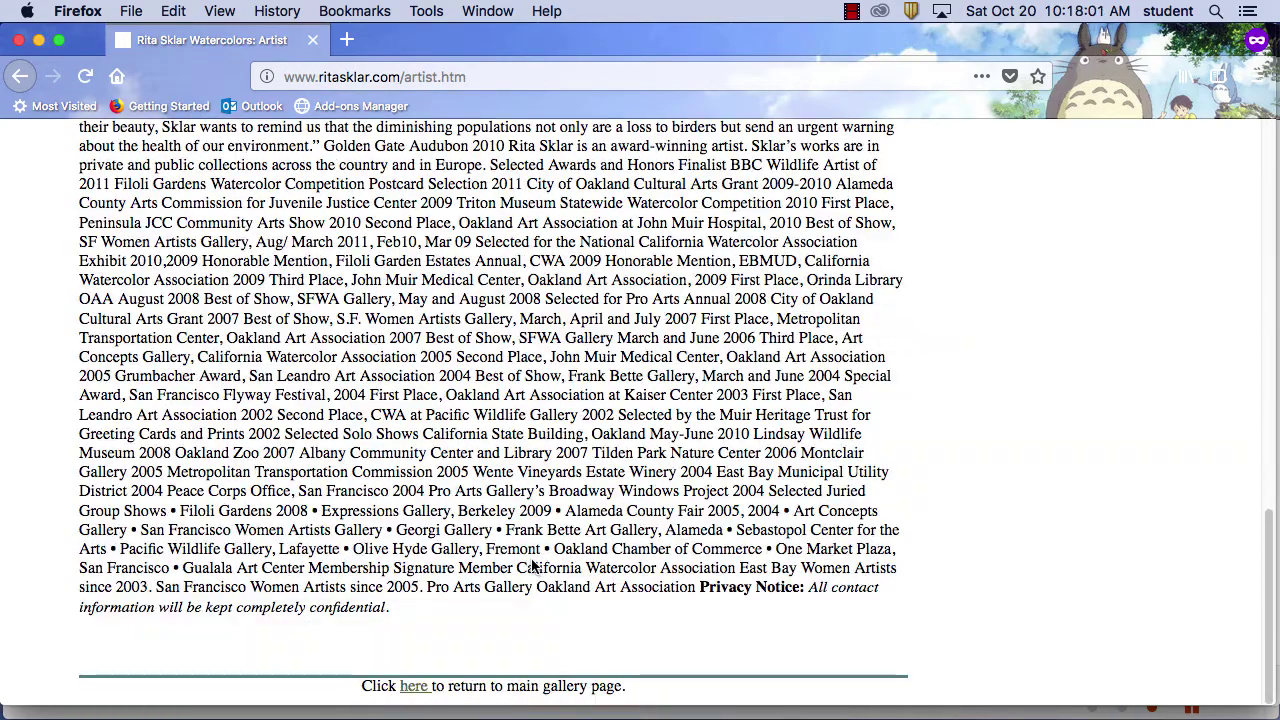
scroll(531, 560, up, 15)
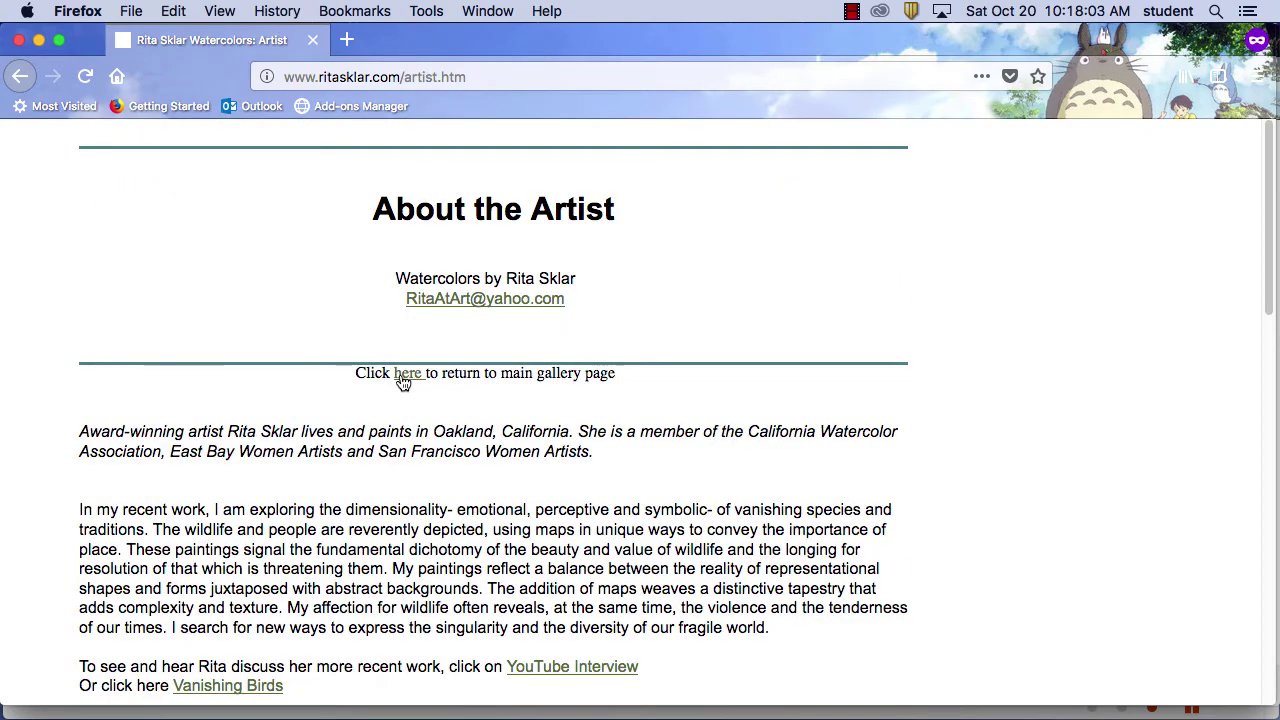
Go back to the bay area results, highlight the California Watercolor snippet, and return to the top
click(16, 76)
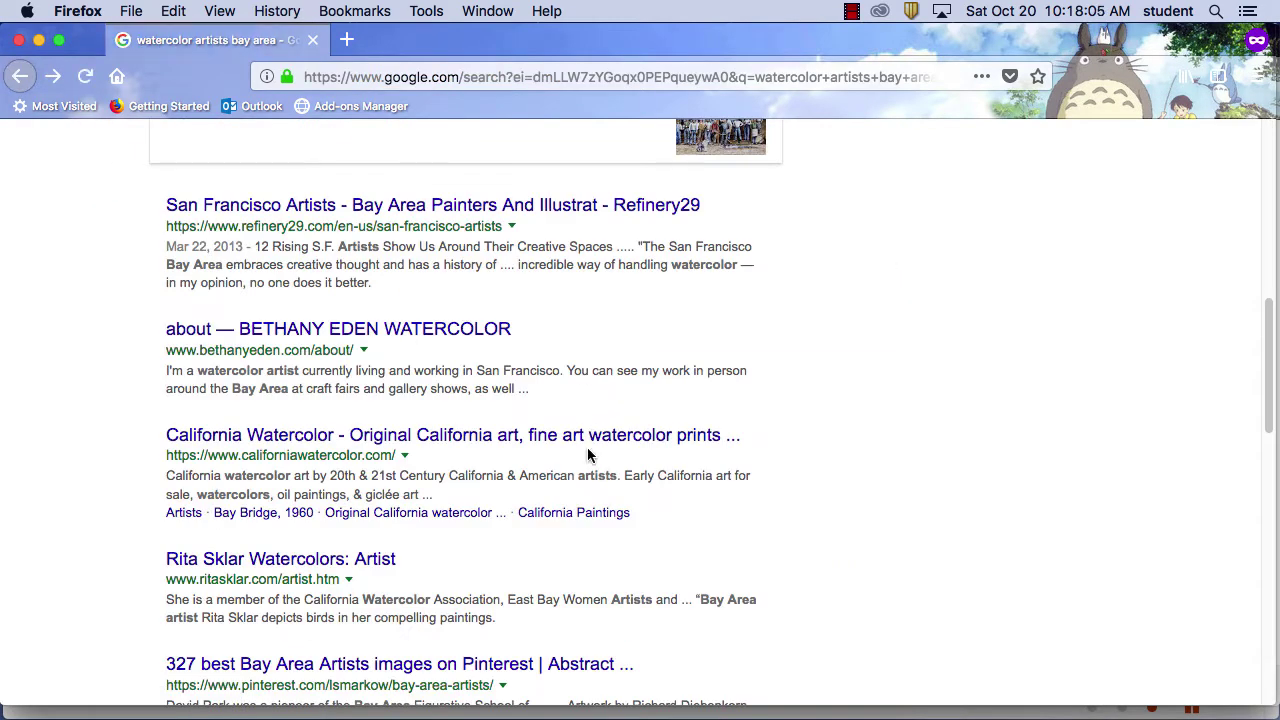
scroll(588, 450, down, 1)
scroll(592, 455, down, 5)
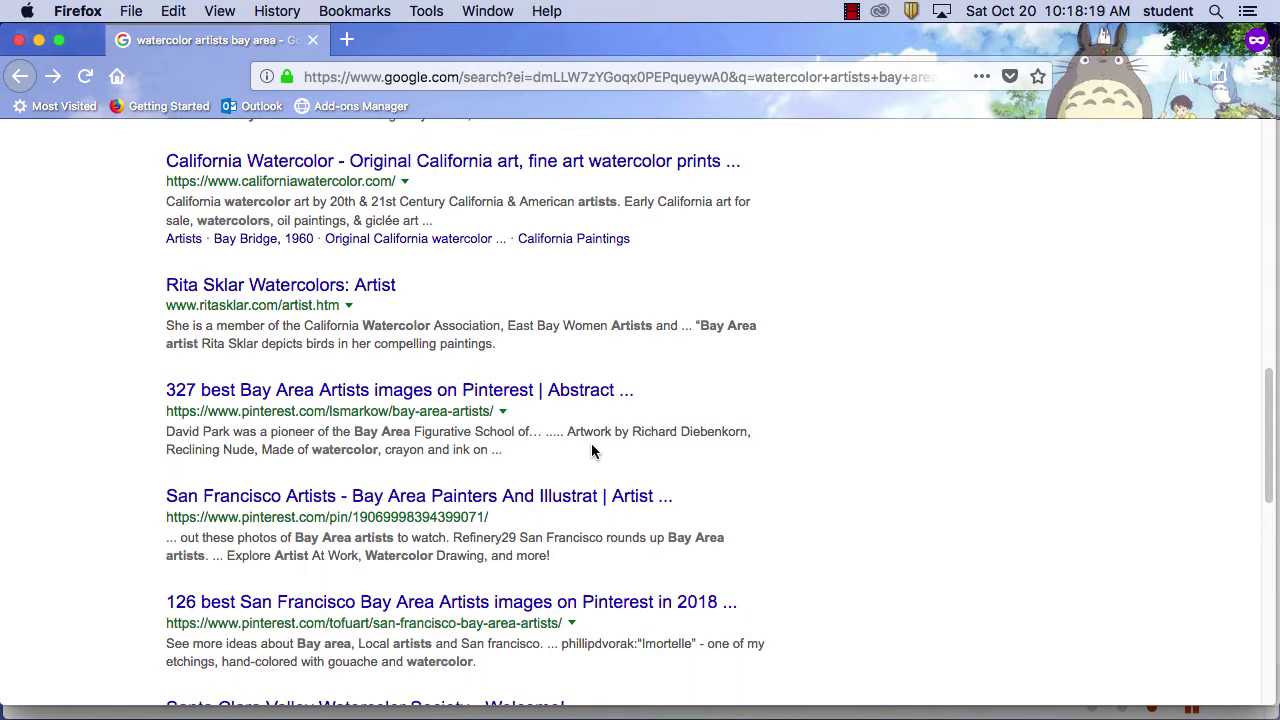
scroll(665, 478, down, 1)
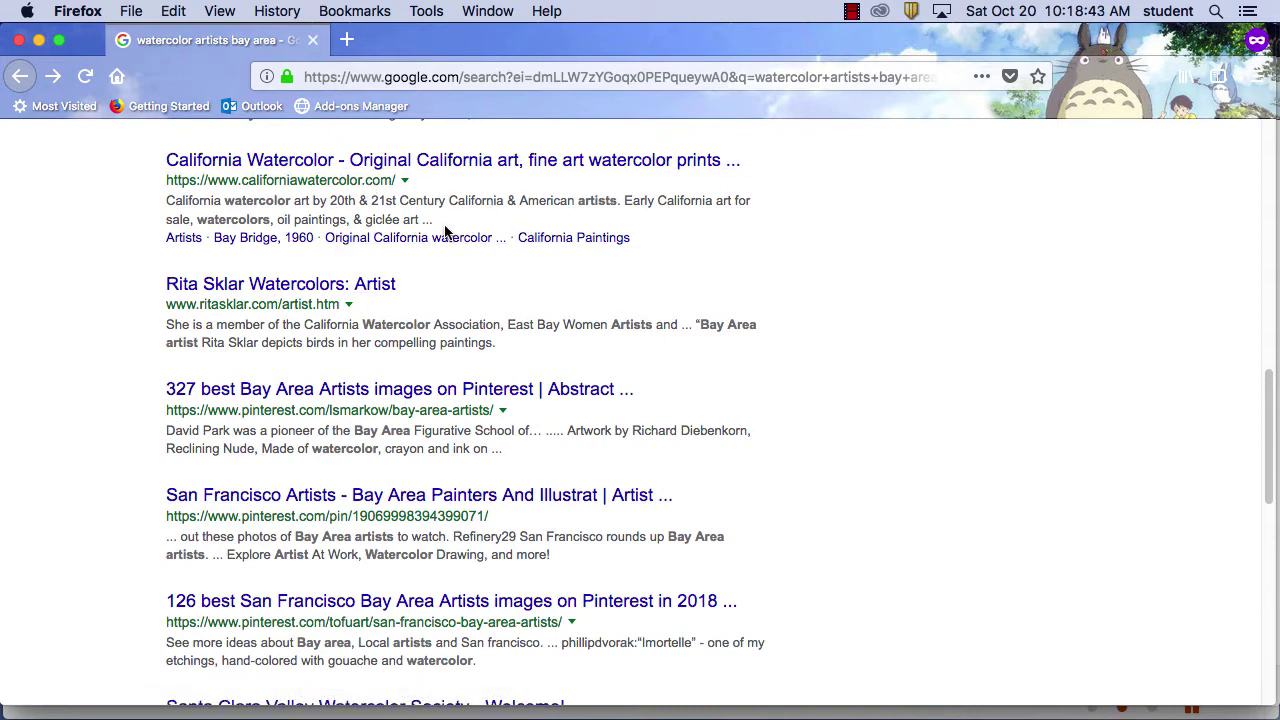
drag(440, 226, 164, 199)
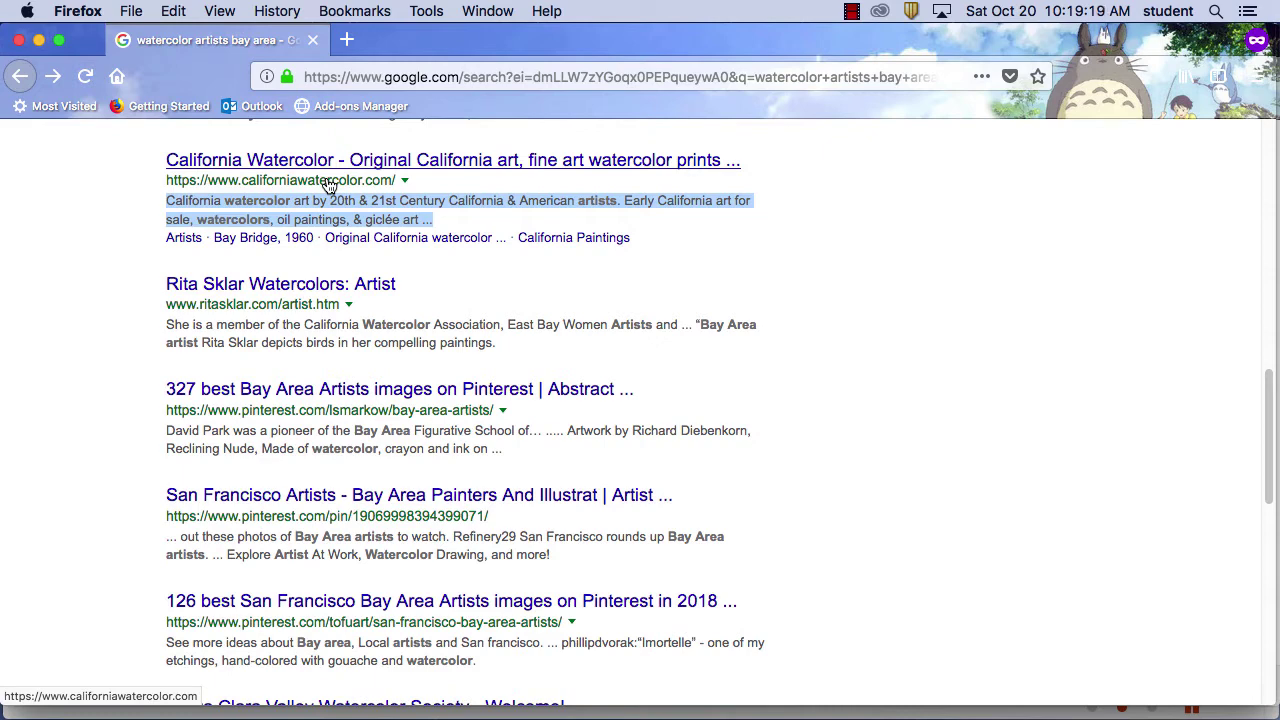
scroll(400, 266, up, 10)
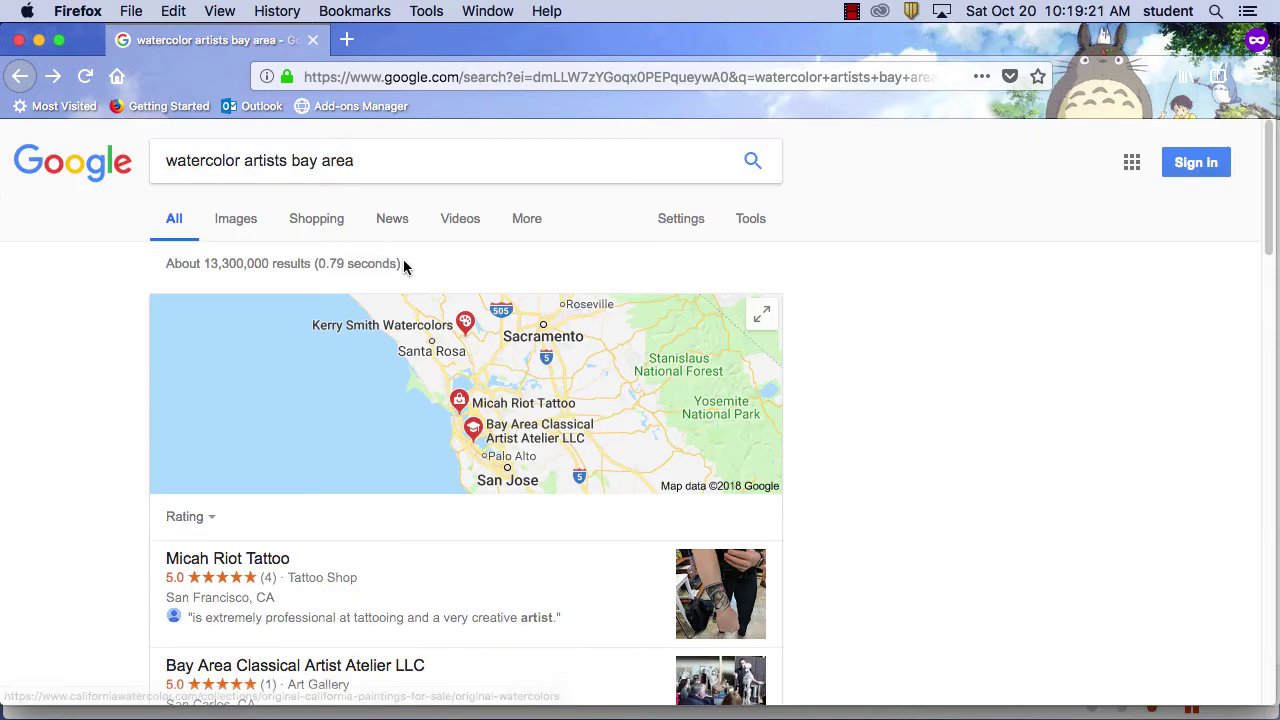
Replace the query with 'stud finder', search, and scroll through the results
triple_click(388, 170)
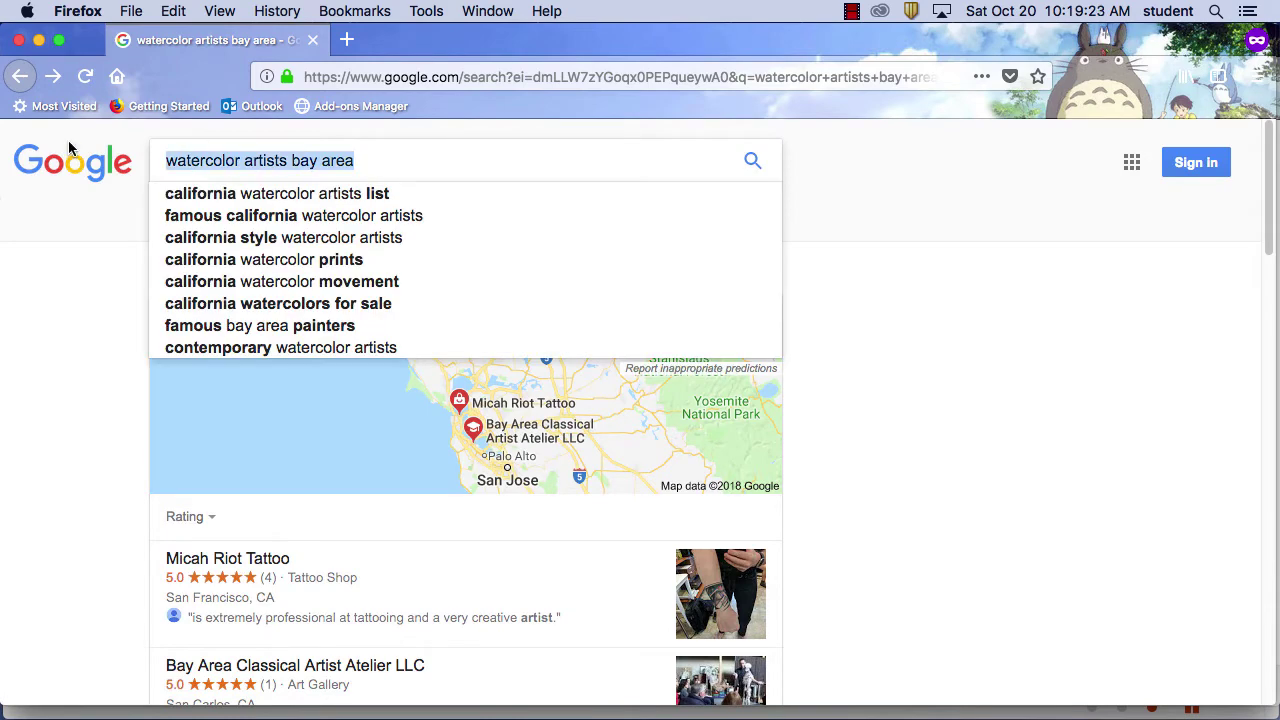
text(stud finder)
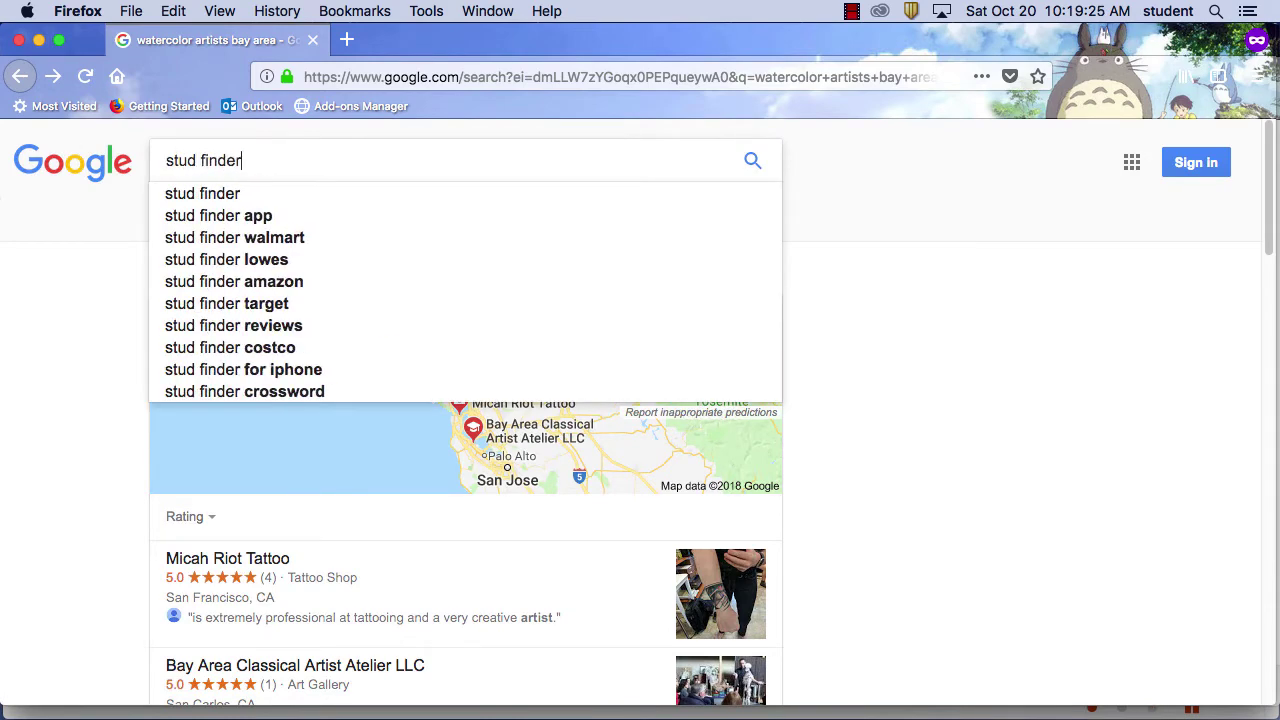
key(Return)
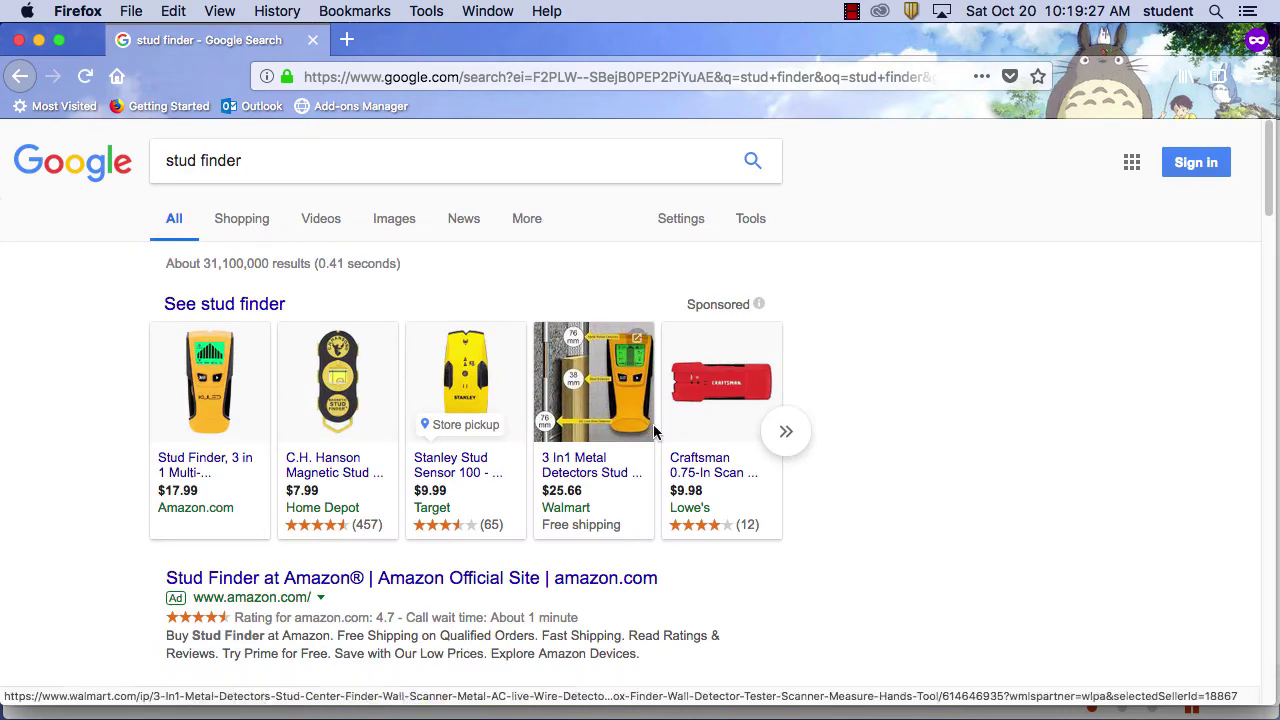
scroll(695, 452, down, 5)
scroll(697, 458, down, 4)
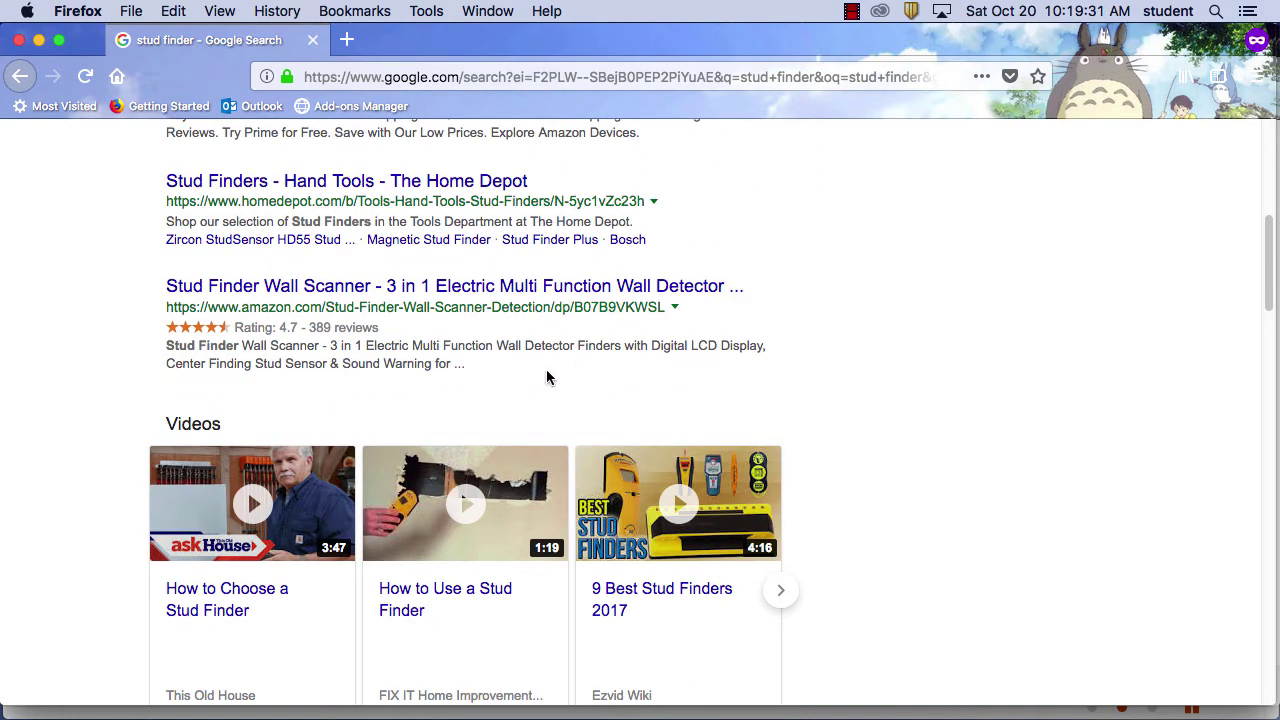
scroll(590, 378, down, 7)
scroll(593, 381, down, 6)
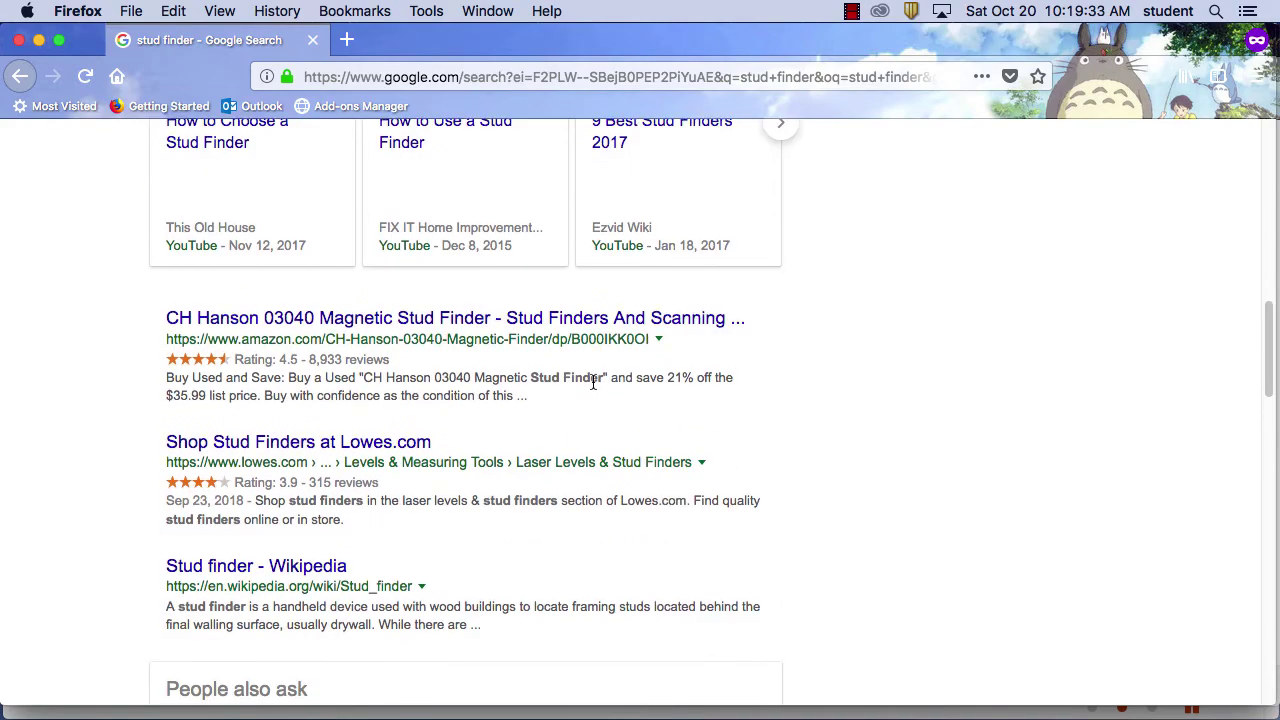
scroll(593, 390, down, 8)
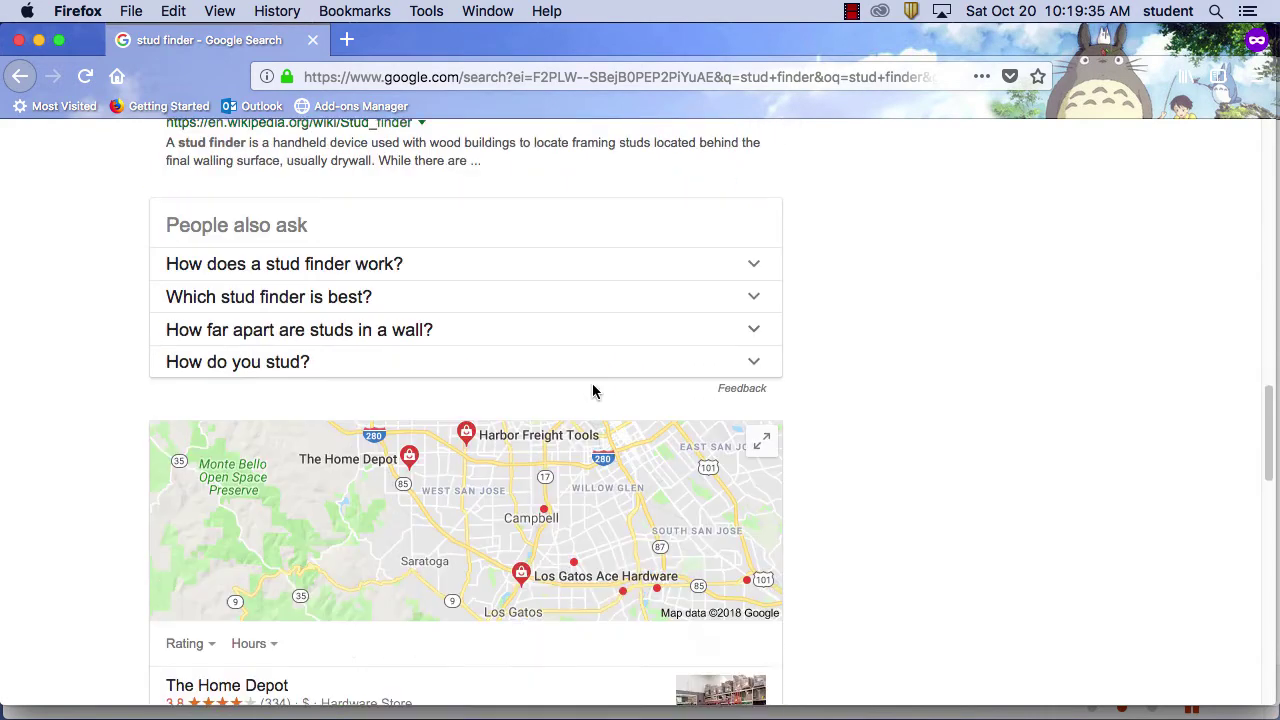
scroll(592, 385, up, 20)
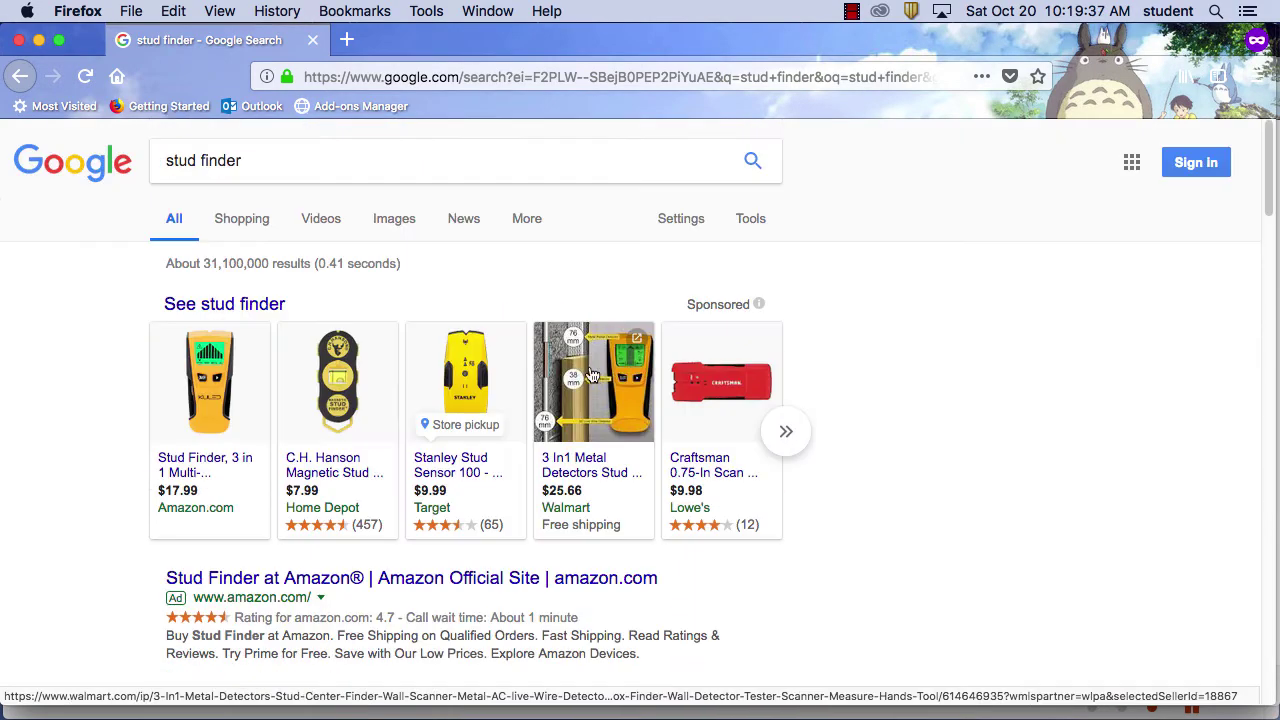
Add 'zircon' before 'stud finder' and rerun the search
click(165, 161)
text(zircon)
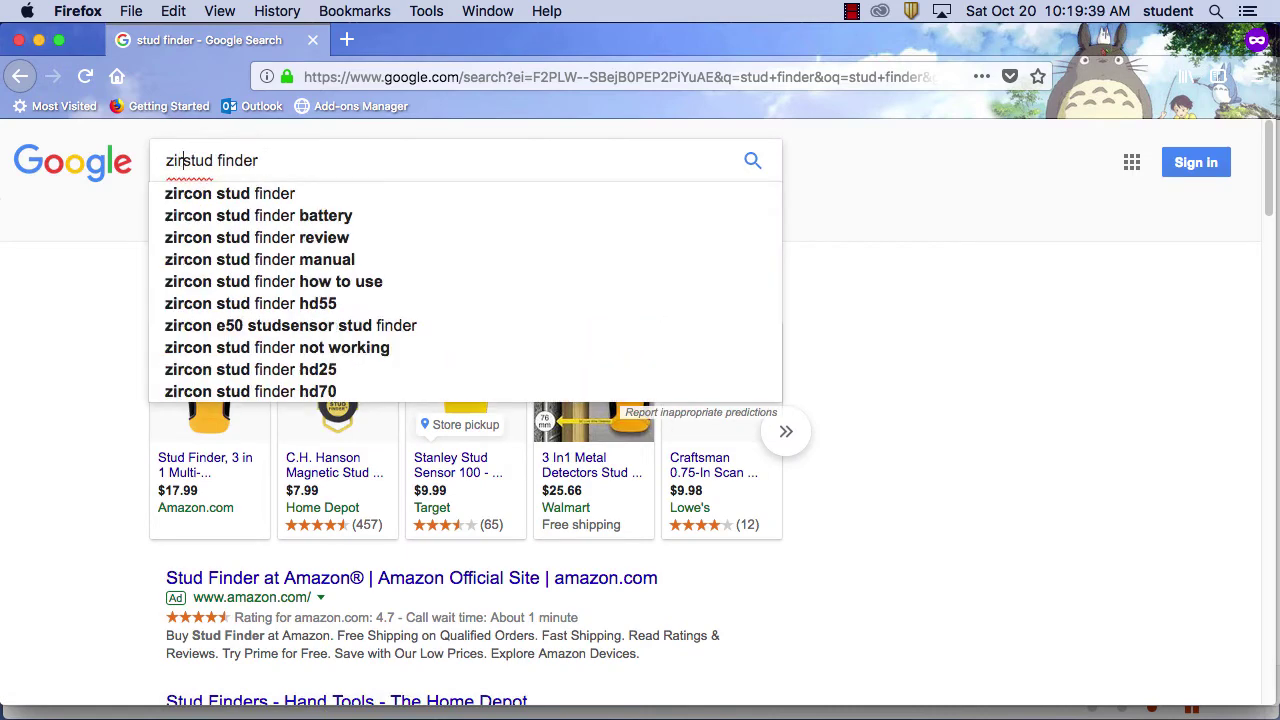
key(Return)
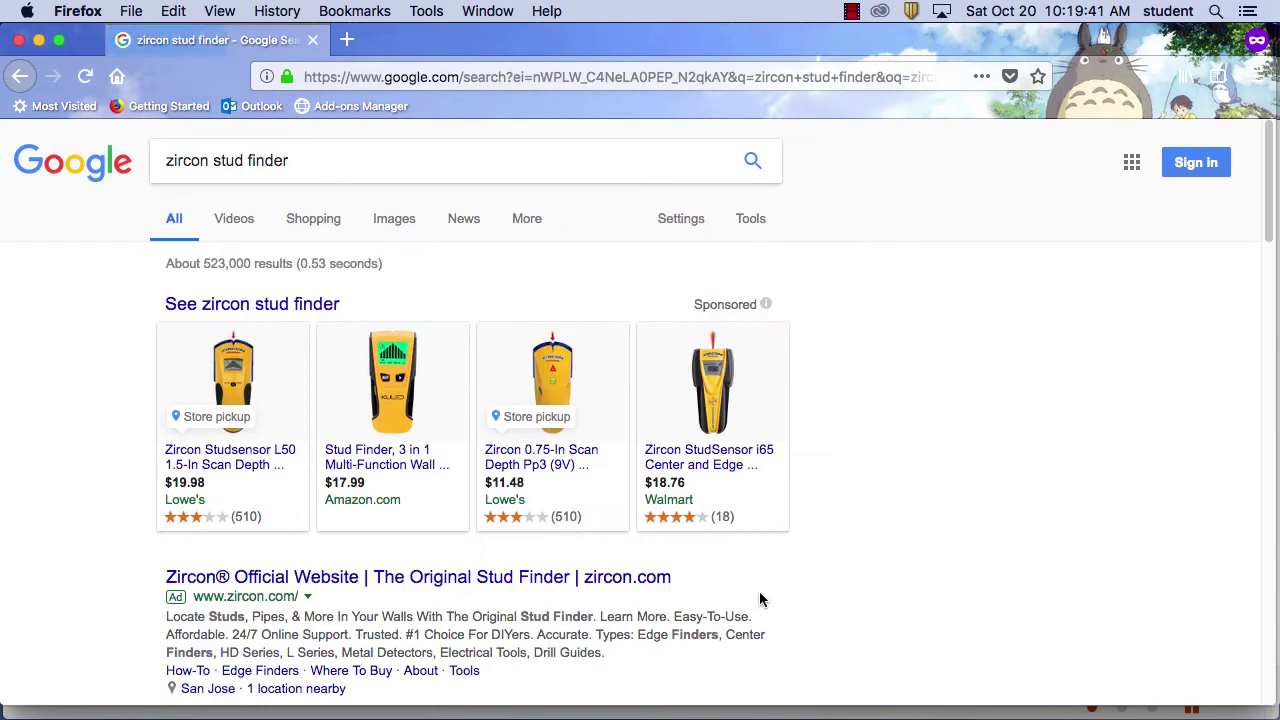
Highlight the Zircon Corporation, Zircon ad, Home Depot and Instructions result snippets
scroll(746, 590, down, 3)
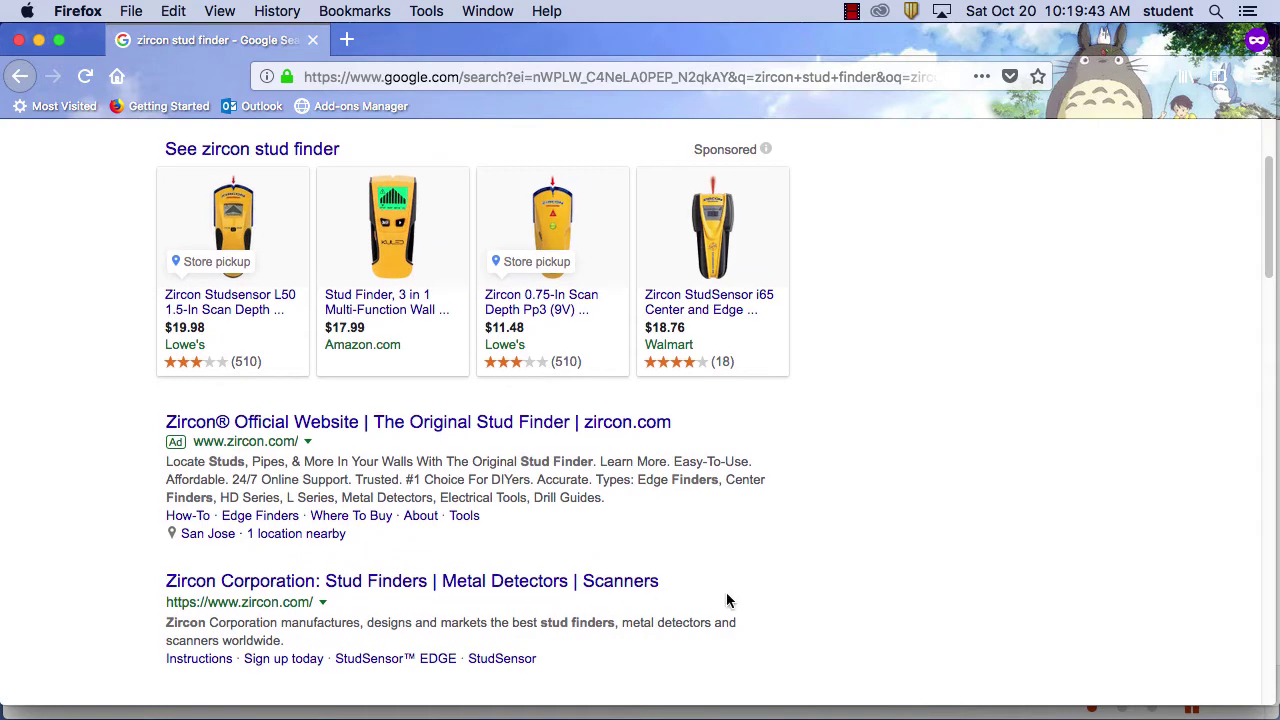
scroll(731, 600, down, 5)
scroll(726, 603, up, 1)
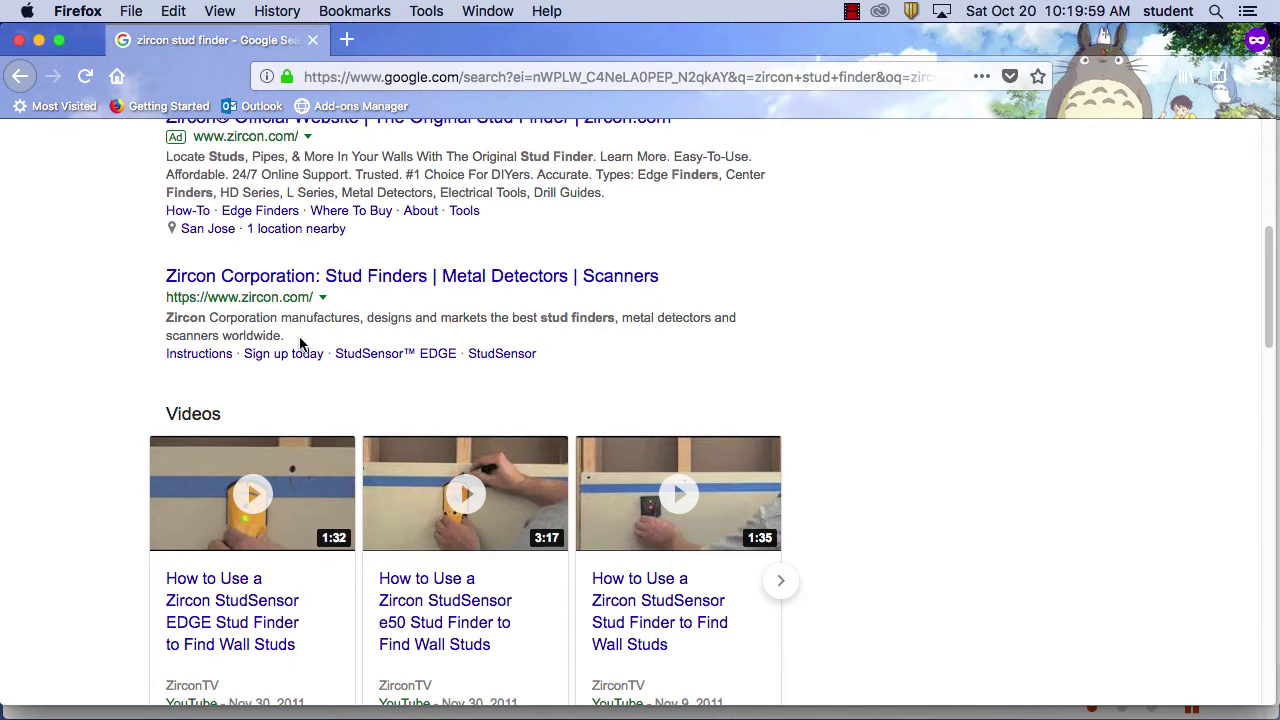
drag(305, 342, 155, 322)
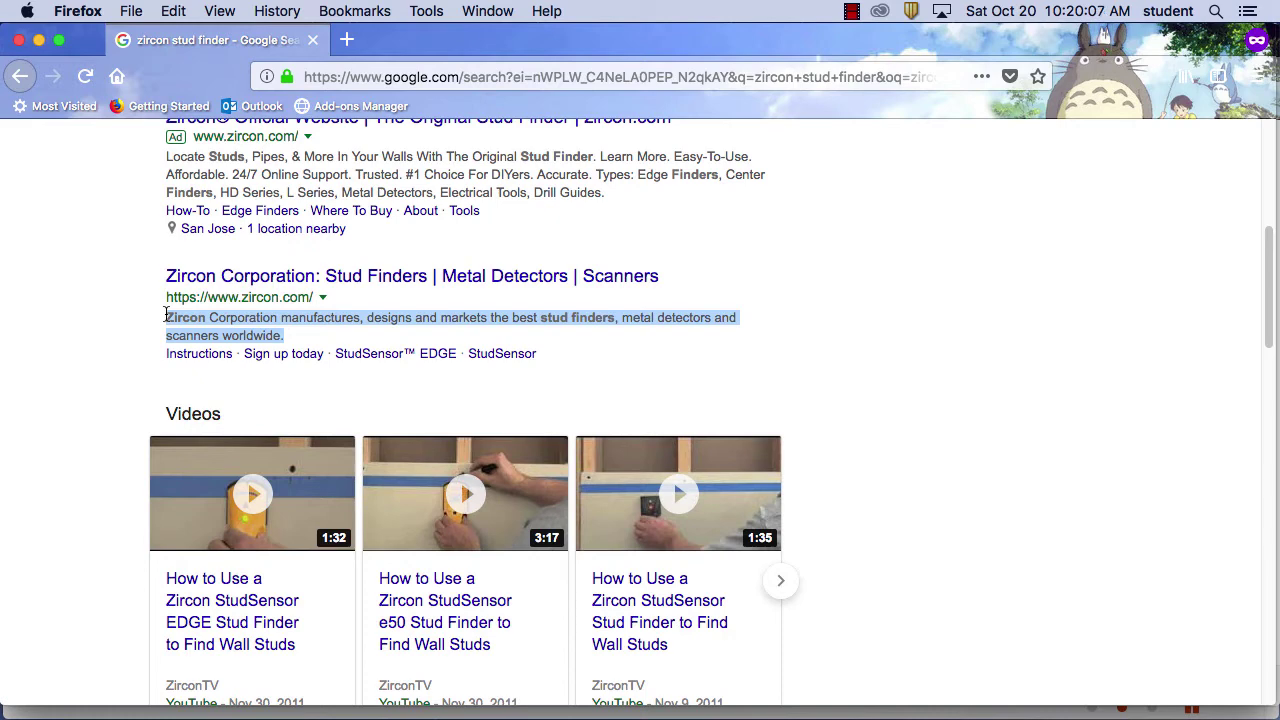
drag(607, 192, 250, 172)
scroll(818, 350, down, 1)
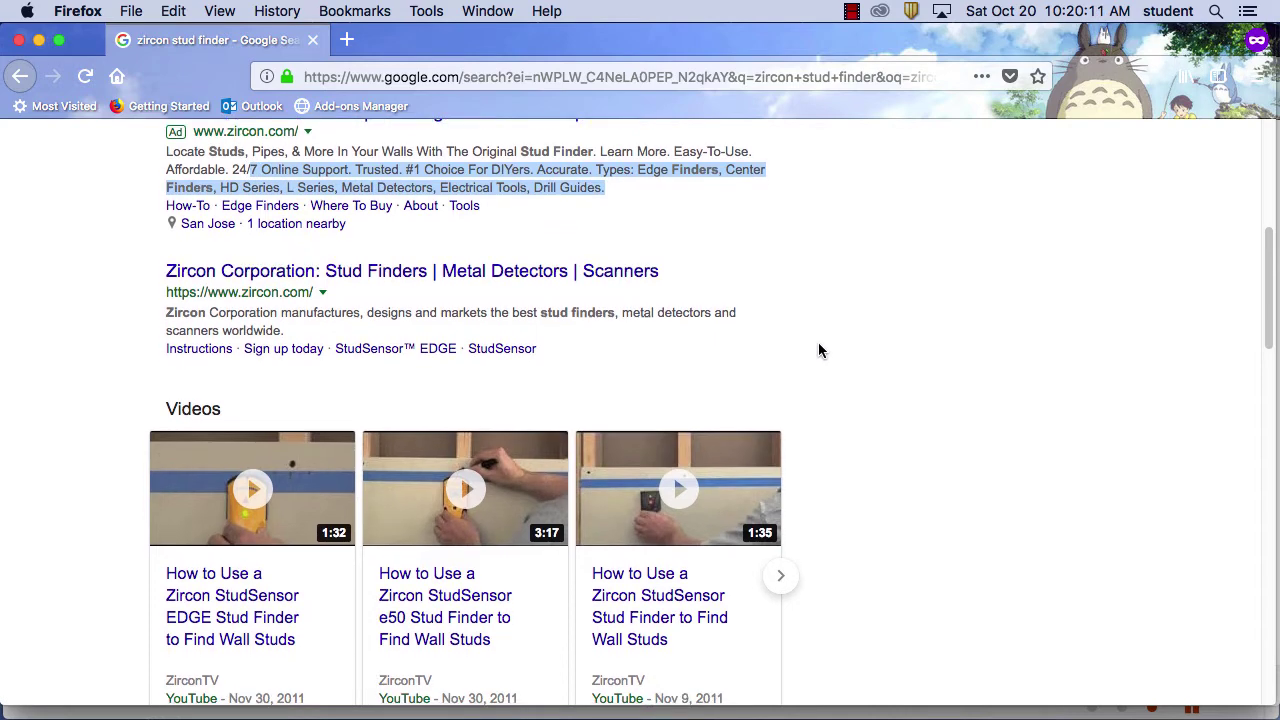
scroll(819, 345, down, 5)
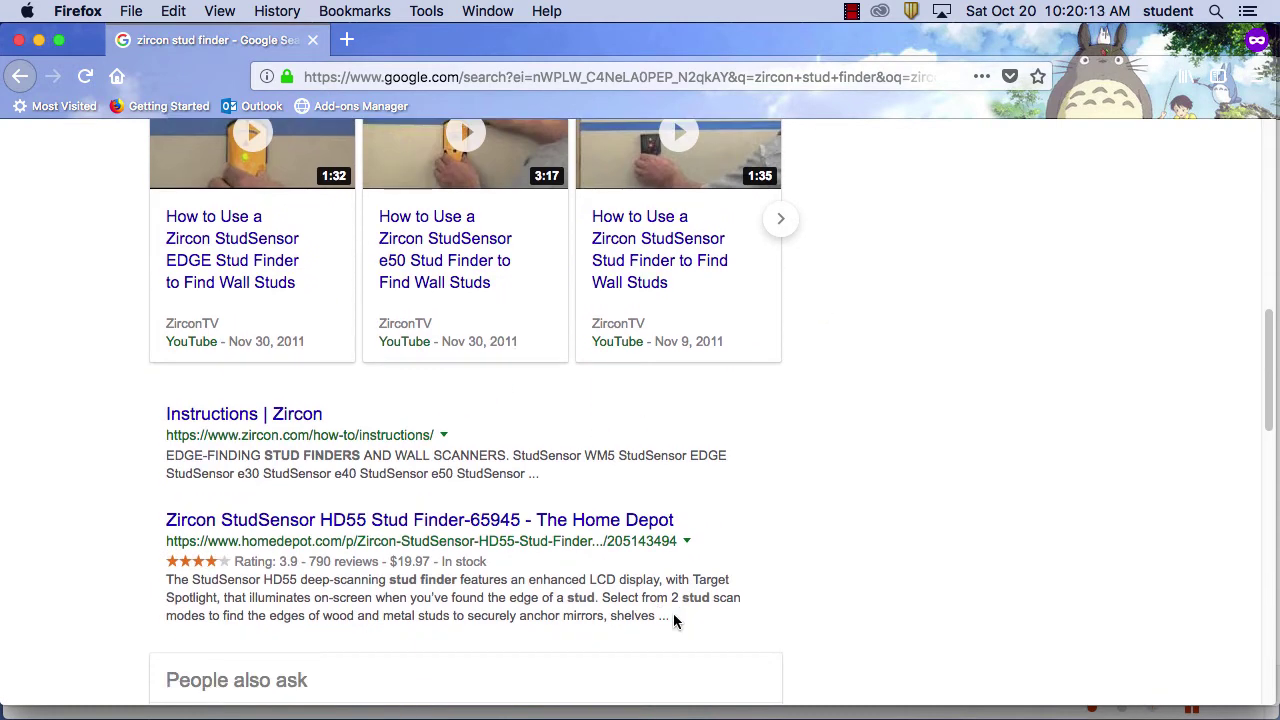
drag(673, 613, 149, 576)
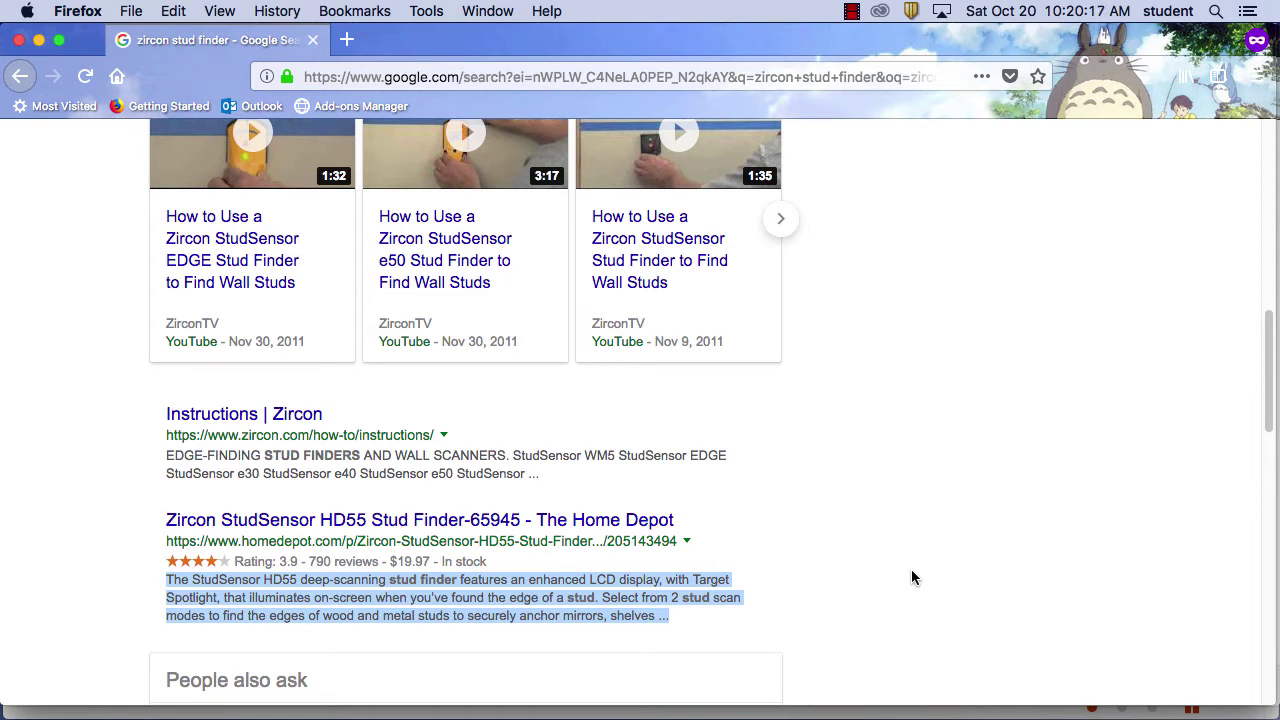
drag(540, 474, 184, 455)
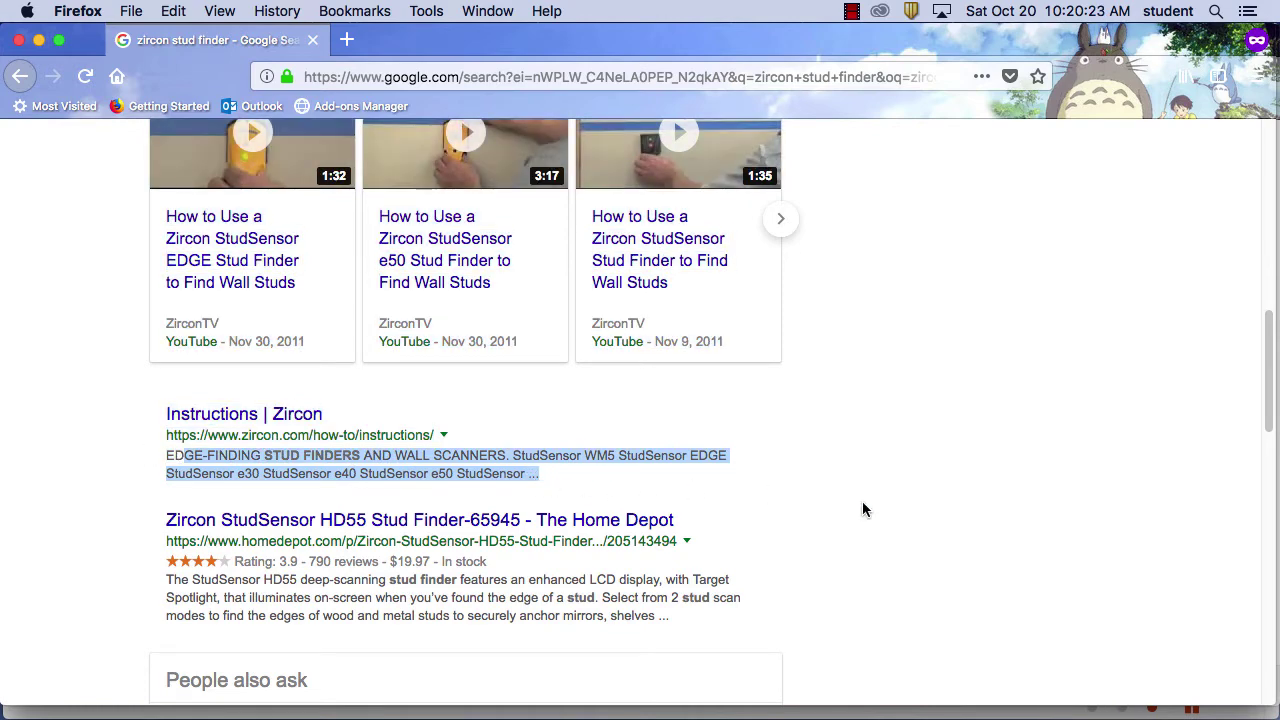
Highlight the eBay and Zircon i65 snippets, then drag the results window to the lower right
scroll(863, 507, down, 1)
scroll(863, 503, down, 5)
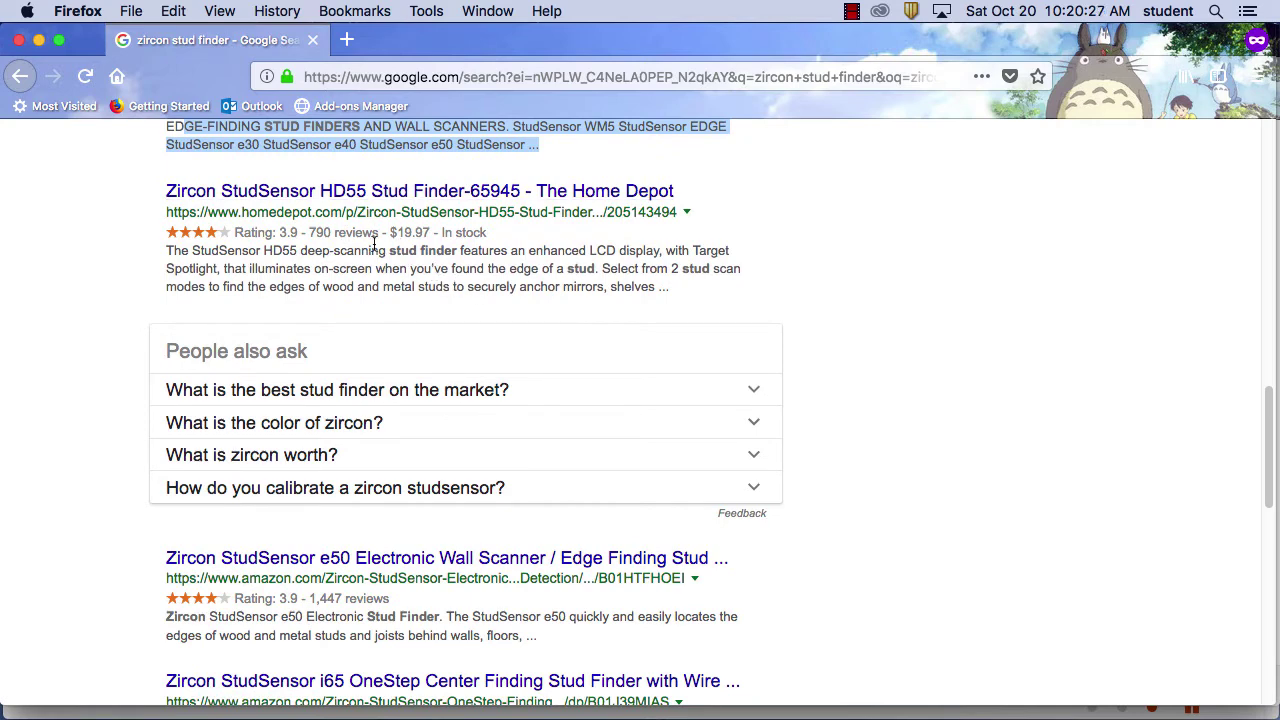
scroll(871, 342, down, 4)
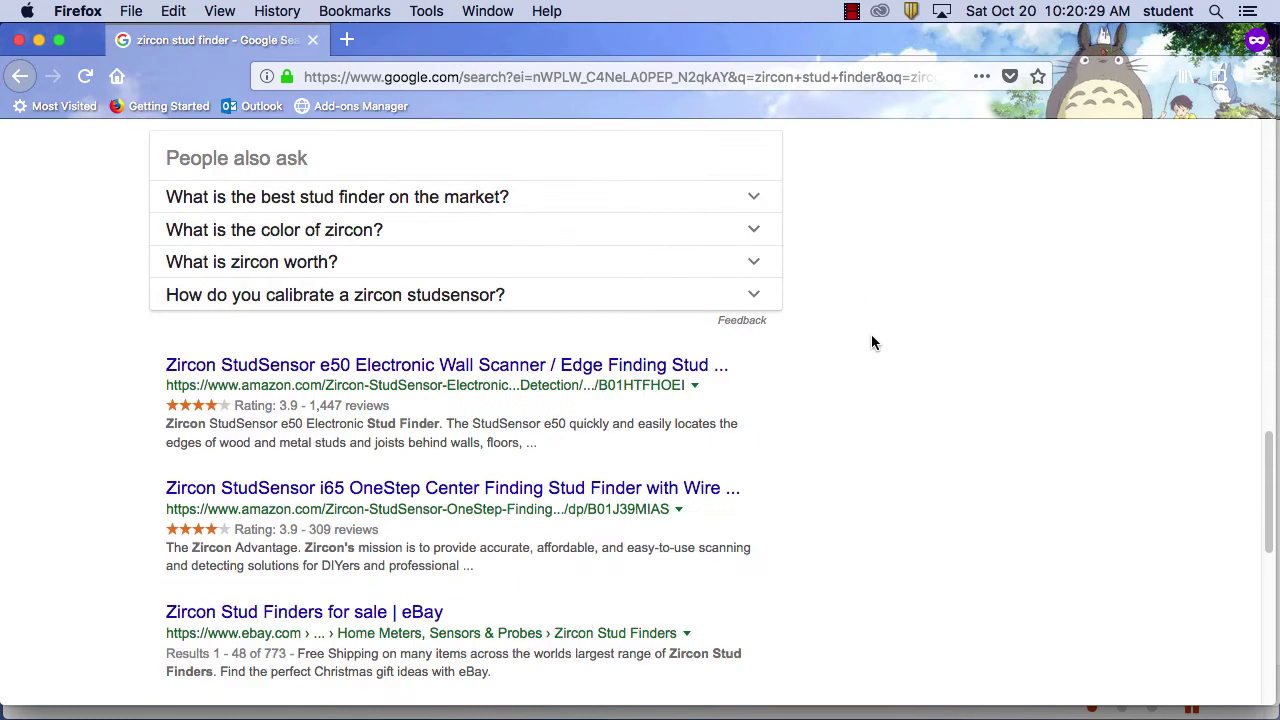
scroll(871, 342, down, 2)
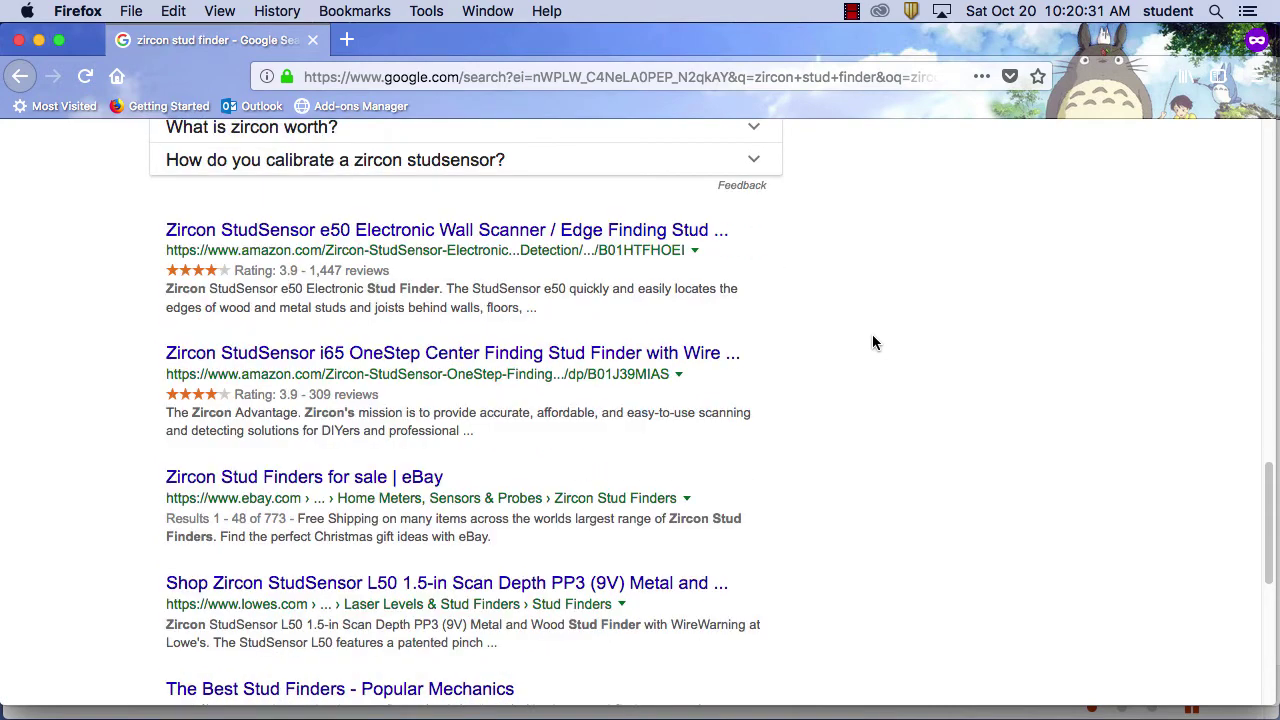
drag(491, 537, 297, 519)
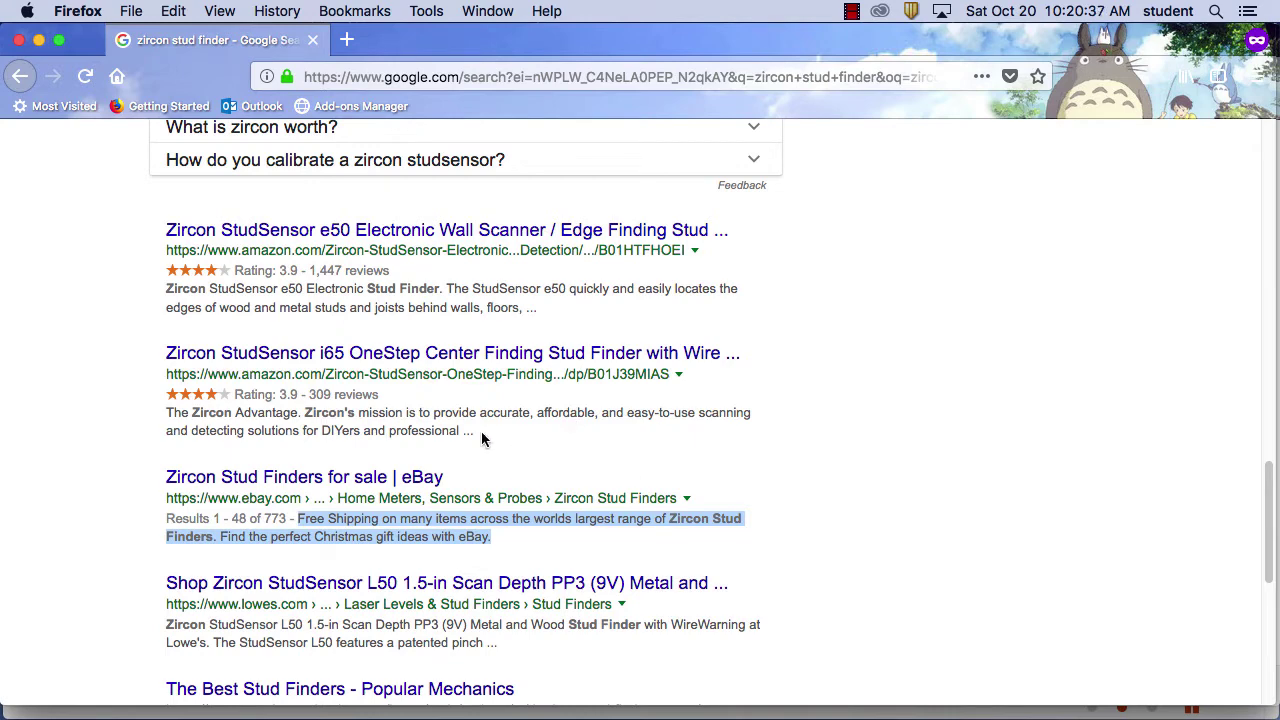
drag(482, 434, 168, 418)
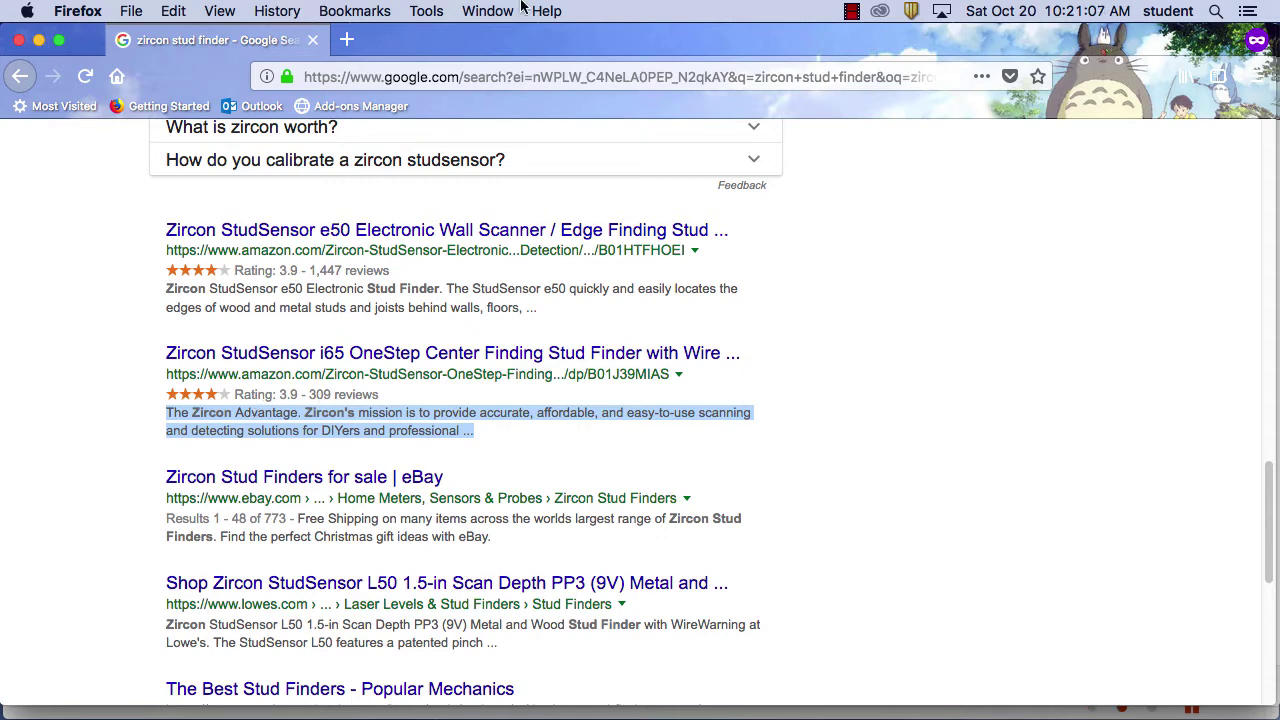
drag(409, 37, 852, 578)
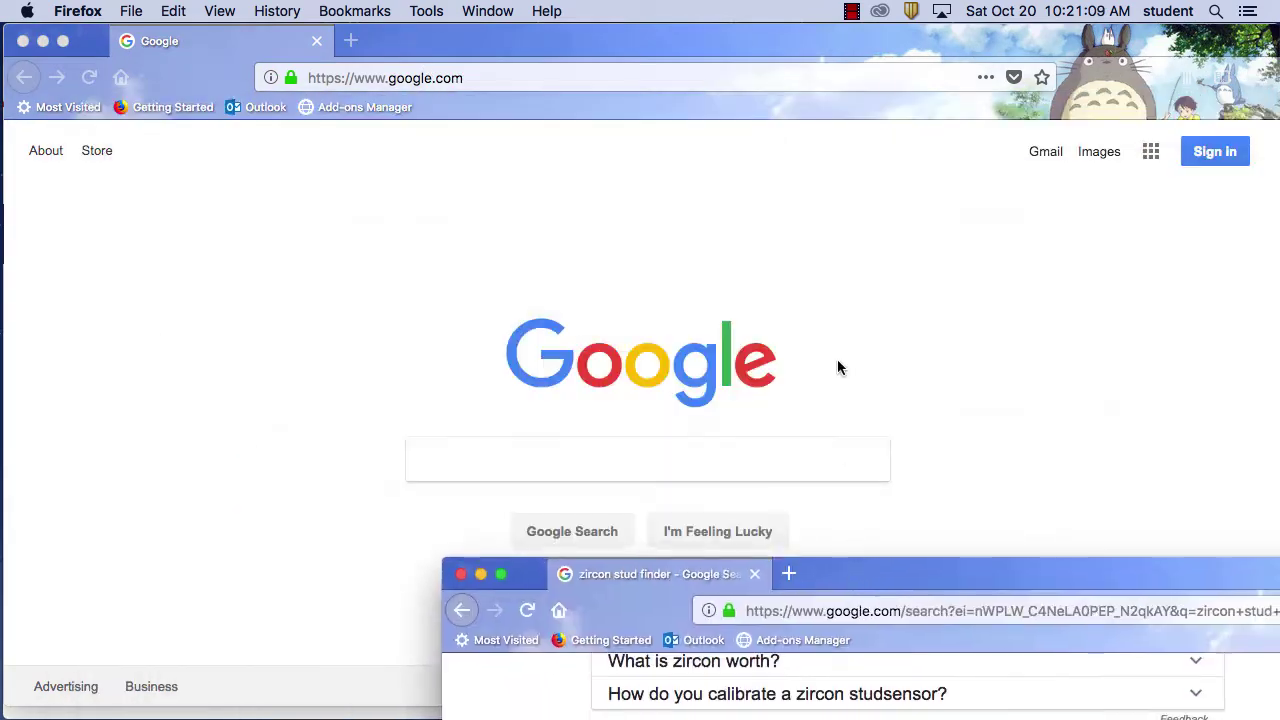
Search Google in the home page window for 'find wall studs'
click(558, 468)
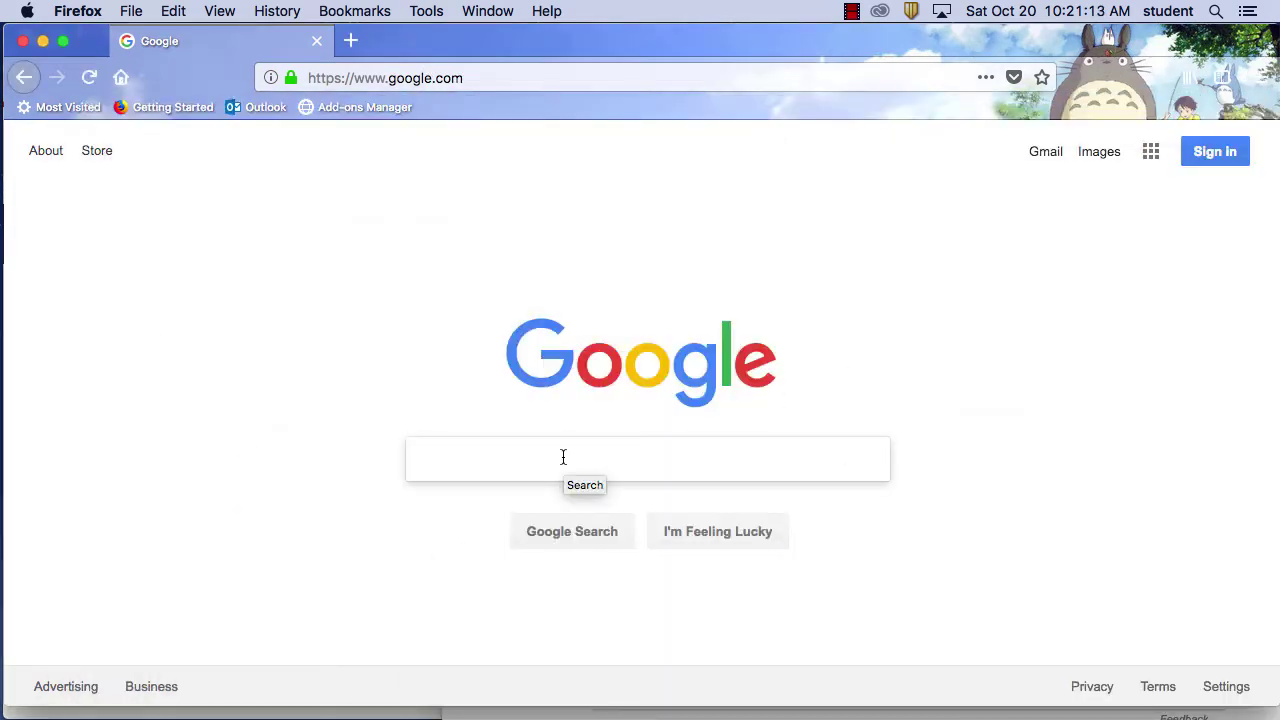
text(stude)
key(BackSpace)
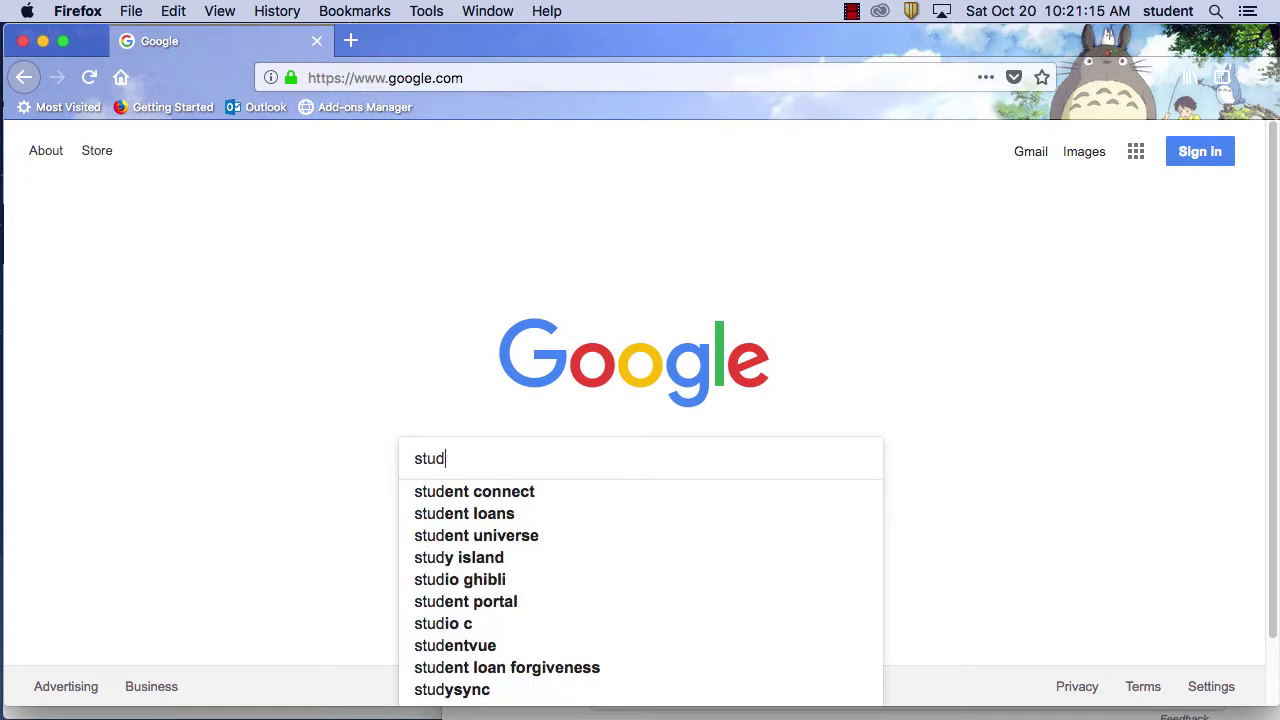
key(BackSpace)
key(BackSpace)
key(BackSpace)
key(BackSpace)
text(f)
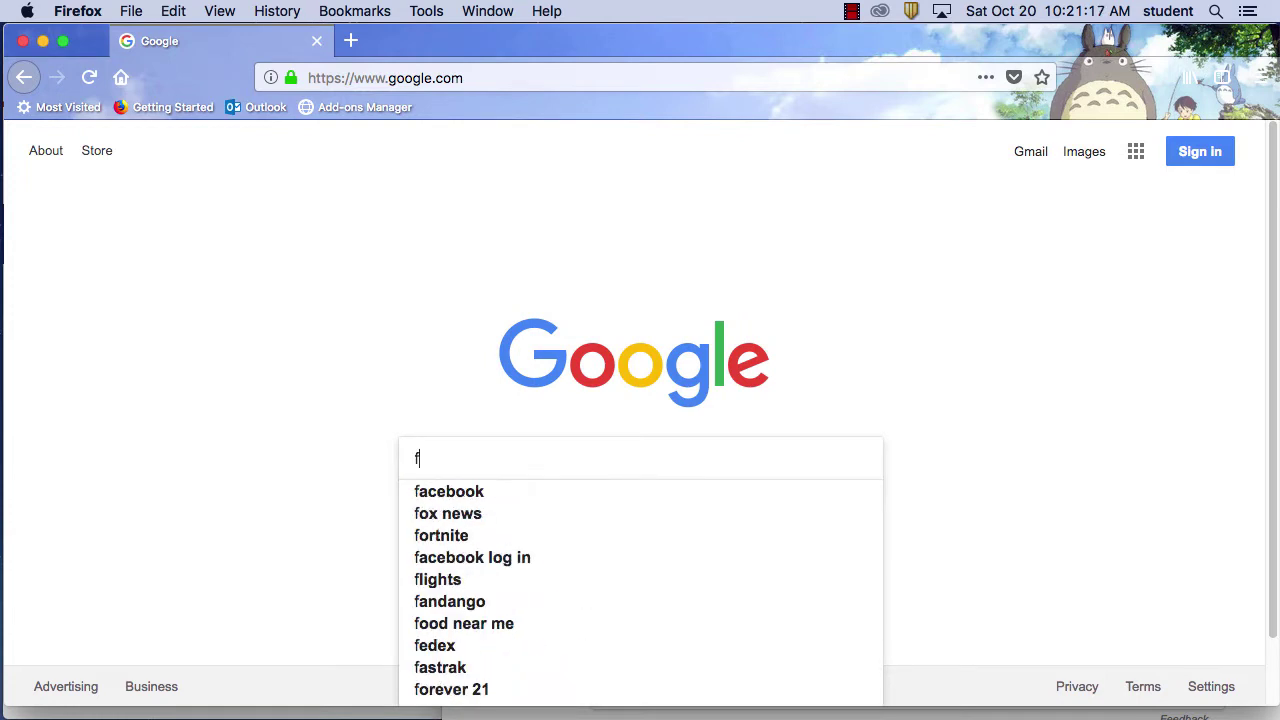
text(ind all)
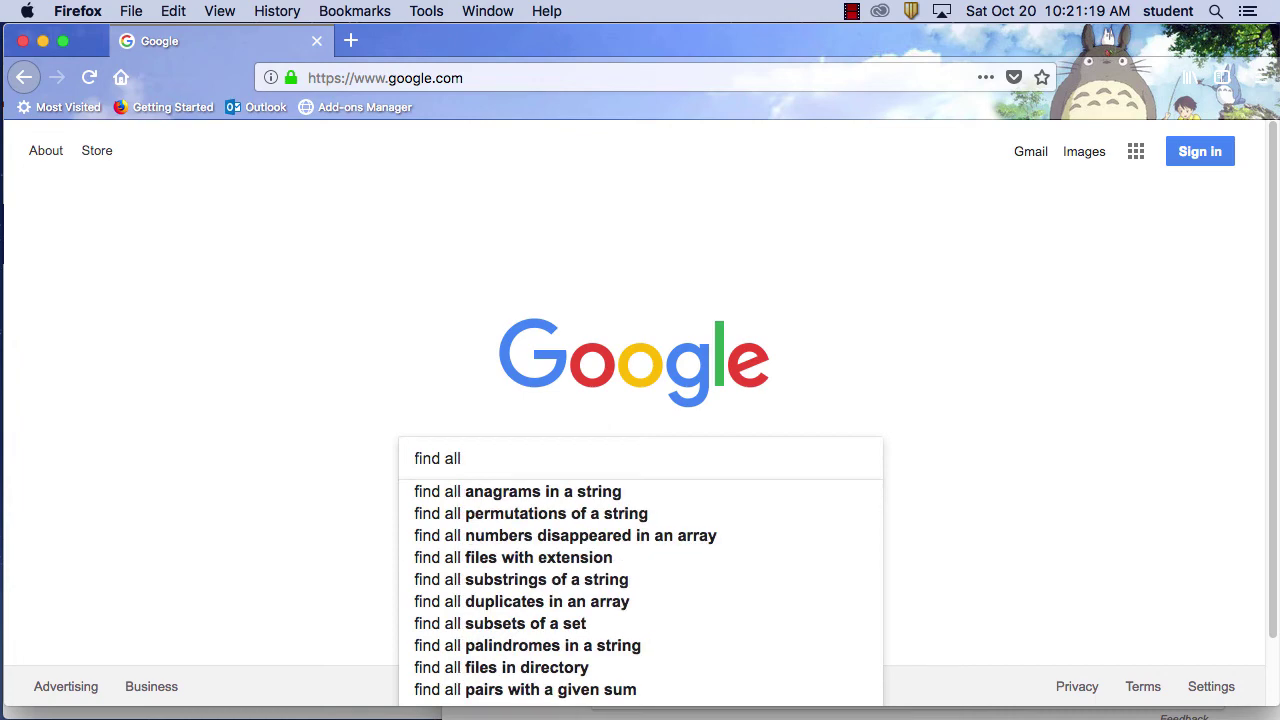
key(BackSpace)
key(BackSpace)
key(BackSpace)
text(wall studs)
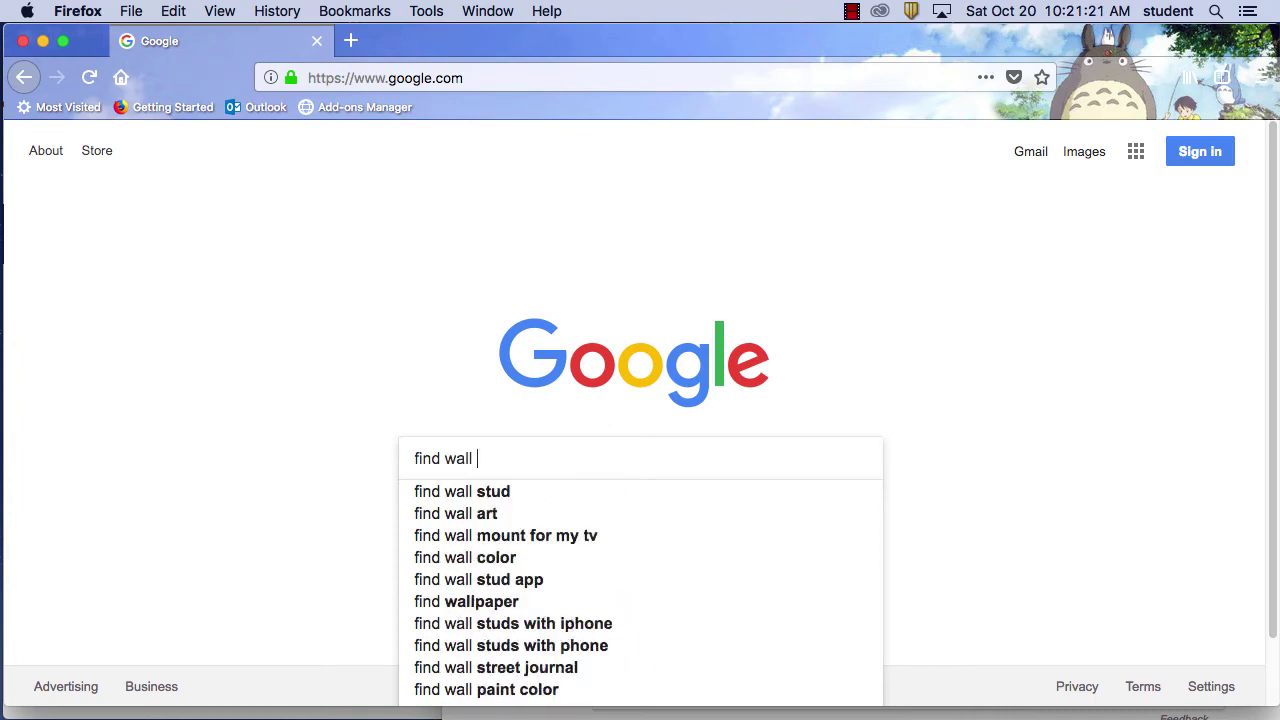
key(Return)
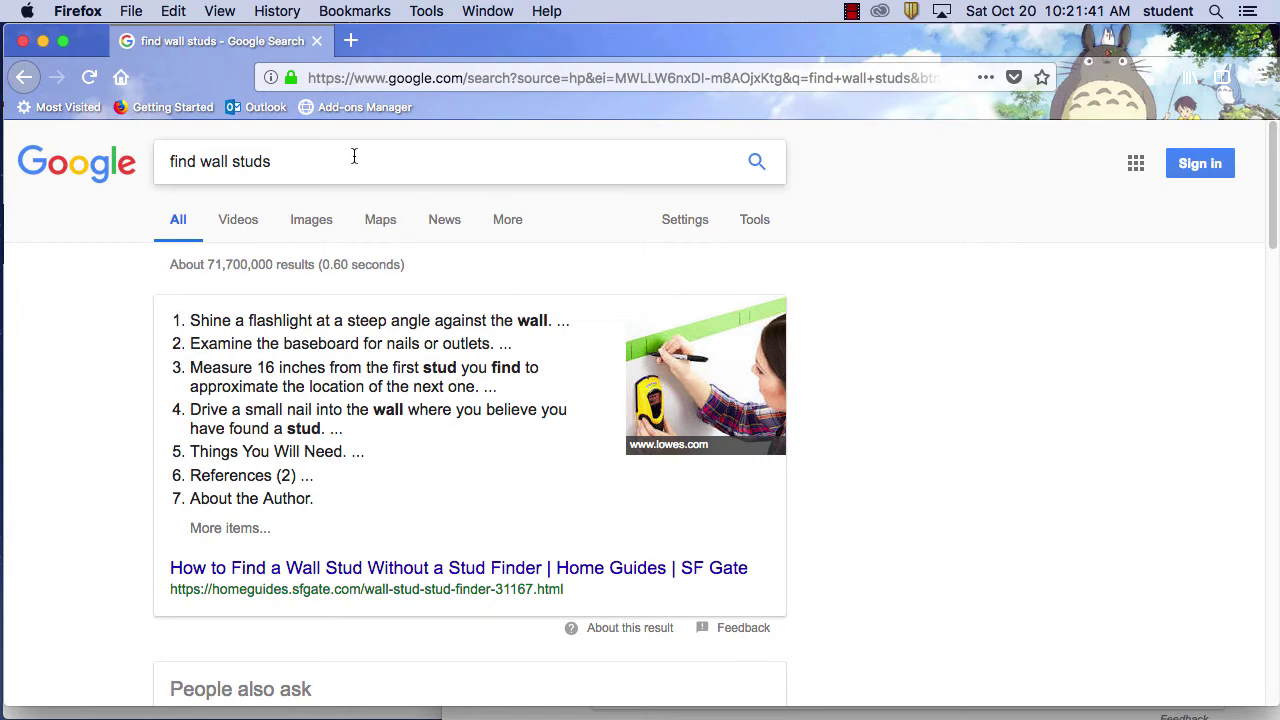
Select the find wall studs query and type 'how hang tv on wall' over it
drag(354, 155, 120, 148)
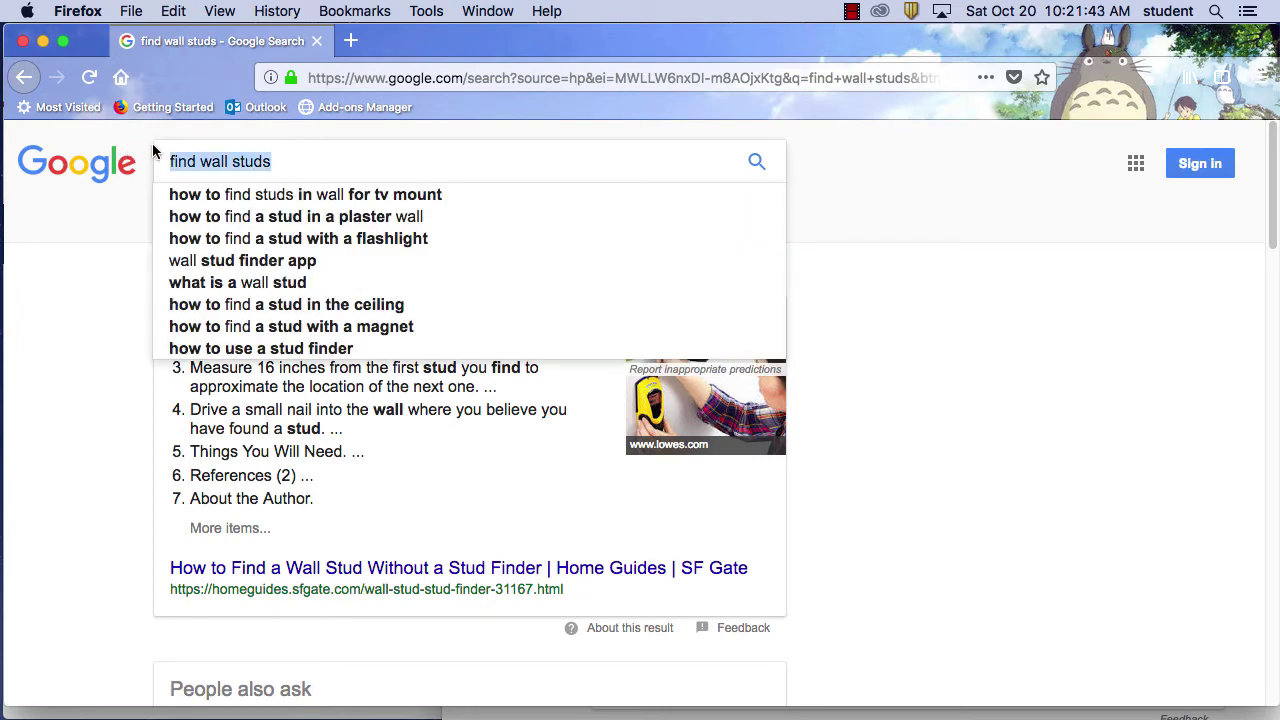
click(981, 473)
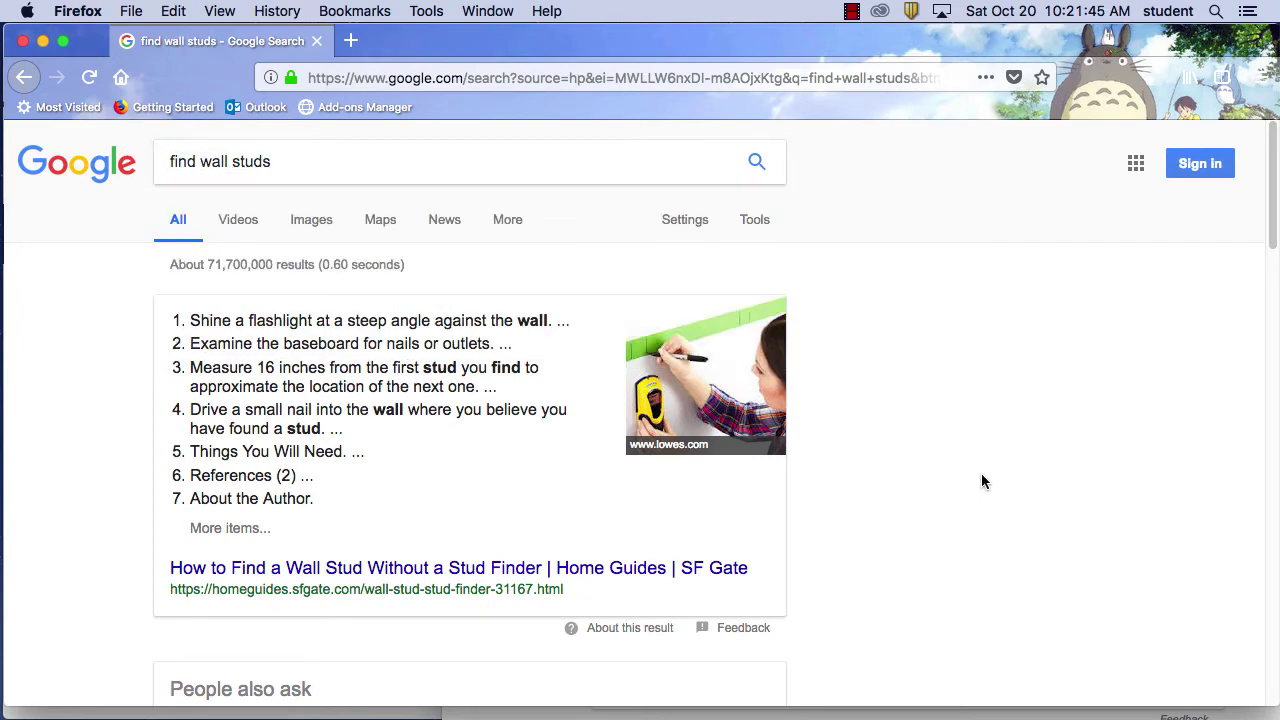
scroll(979, 471, down, 4)
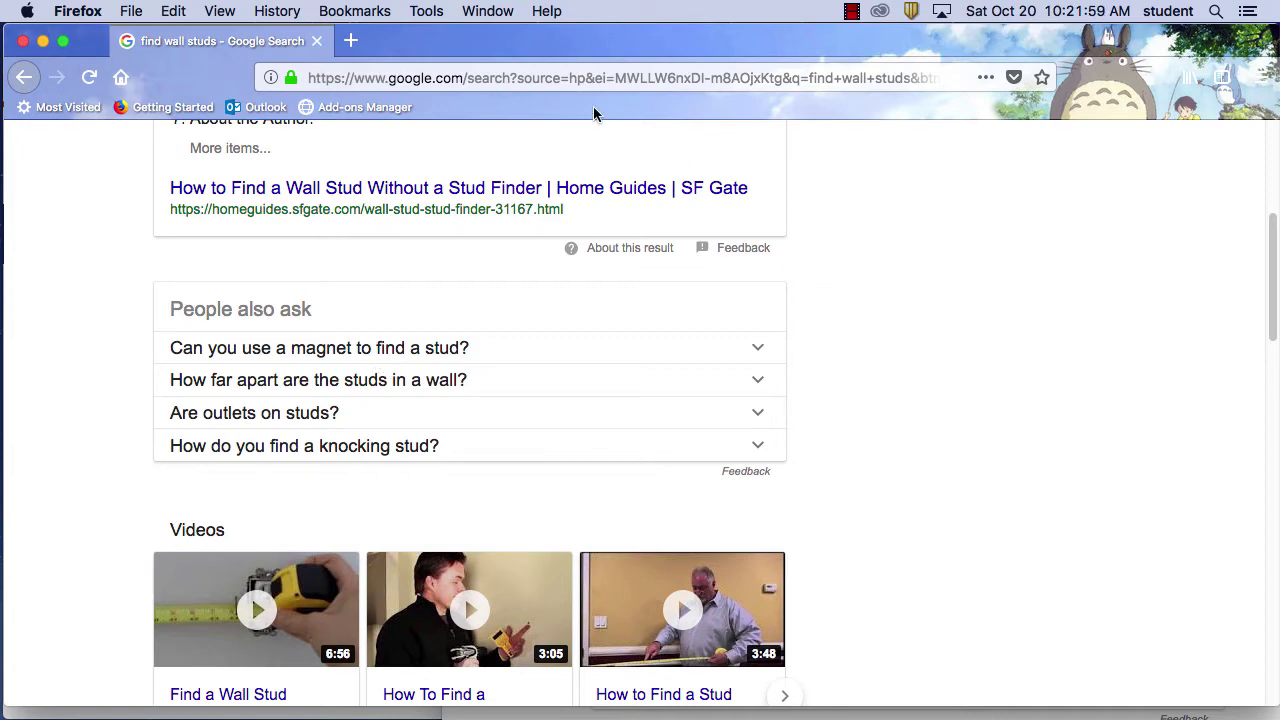
scroll(1046, 520, up, 5)
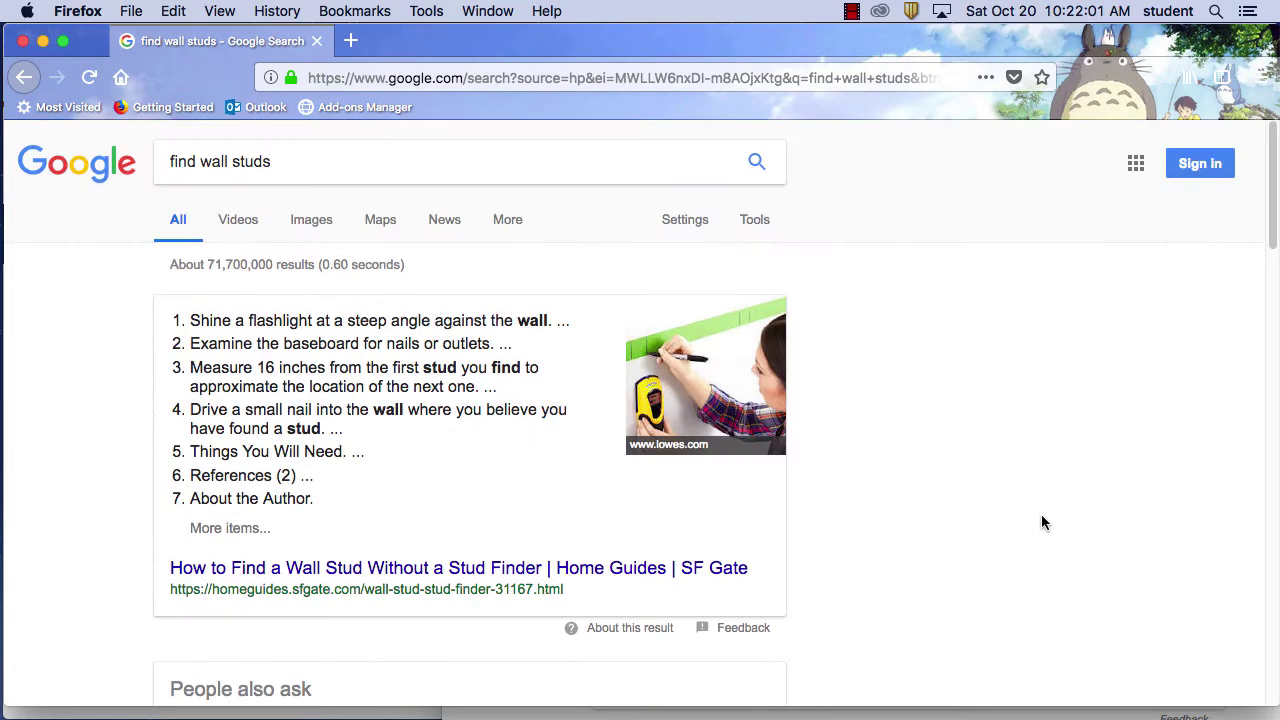
drag(380, 157, 120, 163)
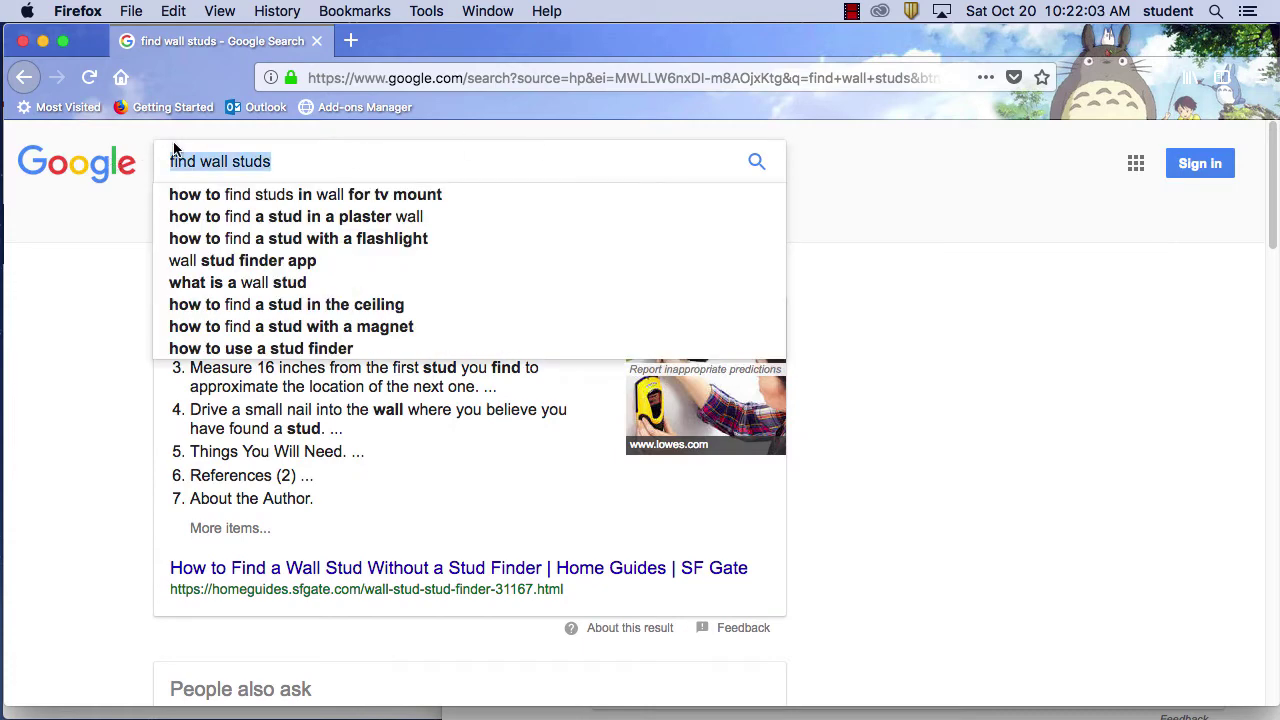
text(how hang)
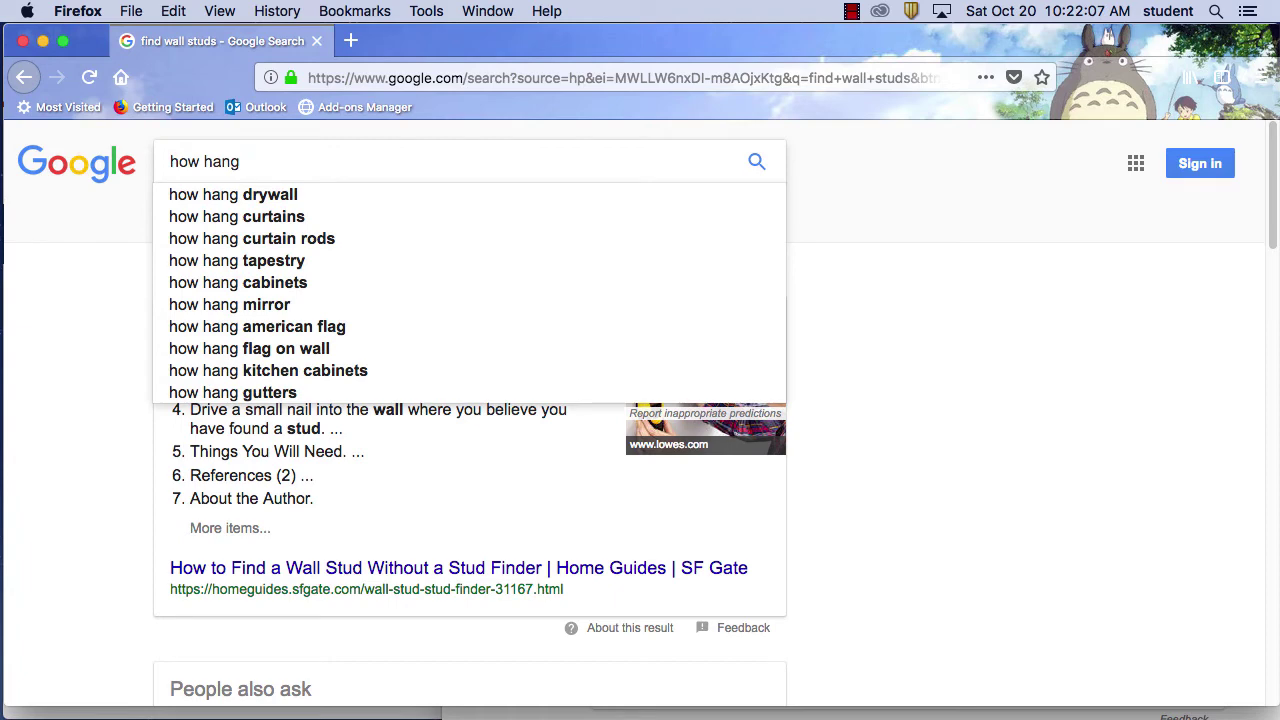
text( tv on )
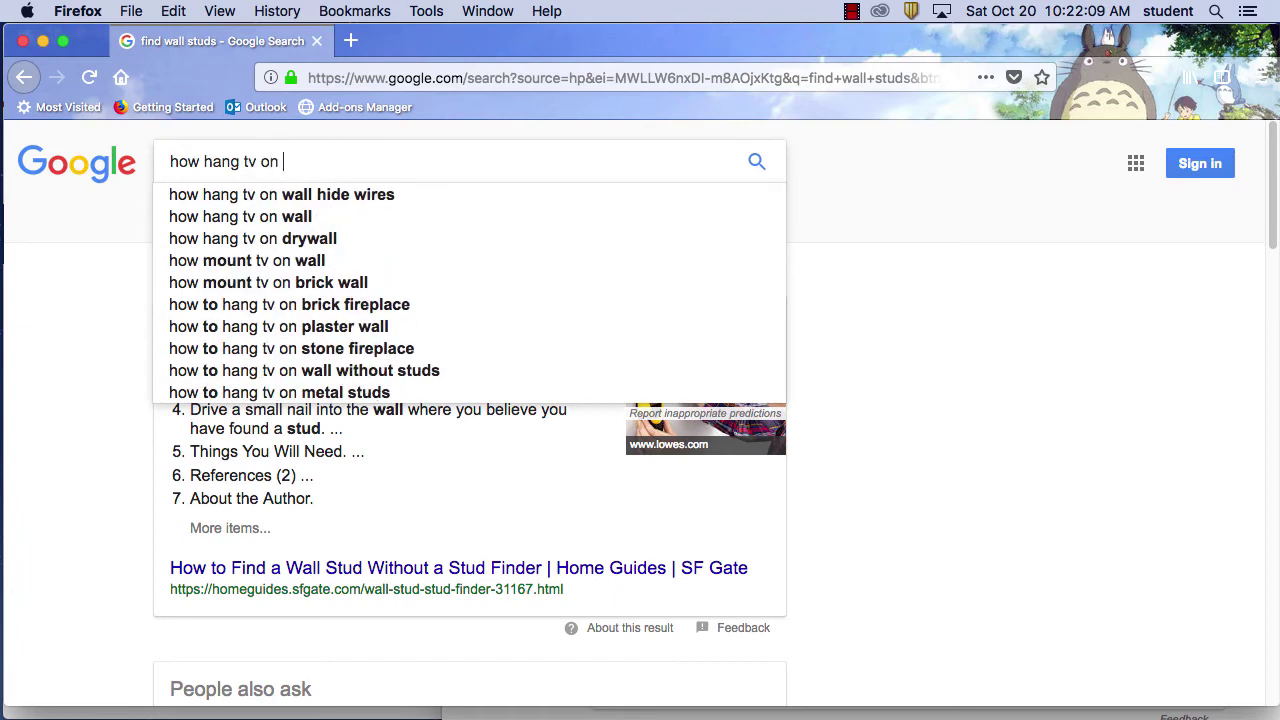
text(wall)
Submit 'how hang tv on wall', scroll the TV wall mount results, and select the query
key(Return)
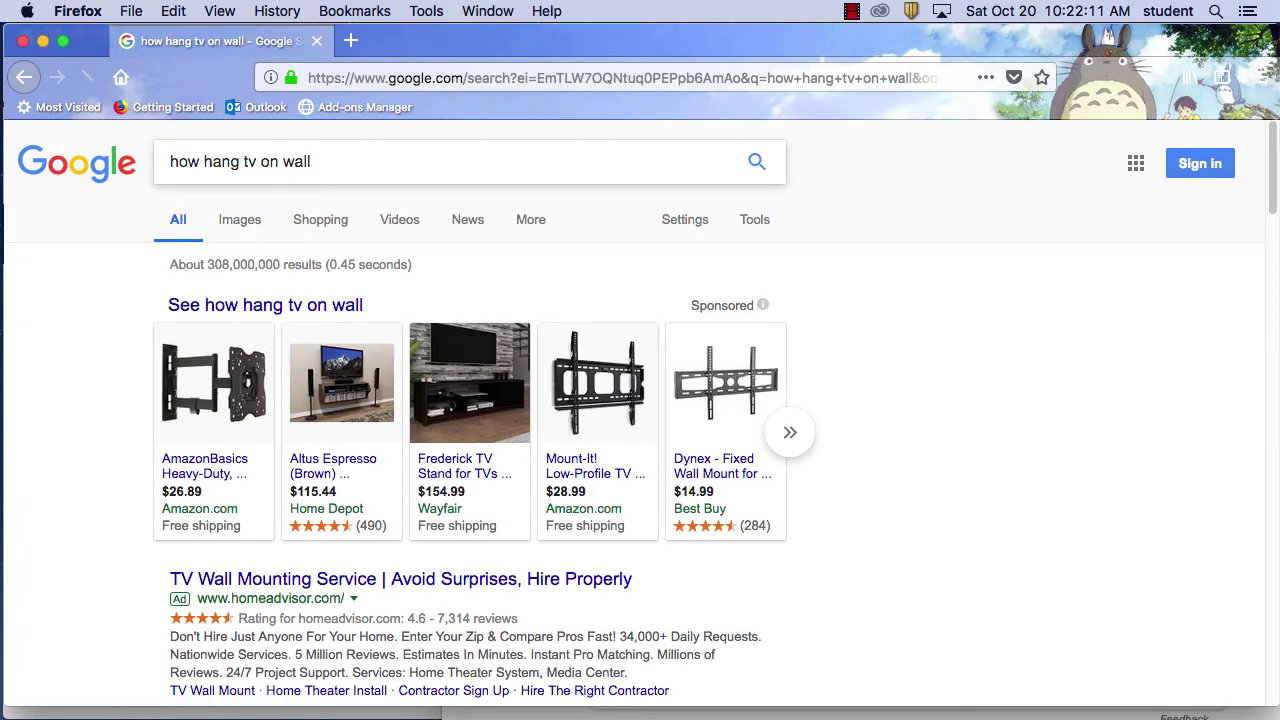
scroll(790, 341, down, 10)
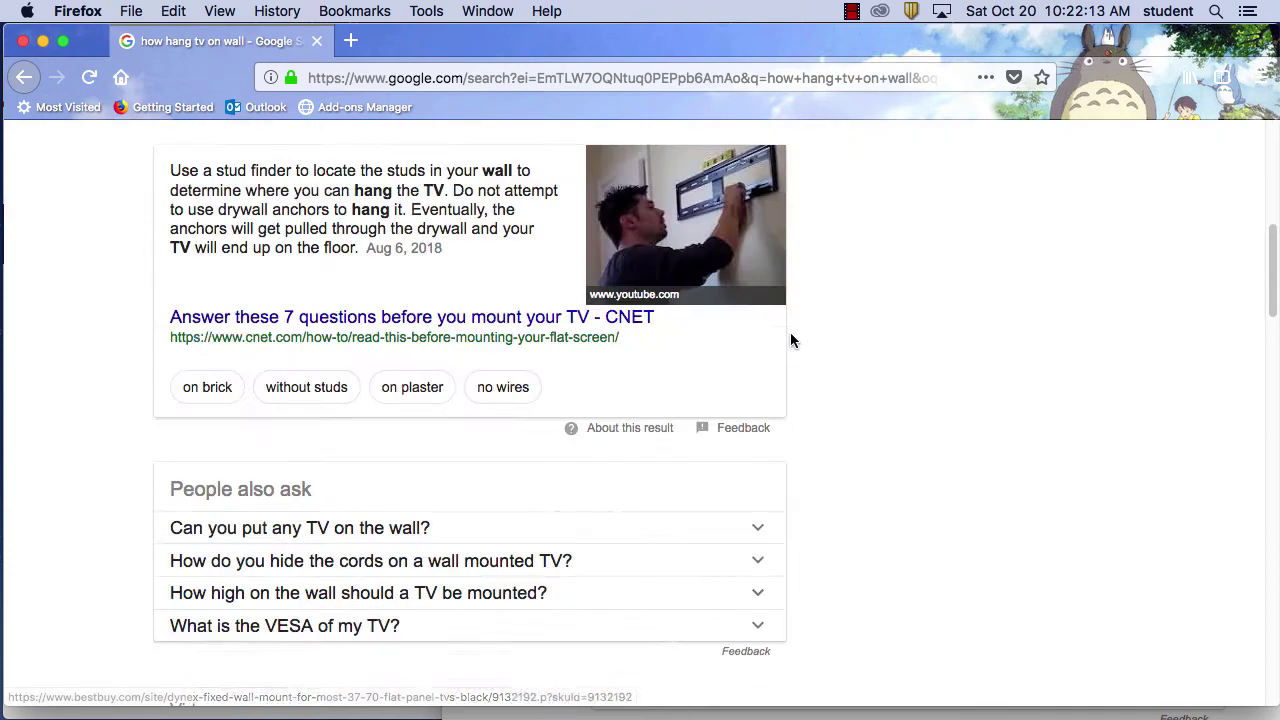
scroll(769, 510, down, 2)
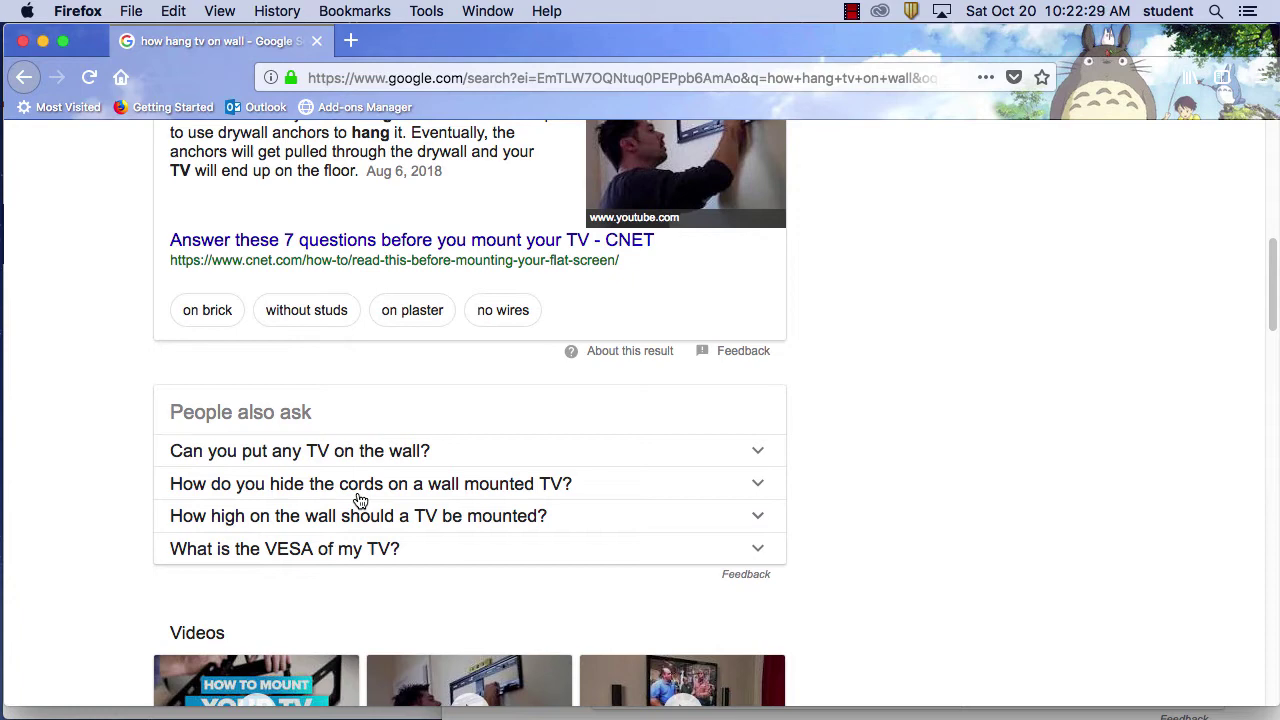
scroll(766, 509, up, 15)
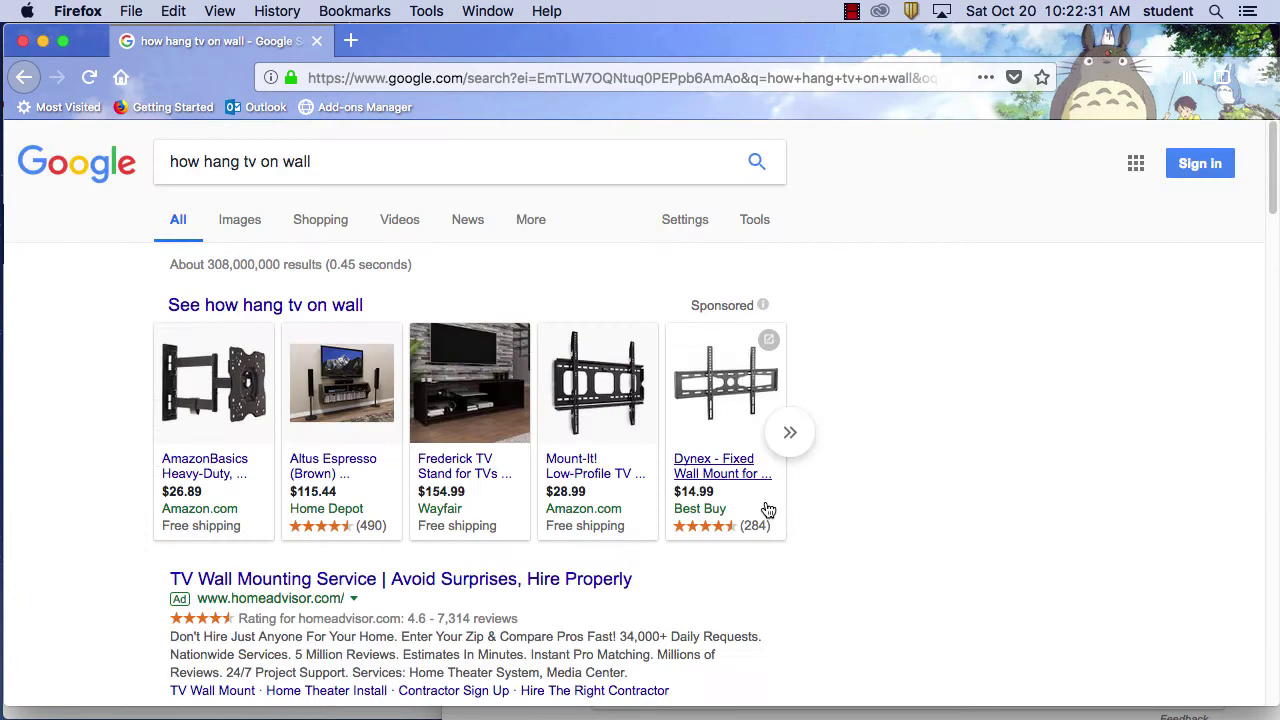
triple_click(329, 150)
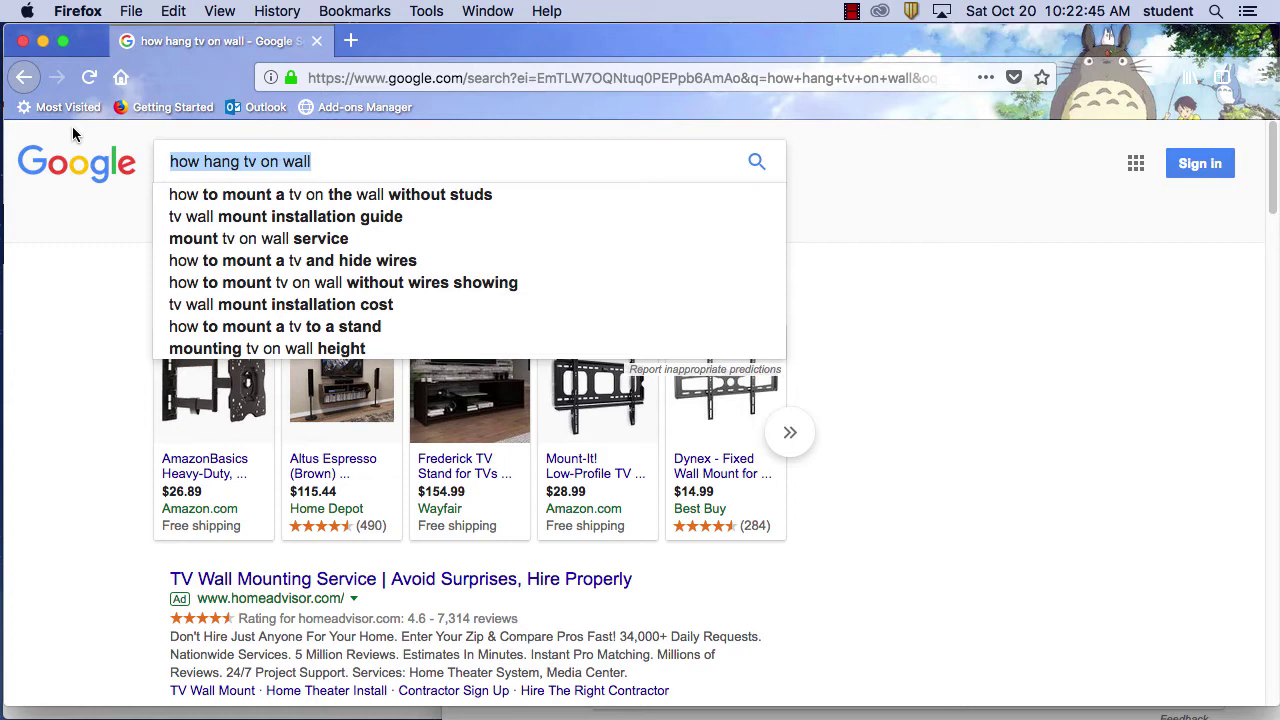
Search Google for 'best steak in town' and scroll through the results
text(best)
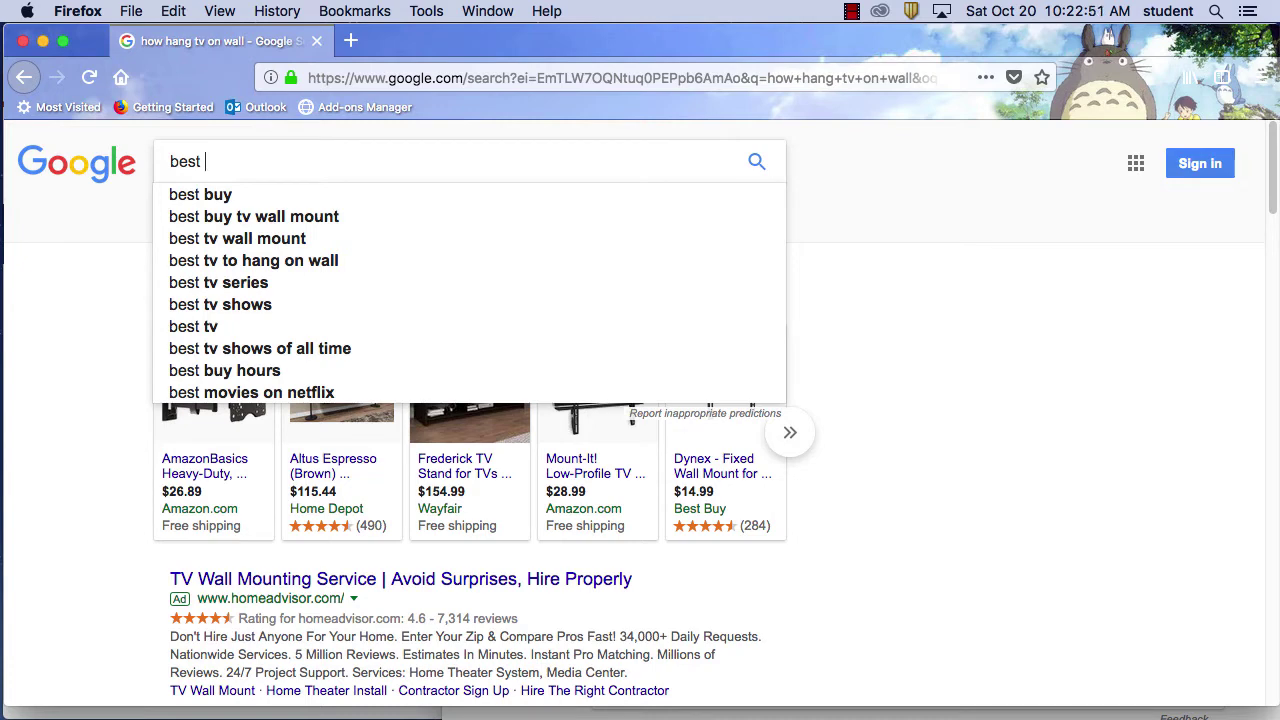
text(steak in t)
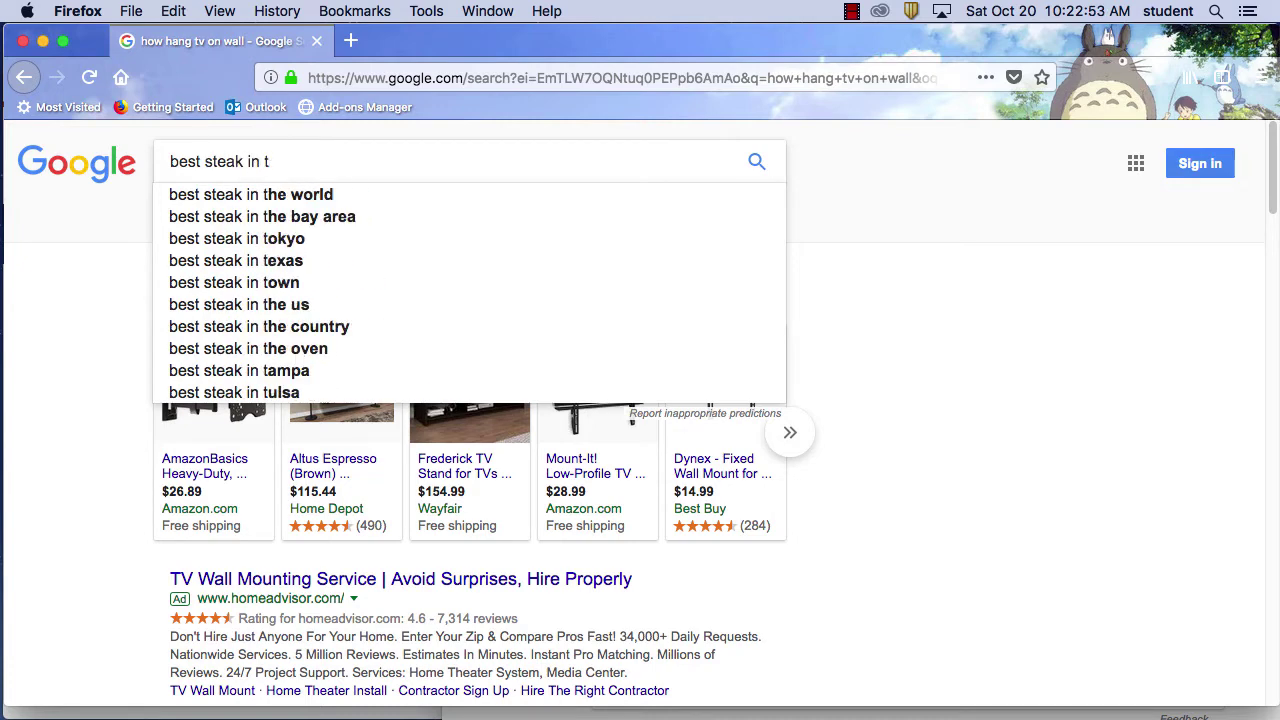
text(own)
key(Return)
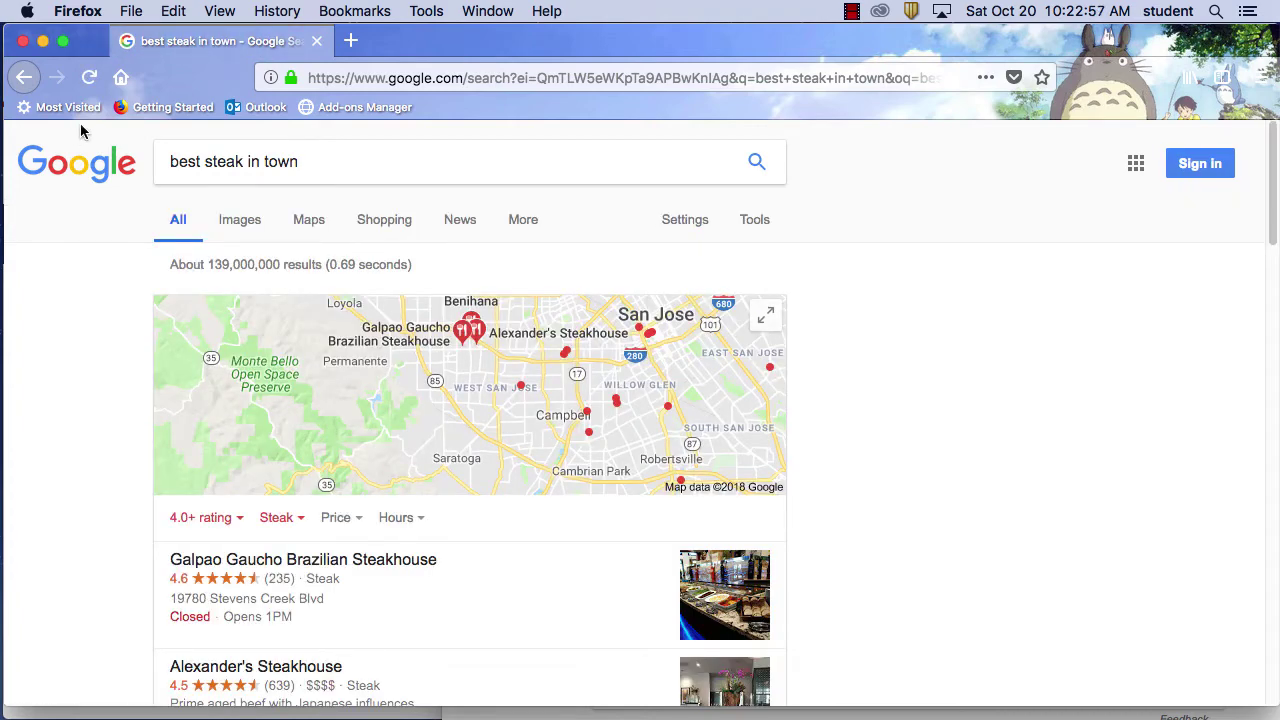
scroll(848, 569, down, 3)
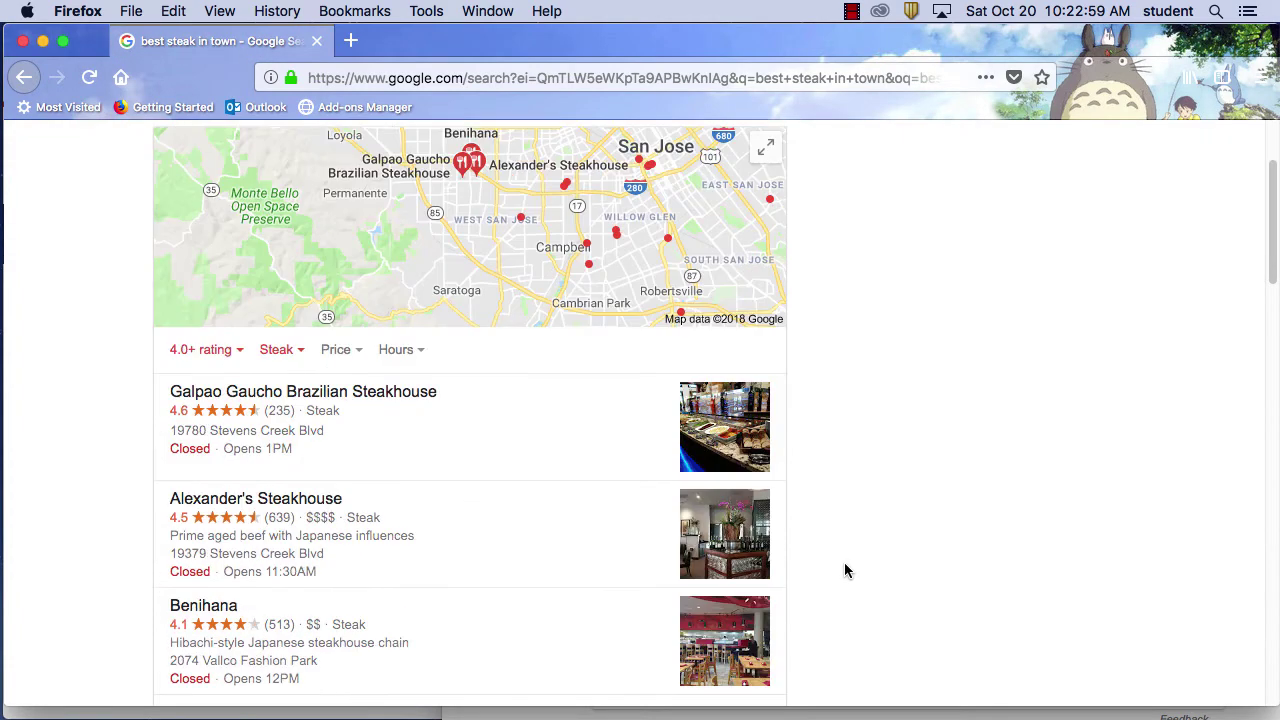
scroll(844, 563, down, 5)
scroll(843, 564, up, 4)
scroll(842, 563, down, 2)
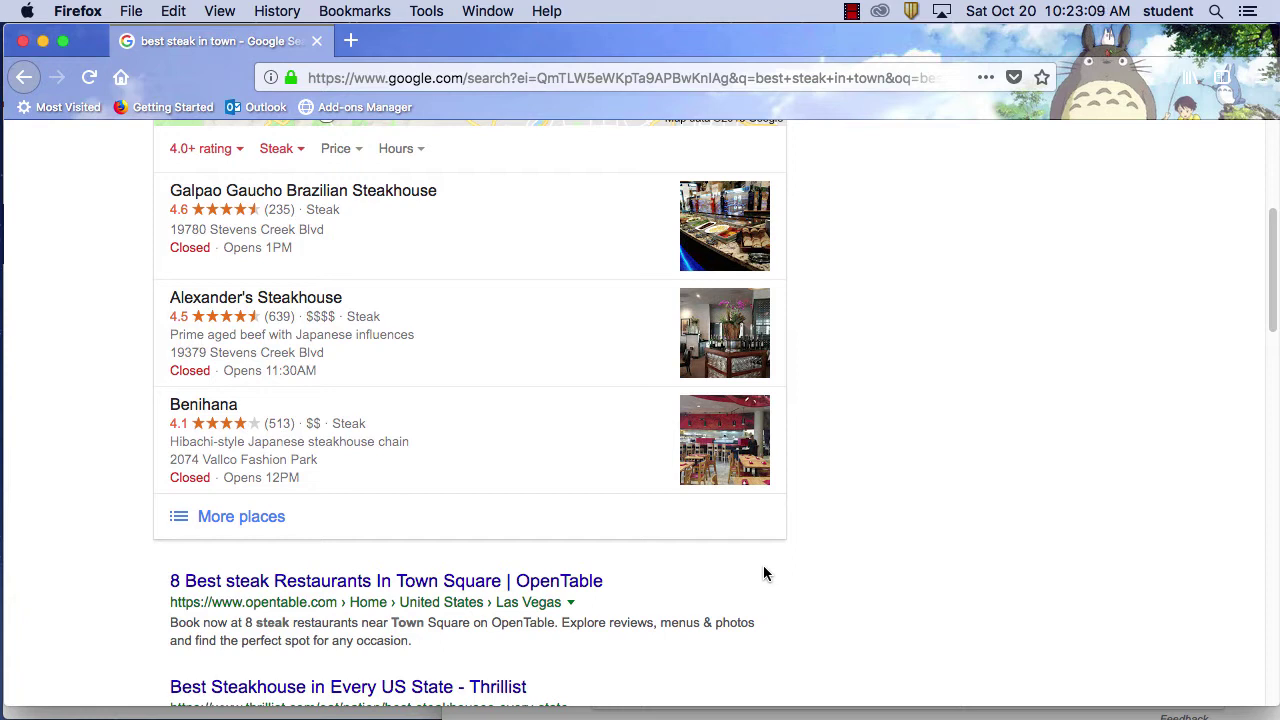
scroll(866, 549, down, 1)
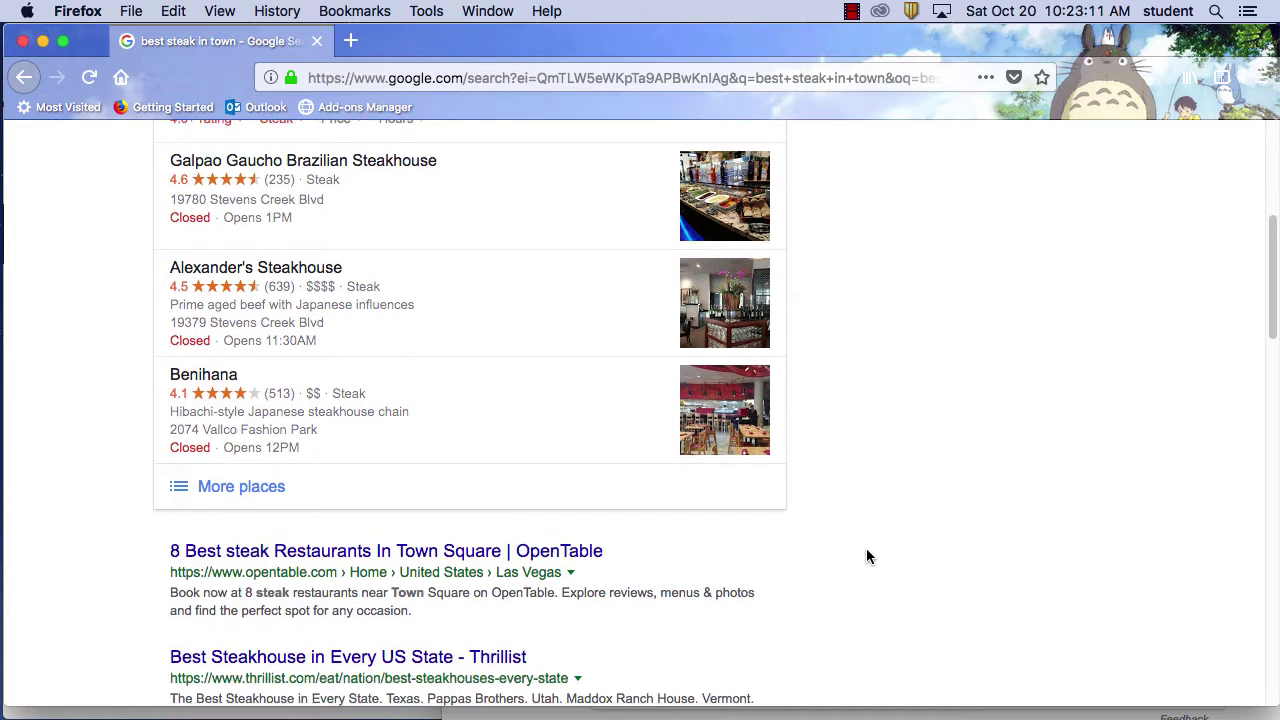
scroll(866, 556, down, 1)
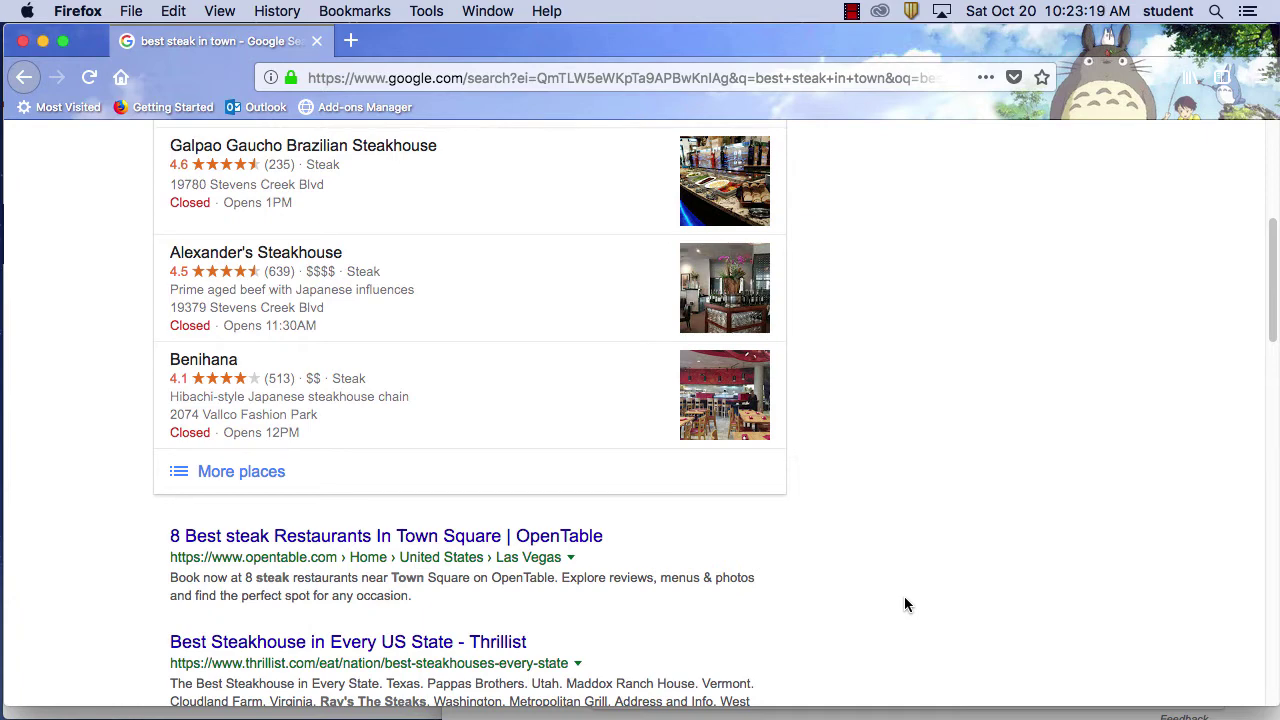
scroll(910, 595, down, 3)
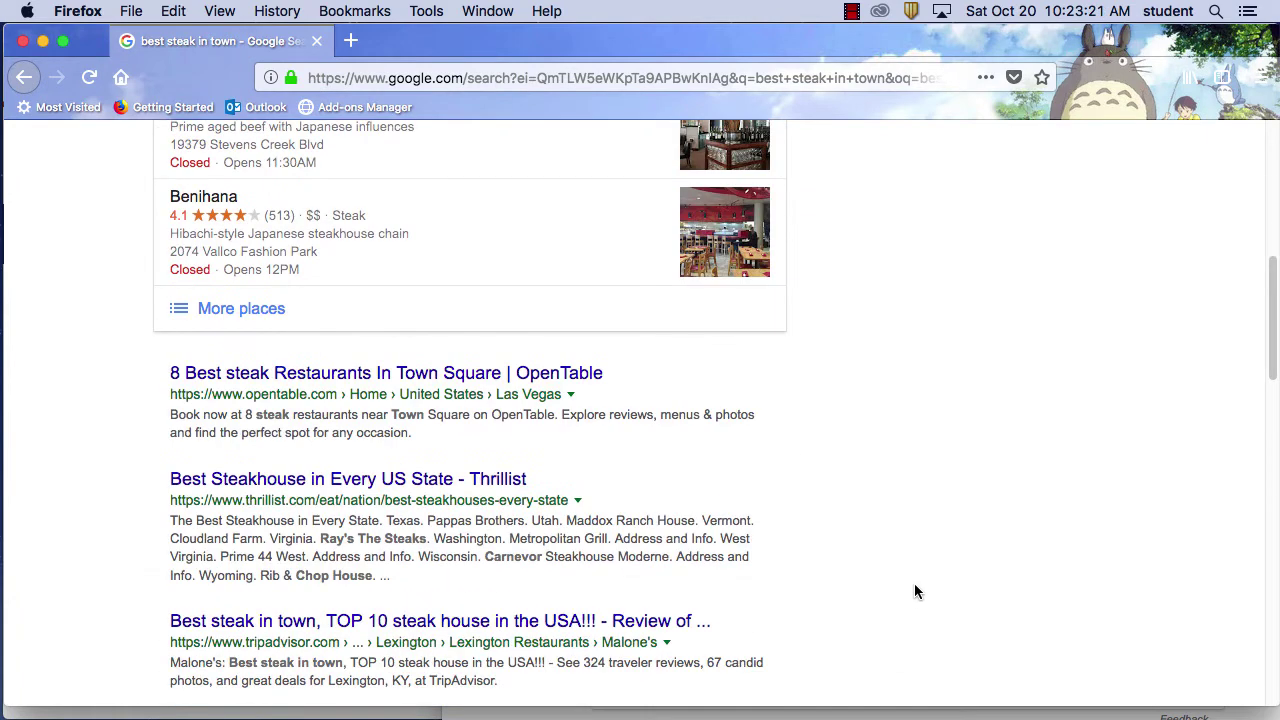
scroll(914, 591, down, 2)
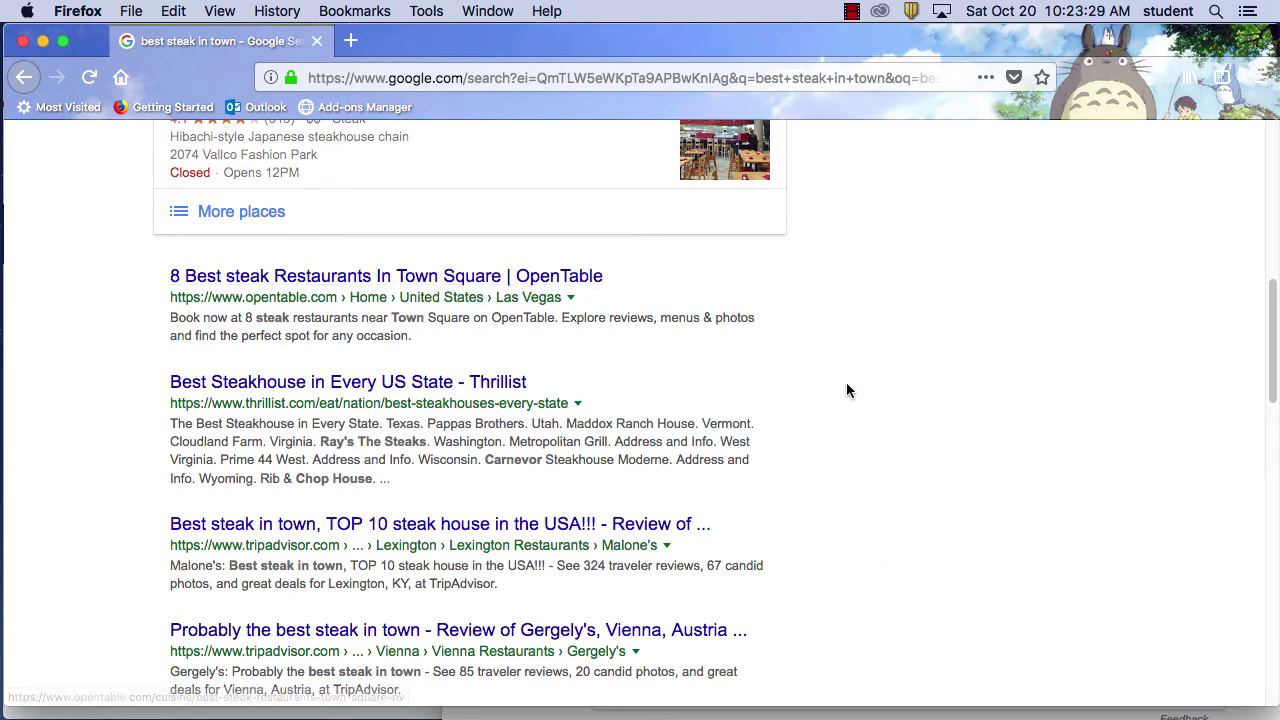
Open OpenTable's '8 Best steak Restaurants In Town Square' result
scroll(846, 391, down, 1)
scroll(714, 314, down, 2)
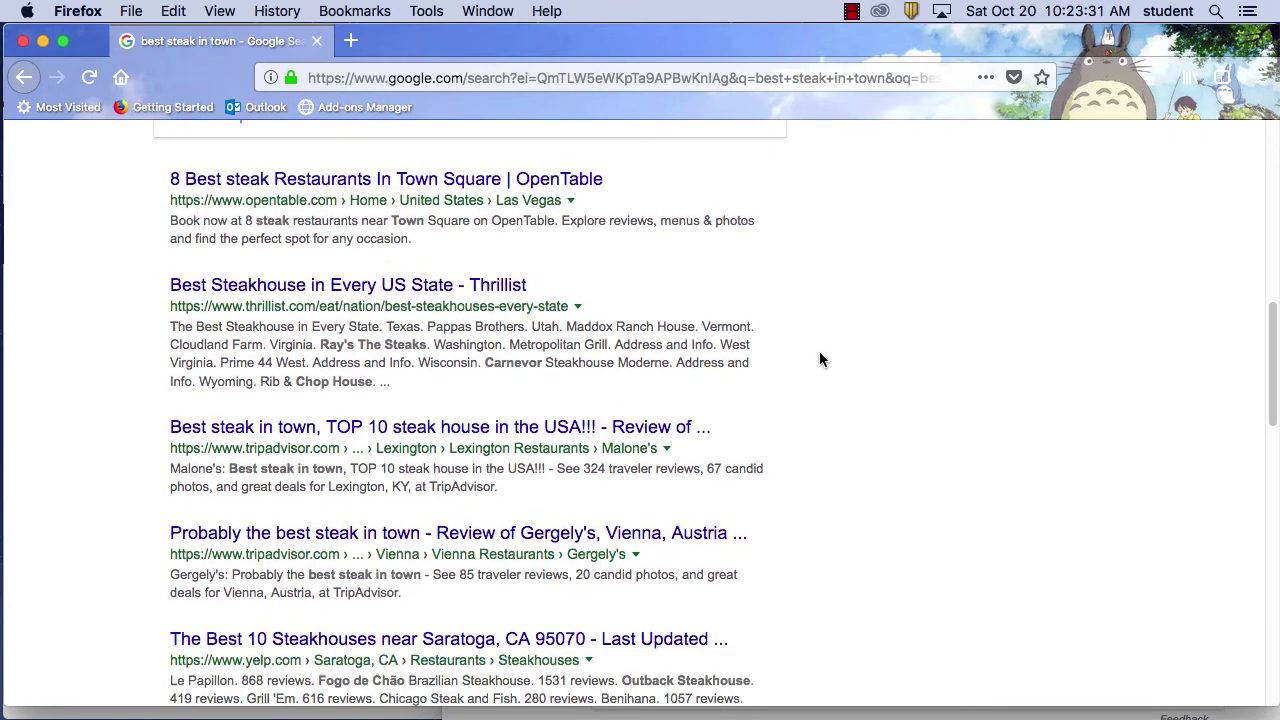
scroll(820, 359, down, 3)
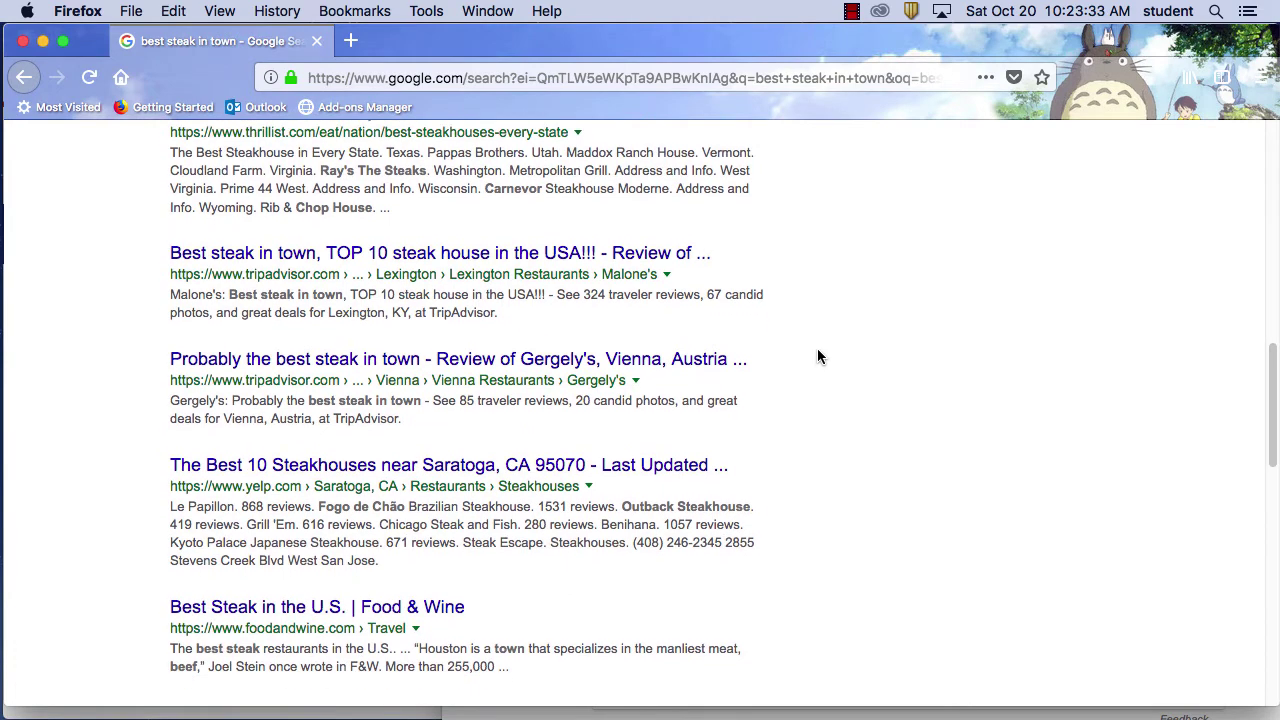
scroll(818, 357, down, 1)
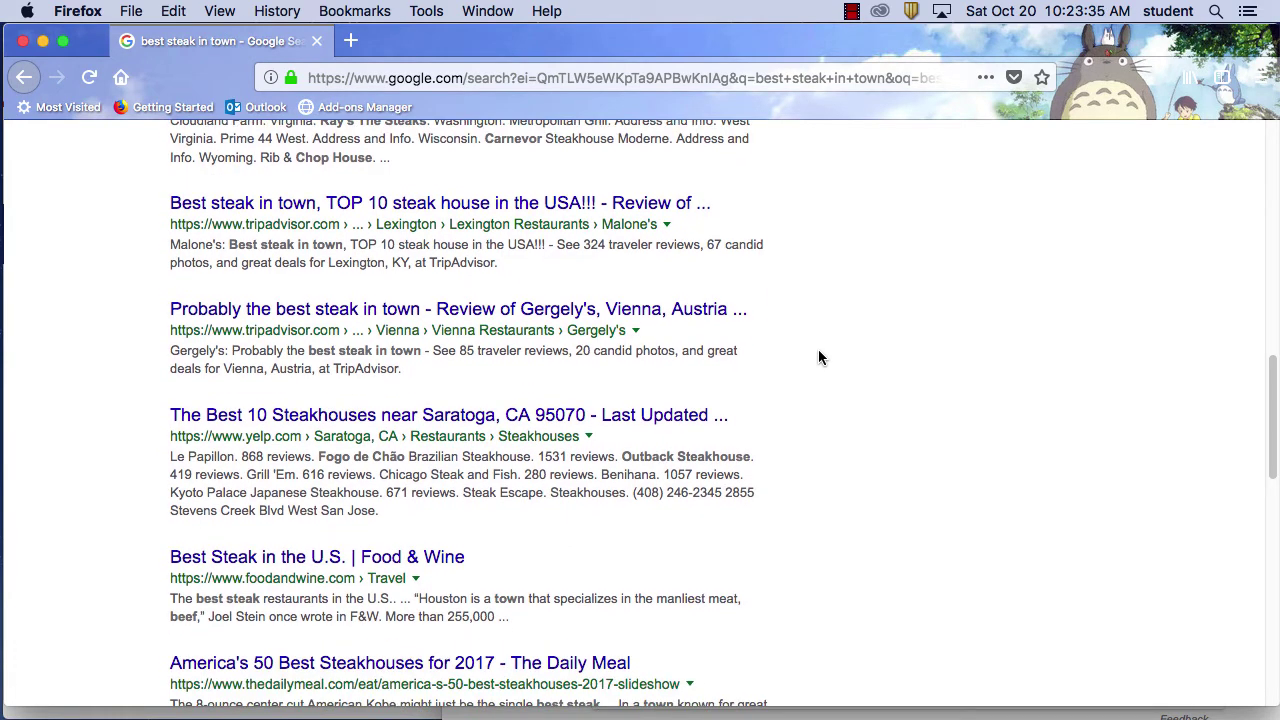
scroll(818, 357, up, 5)
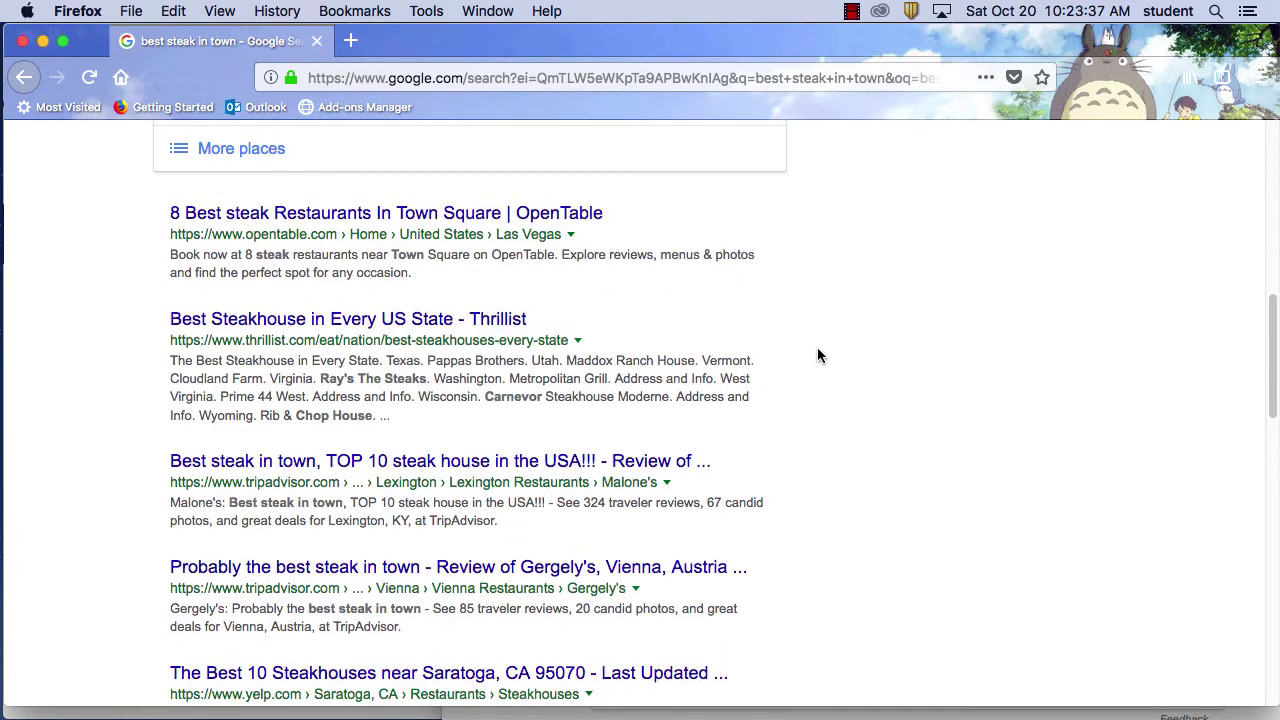
click(541, 212)
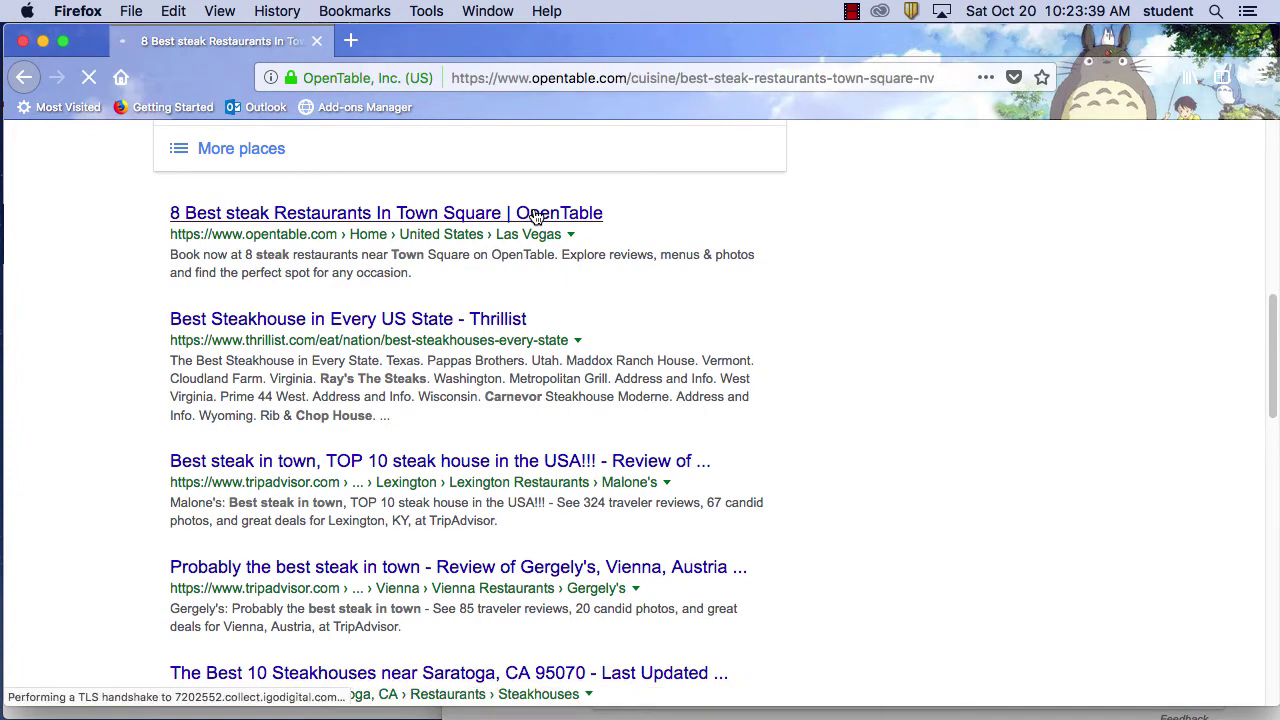
Skim OpenTable's list of 8 Town Square steak restaurants, then go back to Google's results
scroll(903, 411, down, 3)
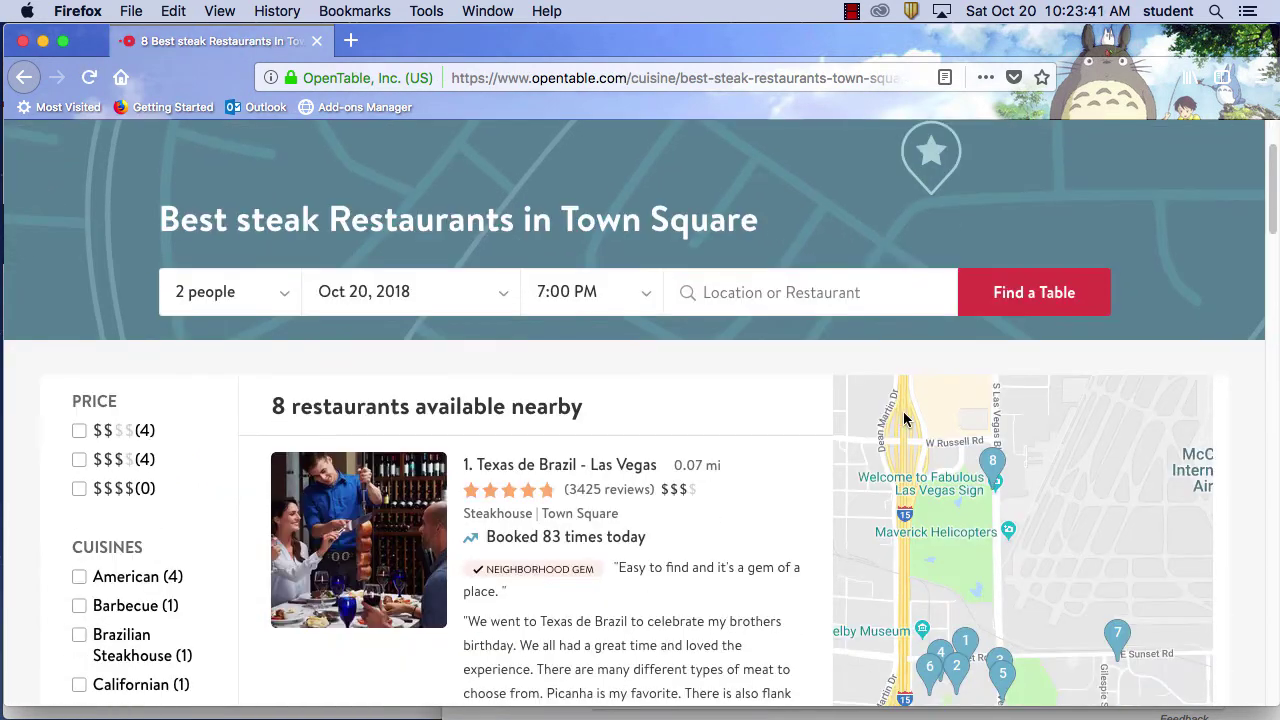
scroll(903, 418, down, 2)
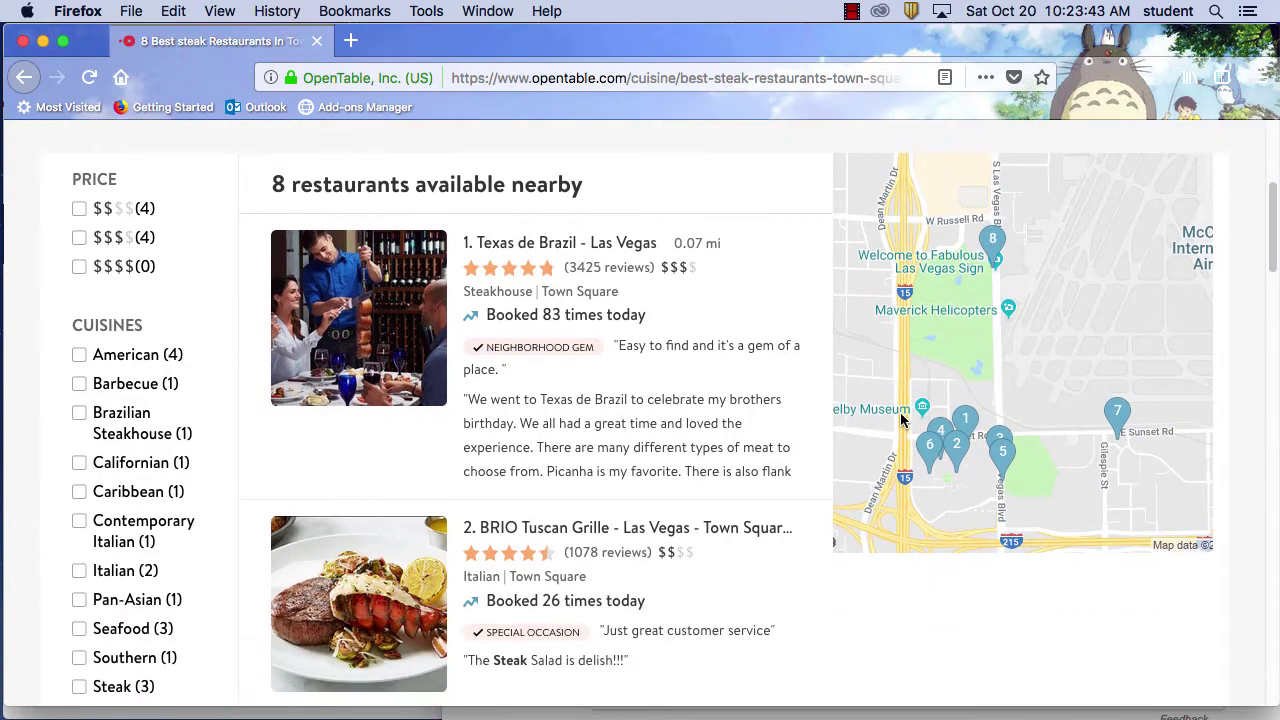
scroll(900, 418, up, 10)
click(22, 78)
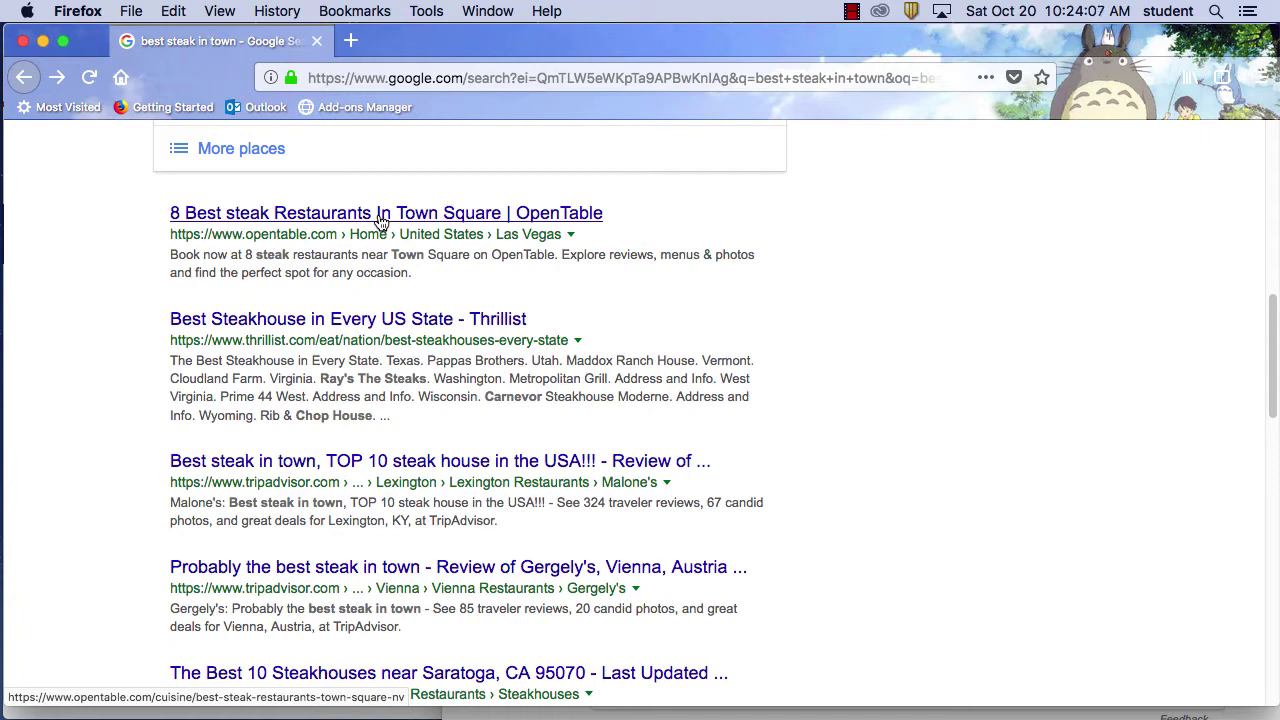
Scroll the Google results and open Gergely's 'Probably the best steak in town' TripAdvisor review
scroll(755, 410, down, 1)
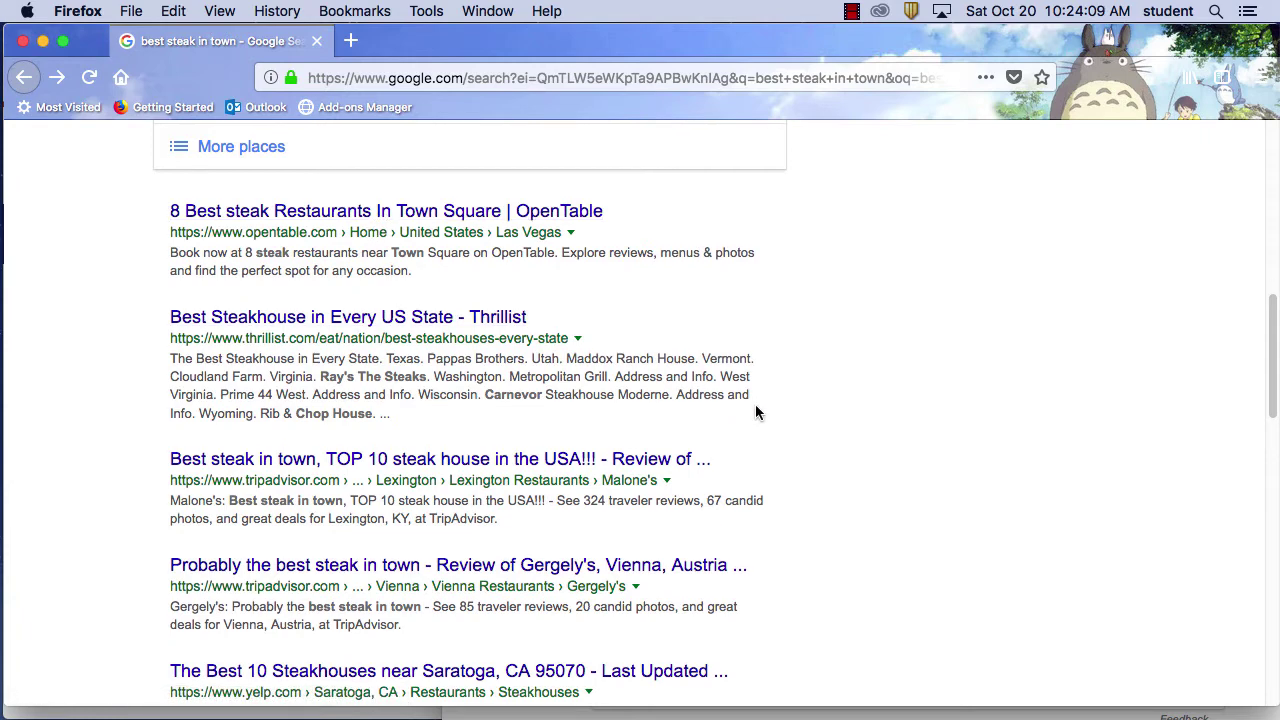
scroll(755, 412, down, 1)
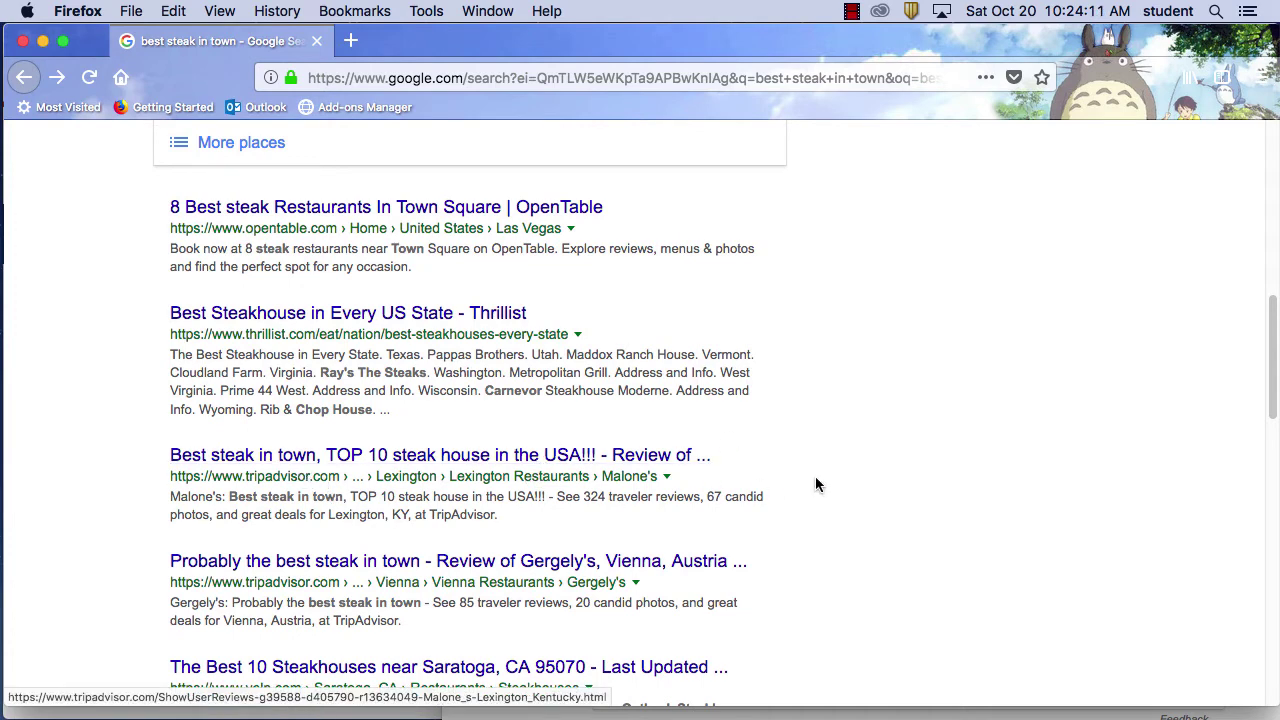
scroll(814, 483, down, 5)
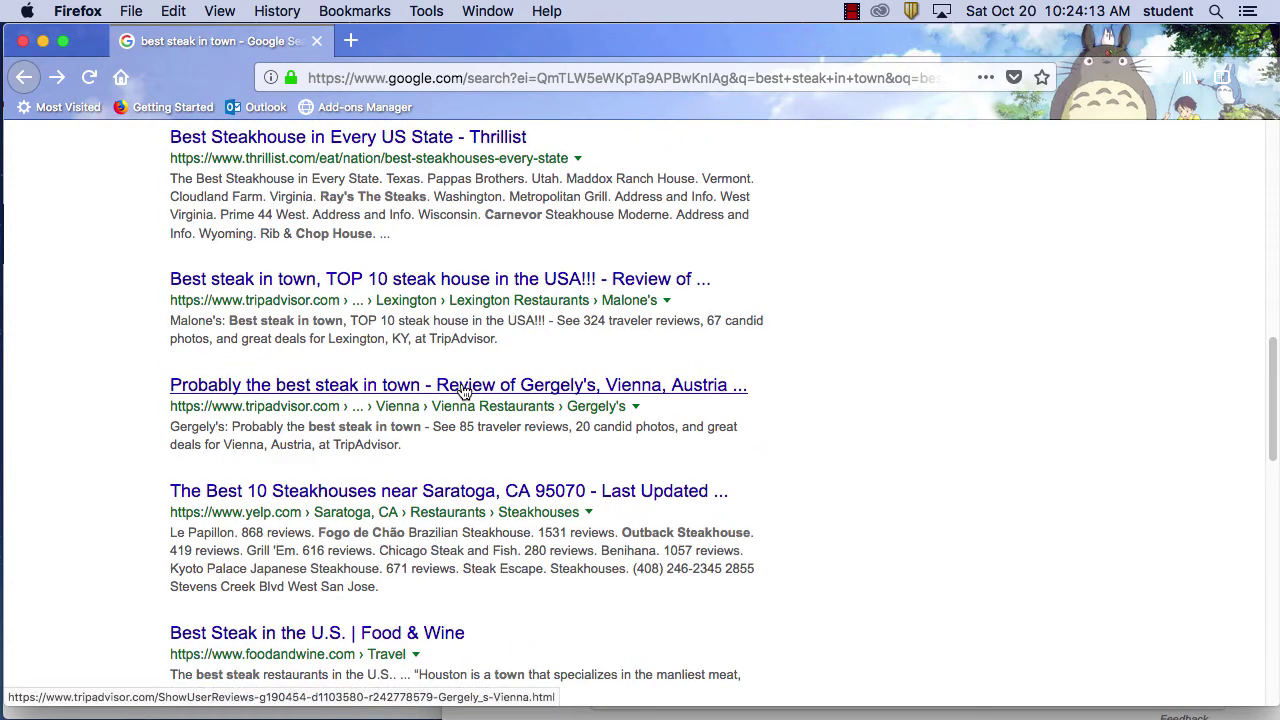
click(463, 391)
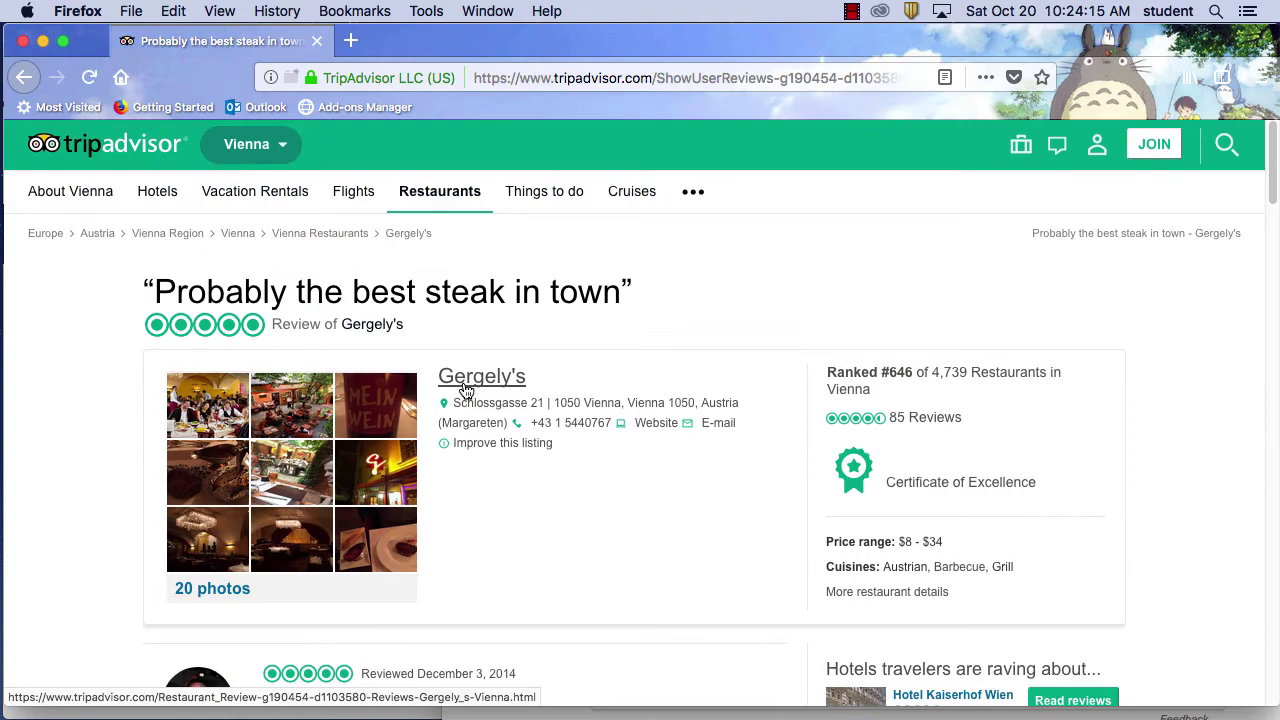
Read through the Gergely's review, then go back to the best steak in town results
scroll(648, 446, down, 3)
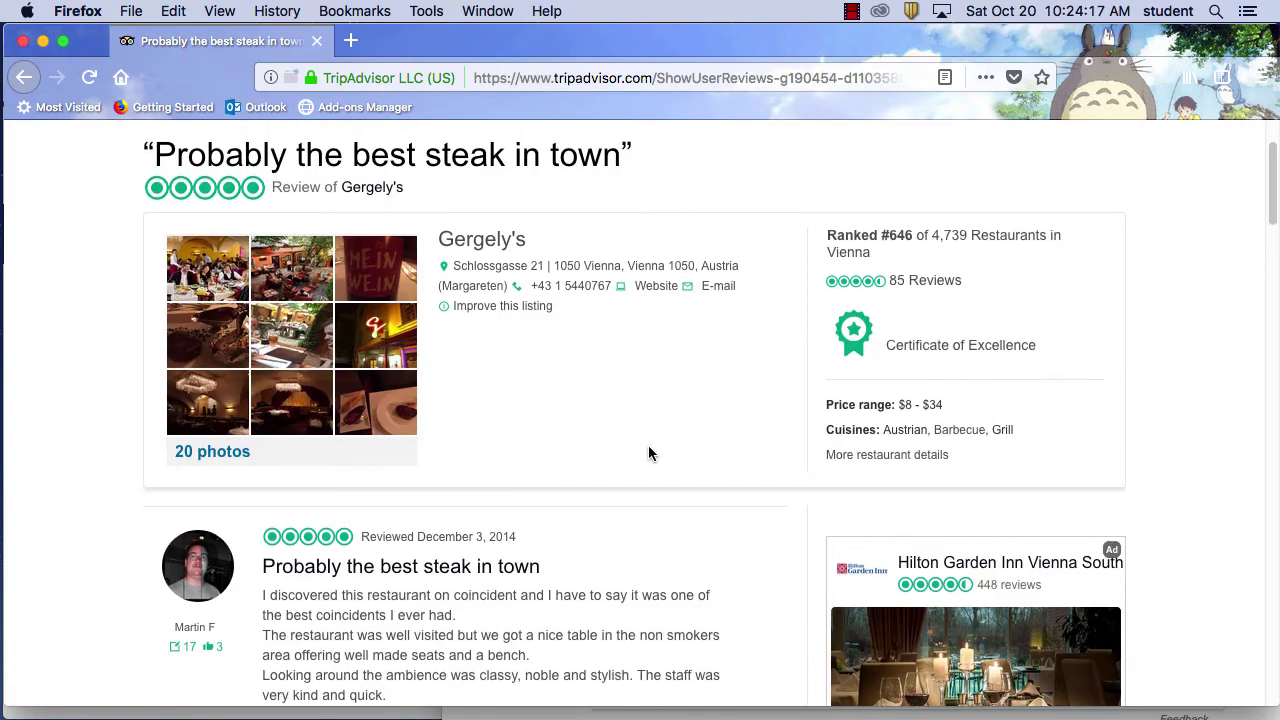
scroll(647, 444, up, 3)
scroll(632, 449, down, 12)
scroll(631, 446, up, 5)
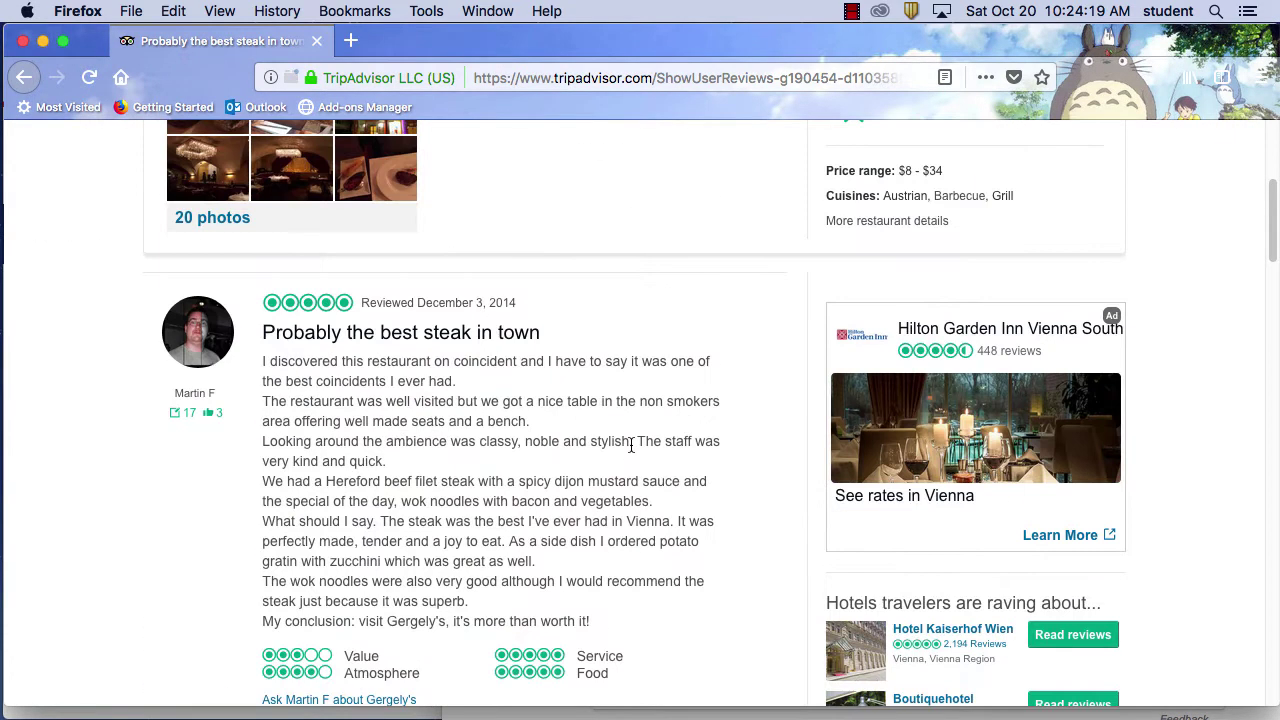
scroll(631, 446, up, 5)
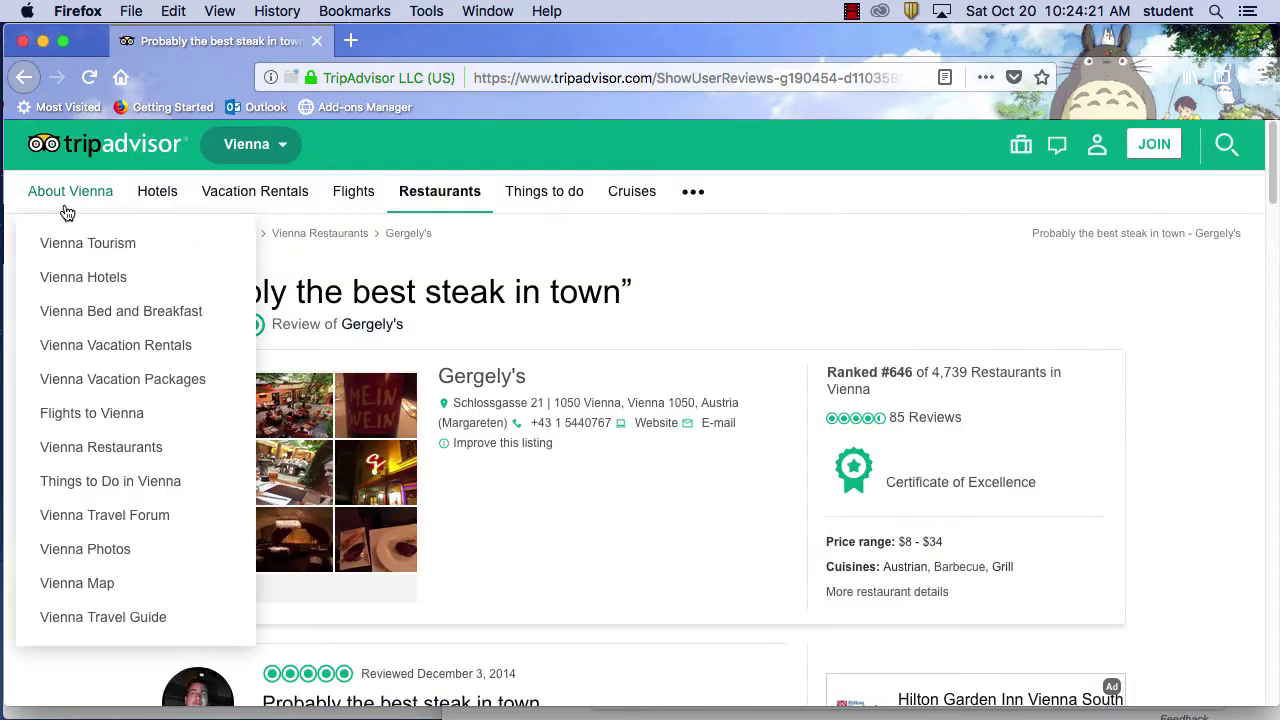
mouse_move(297, 210)
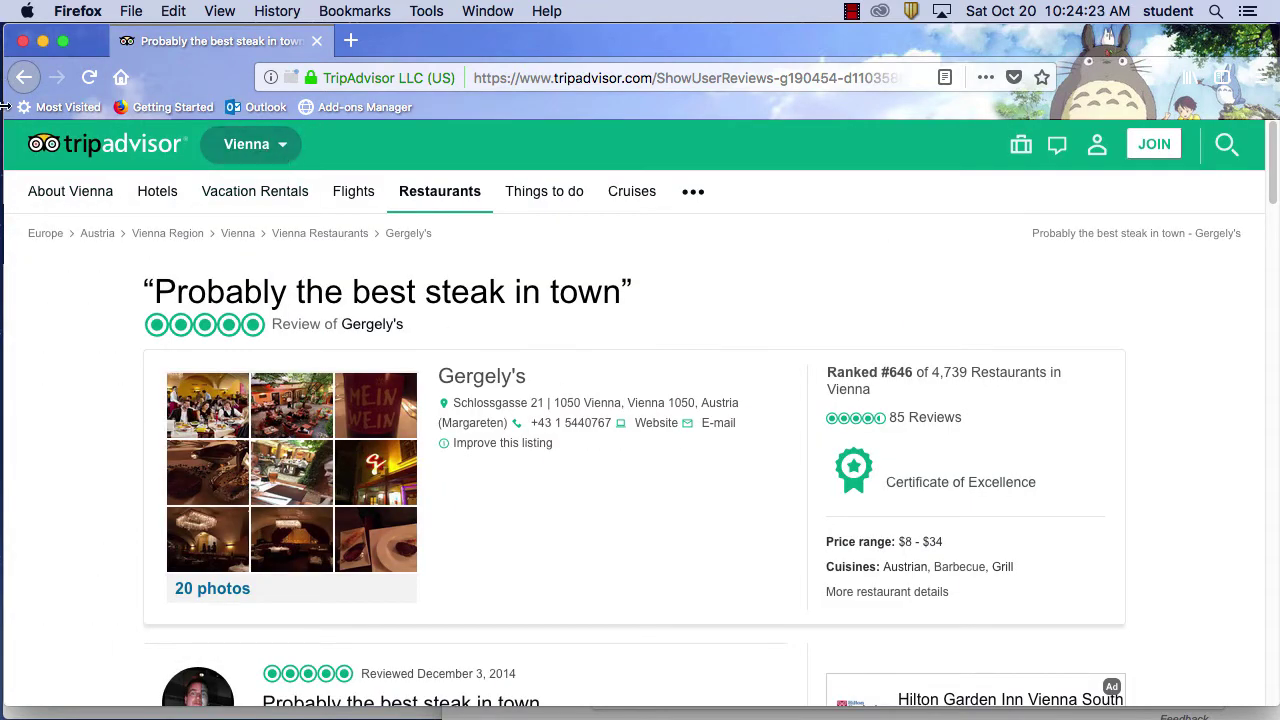
click(24, 77)
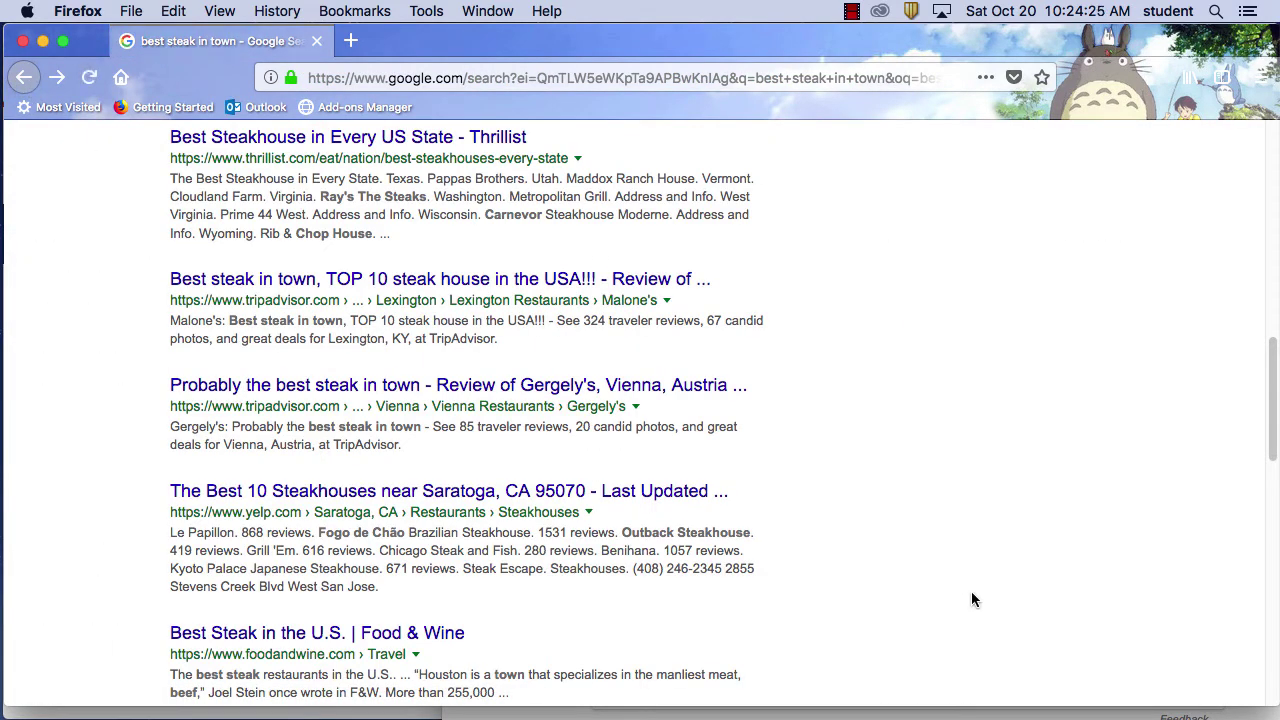
scroll(935, 594, down, 3)
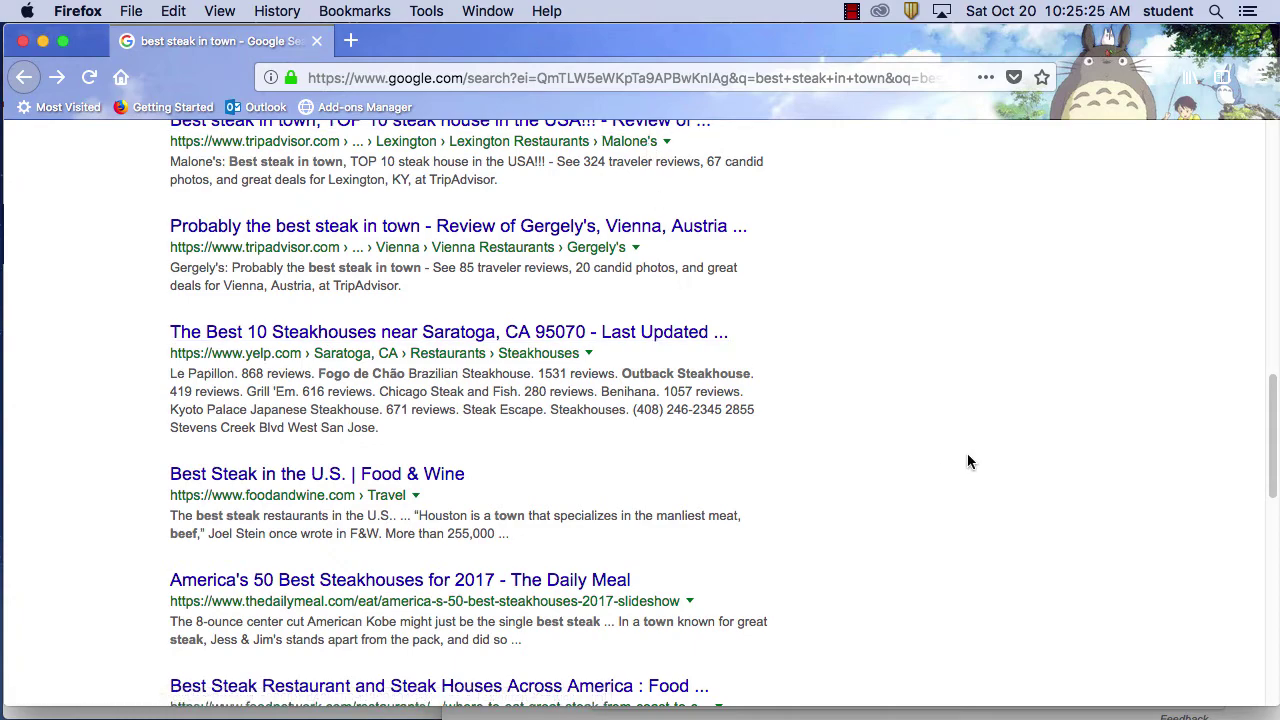
scroll(855, 430, down, 5)
scroll(855, 432, down, 3)
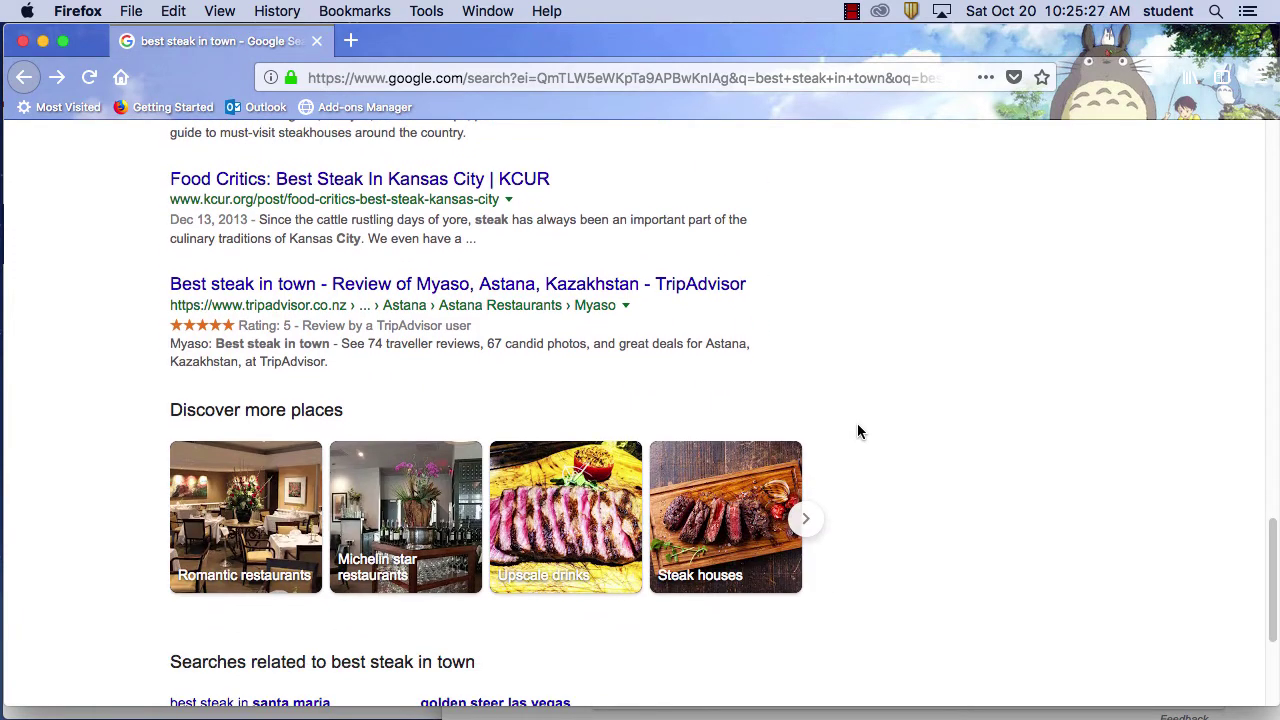
scroll(857, 432, down, 2)
scroll(857, 430, down, 1)
scroll(857, 430, up, 15)
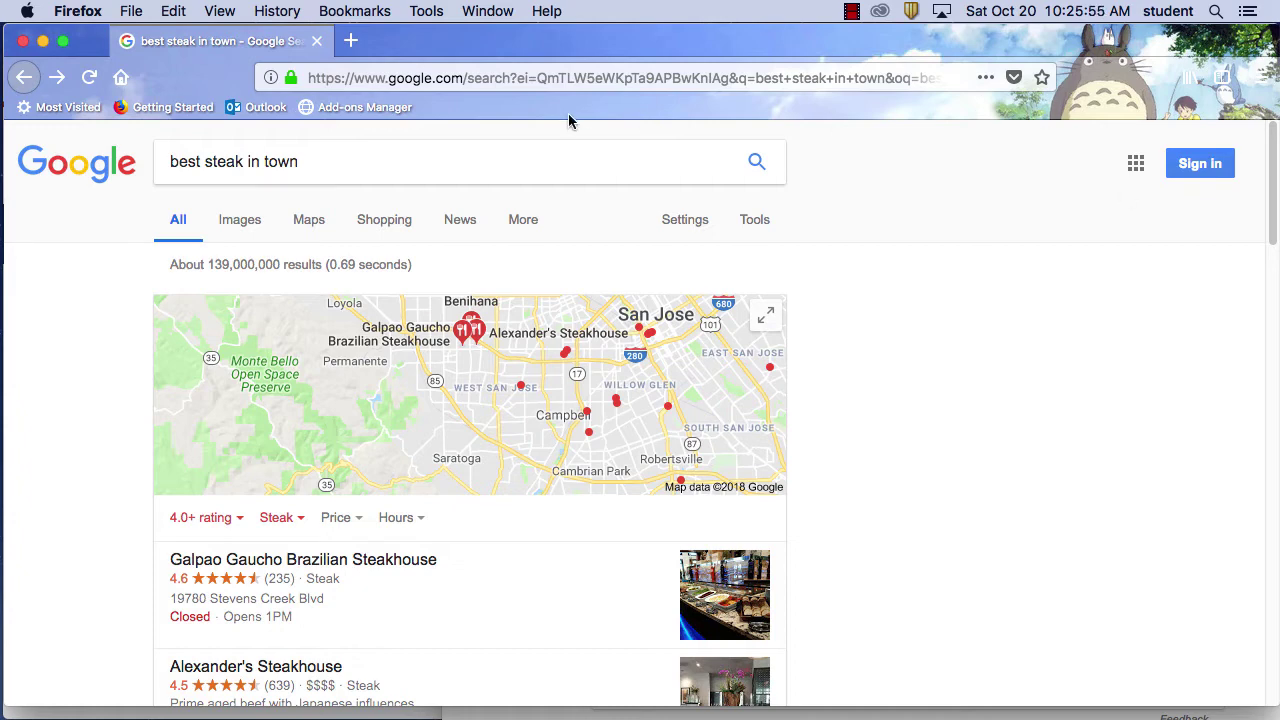
Replace the page address with amazon.com to load Amazon's homepage
click(334, 145)
key(super+a)
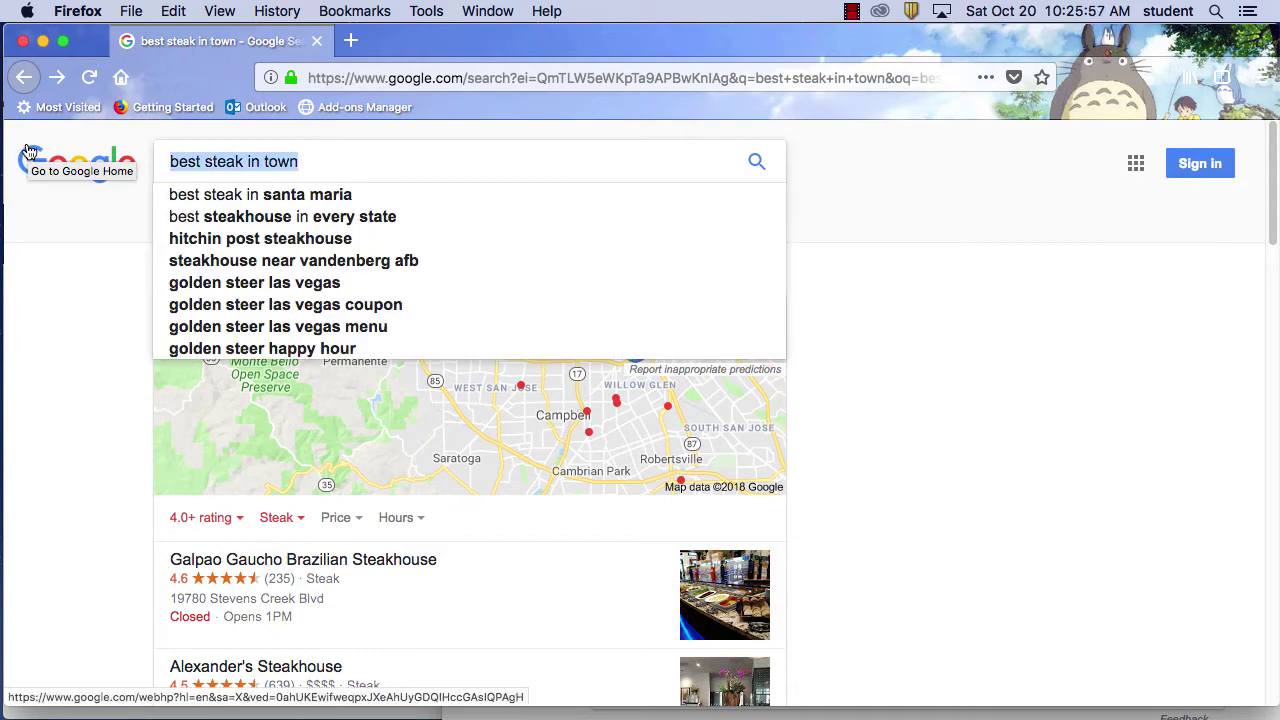
click(430, 77)
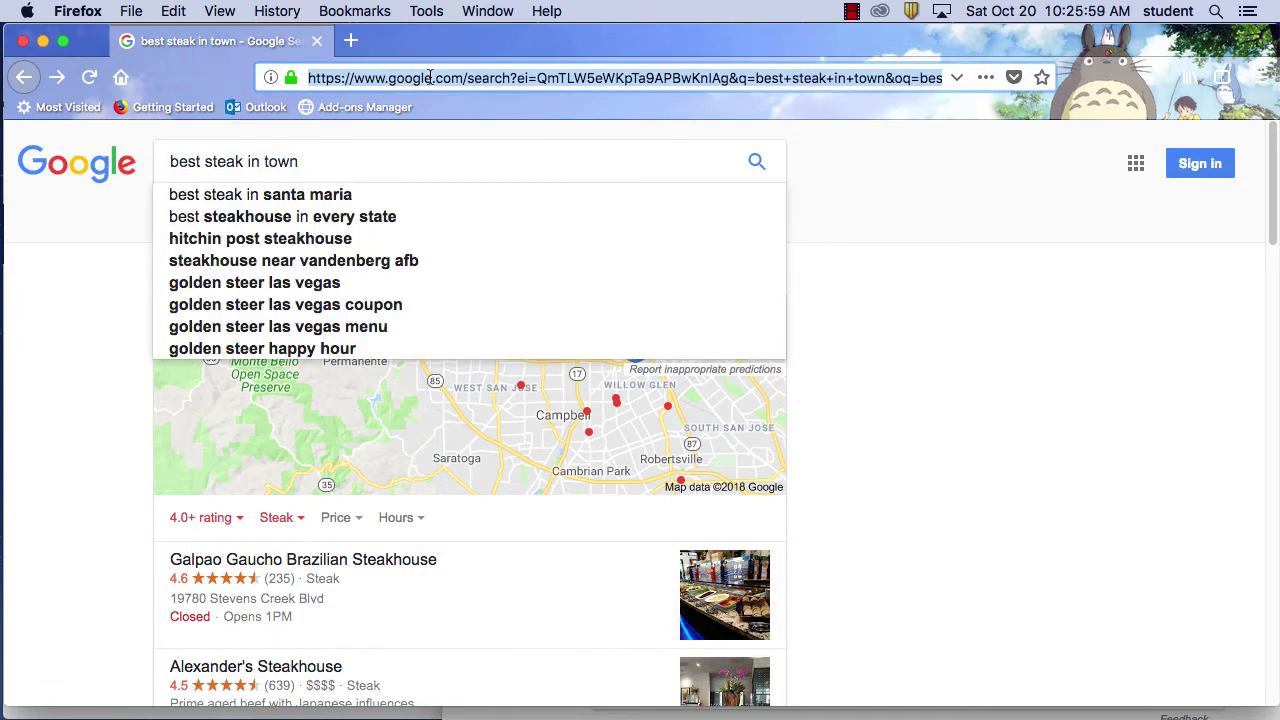
text(amazon.c)
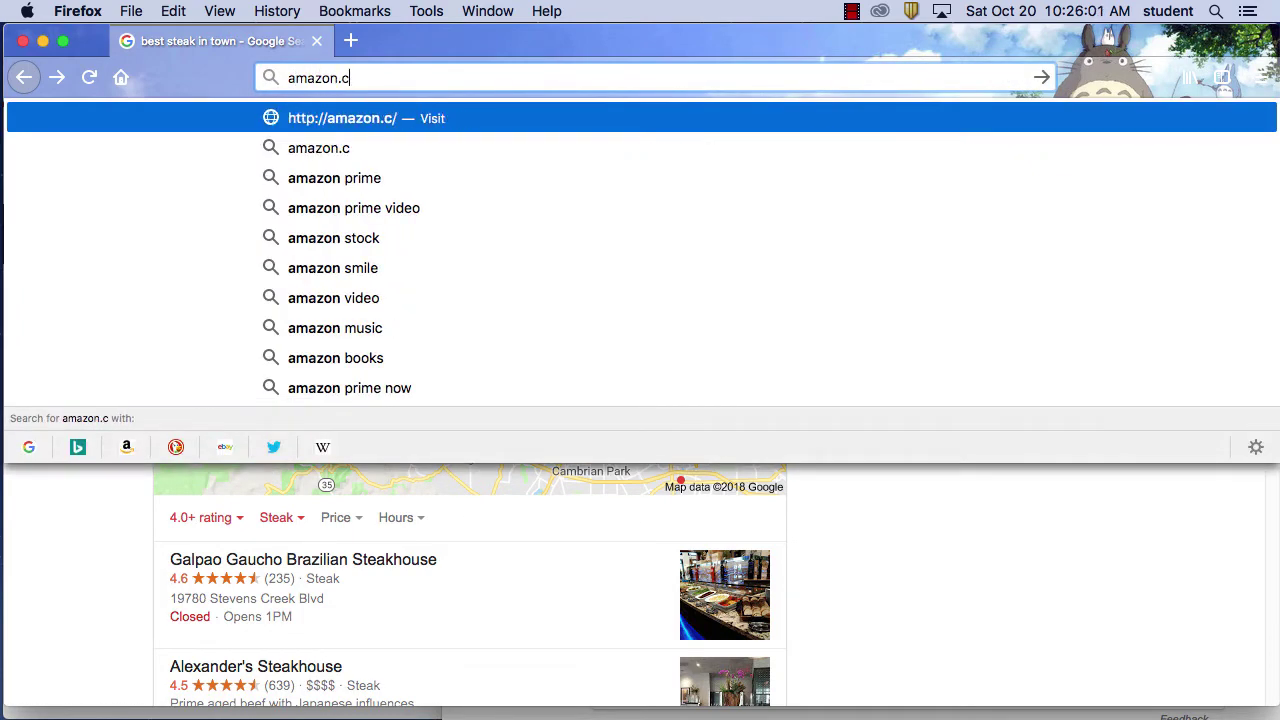
text(om)
key(Return)
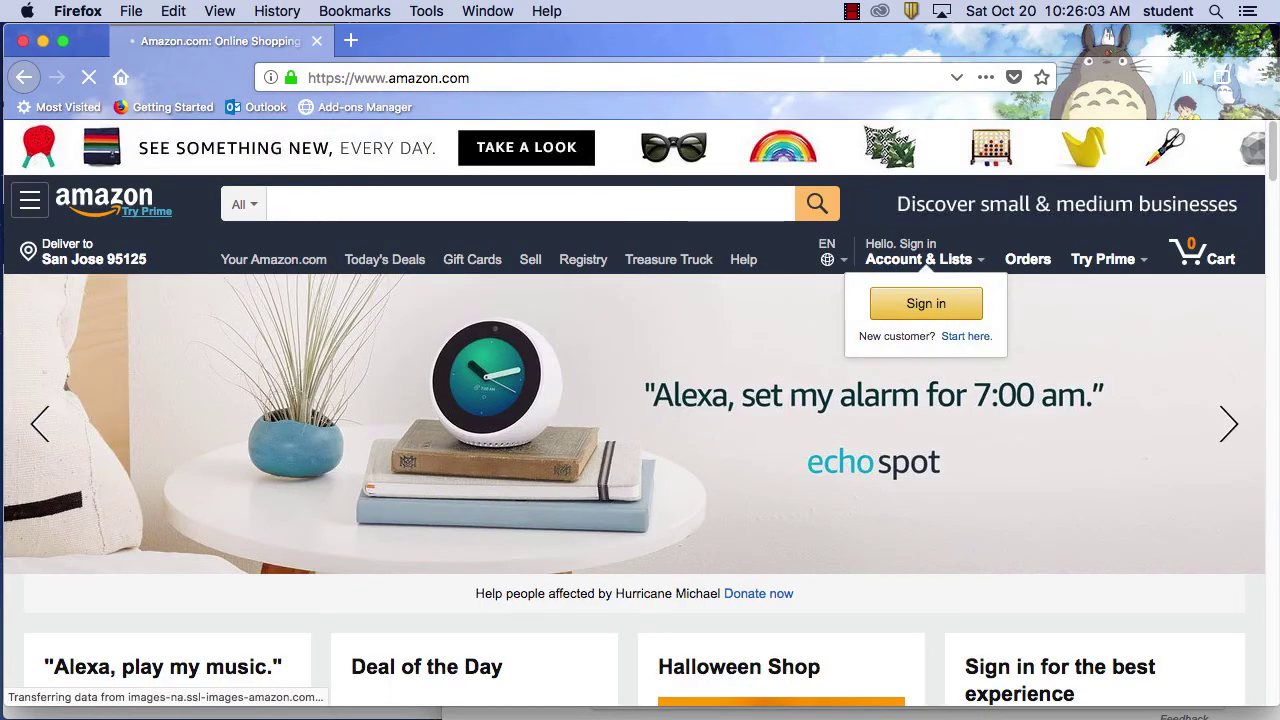
Start typing 'stud' in Amazon's search box, then switch the tab to google.com
click(395, 194)
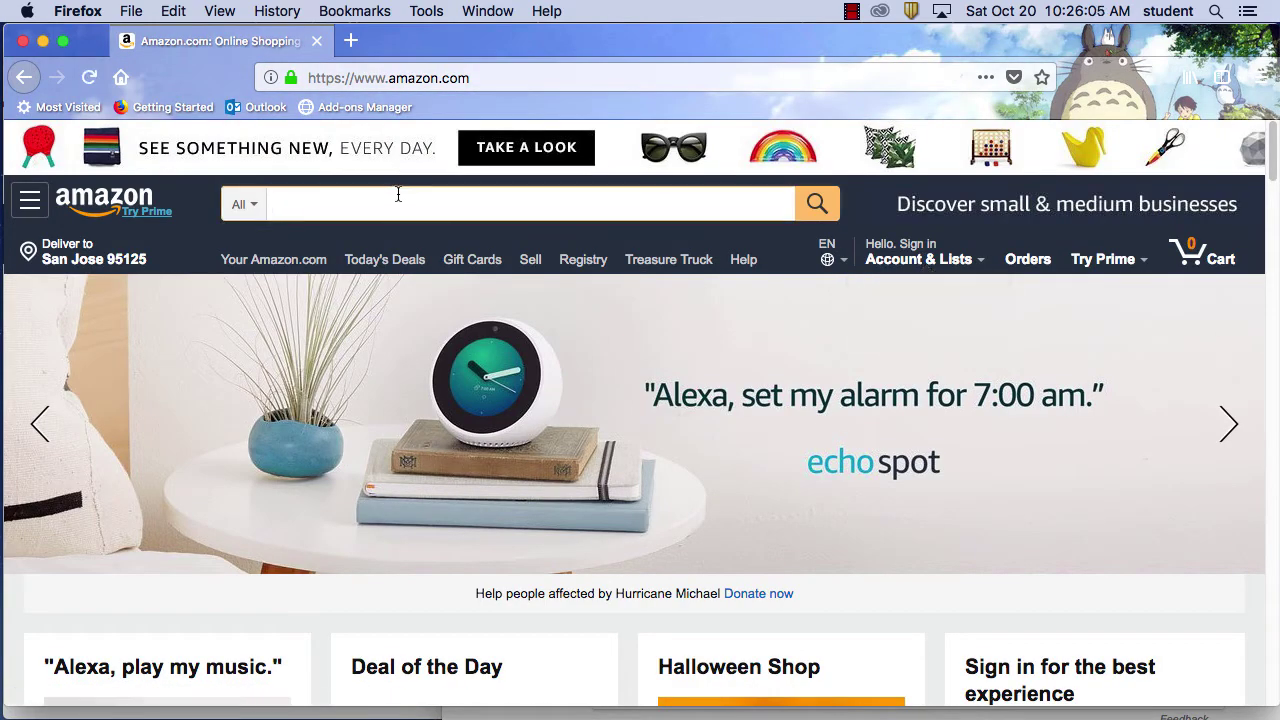
text(stud)
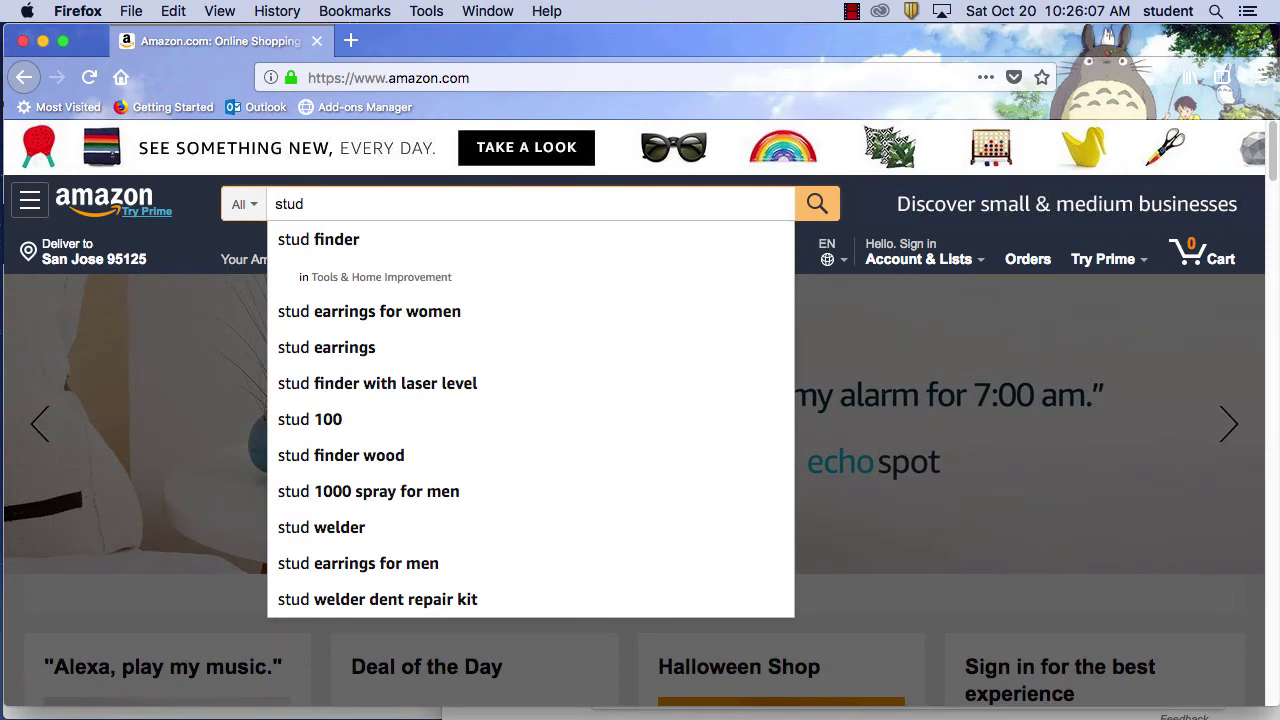
key(super+l)
text(g)
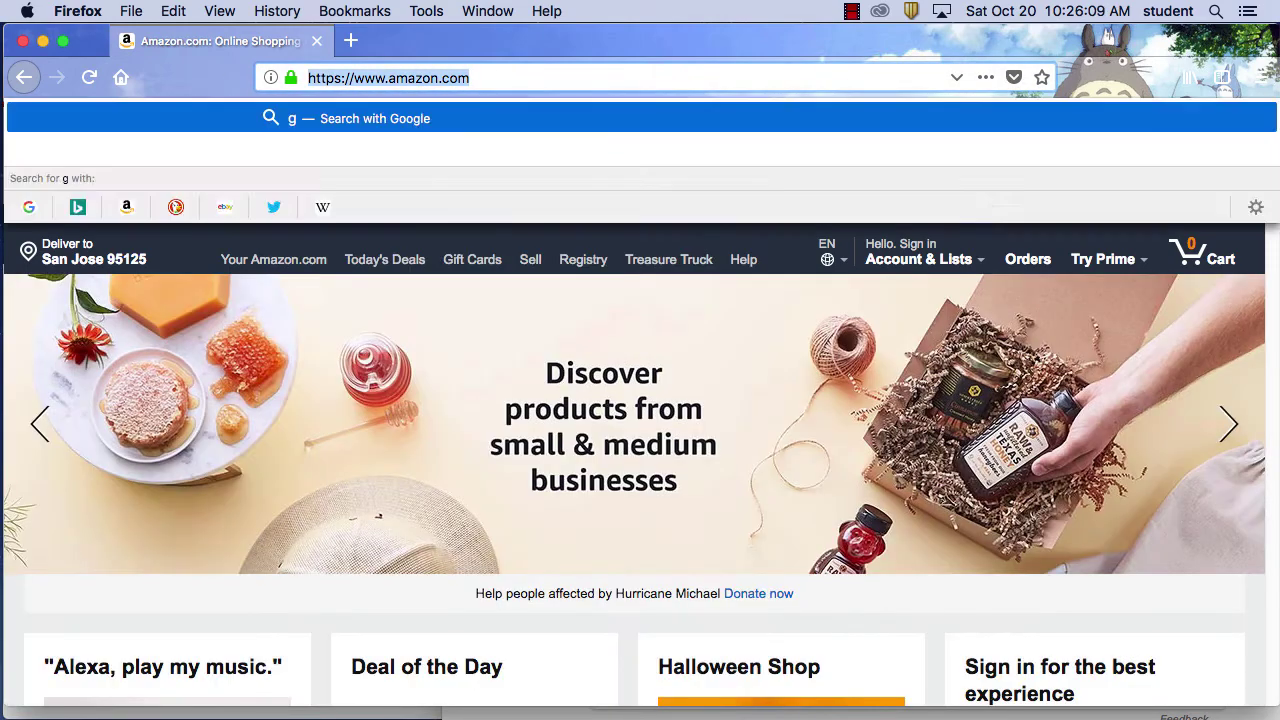
text(oogle.com)
key(Return)
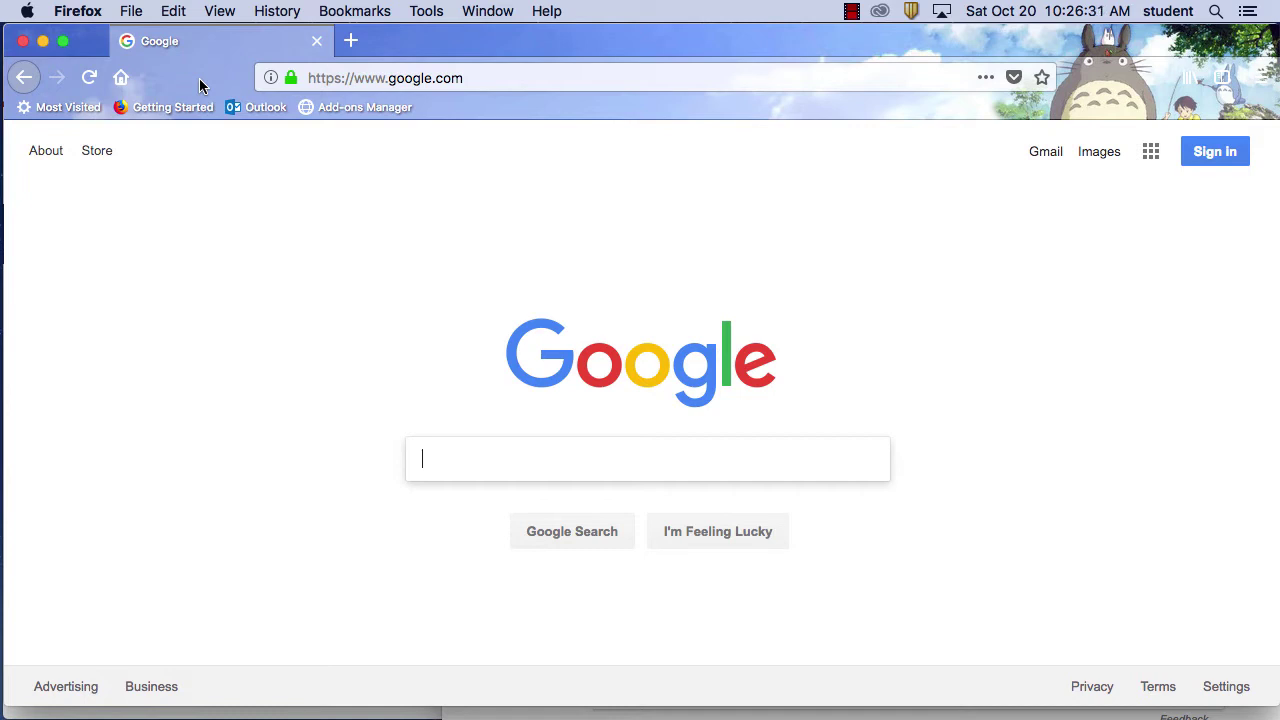
Search Google for 'stud finder' and scroll past the Amazon, Target and Walmart shopping cards
text(stud fi)
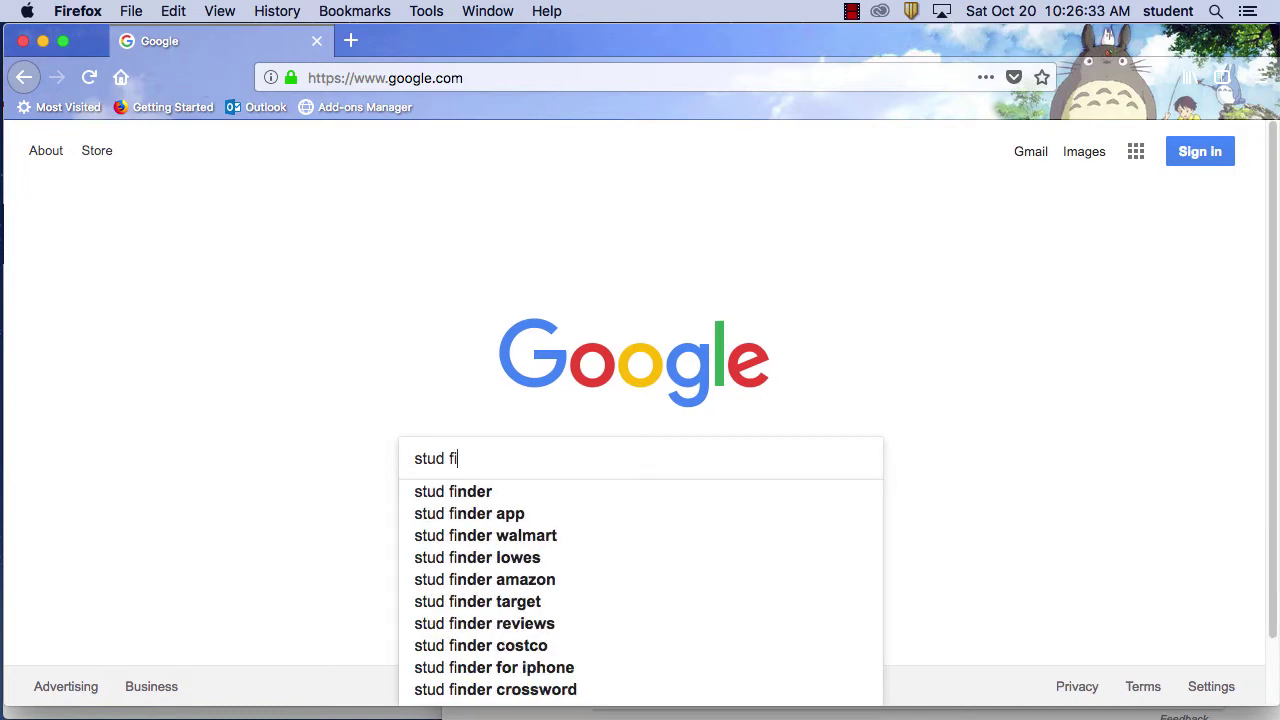
text(nder)
key(Return)
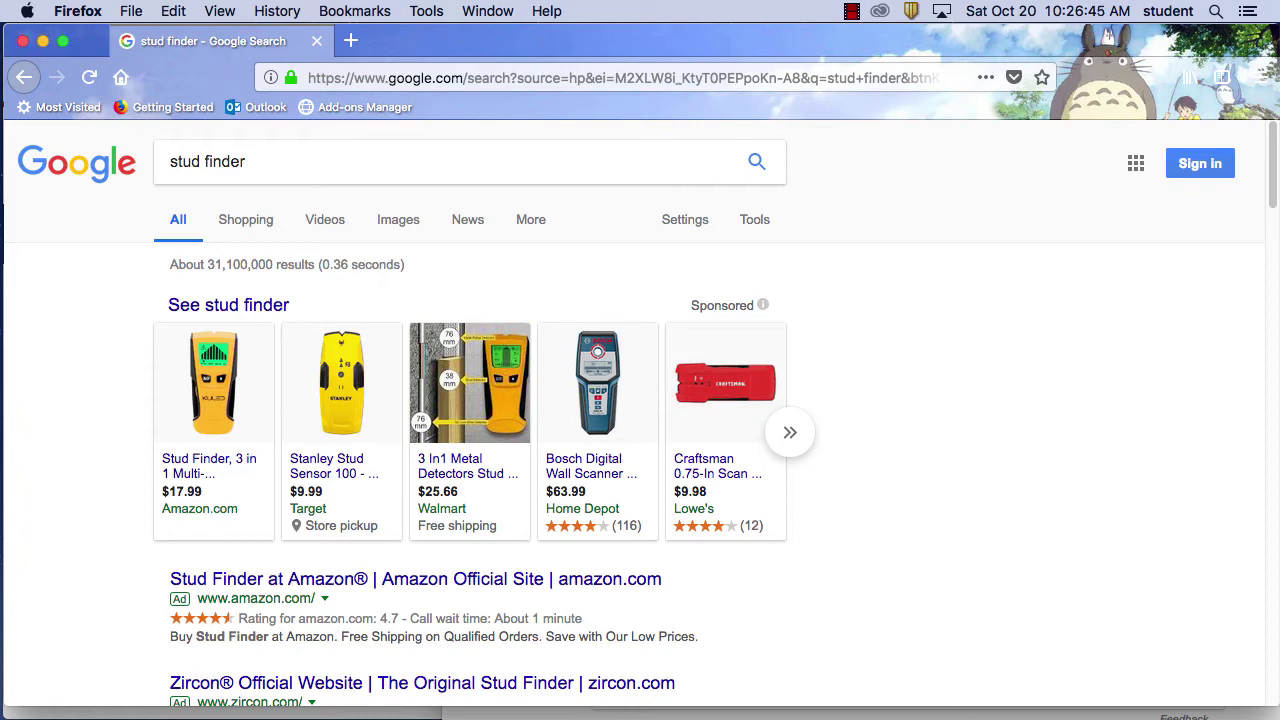
scroll(883, 338, down, 3)
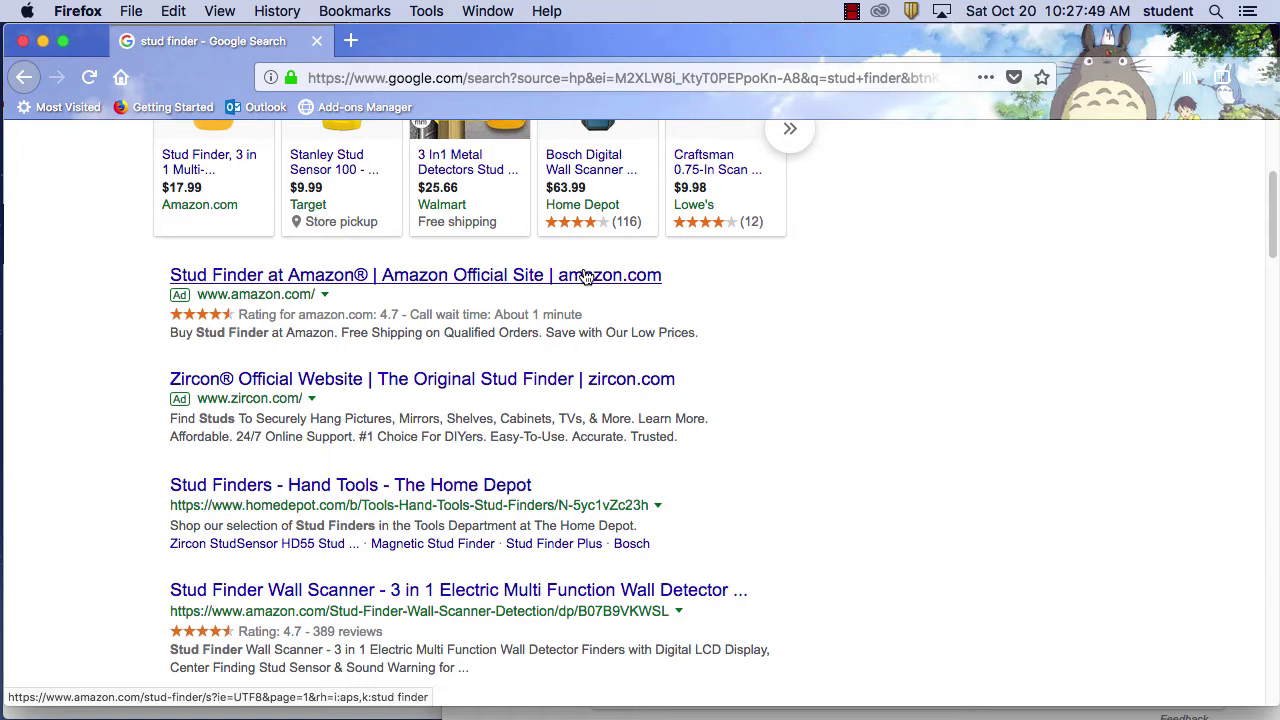
scroll(918, 367, down, 1)
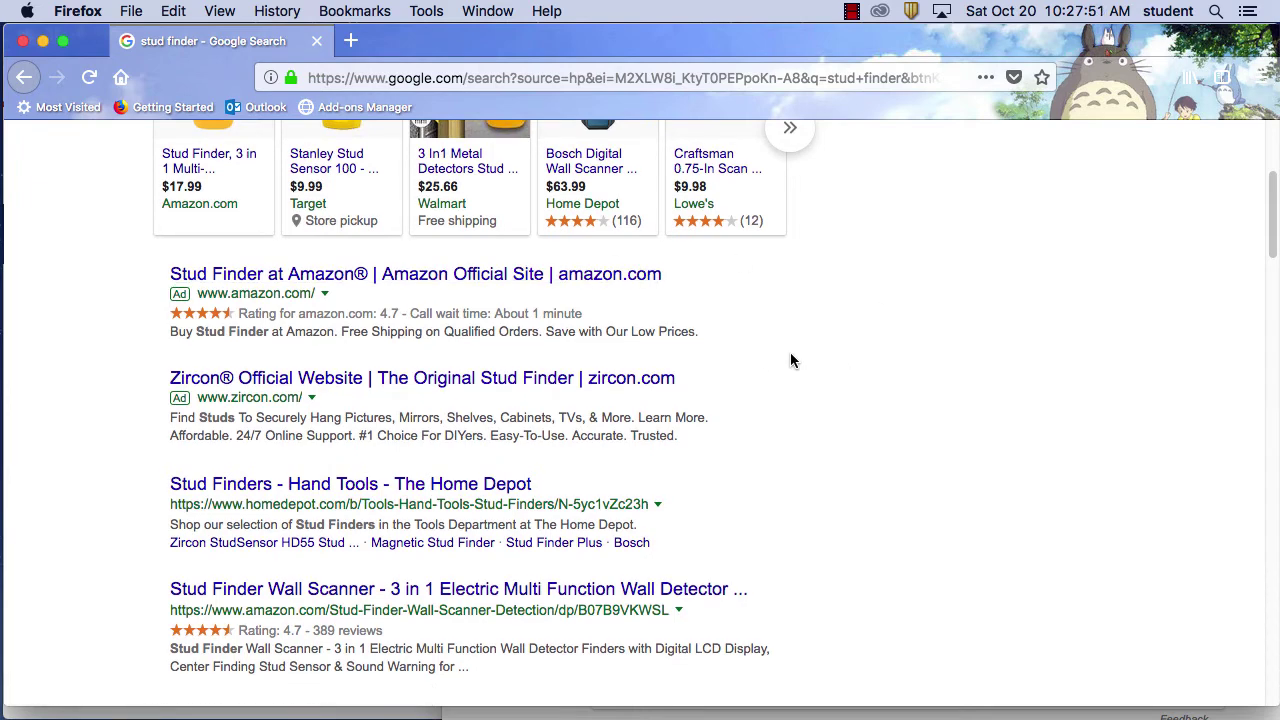
Open the Amazon stud finder ad and scroll down through Amazon's stud finder results
click(428, 278)
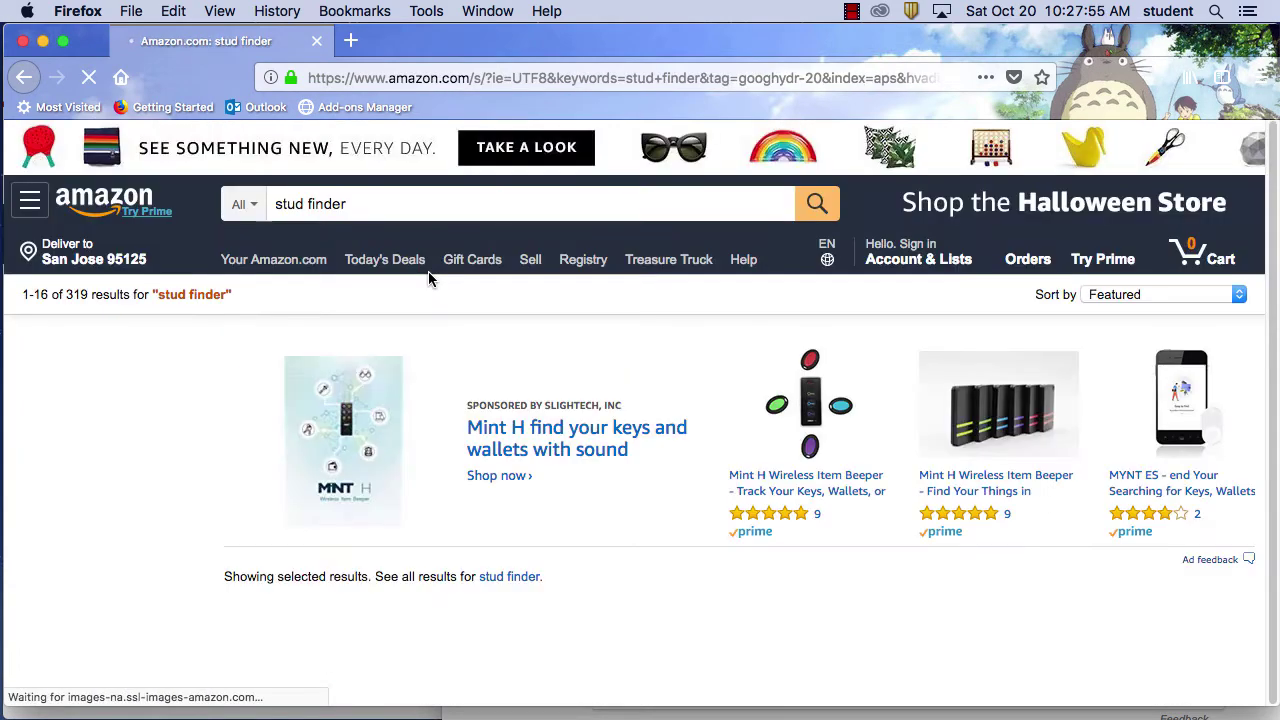
scroll(573, 337, down, 5)
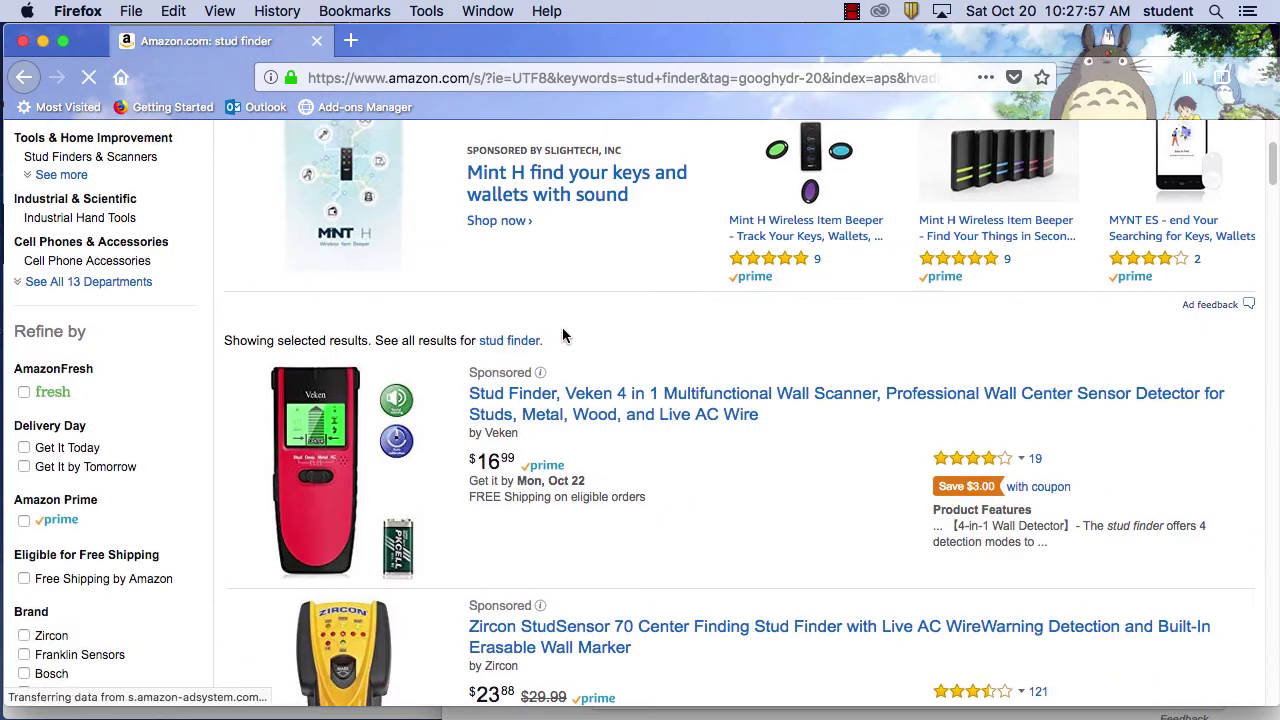
scroll(565, 340, down, 1)
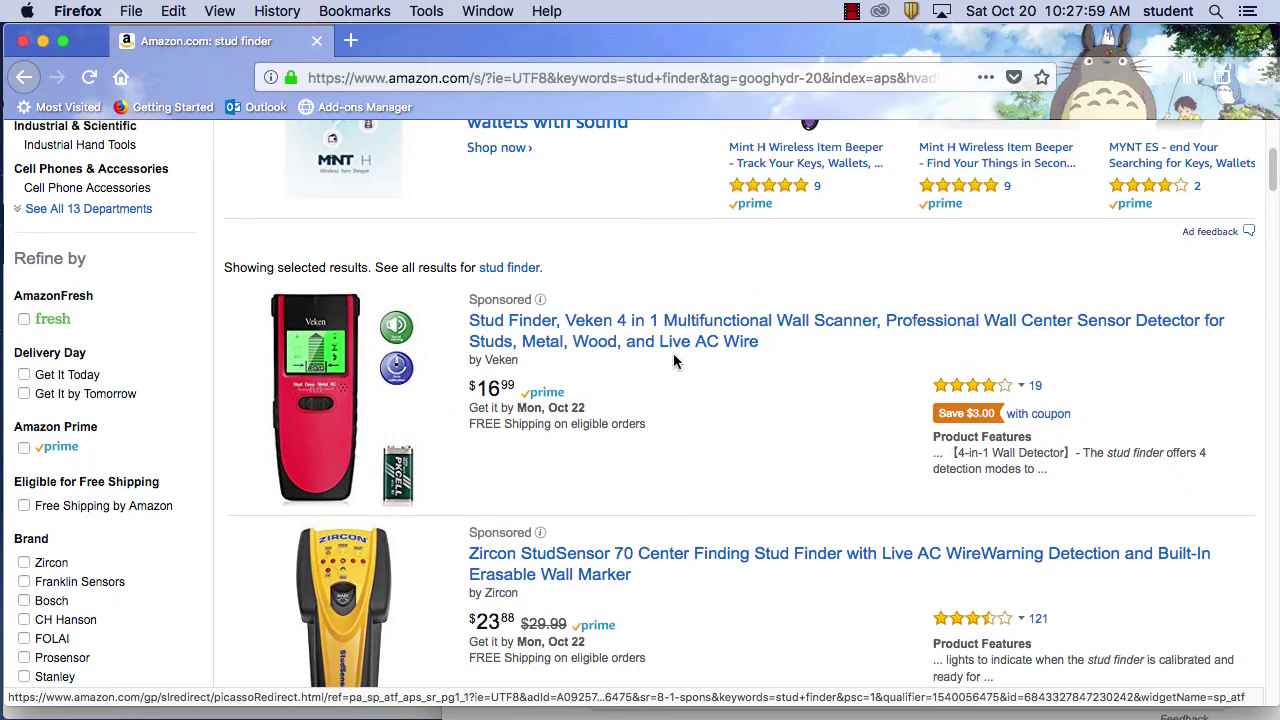
scroll(374, 334, down, 2)
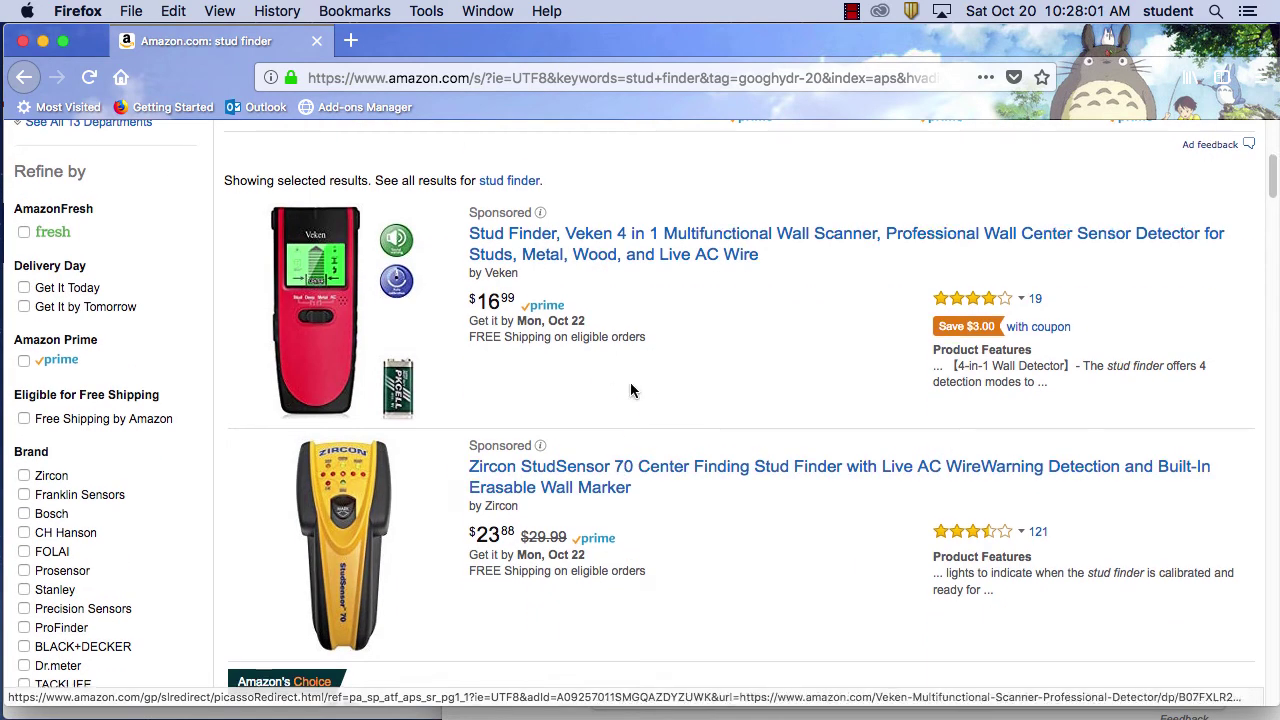
scroll(632, 385, down, 1)
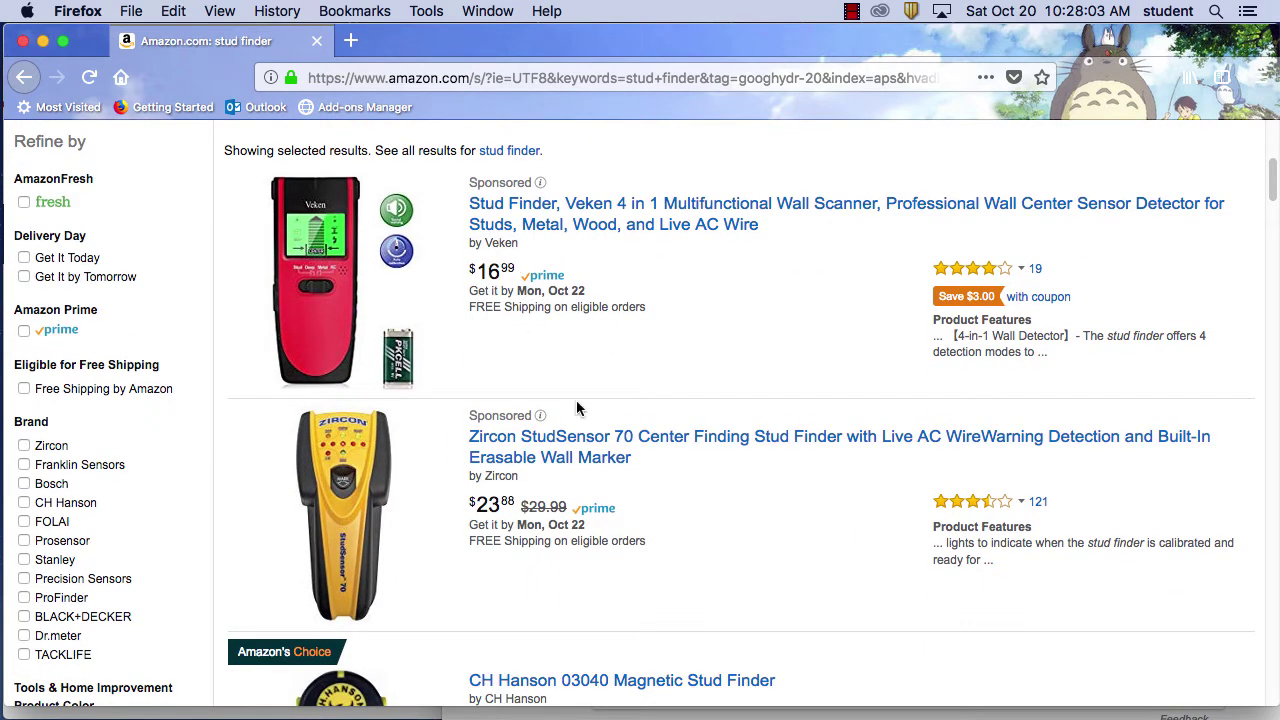
scroll(635, 455, down, 10)
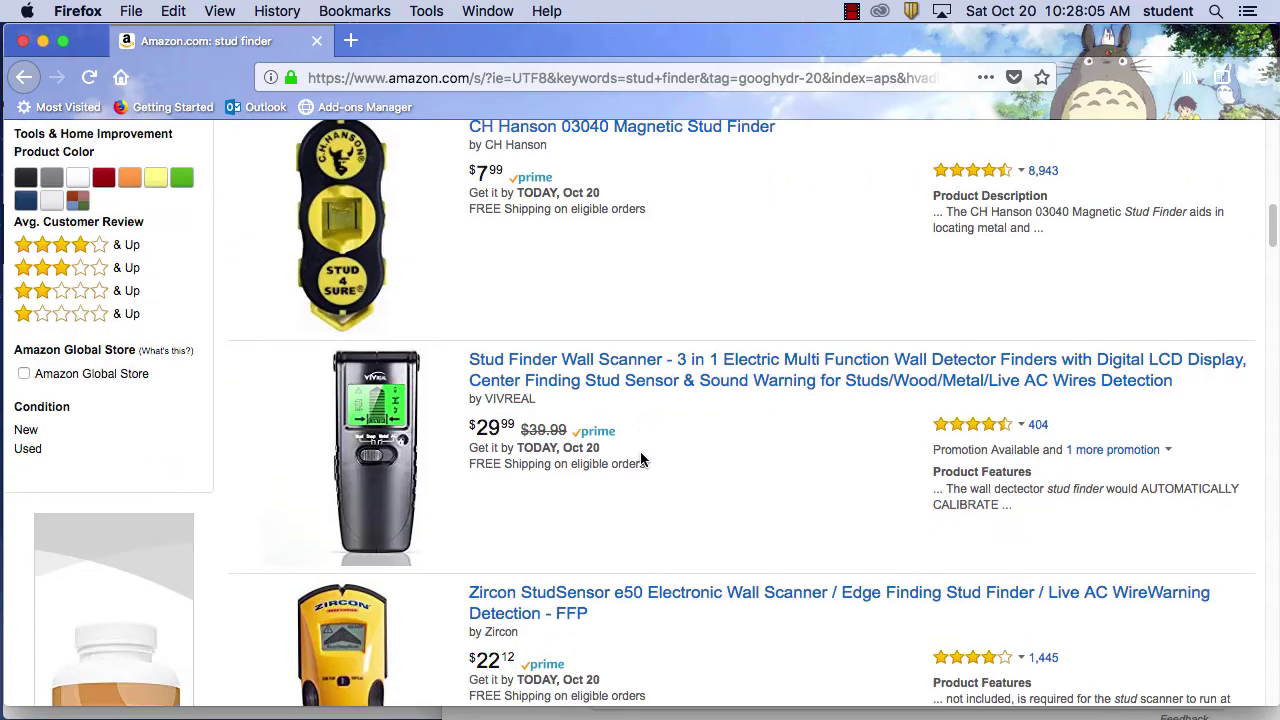
scroll(641, 459, down, 1)
scroll(683, 417, down, 11)
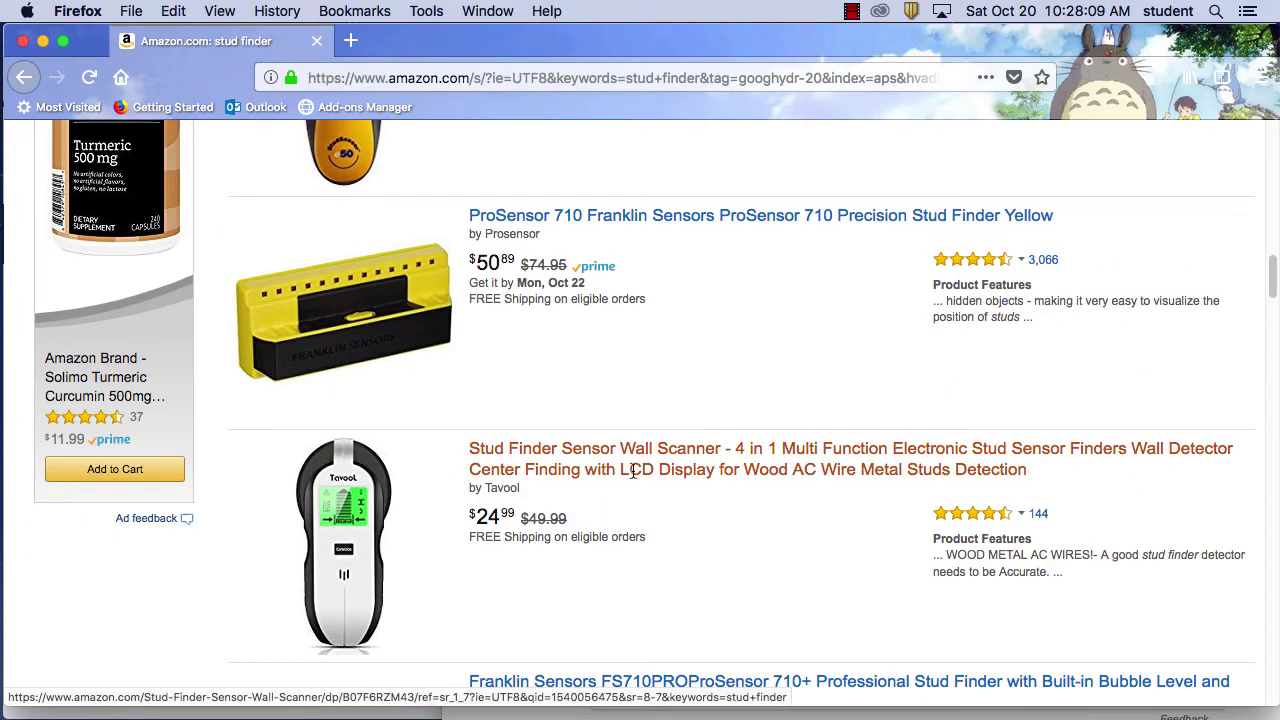
Open the product page of the $15.99 WELQUIC Stud Finder Electric Center-finding model
scroll(623, 466, up, 20)
scroll(626, 331, down, 9)
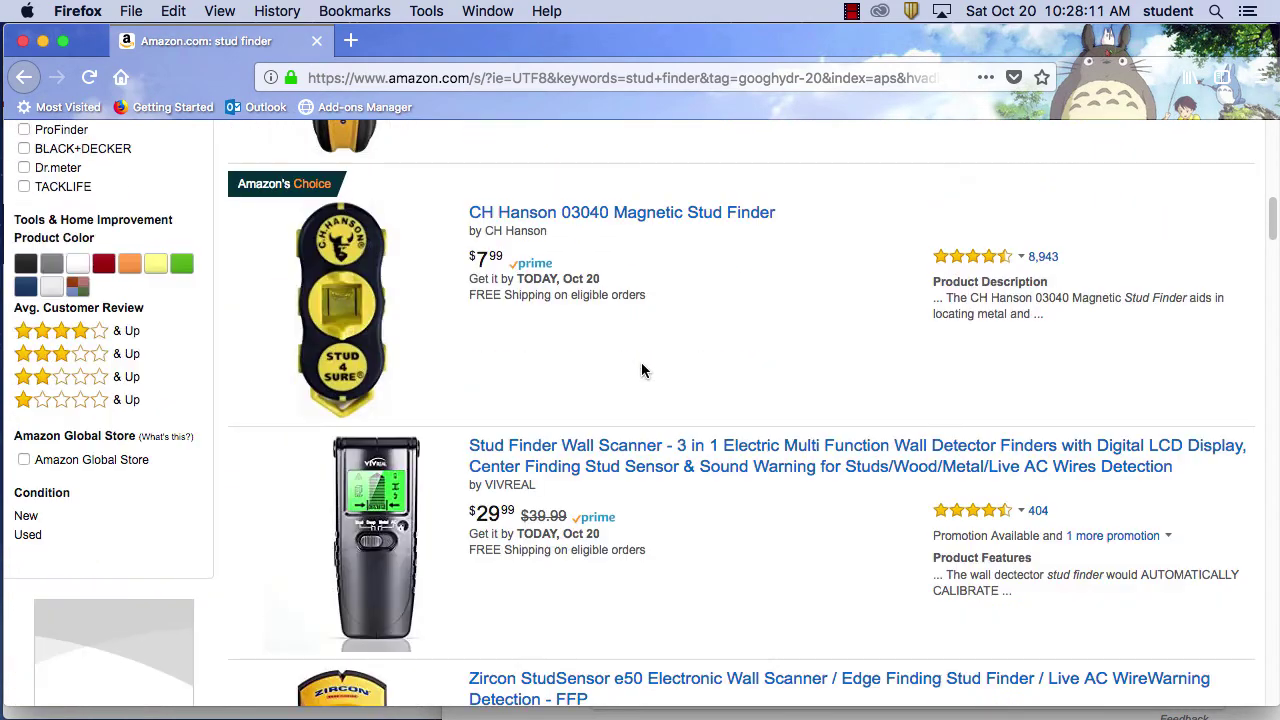
scroll(639, 476, down, 12)
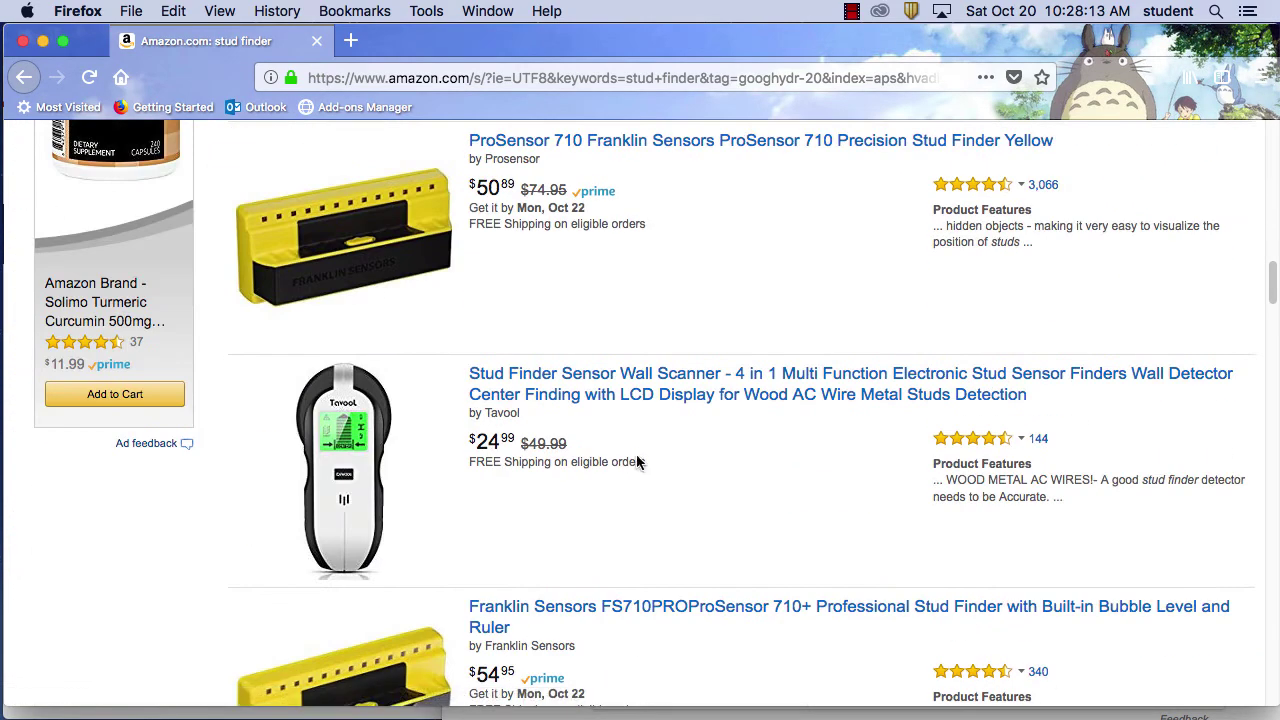
scroll(680, 432, down, 1)
scroll(680, 430, down, 4)
scroll(678, 428, up, 20)
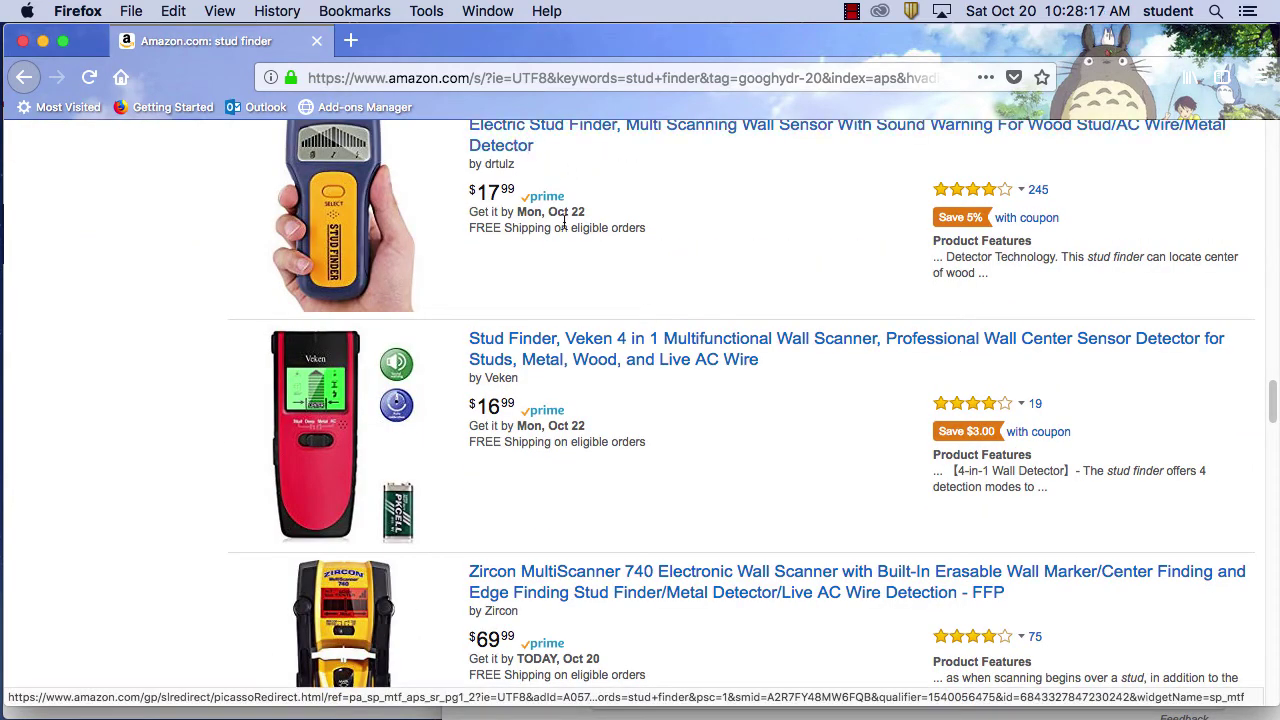
scroll(564, 222, up, 2)
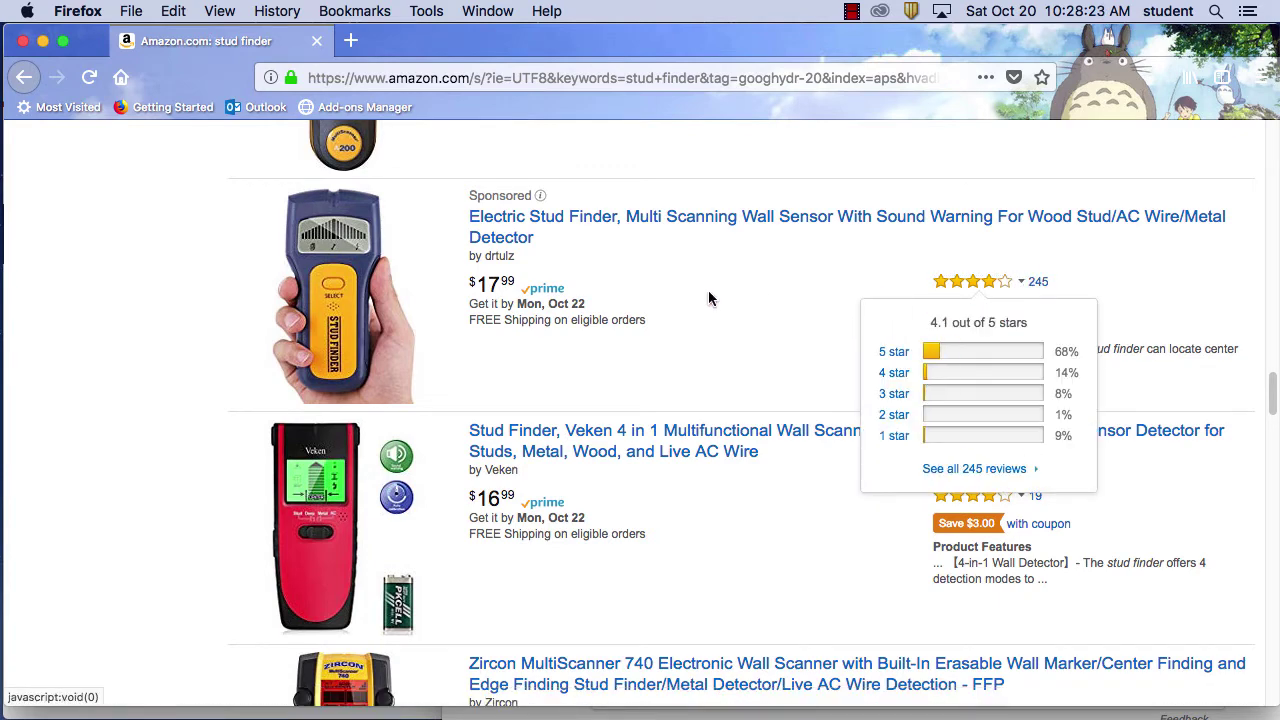
scroll(708, 290, down, 15)
scroll(710, 300, up, 4)
scroll(709, 300, down, 1)
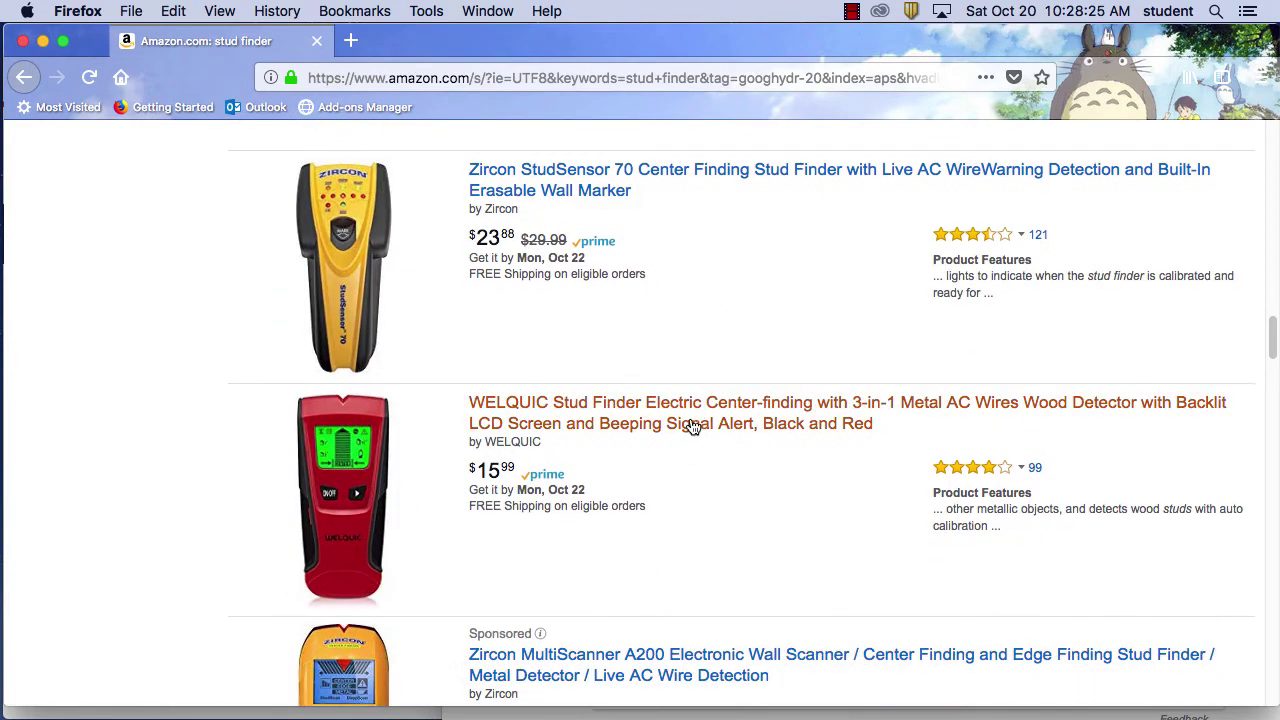
click(690, 427)
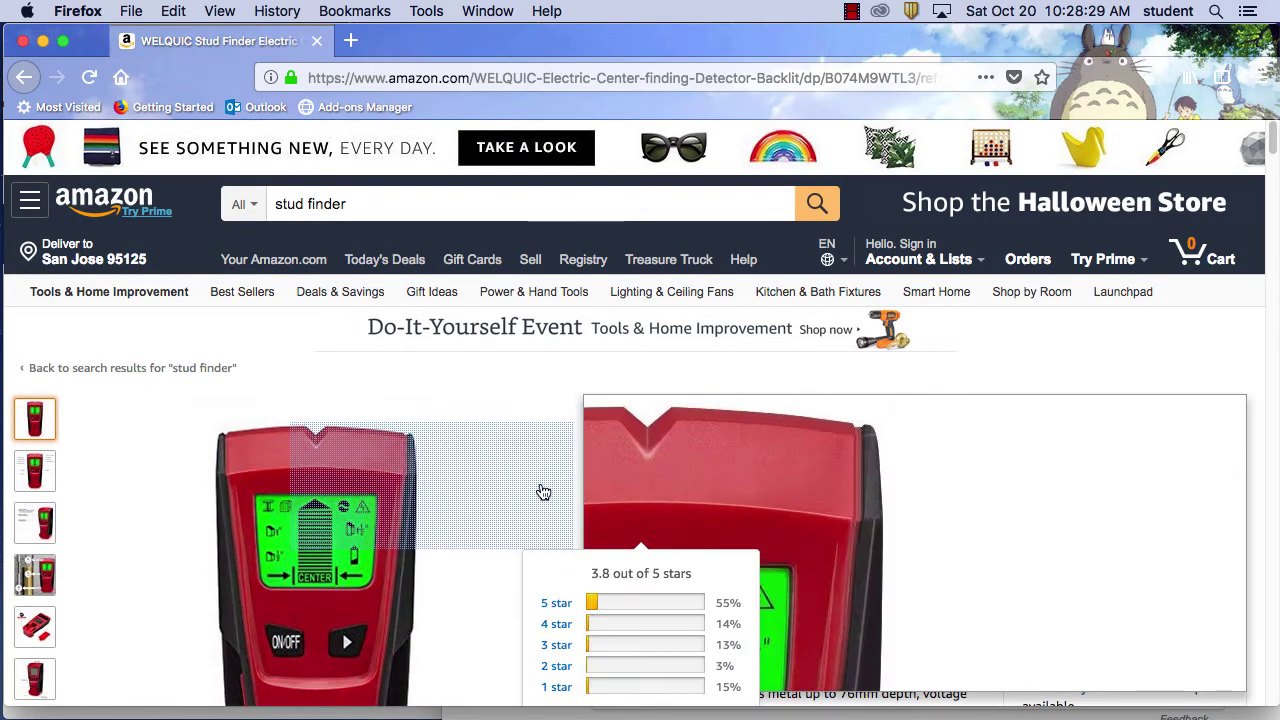
click(765, 532)
scroll(603, 455, down, 3)
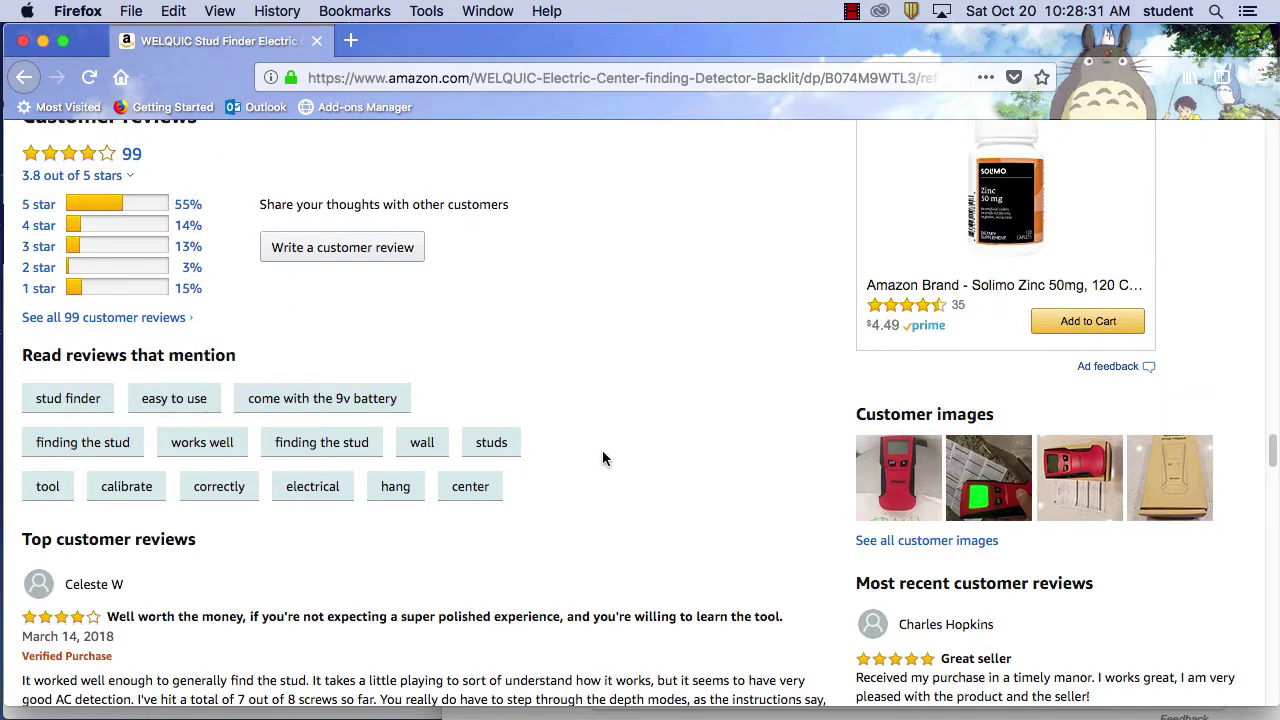
scroll(604, 459, down, 3)
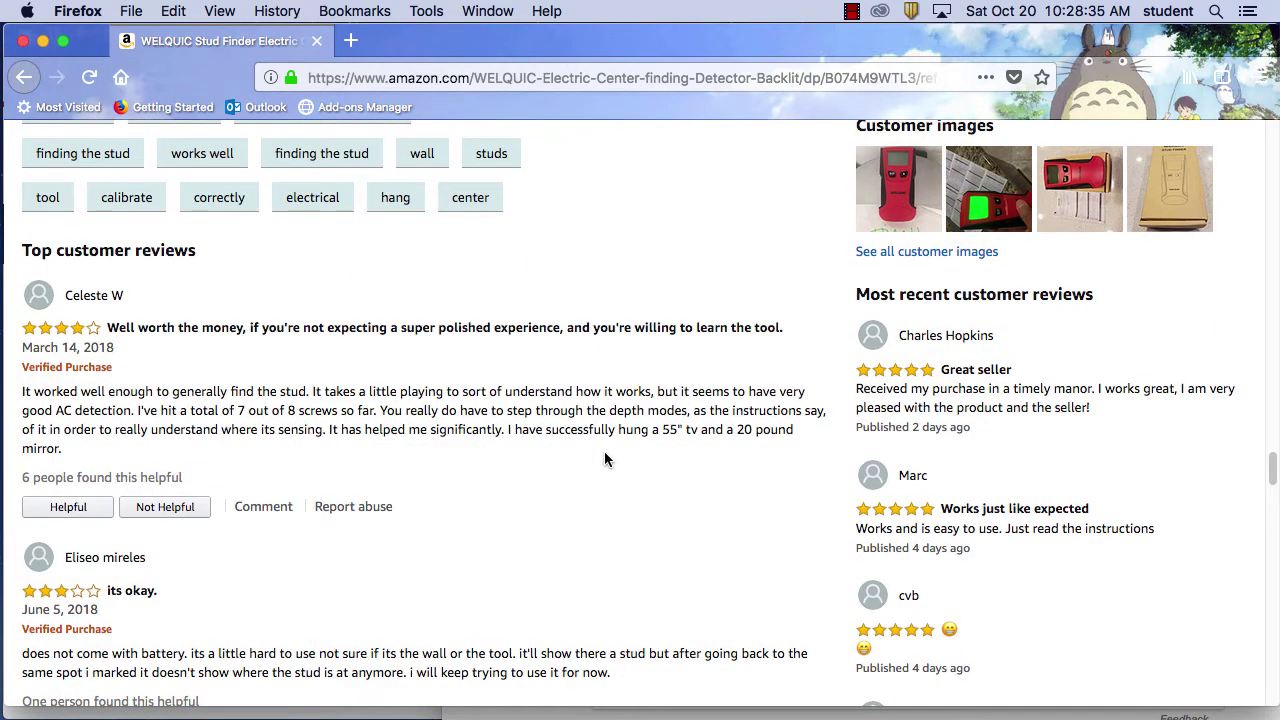
scroll(604, 459, down, 2)
scroll(604, 458, down, 3)
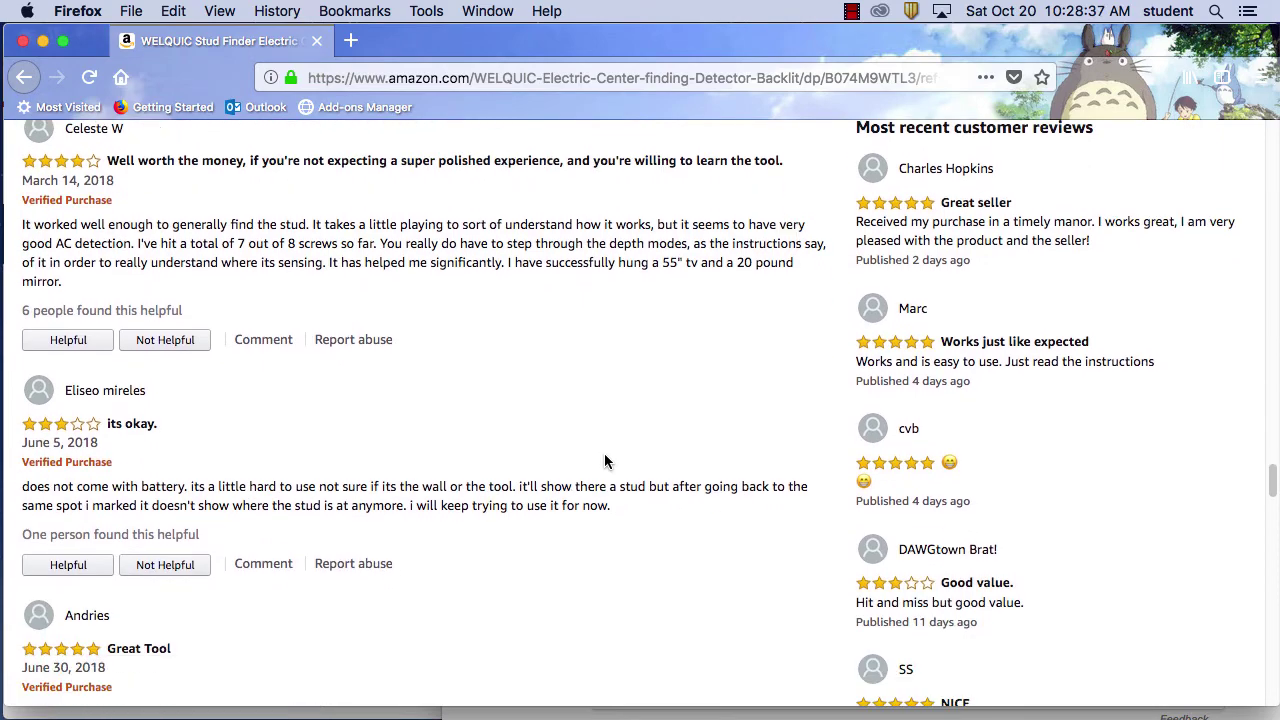
scroll(604, 461, down, 10)
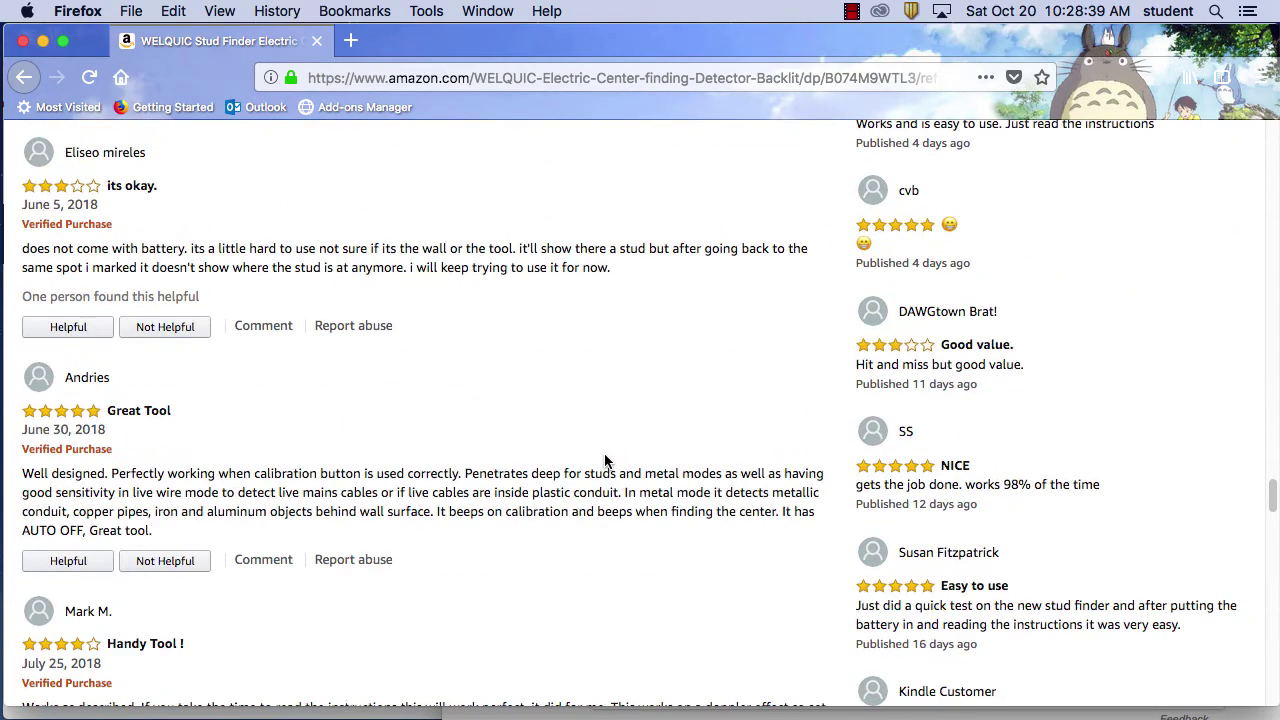
scroll(604, 461, down, 14)
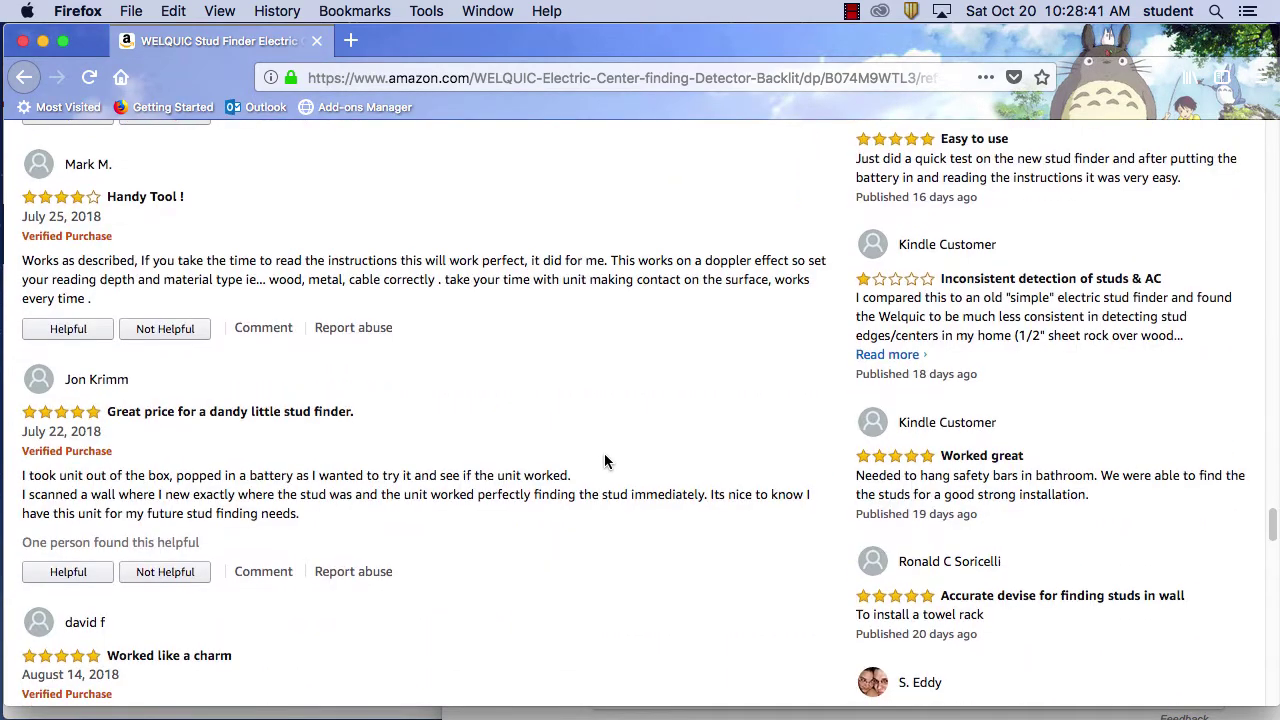
scroll(604, 461, down, 5)
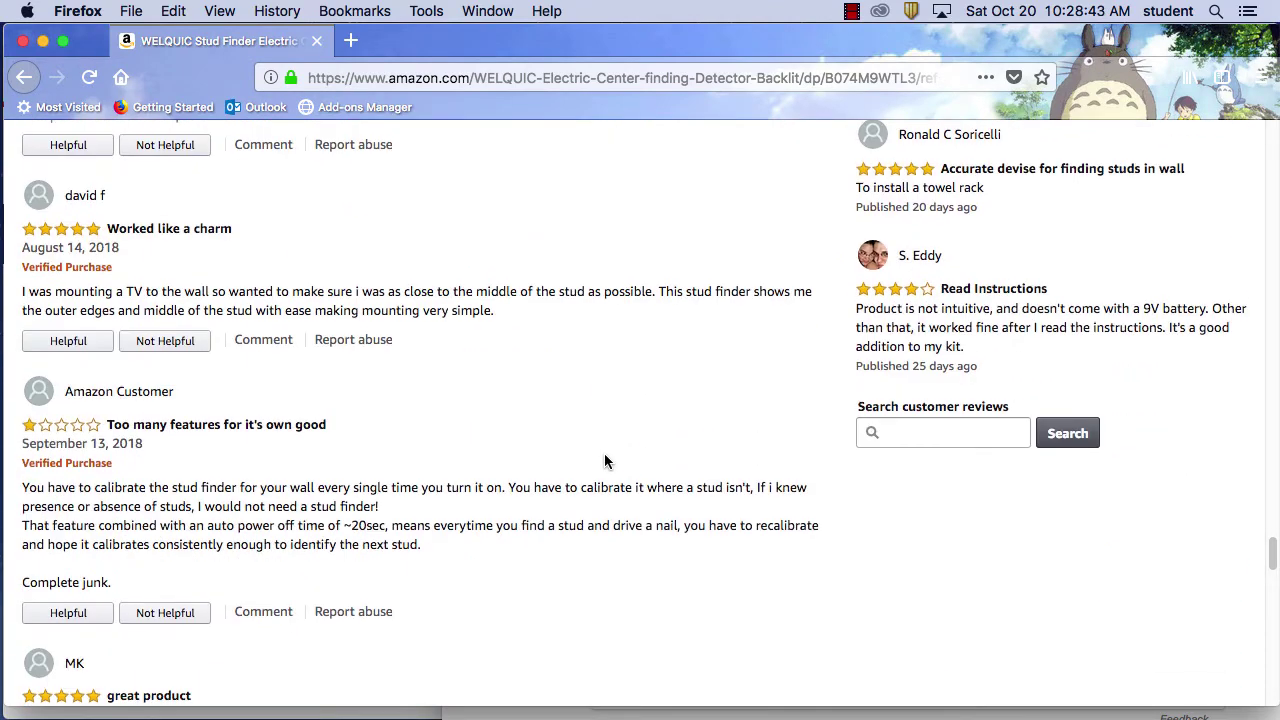
scroll(604, 461, down, 4)
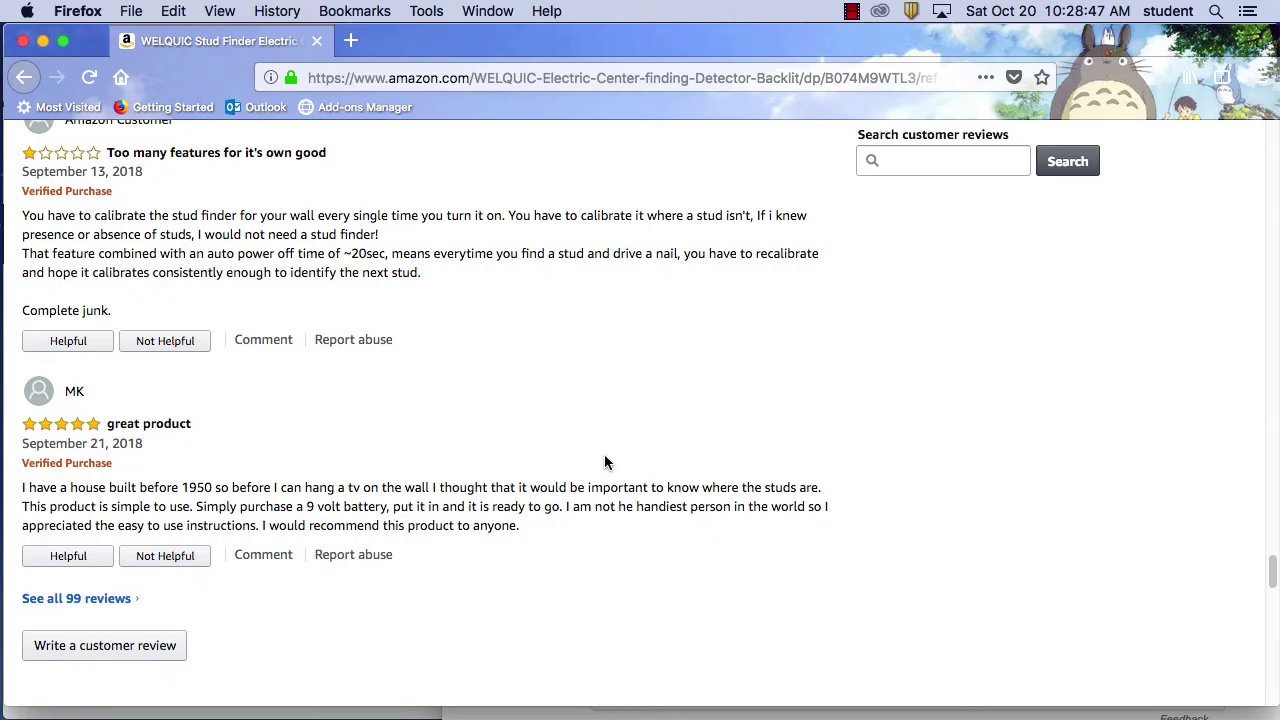
scroll(430, 472, up, 15)
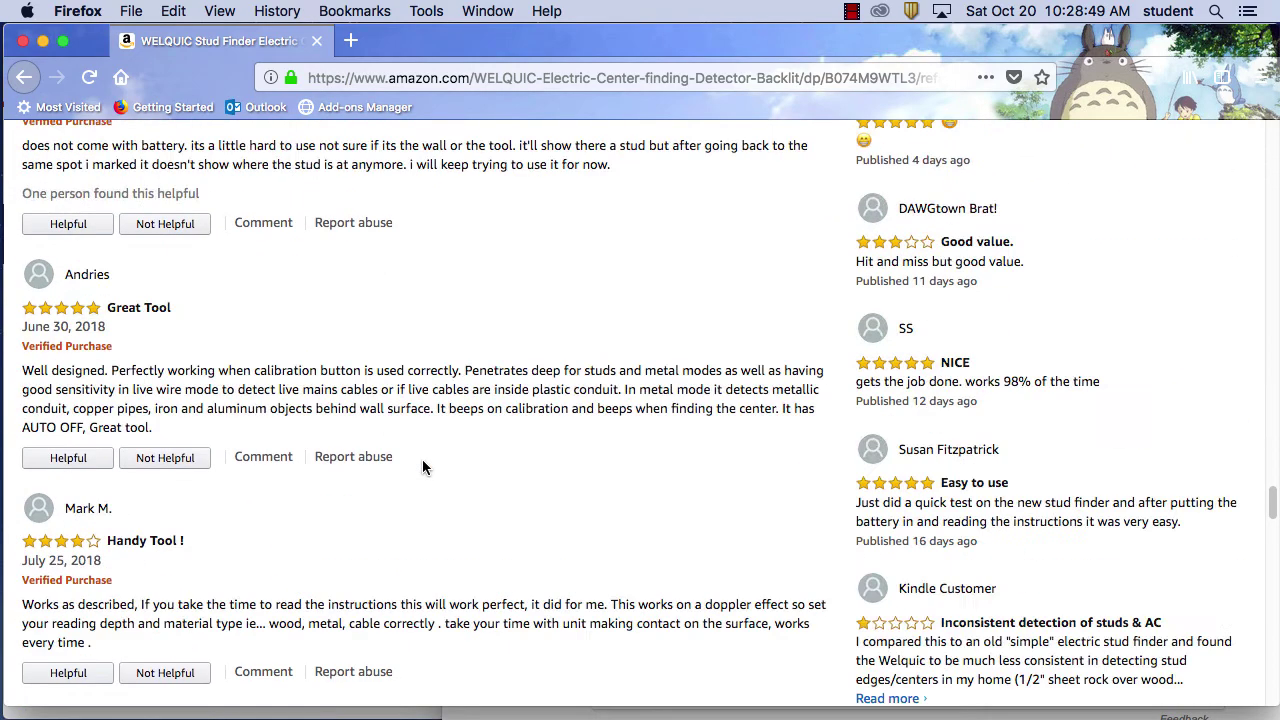
scroll(421, 463, up, 8)
click(23, 78)
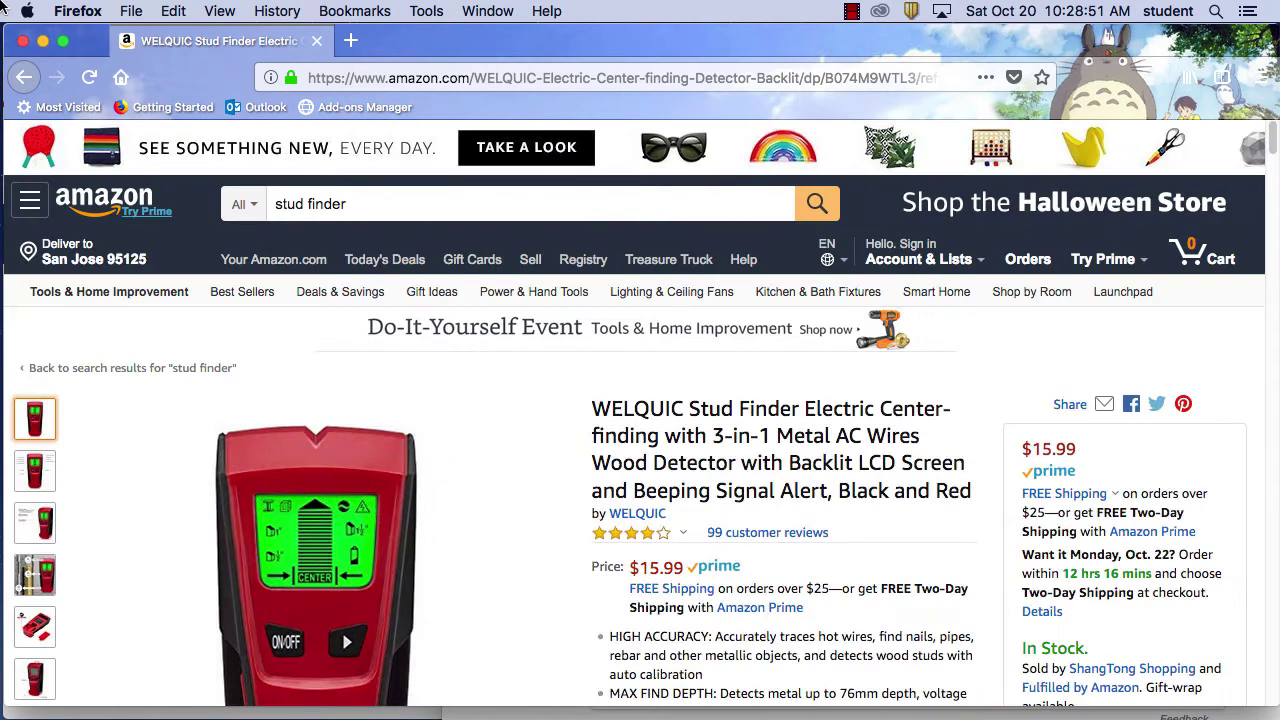
Return to Amazon's stud finder results, view the Sponsored explanation, and scroll to the $25.99 Tavool listing
click(26, 80)
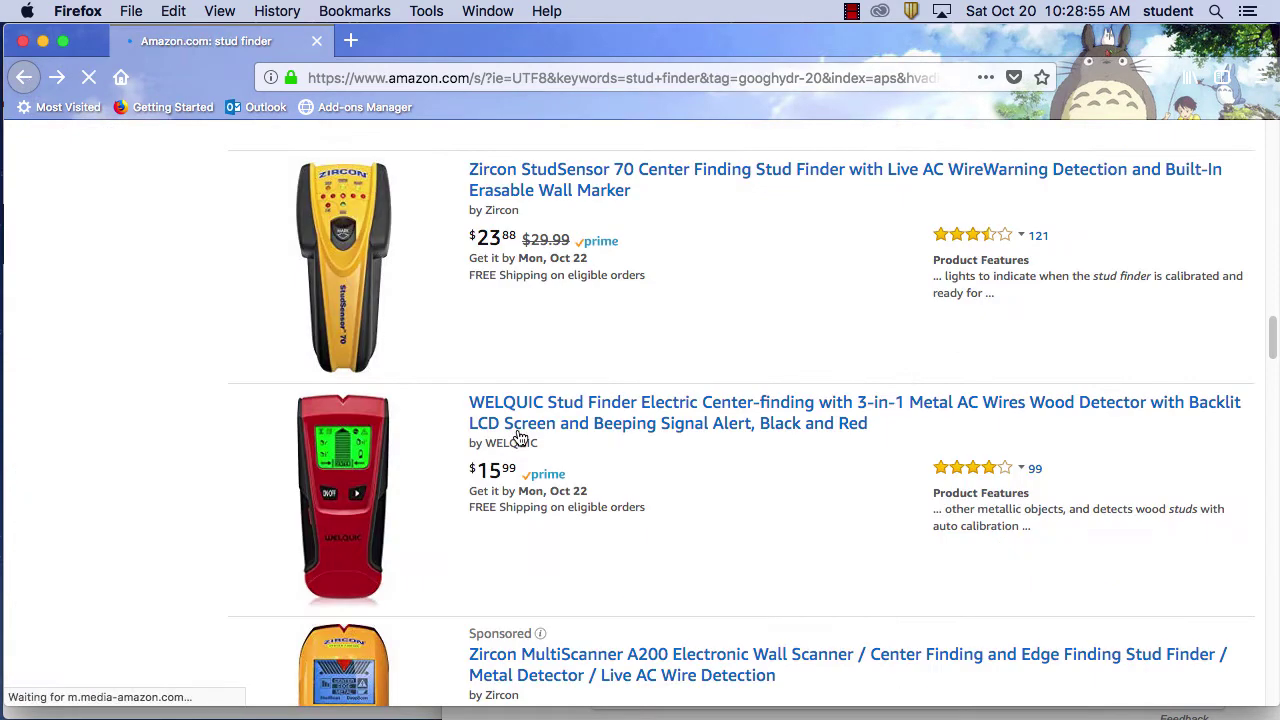
scroll(749, 498, down, 3)
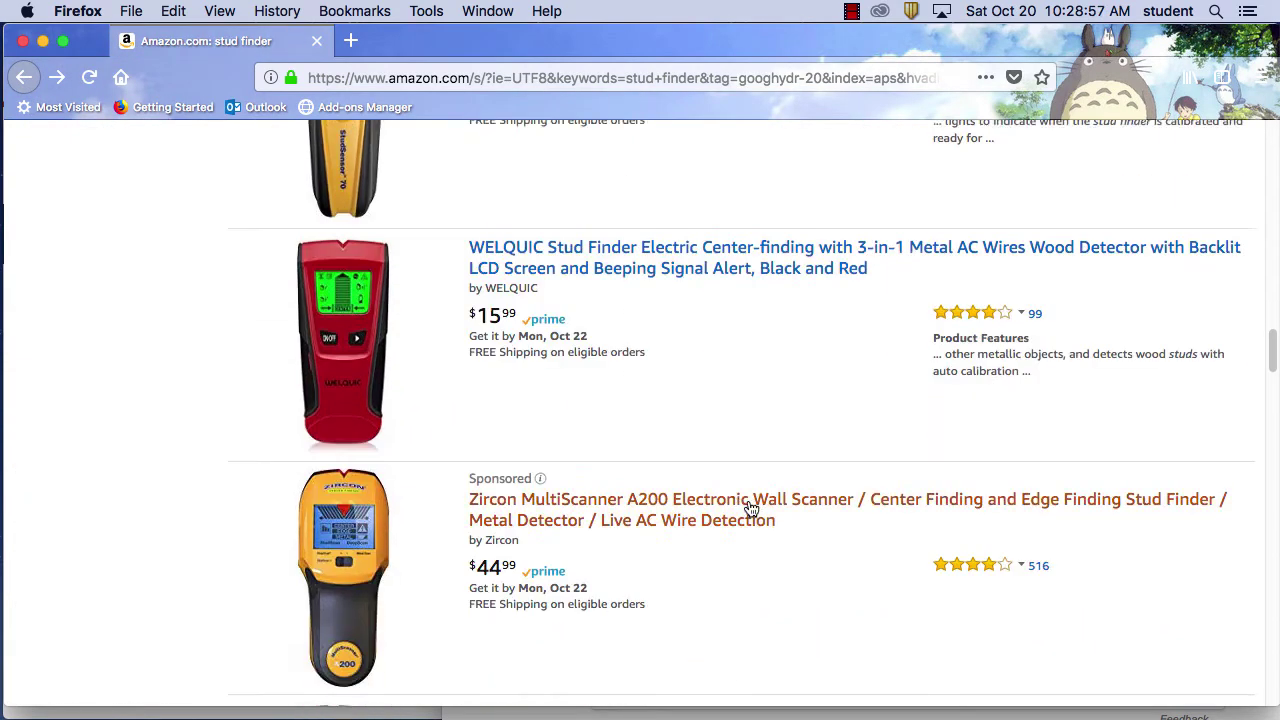
scroll(750, 508, down, 5)
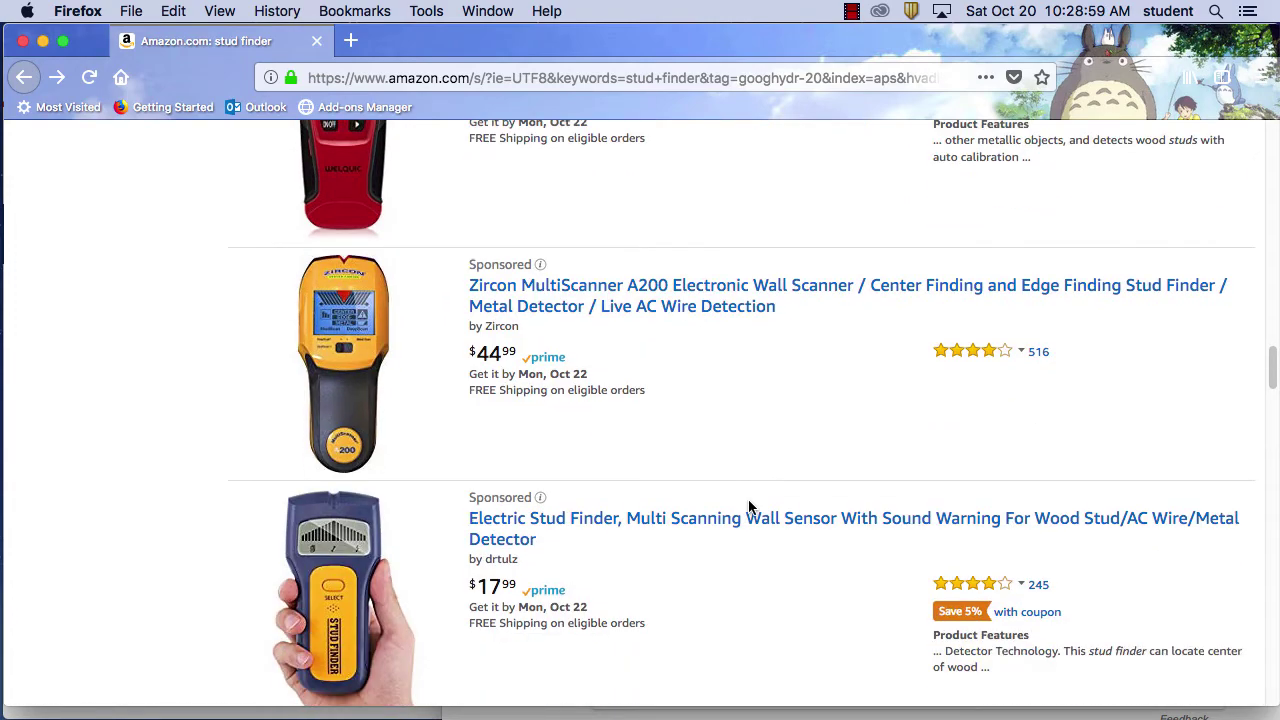
click(540, 499)
scroll(800, 430, down, 10)
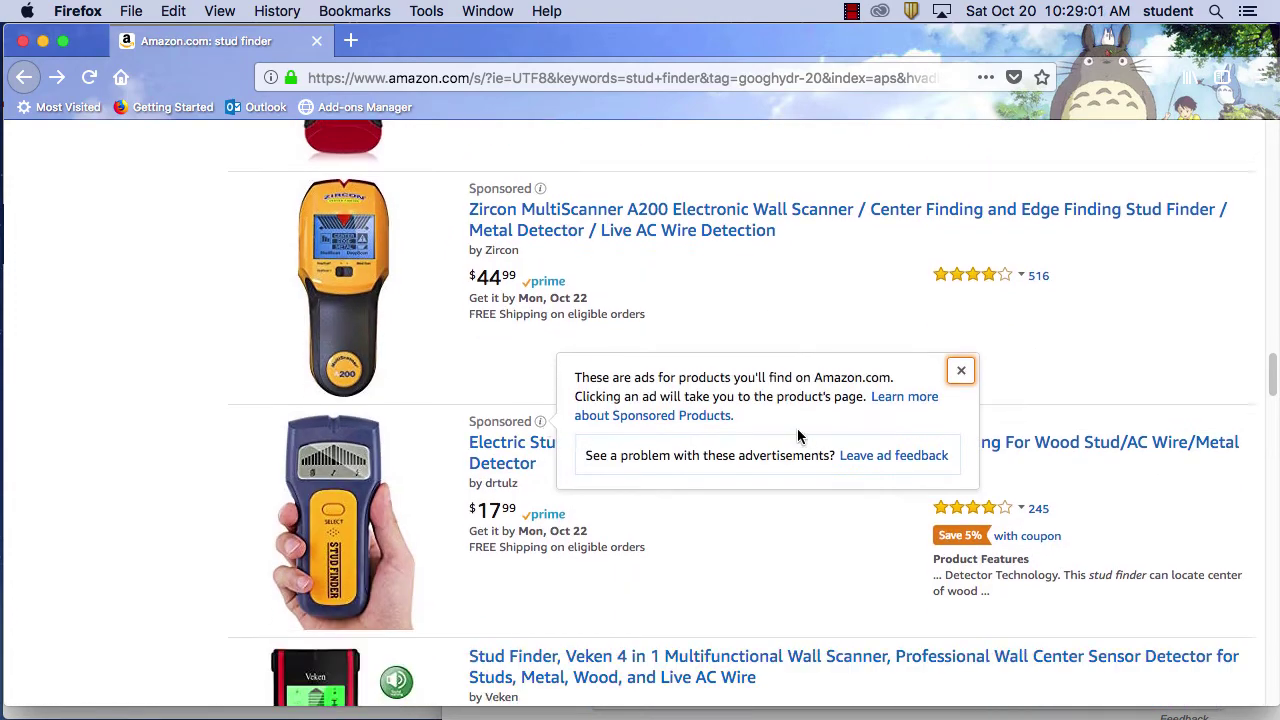
scroll(796, 438, down, 4)
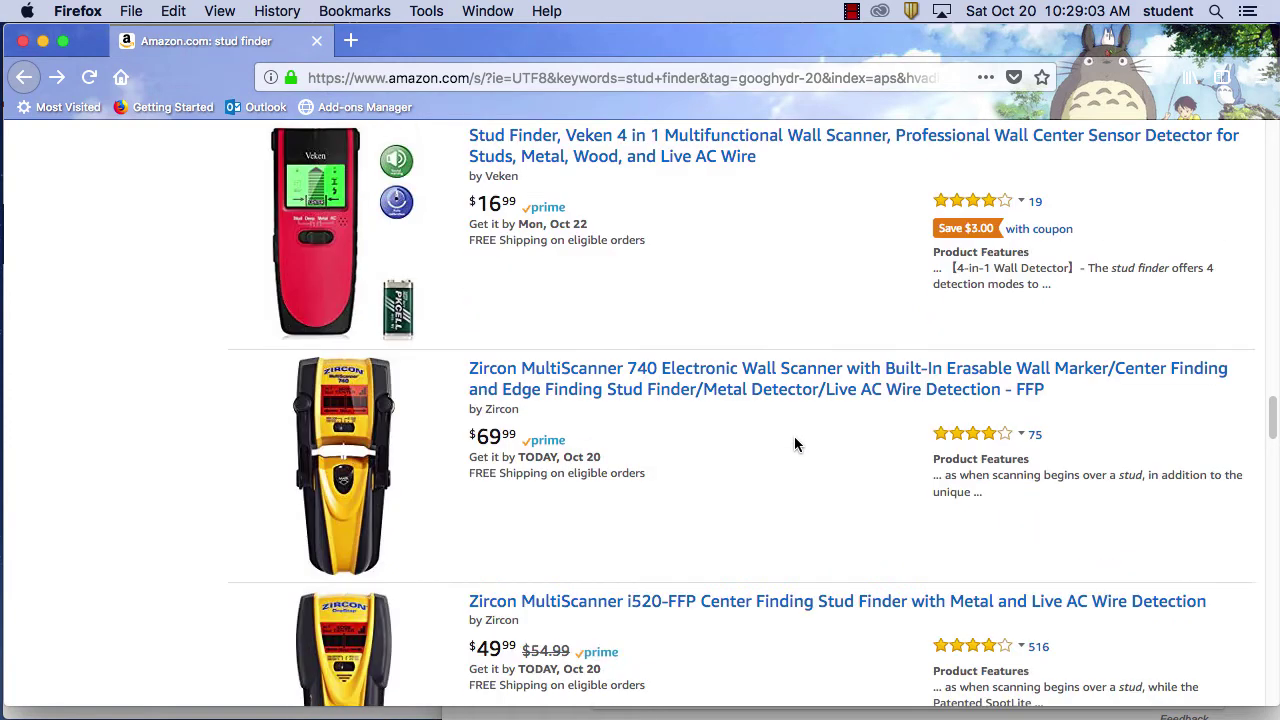
scroll(790, 440, down, 1)
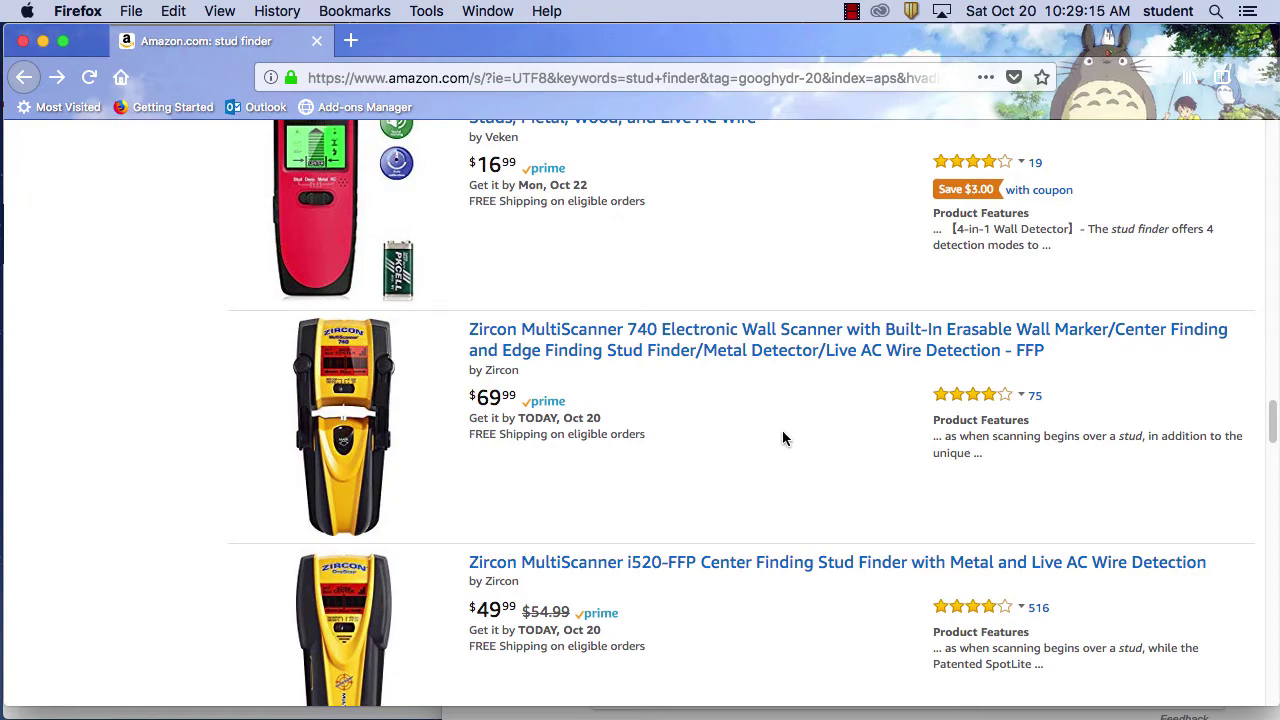
scroll(782, 438, down, 10)
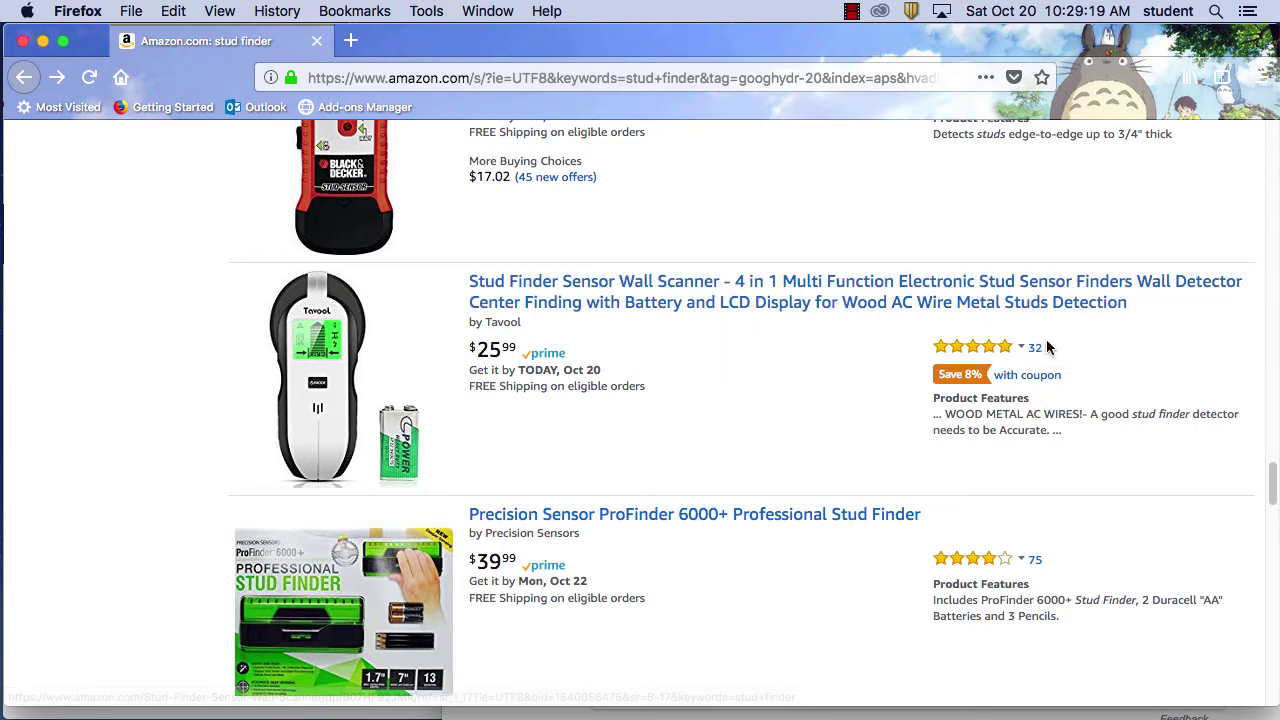
Open the $25.99 Tavool Stud Finder Sensor Wall Scanner page and browse its photos and description
click(722, 304)
scroll(616, 500, down, 5)
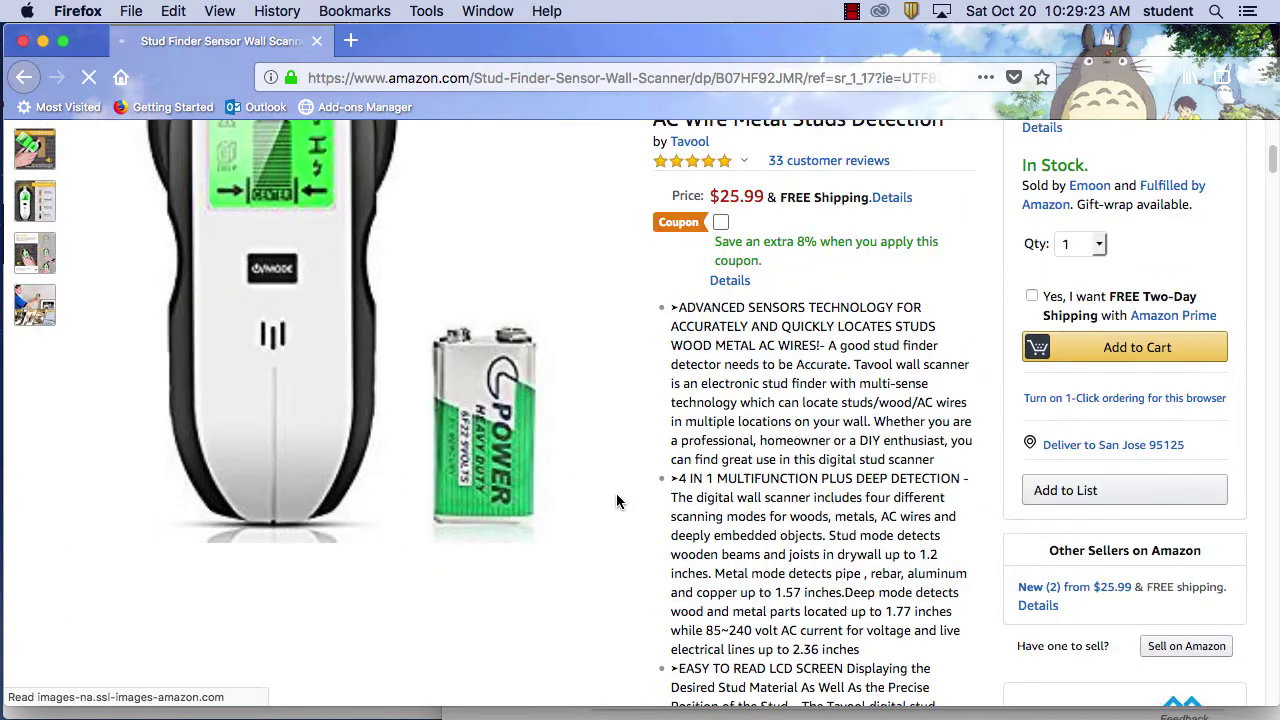
mouse_move(30, 300)
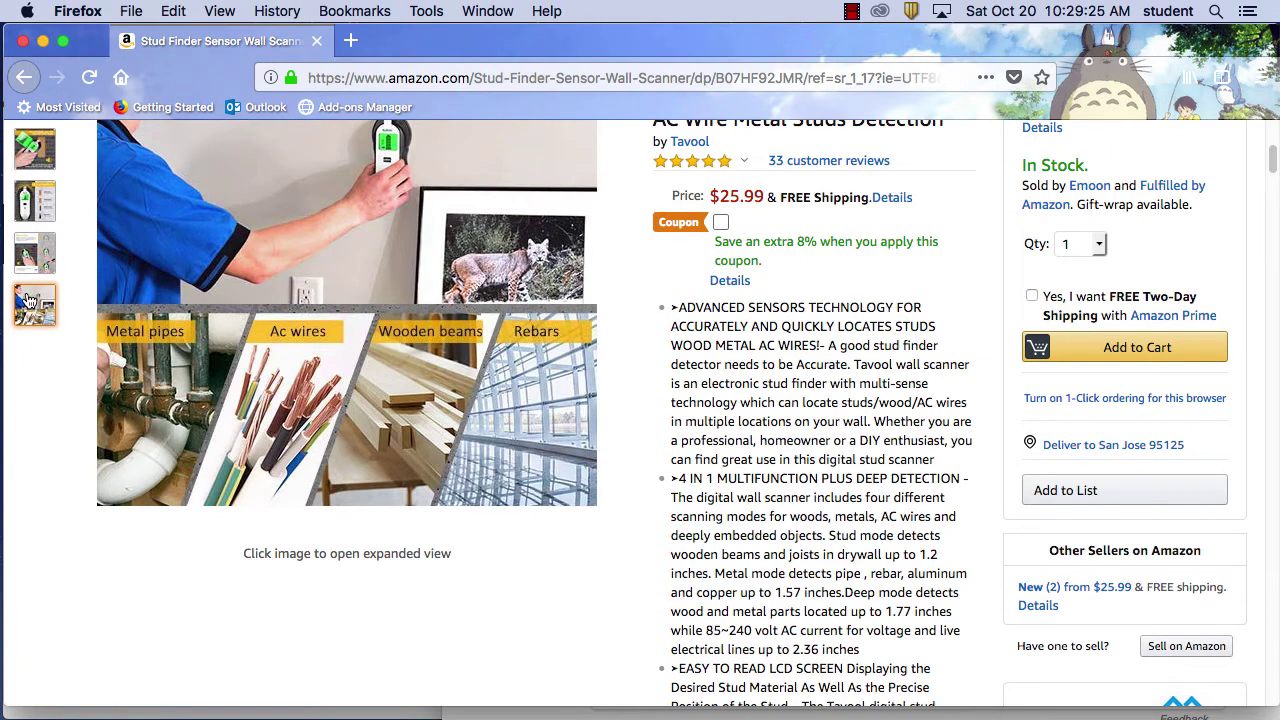
scroll(30, 300, up, 4)
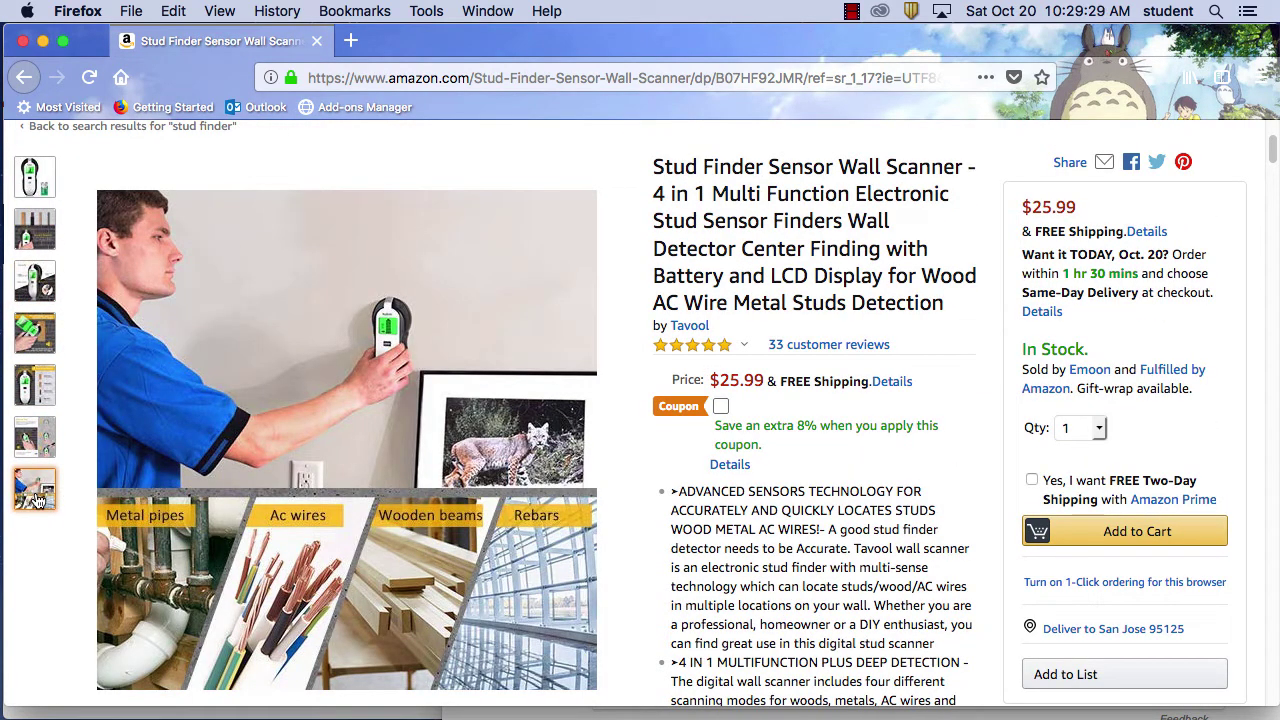
scroll(804, 525, down, 15)
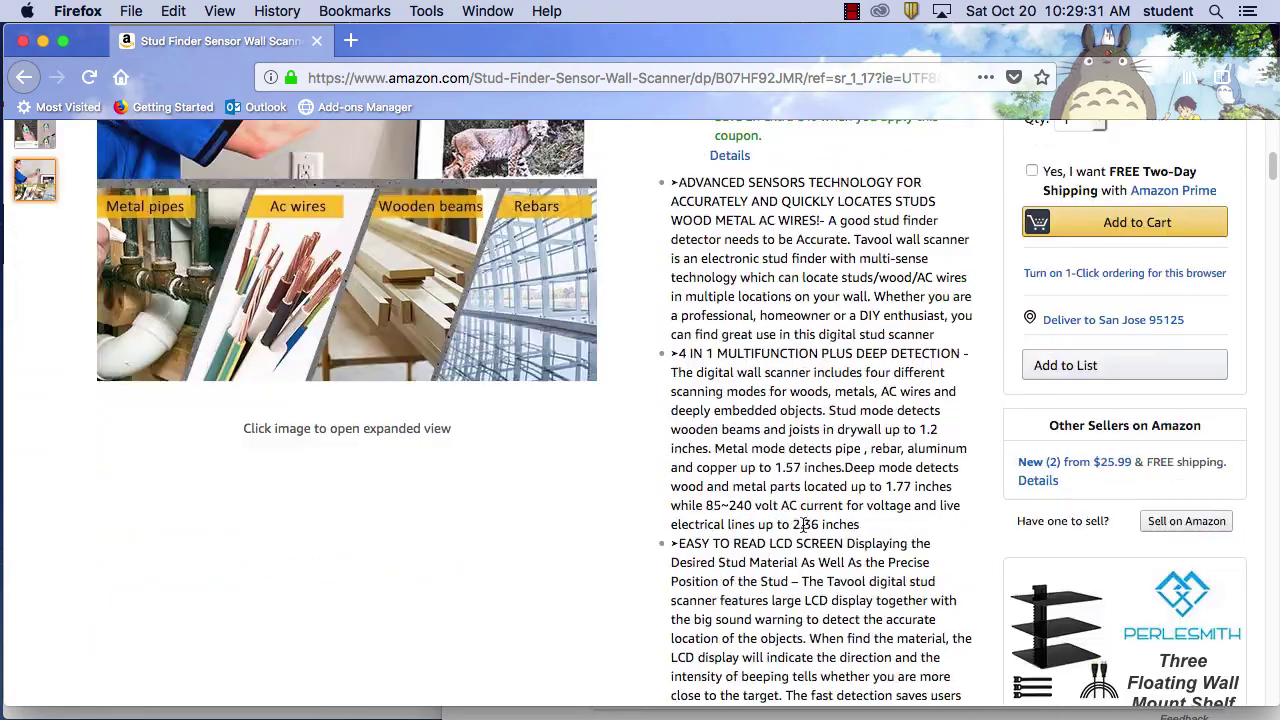
scroll(799, 531, down, 20)
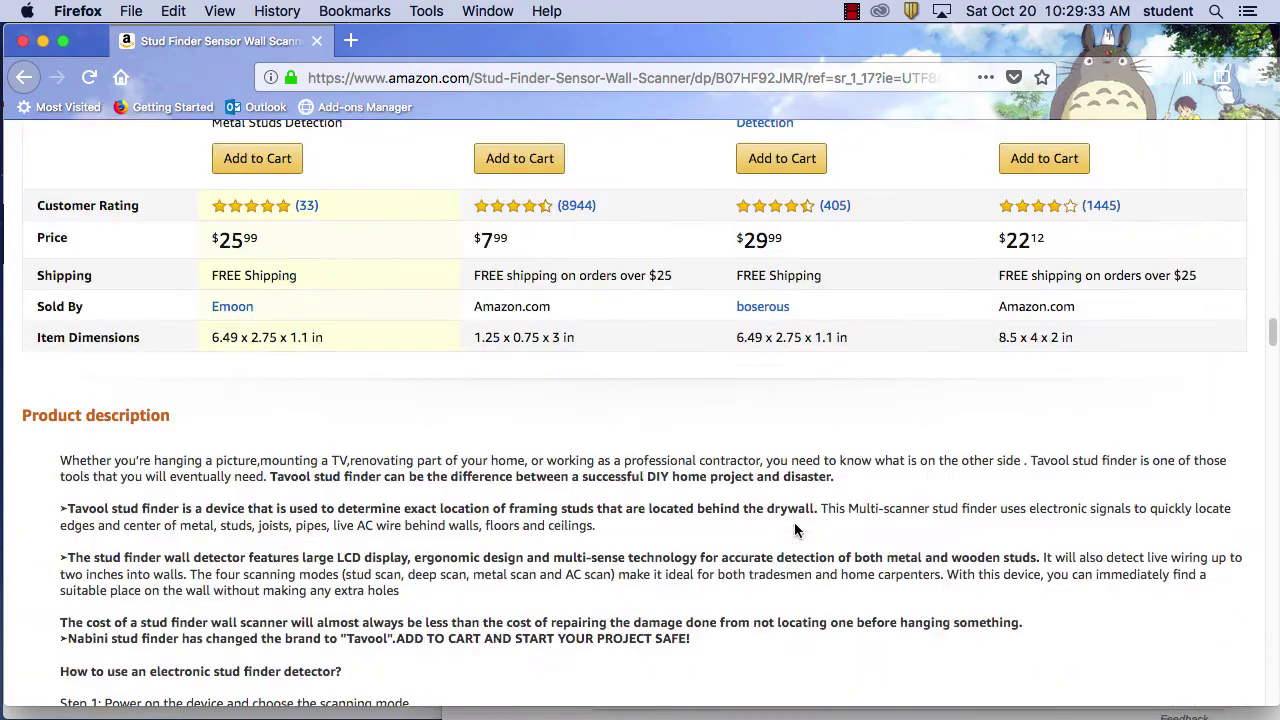
Scroll down through the Tavool stud finder's top customer reviews
scroll(794, 524, down, 12)
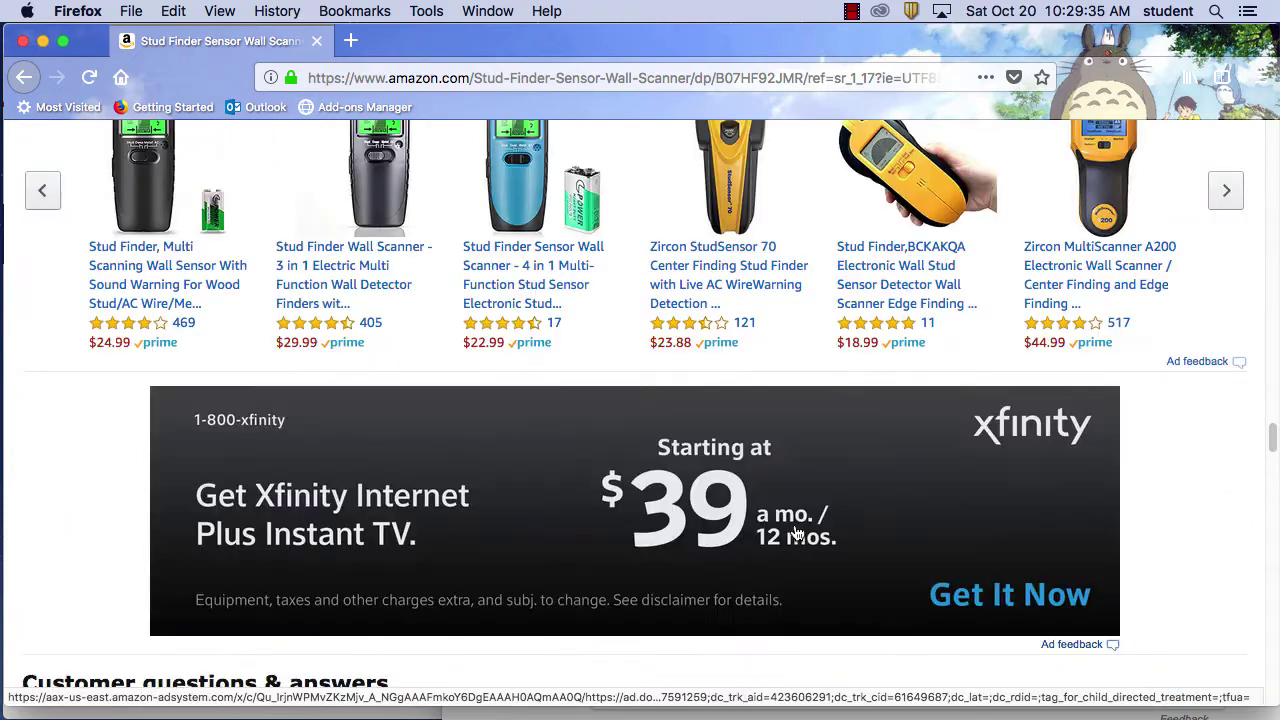
scroll(794, 524, down, 8)
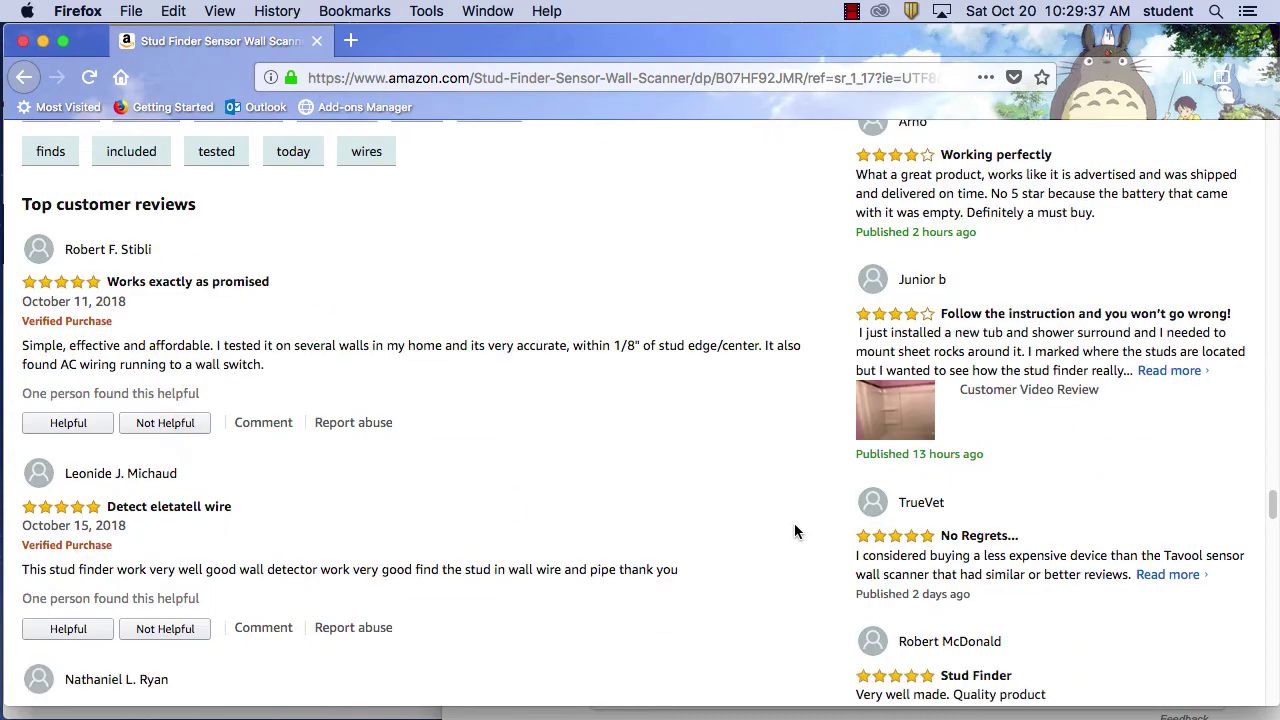
scroll(794, 523, down, 2)
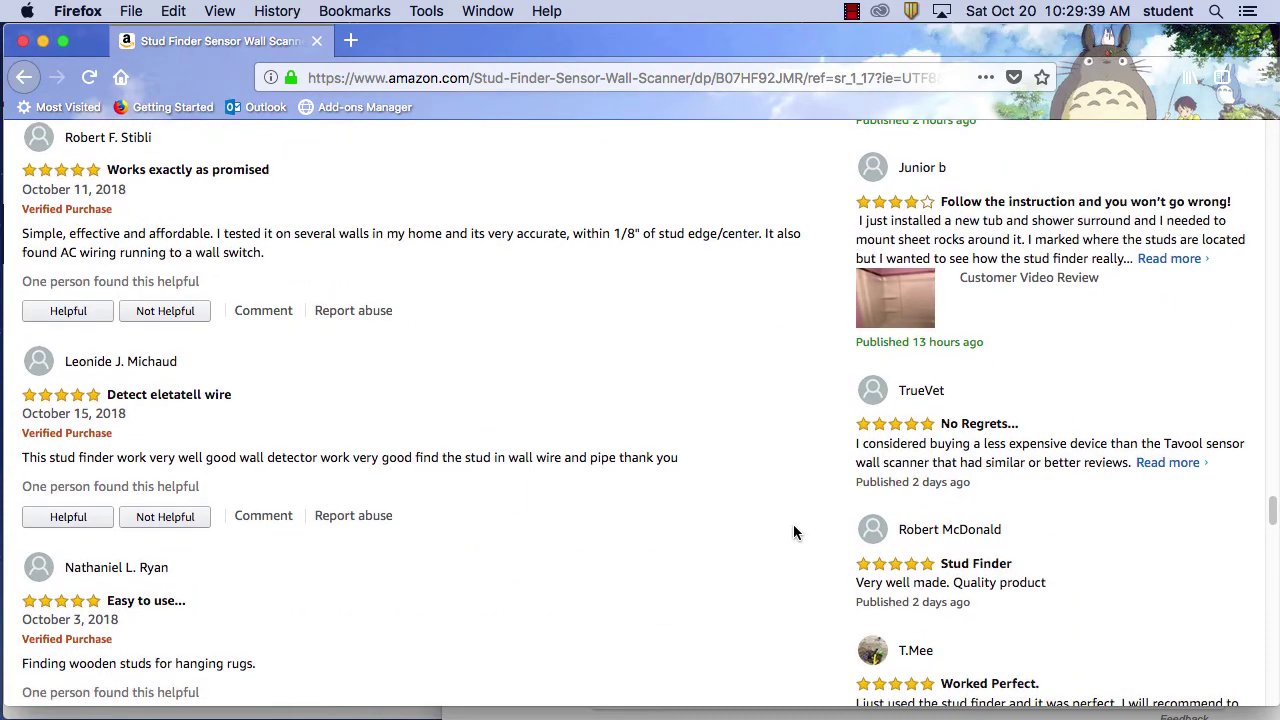
scroll(791, 533, down, 10)
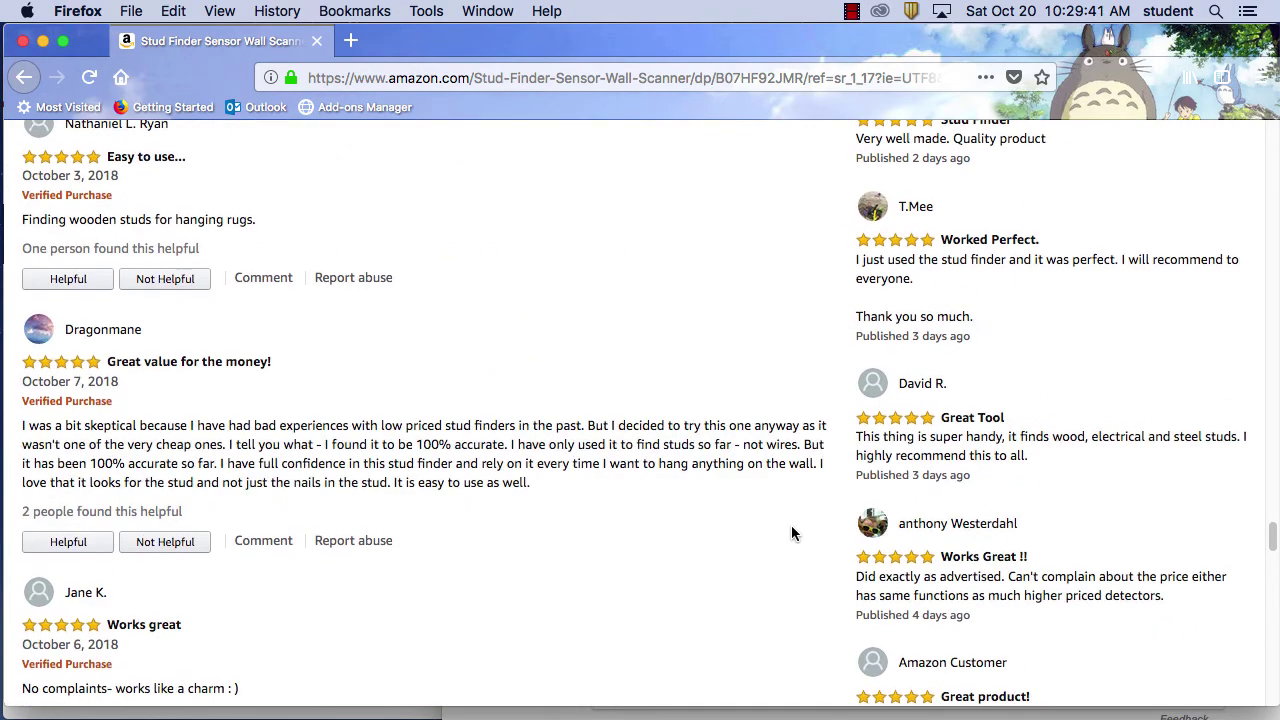
scroll(590, 410, down, 4)
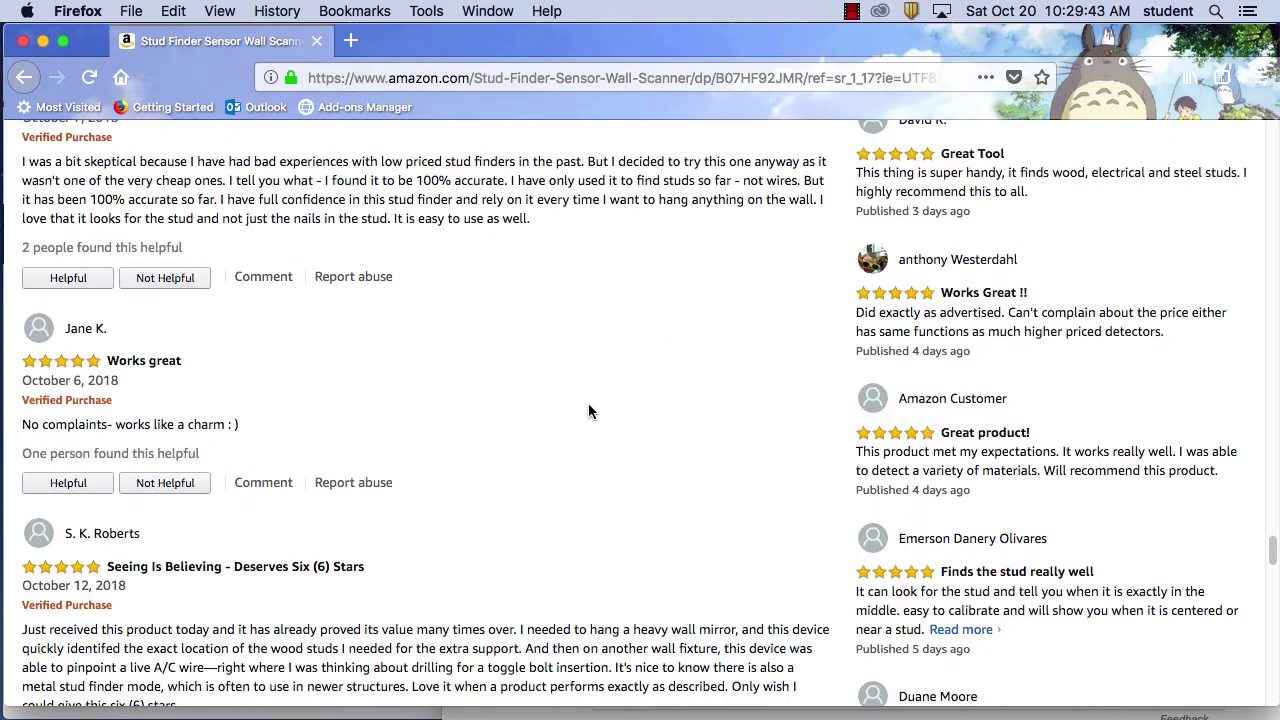
scroll(588, 410, down, 8)
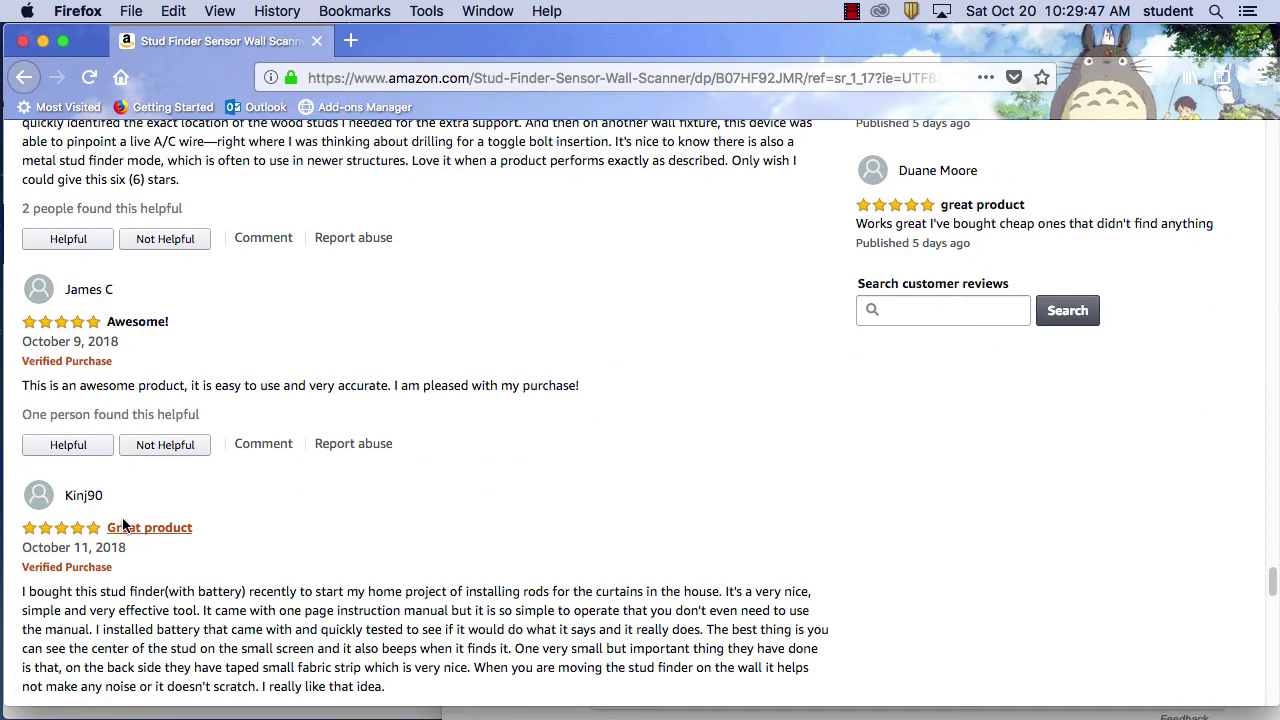
scroll(553, 385, up, 13)
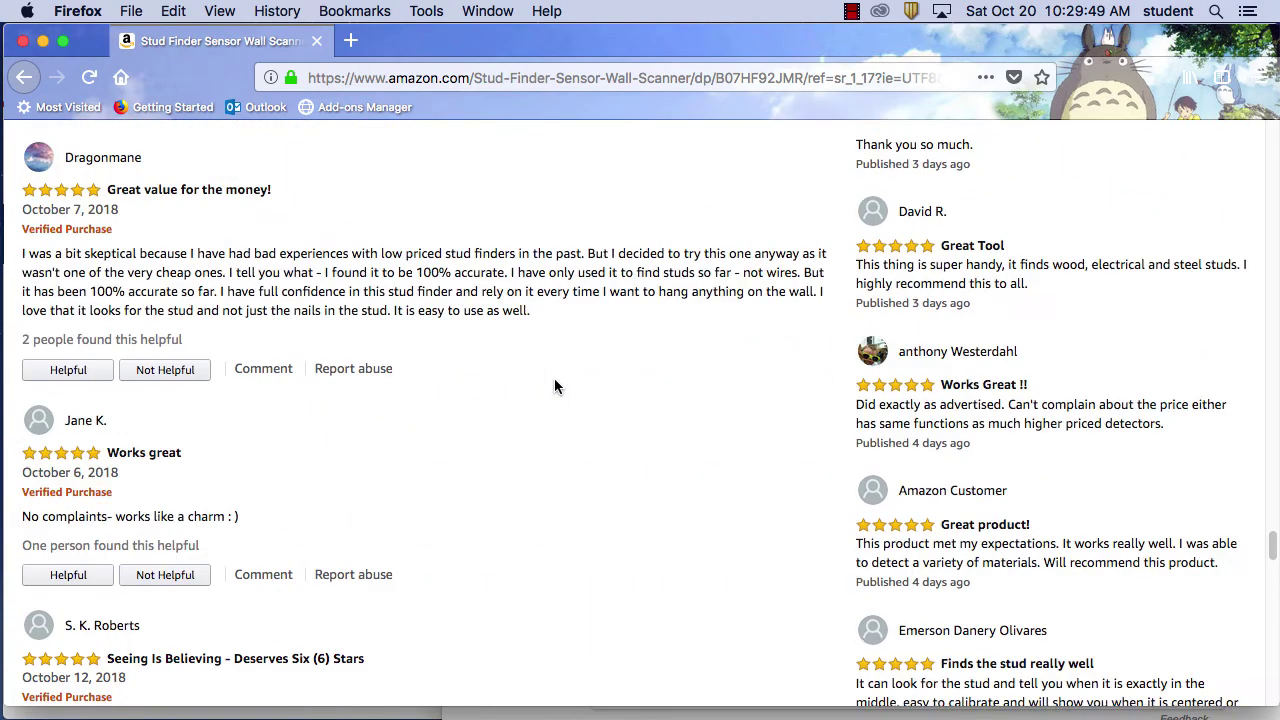
scroll(554, 386, up, 20)
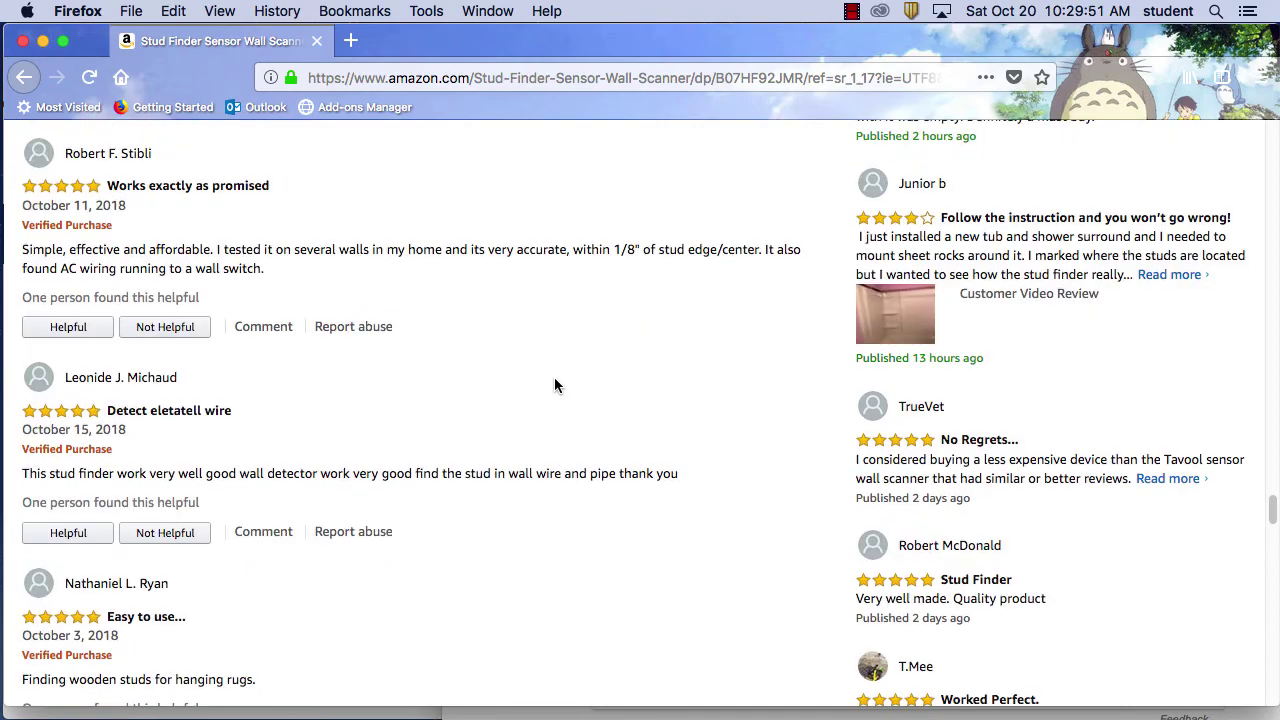
Read the most recent reviews, then scroll back up to the $25.99 In Stock overview
scroll(556, 385, down, 10)
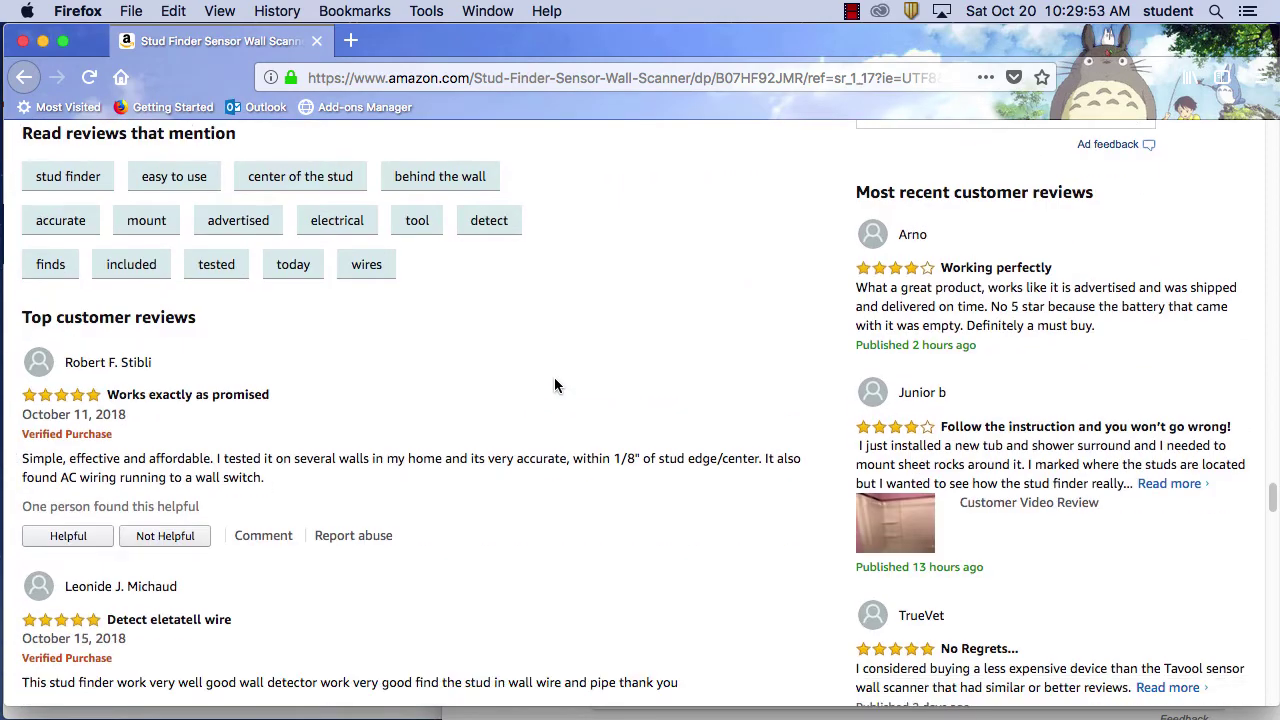
scroll(554, 385, down, 2)
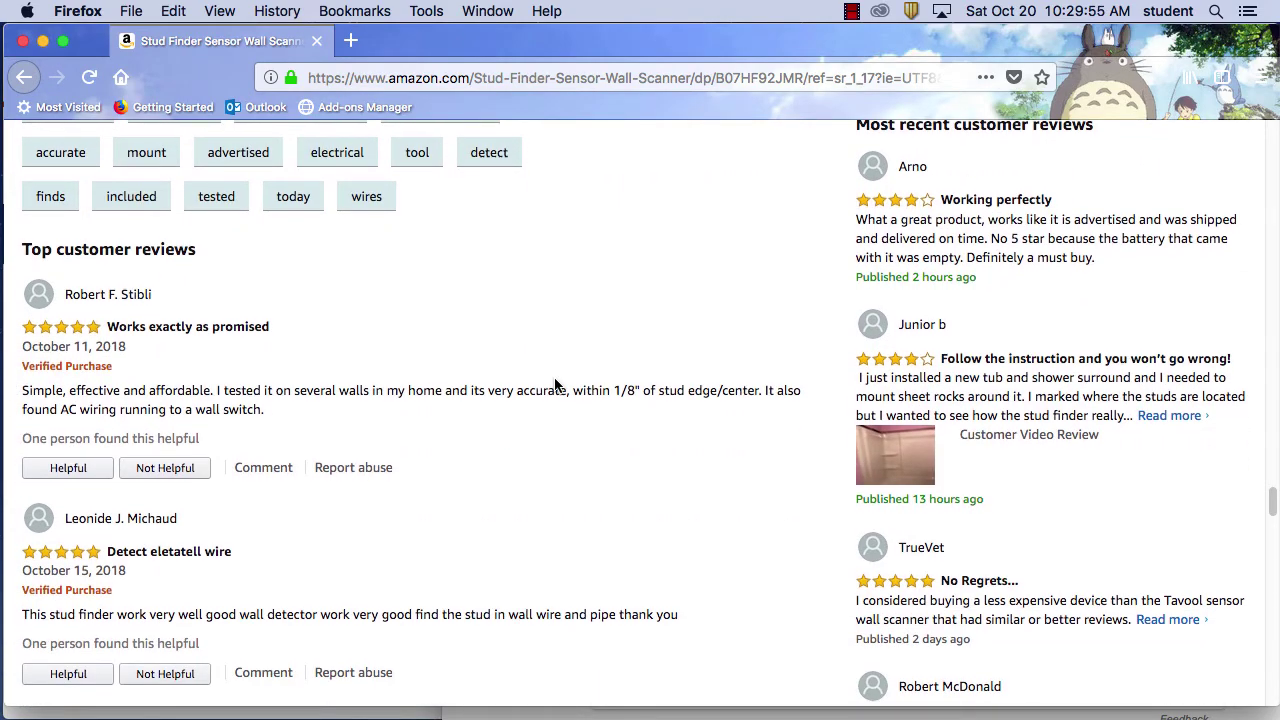
scroll(554, 385, down, 3)
scroll(554, 380, down, 15)
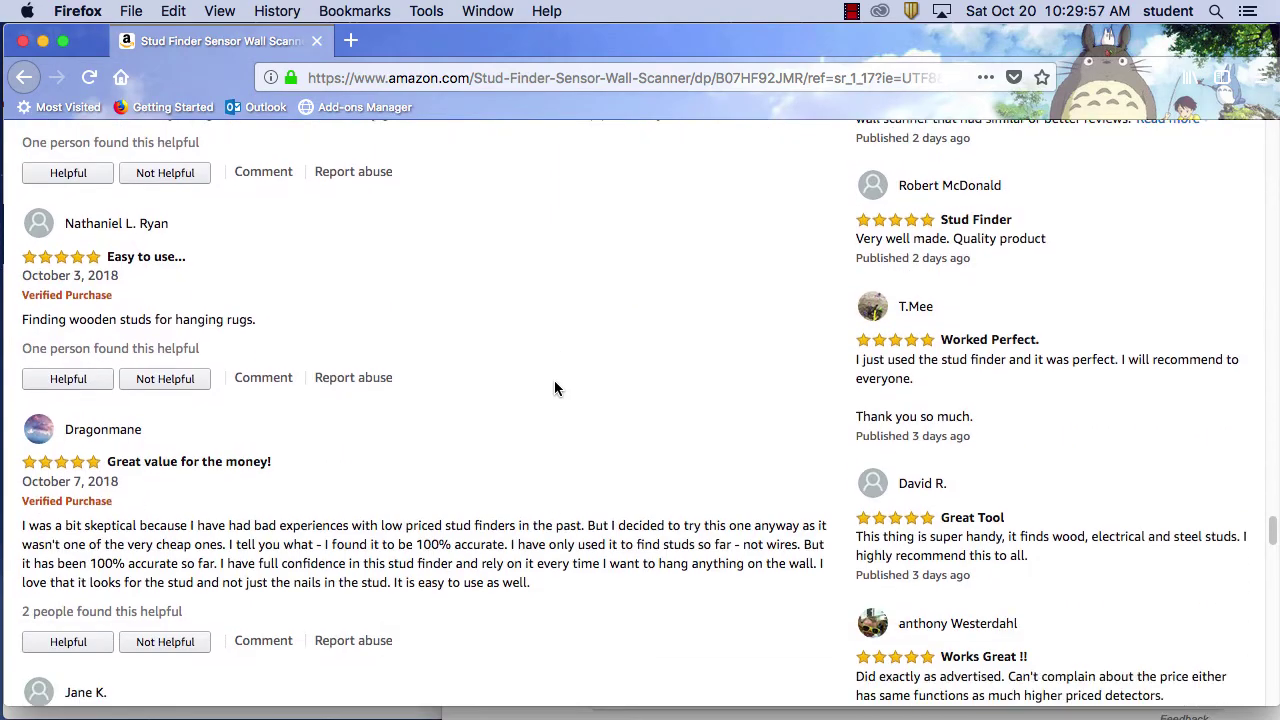
scroll(553, 381, down, 16)
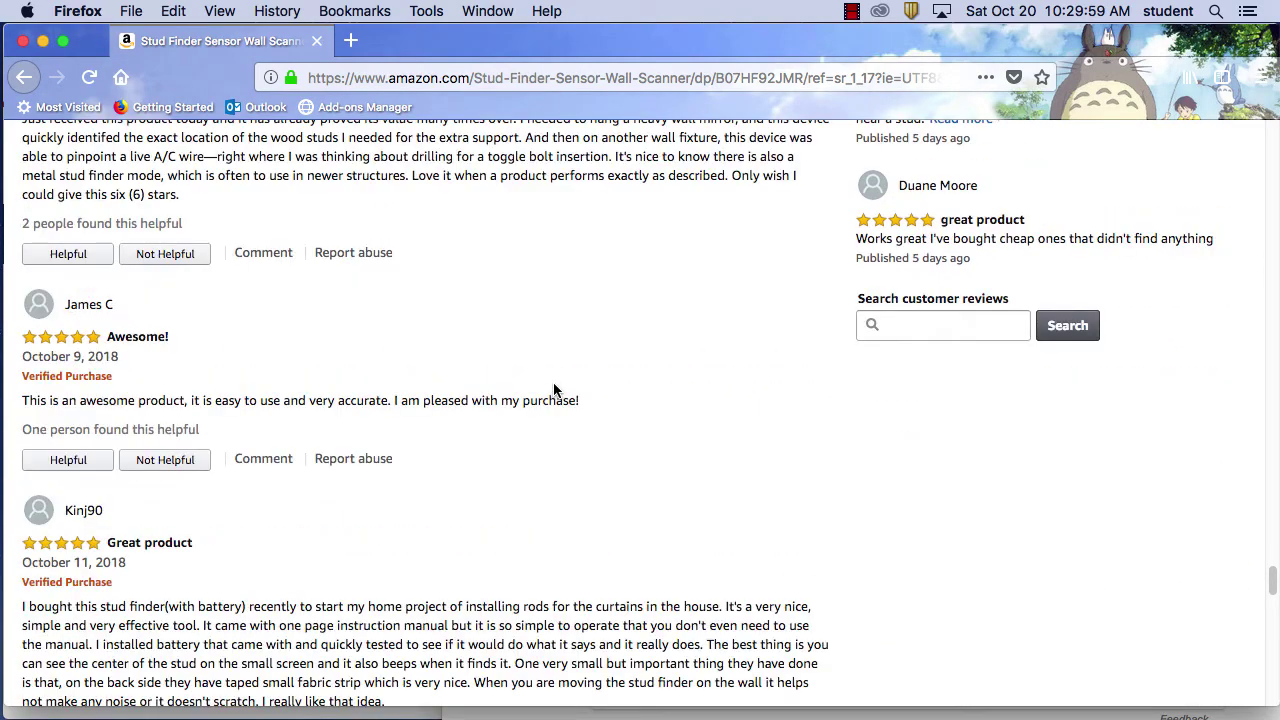
scroll(554, 385, up, 8)
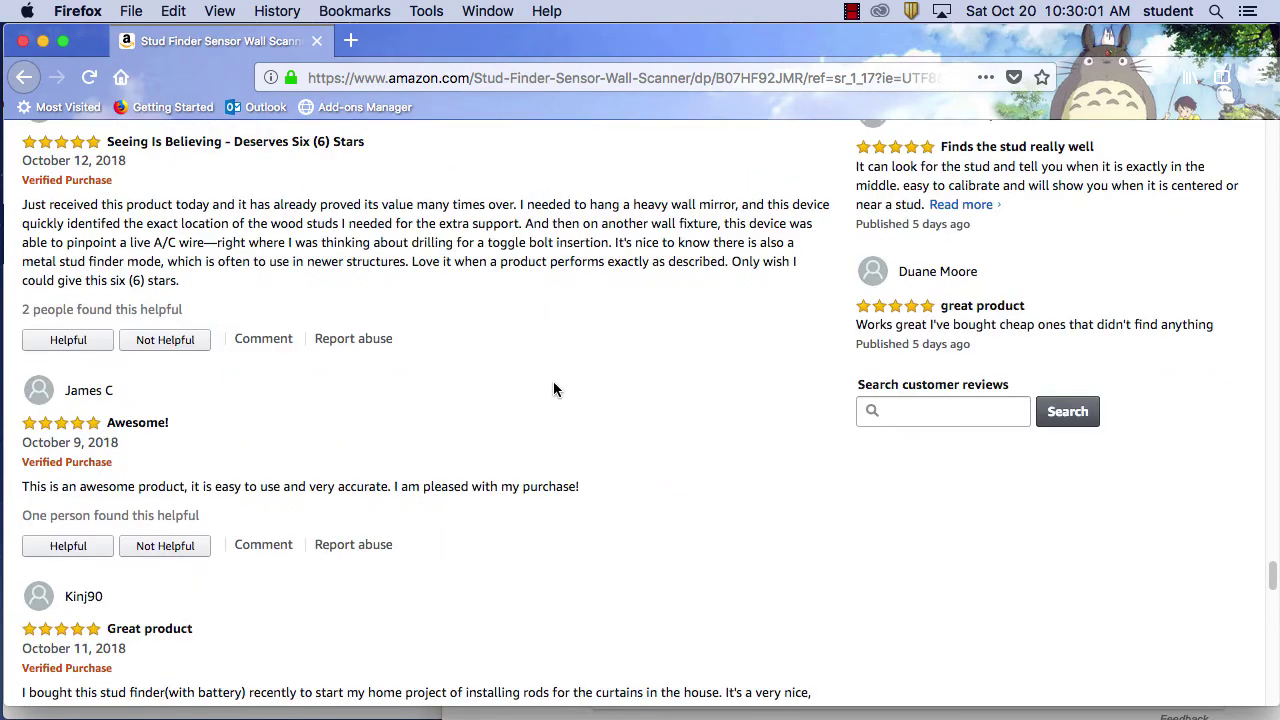
scroll(553, 381, up, 10)
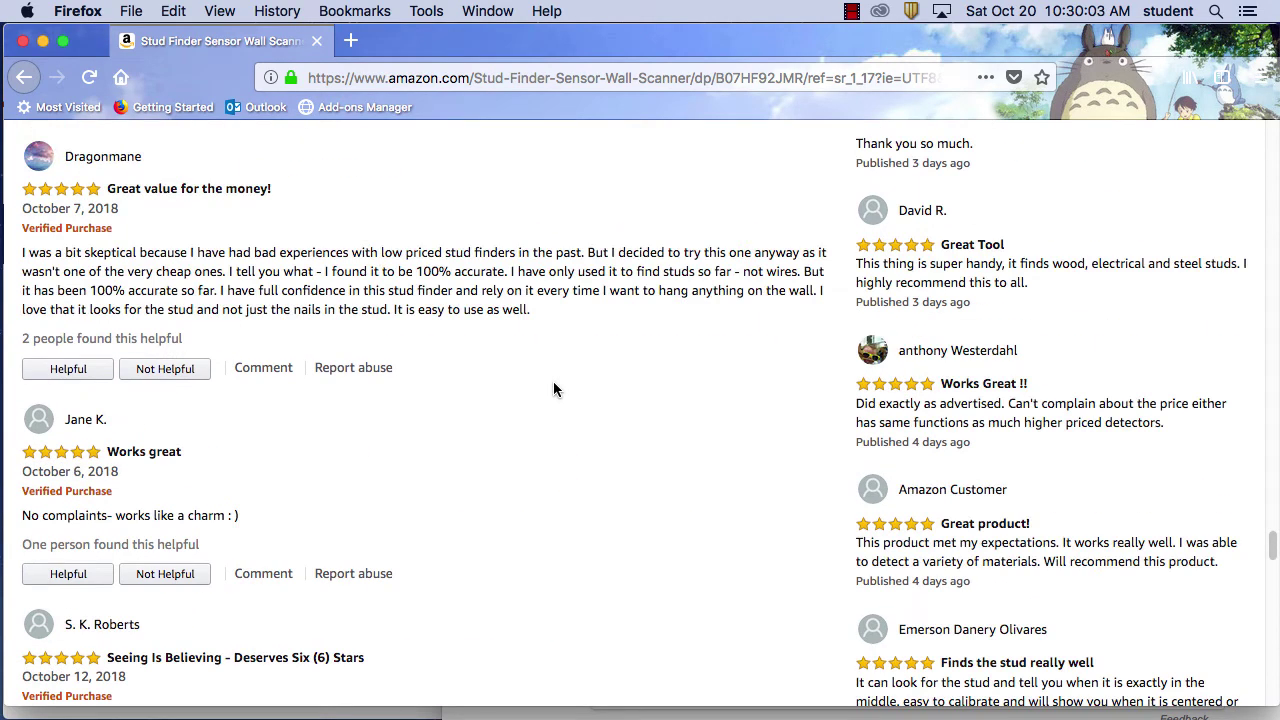
scroll(553, 388, up, 3)
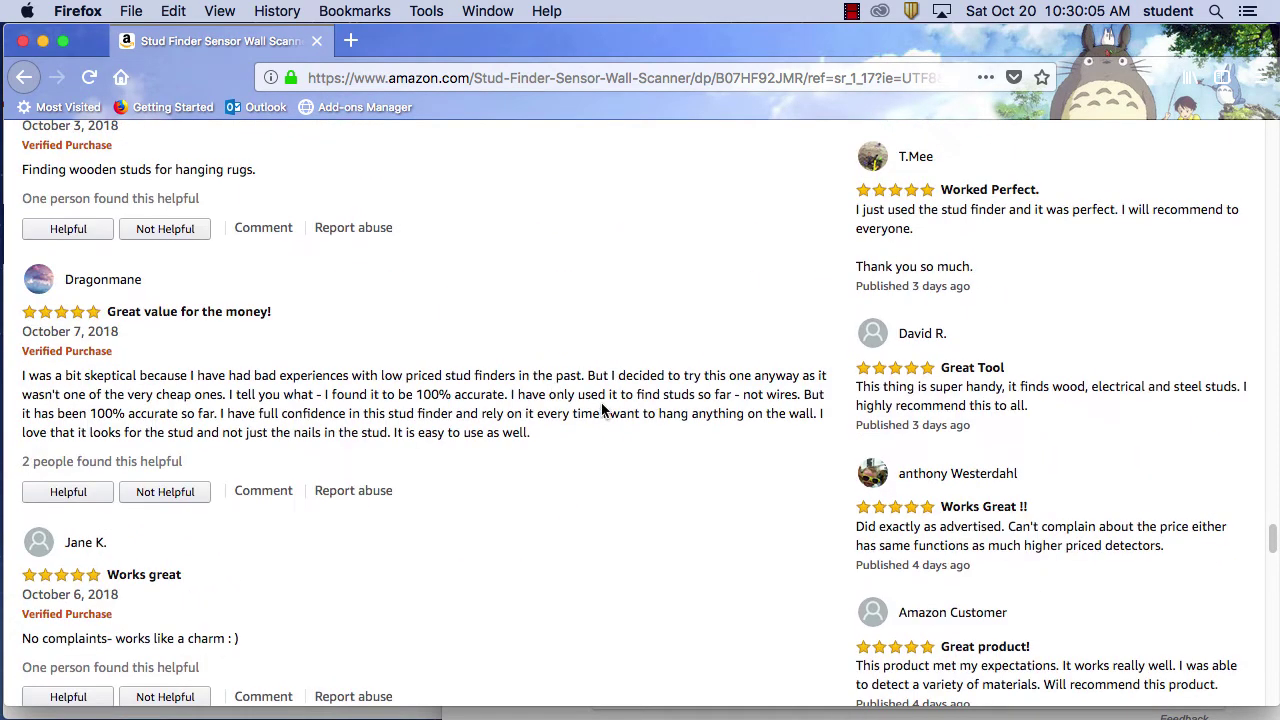
scroll(597, 396, up, 20)
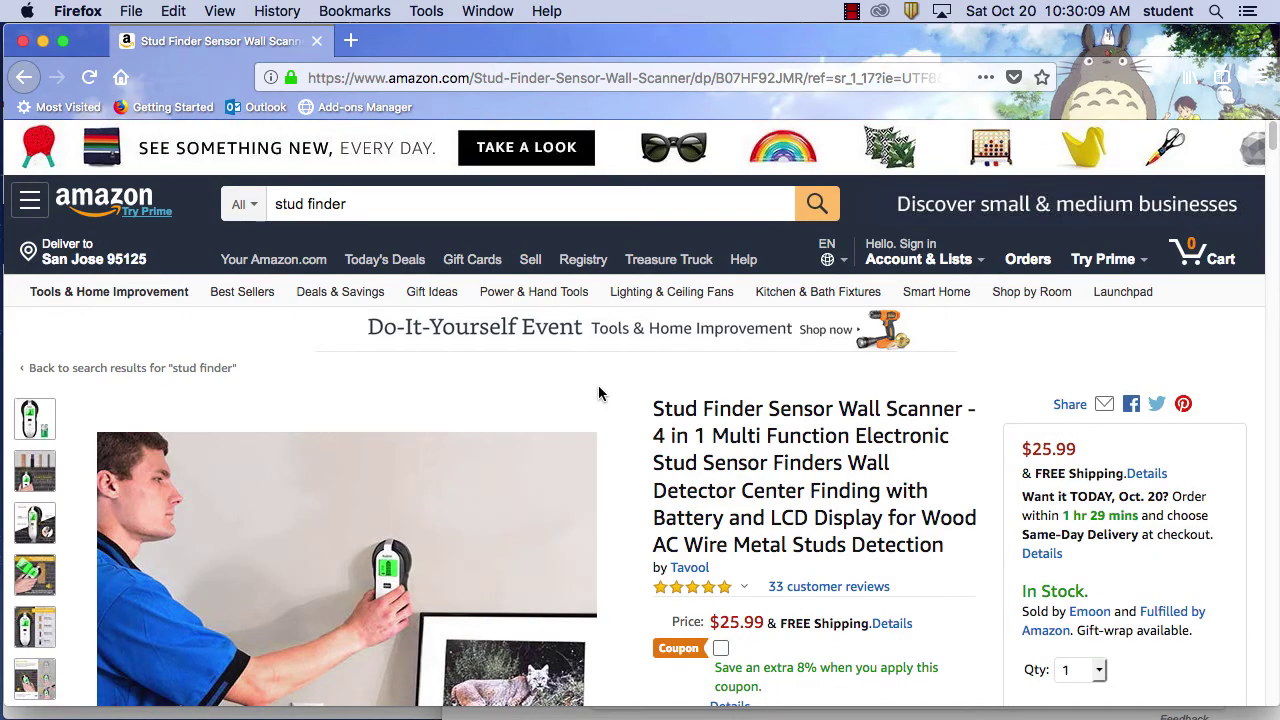
Preview the Tavool stud finder's product photos, then return to Amazon's stud finder results
mouse_move(18, 572)
scroll(300, 520, down, 2)
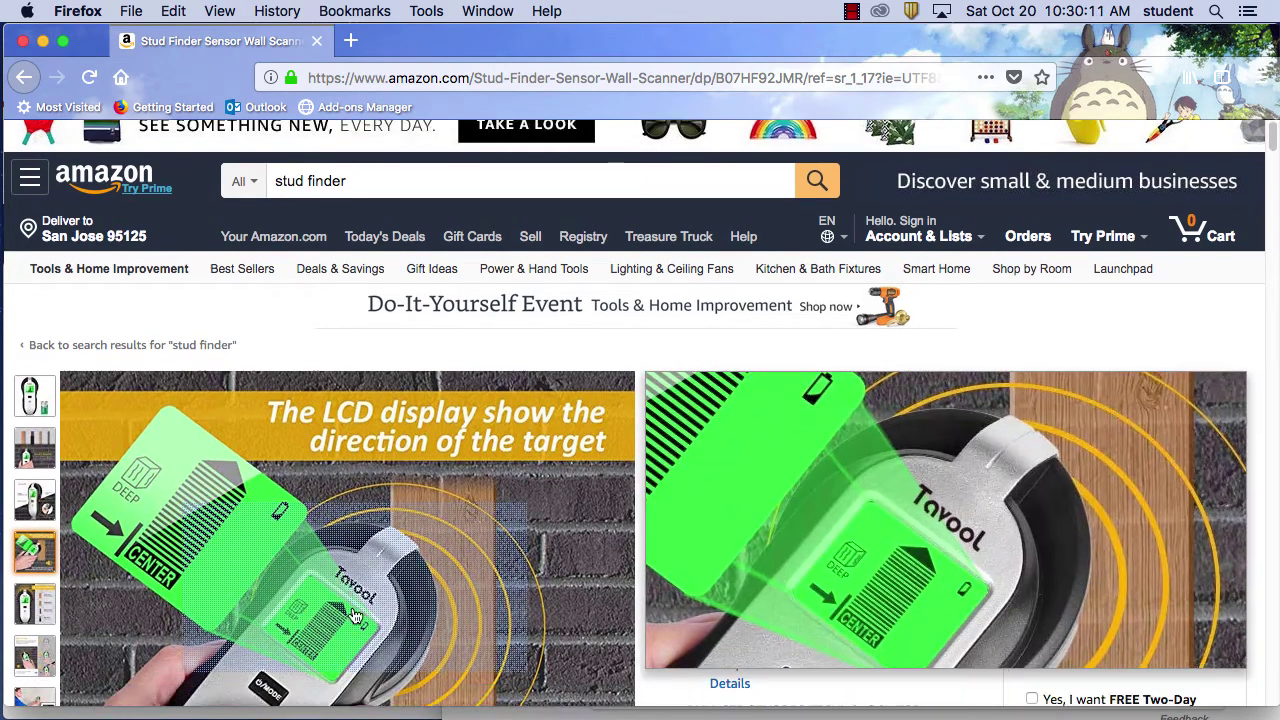
mouse_move(443, 508)
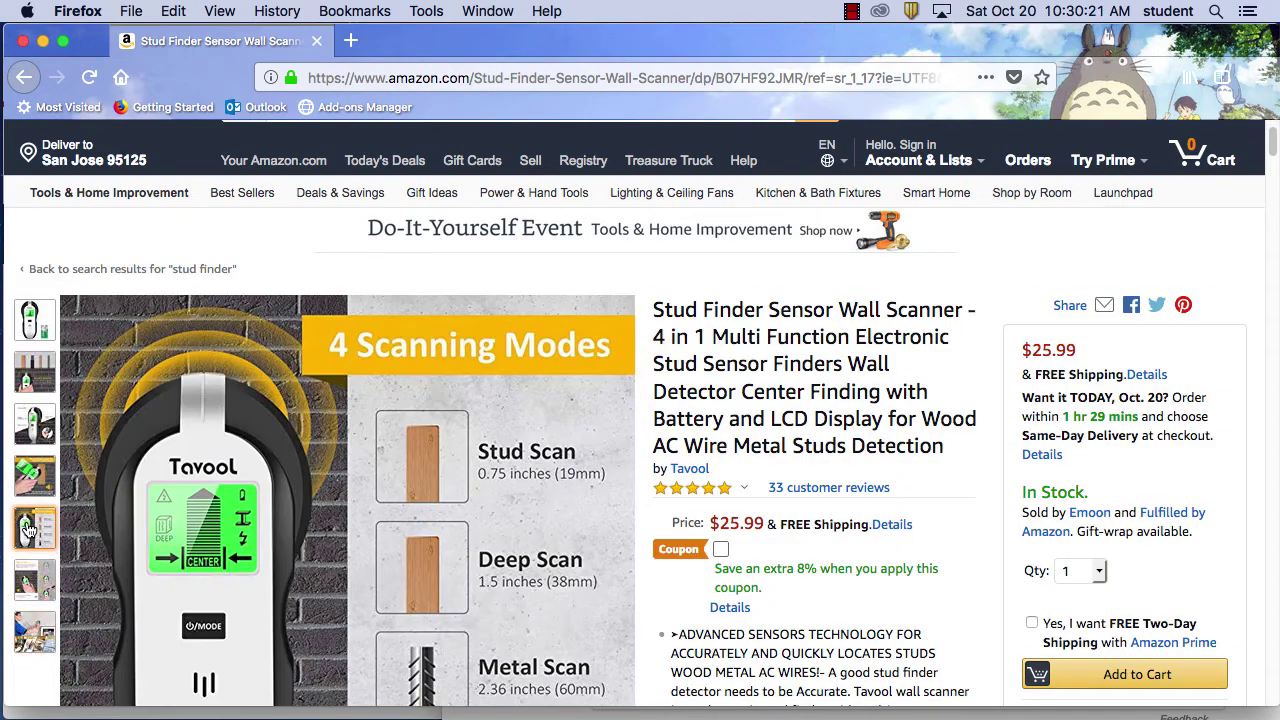
mouse_move(33, 484)
mouse_move(45, 379)
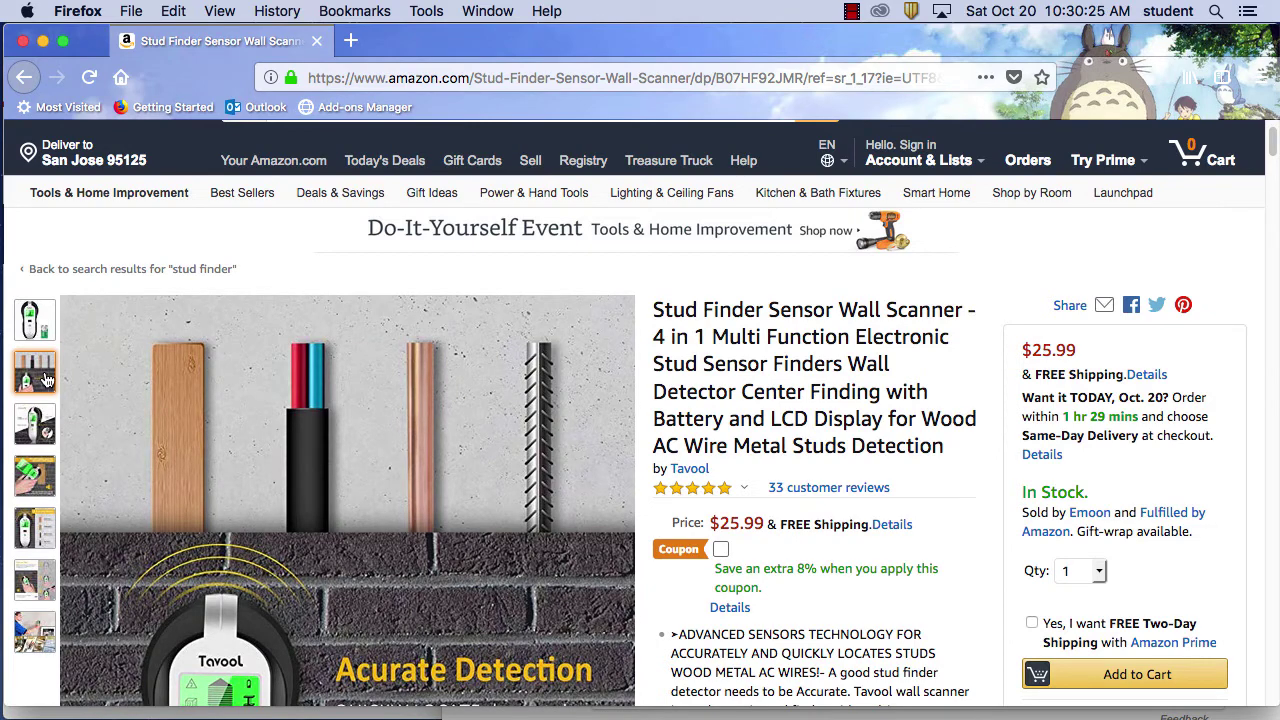
click(23, 78)
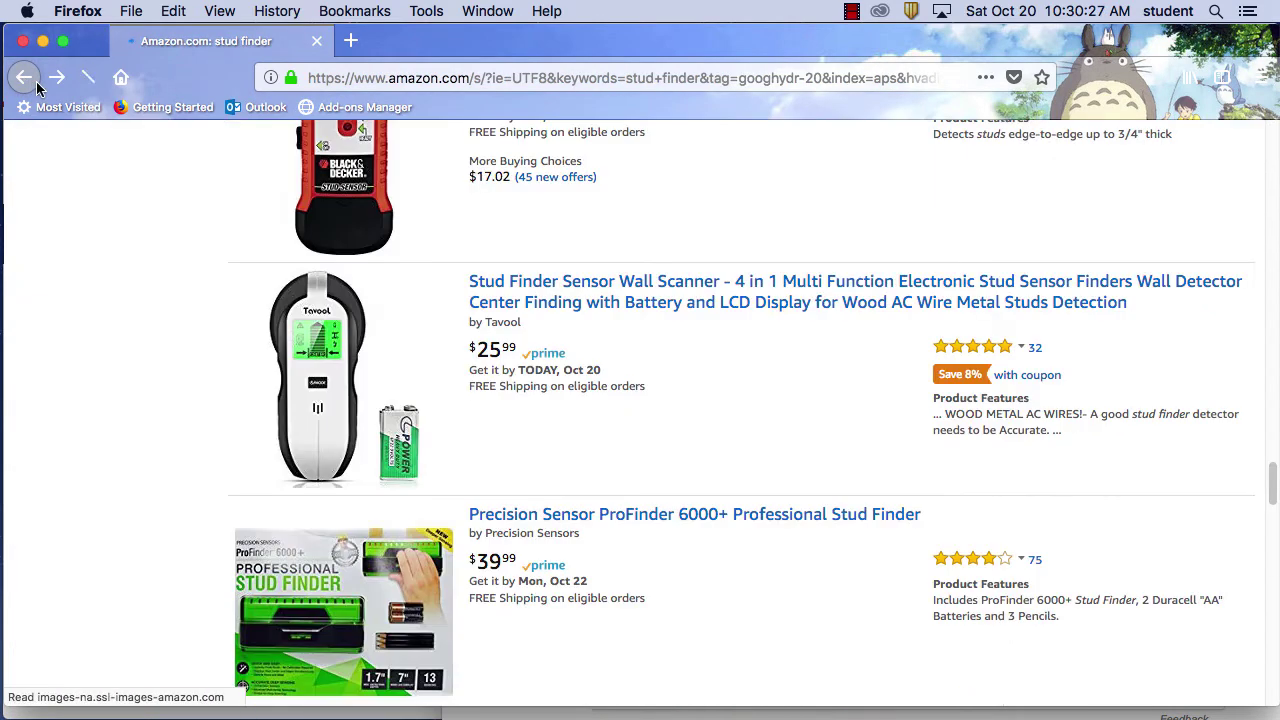
Go back to Google's 'stud finder' results and skim the top listings
click(23, 80)
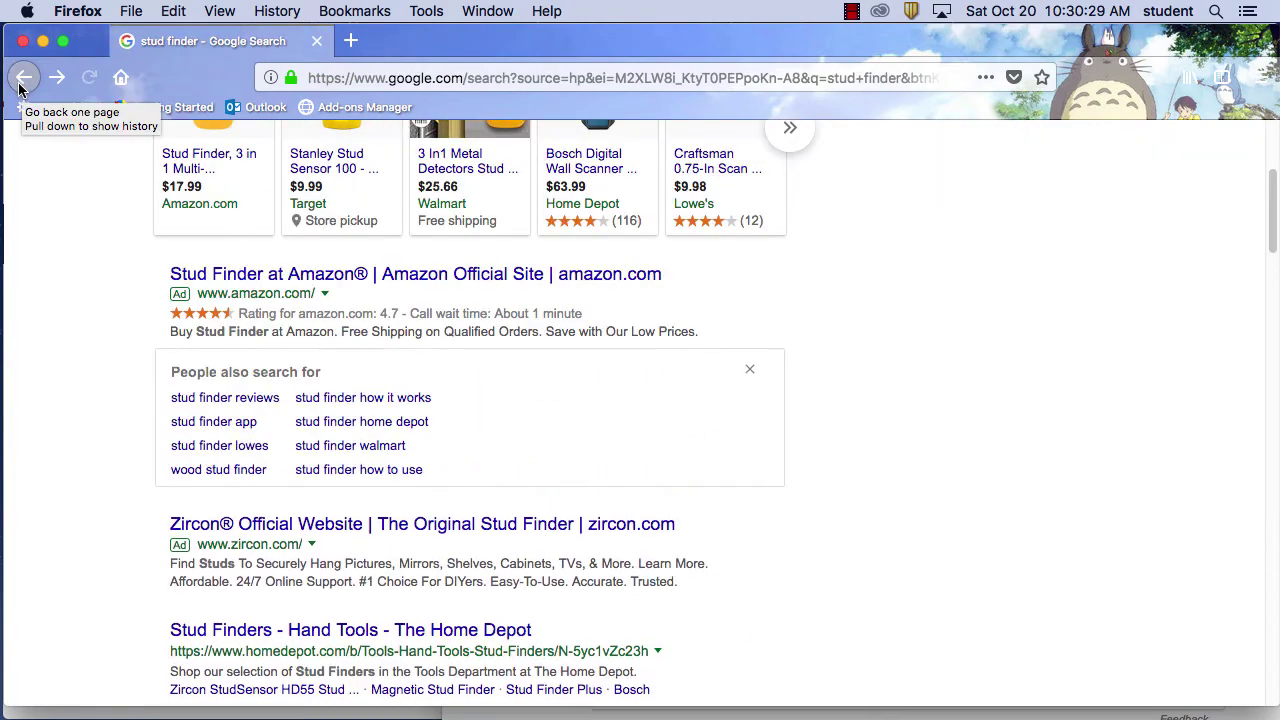
scroll(972, 430, down, 5)
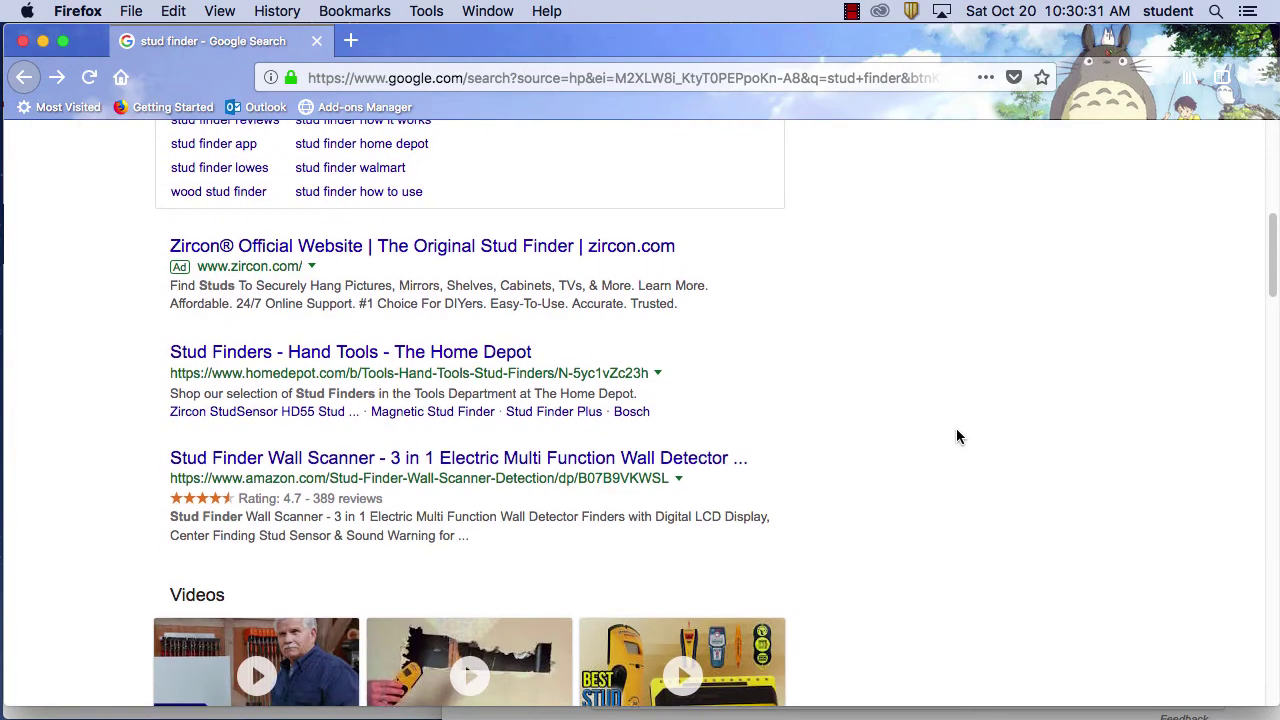
scroll(959, 429, down, 10)
scroll(958, 435, up, 9)
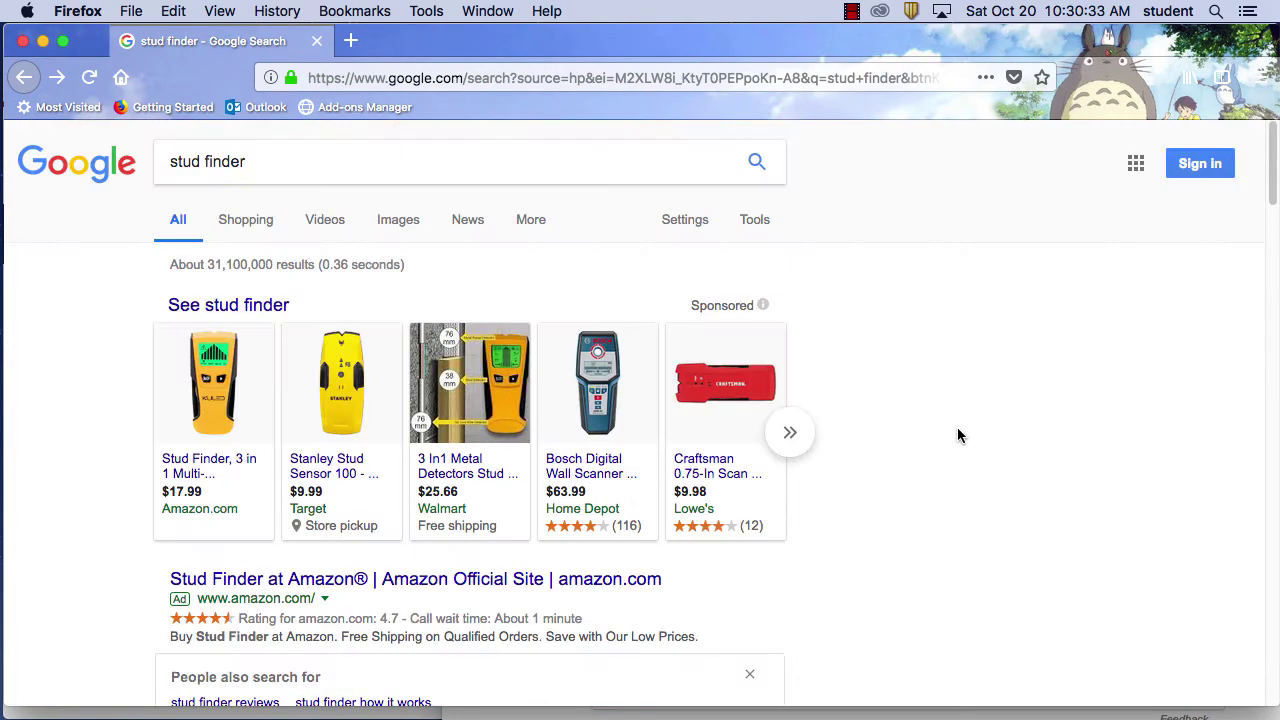
scroll(957, 435, down, 12)
scroll(957, 435, up, 4)
Scroll down to related searches like 'stud finder reviews' and 'stud finder home depot'
scroll(958, 433, down, 7)
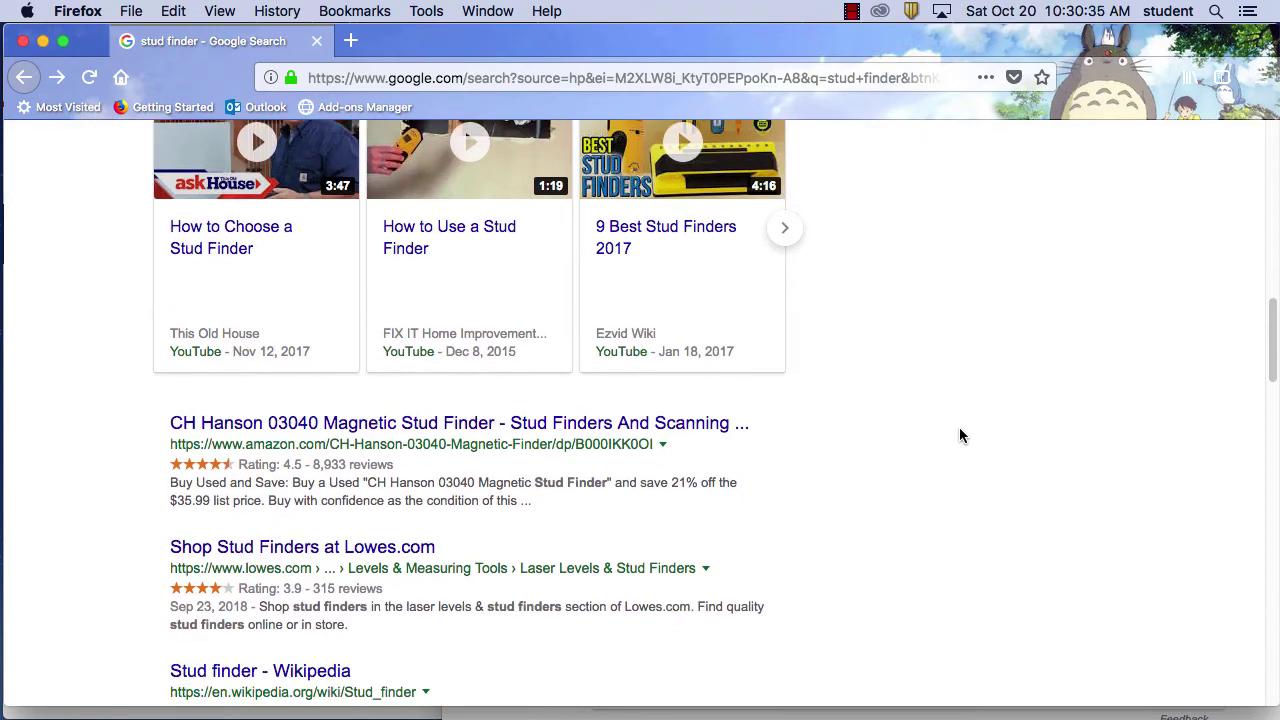
scroll(961, 435, down, 8)
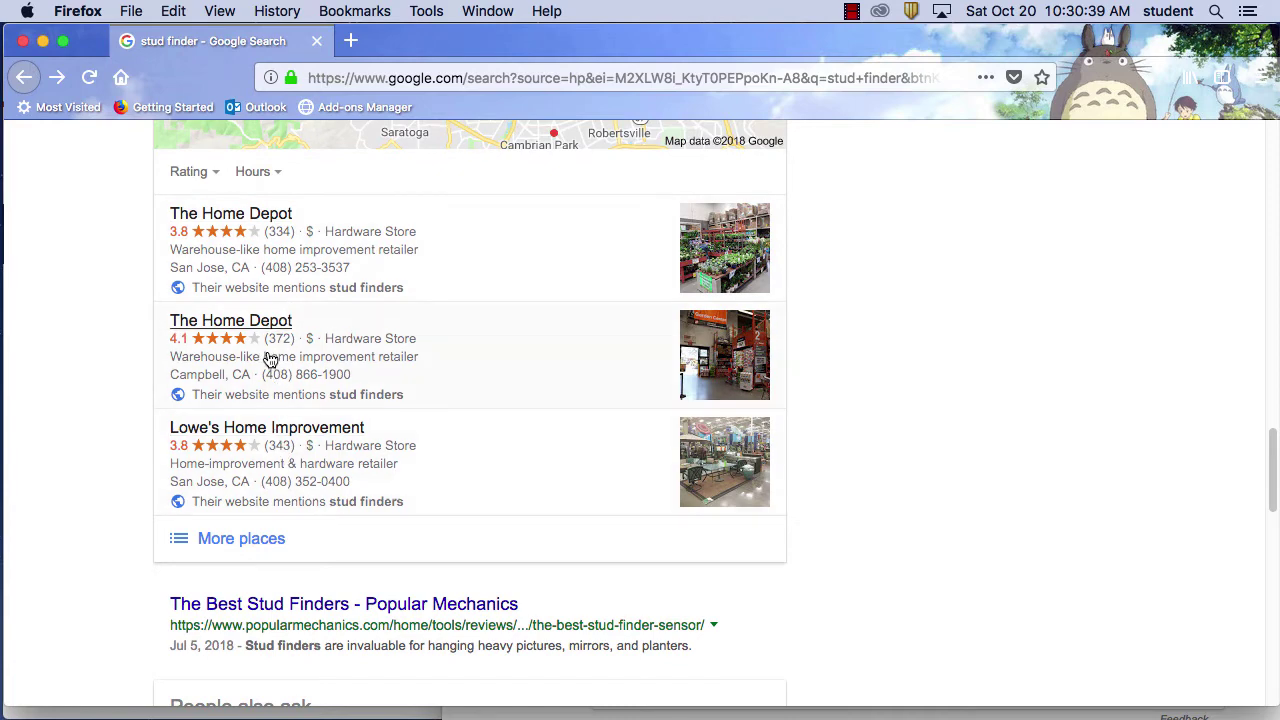
scroll(840, 490, down, 3)
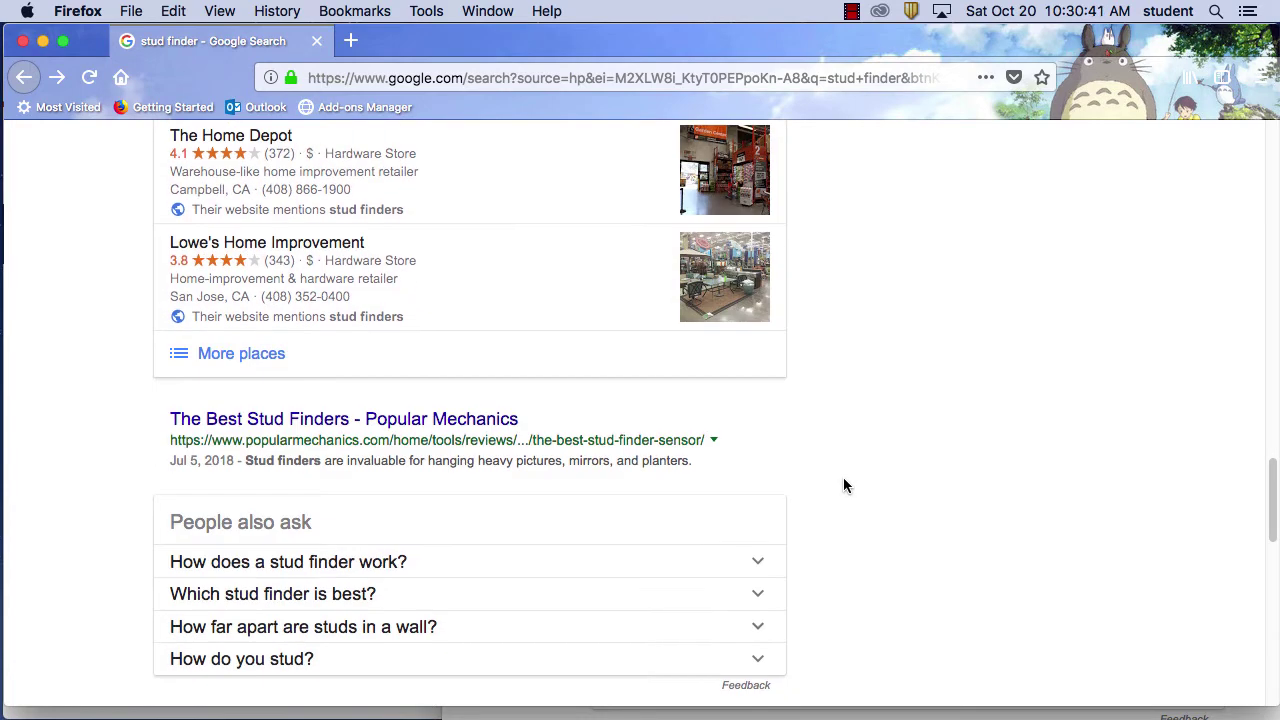
scroll(843, 480, down, 4)
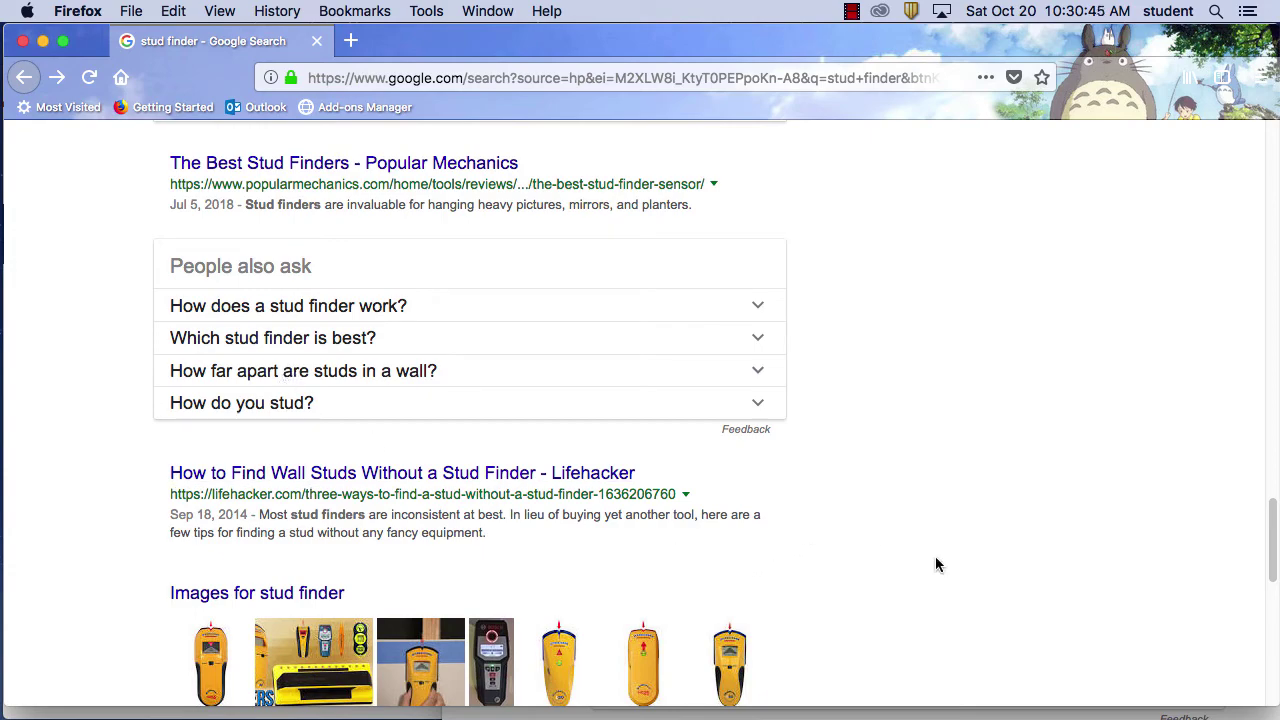
scroll(927, 562, down, 1)
scroll(928, 553, down, 8)
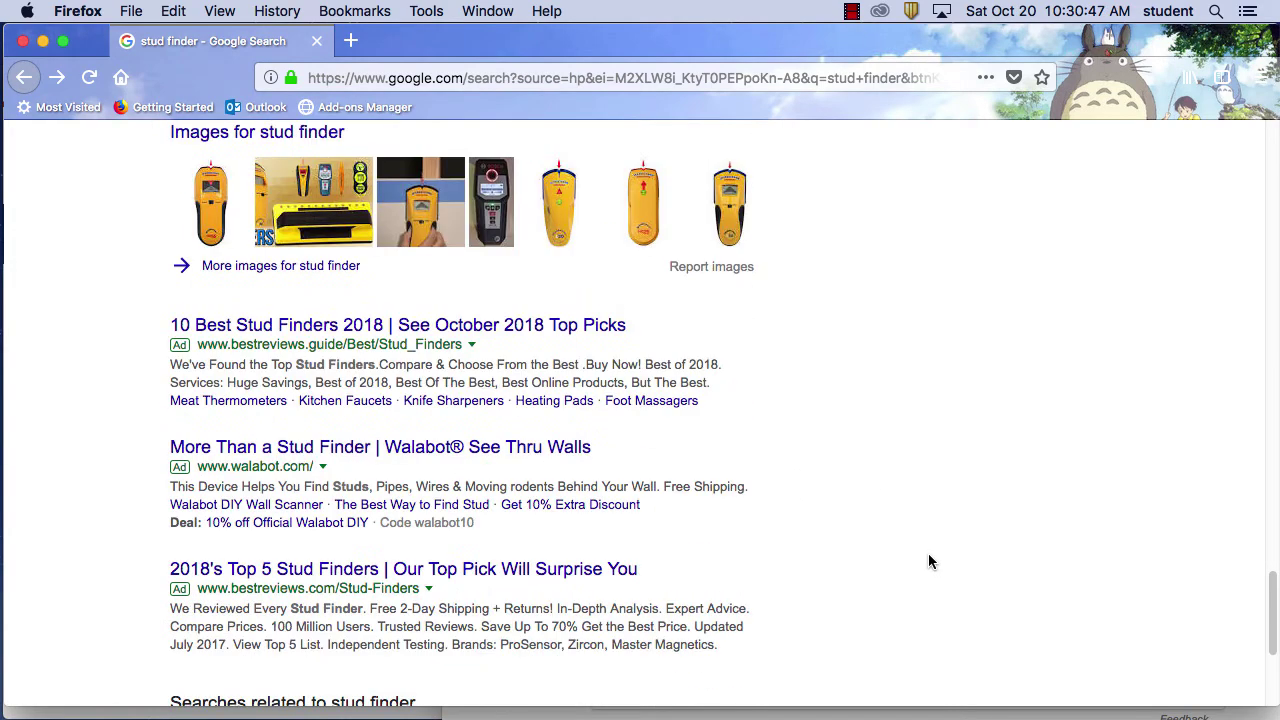
scroll(928, 561, down, 1)
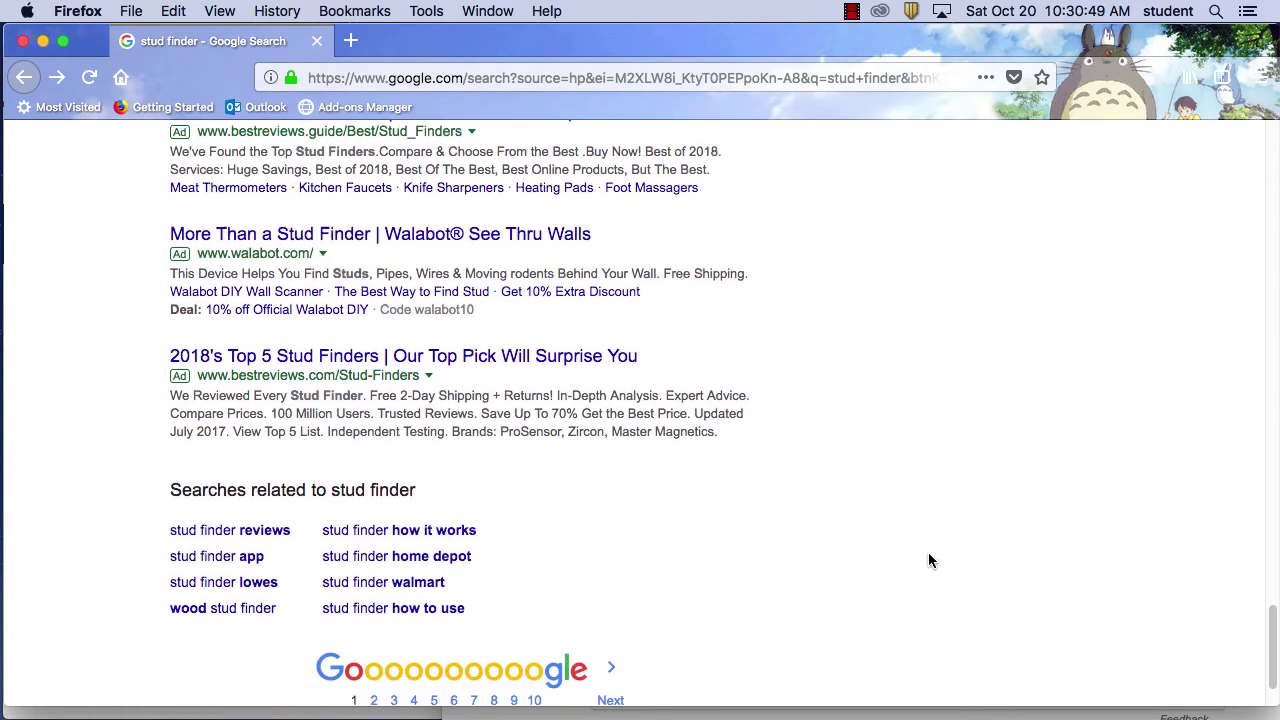
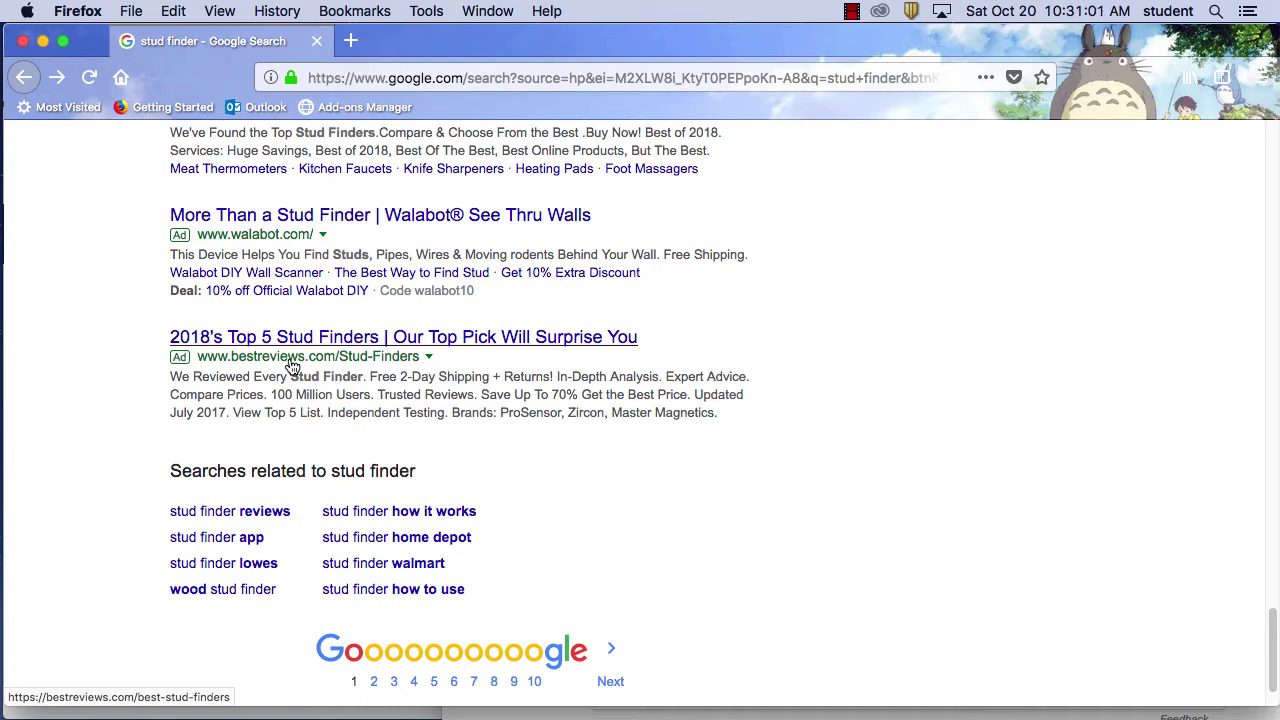
Open BestReviews' Best Stud Finders page from the Google ad and skim back to its top
click(310, 340)
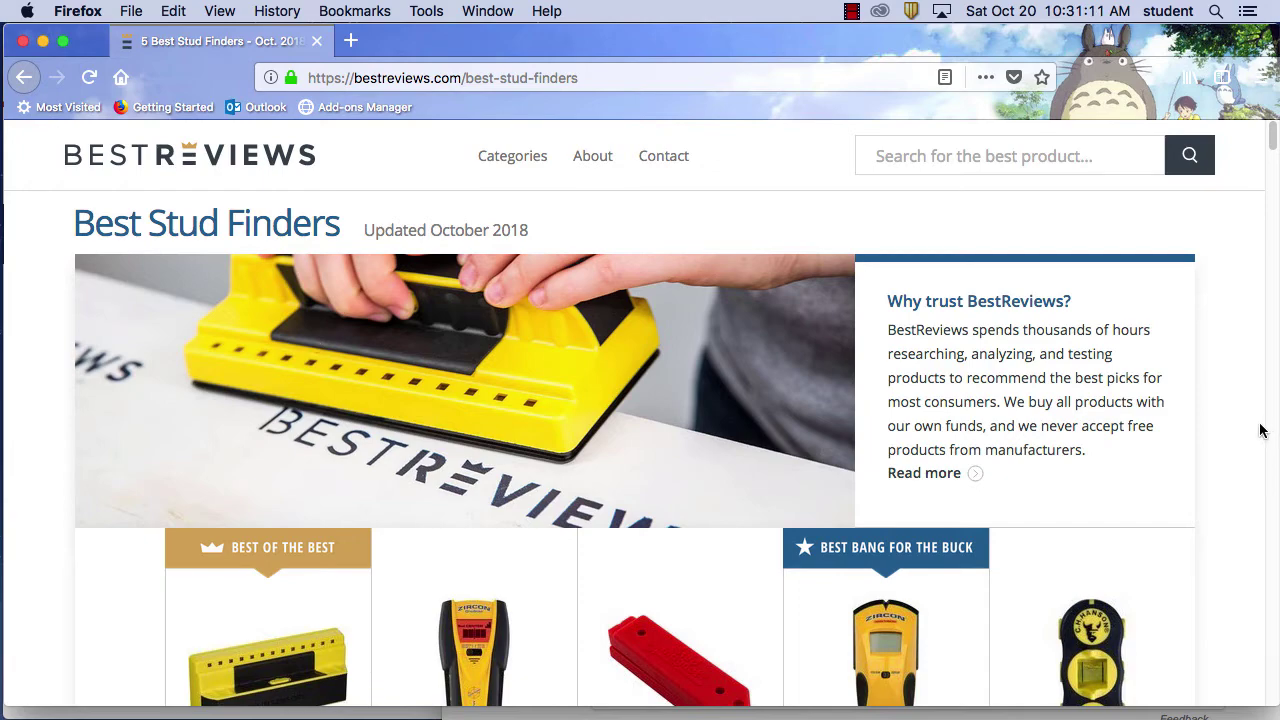
scroll(1257, 432, down, 20)
scroll(1257, 432, down, 10)
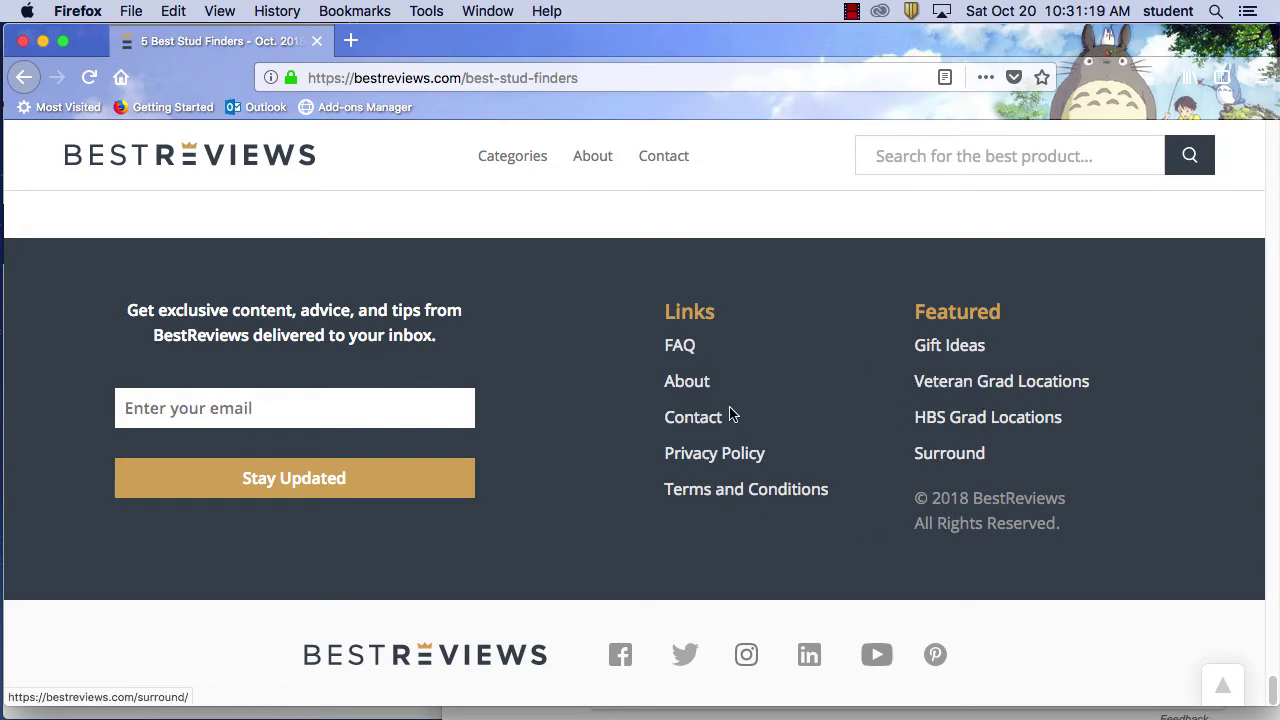
key(Home)
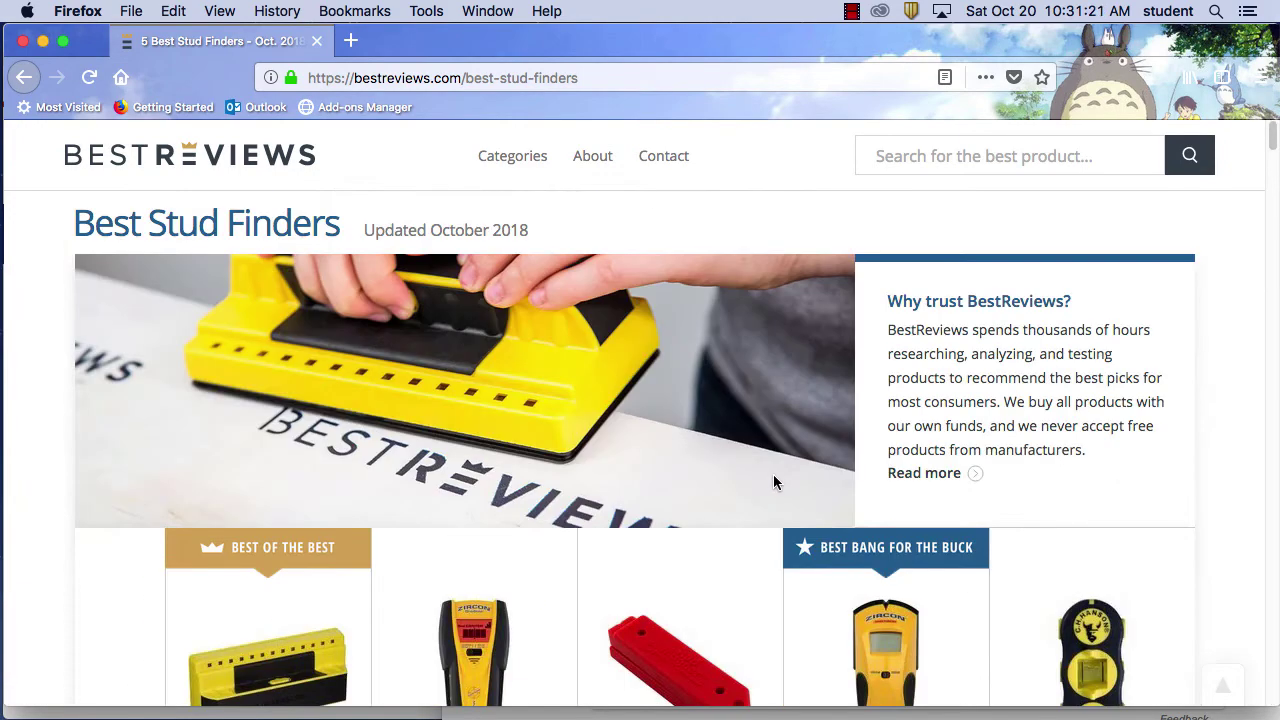
Scroll through the five compared stud finders, ProSensor to CH Hanson, and collapse the survey popup
scroll(1275, 170, down, 5)
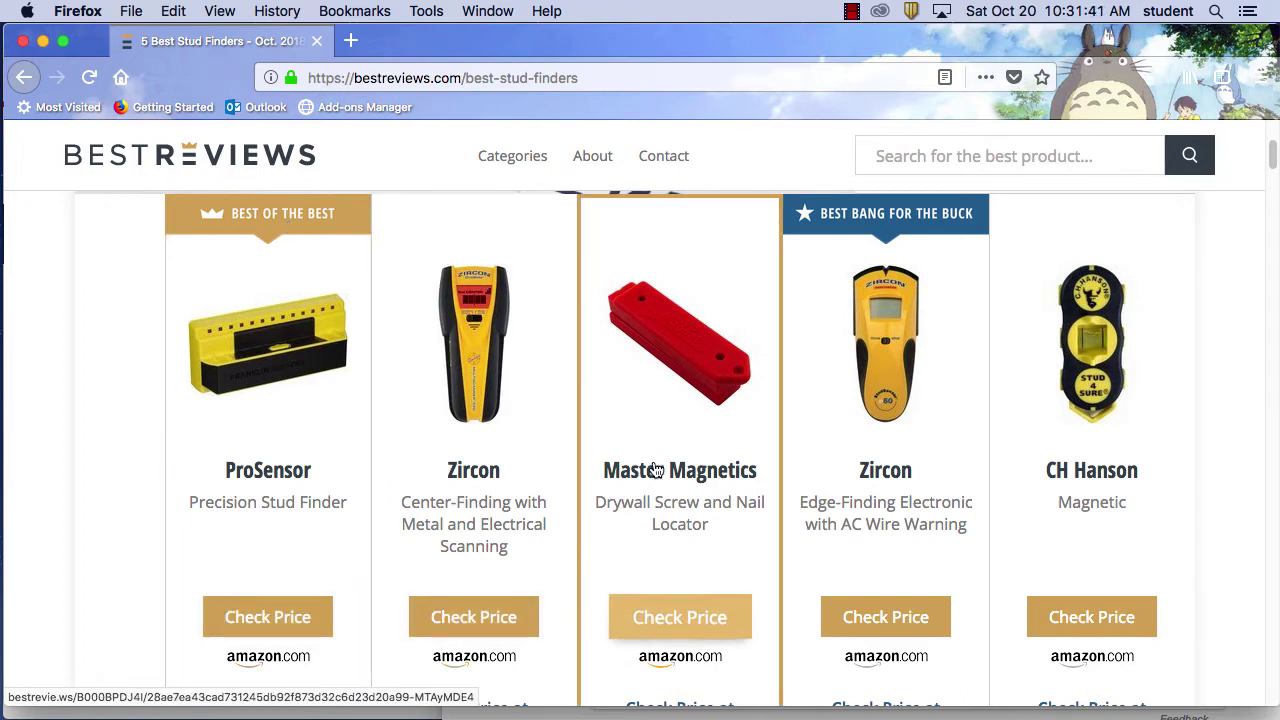
scroll(829, 529, down, 5)
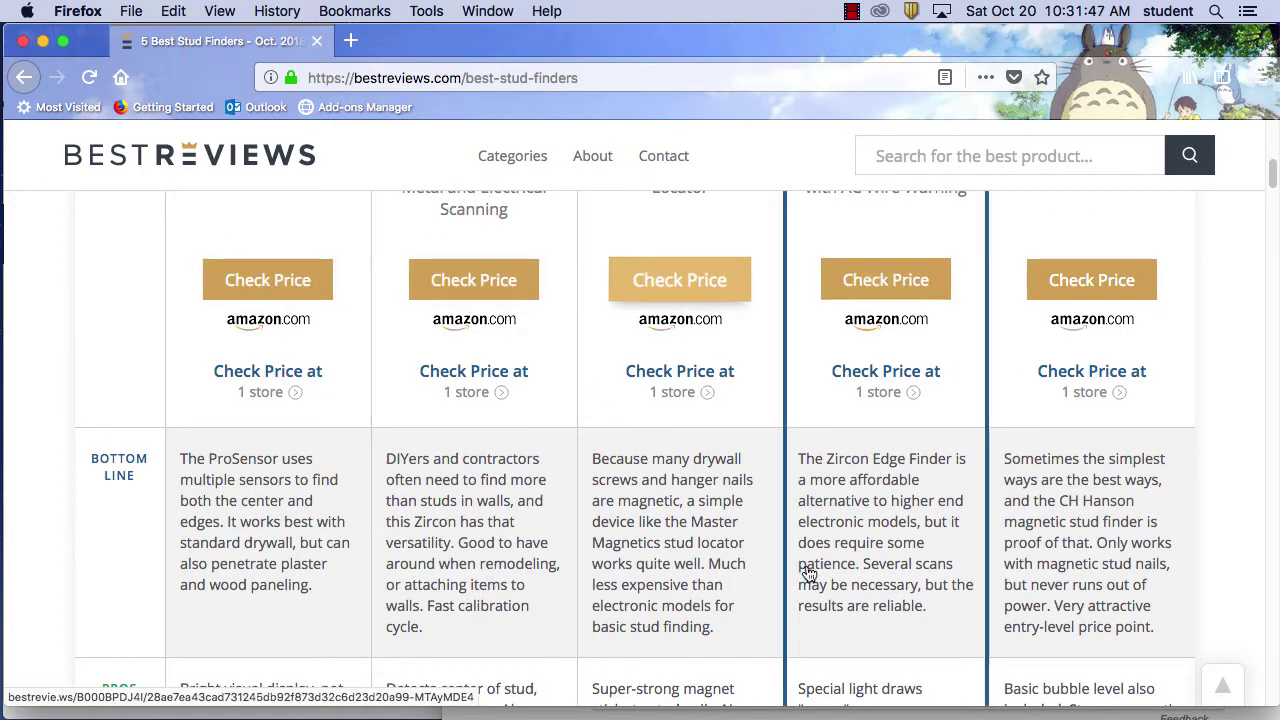
scroll(897, 572, down, 1)
scroll(897, 572, down, 10)
scroll(897, 572, up, 7)
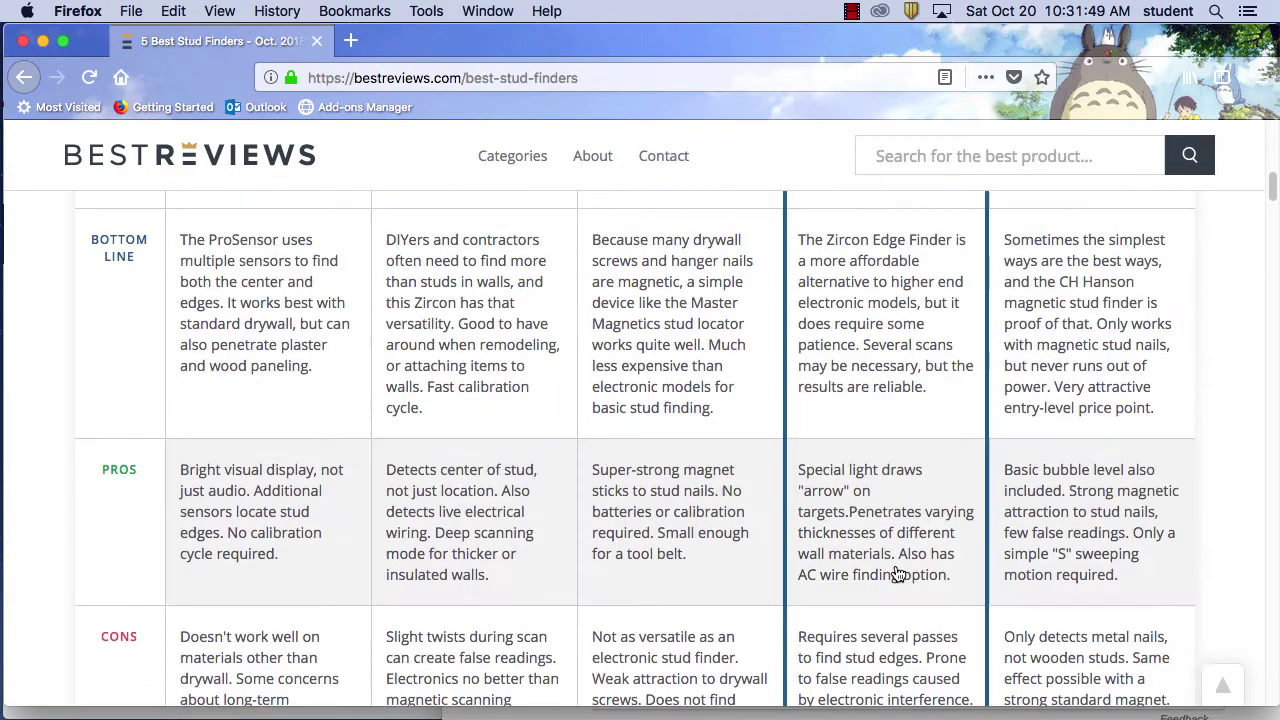
scroll(897, 572, down, 5)
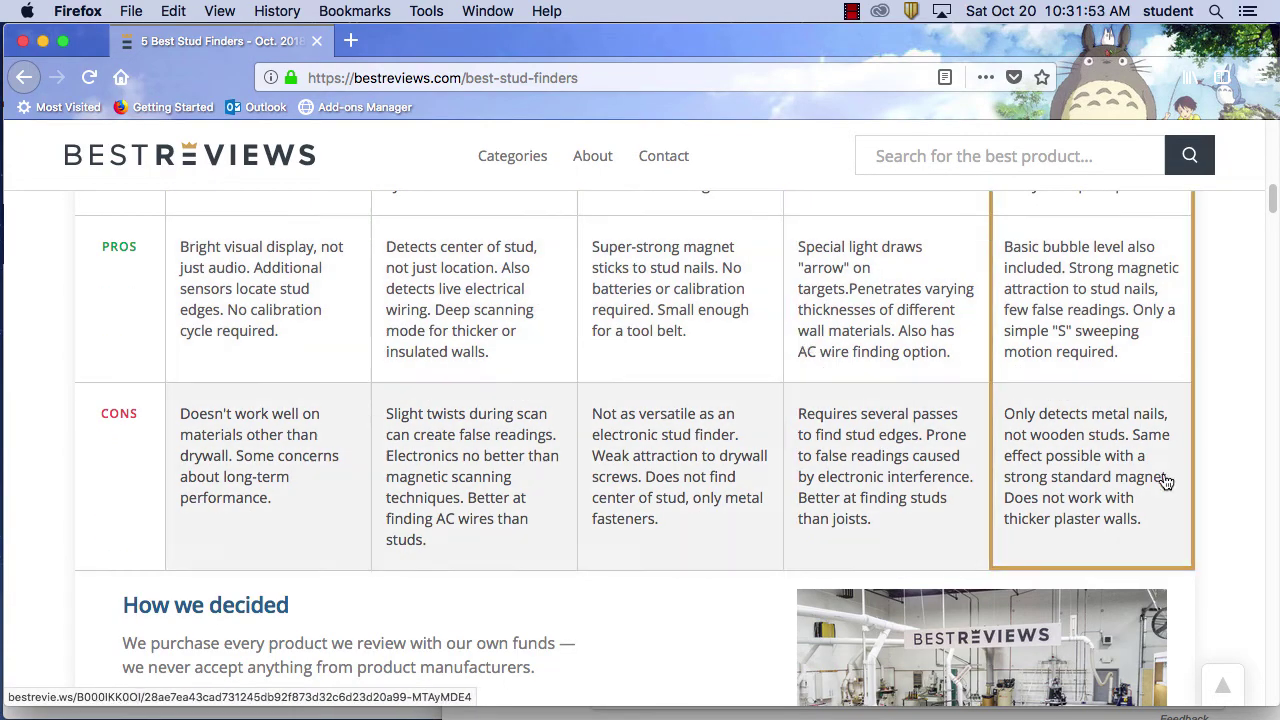
scroll(1012, 397, down, 7)
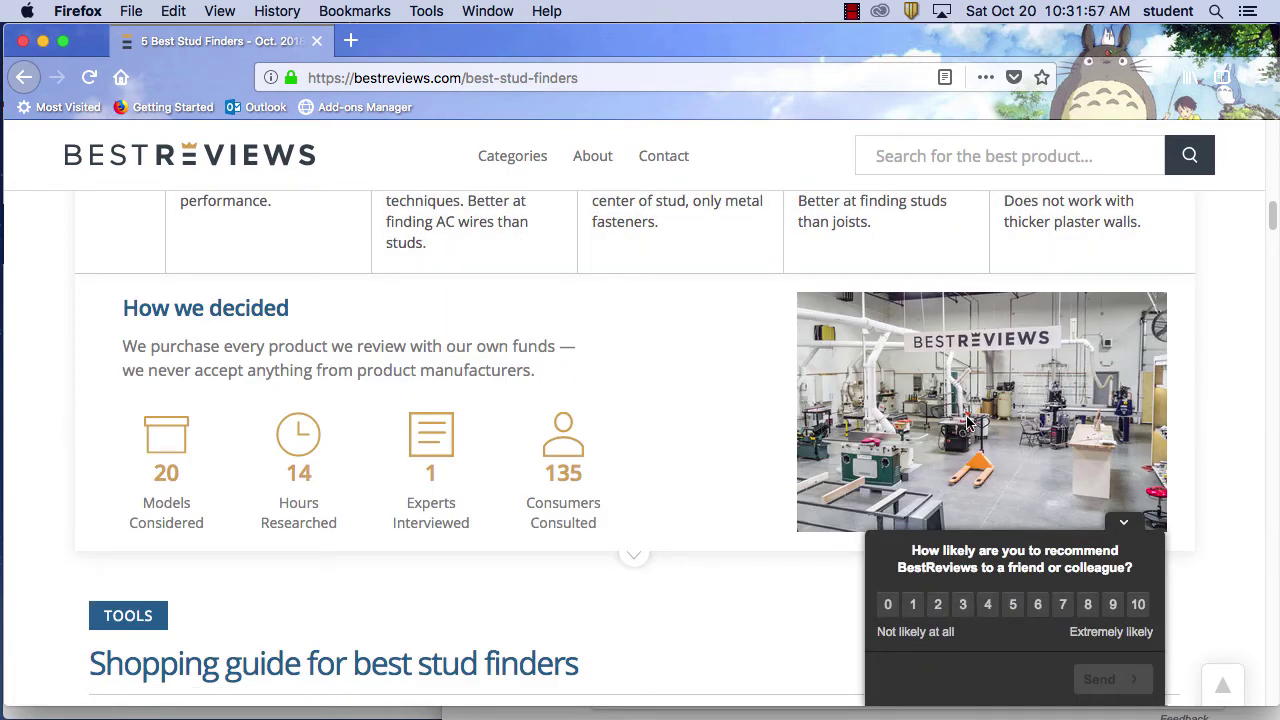
scroll(686, 405, up, 10)
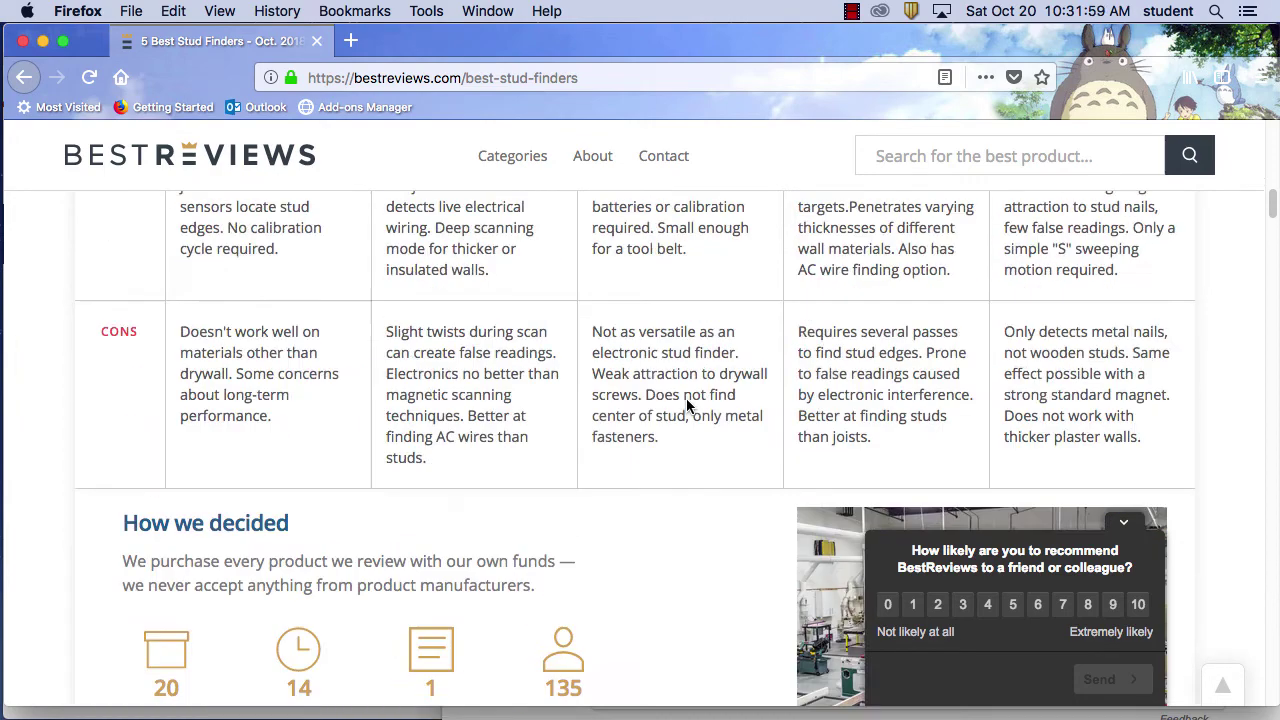
scroll(689, 403, down, 3)
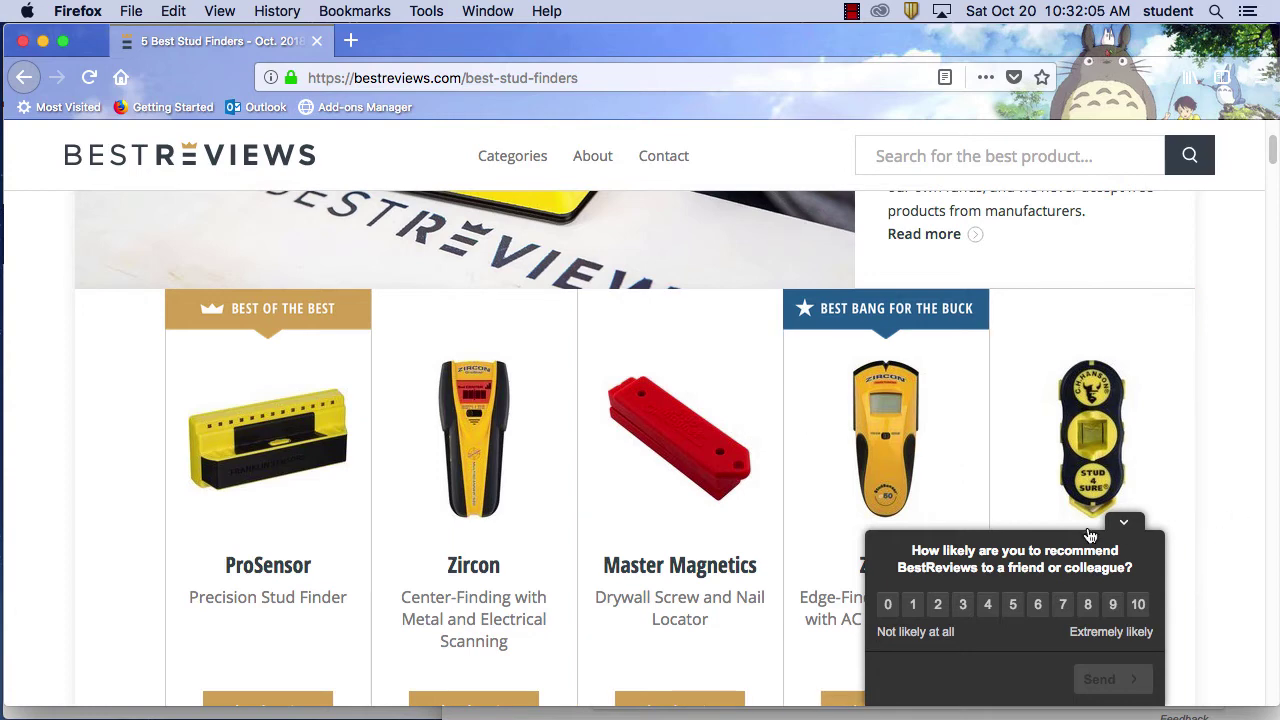
click(1124, 522)
scroll(1215, 570, down, 3)
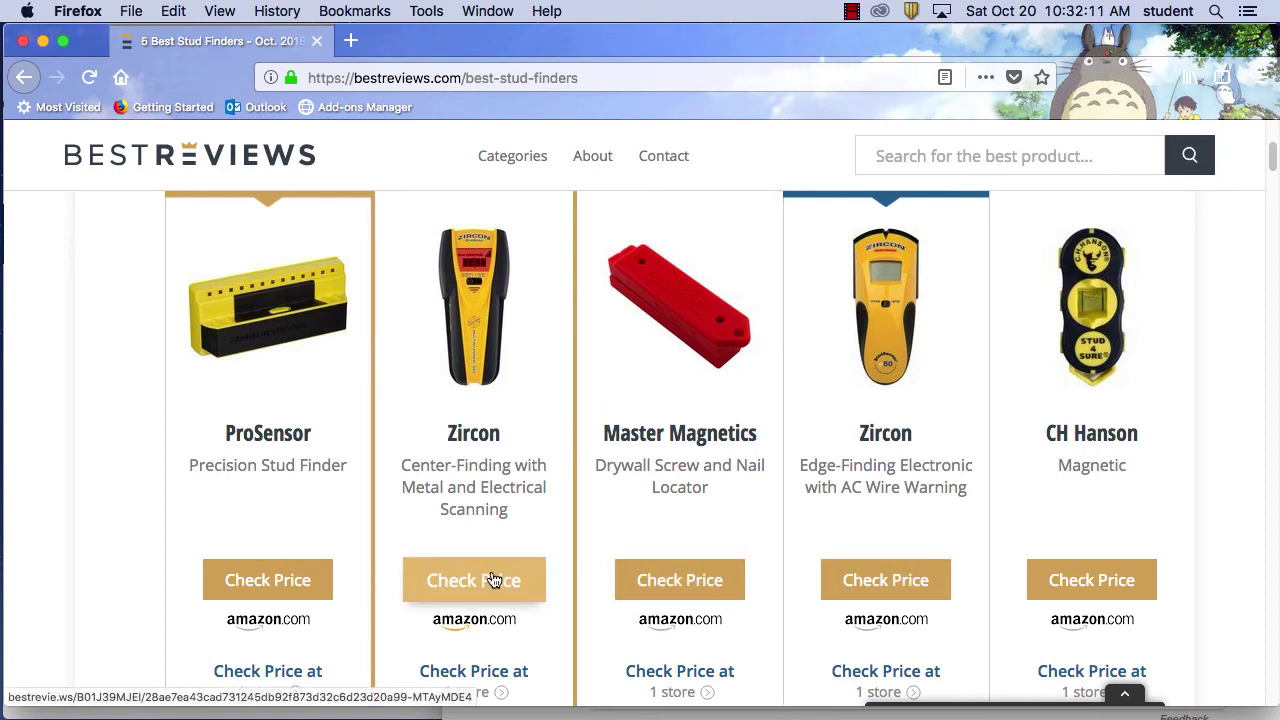
Open the Zircon MultiScanner i520-FFP ($49.99) Amazon page in a new tab and scroll through it
click(492, 580)
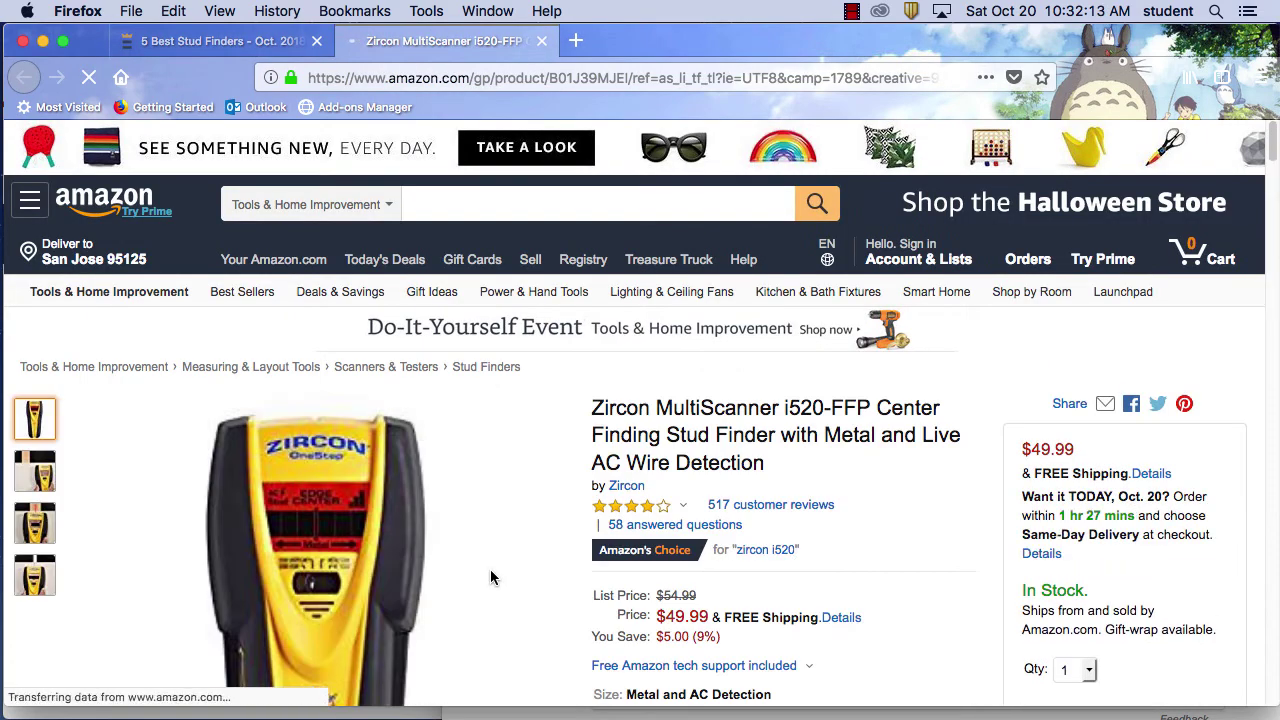
scroll(926, 549, down, 3)
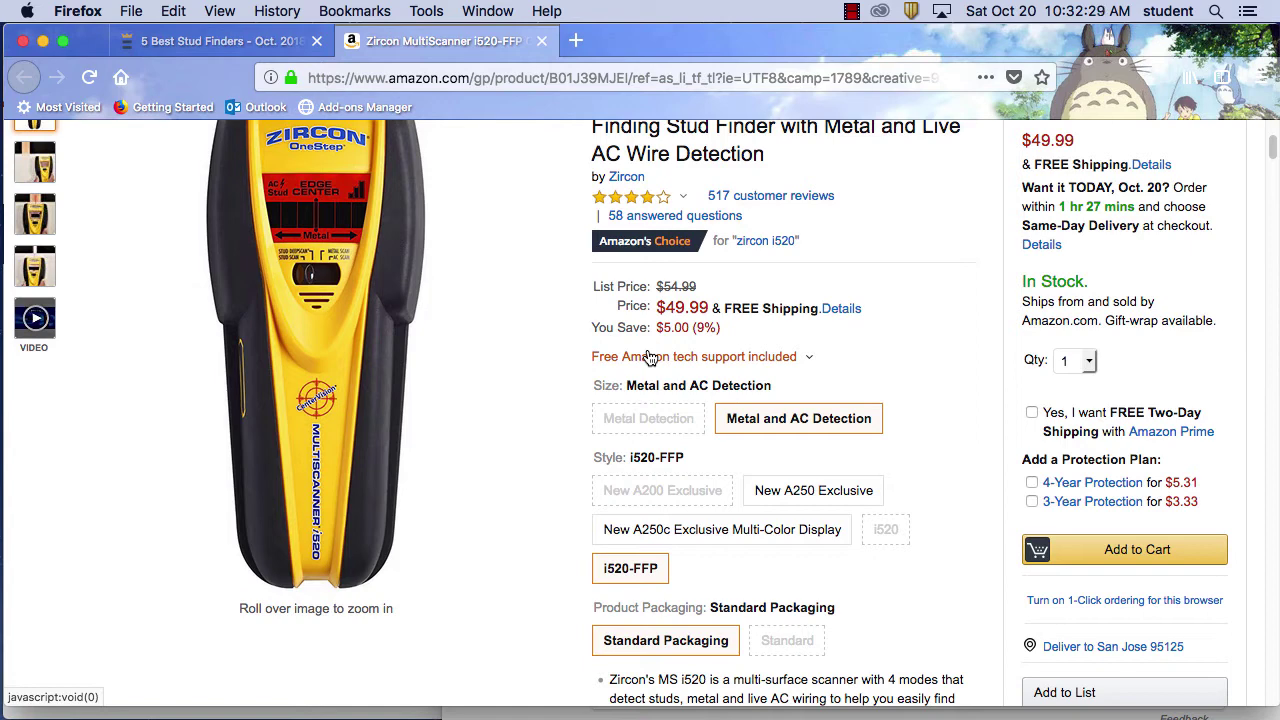
scroll(863, 492, up, 1)
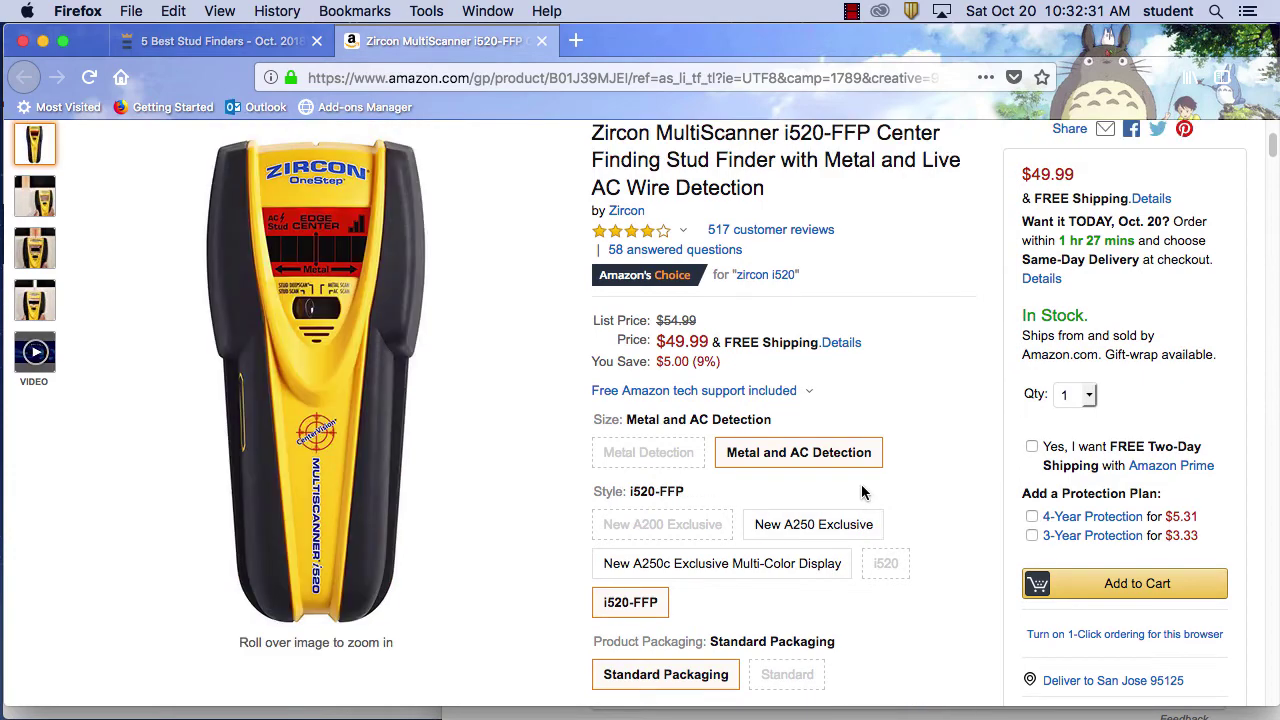
scroll(863, 492, up, 5)
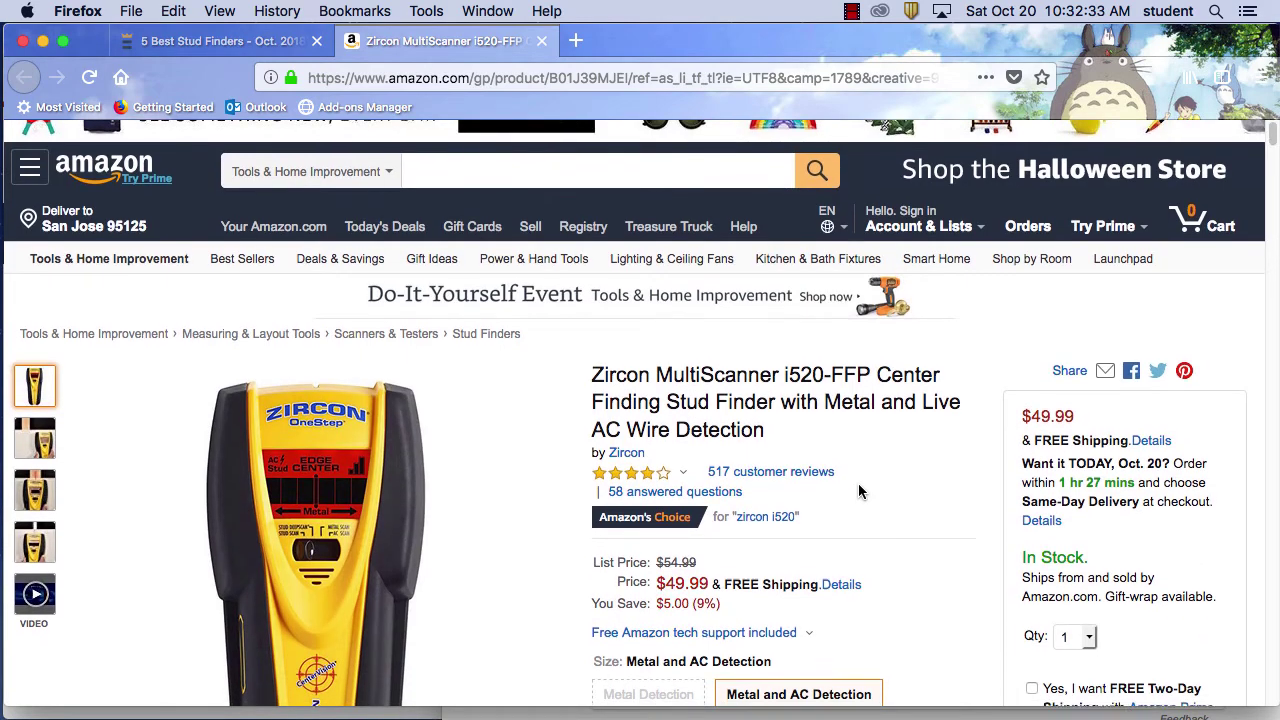
scroll(860, 485, down, 4)
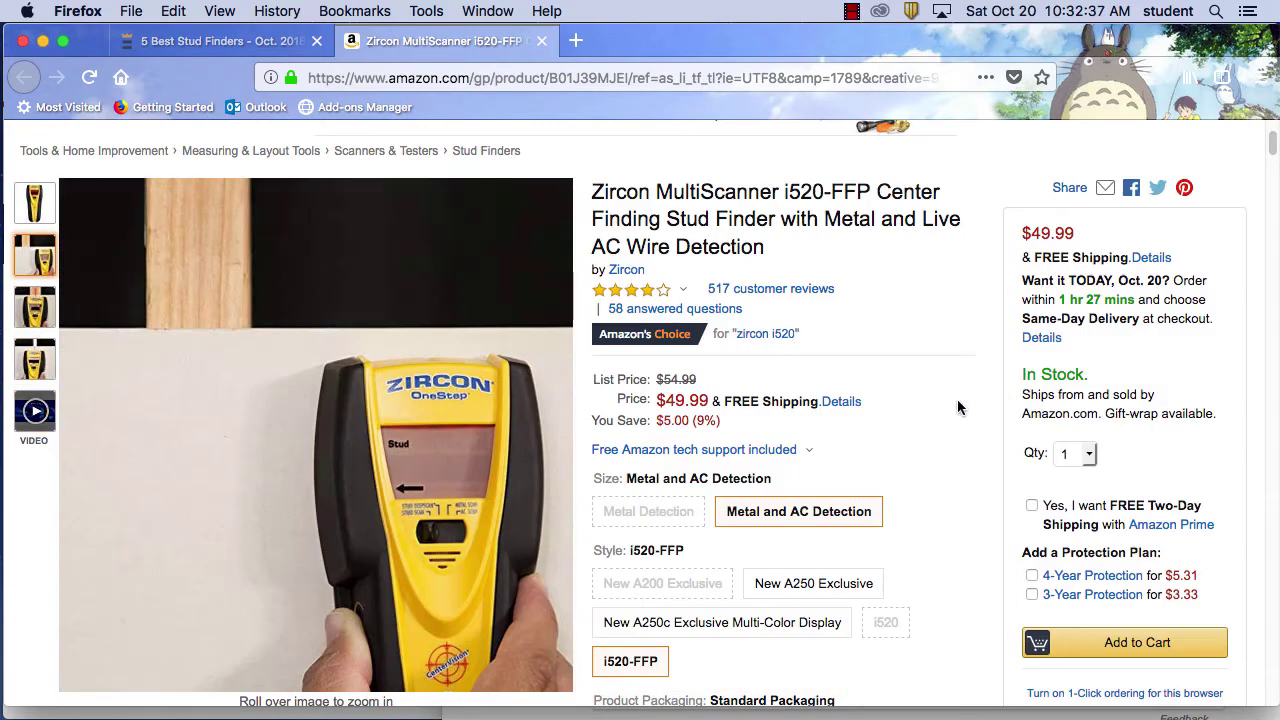
scroll(942, 390, down, 9)
scroll(942, 390, up, 13)
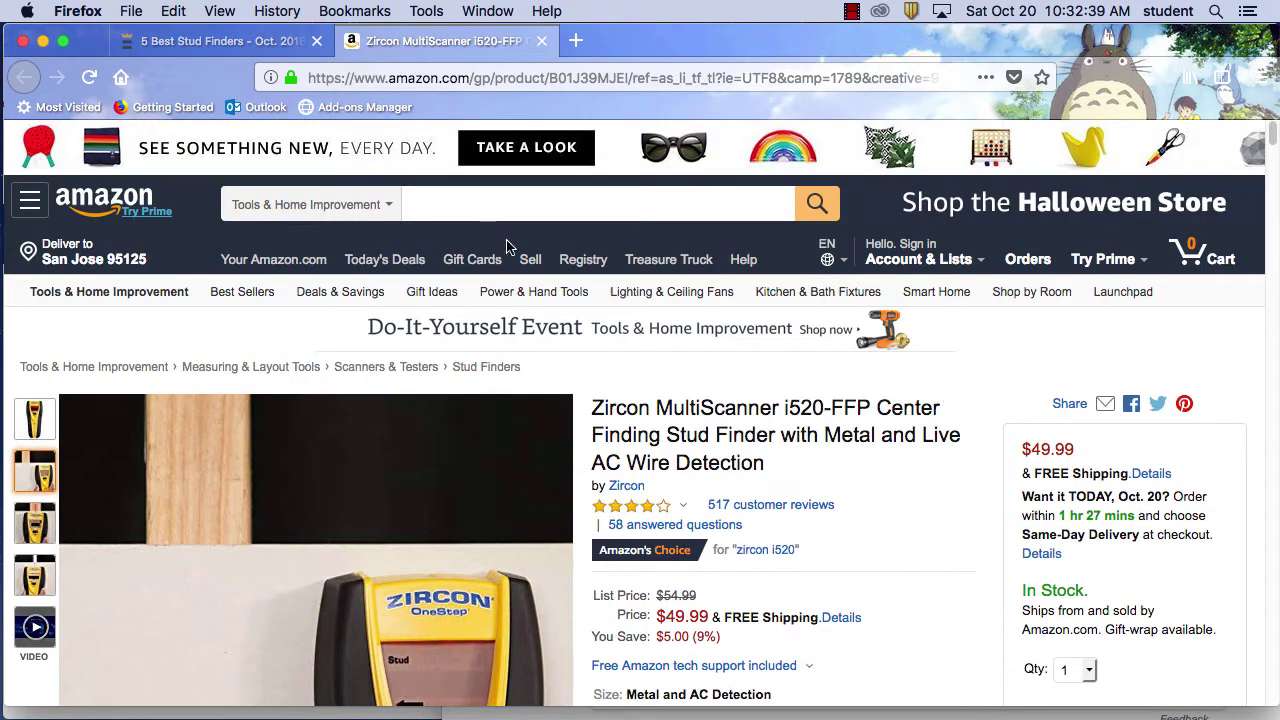
Search Amazon for 'dog food' and scroll through the 703 Tools & Home Improvement results
click(552, 205)
text(d)
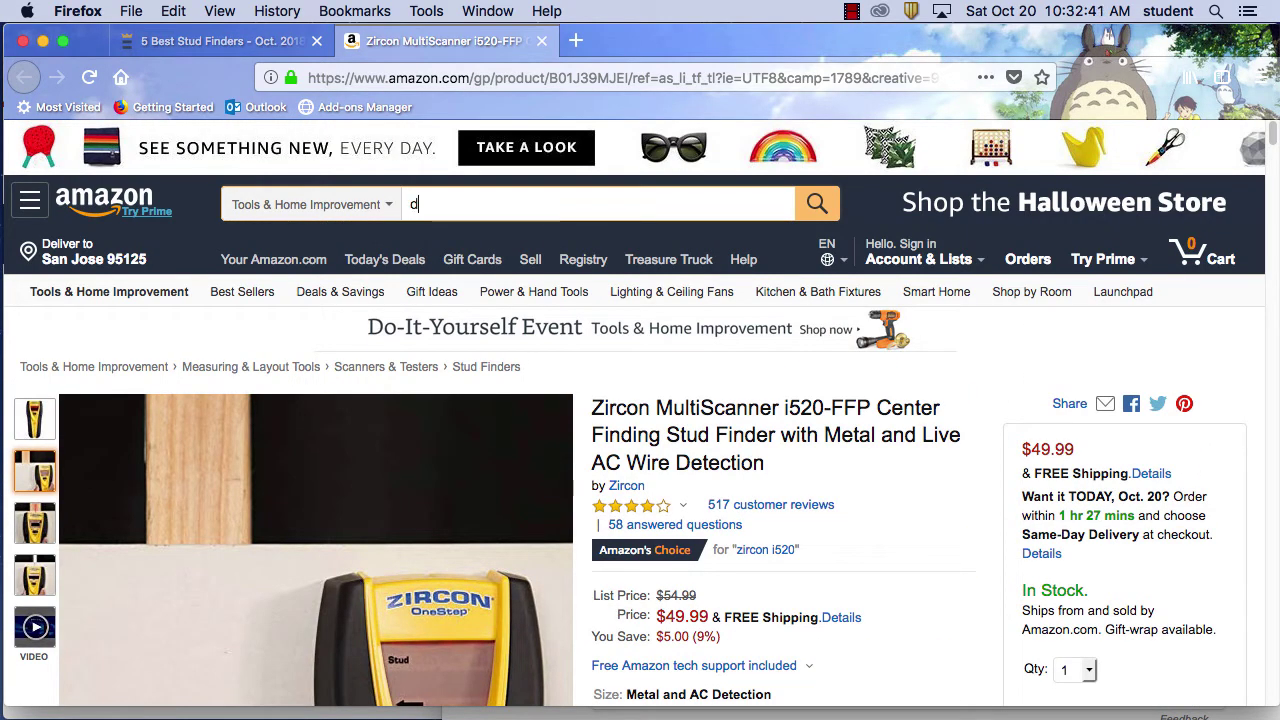
text(og food)
key(Return)
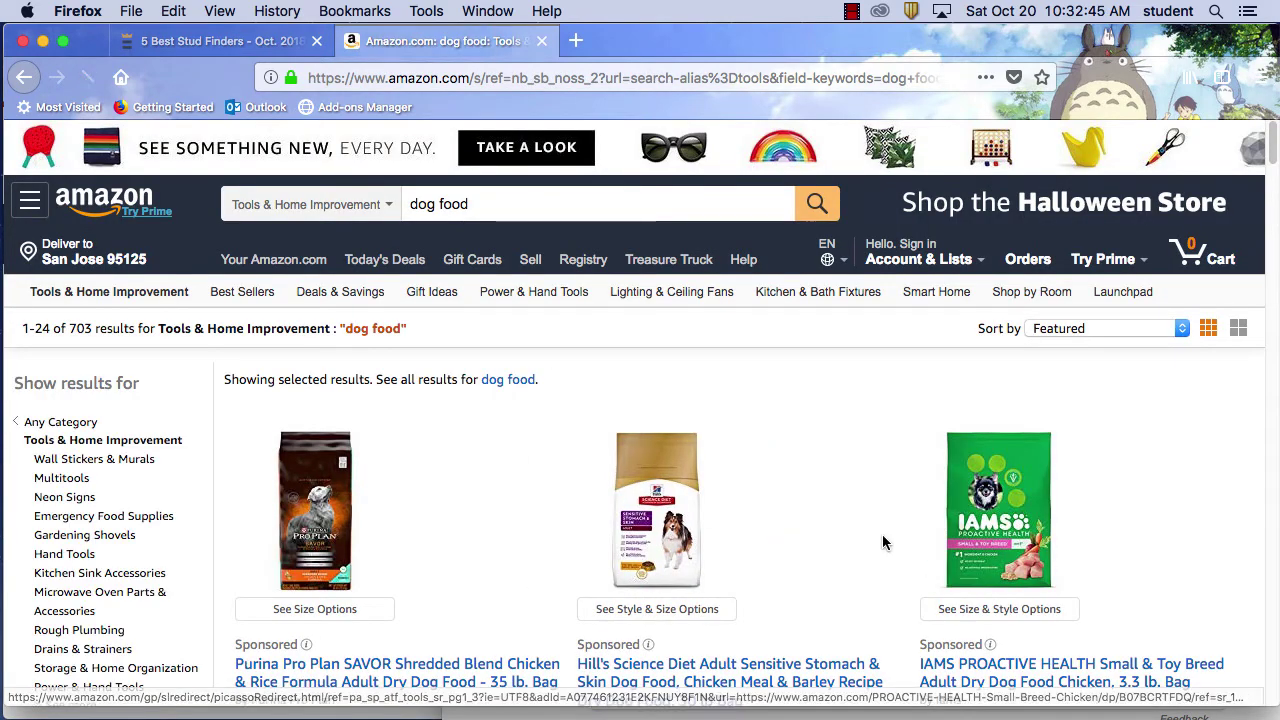
scroll(880, 535, down, 3)
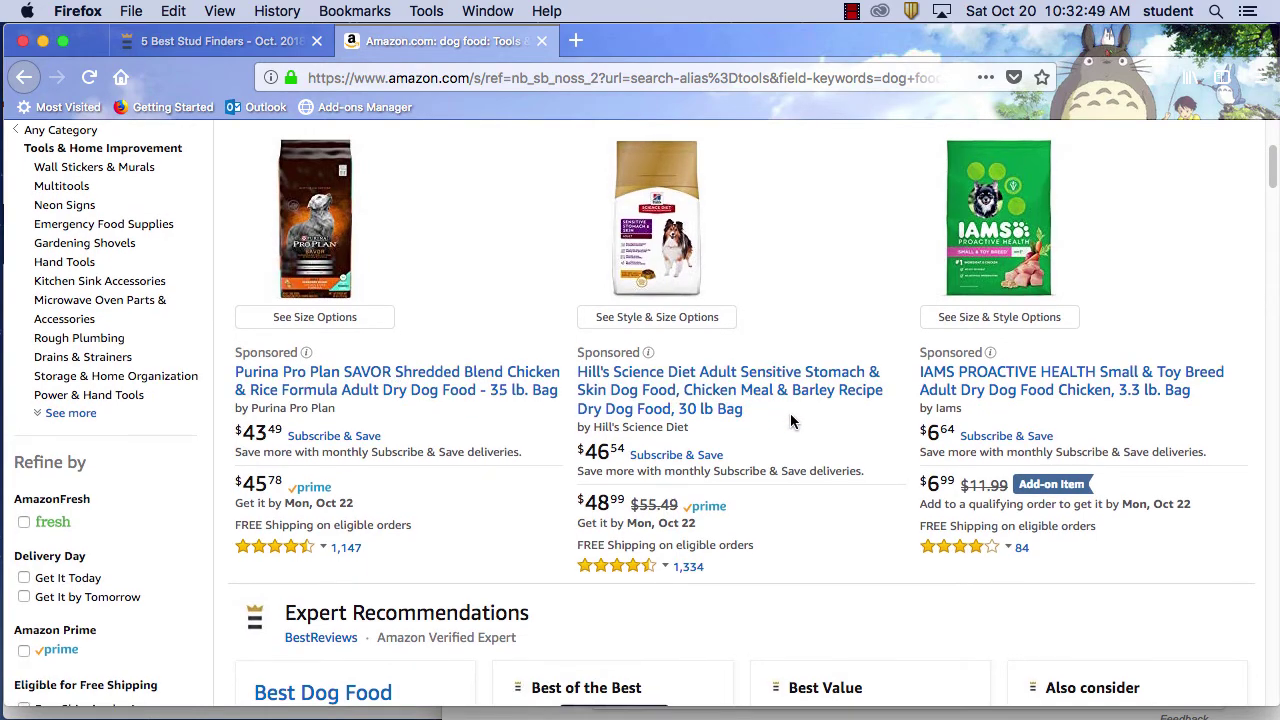
scroll(794, 424, down, 5)
scroll(794, 424, down, 2)
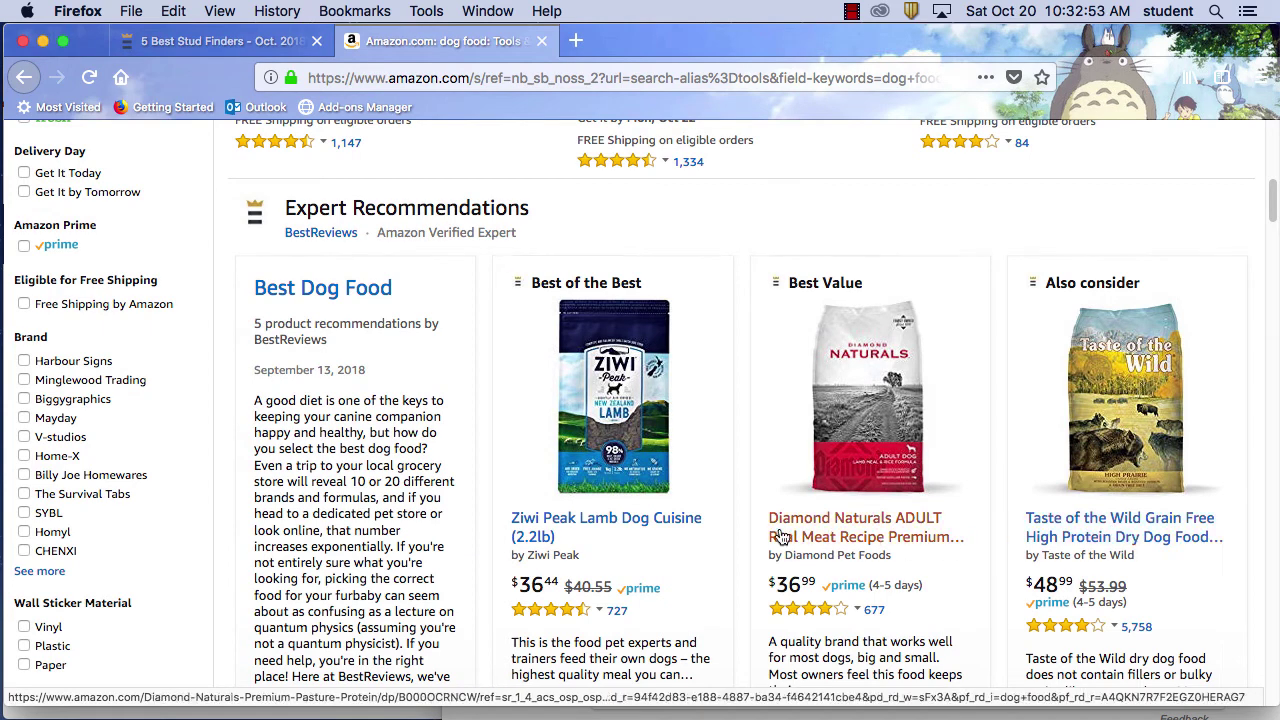
scroll(1130, 528, down, 1)
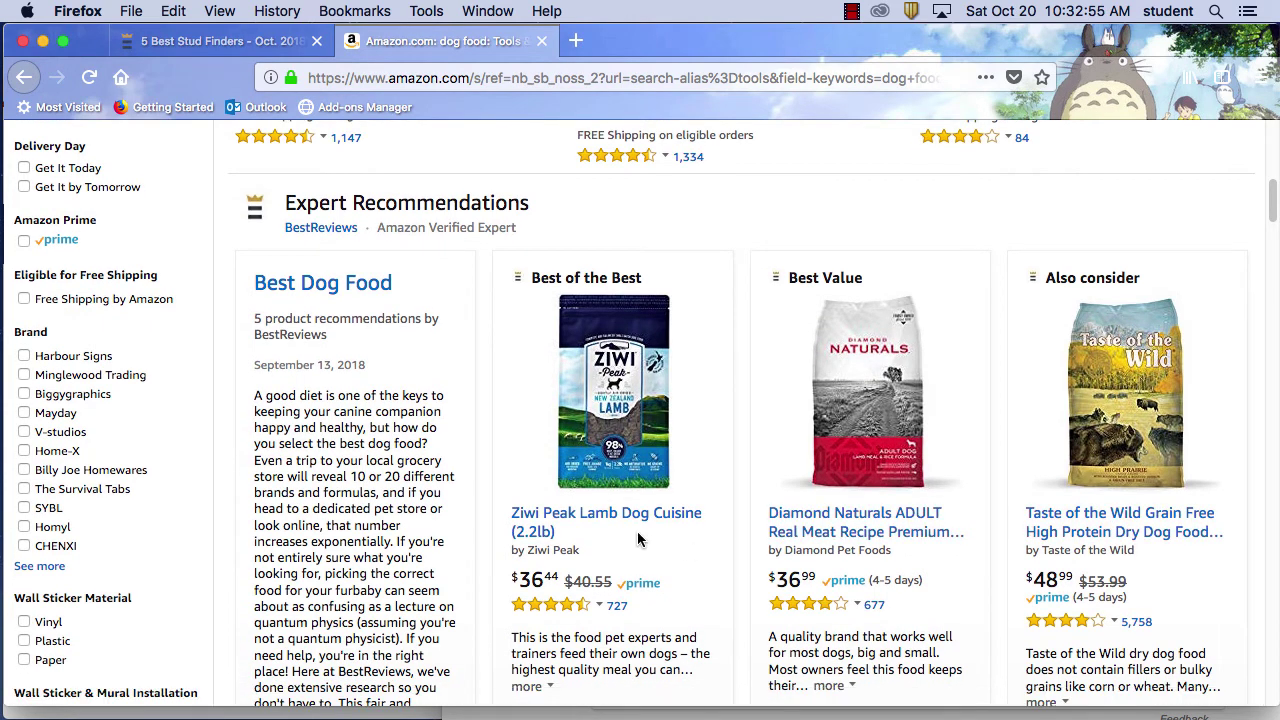
scroll(973, 497, down, 10)
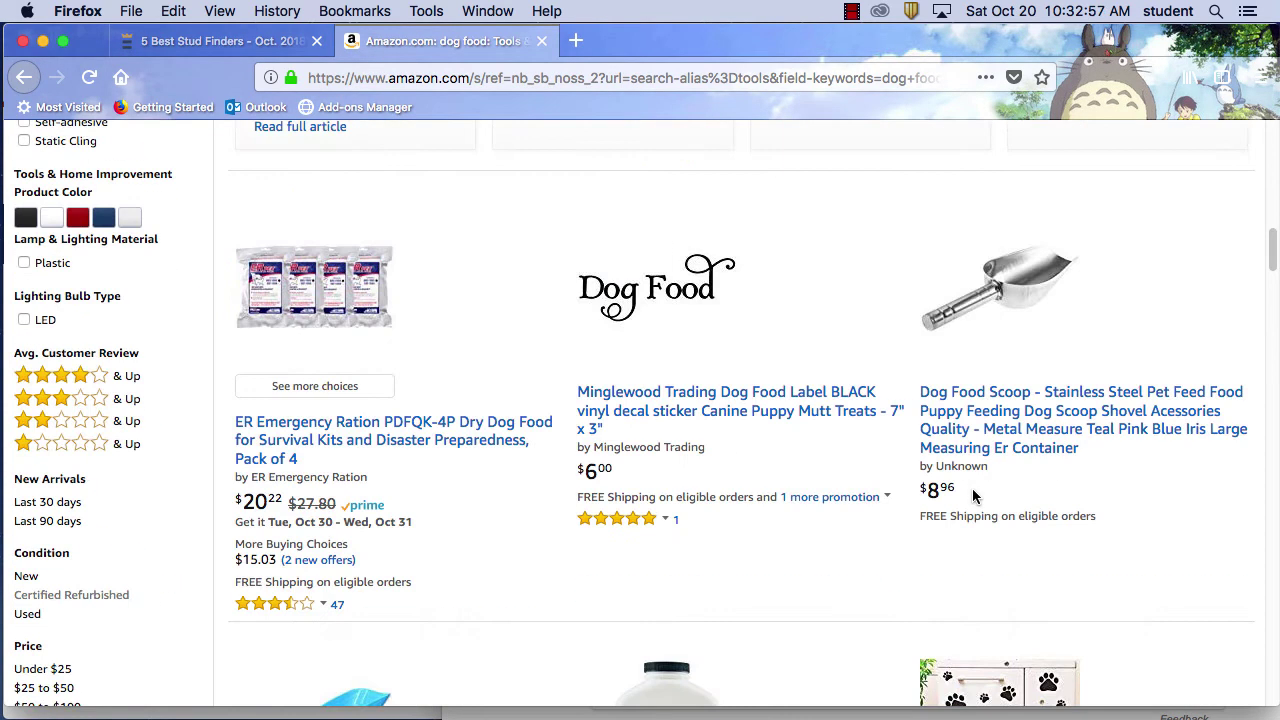
scroll(975, 497, down, 7)
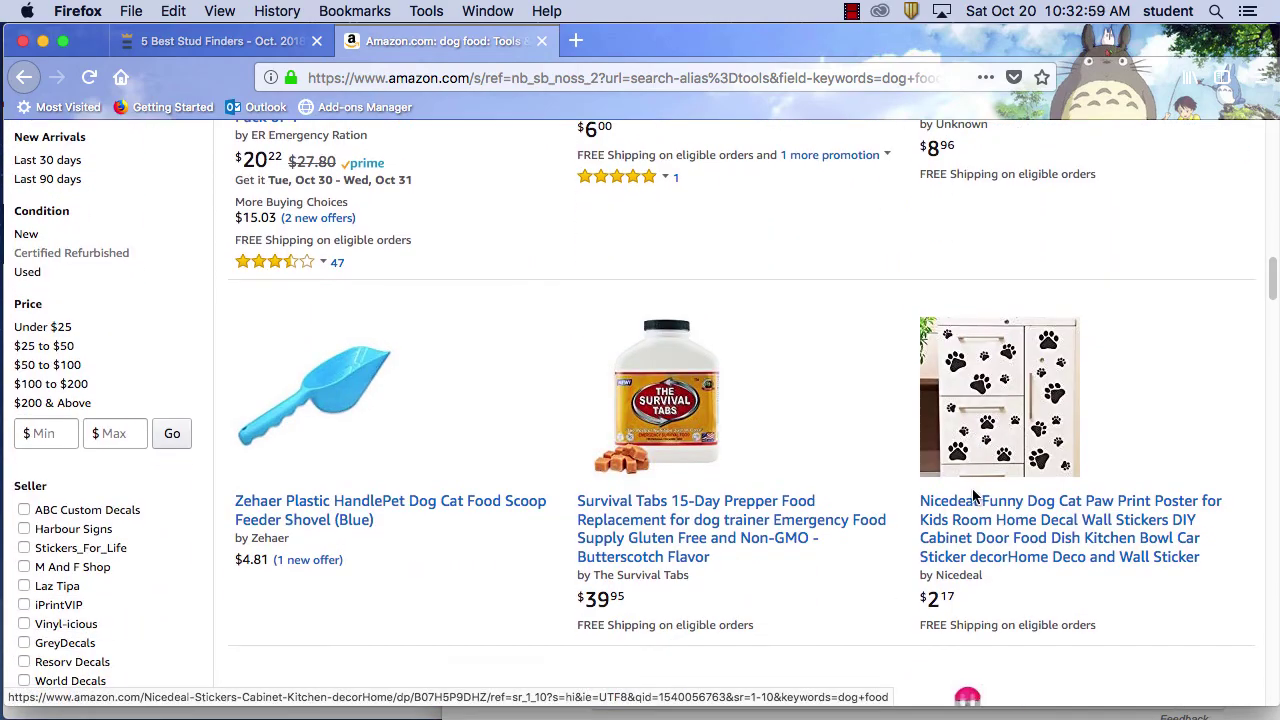
scroll(973, 493, up, 20)
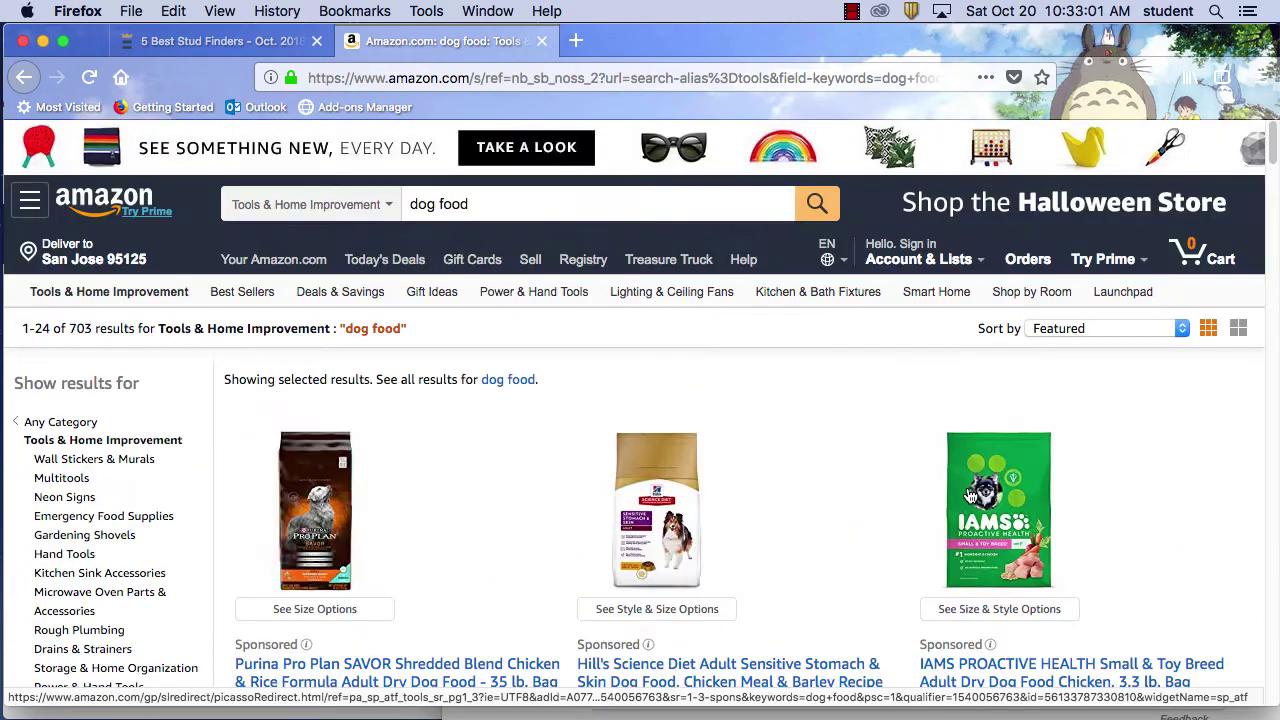
scroll(1022, 626, down, 4)
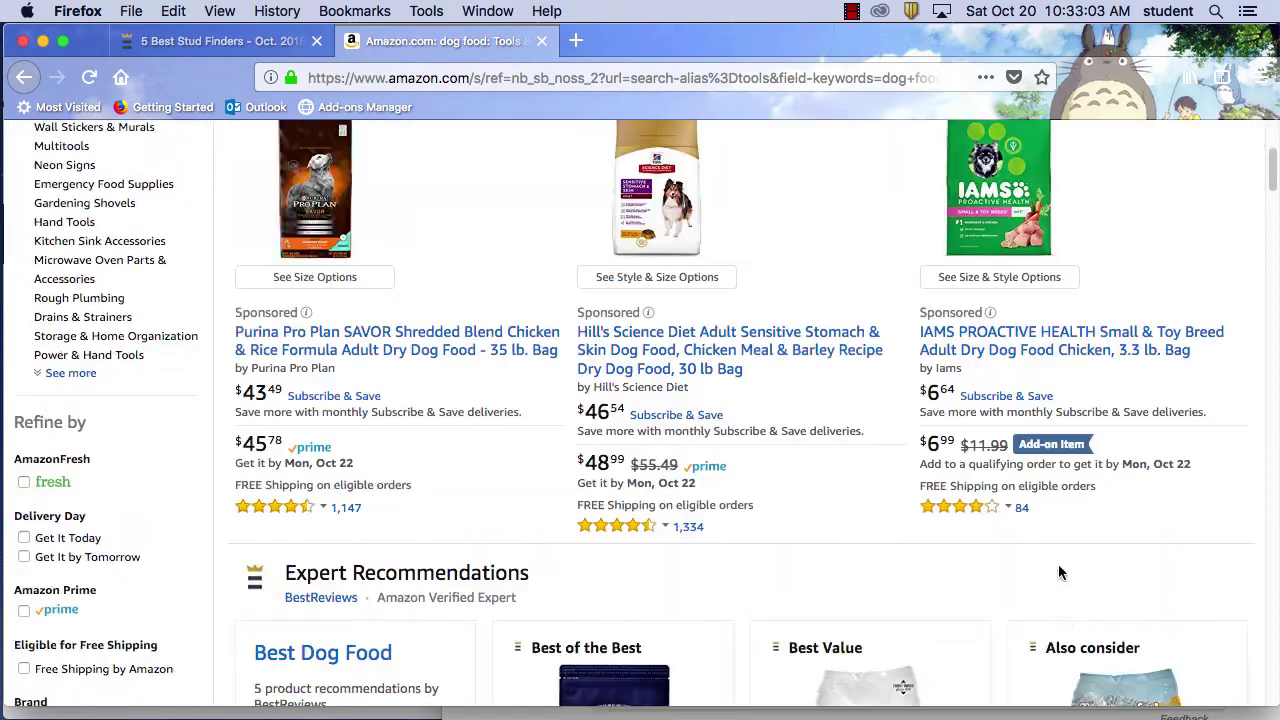
Open the IAMS Proactive Health Small Breed dog food page, then return to the Best Stud Finders tab
click(1043, 355)
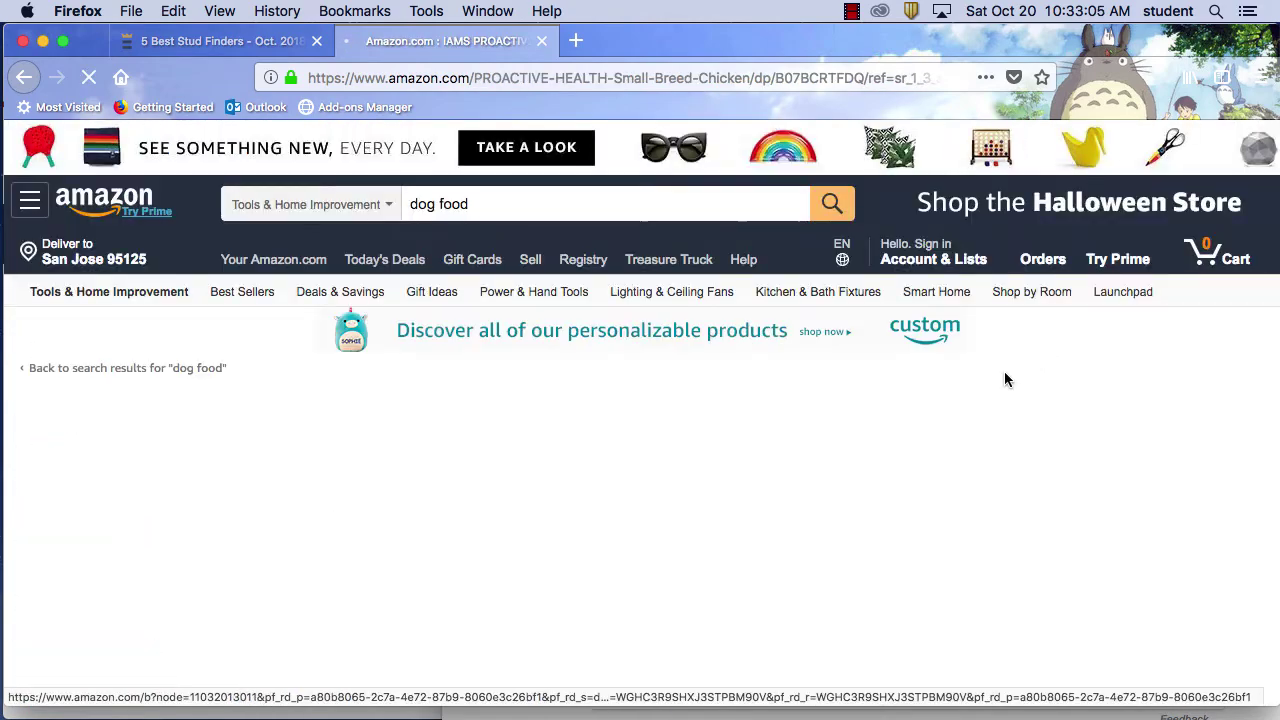
scroll(757, 444, down, 10)
scroll(757, 444, up, 10)
scroll(900, 500, down, 2)
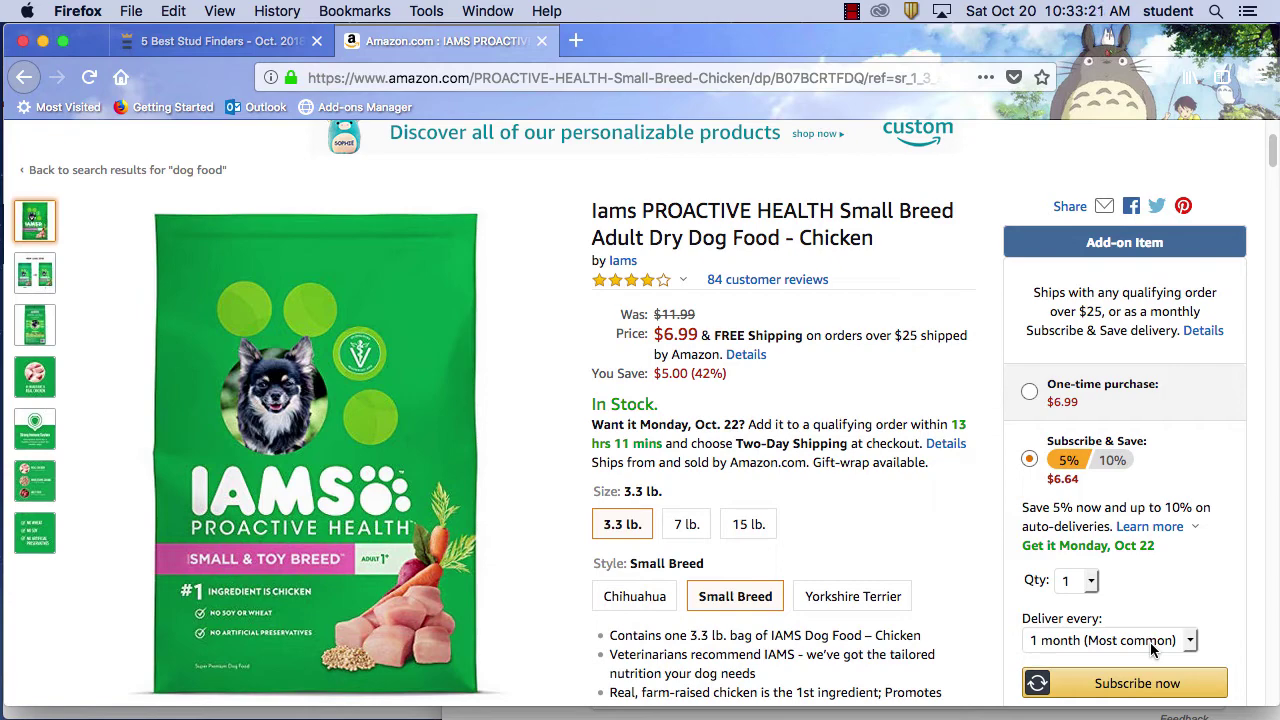
click(198, 41)
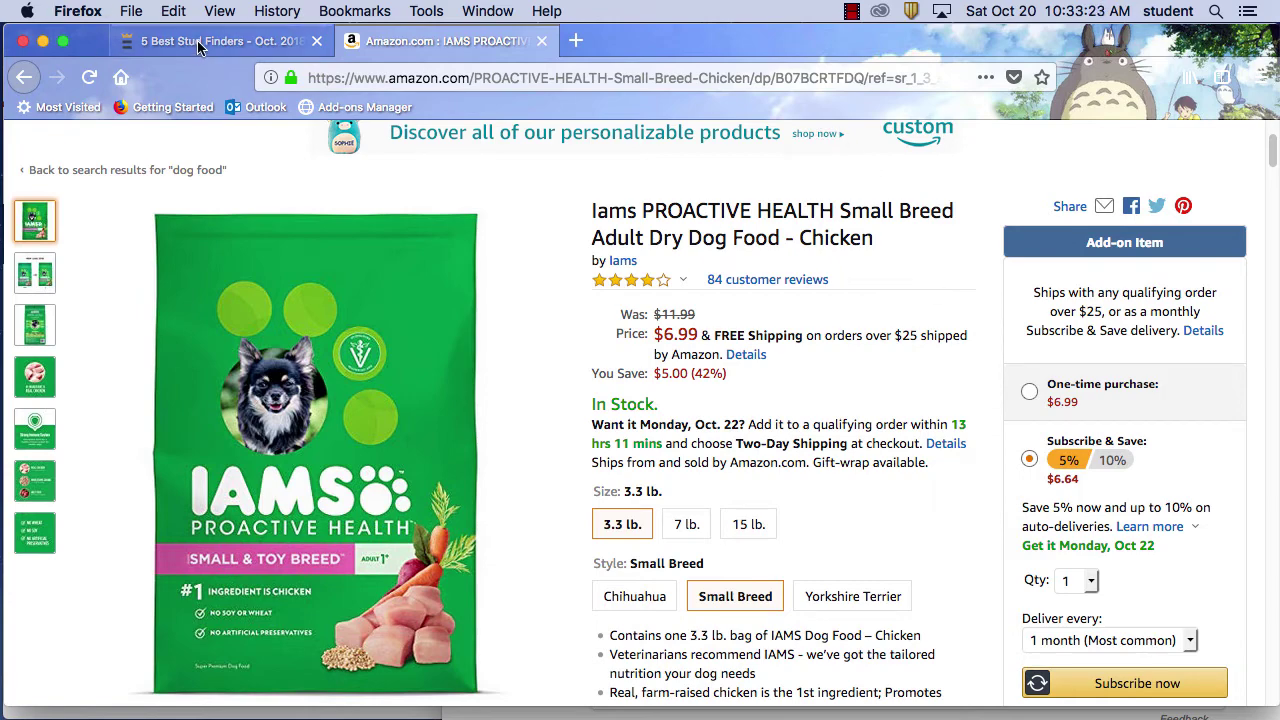
scroll(860, 405, up, 4)
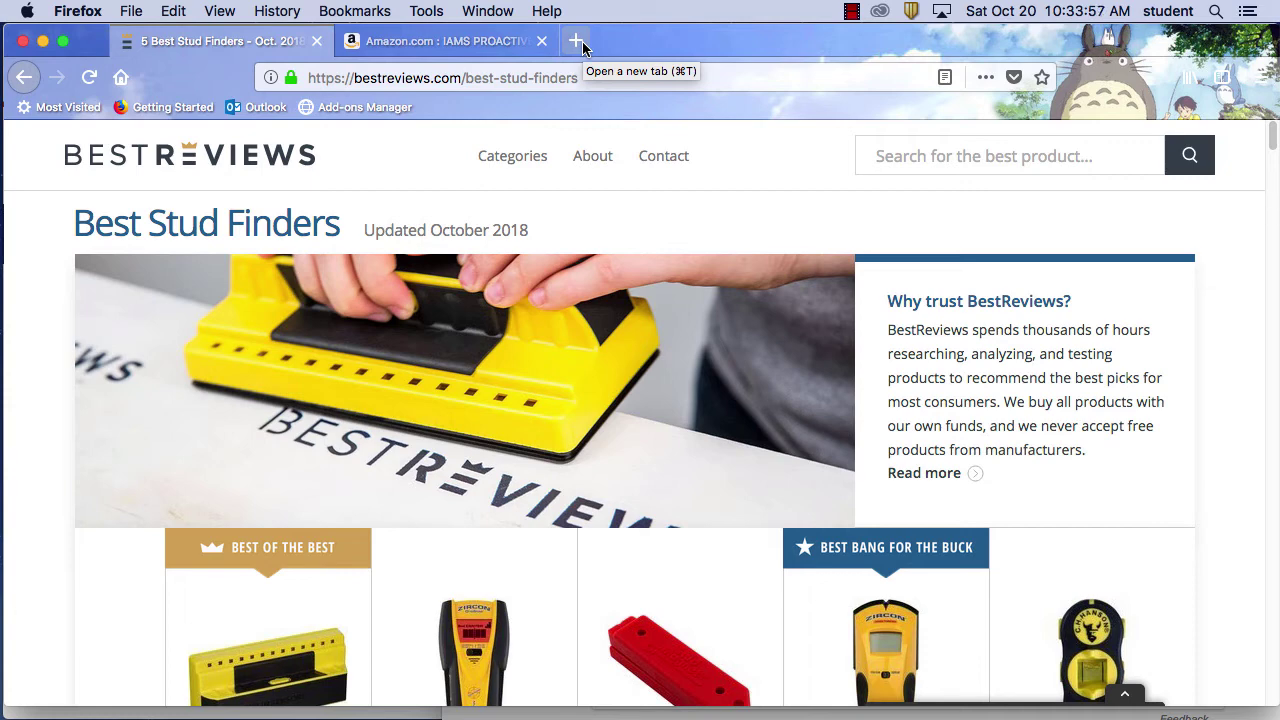
Return to Google's stud finder results and select the Home Depot listing's description line
click(577, 42)
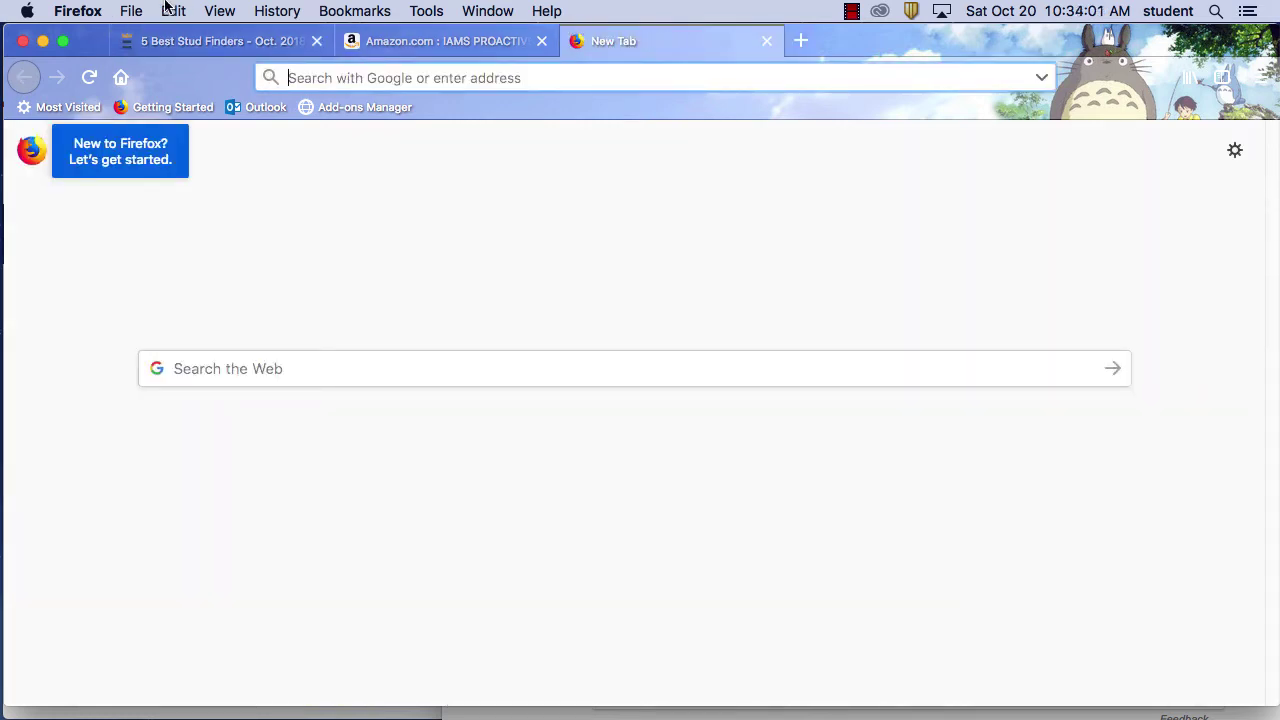
click(216, 43)
click(24, 77)
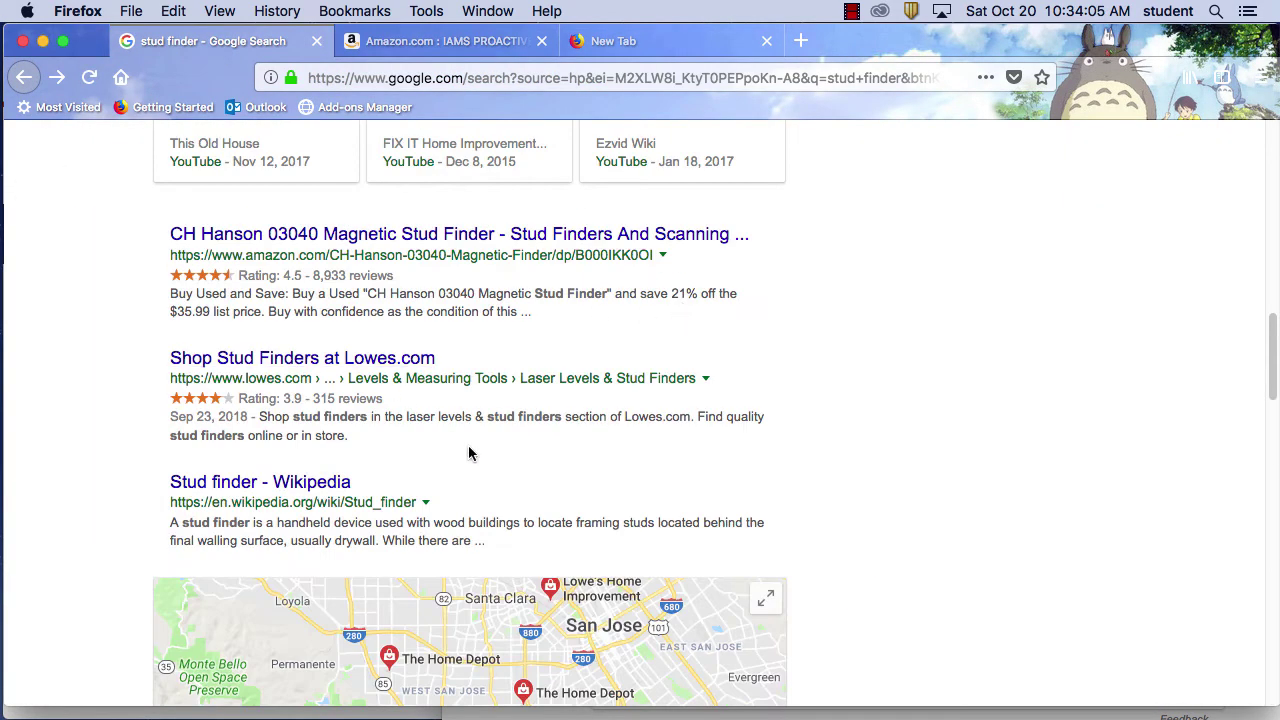
scroll(773, 458, down, 1)
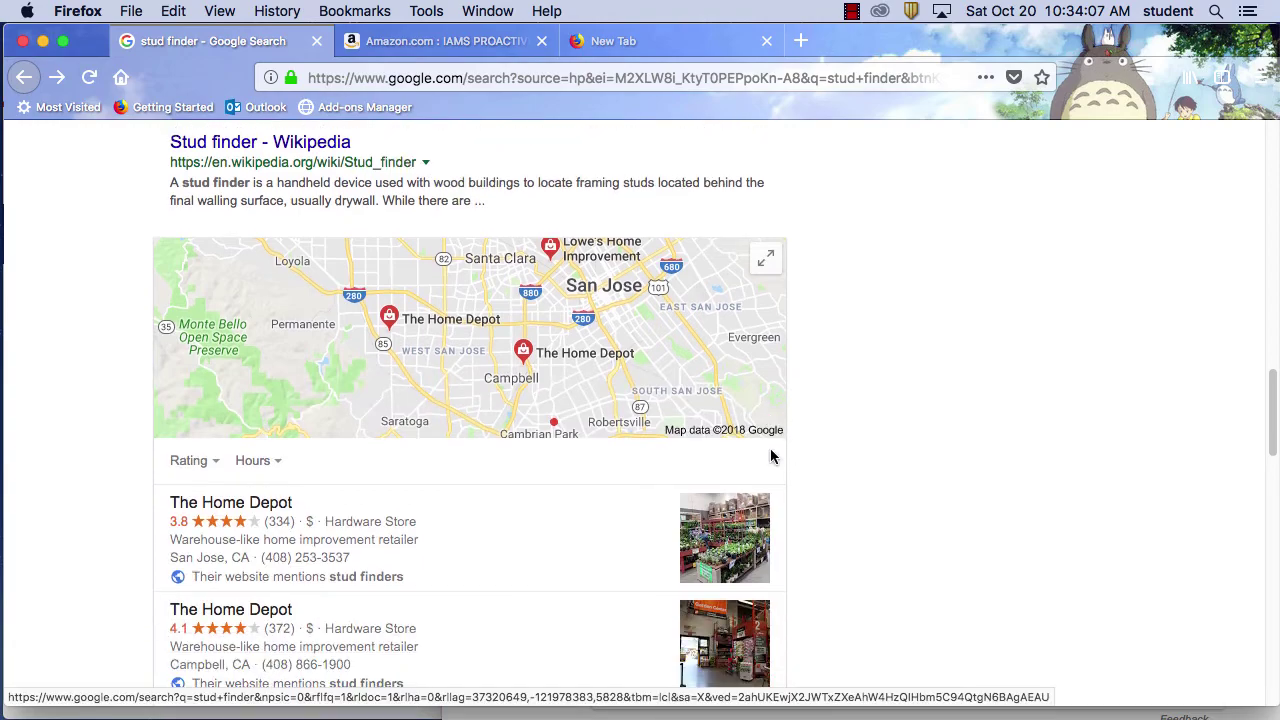
scroll(773, 458, up, 15)
scroll(773, 458, down, 10)
scroll(775, 458, up, 3)
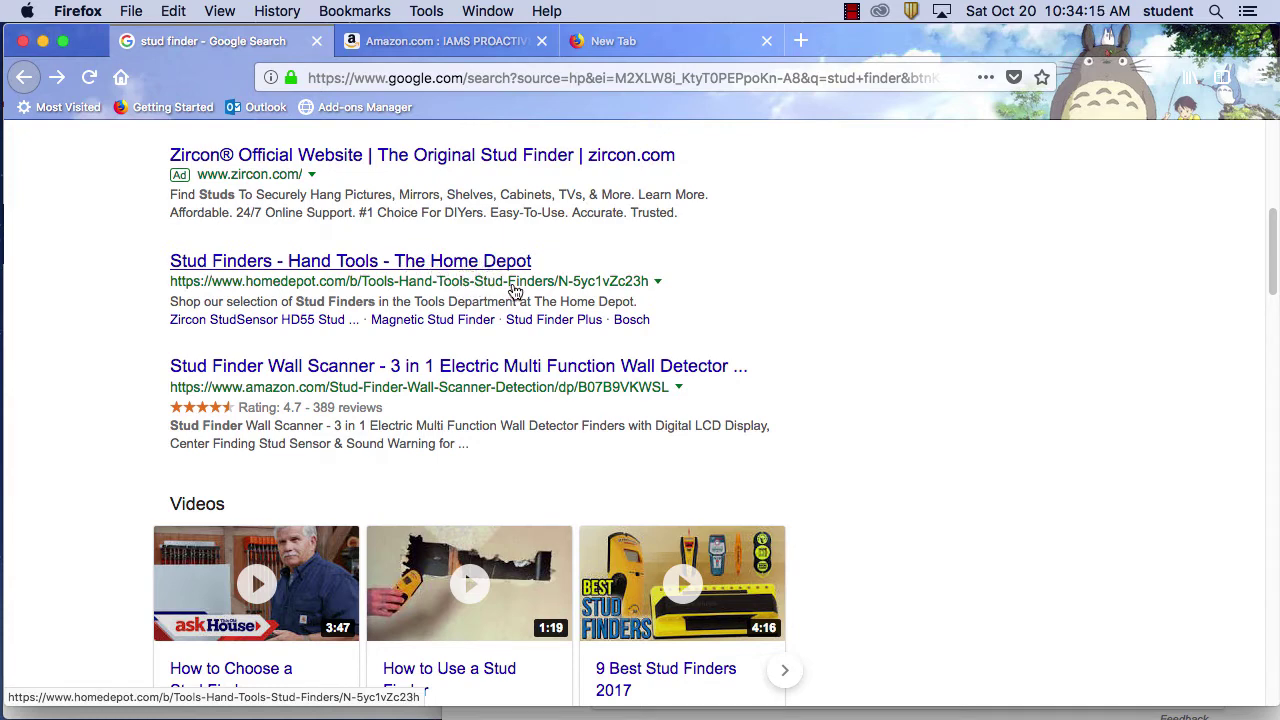
drag(638, 302, 170, 302)
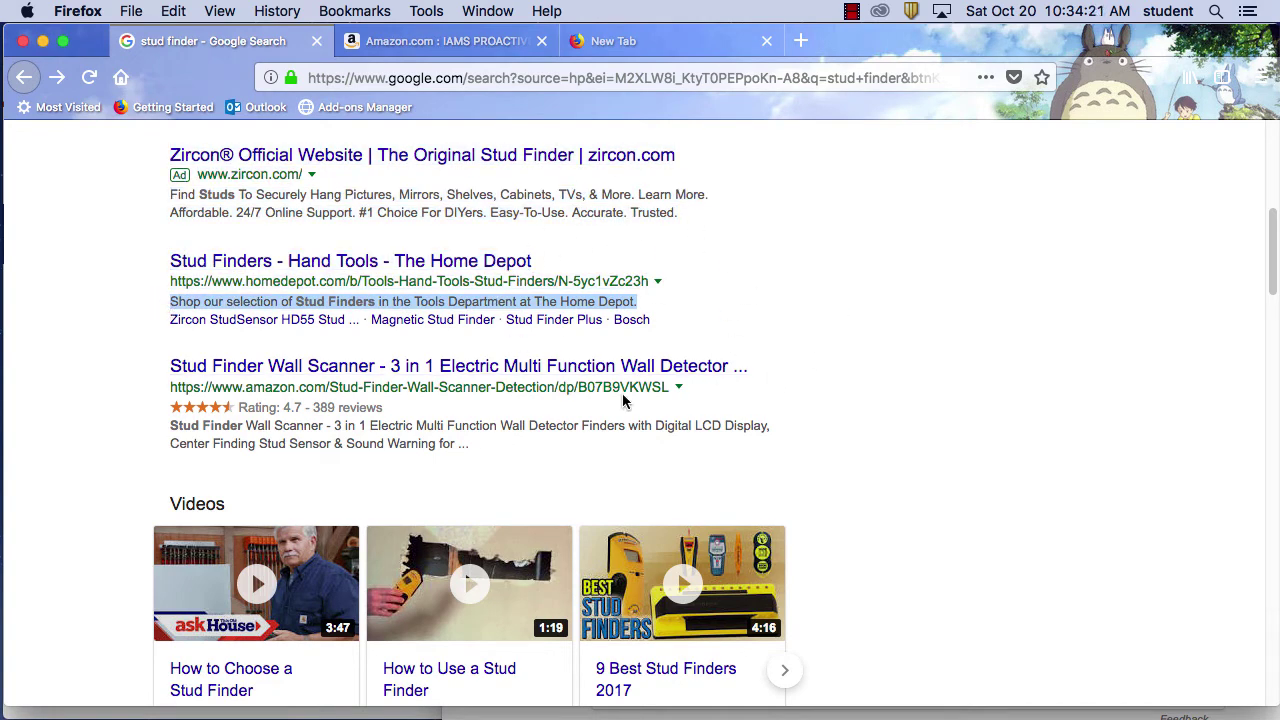
Load godaddy.com in a new tab, then open a new browser window
click(800, 41)
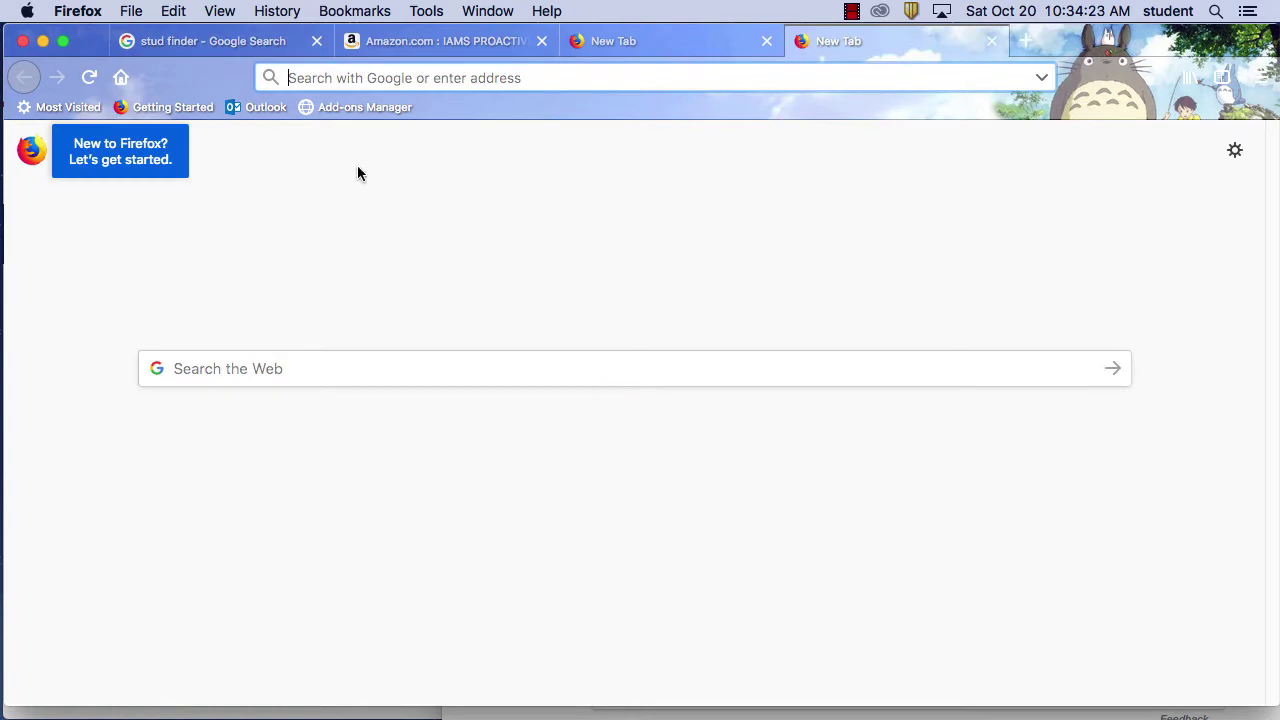
click(473, 77)
text(g)
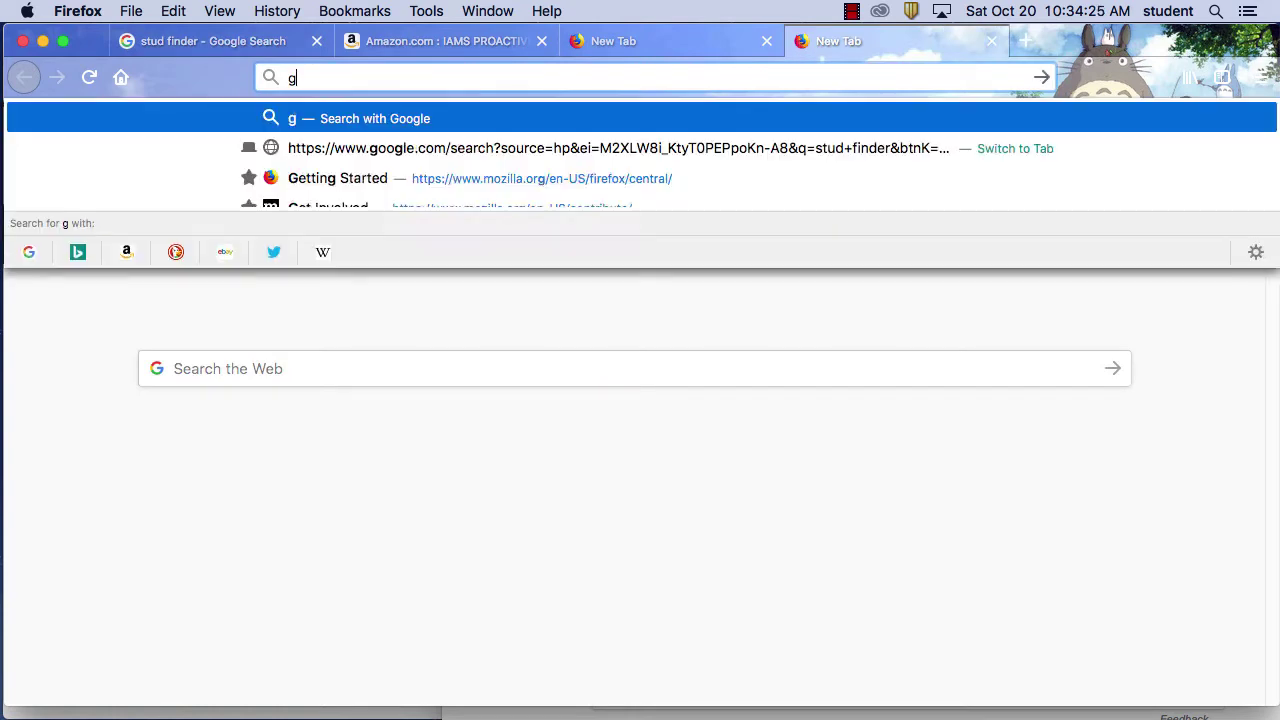
text(odaddy.com)
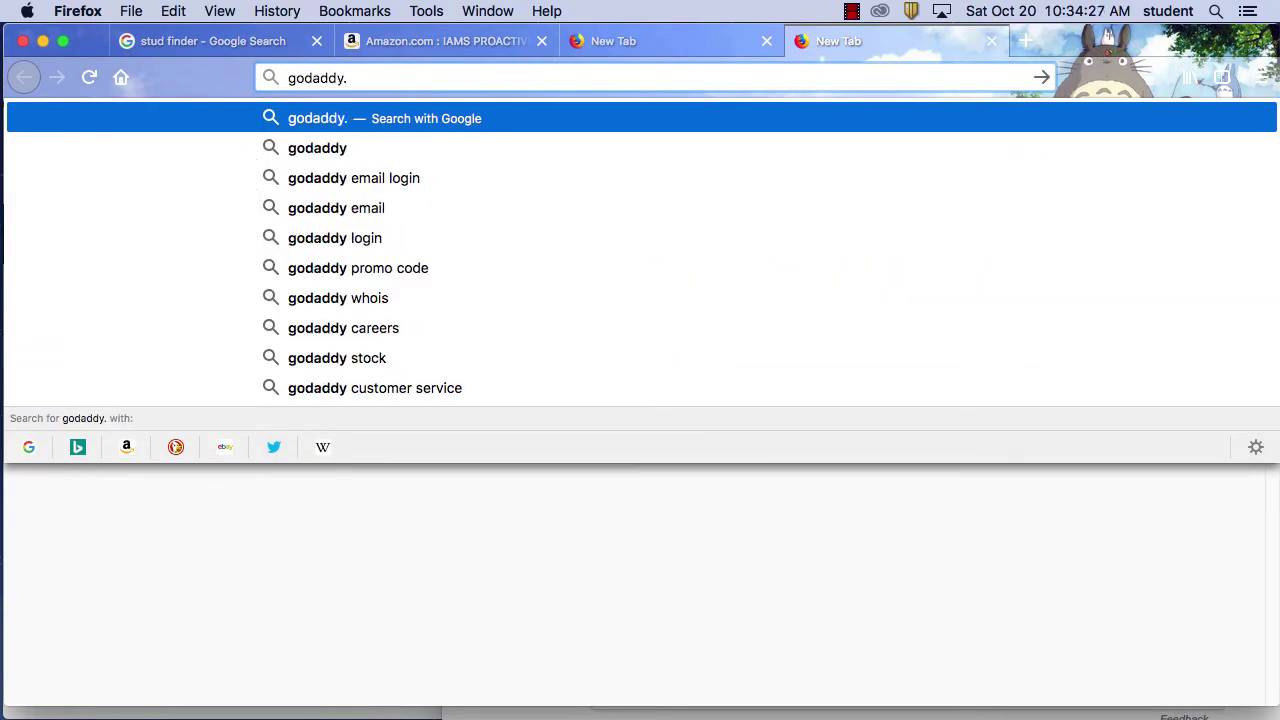
key(Return)
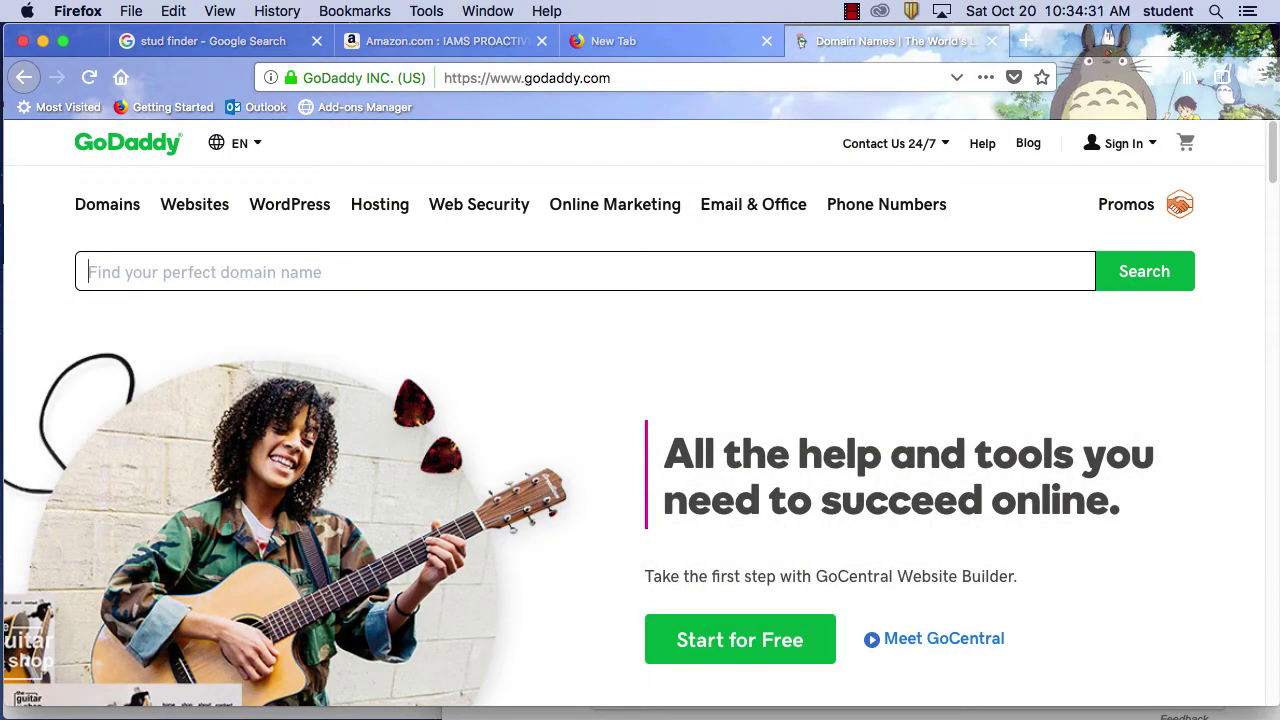
click(131, 10)
click(175, 52)
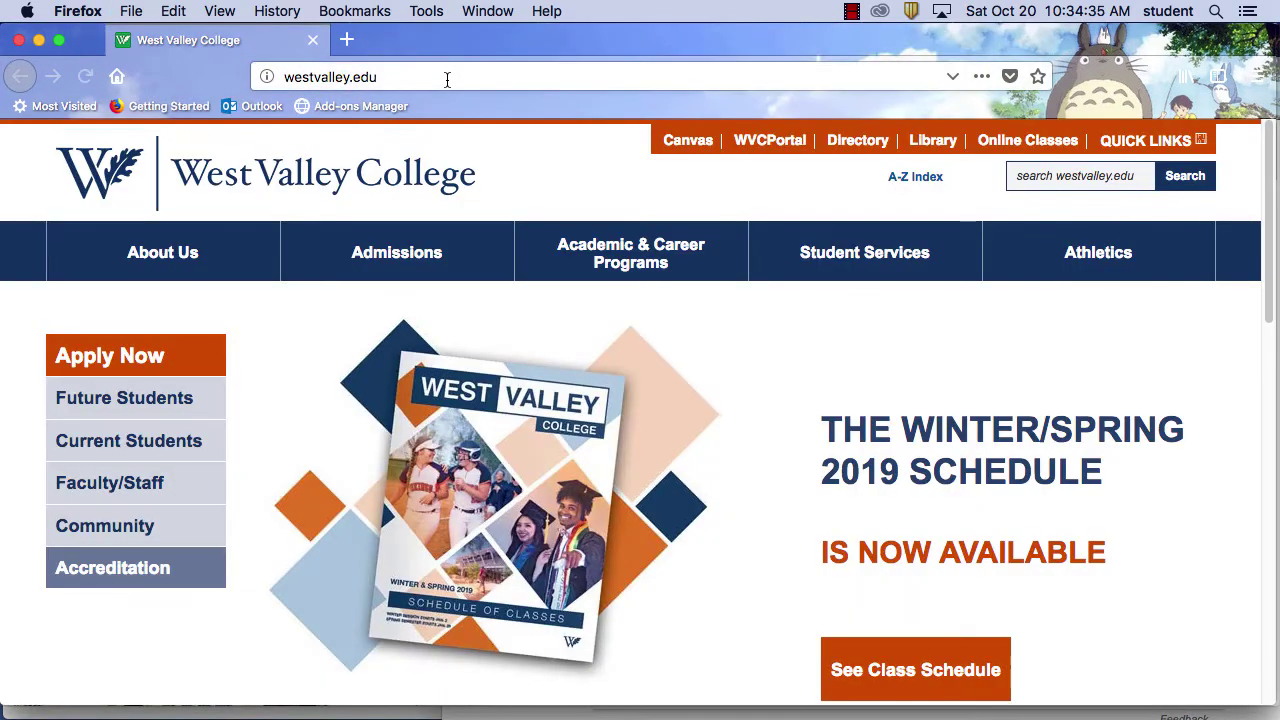
Load elviragallery.com in the new window and place the caret at the start of its address
click(446, 77)
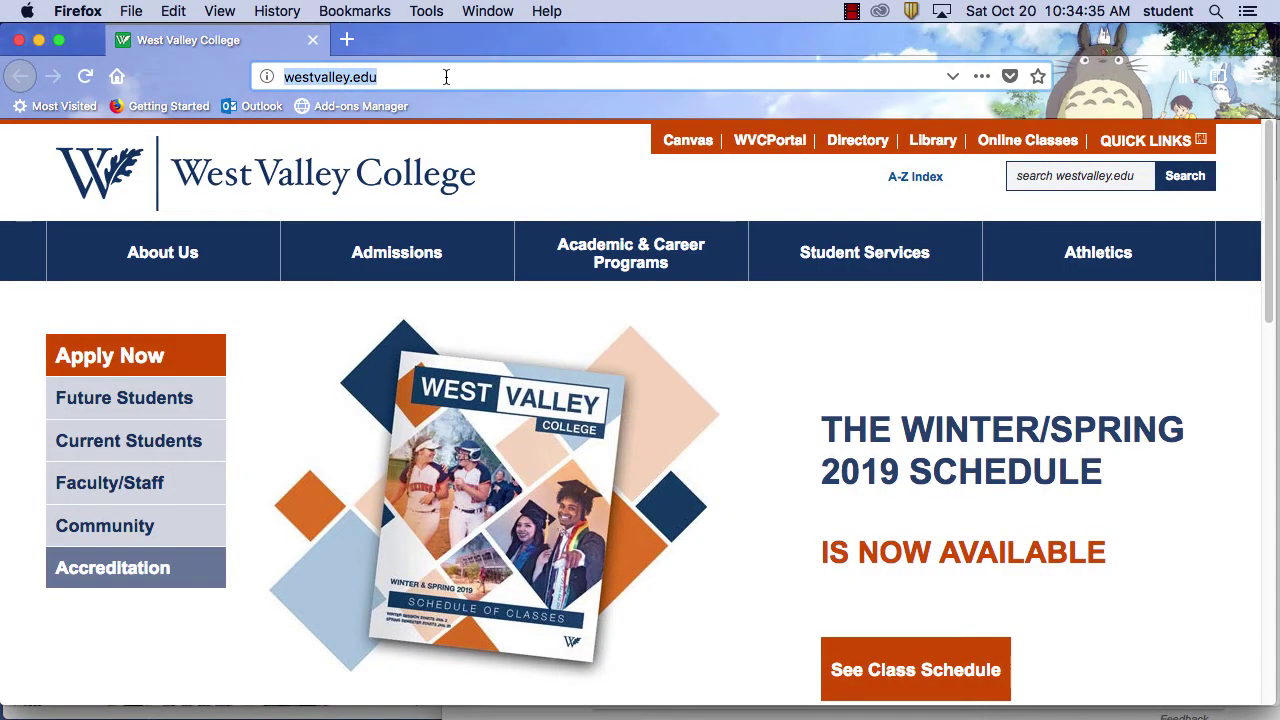
text(elvi)
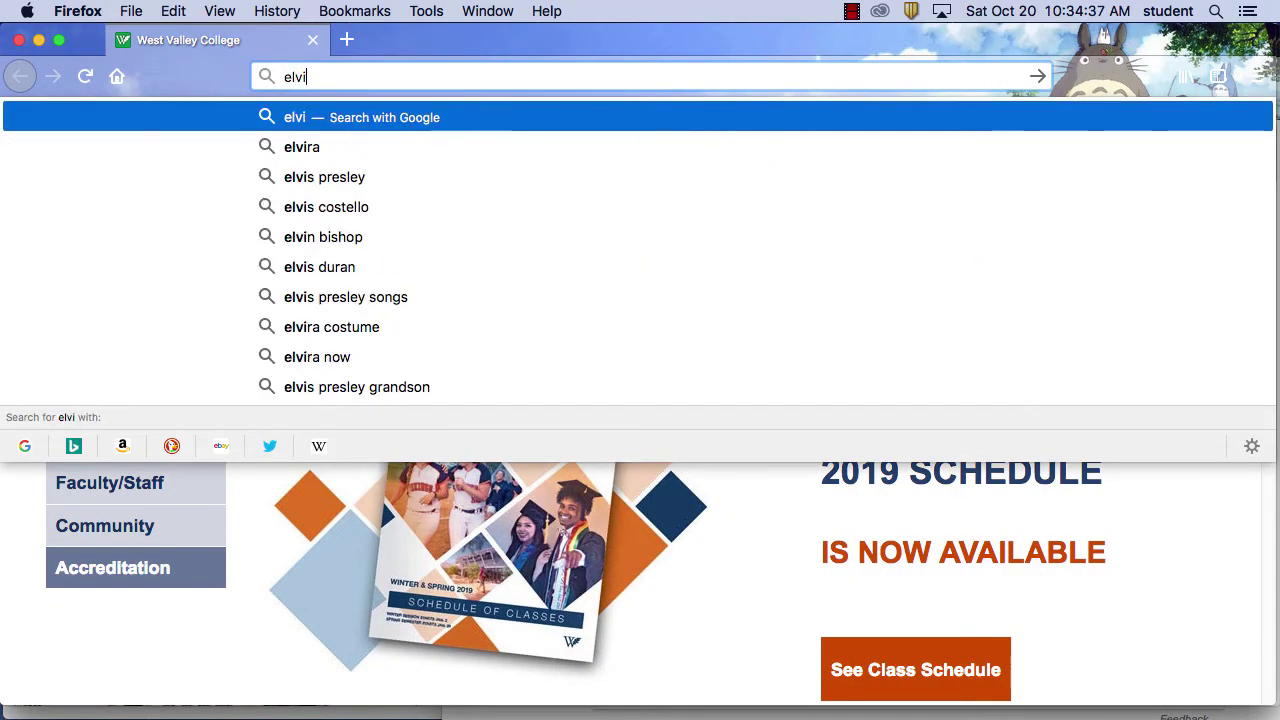
text(rag)
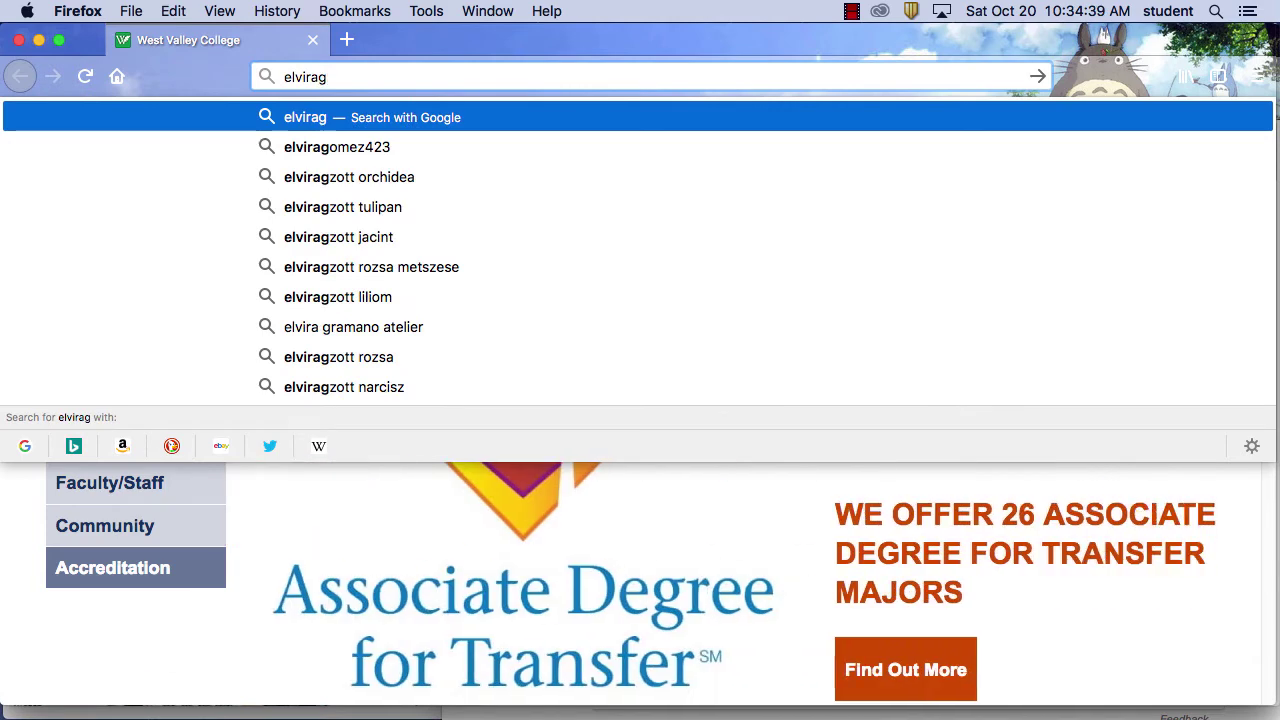
text(allery)
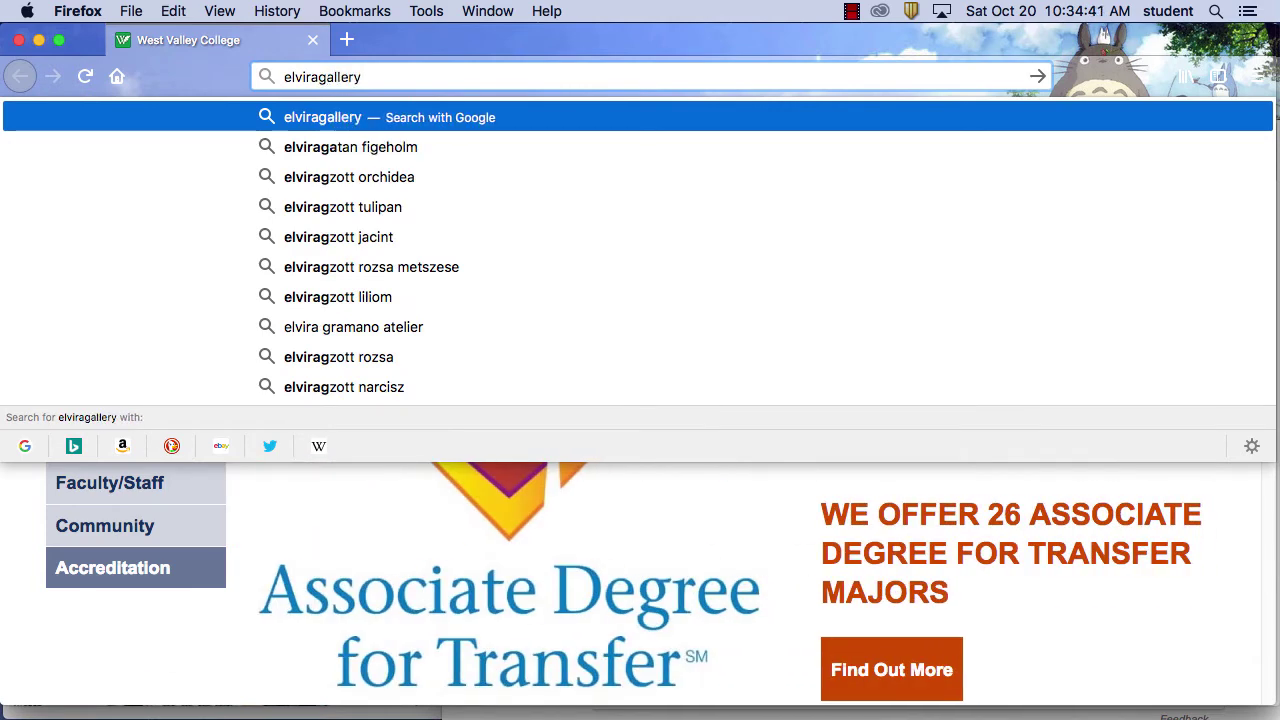
text(.com)
key(Return)
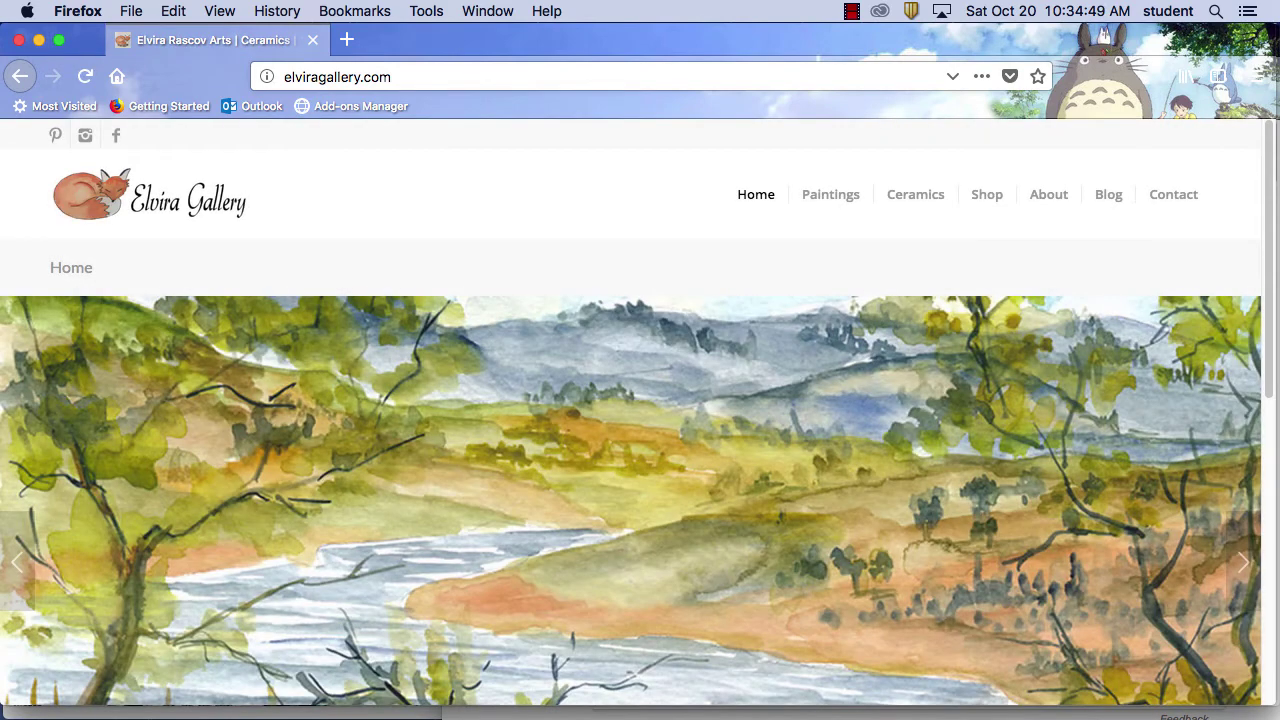
scroll(645, 358, down, 6)
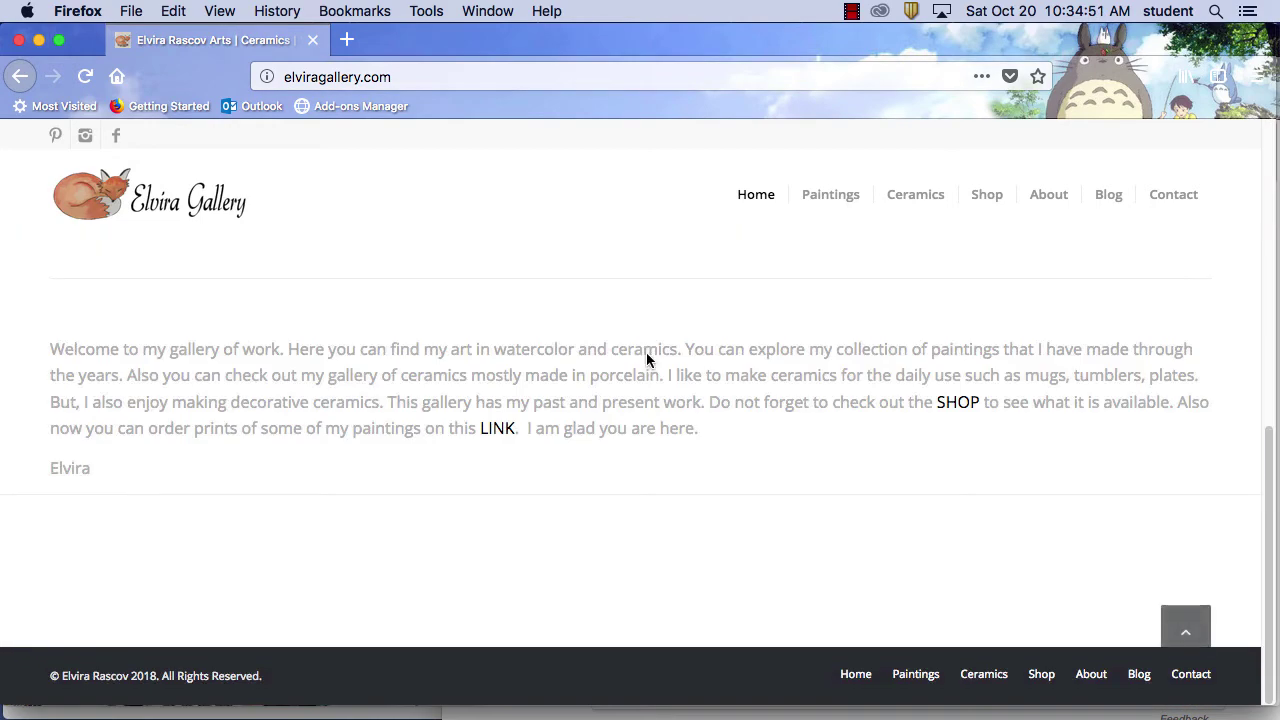
scroll(646, 349, up, 6)
click(305, 77)
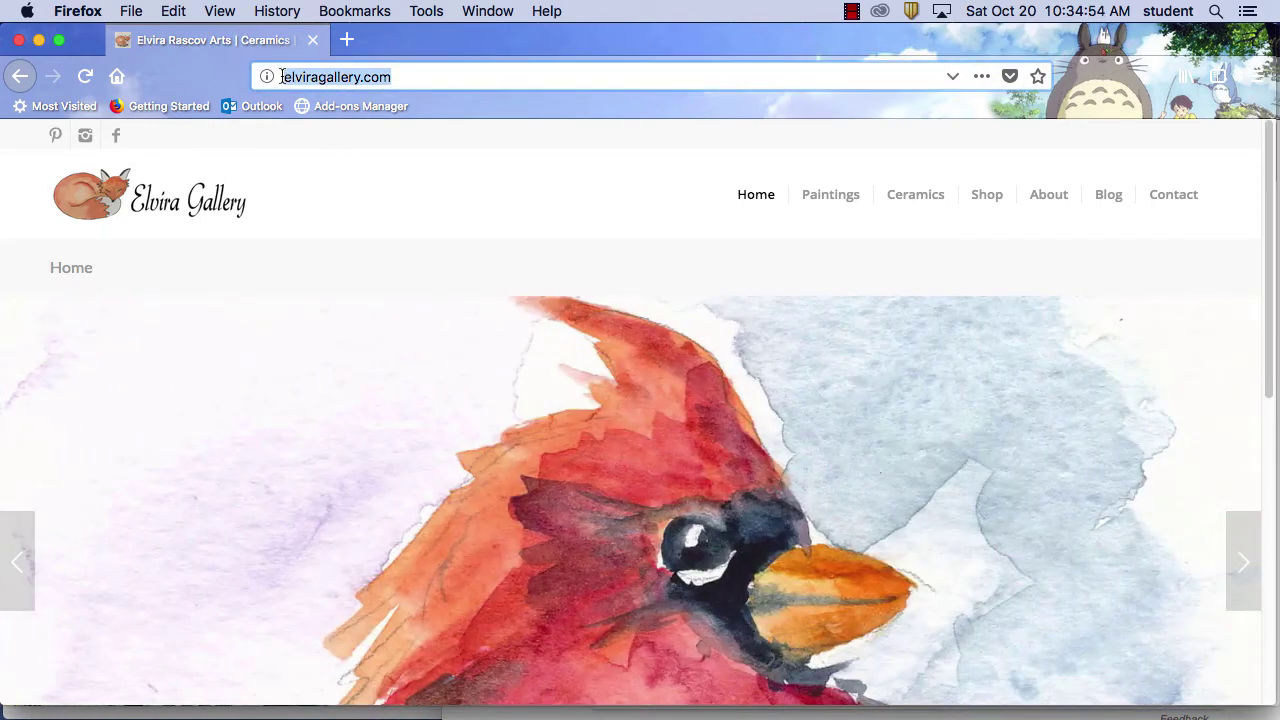
click(305, 77)
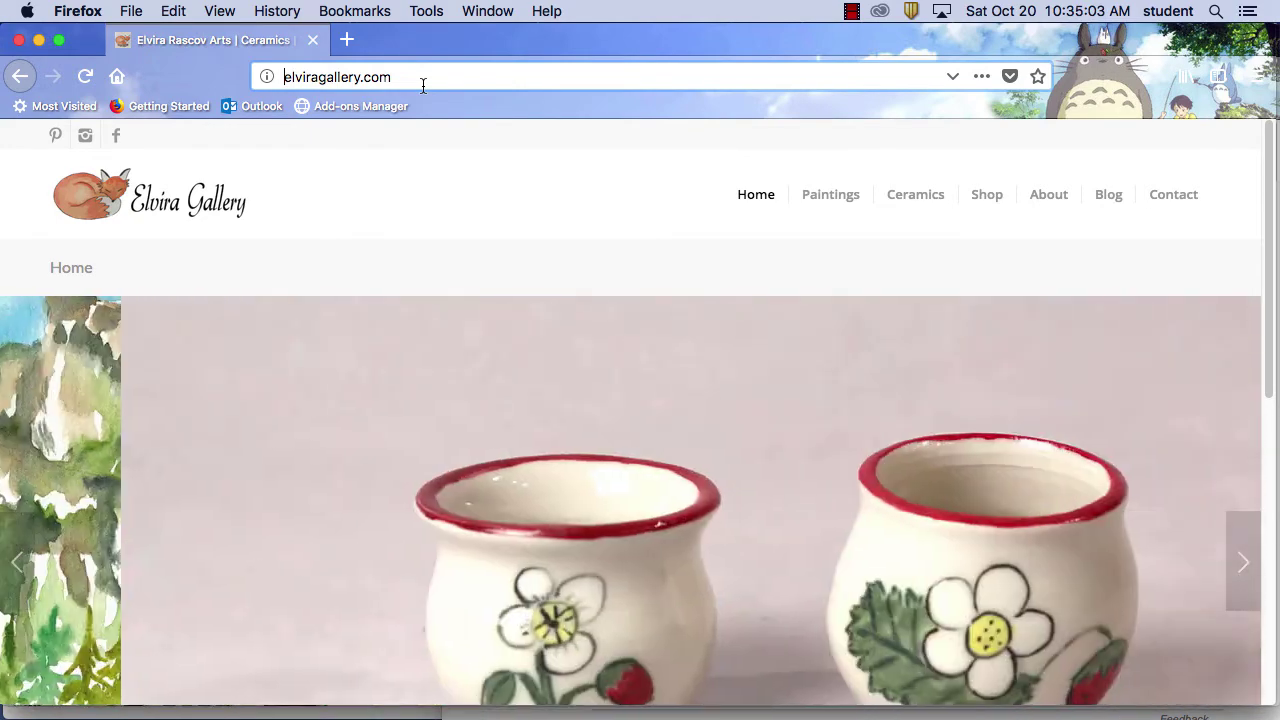
text(htt)
text(ps:)
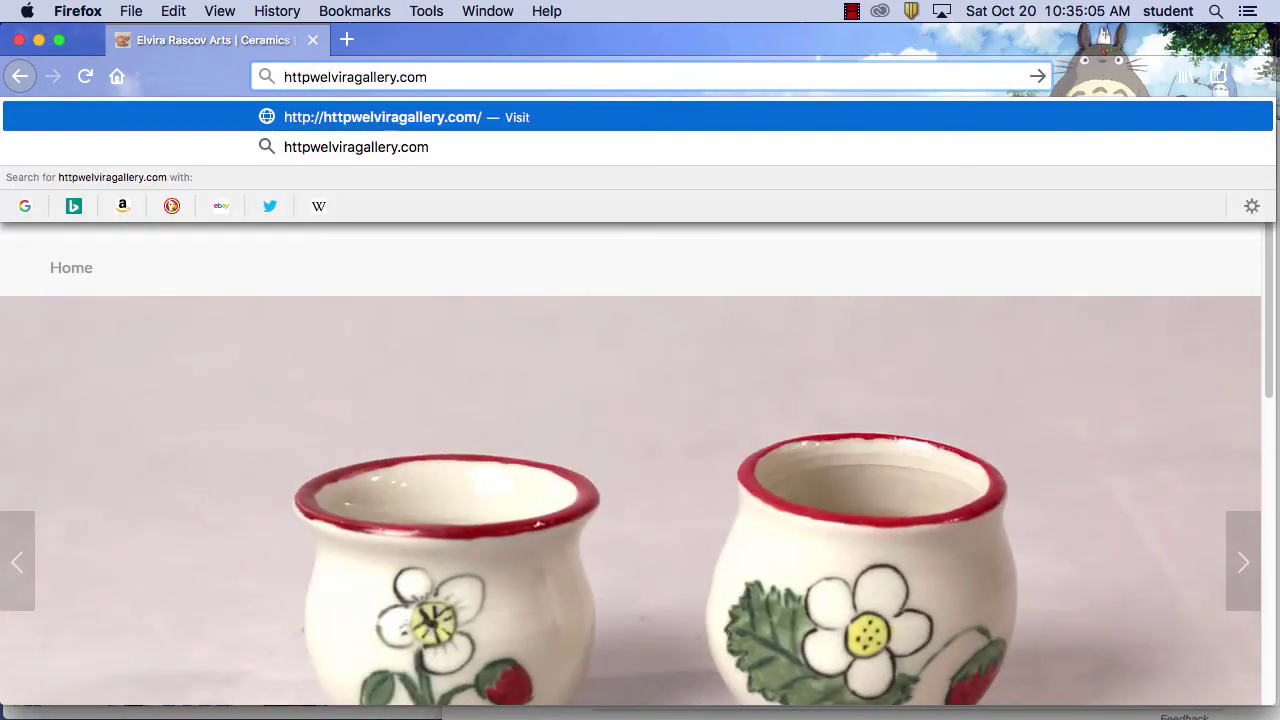
text(//)
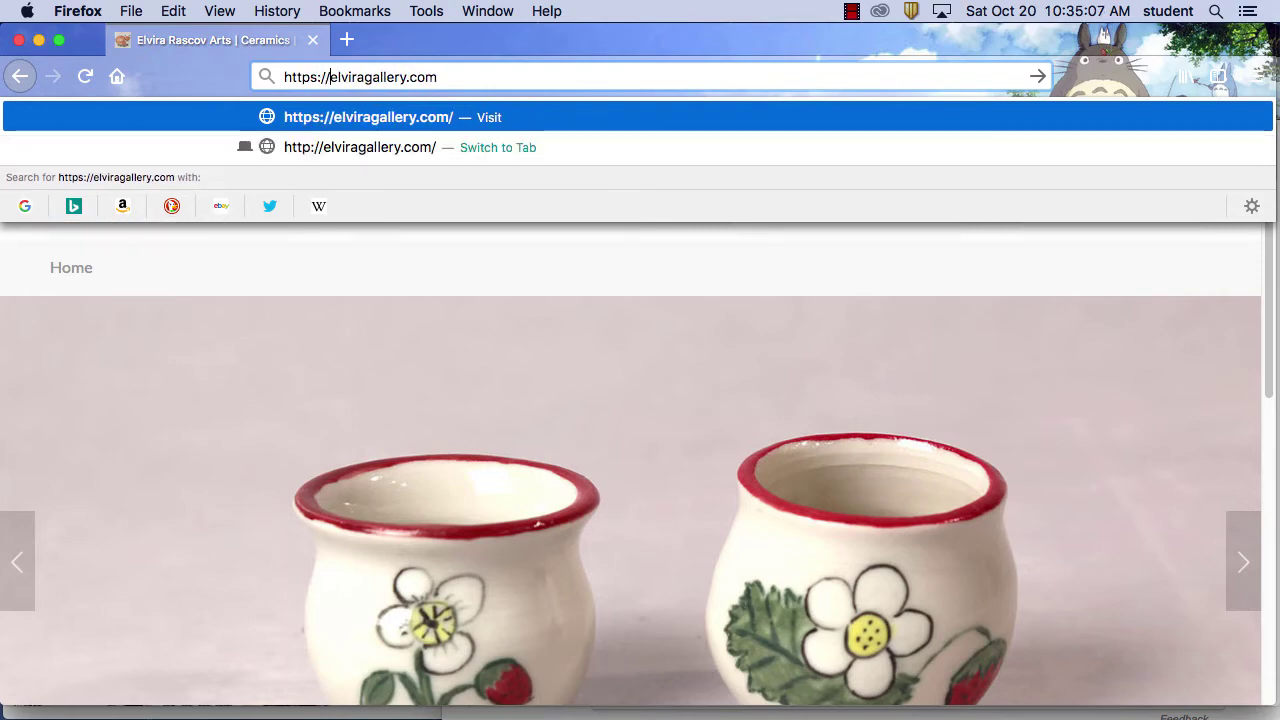
text(www.)
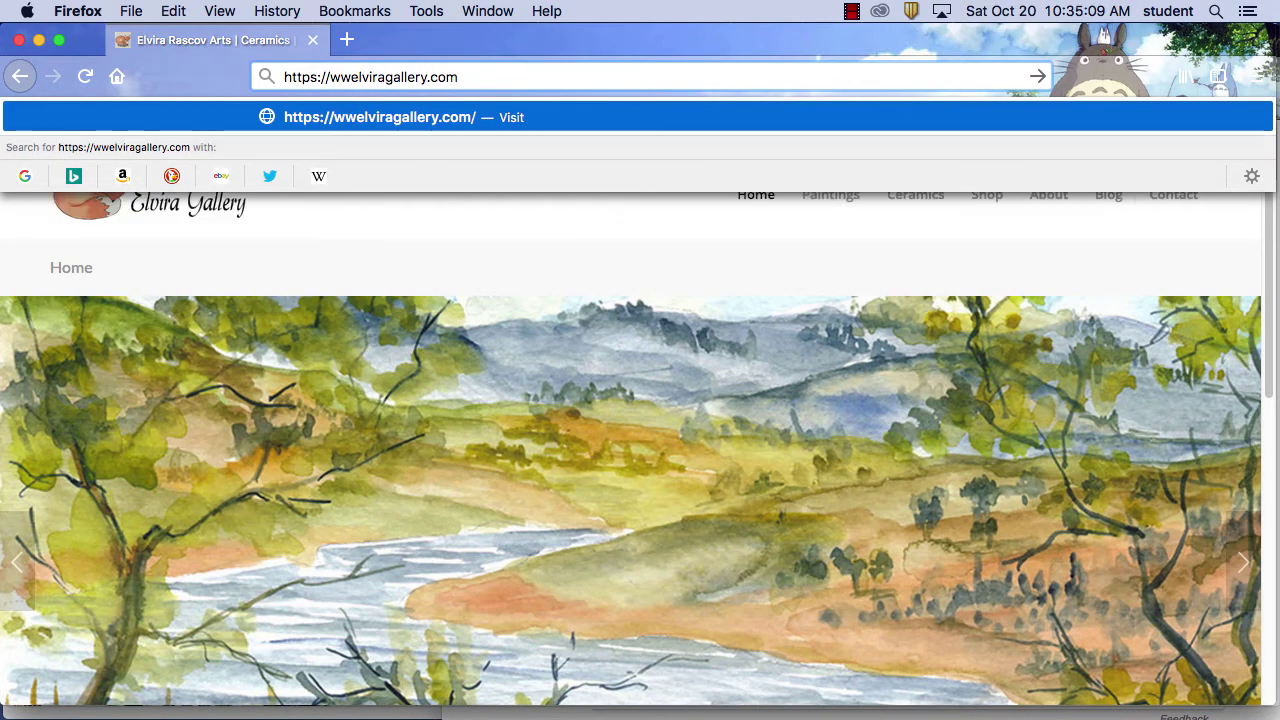
key(Return)
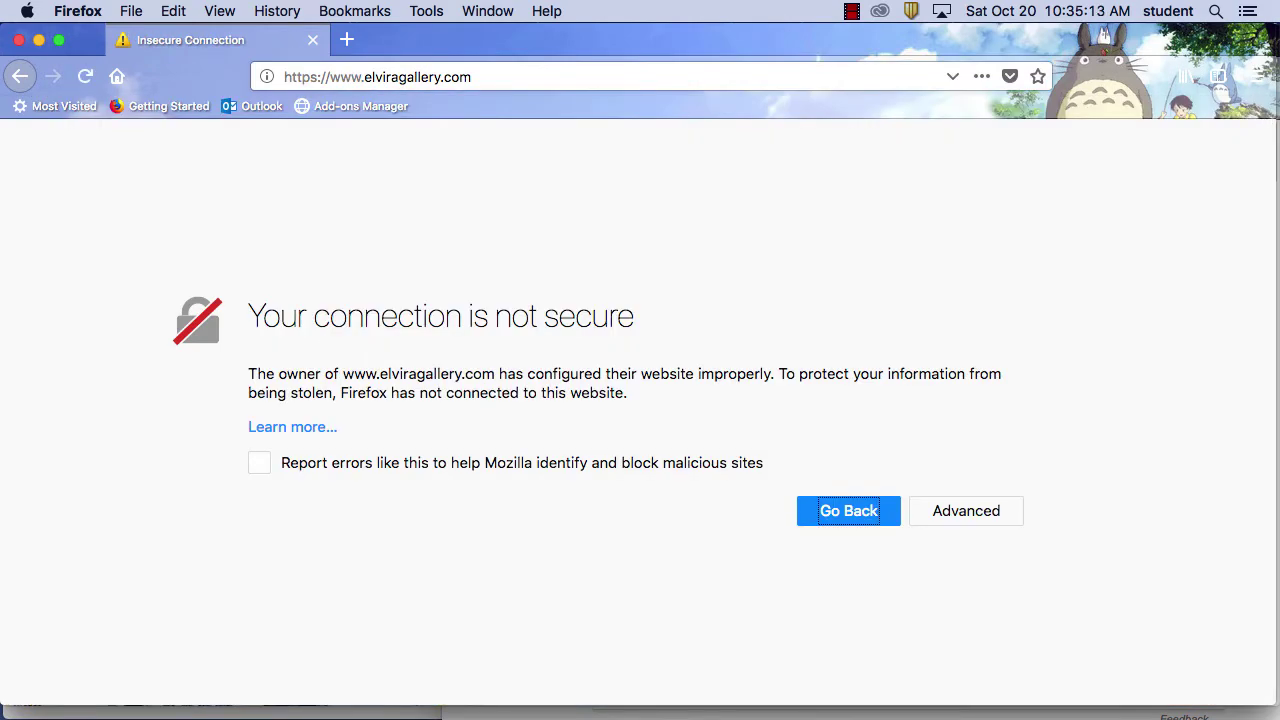
click(319, 76)
click(322, 77)
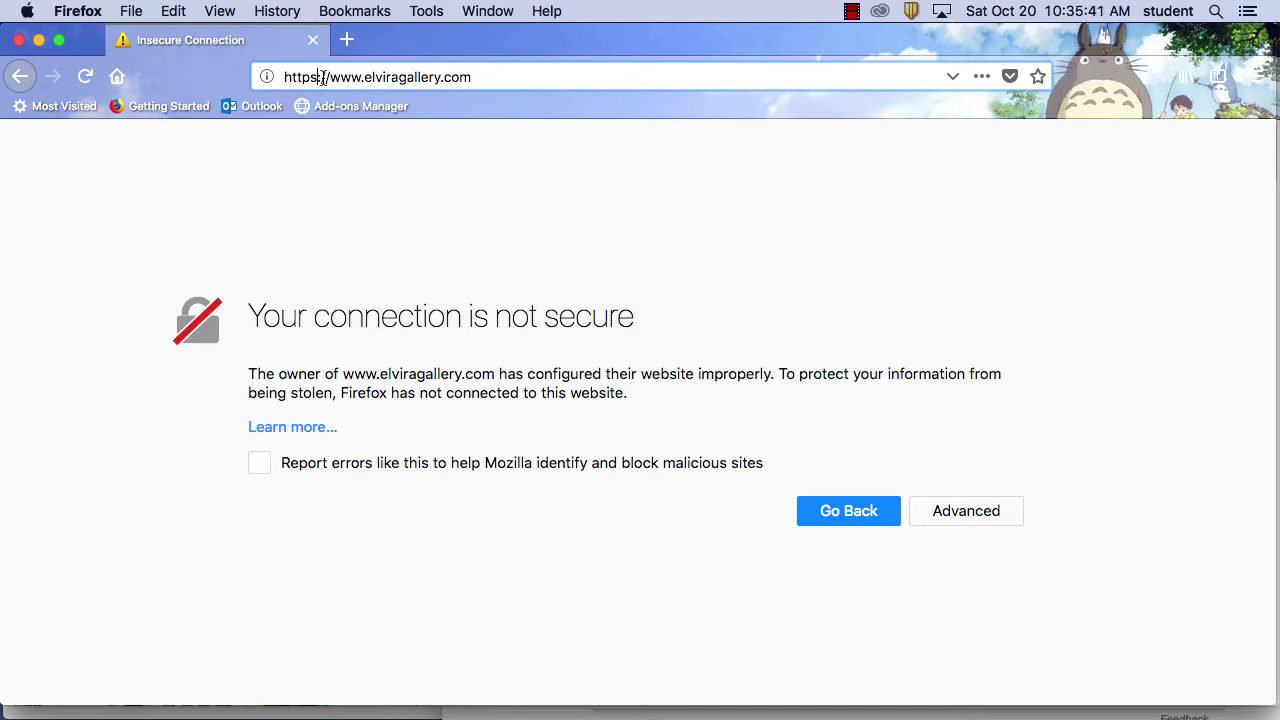
key(BackSpace)
key(Return)
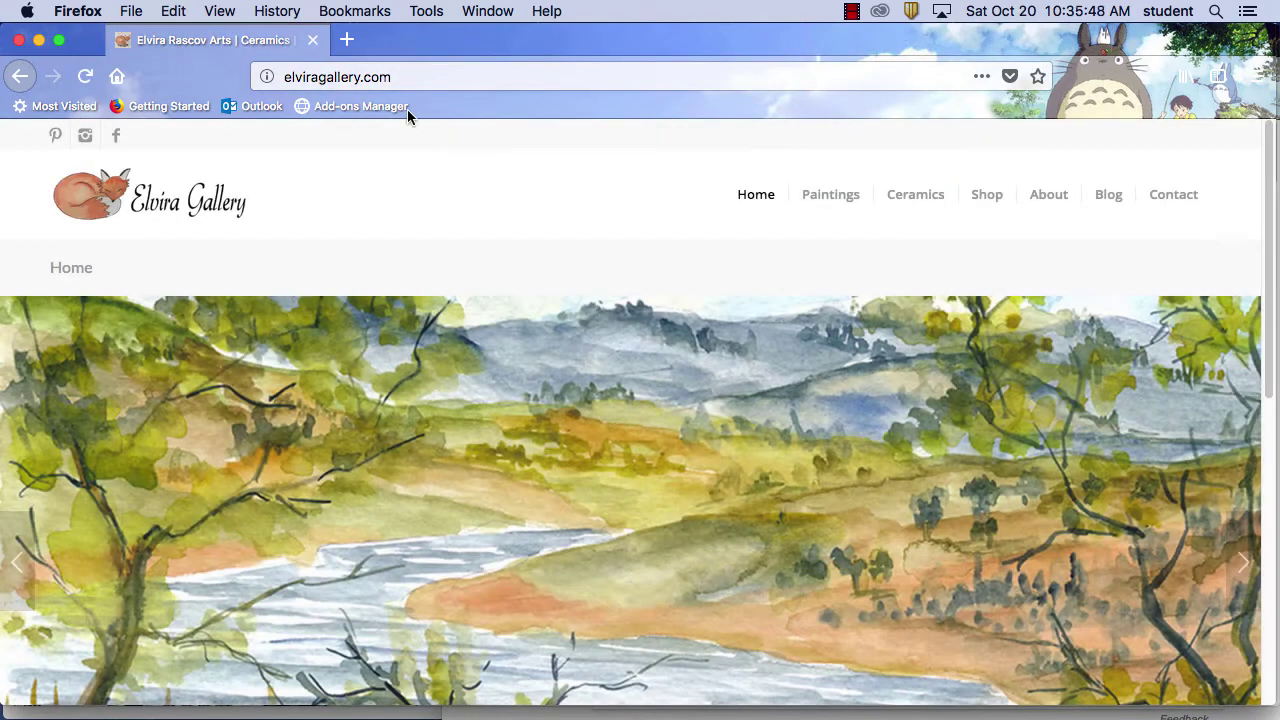
Go to godaddy.com, correcting a typo in the address
click(412, 77)
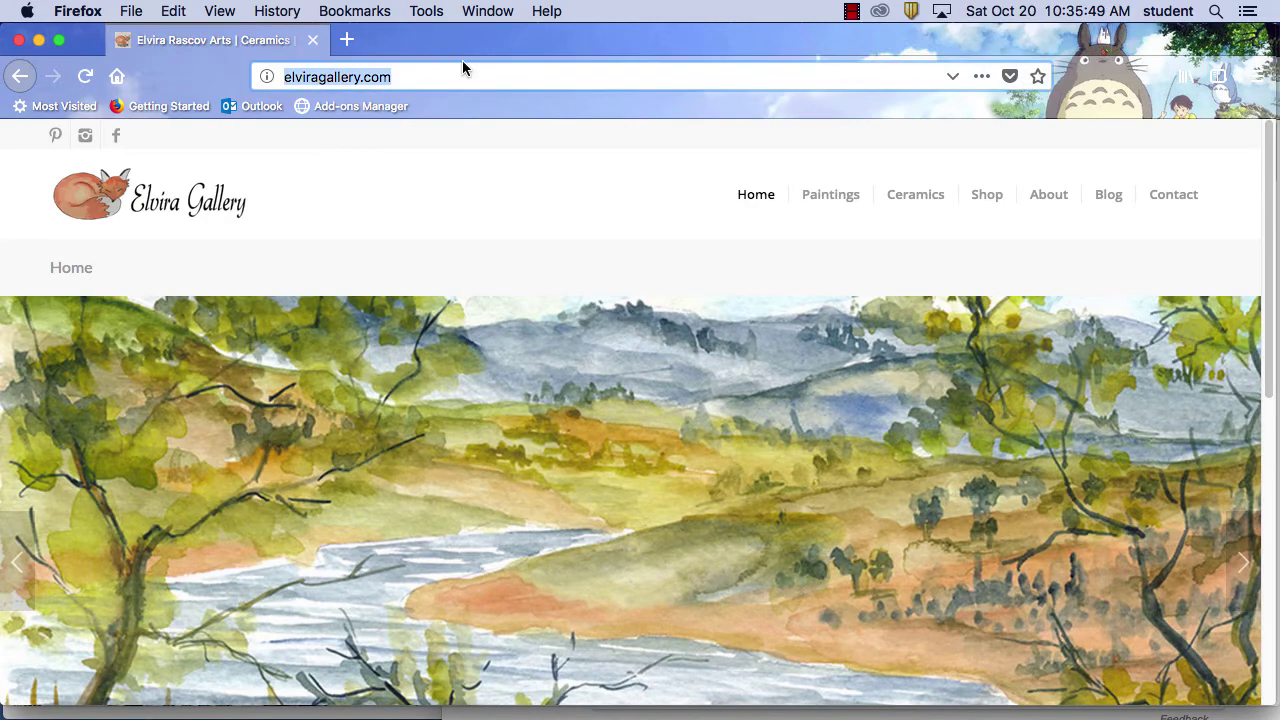
text(goog)
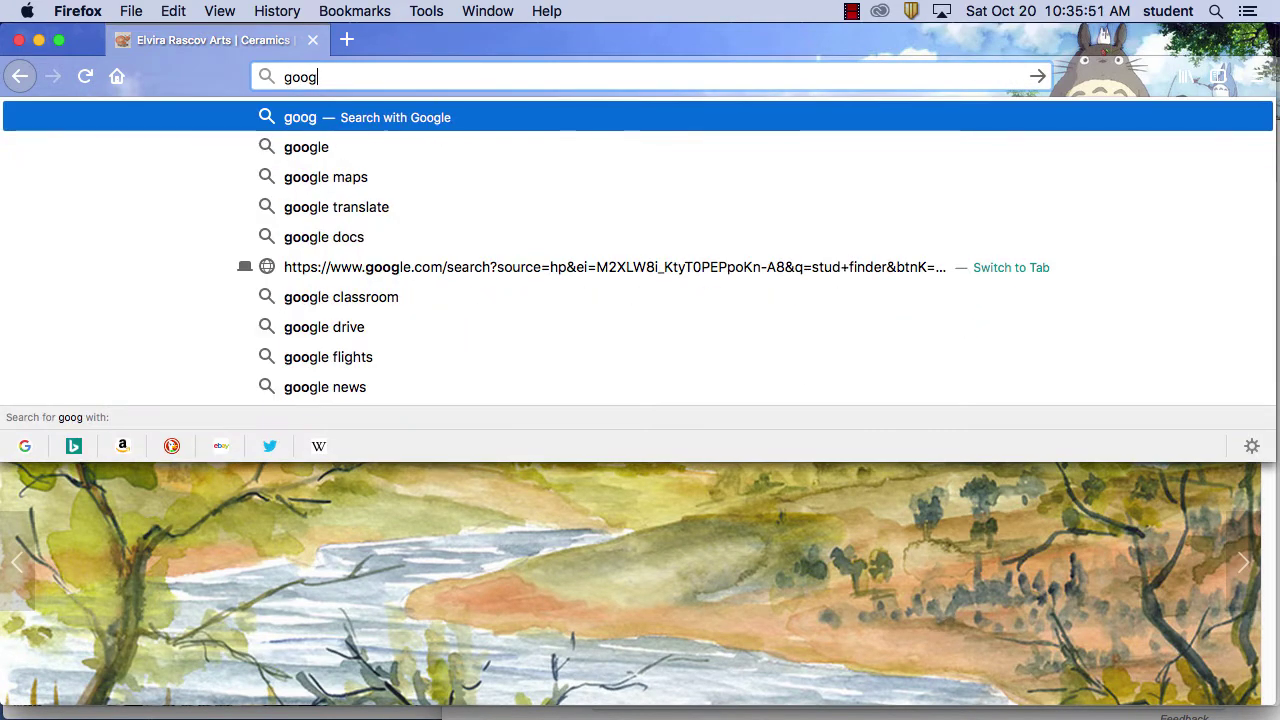
text(d)
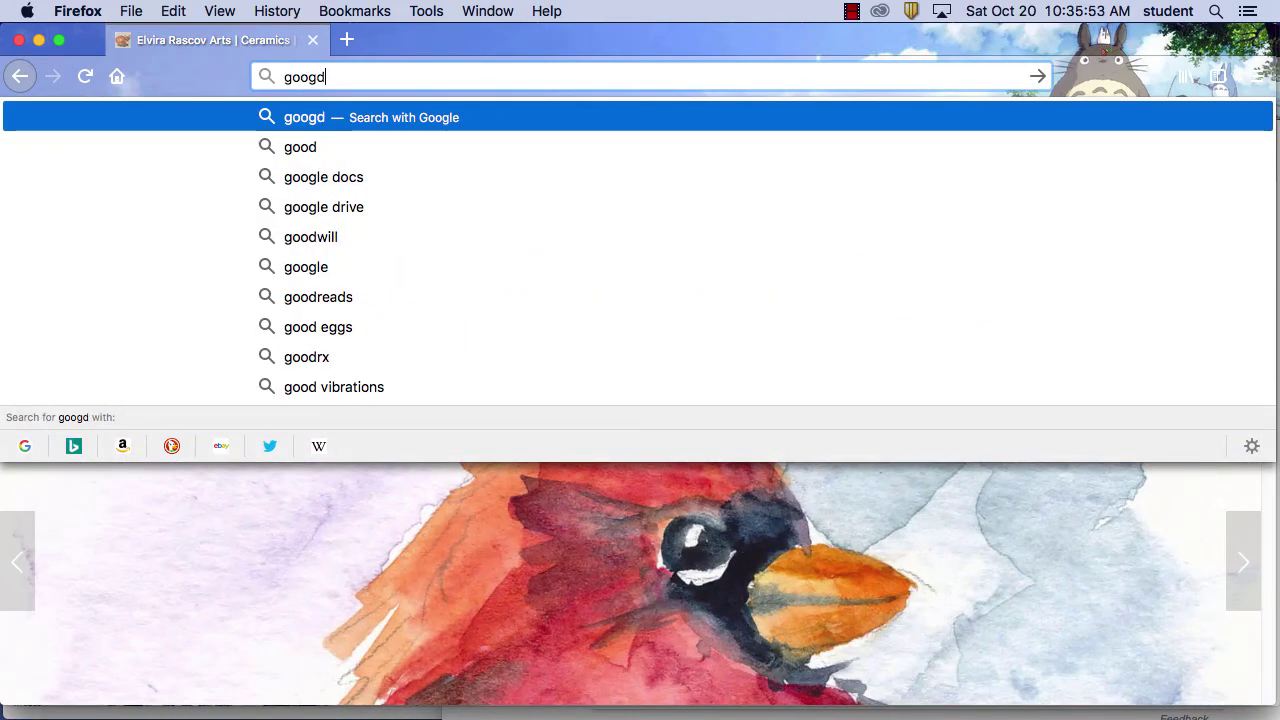
key(BackSpace)
key(BackSpace)
key(BackSpace)
text(daddy.co)
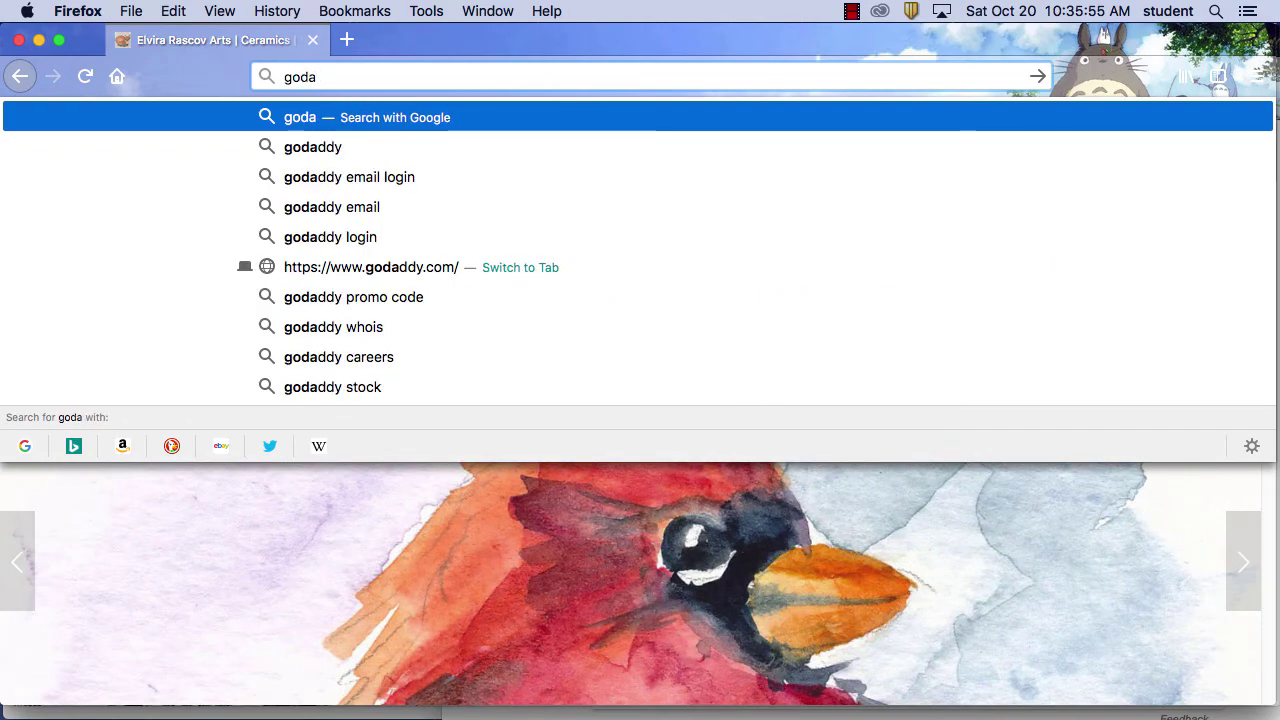
text(m)
key(Return)
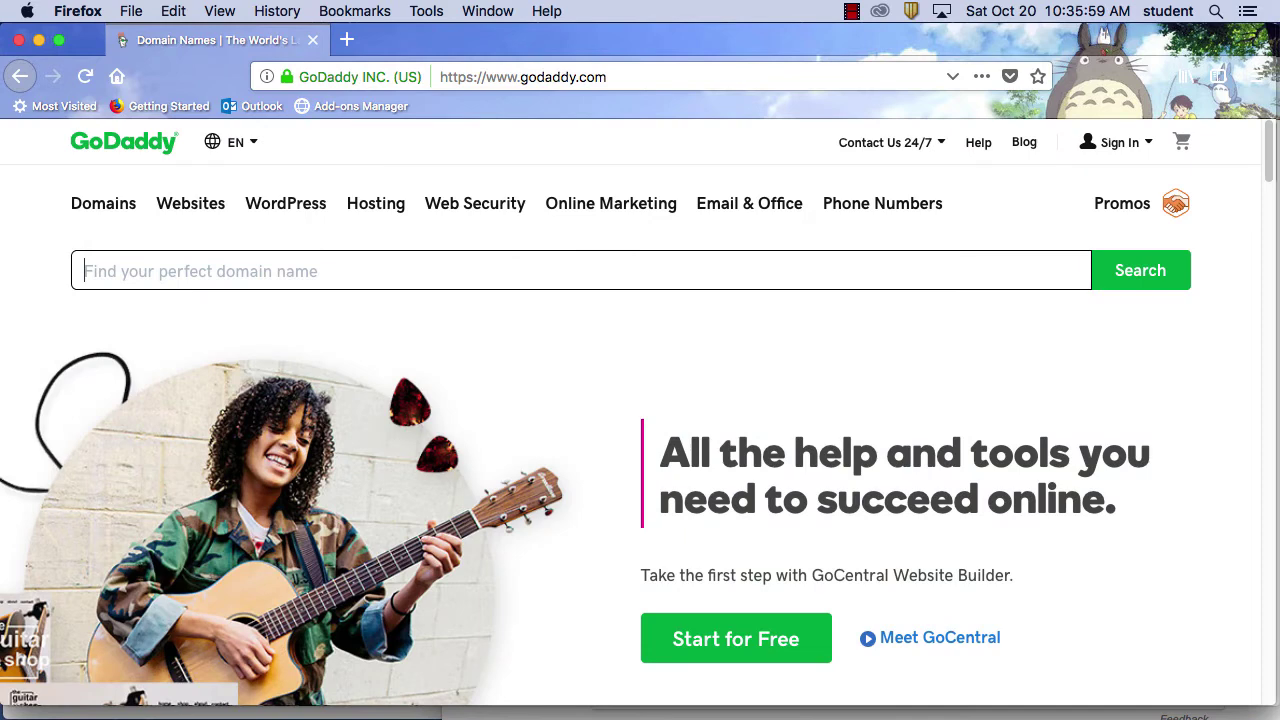
Sign in to the GoDaddy account with the username and account password
click(1102, 152)
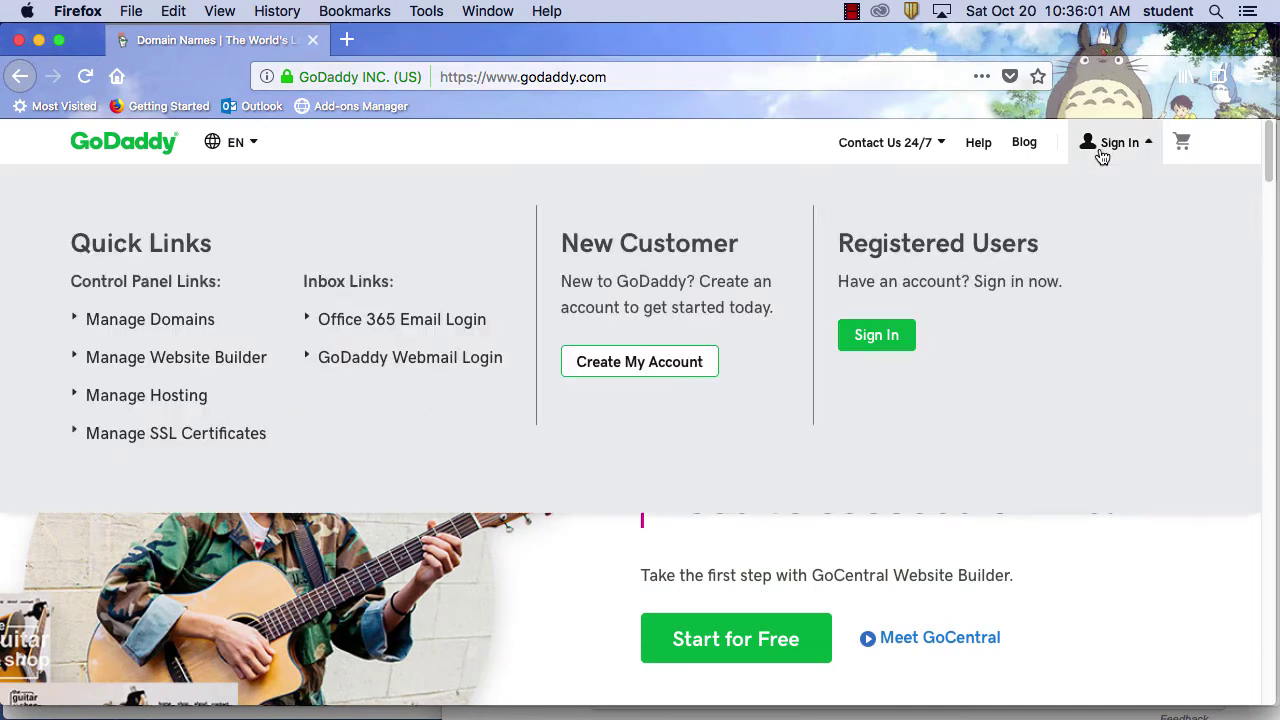
click(883, 351)
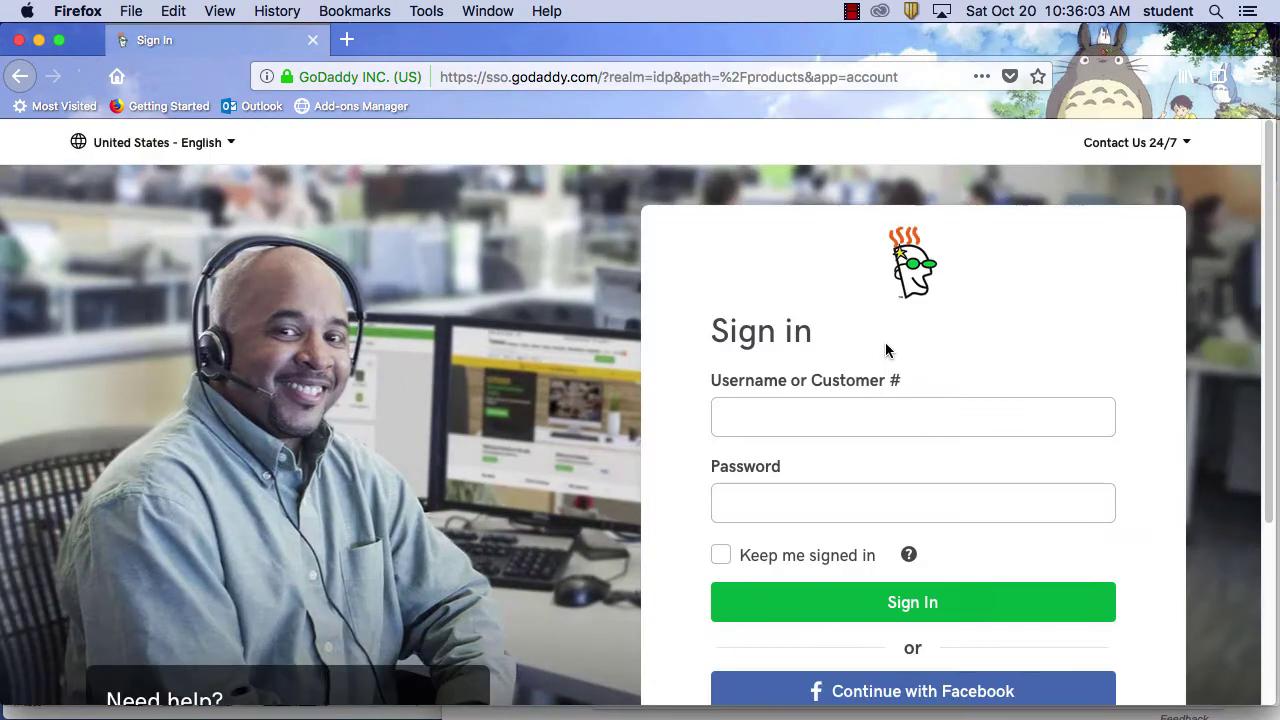
click(817, 415)
text(j)
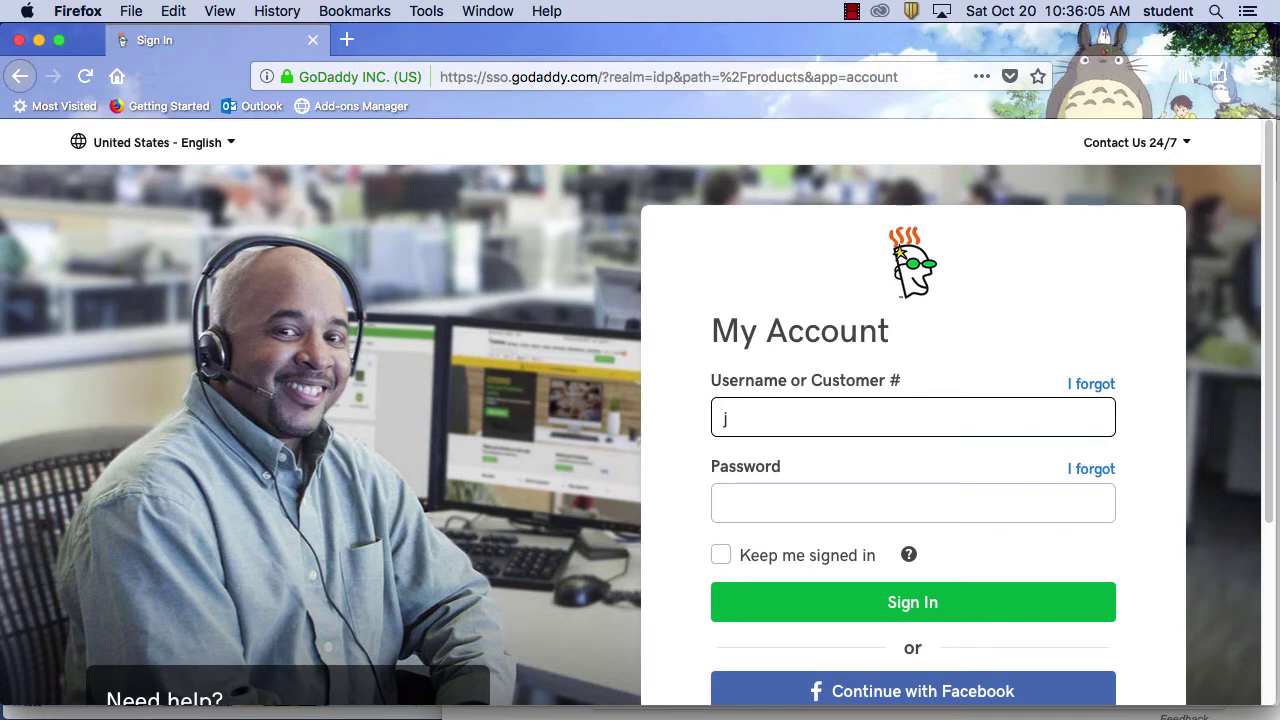
text(rascovb)
key(BackSpace)
click(903, 517)
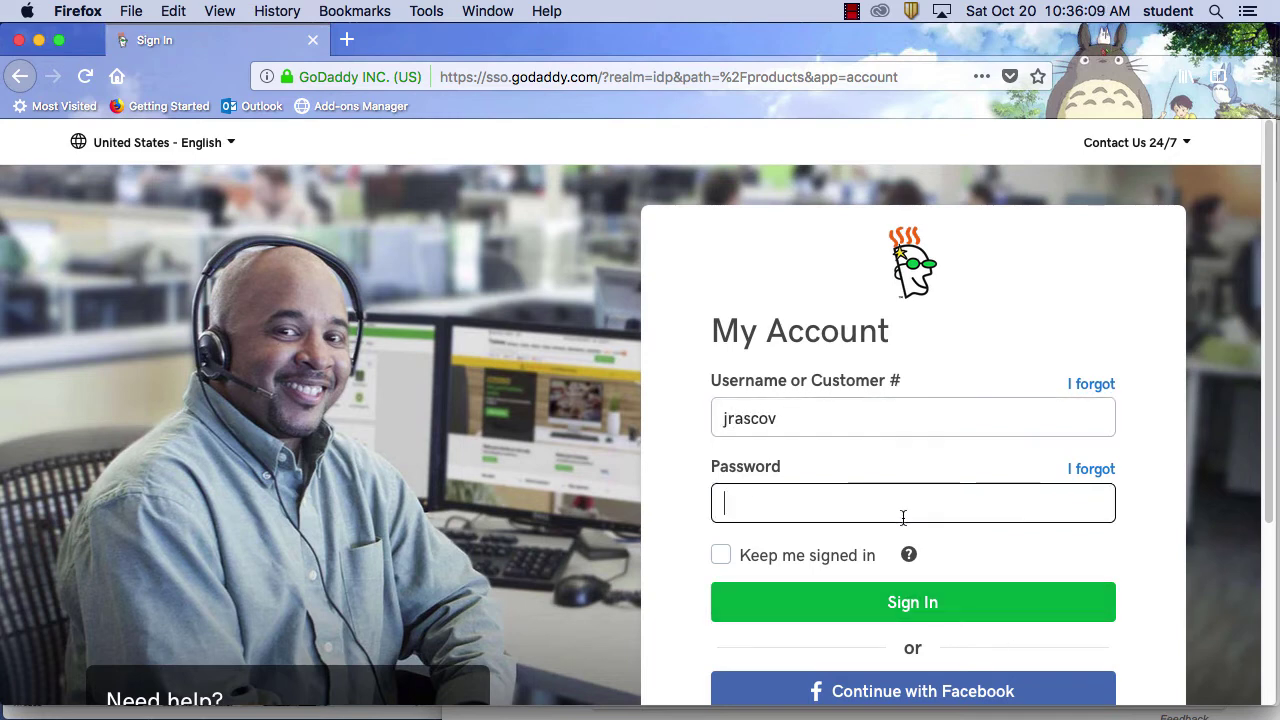
text(•••••••••••••)
click(934, 601)
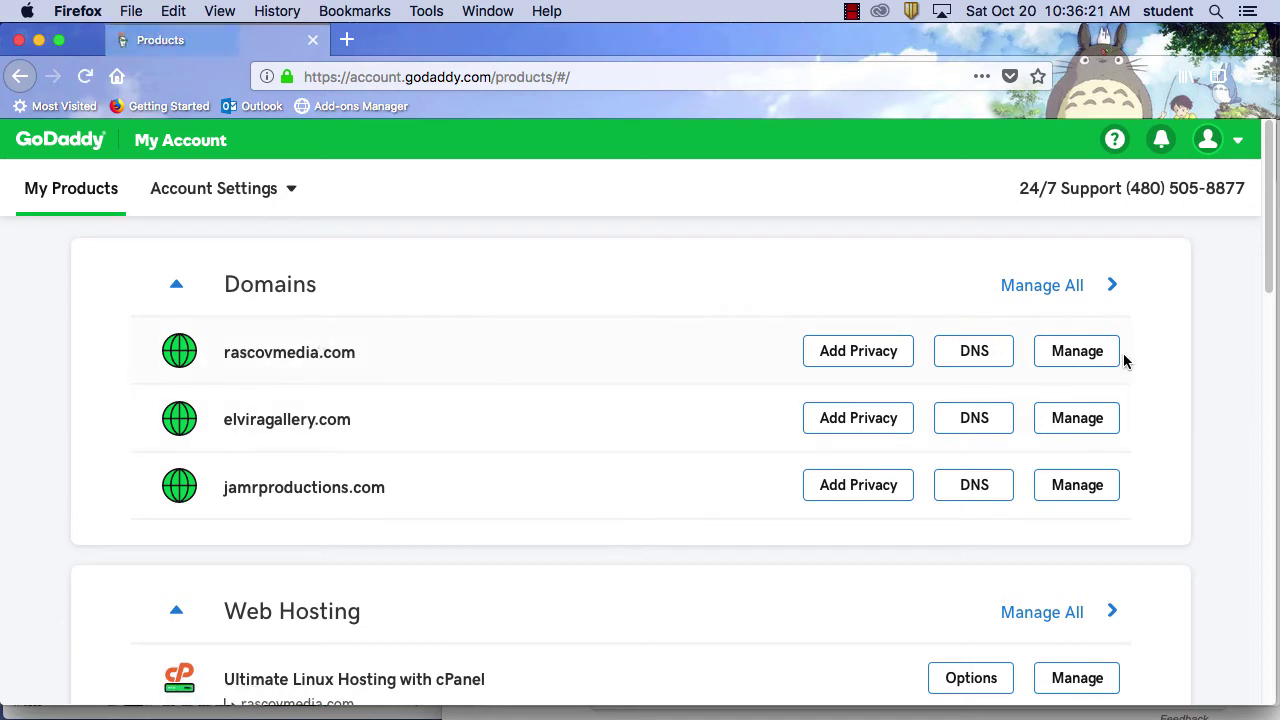
click(1094, 360)
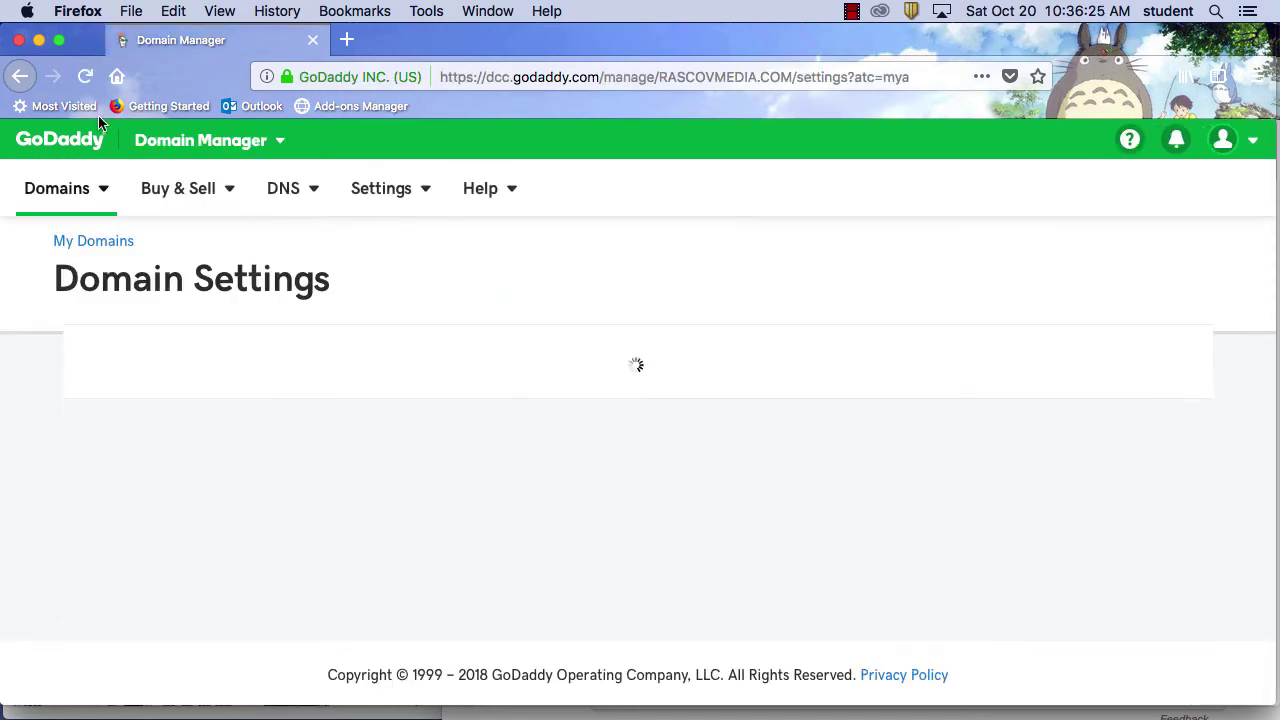
click(19, 77)
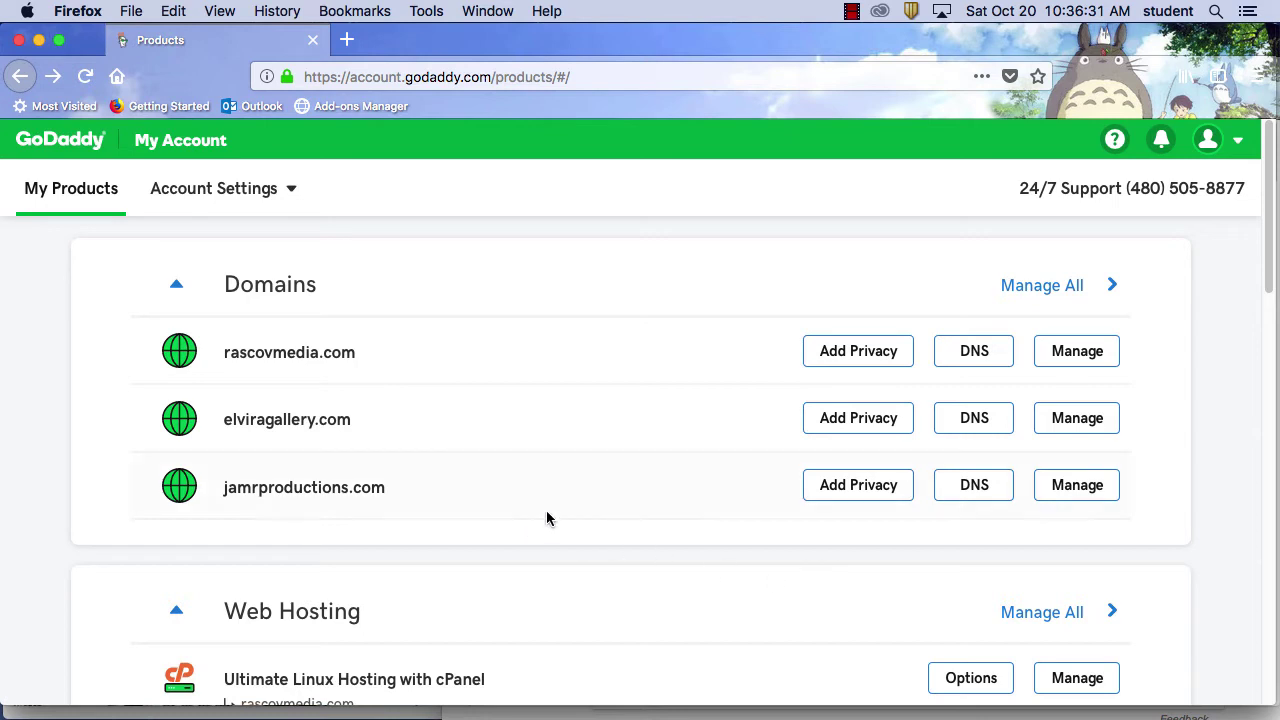
scroll(548, 512, down, 5)
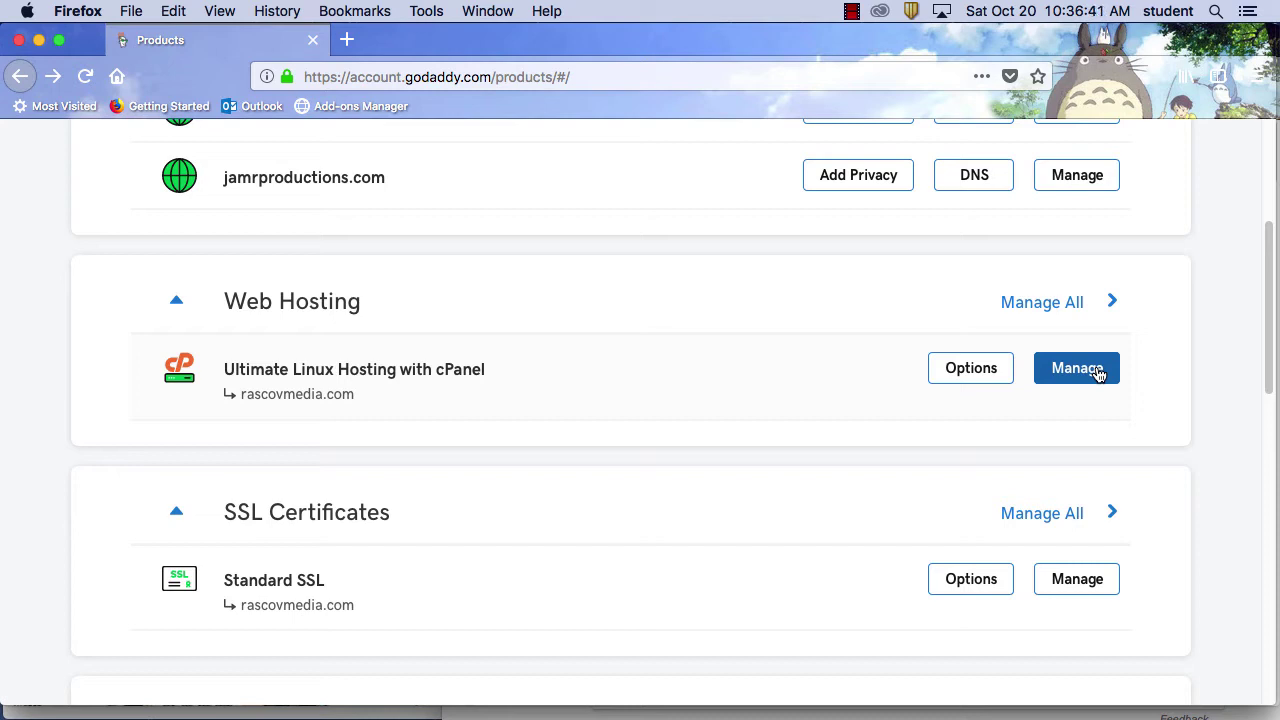
scroll(745, 364, up, 5)
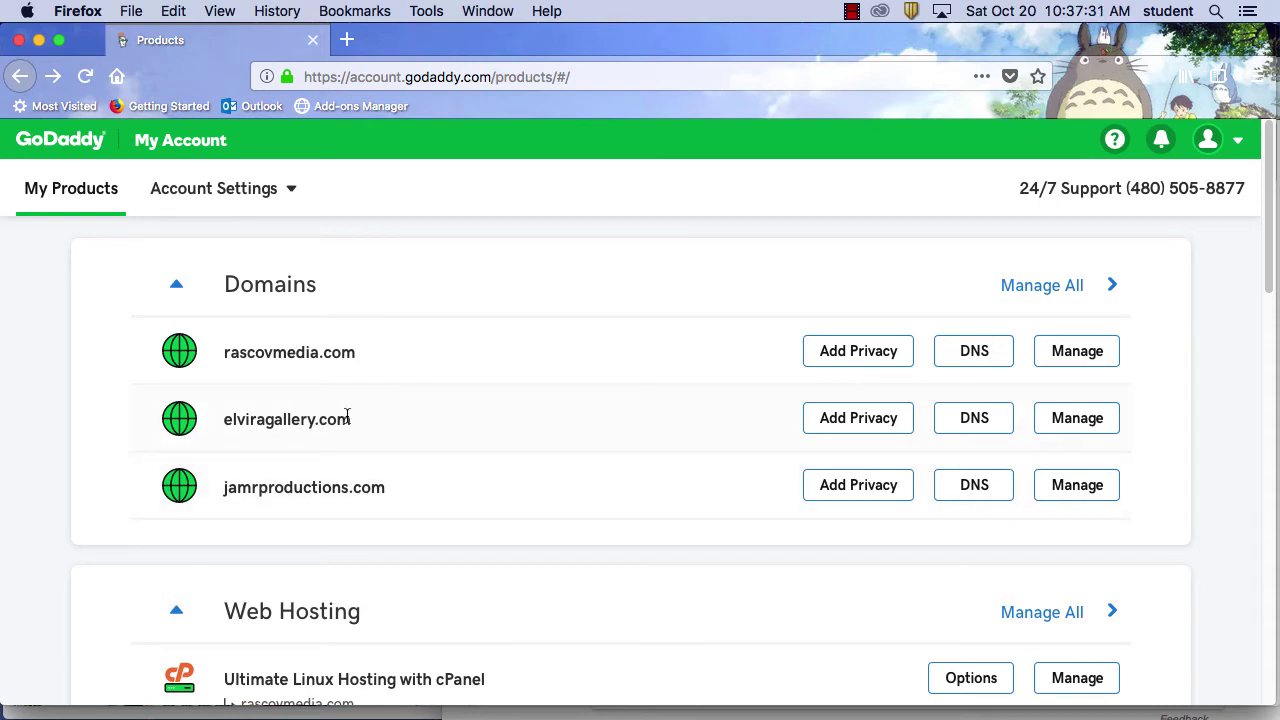
Highlight 'elvira' and 'rascov' in the listed domains, then open a new Firefox window
drag(263, 420, 202, 422)
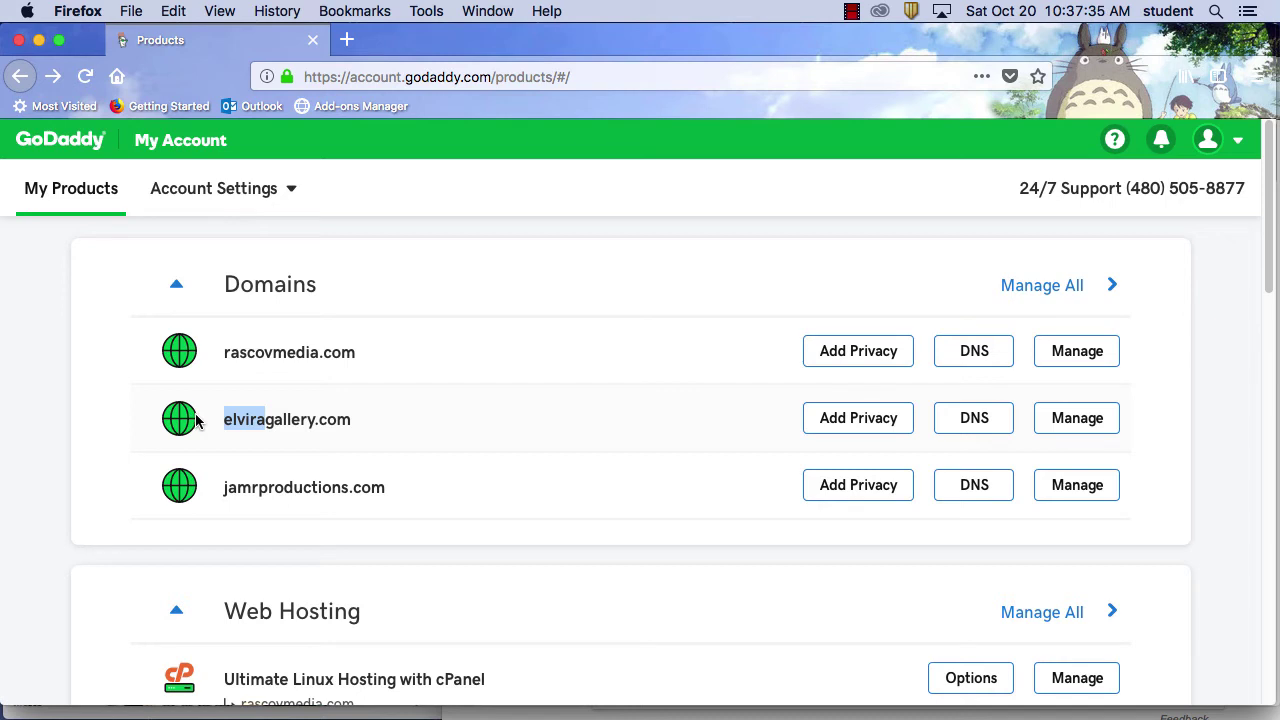
click(265, 355)
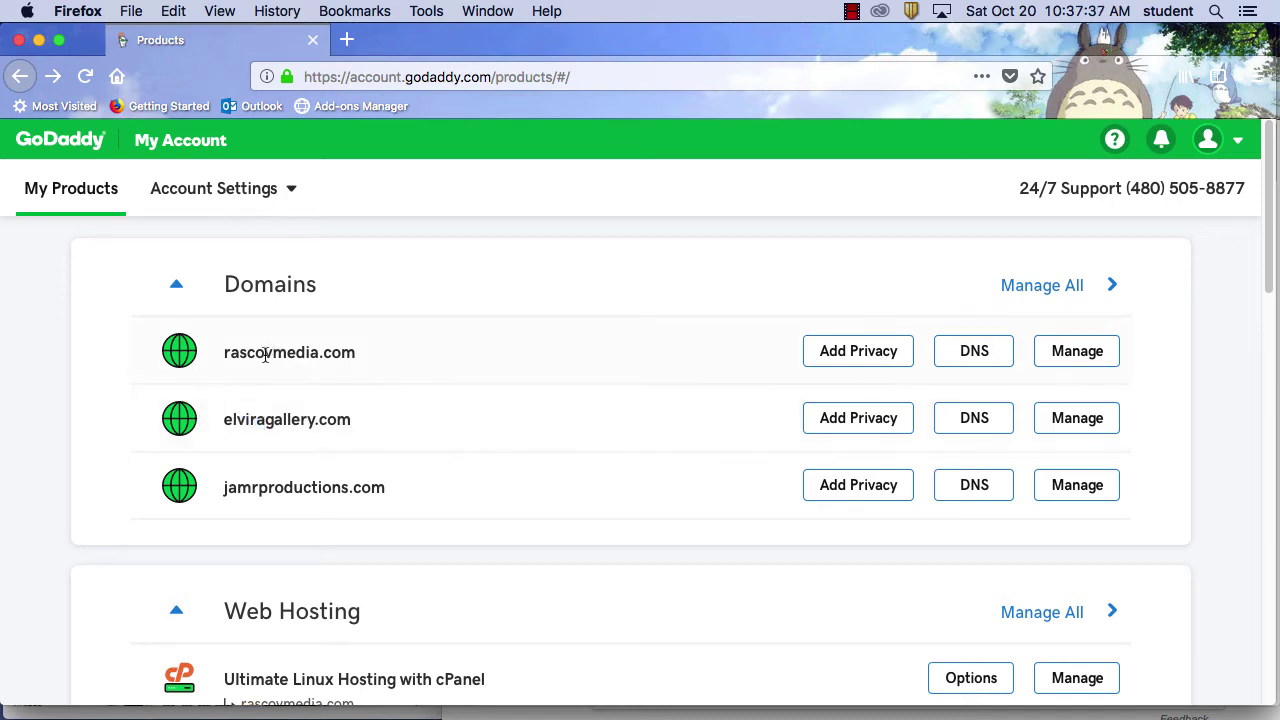
drag(268, 355, 217, 386)
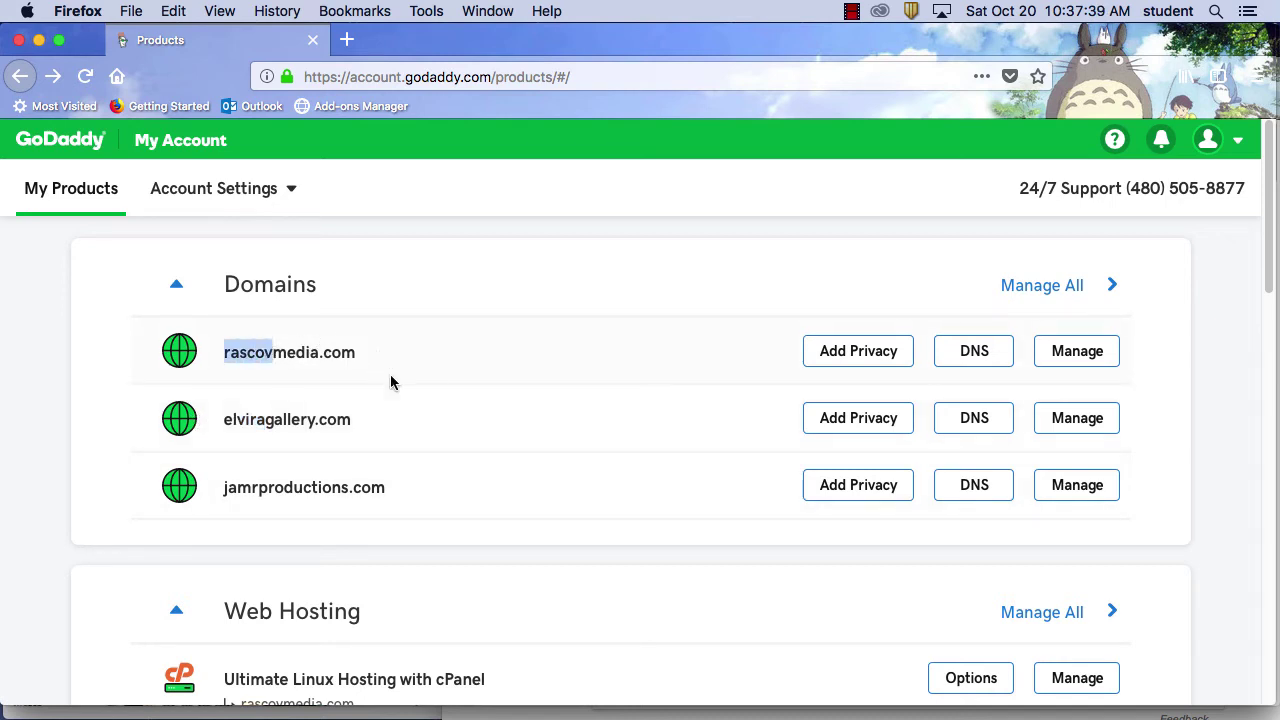
scroll(553, 508, down, 2)
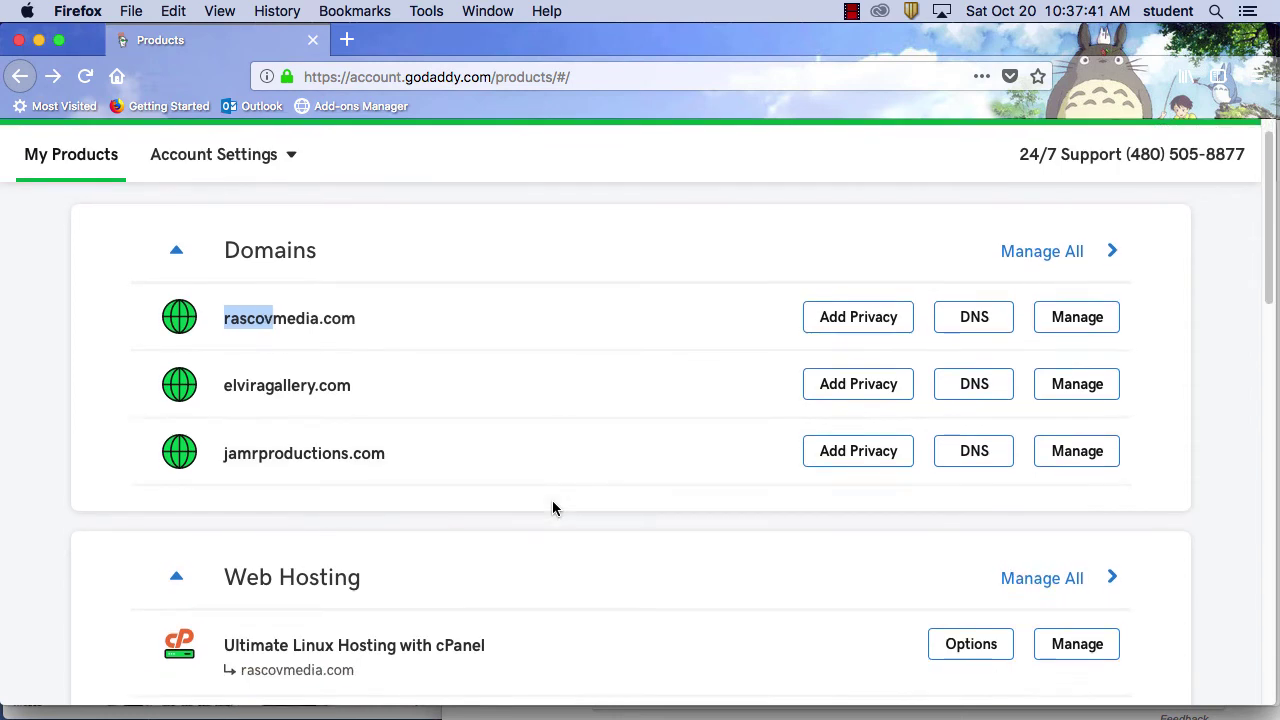
click(562, 512)
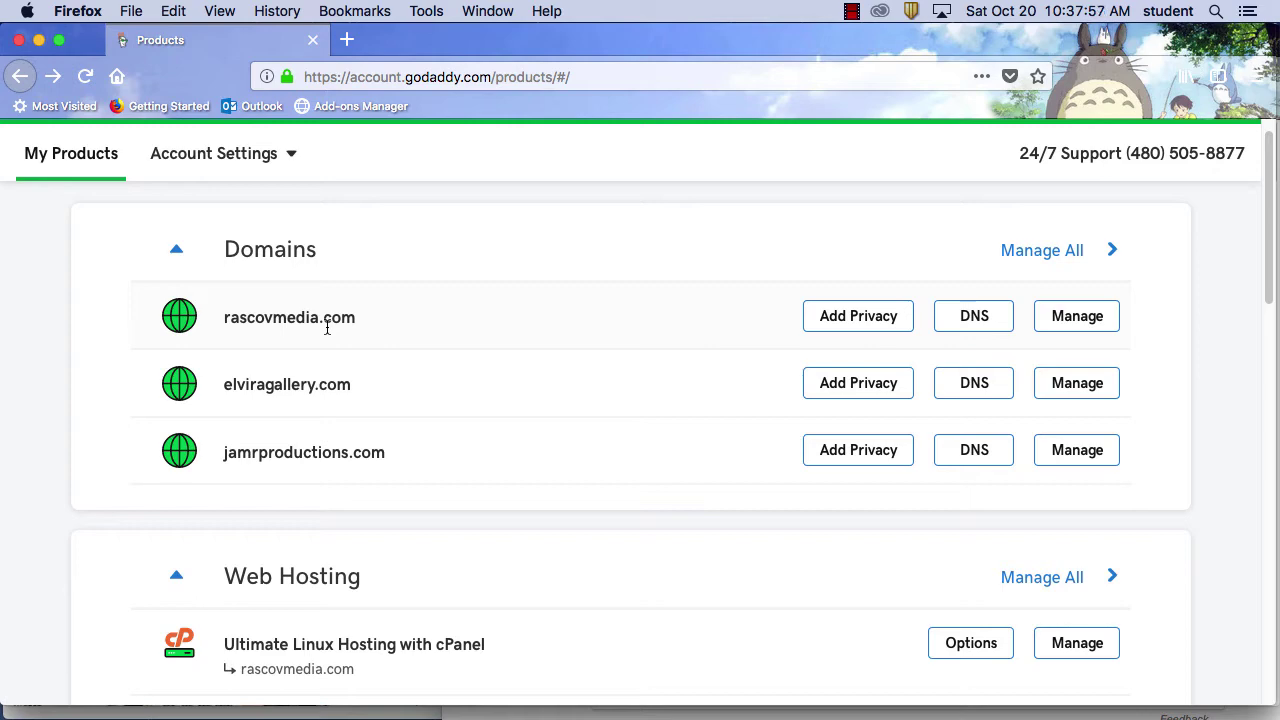
click(131, 11)
click(867, 198)
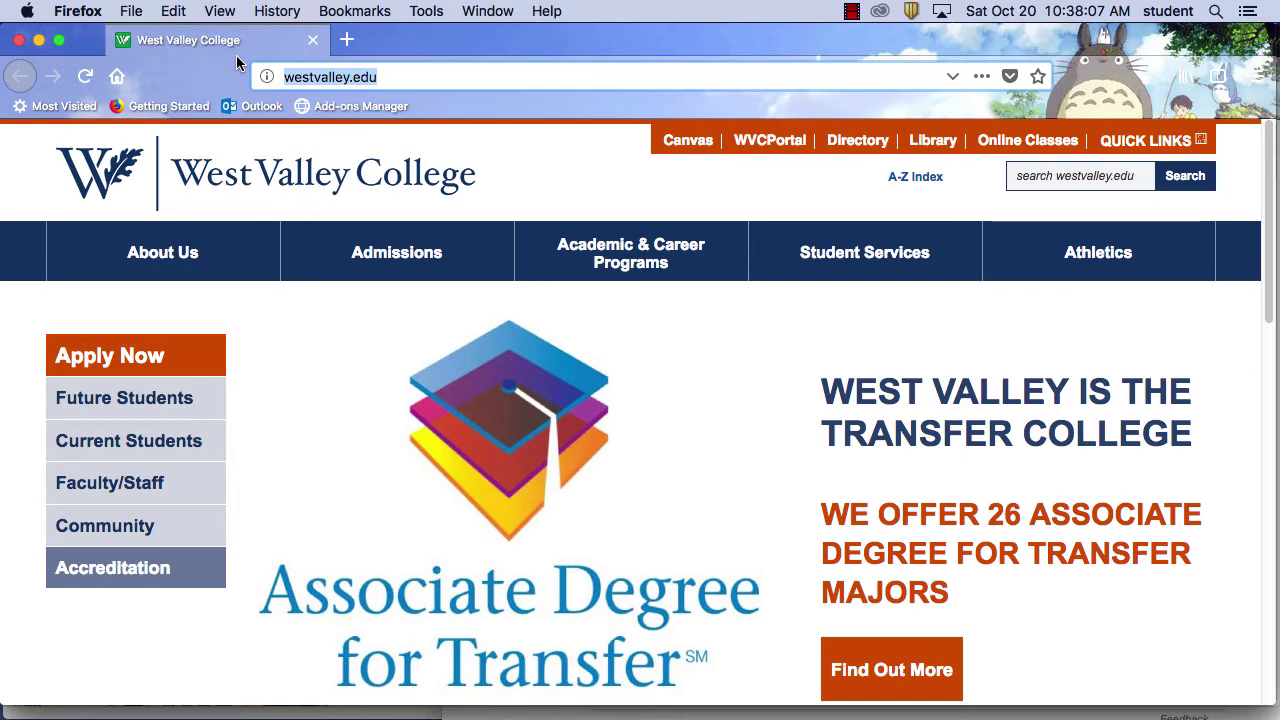
Load whois.net and enter zircon.com in its domain lookup box
text(who)
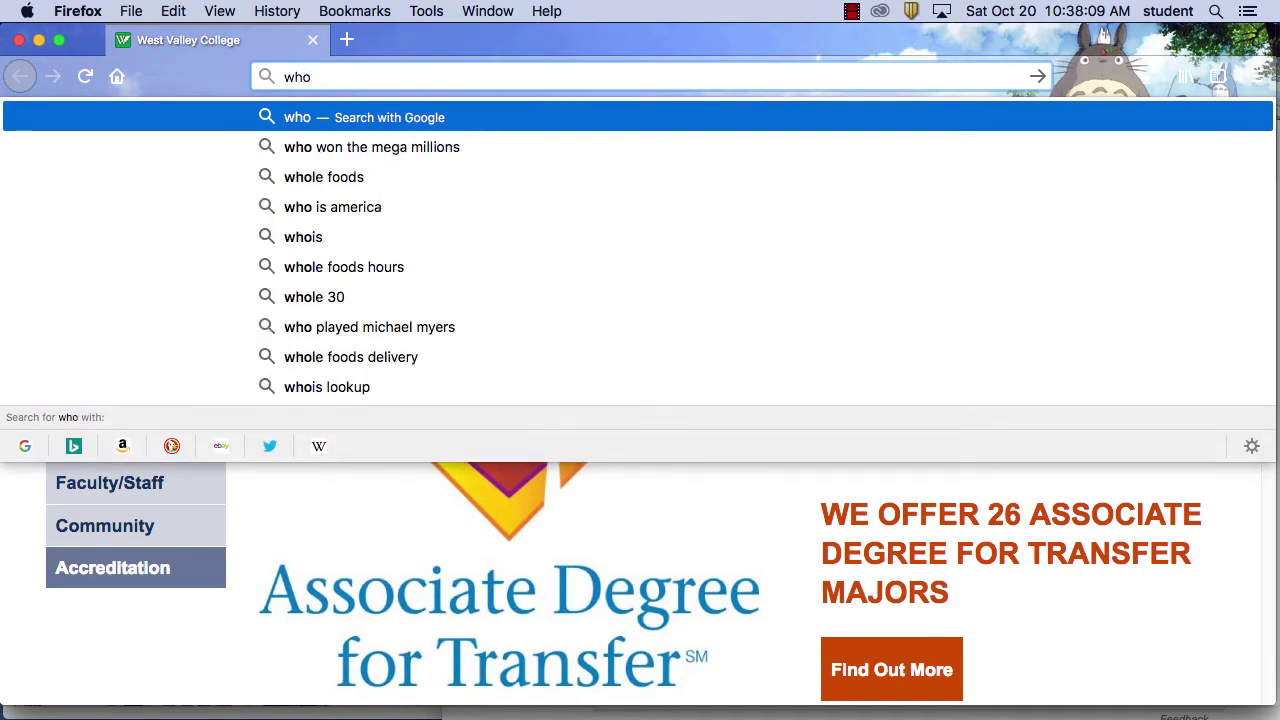
text(is.net)
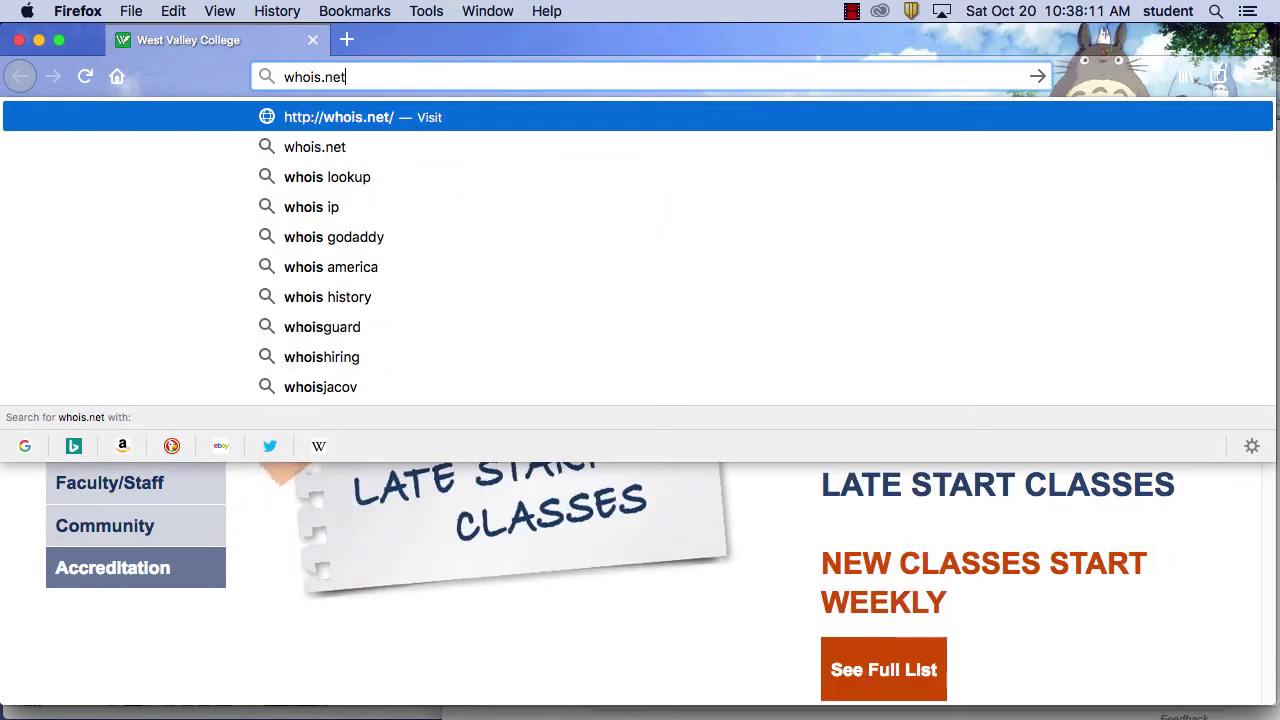
key(Return)
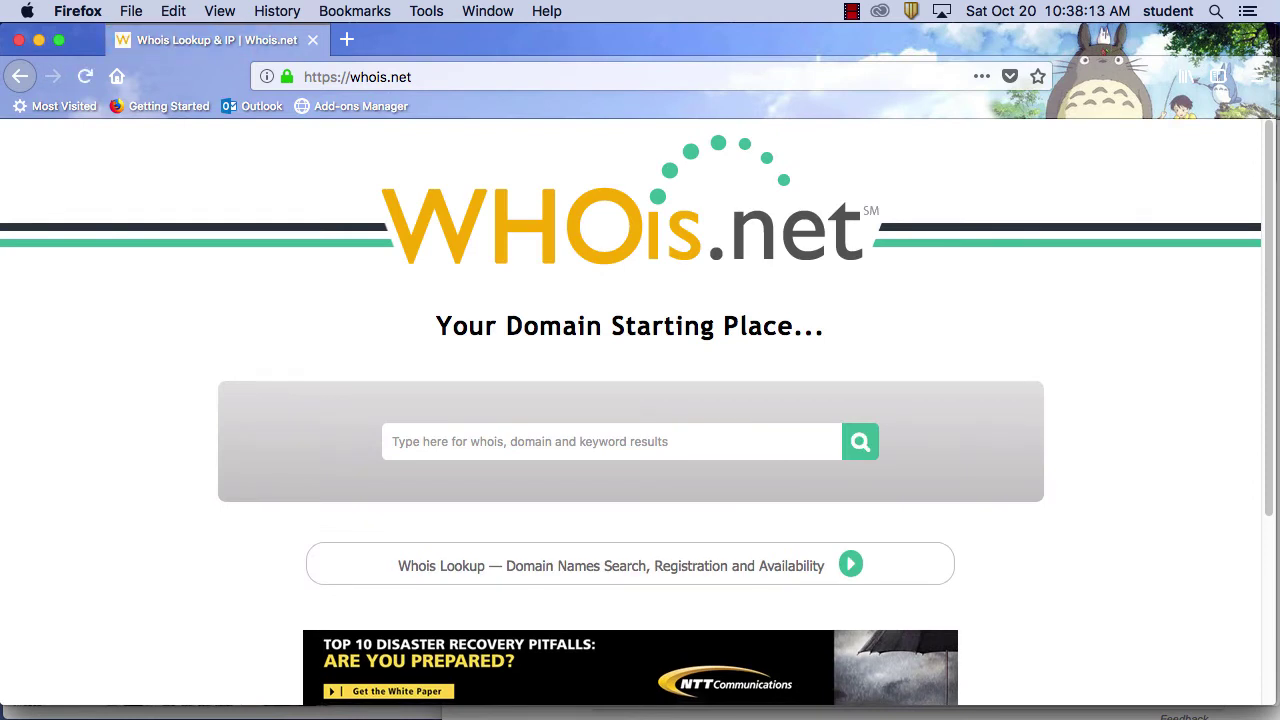
click(584, 434)
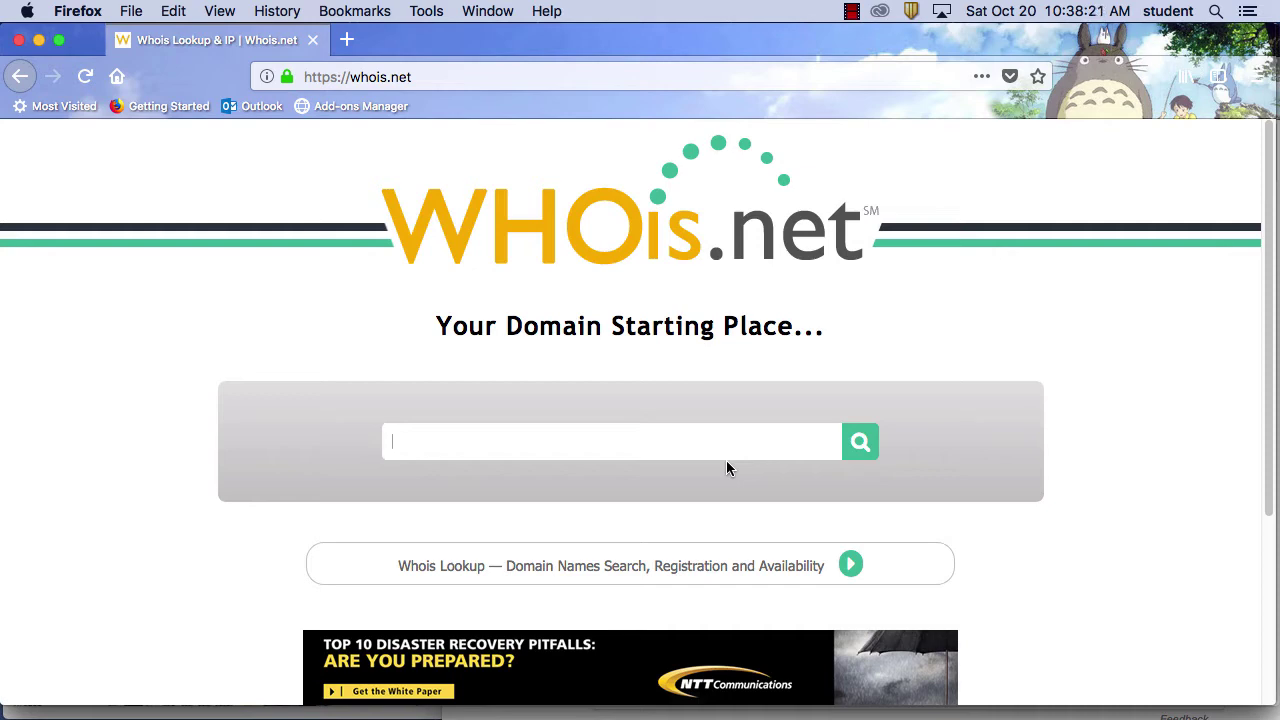
text(zircon)
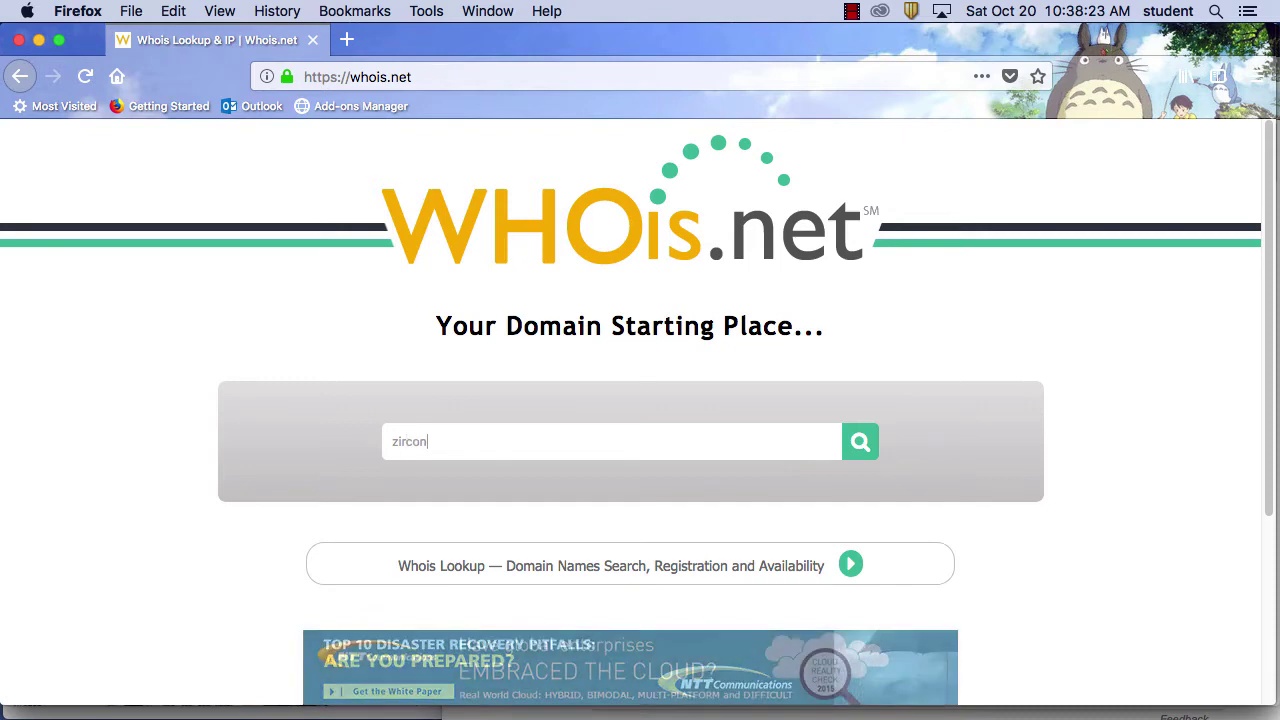
text(.com)
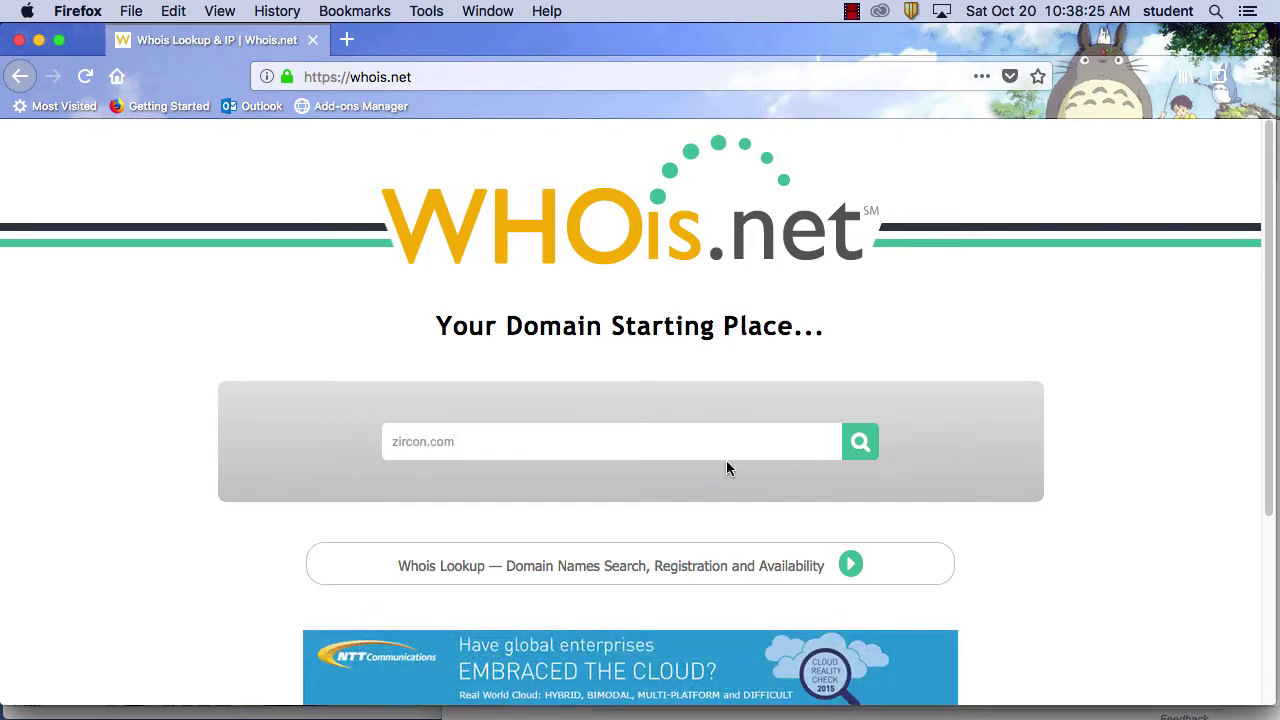
Run the Whois lookup for zircon.com and highlight the registrar's web address
click(866, 439)
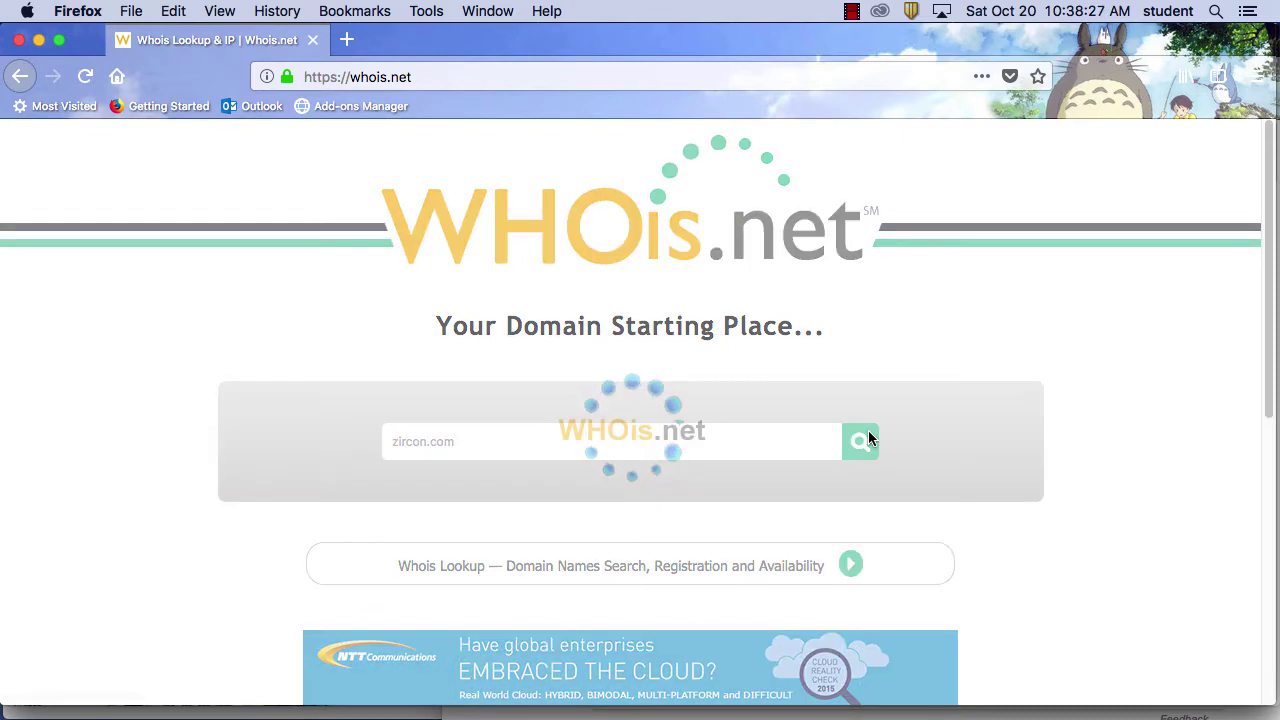
scroll(980, 520, down, 5)
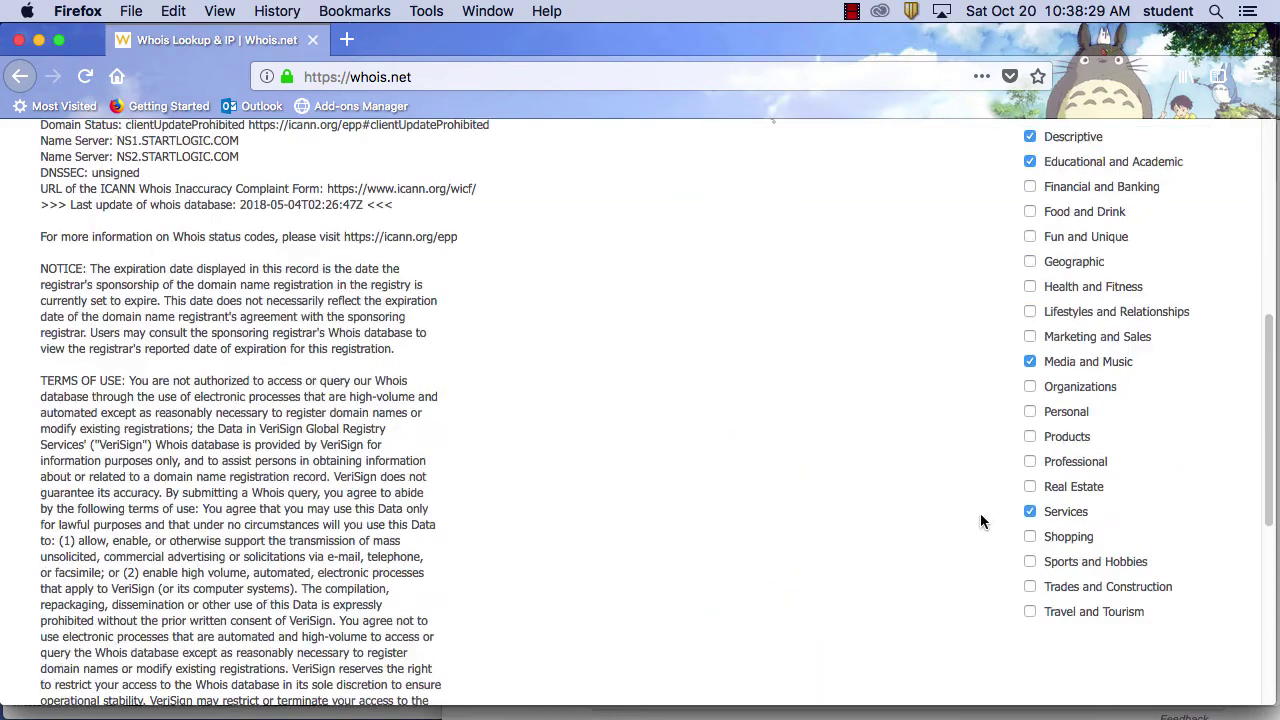
scroll(980, 520, up, 5)
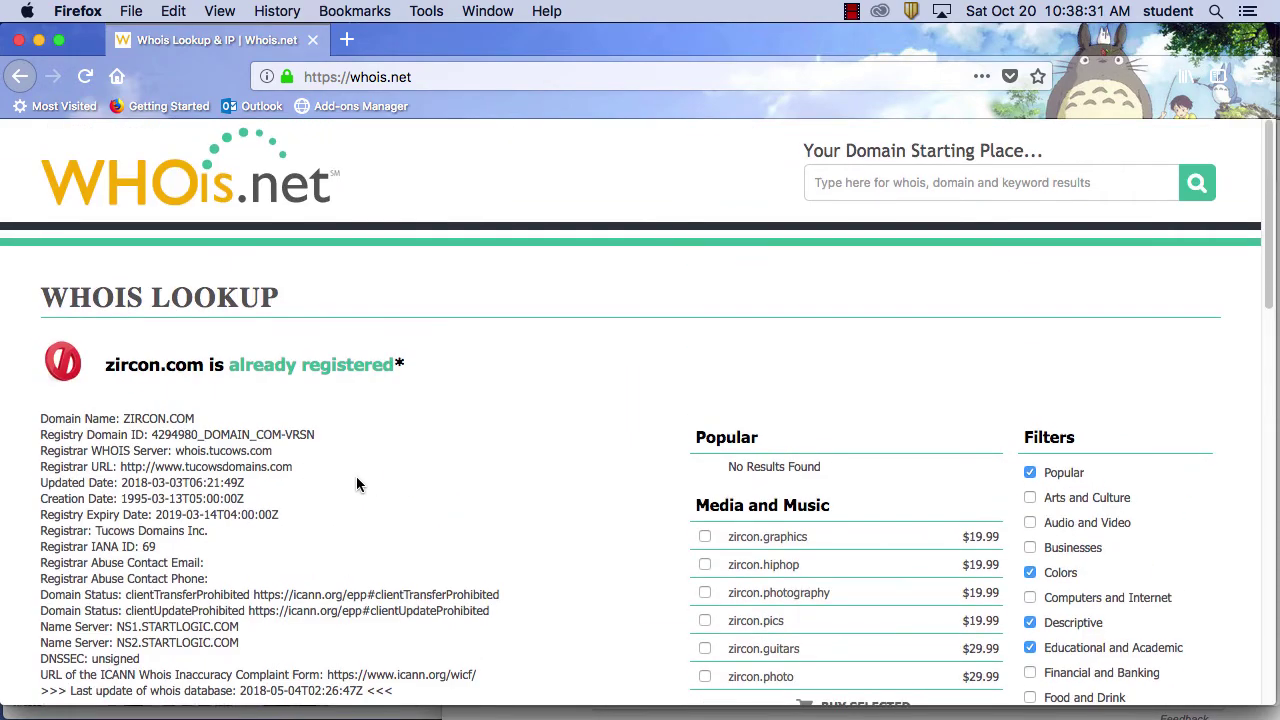
scroll(356, 476, down, 1)
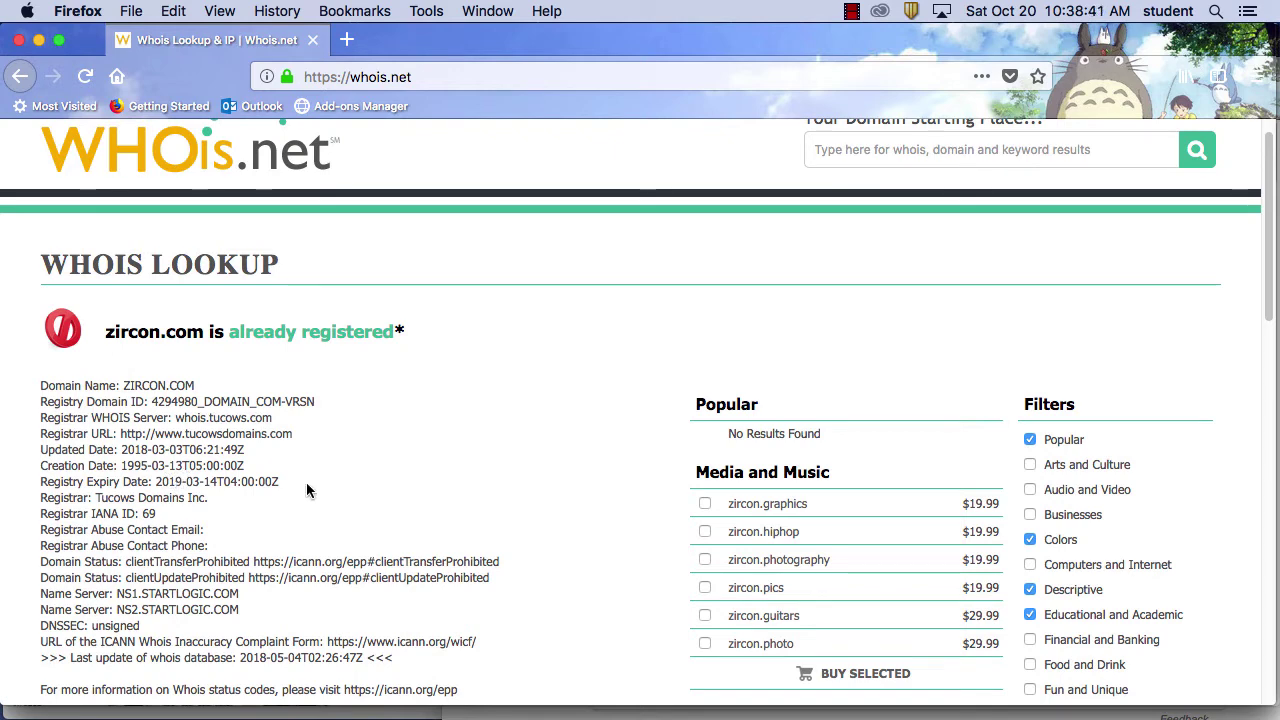
drag(298, 434, 124, 432)
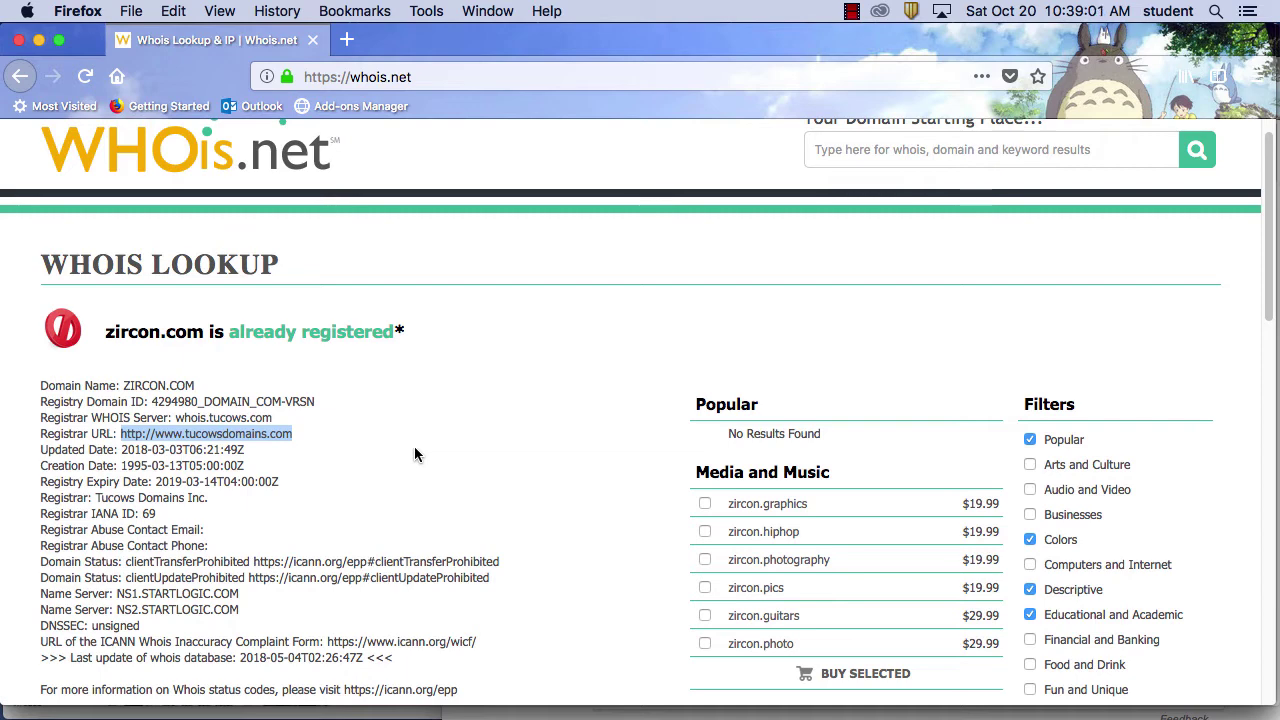
scroll(373, 556, down, 1)
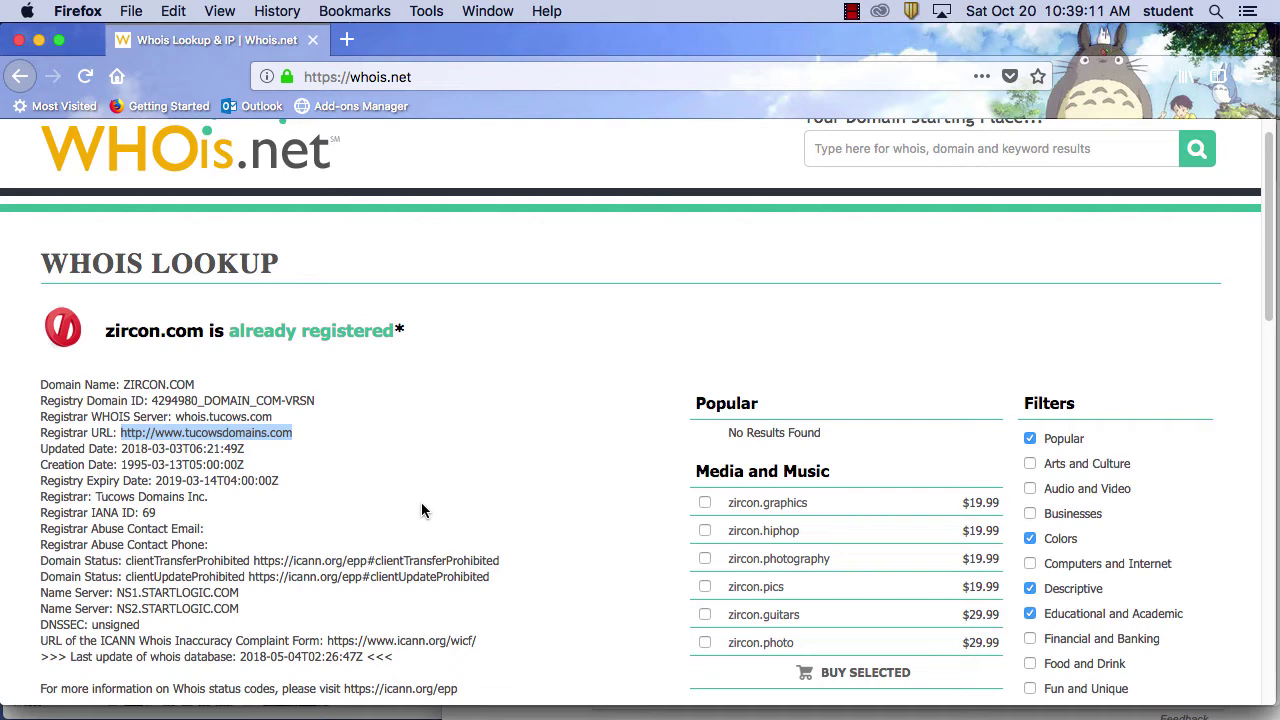
click(197, 532)
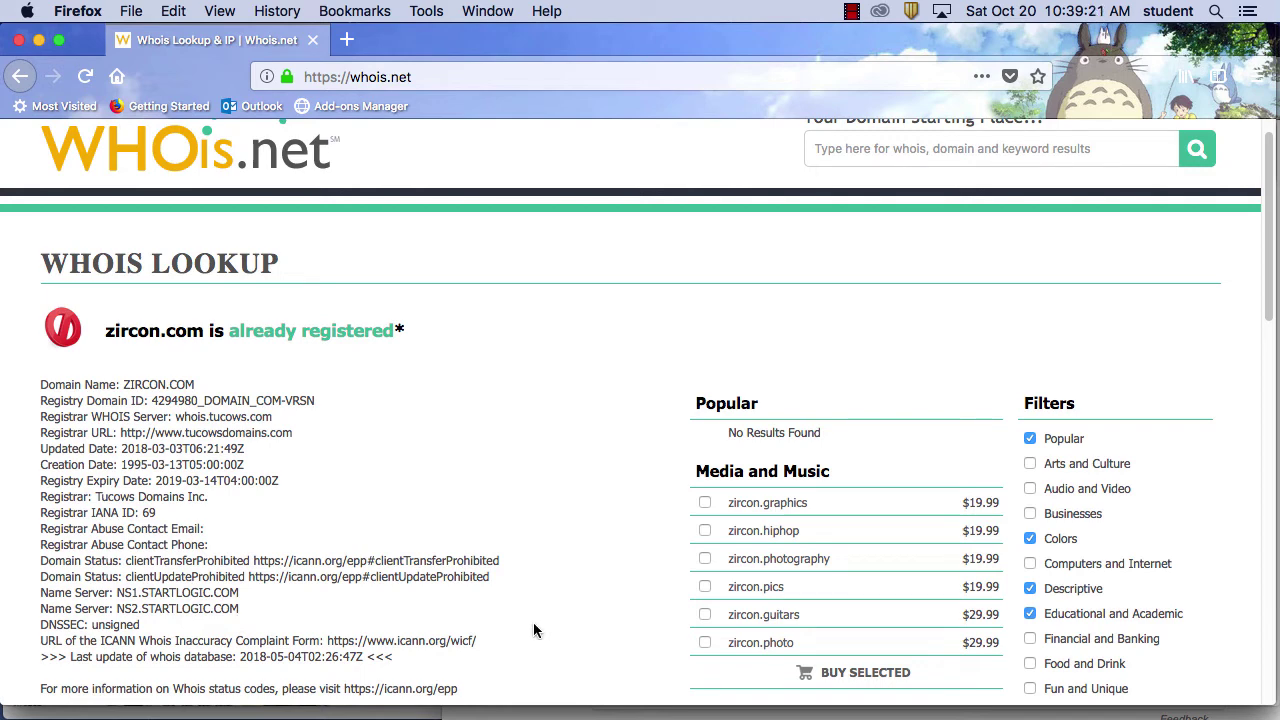
Highlight zircon.com's registration details with Tucows Domains Inc., then go back a page
drag(236, 502, 145, 370)
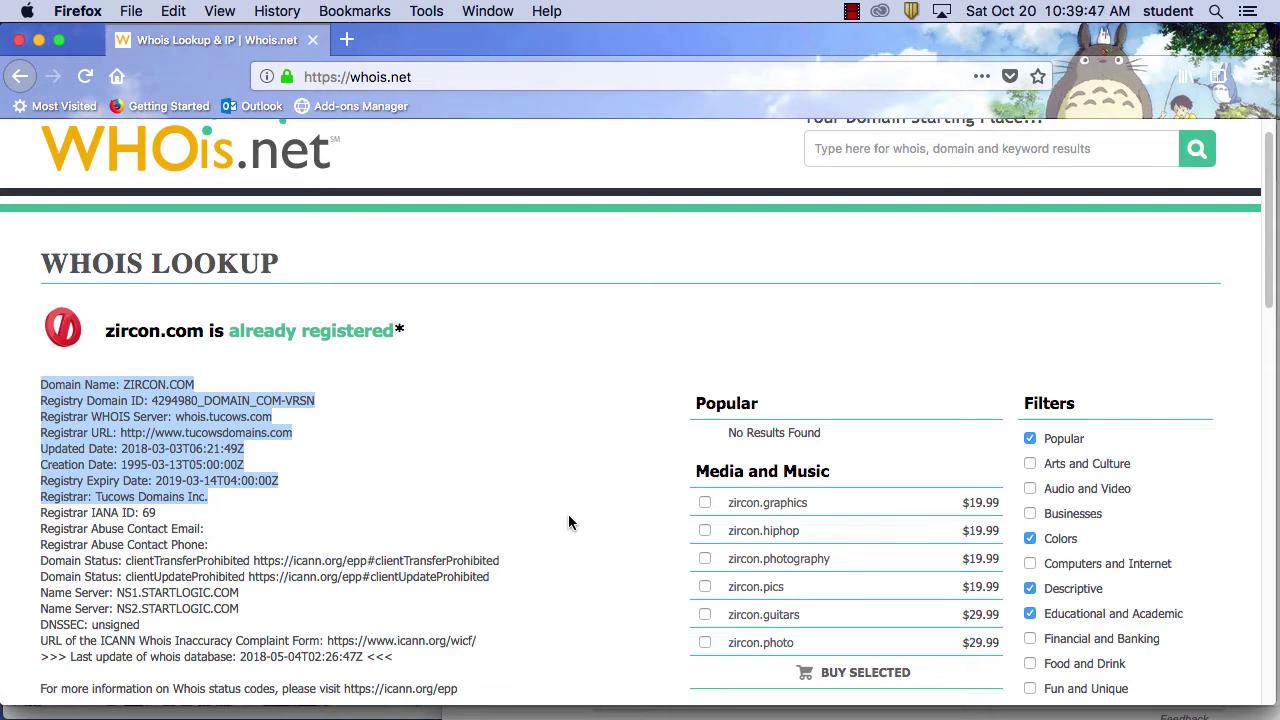
scroll(480, 470, up, 1)
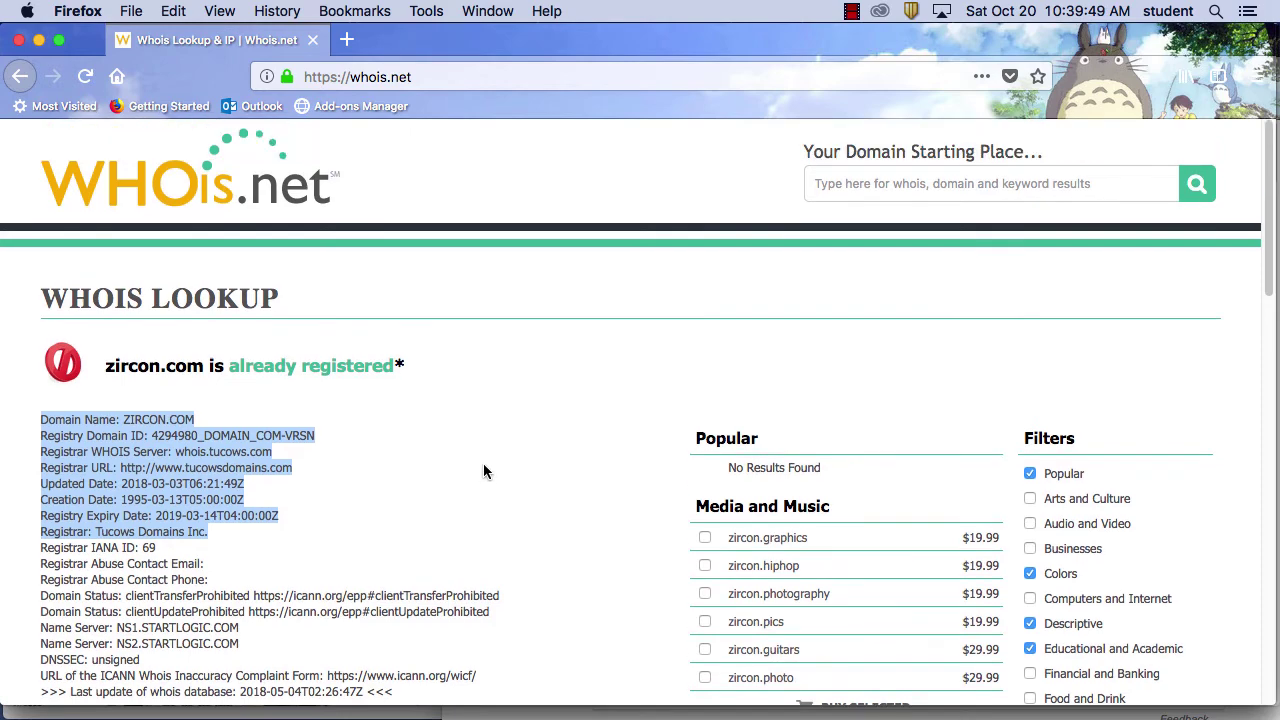
scroll(483, 468, down, 3)
scroll(485, 467, down, 2)
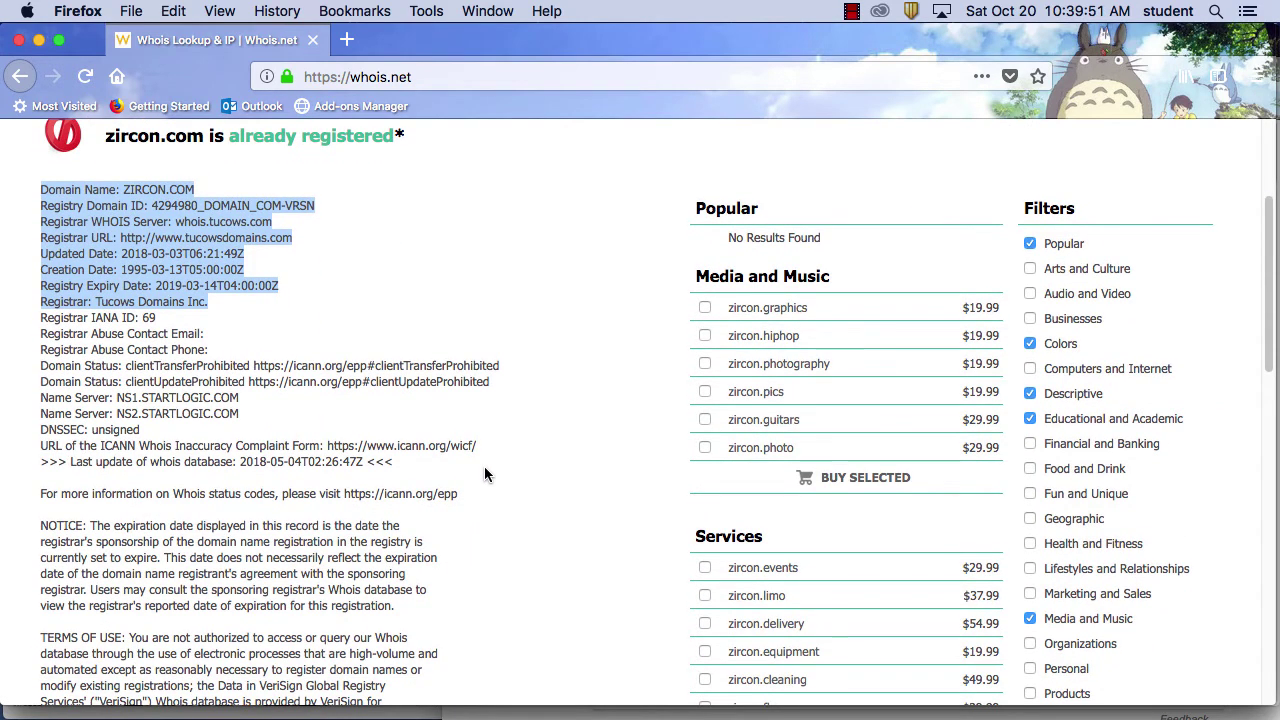
scroll(484, 466, down, 3)
scroll(484, 468, up, 8)
scroll(485, 468, down, 3)
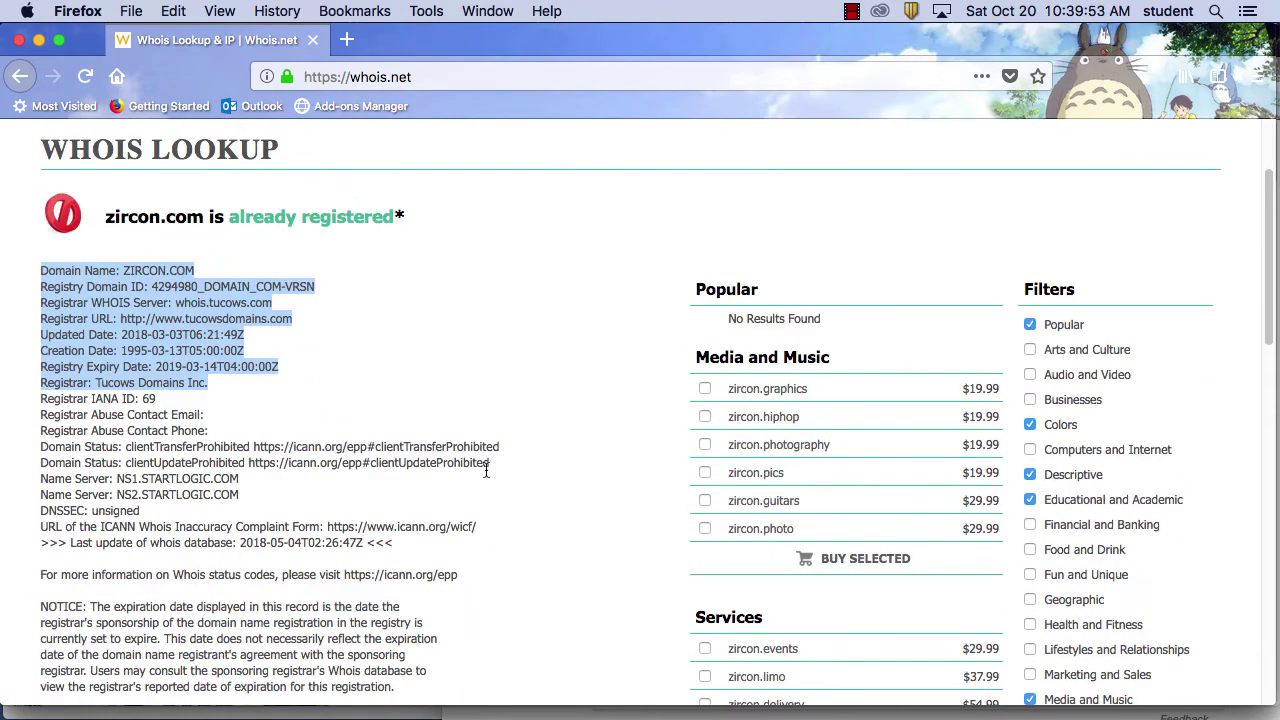
scroll(486, 468, down, 10)
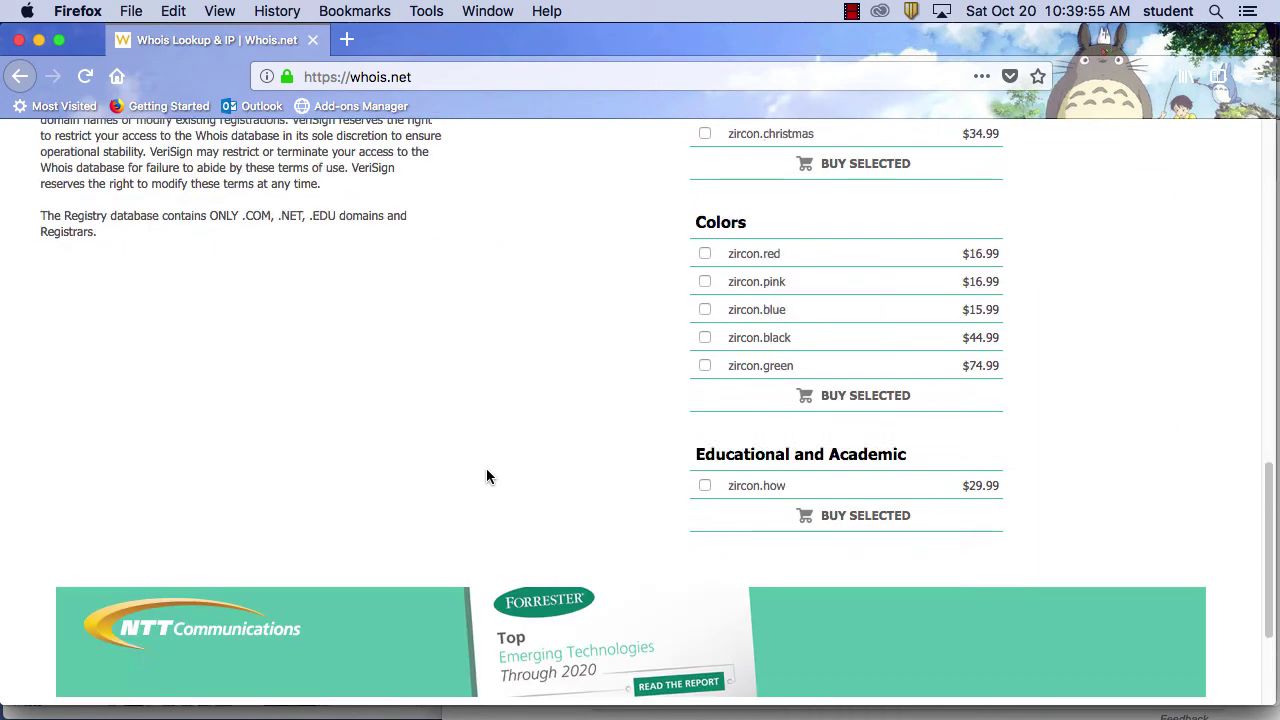
scroll(486, 477, down, 3)
scroll(486, 477, up, 15)
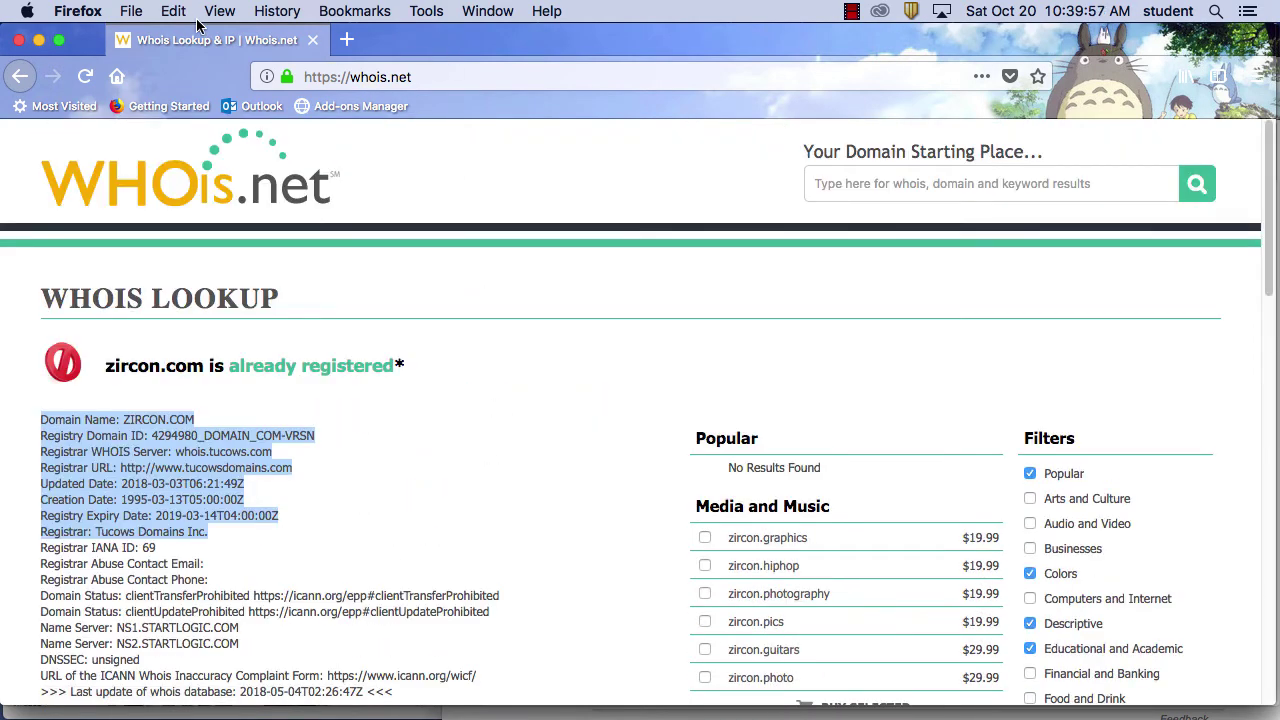
click(19, 78)
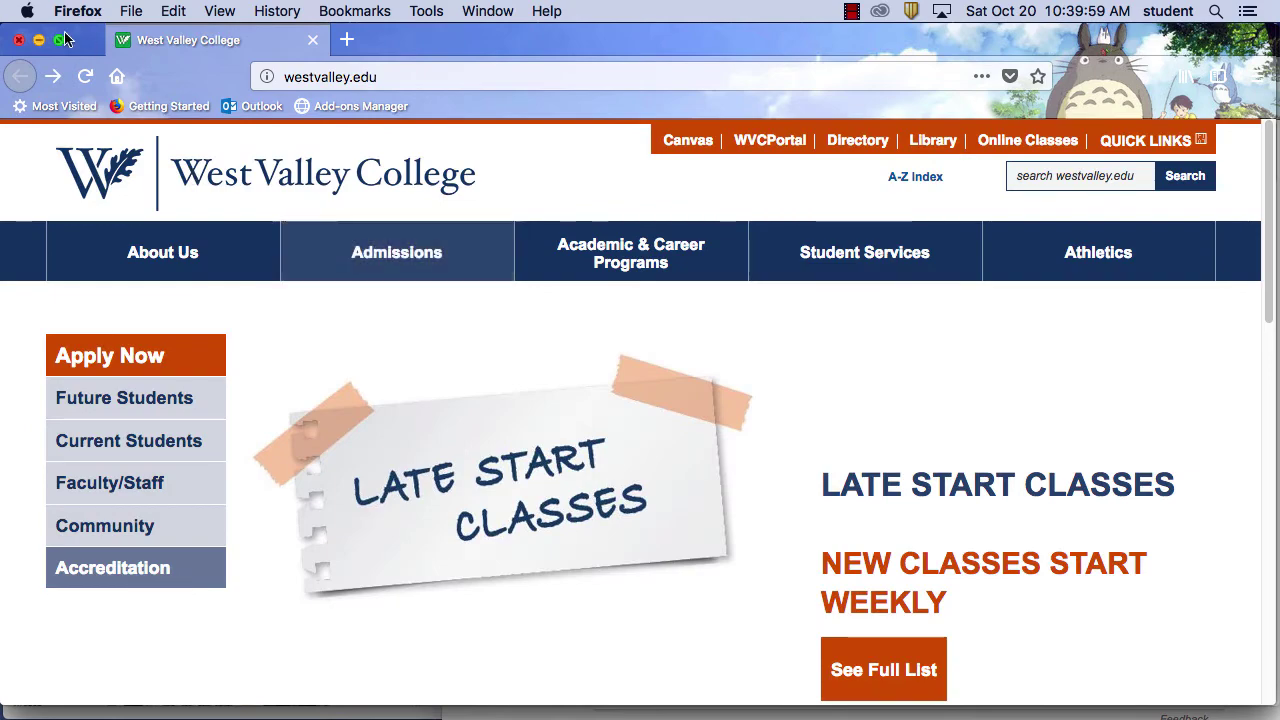
In GoDaddy, manage the rascovmedia.com Ultimate Linux Hosting plan and launch its cPanel Admin
drag(474, 43, 1049, 590)
click(674, 452)
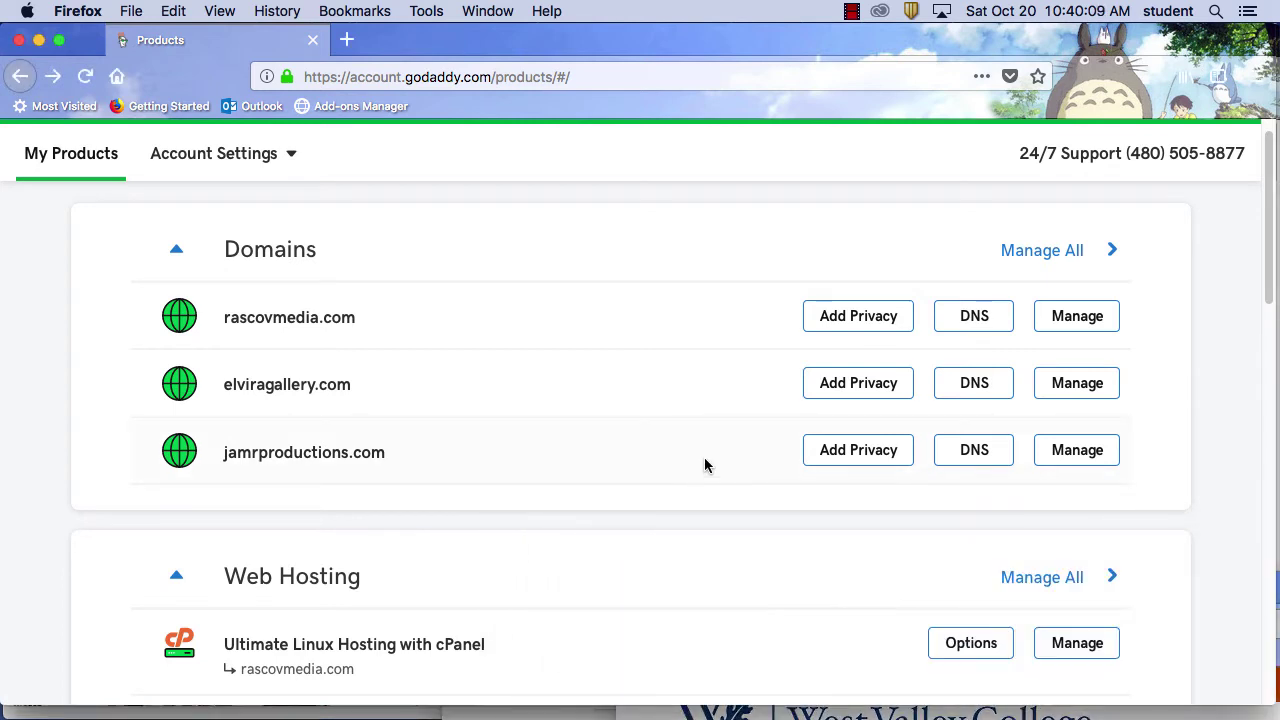
scroll(820, 616, down, 3)
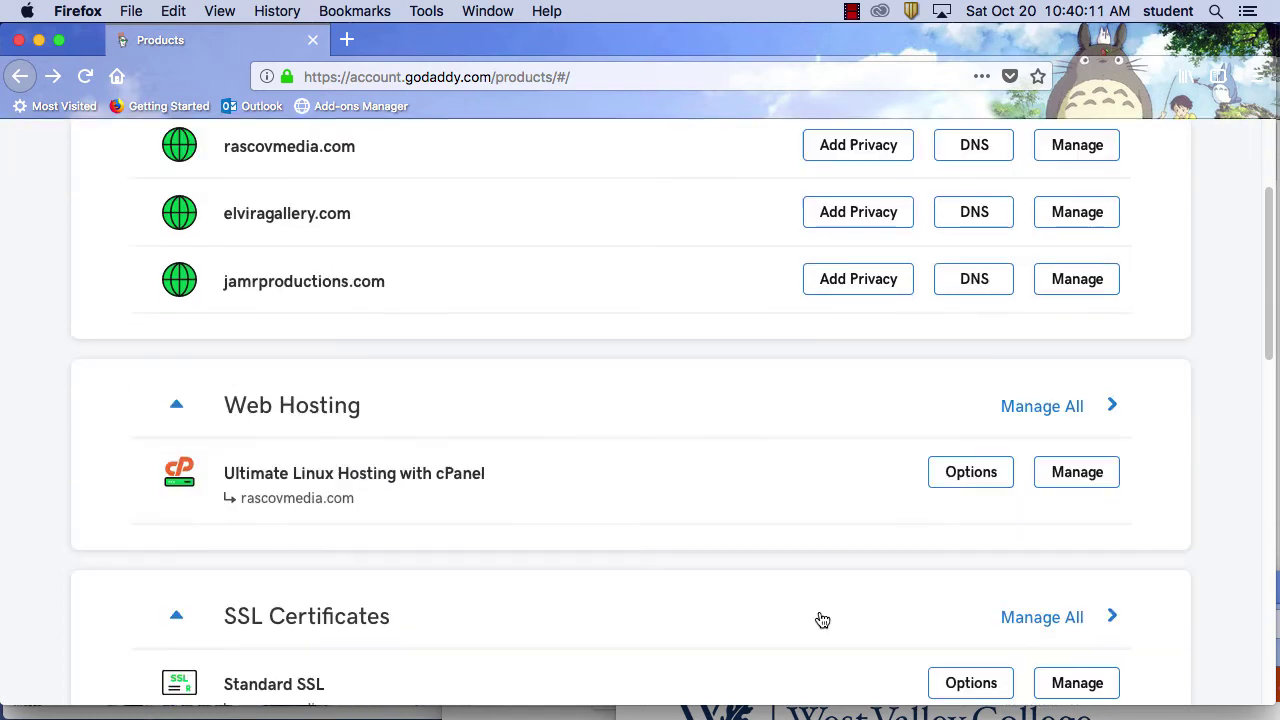
click(1050, 489)
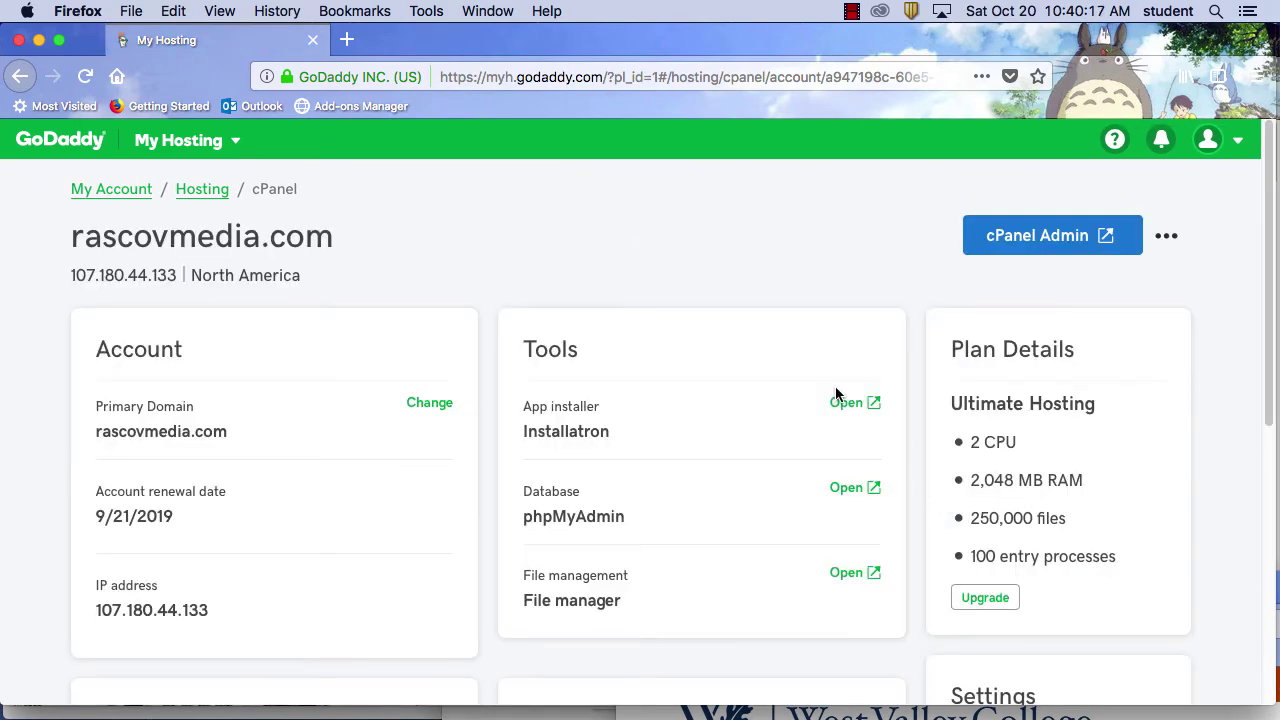
scroll(832, 392, down, 3)
scroll(831, 390, up, 3)
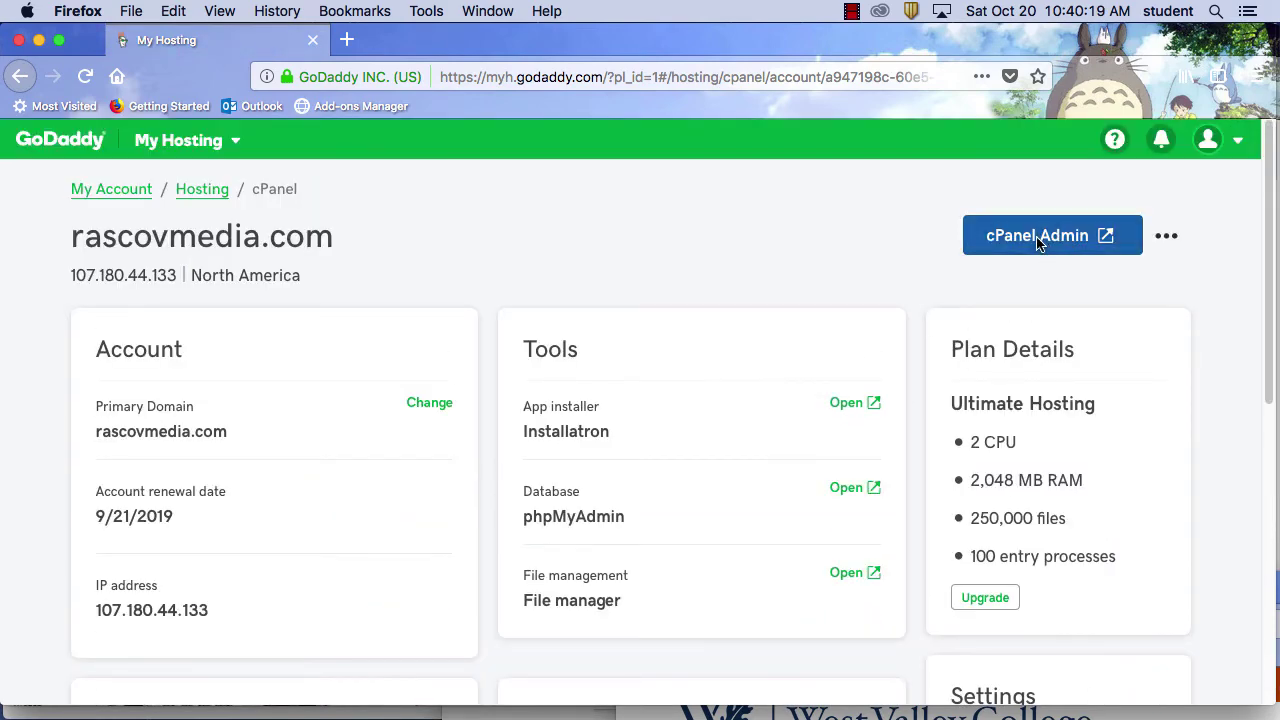
click(1037, 240)
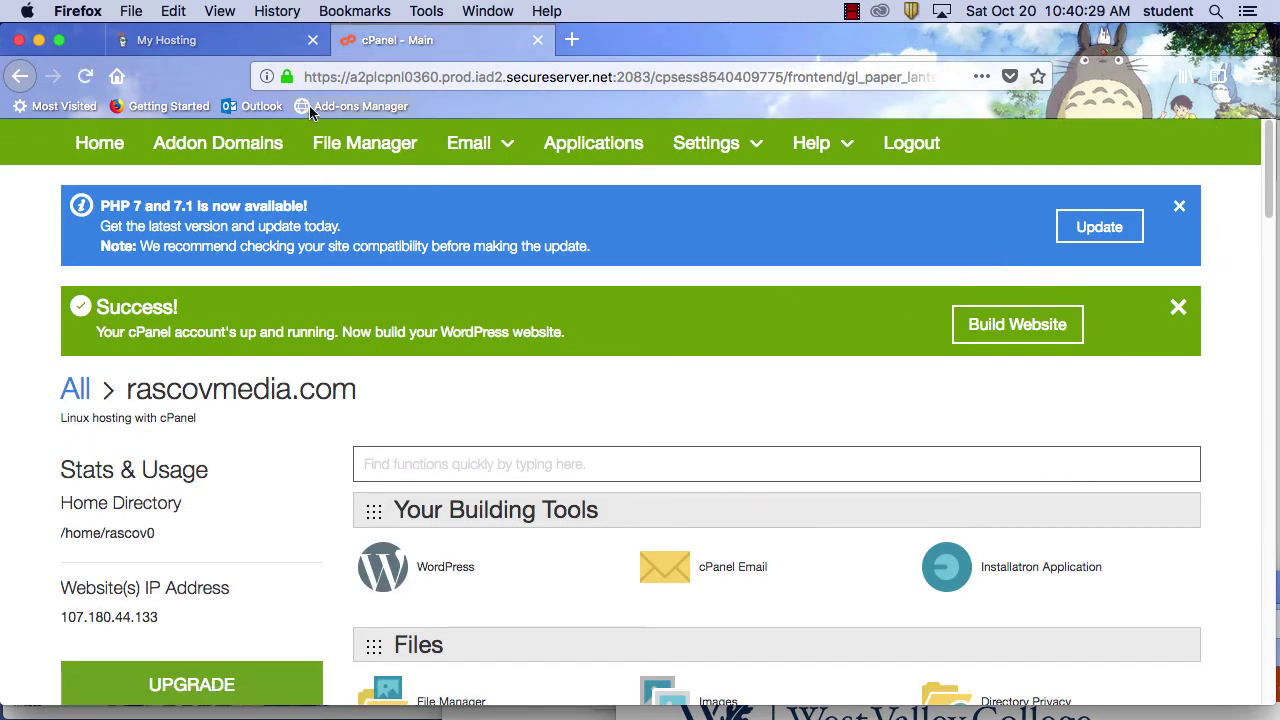
Open Installatron's application list and launch the elviragallery.com/wp-admin/ dashboard
click(331, 76)
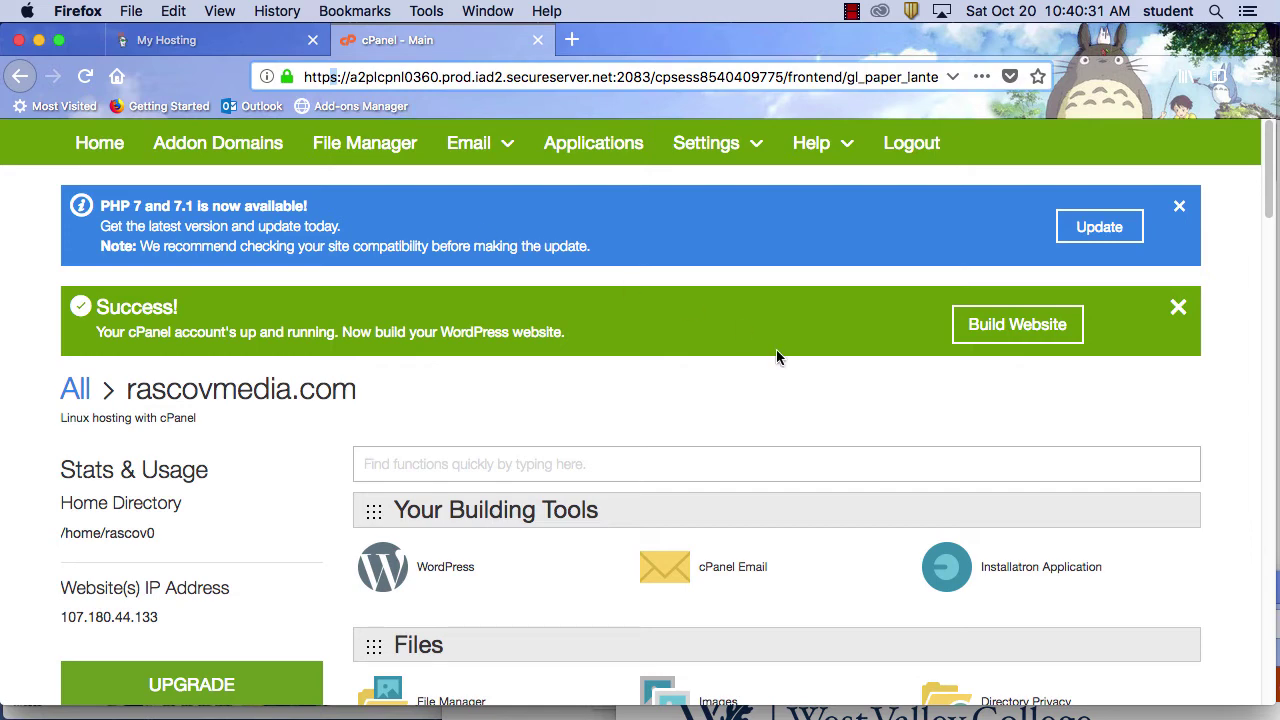
scroll(776, 430, down, 3)
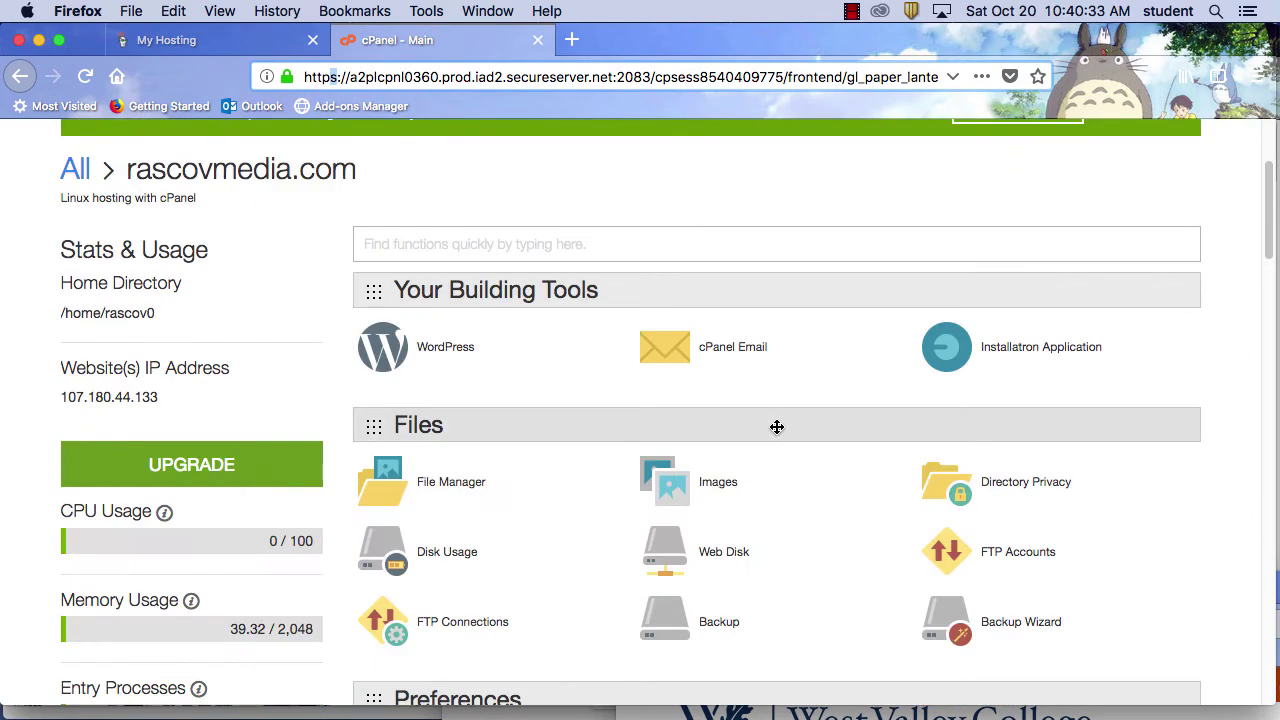
scroll(778, 426, down, 2)
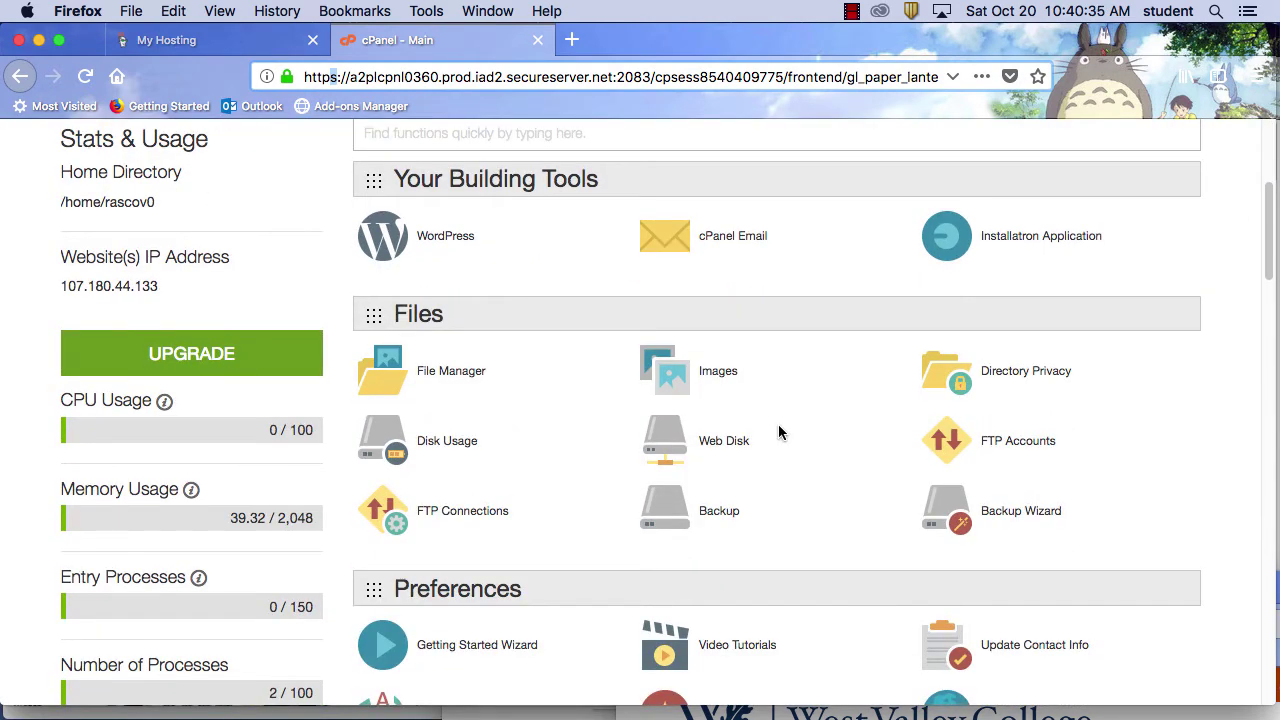
click(1049, 235)
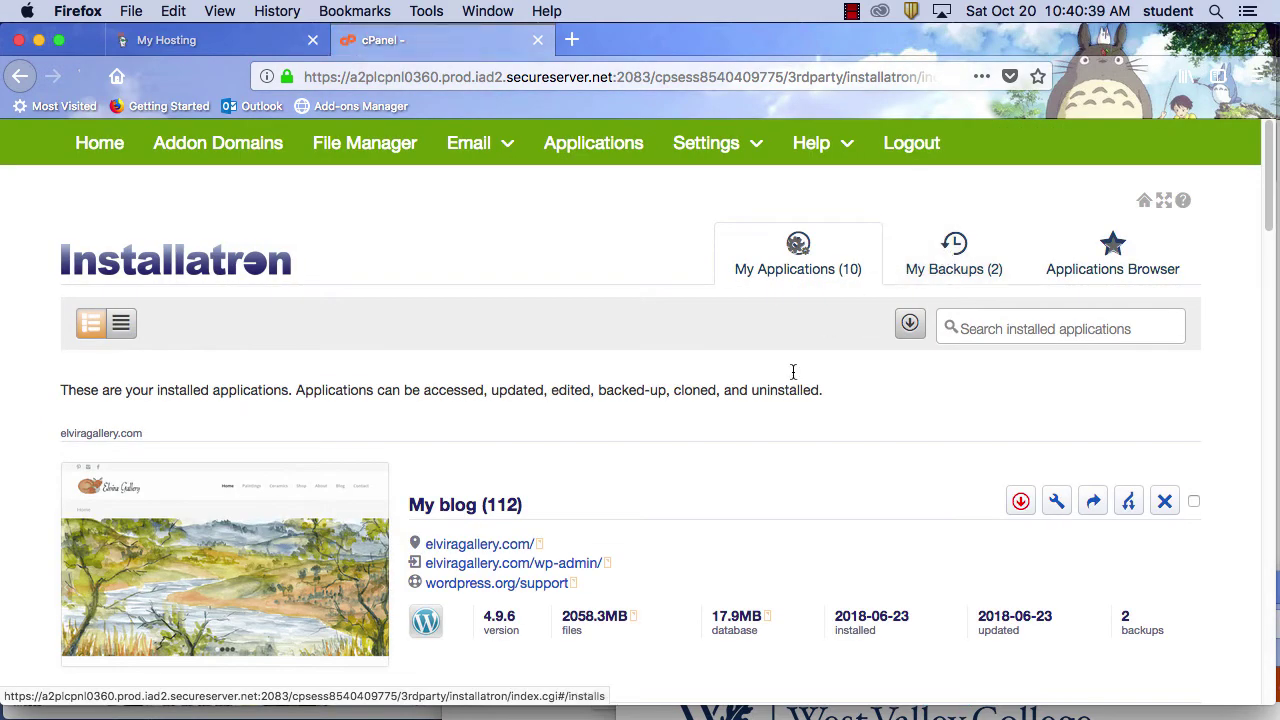
scroll(712, 507, down, 2)
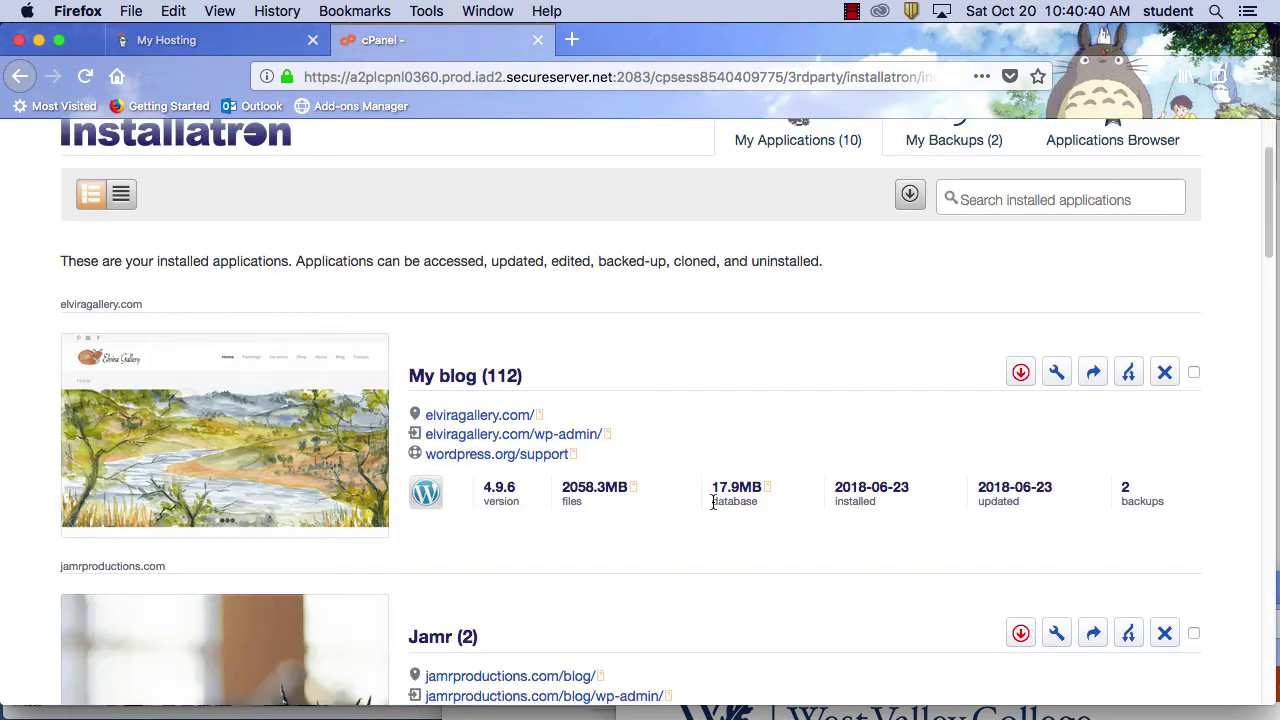
click(581, 435)
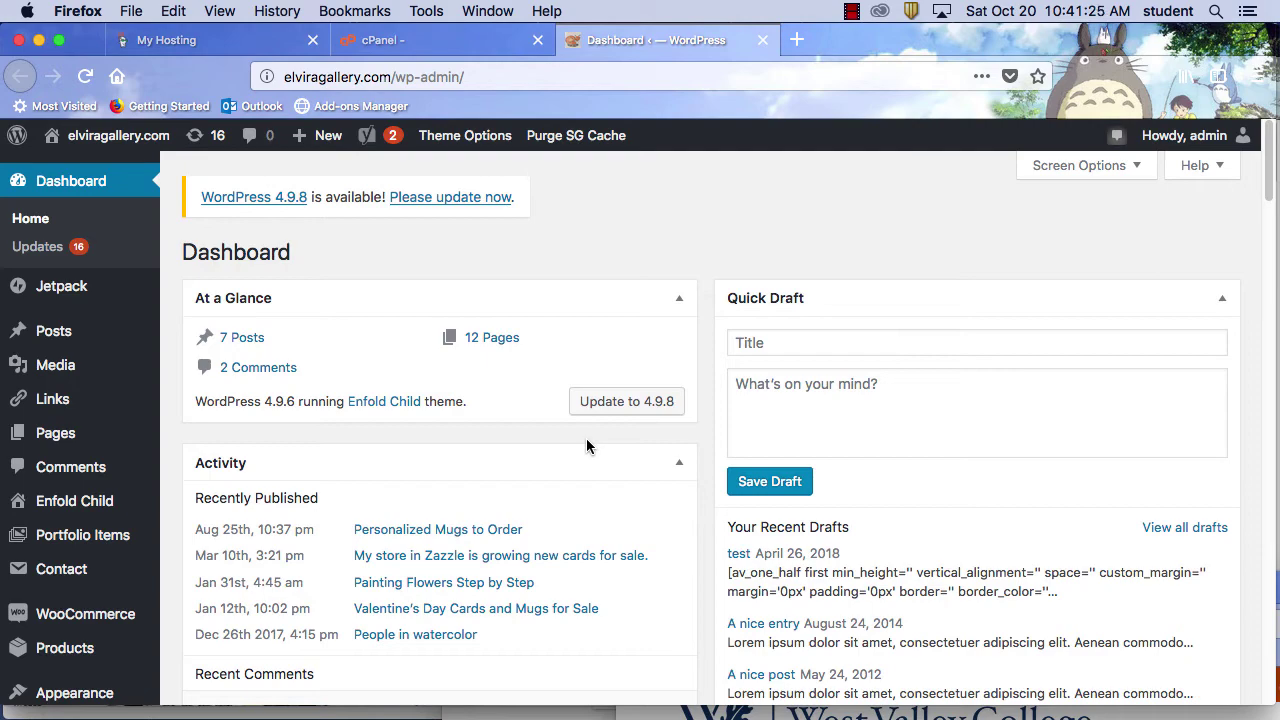
scroll(545, 458, down, 10)
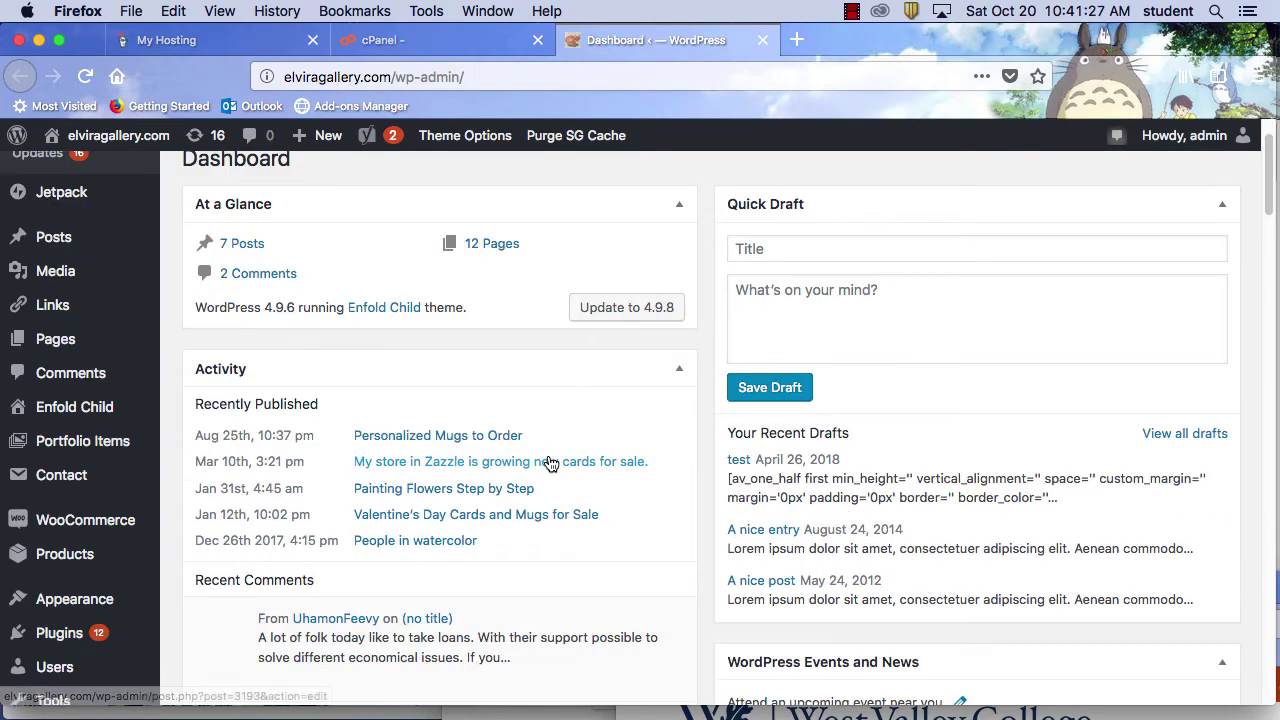
scroll(549, 463, down, 10)
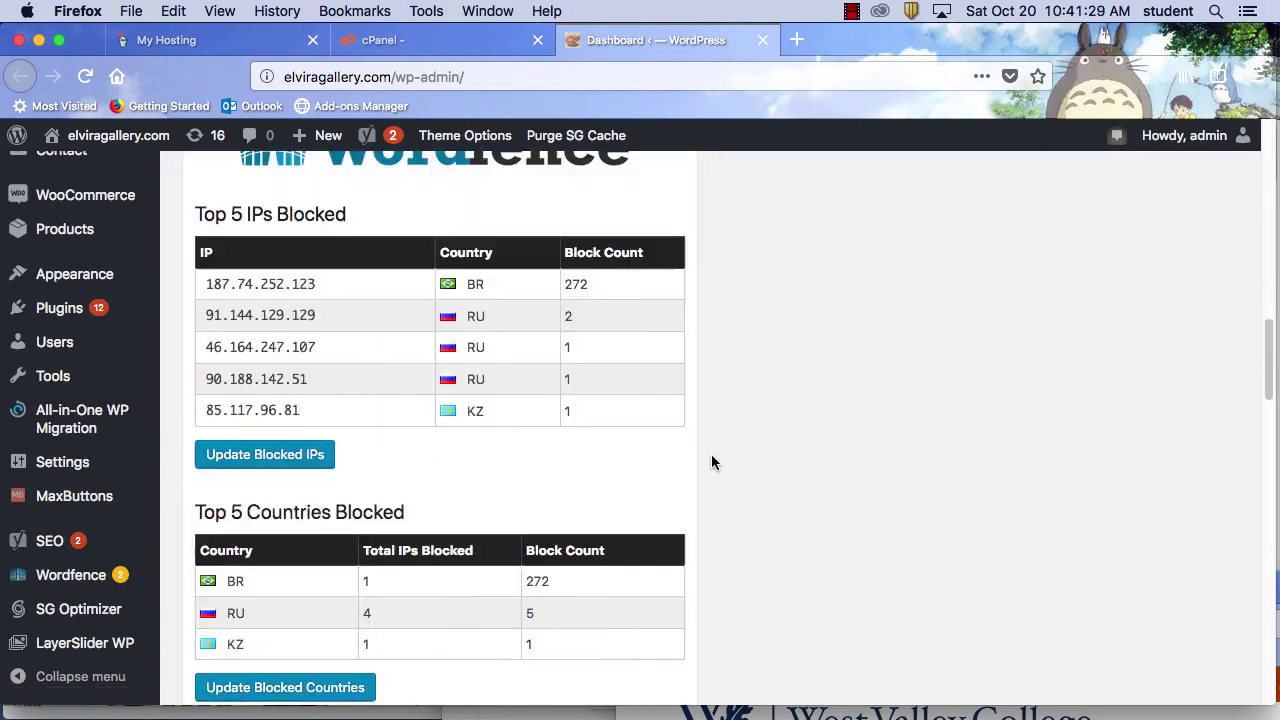
scroll(88, 487, down, 5)
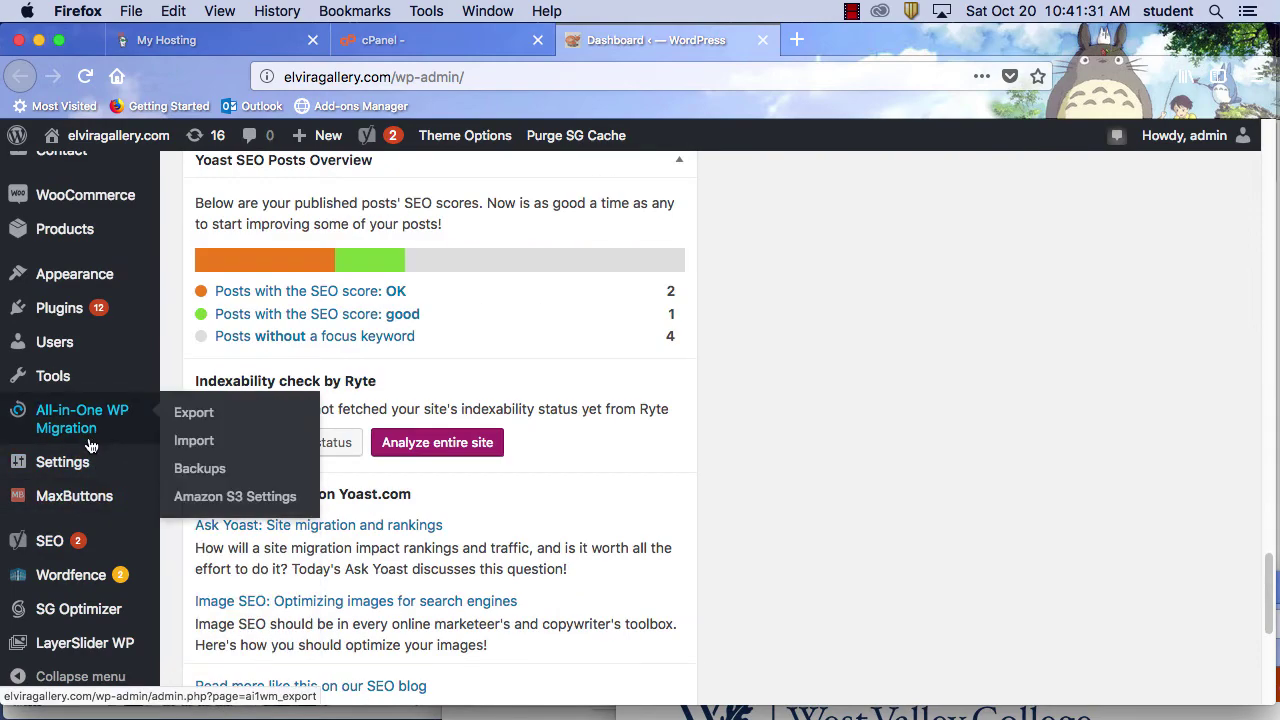
scroll(91, 445, up, 10)
scroll(91, 445, down, 5)
mouse_move(103, 370)
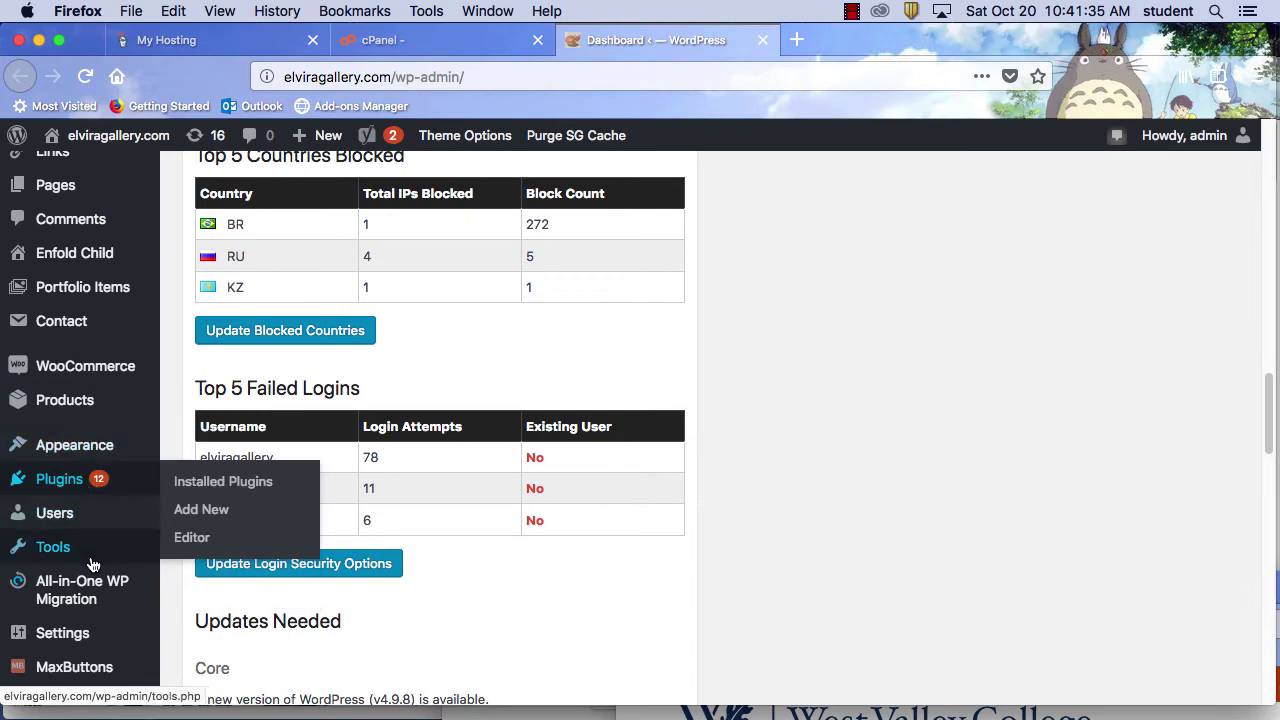
mouse_move(90, 594)
scroll(88, 570, down, 3)
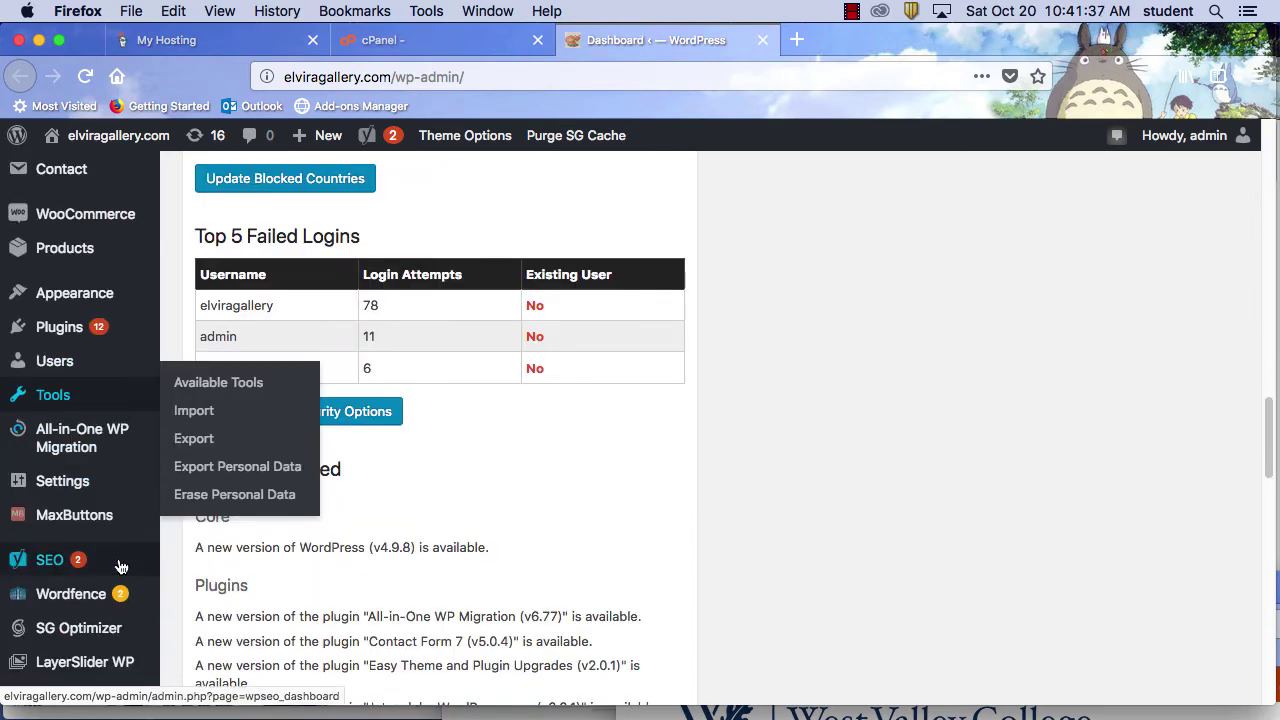
mouse_move(70, 542)
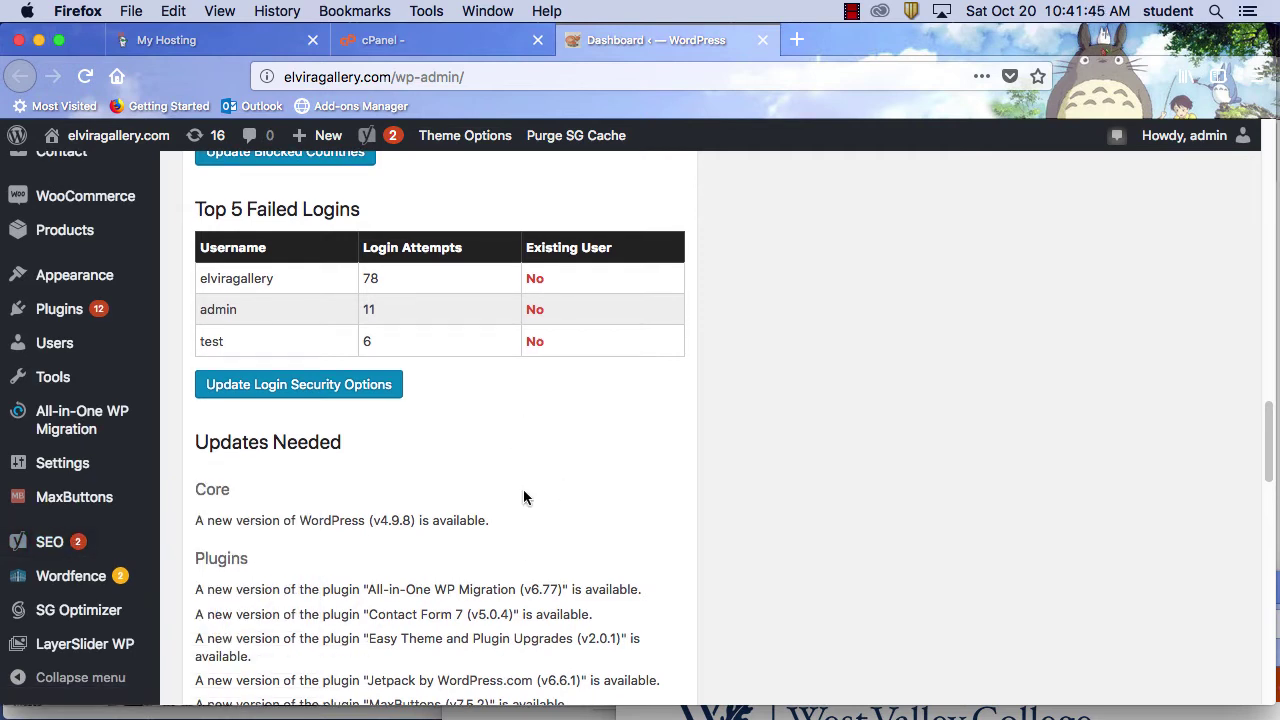
scroll(523, 497, up, 15)
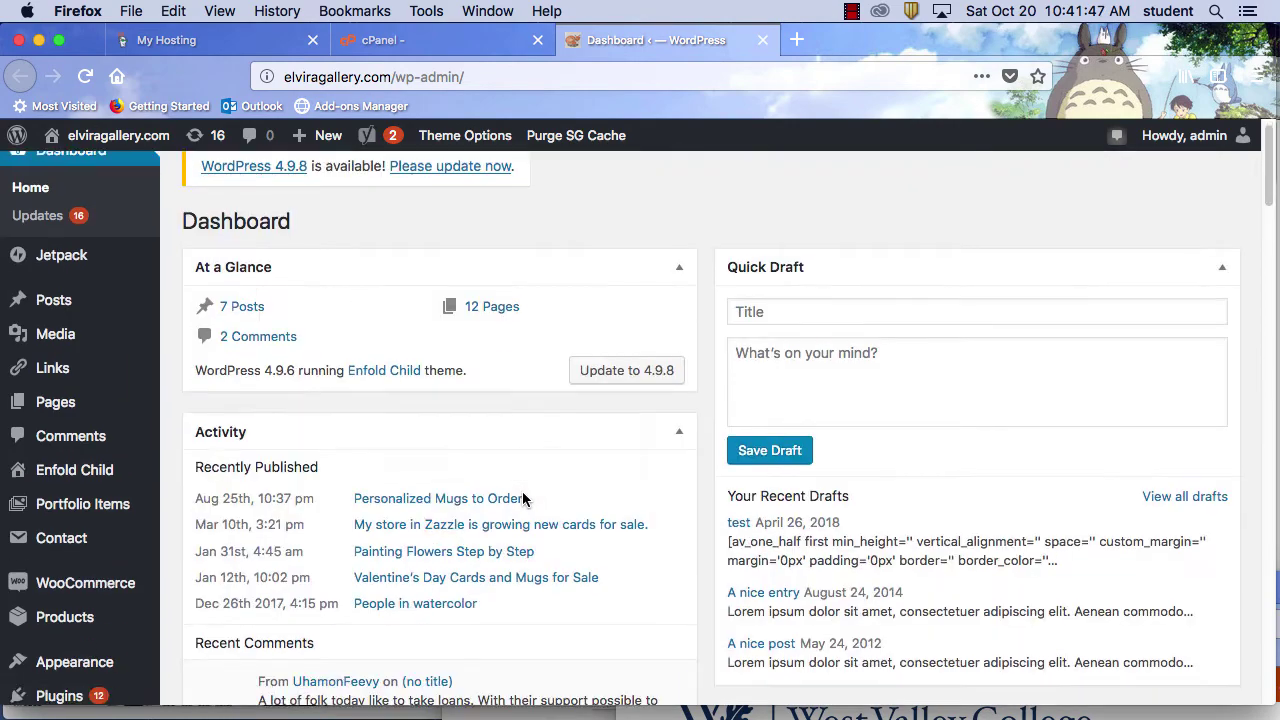
scroll(523, 497, down, 7)
scroll(525, 500, down, 2)
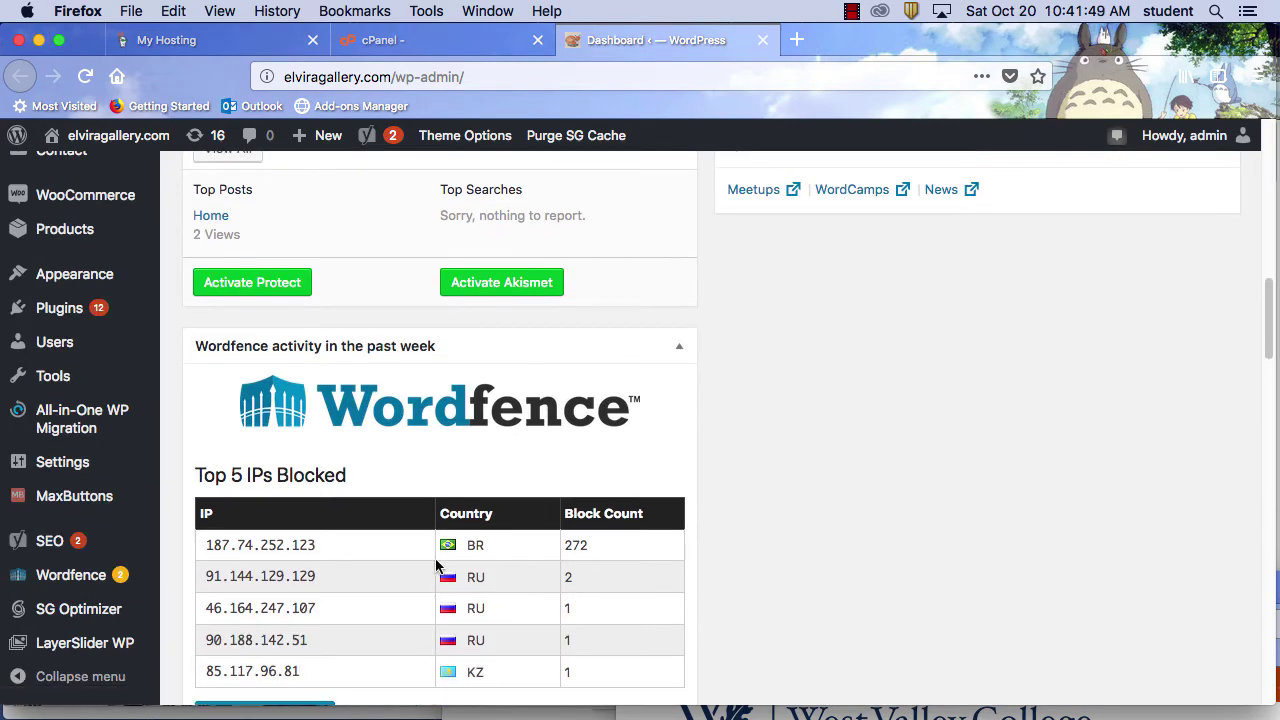
scroll(635, 543, down, 1)
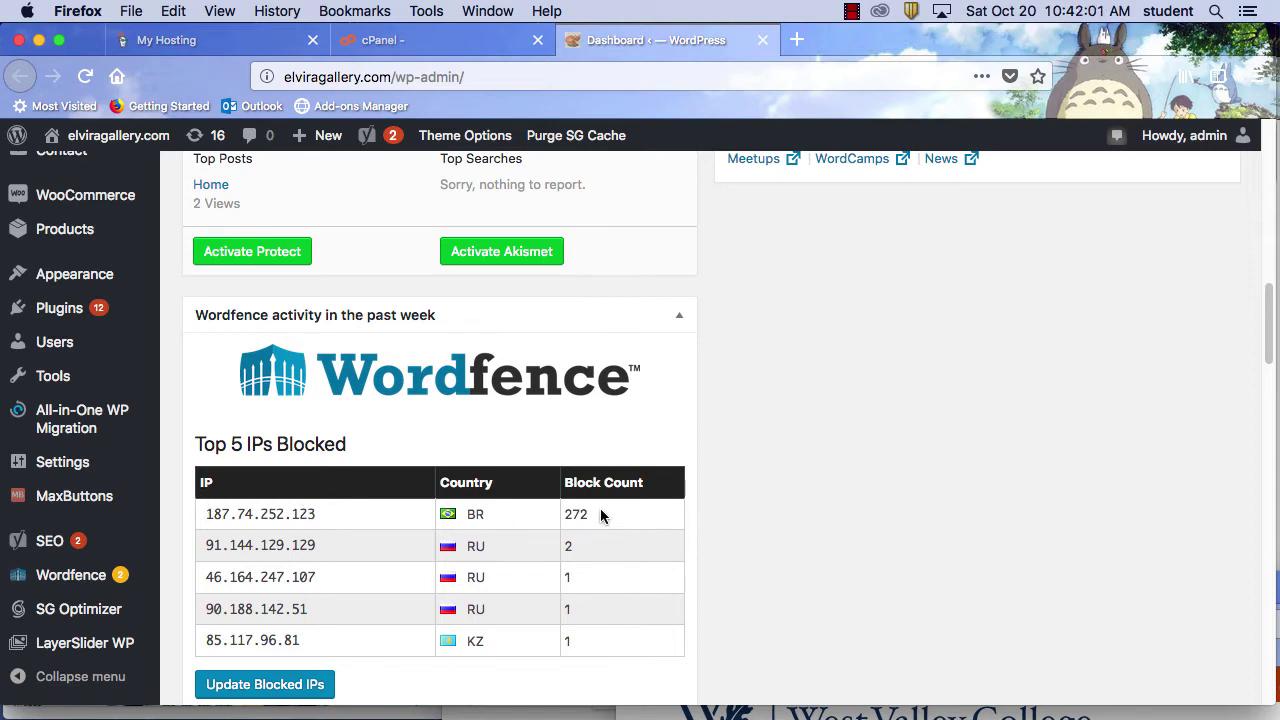
drag(320, 513, 199, 508)
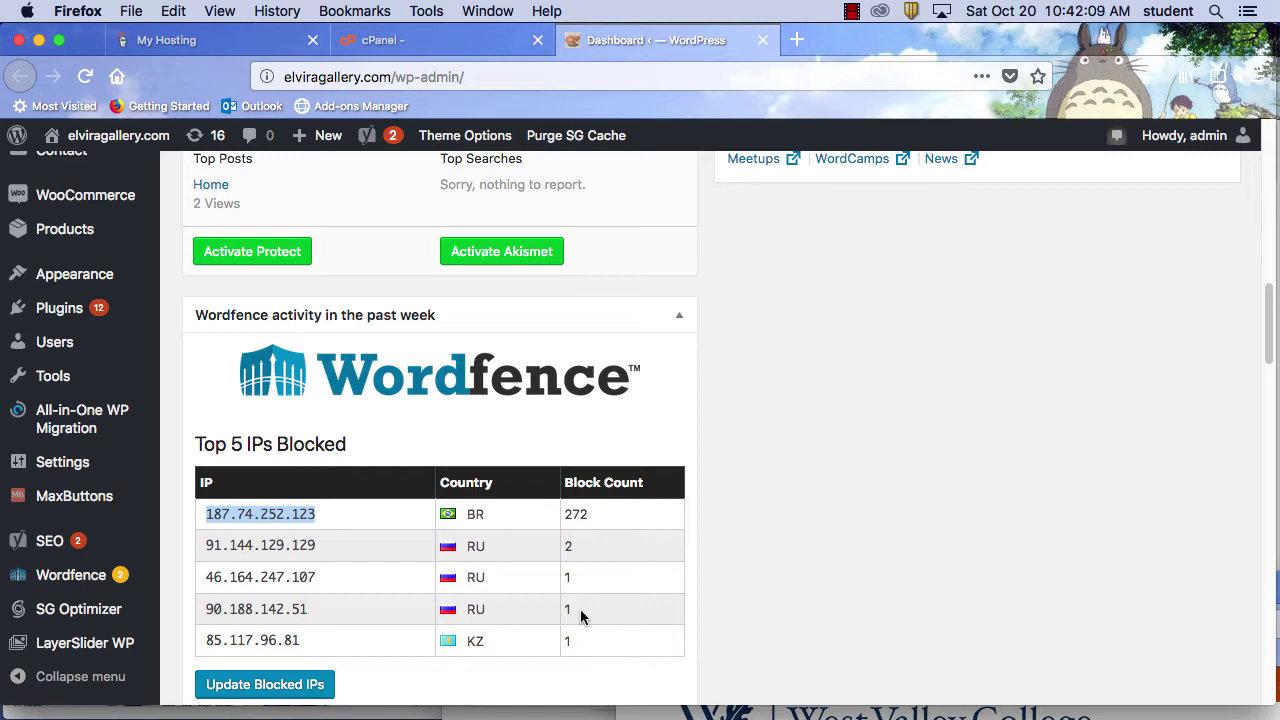
scroll(580, 614, up, 10)
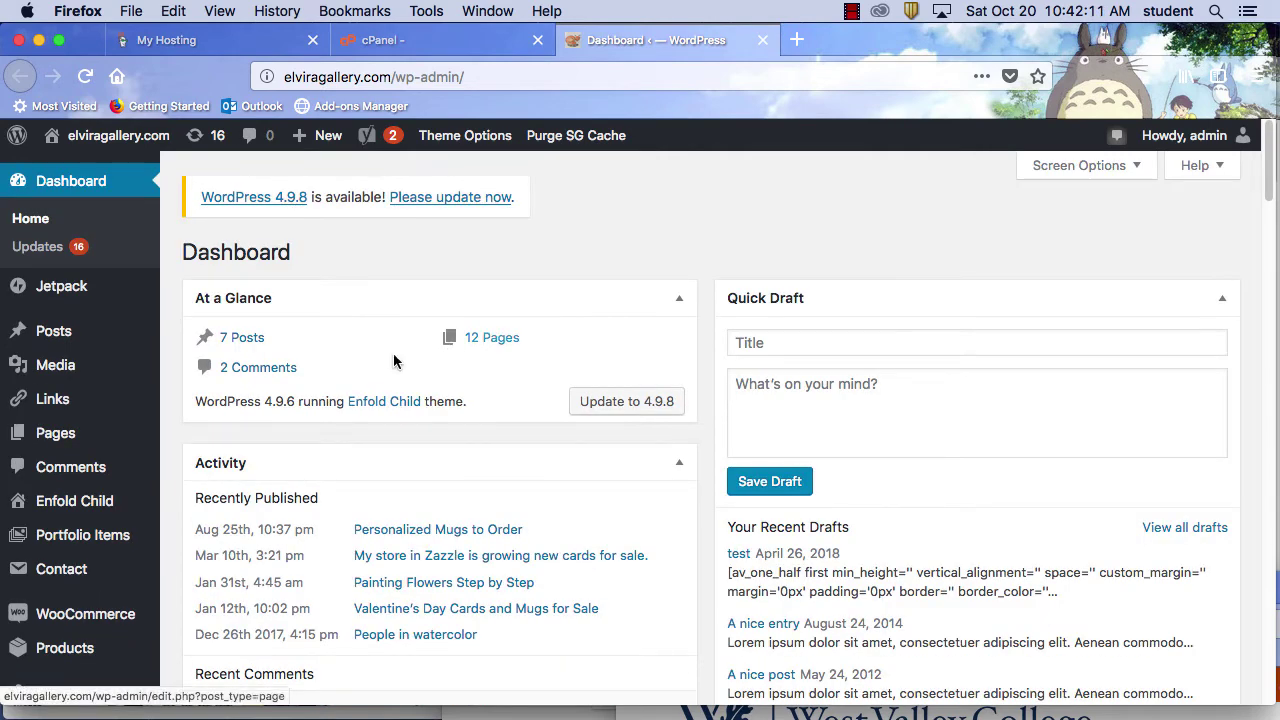
mouse_move(97, 450)
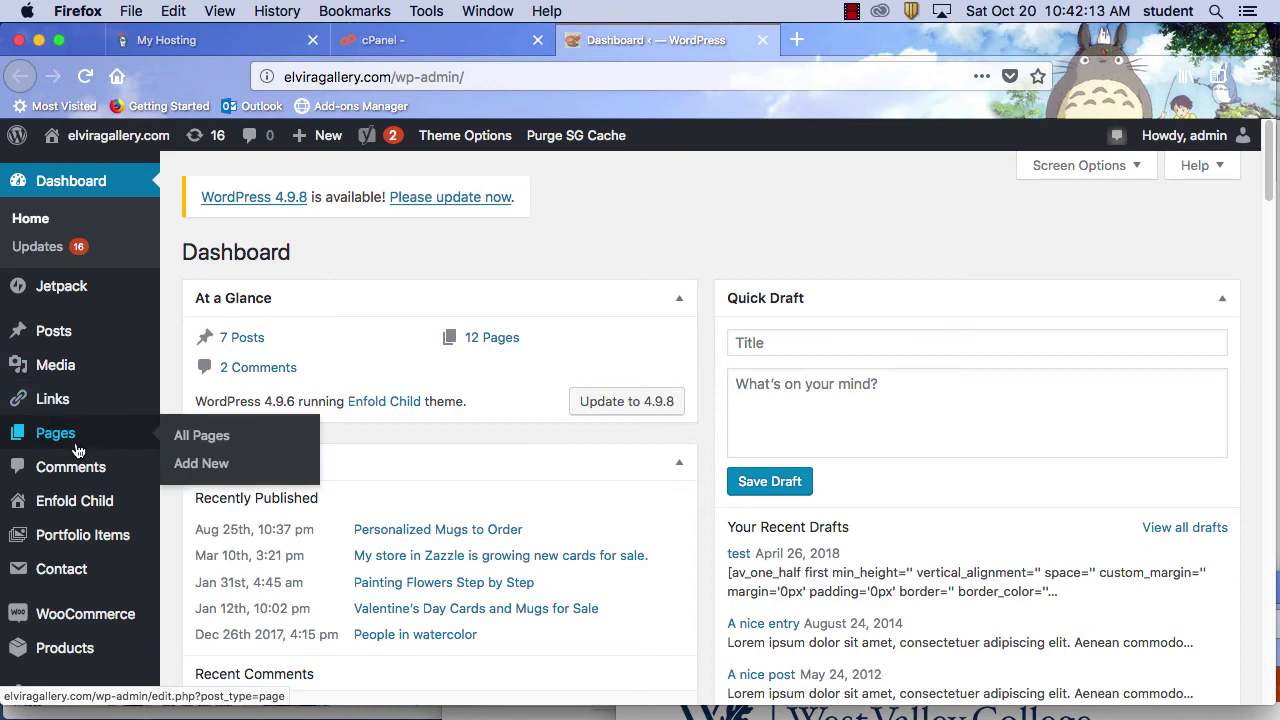
Add a new page titled with the artist's name followed by 'Water Color Artist in Bay Area'
click(225, 465)
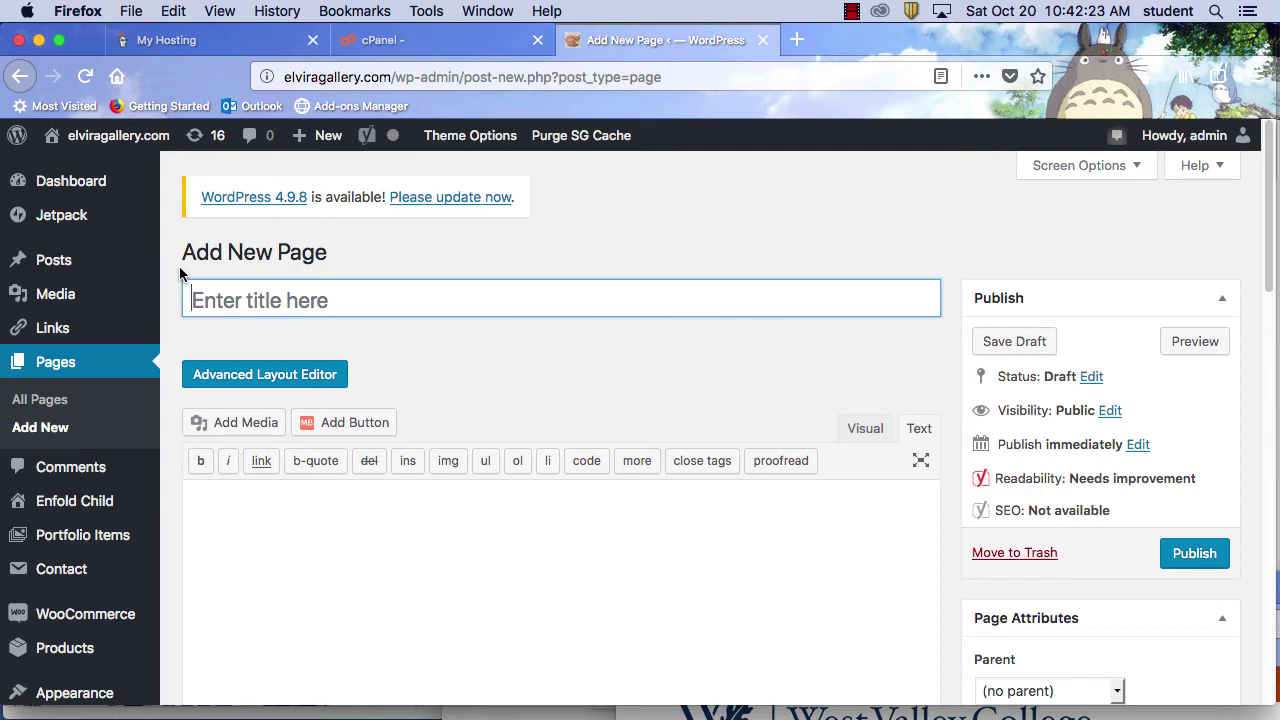
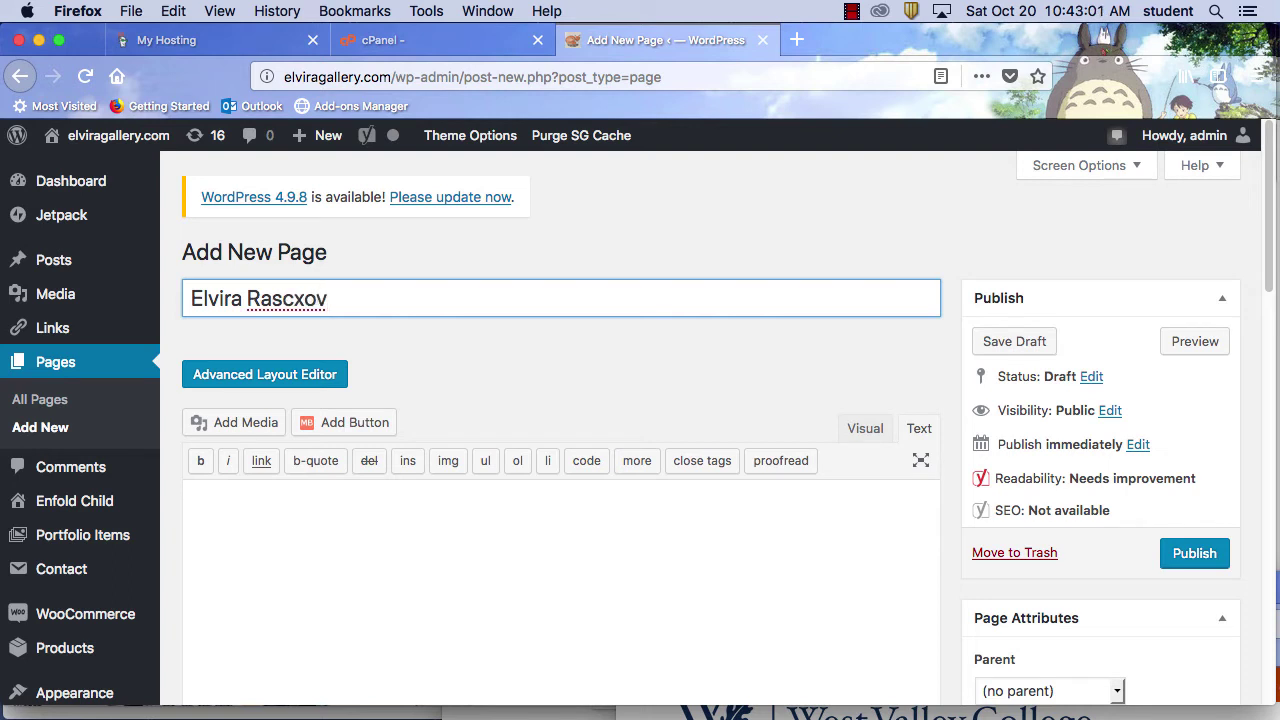
text(ov Water)
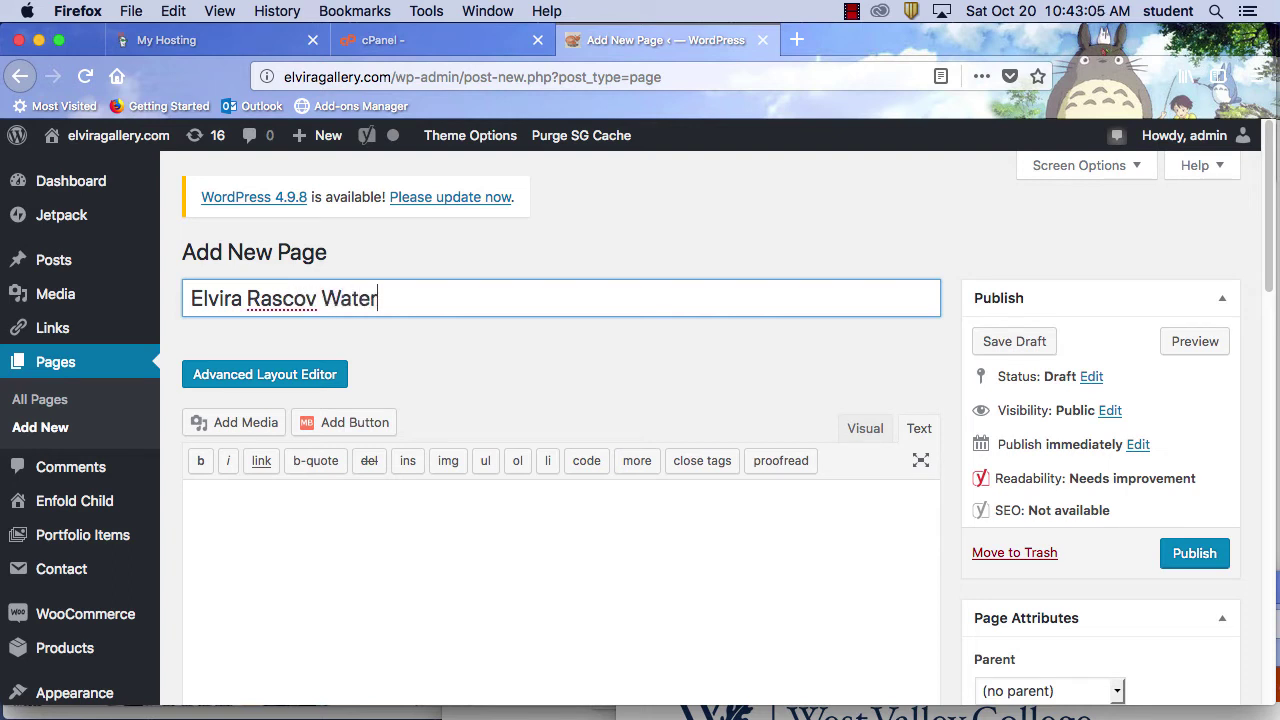
text( Color Aty)
key(BackSpace)
text(tist)
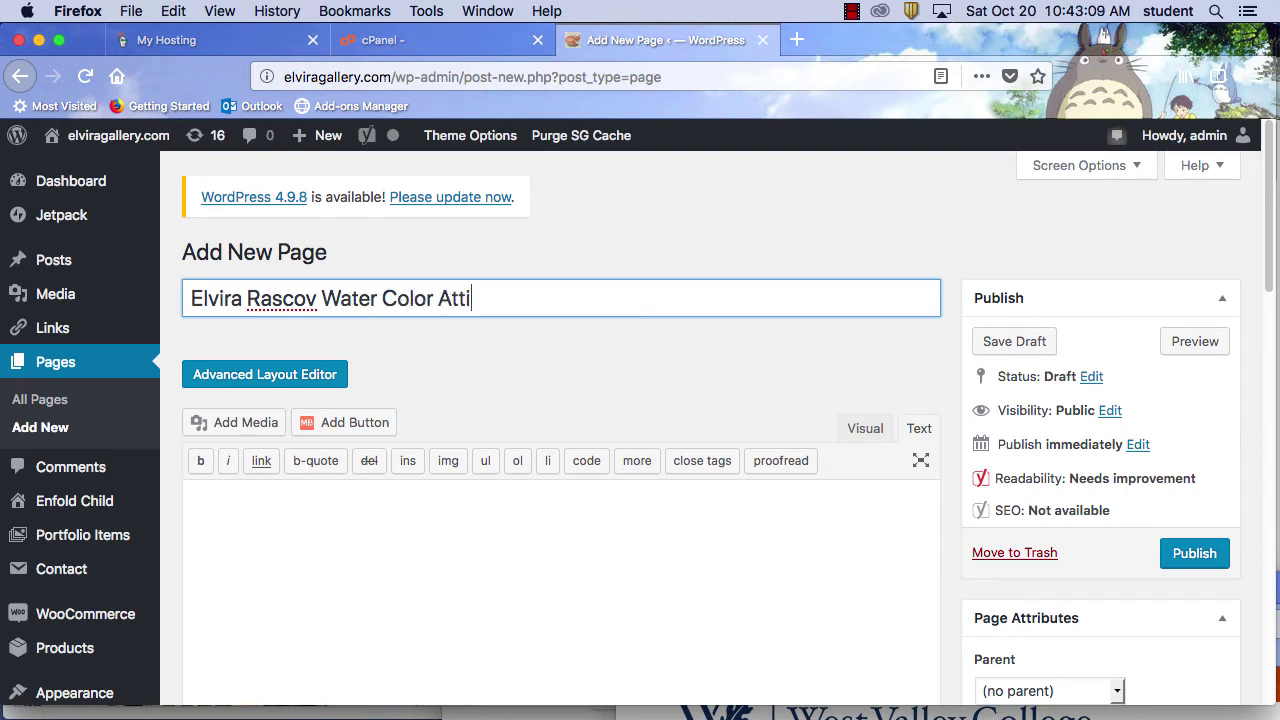
key(BackSpace)
key(BackSpace)
key(BackSpace)
key(BackSpace)
key(BackSpace)
key(BackSpace)
text(rtist in Bay Artea)
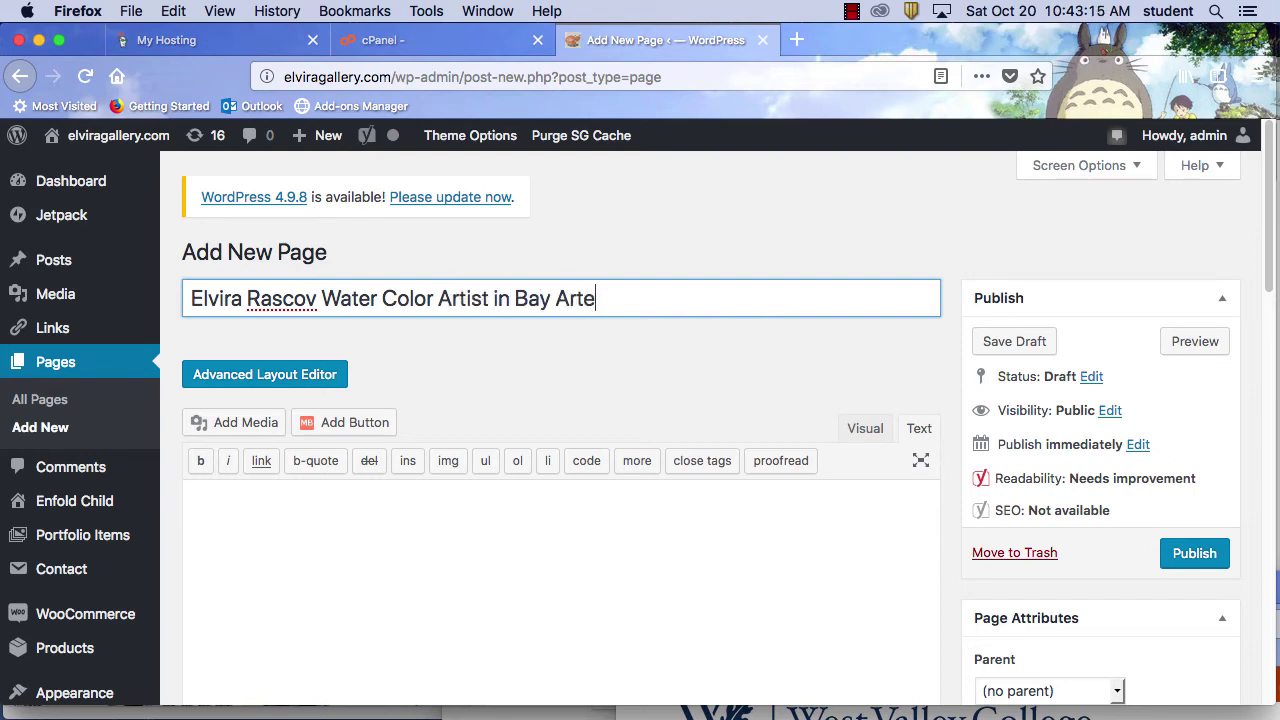
key(BackSpace)
key(BackSpace)
key(BackSpace)
text(ea)
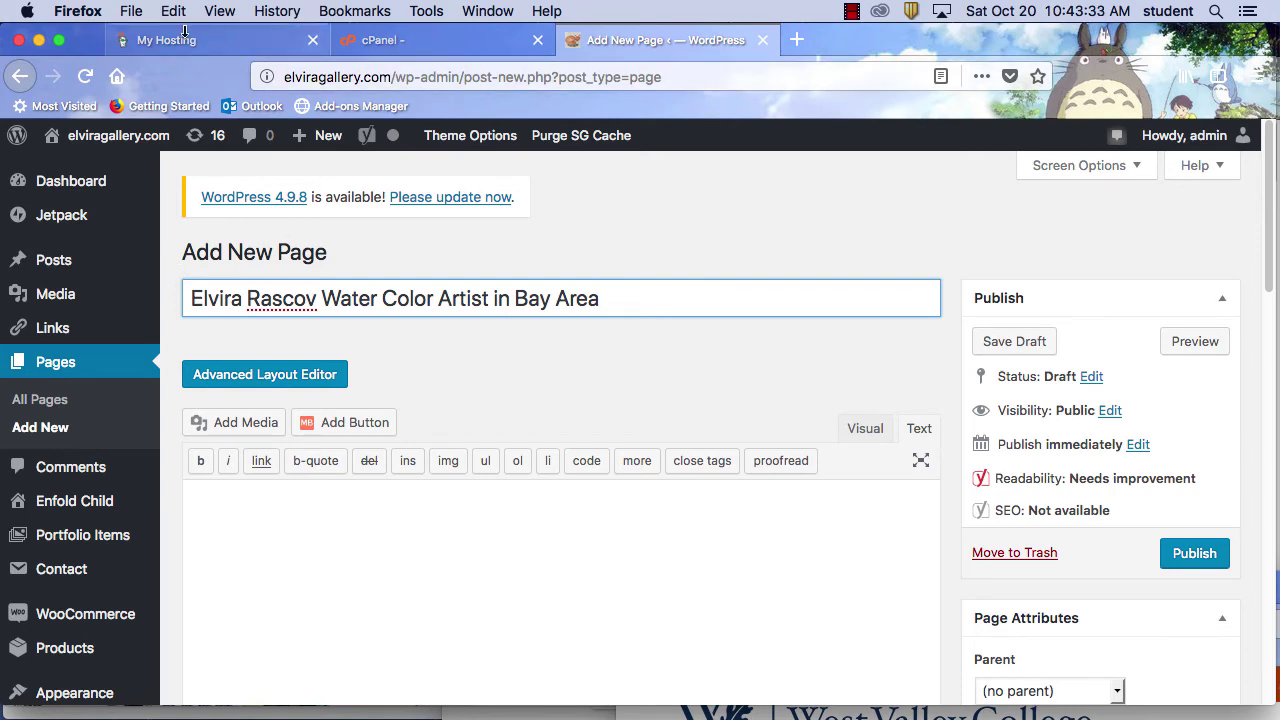
click(131, 11)
Open a new browser window and load google.com
click(150, 49)
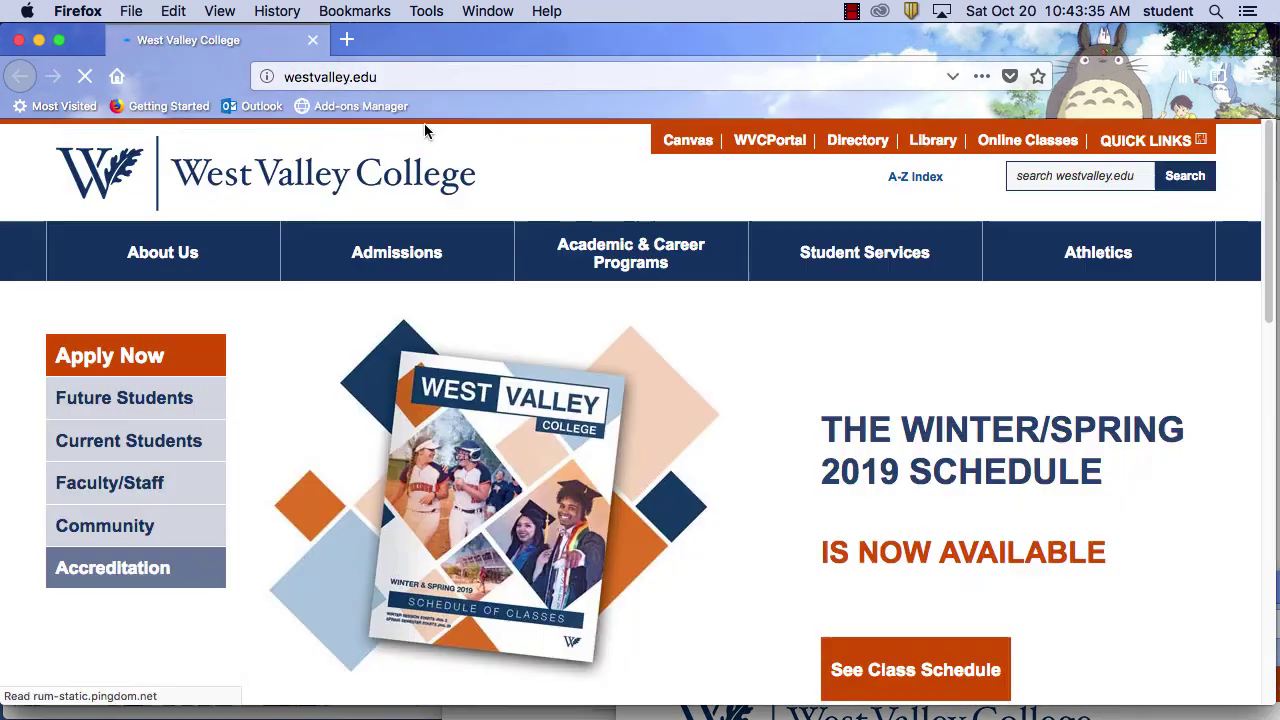
click(408, 76)
text(goo)
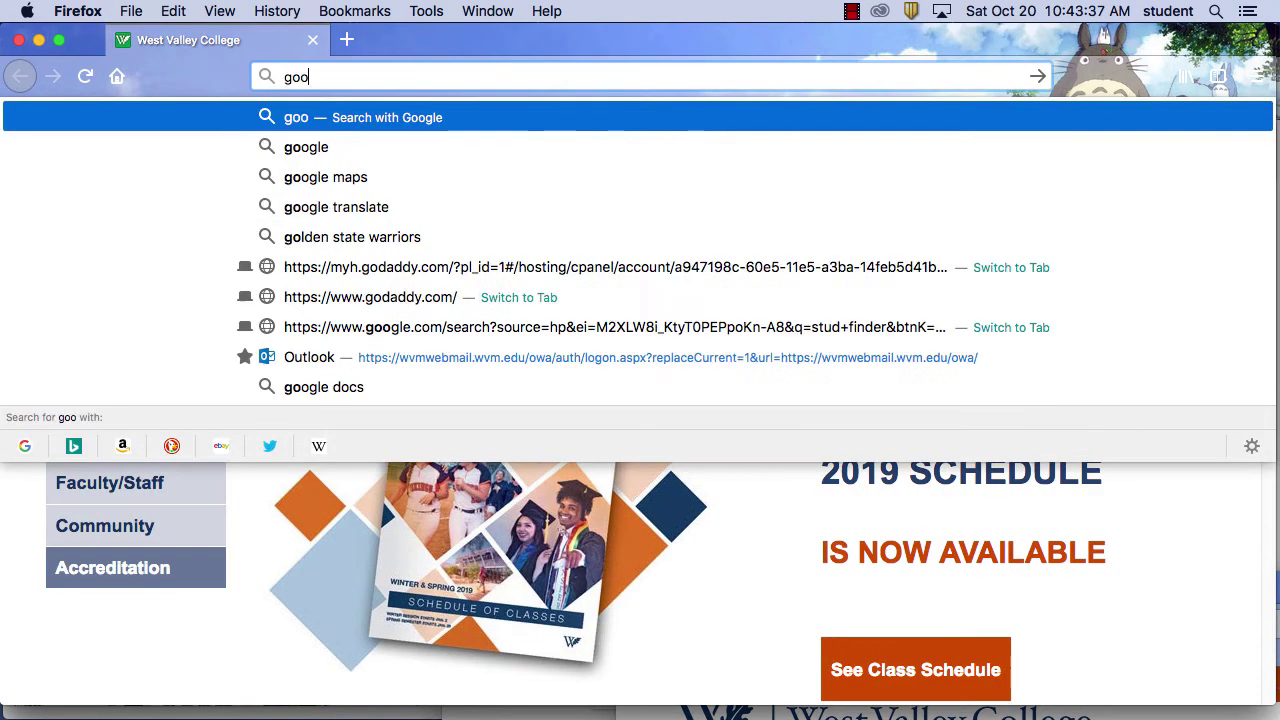
text(gle.com)
key(Return)
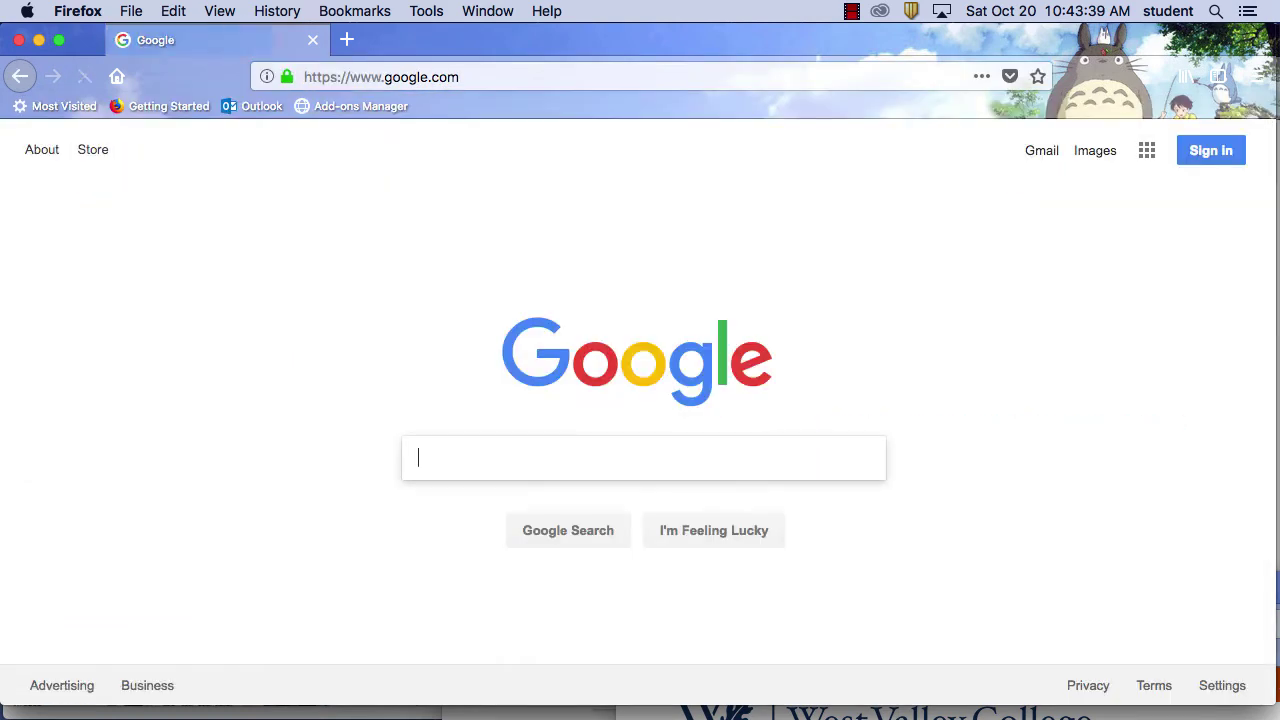
Search Google for 'watercolor artist in bay area'
text(wa)
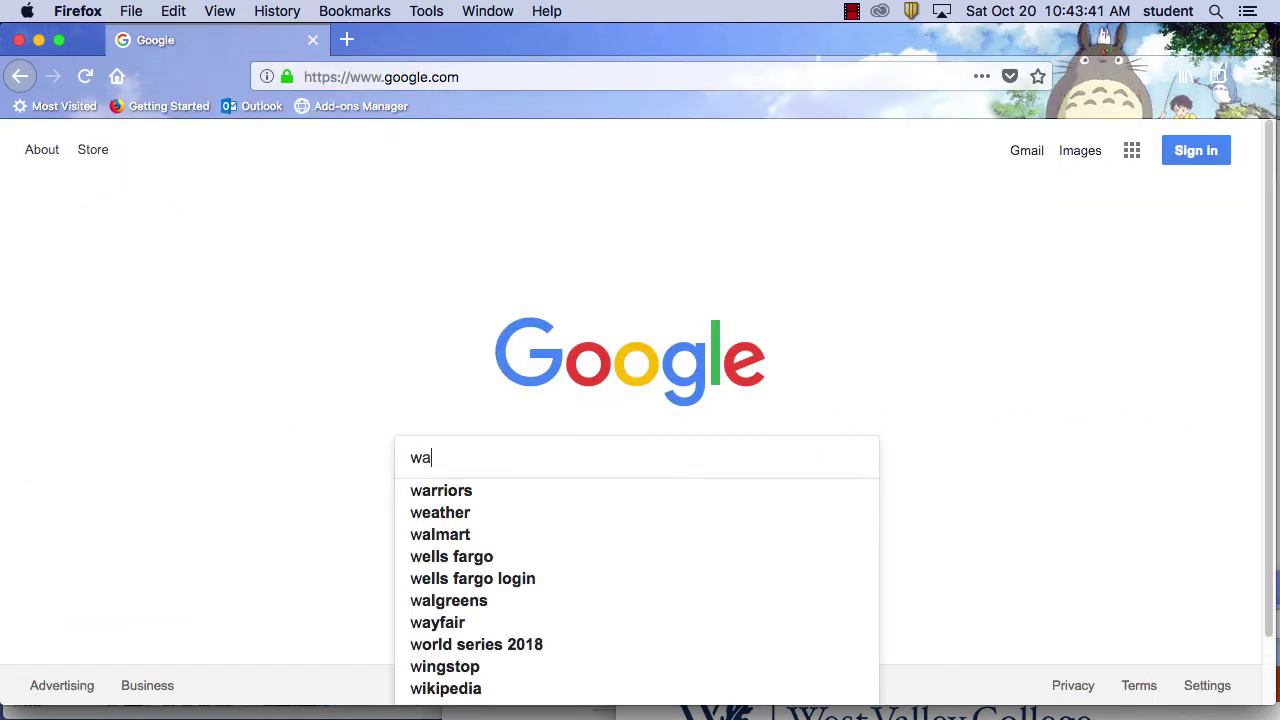
text(ter)
key(BackSpace)
key(BackSpace)
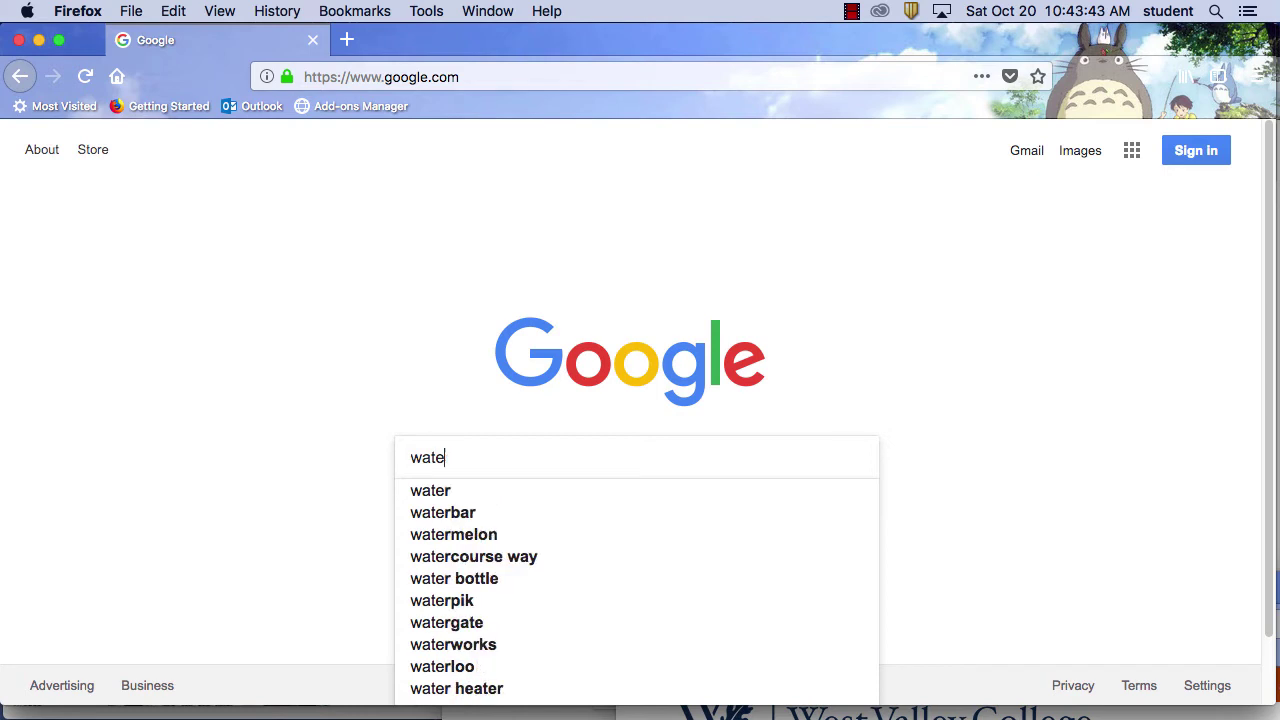
text(rcolo)
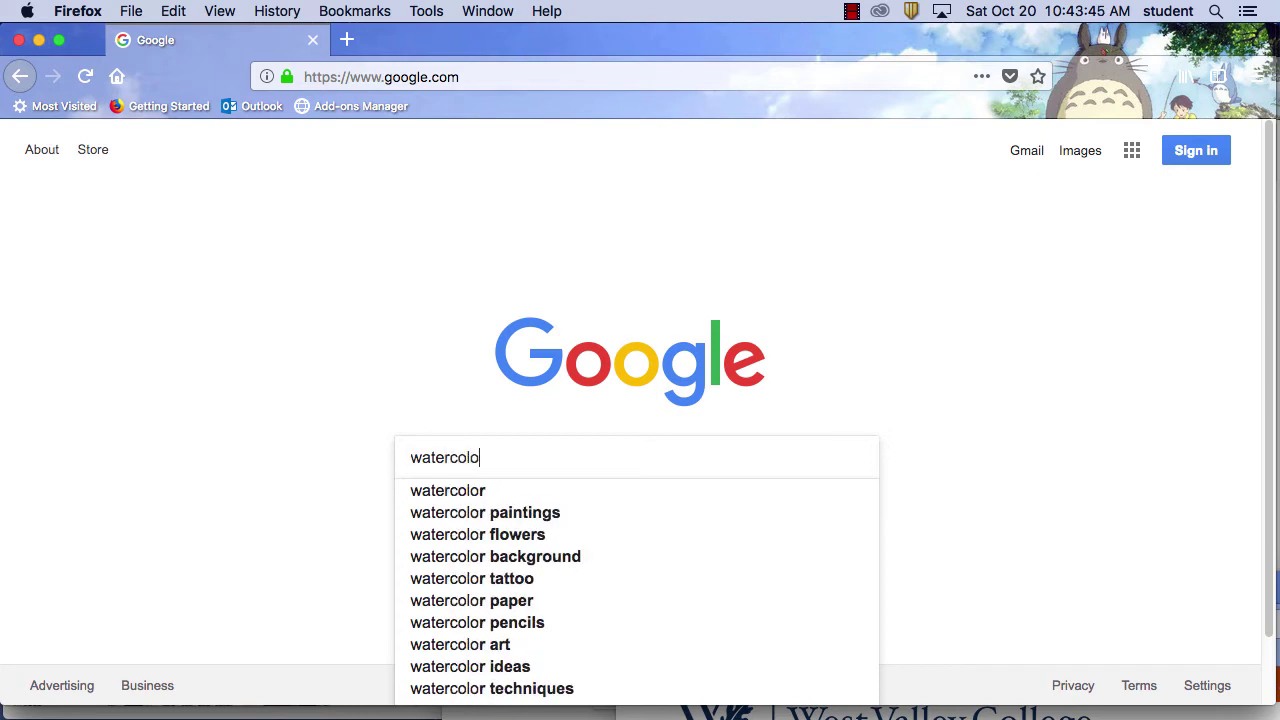
text(r artis)
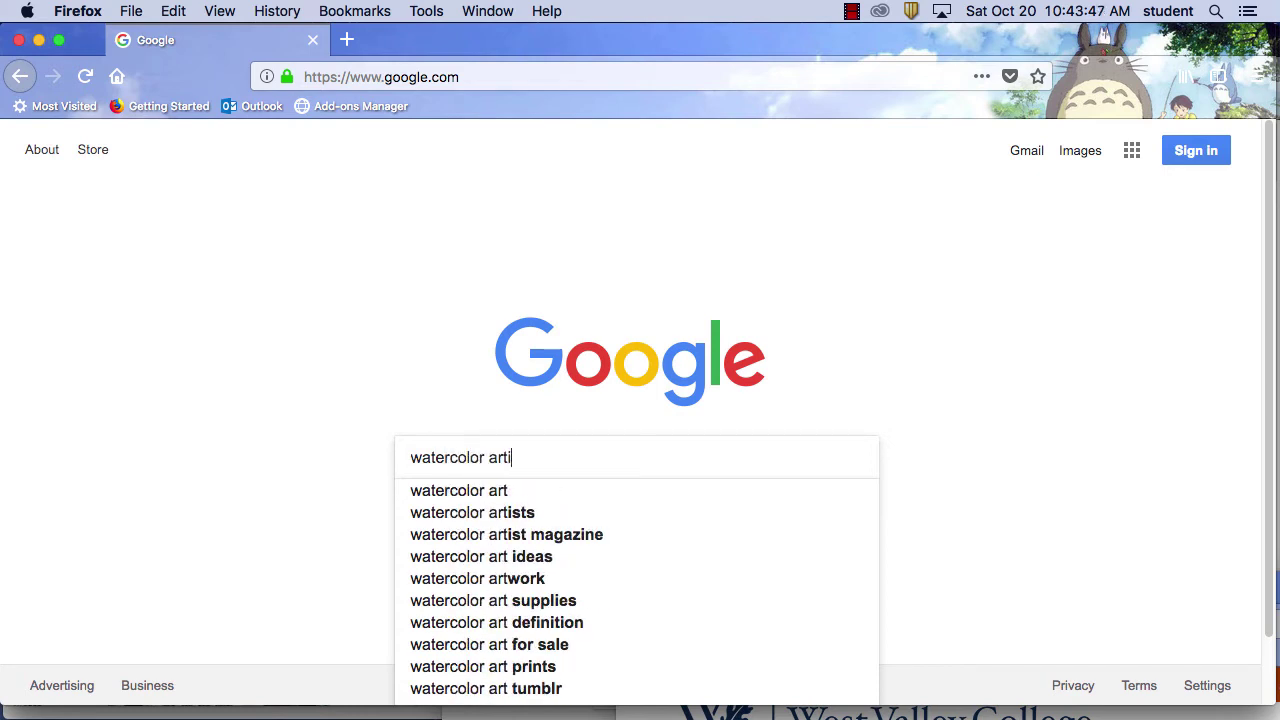
key(BackSpace)
text(t)
key(BackSpace)
key(BackSpace)
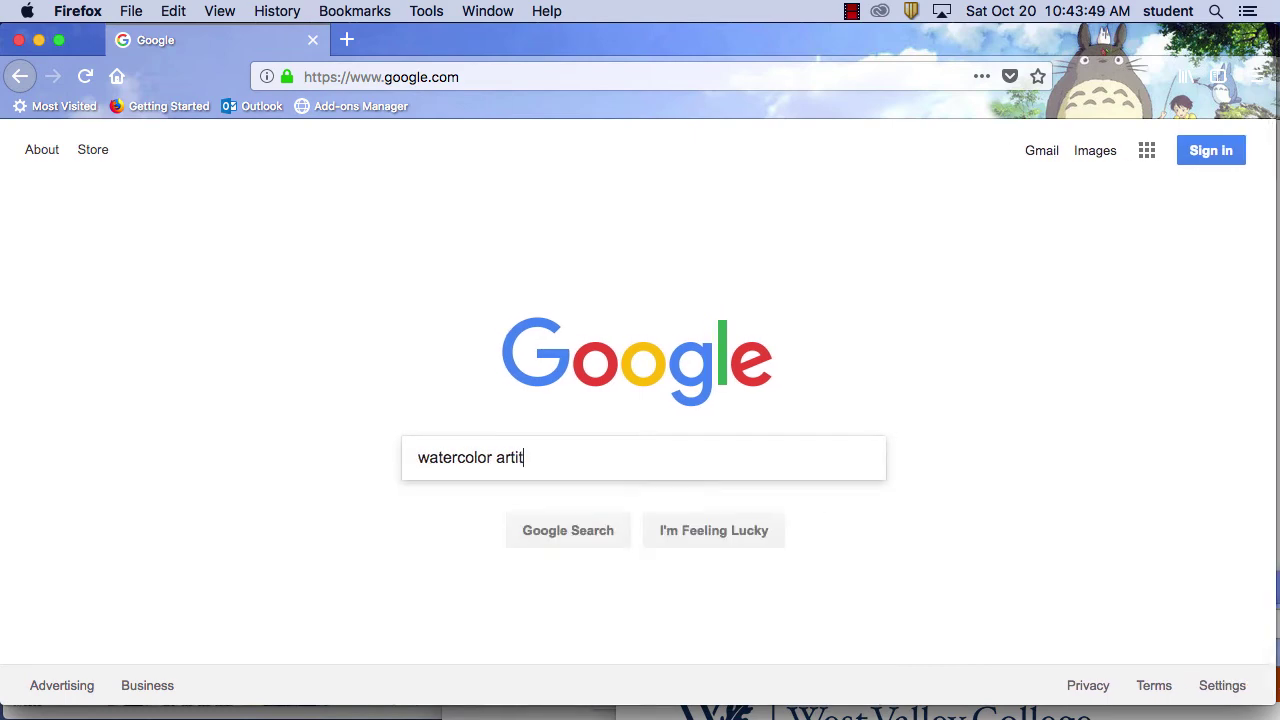
text(ist in b)
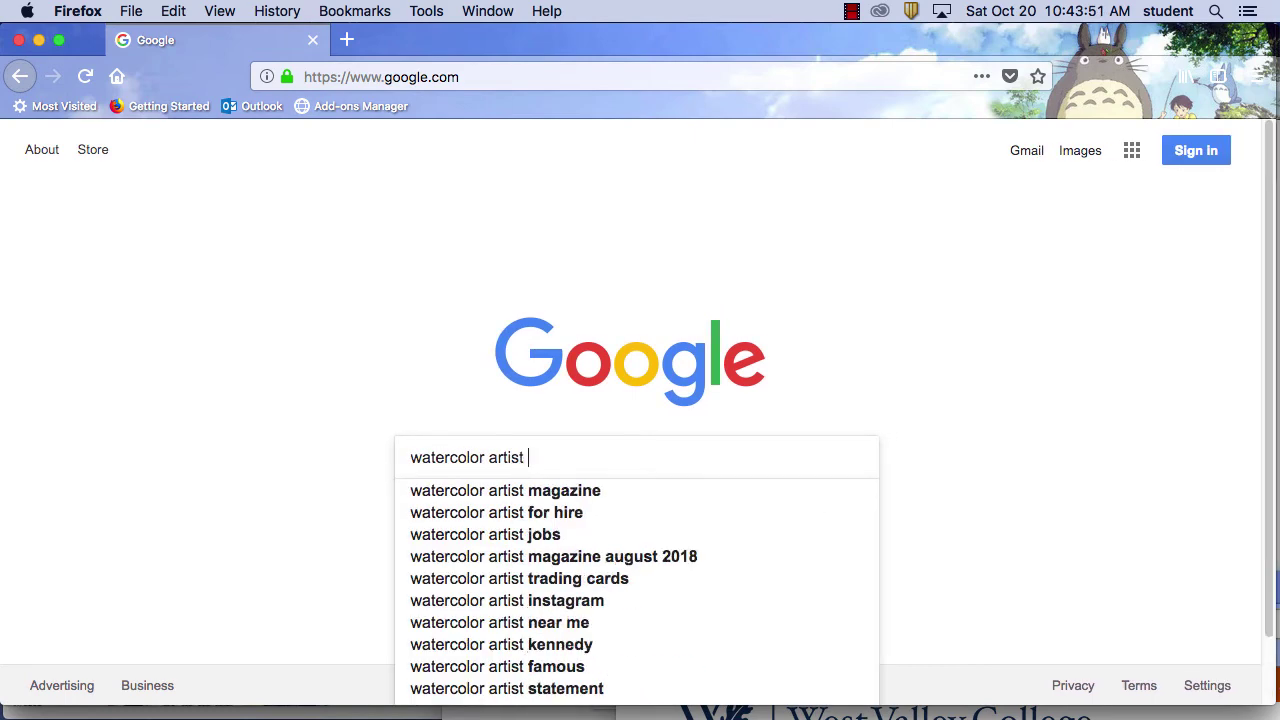
text(ay area)
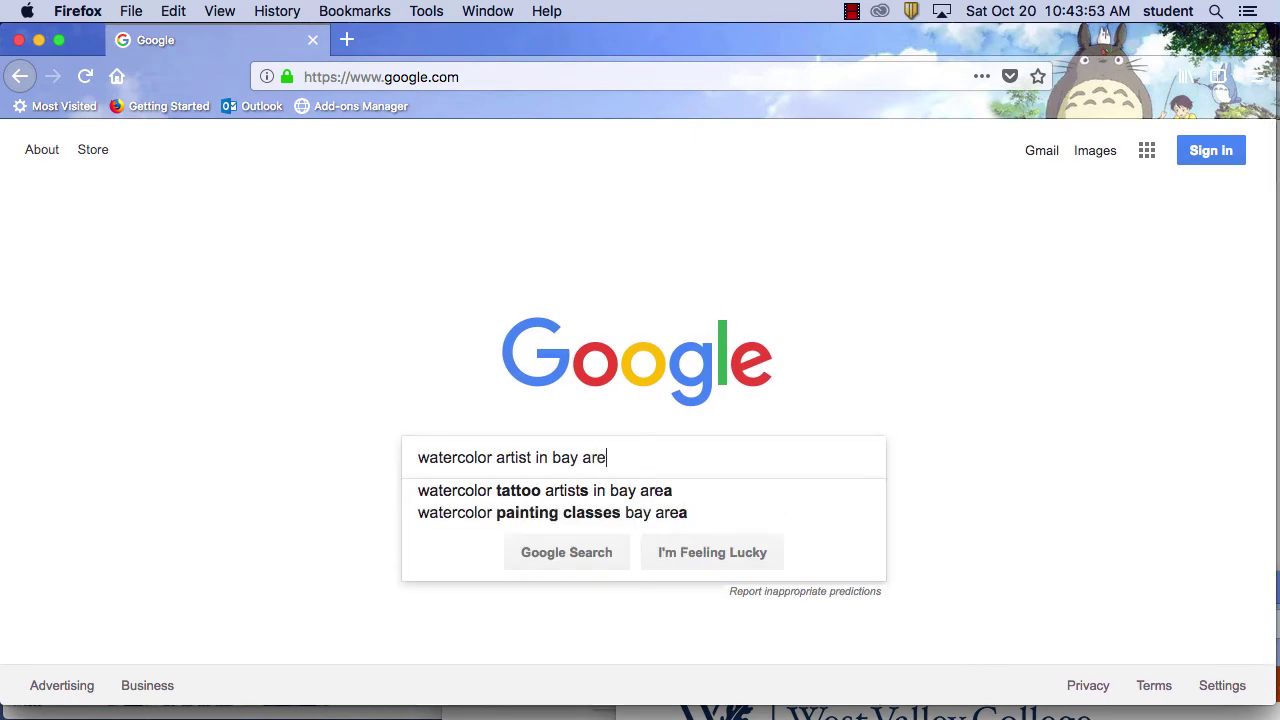
key(Return)
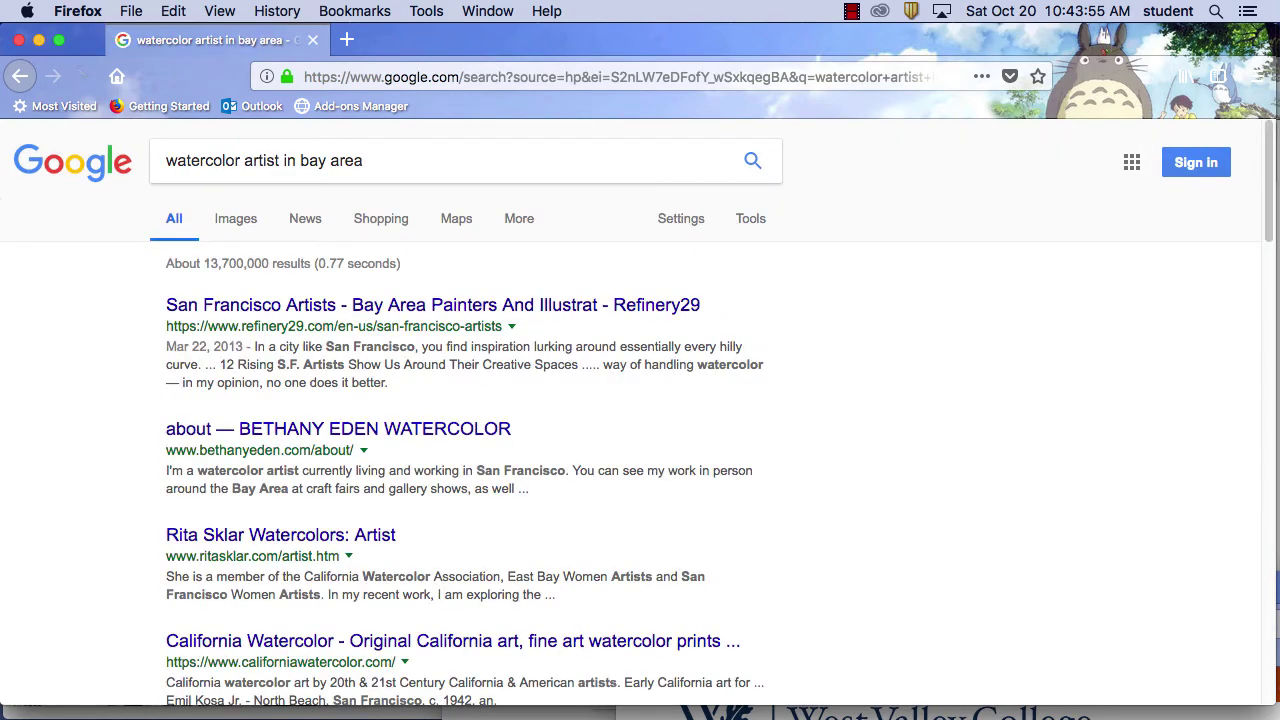
Browse a watercolor artist's about and home pages, then return to results and reveal WordPress
scroll(791, 484, down, 1)
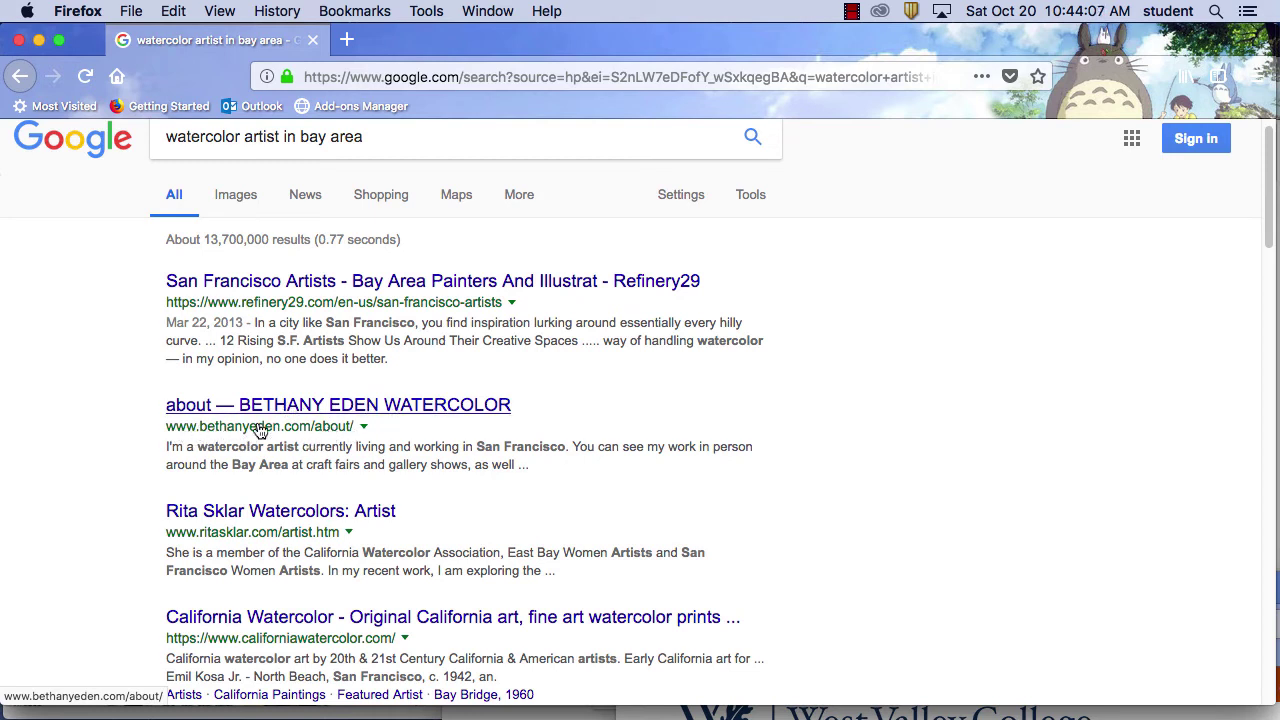
click(325, 405)
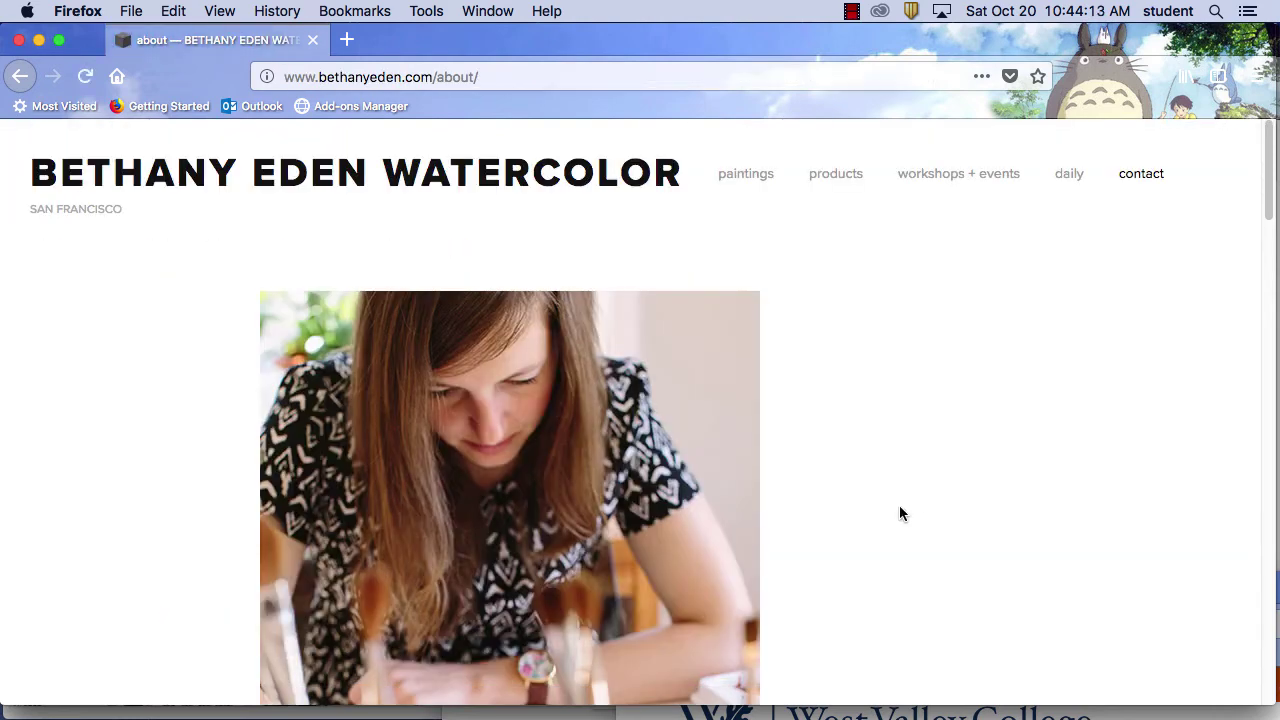
scroll(824, 497, down, 6)
scroll(824, 499, up, 6)
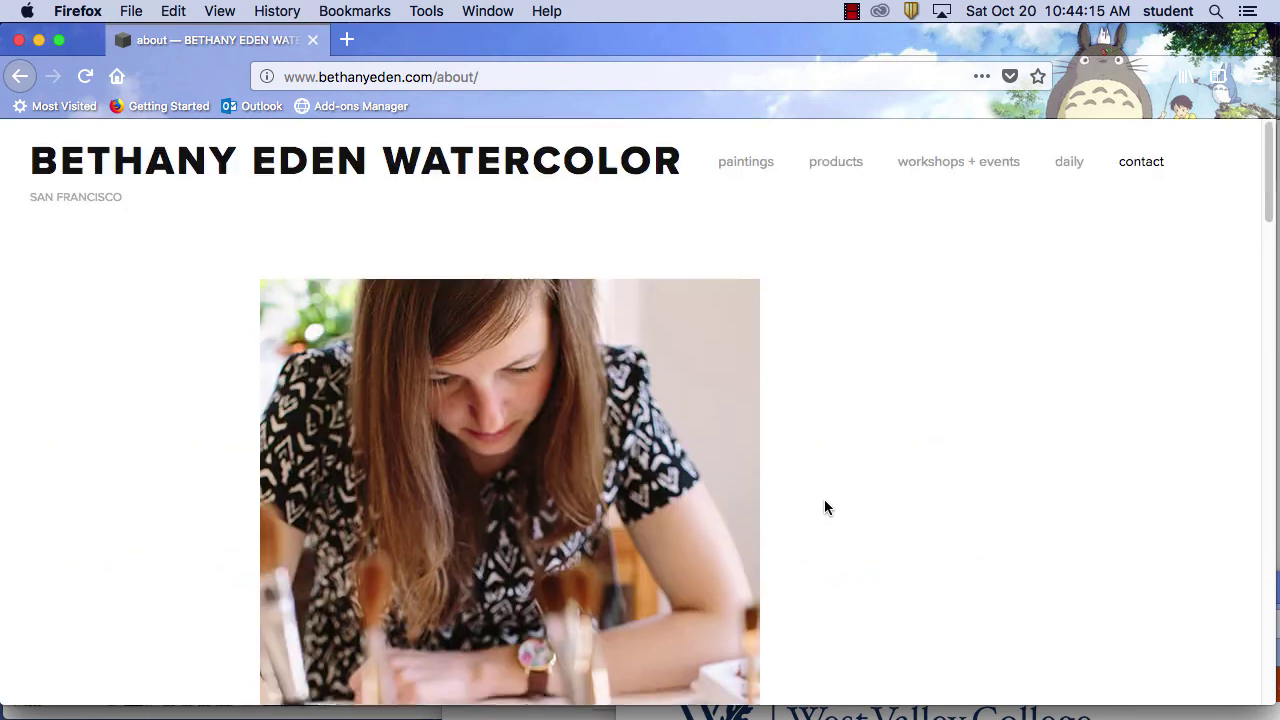
click(529, 180)
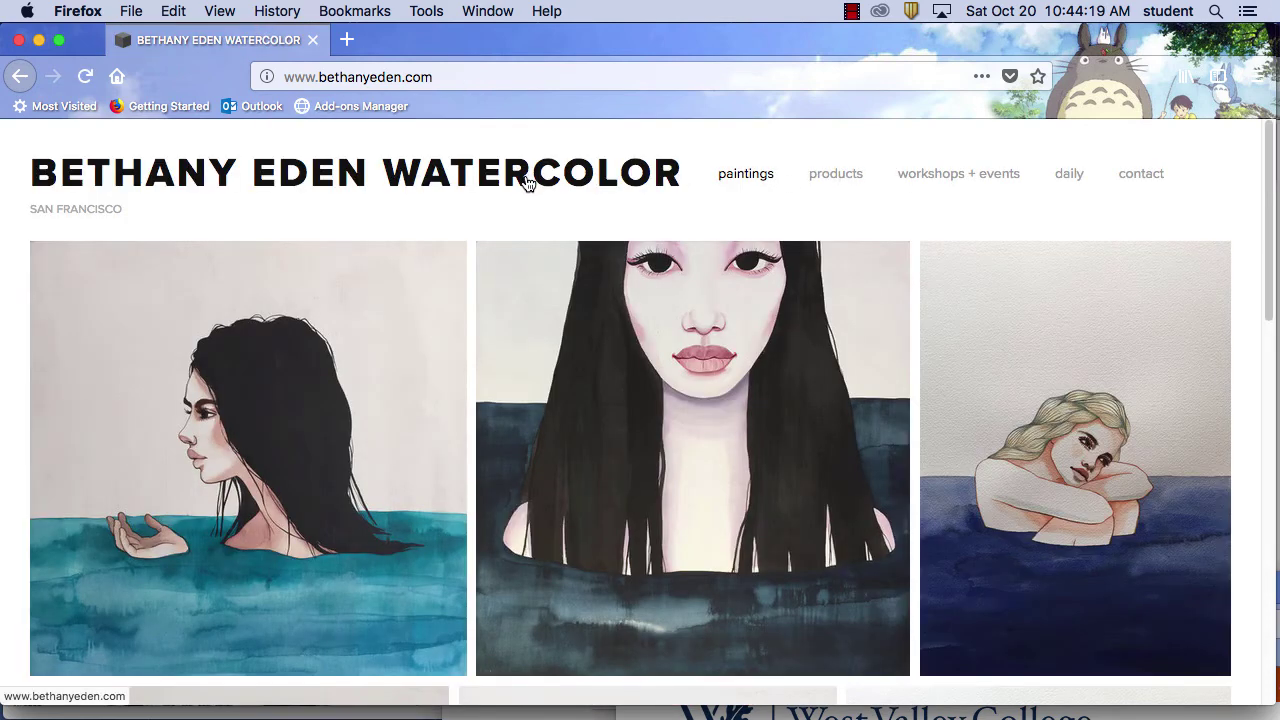
click(40, 77)
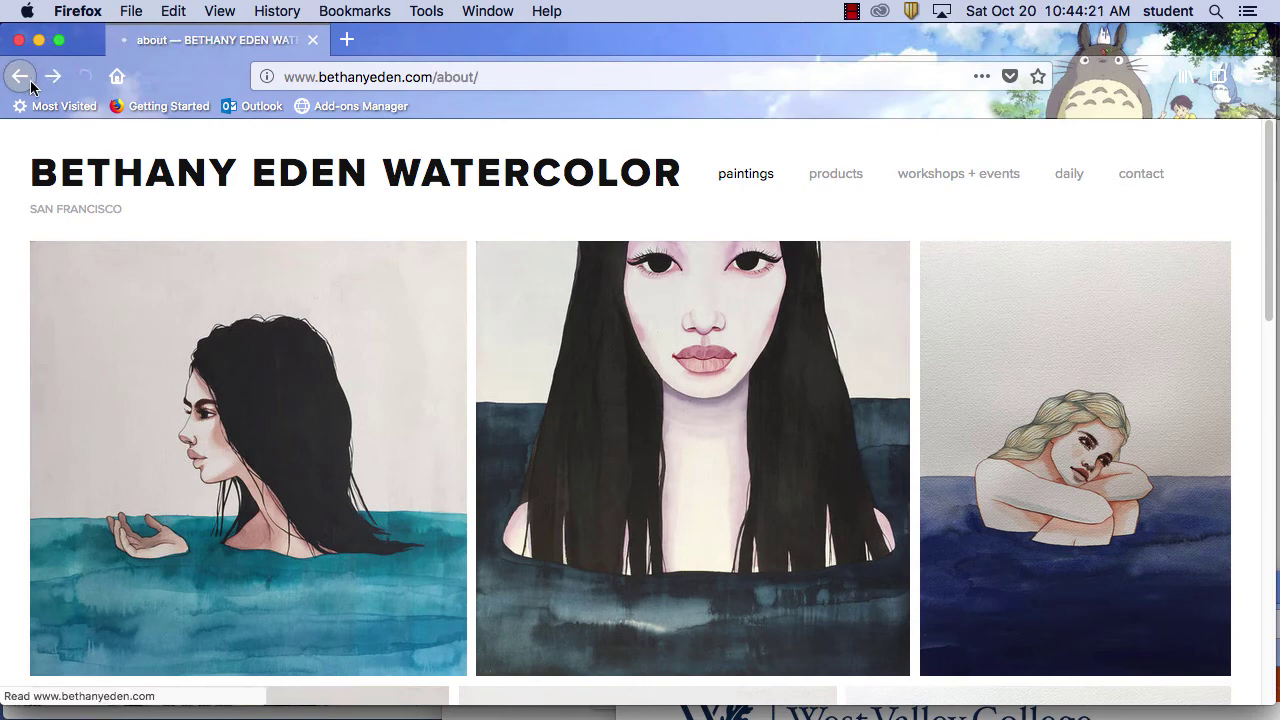
click(38, 78)
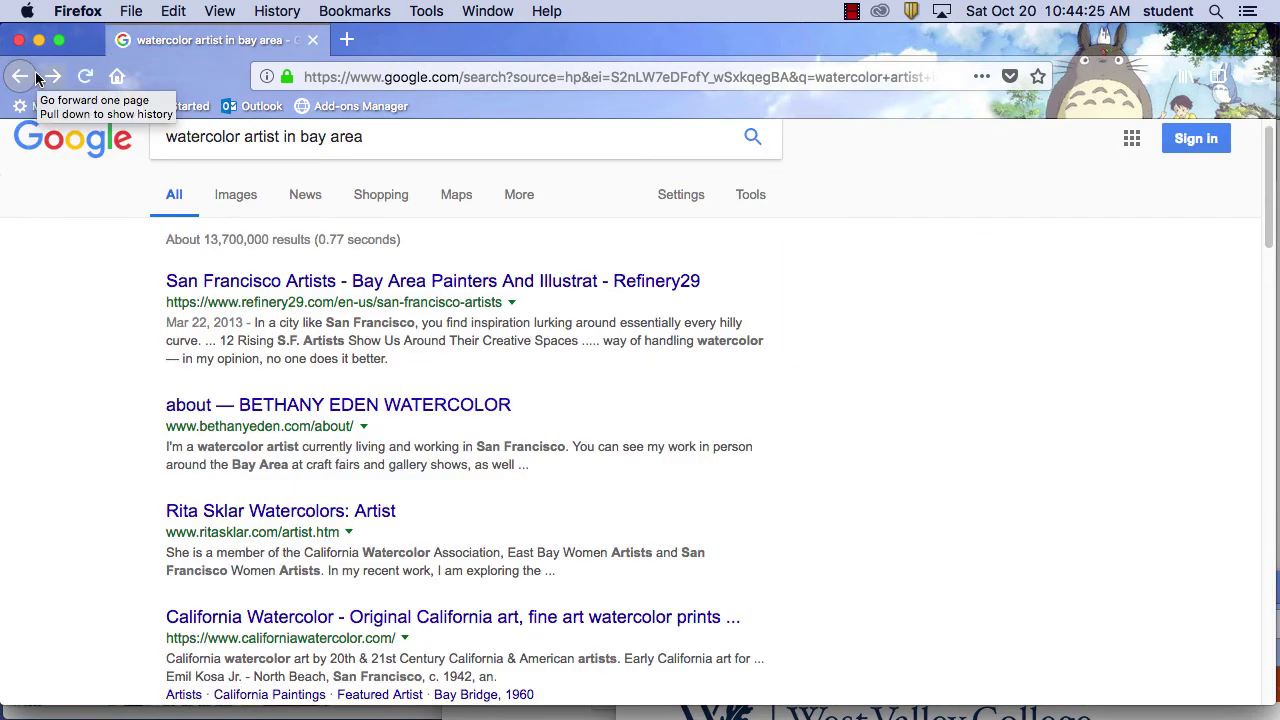
drag(514, 38, 757, 573)
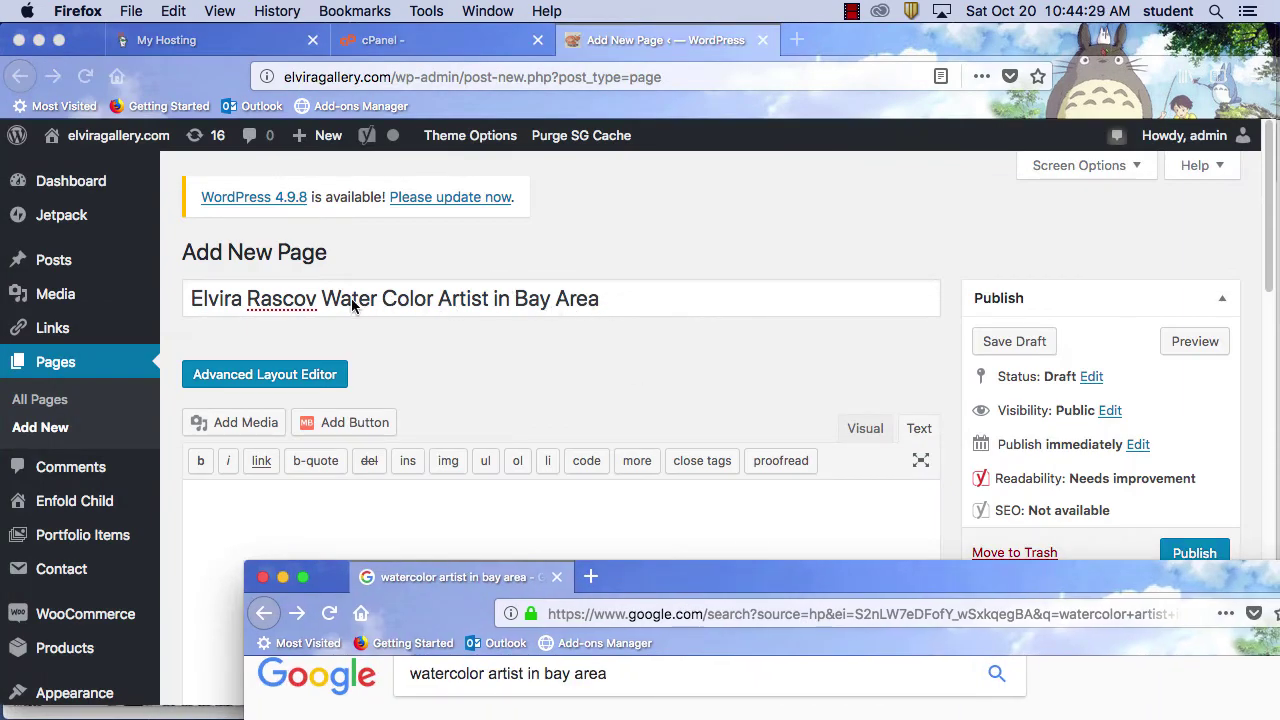
Delete the space between Water and Color so the page title reads 'WaterColor'
click(384, 298)
click(384, 298)
key(BackSpace)
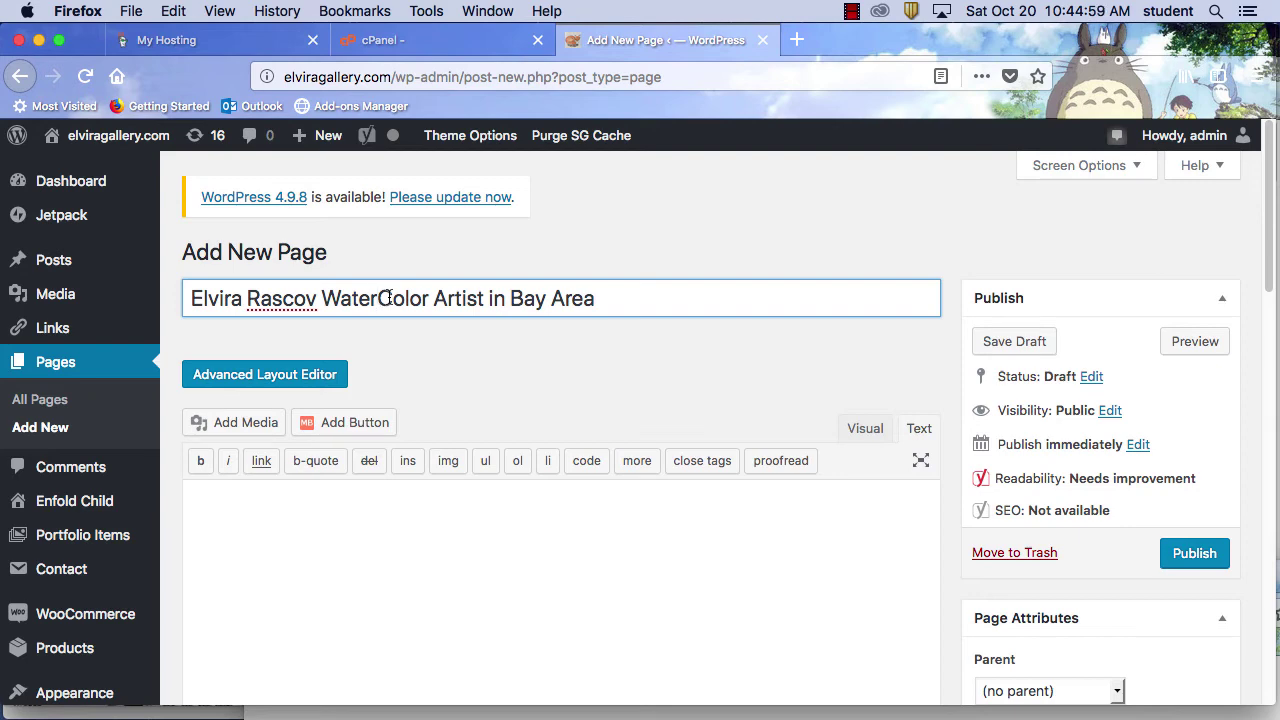
scroll(754, 380, down, 3)
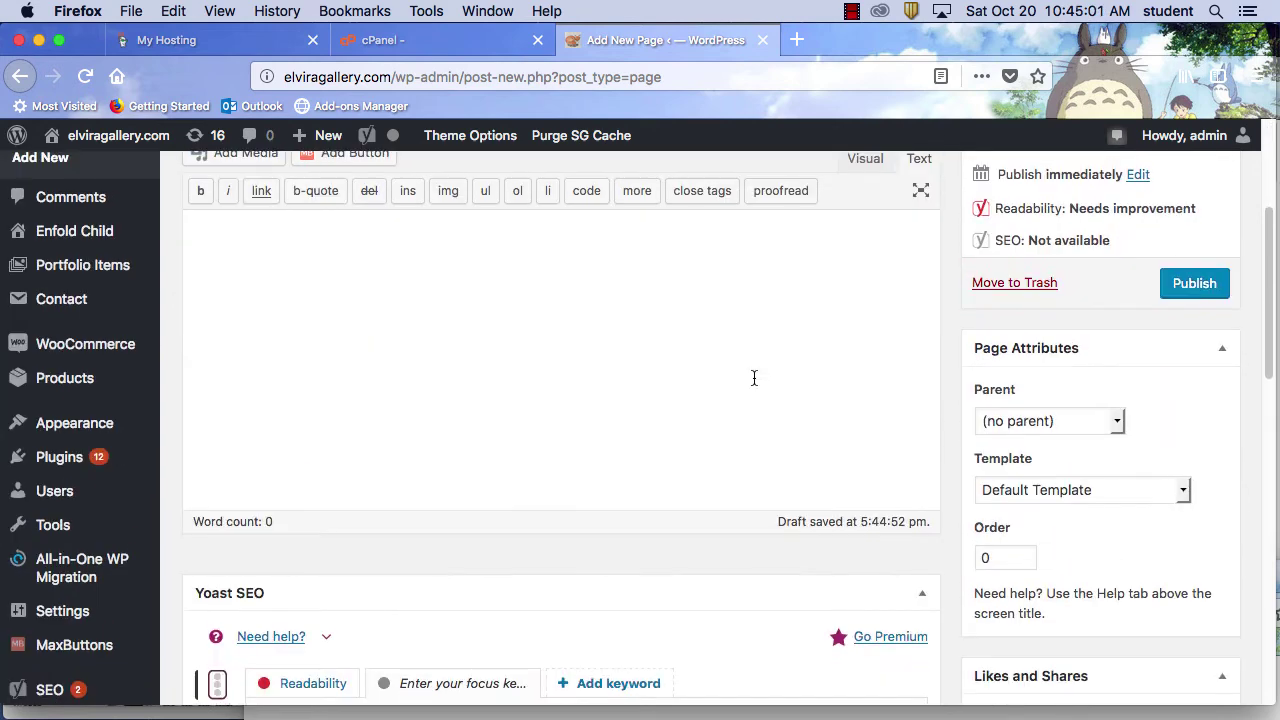
scroll(754, 377, up, 2)
click(528, 484)
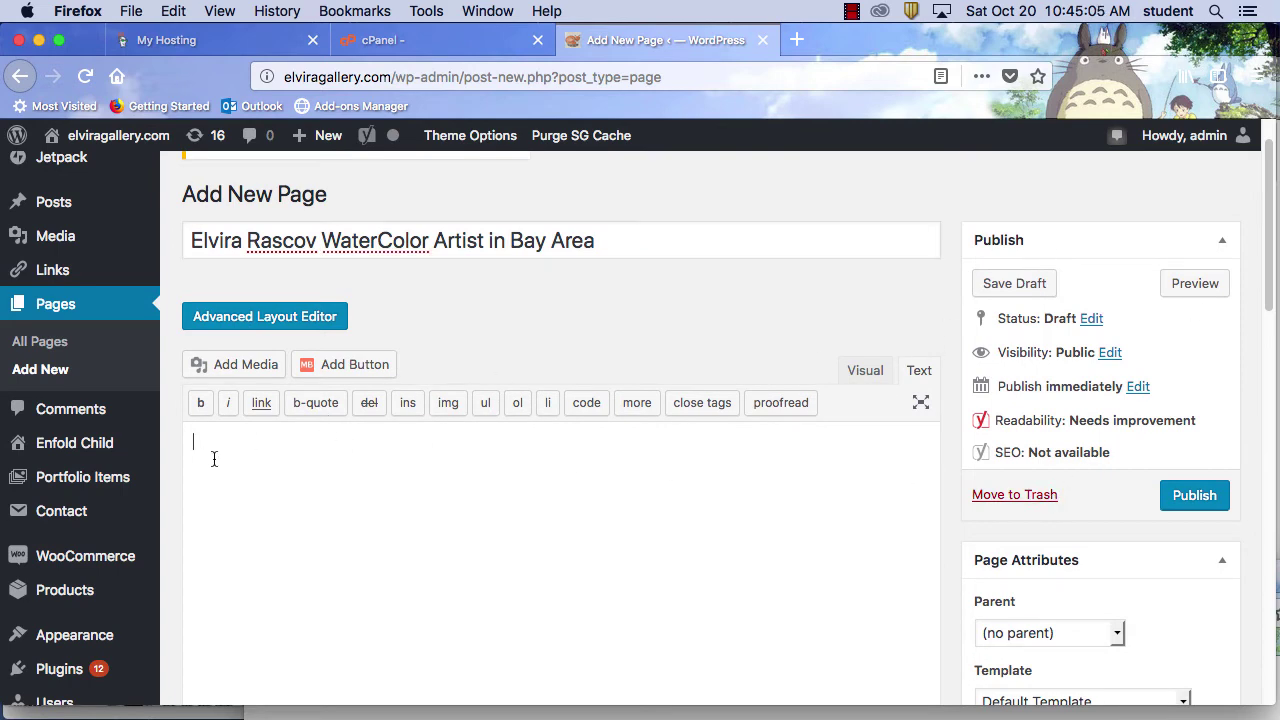
In Add Media, pick the thinkingofyou.jpg hummingbird painting and select its current title
click(262, 370)
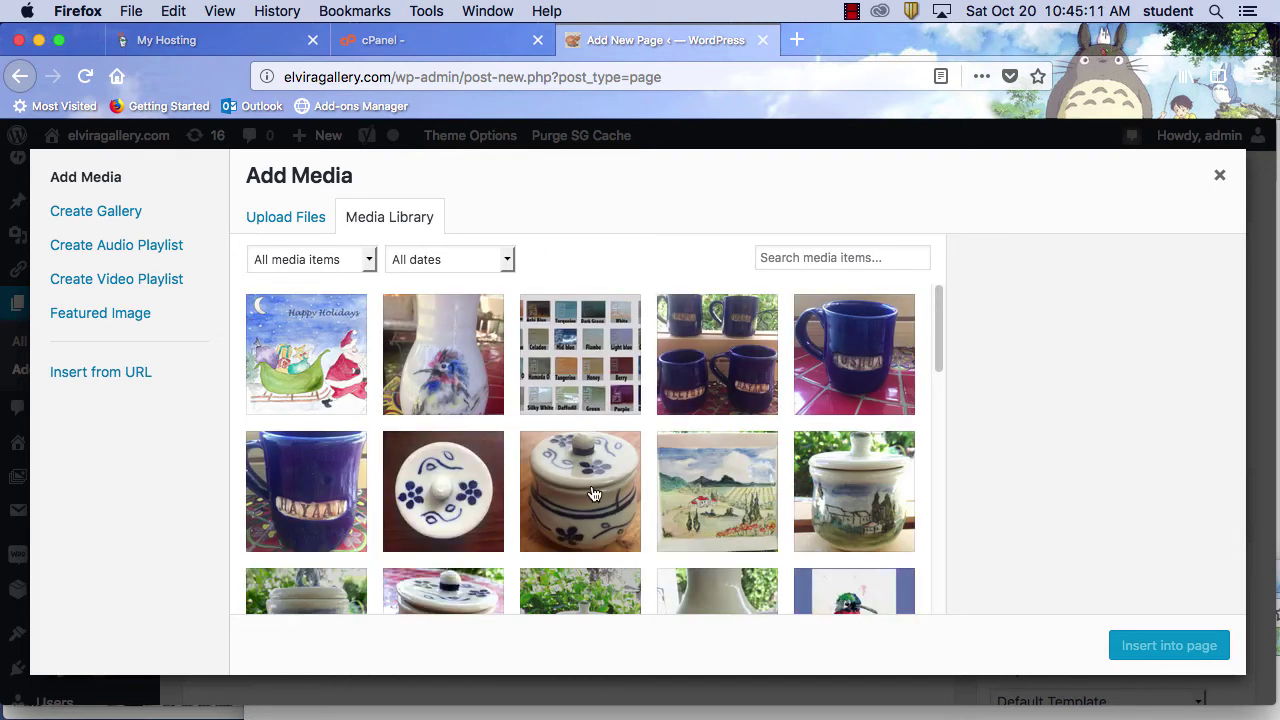
click(725, 505)
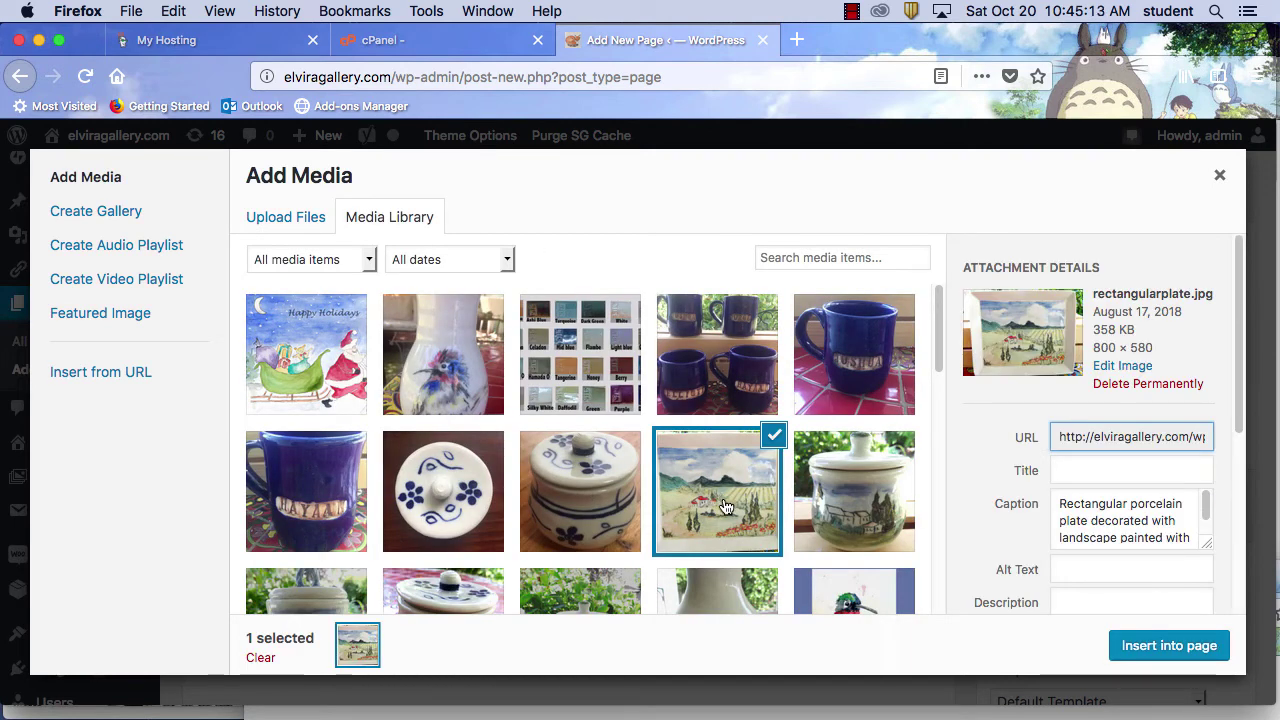
scroll(886, 540, down, 4)
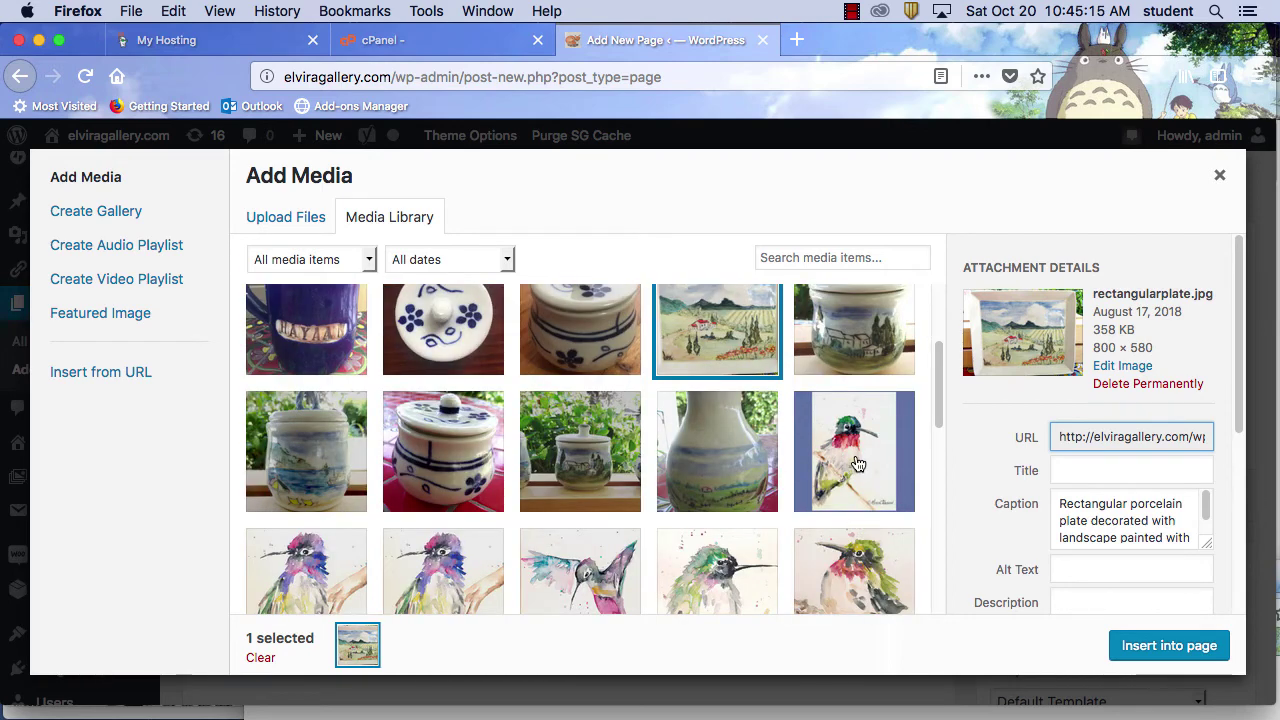
click(855, 463)
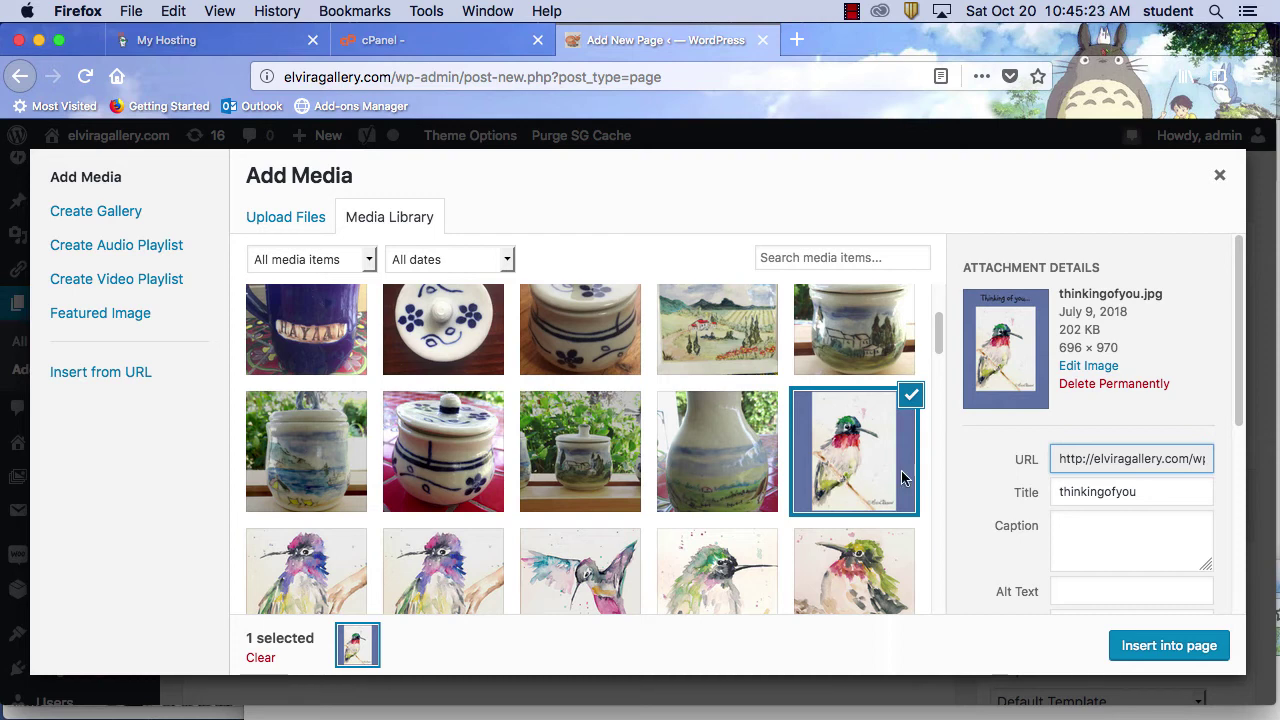
scroll(1246, 354, down, 2)
scroll(1246, 354, down, 1)
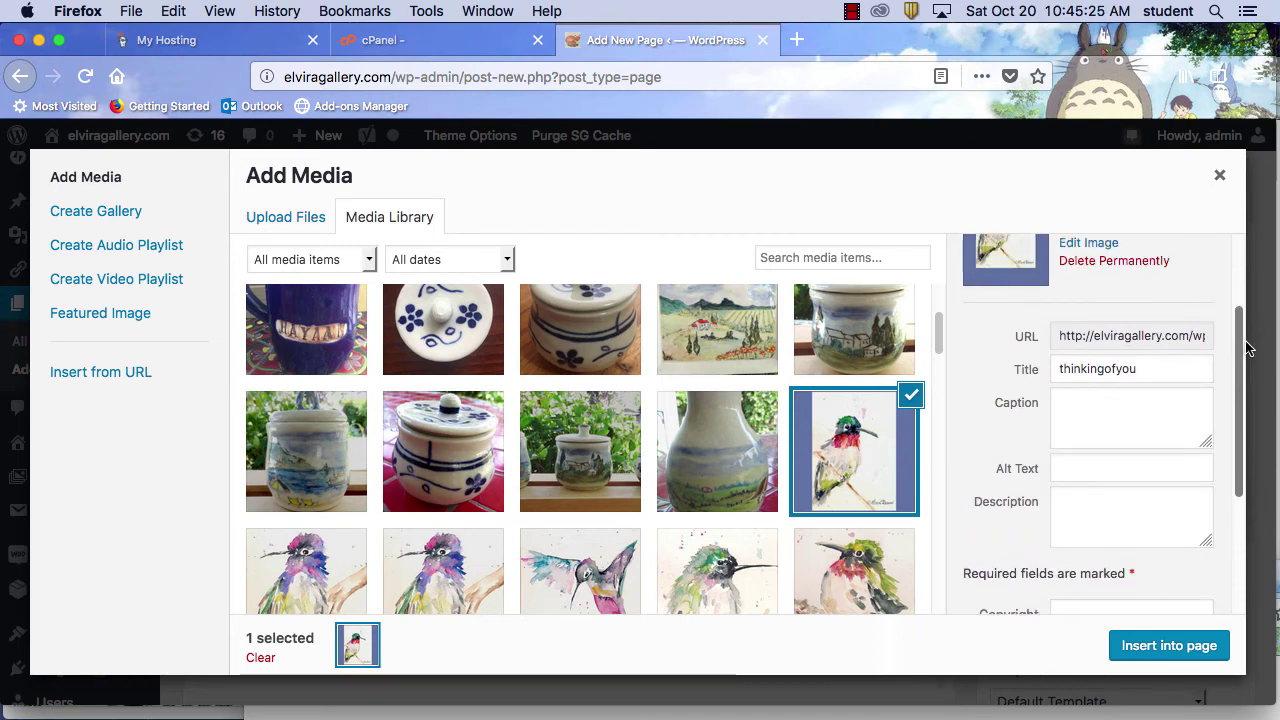
scroll(1246, 354, up, 4)
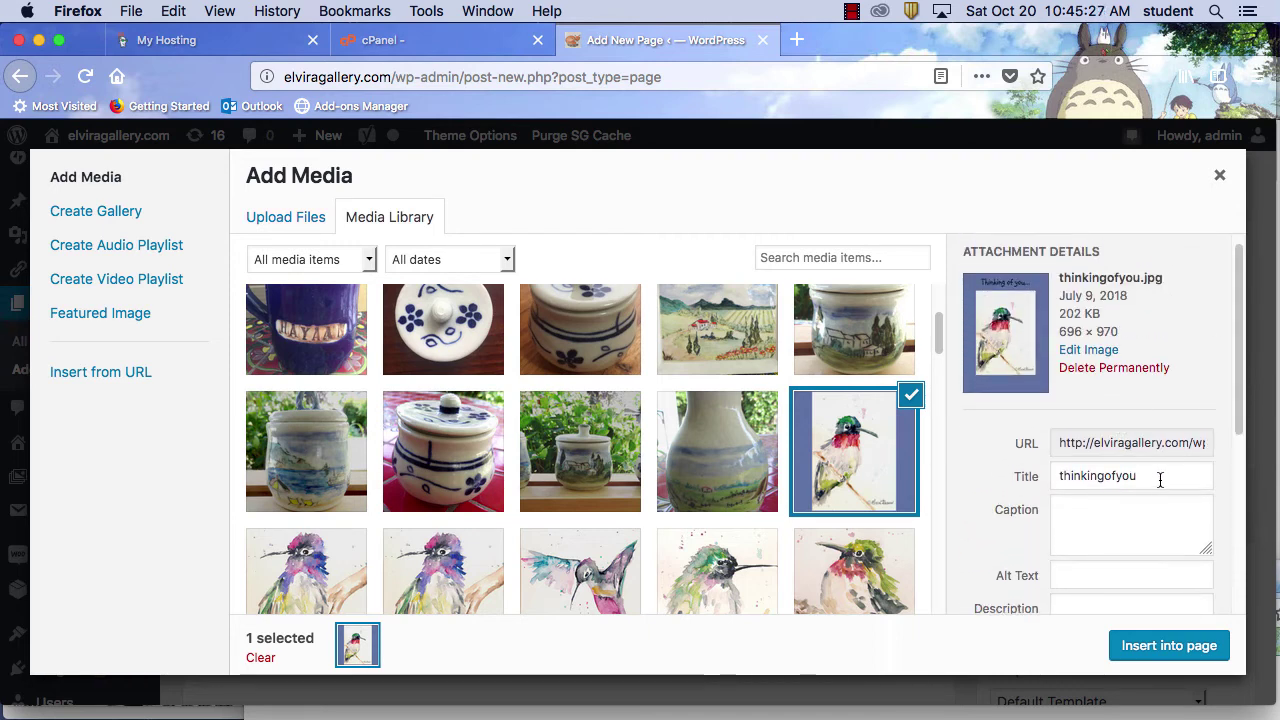
drag(1158, 476, 1058, 475)
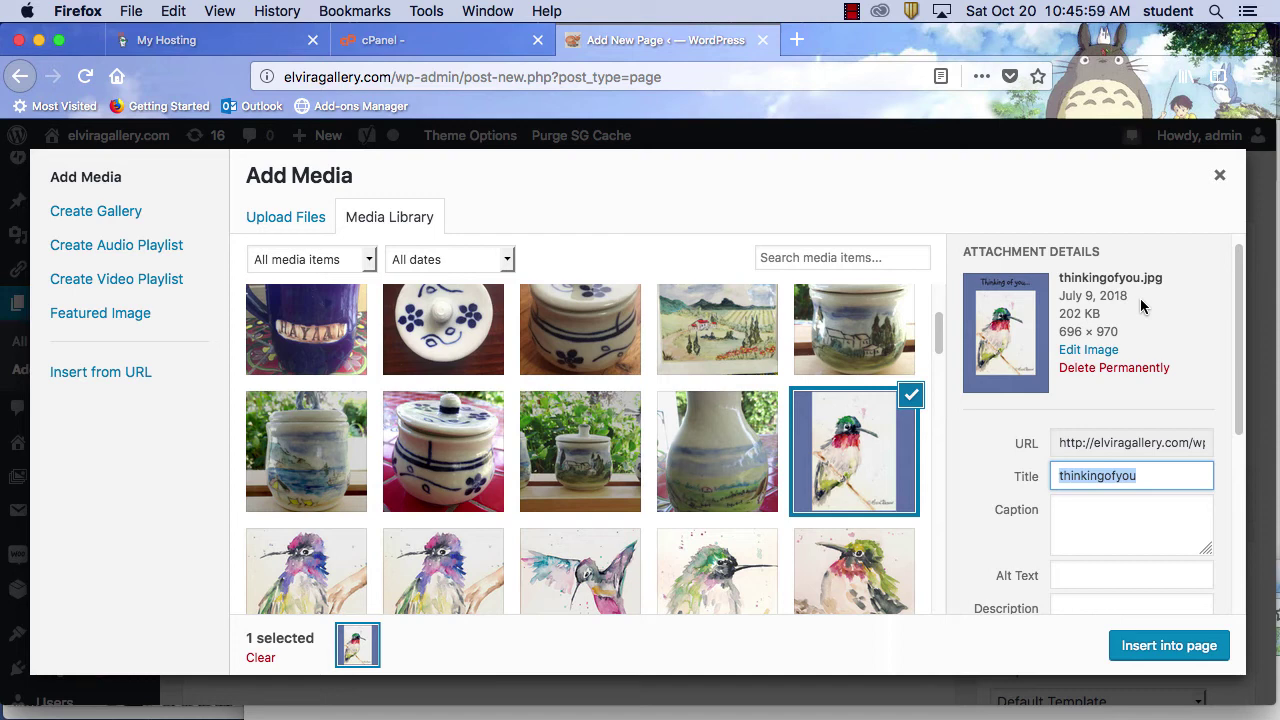
Set the image's title to 'humming bird watercolor' and paste the same text as alt text
text(humming)
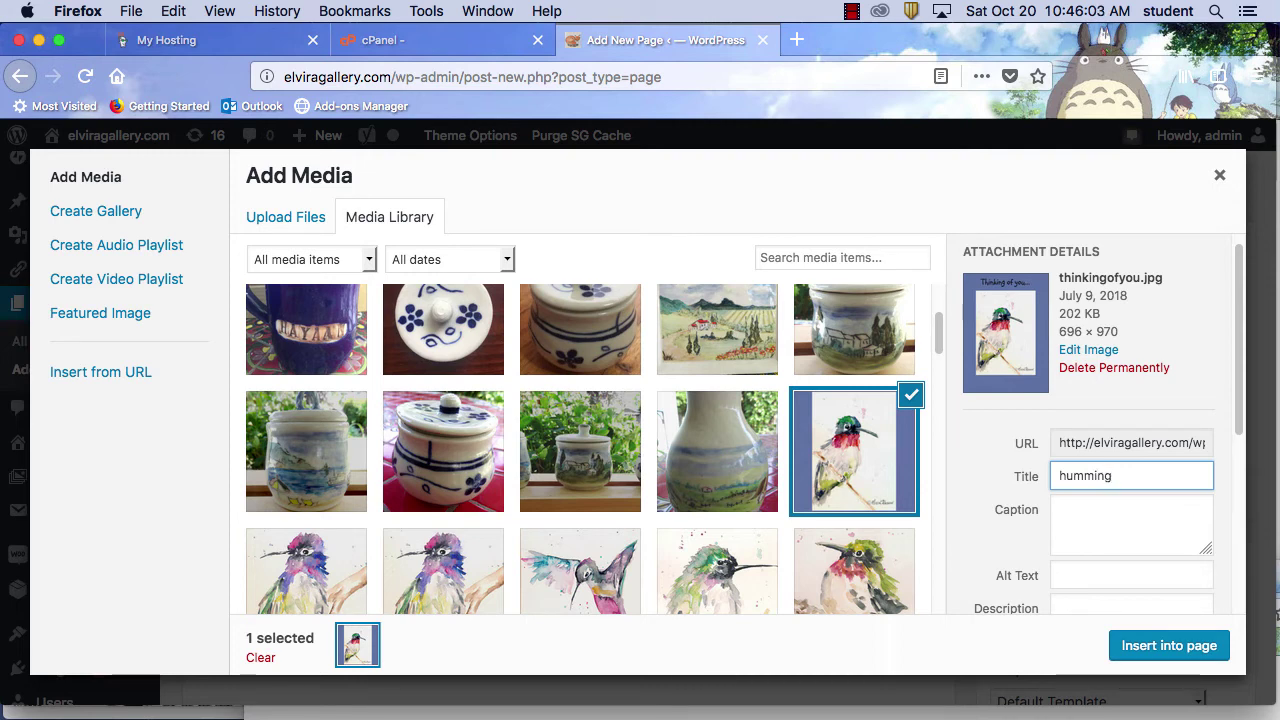
text( bird water)
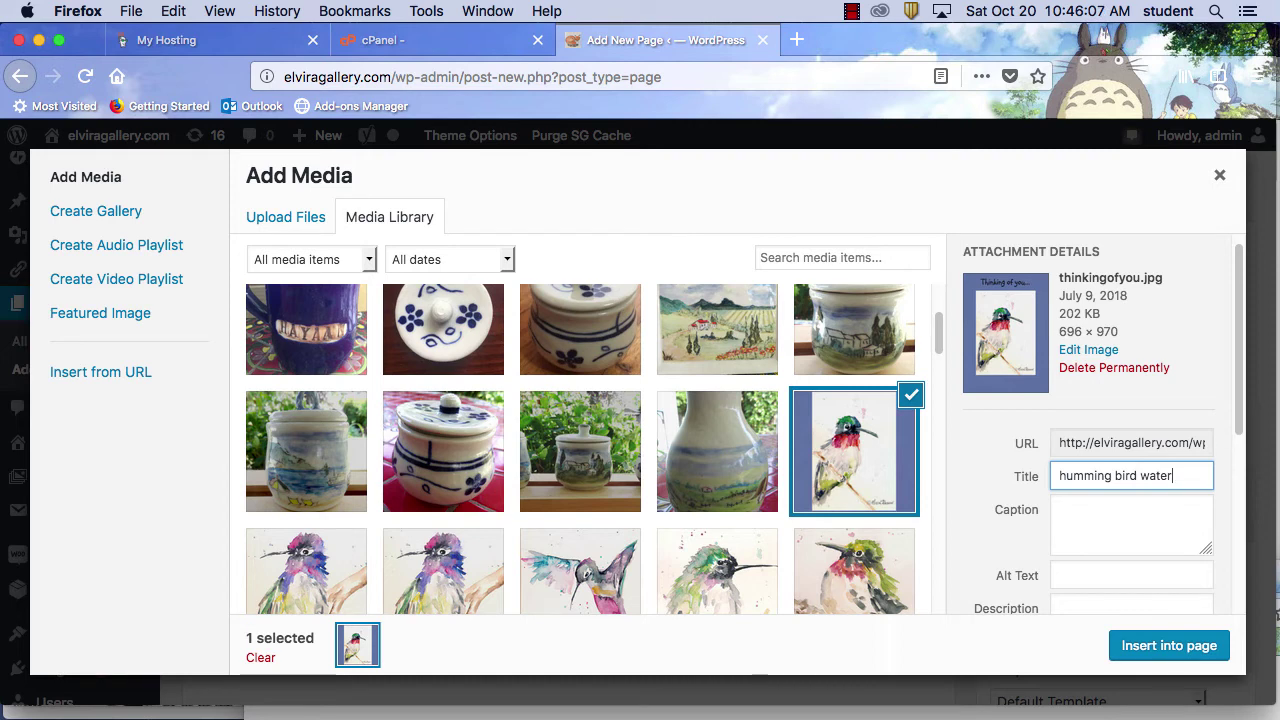
text(color)
drag(1241, 422, 1240, 460)
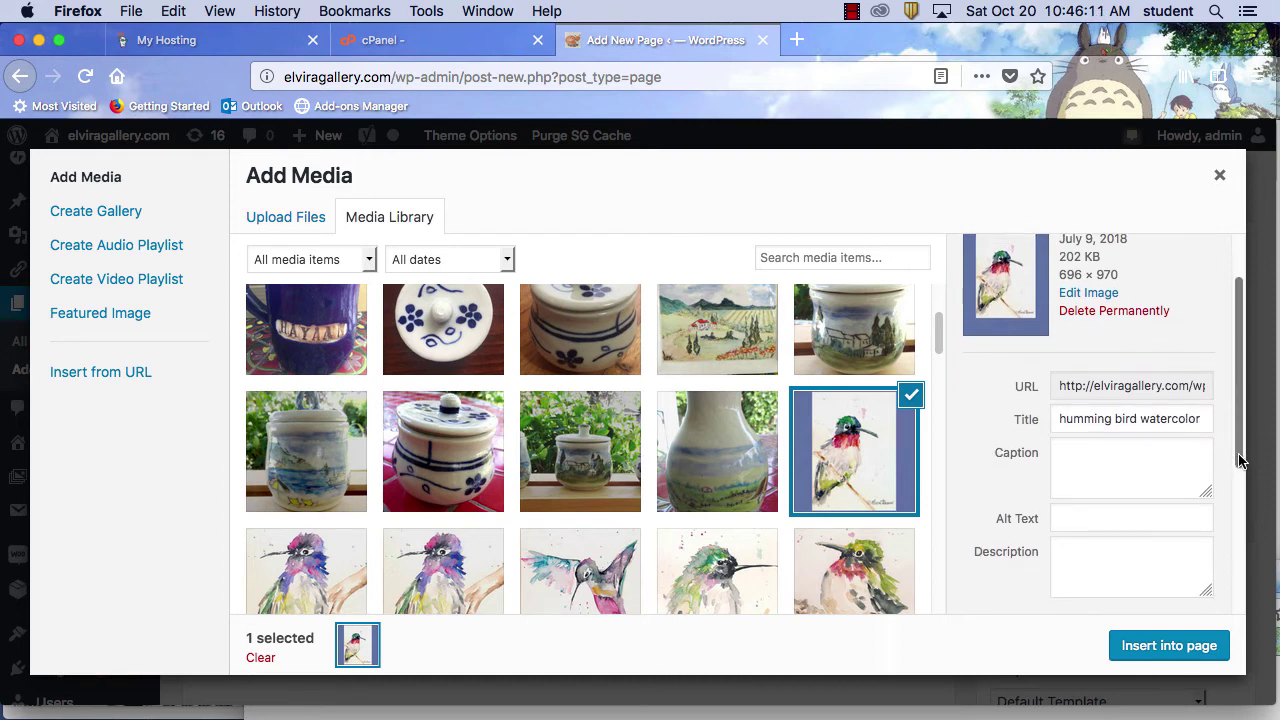
click(1136, 514)
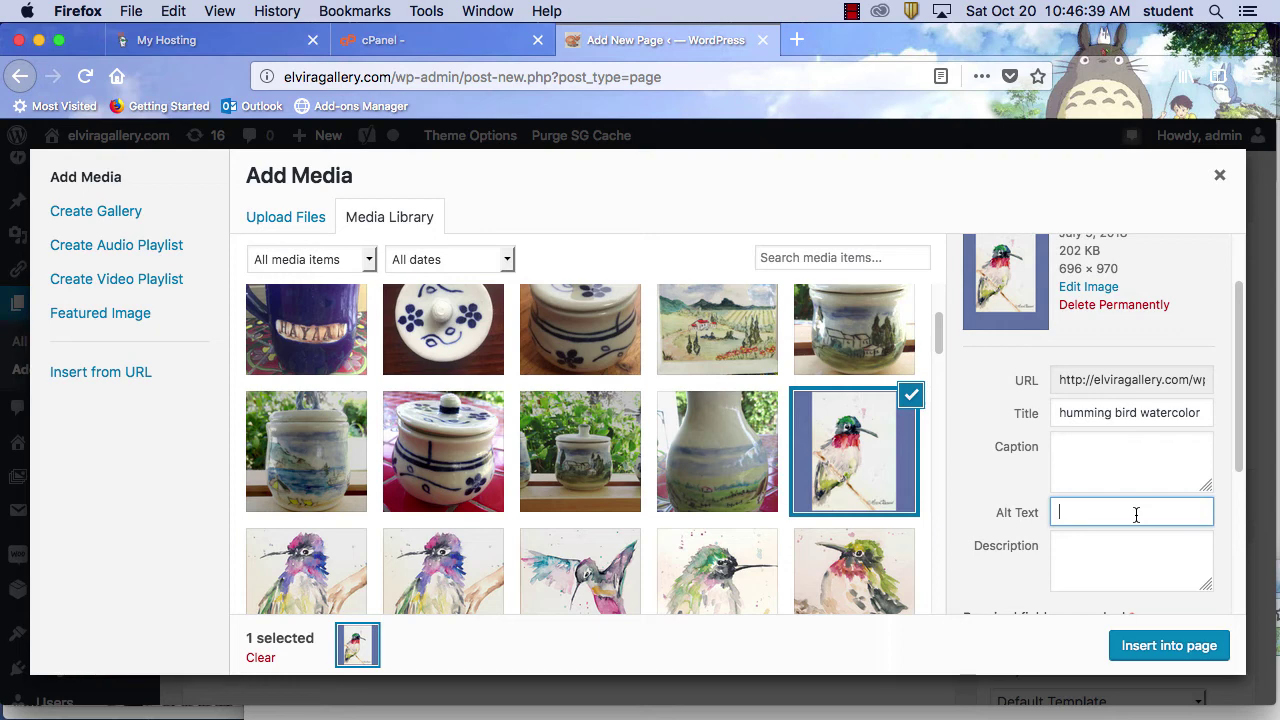
drag(1206, 412, 1033, 414)
key(super+c)
click(1118, 514)
key(super+v)
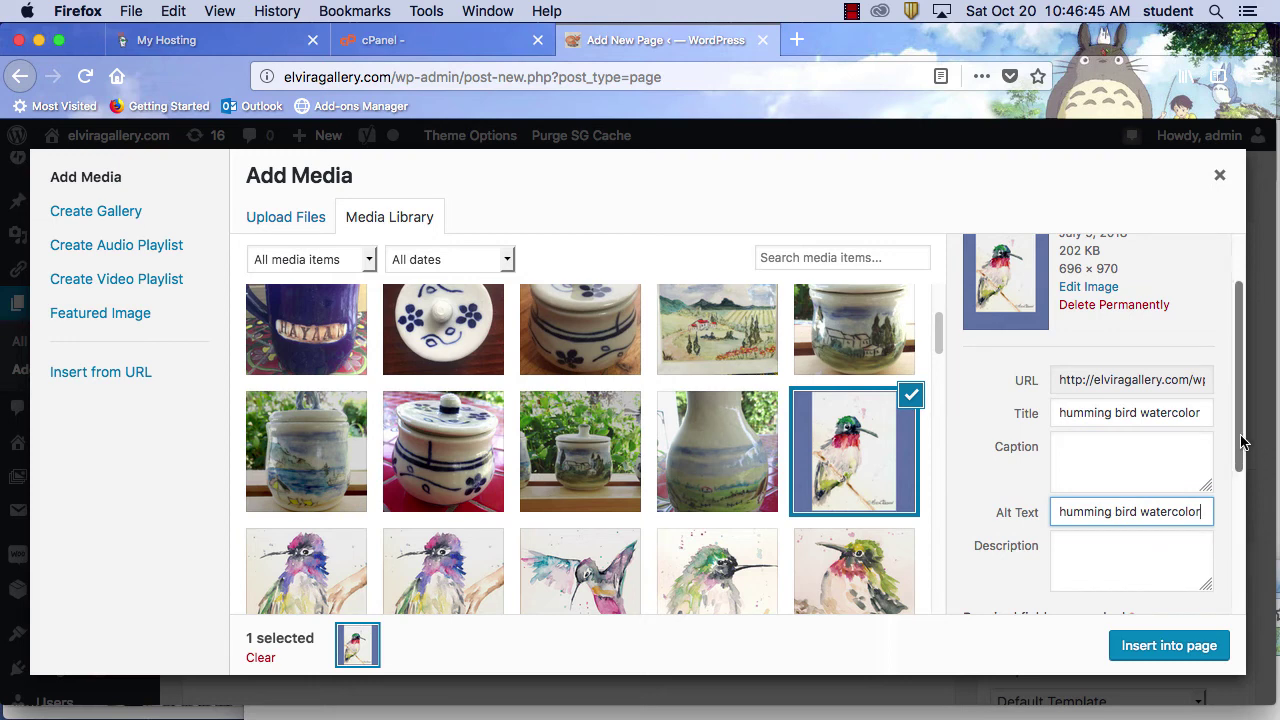
Review the attachment details and open a new Firefox window
drag(1243, 447, 1240, 548)
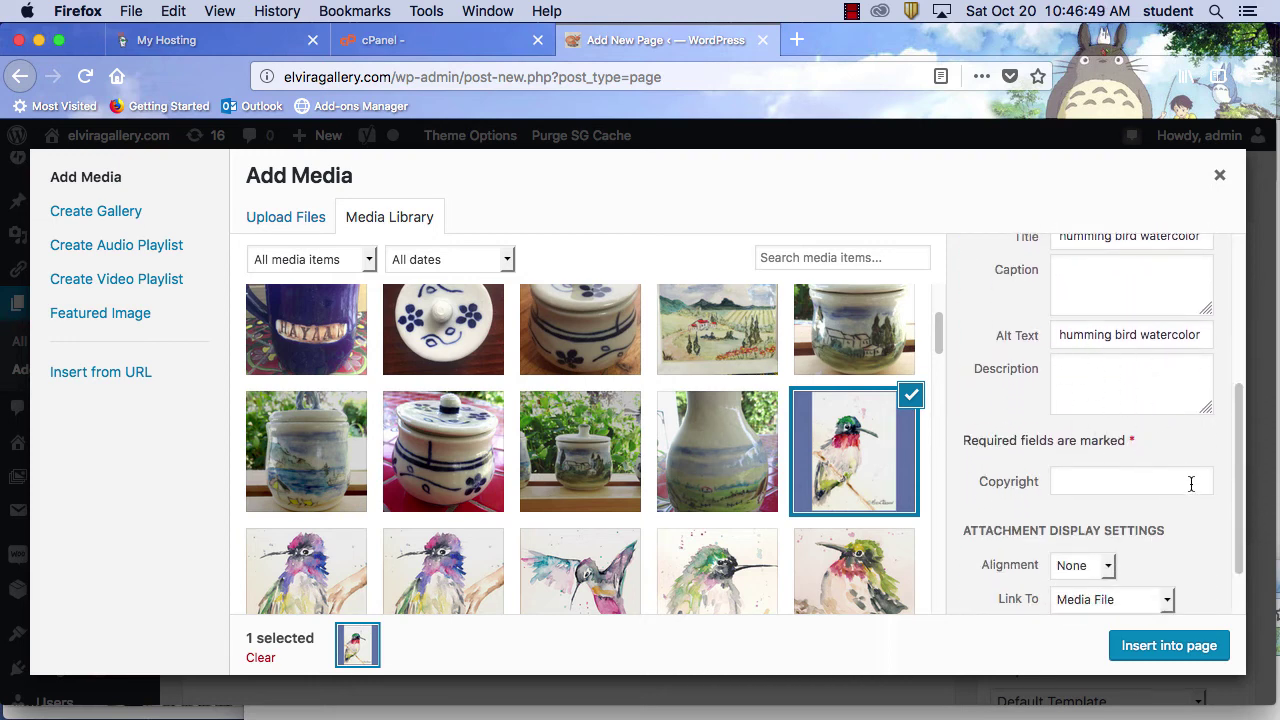
drag(1238, 466, 1241, 532)
scroll(1245, 465, up, 5)
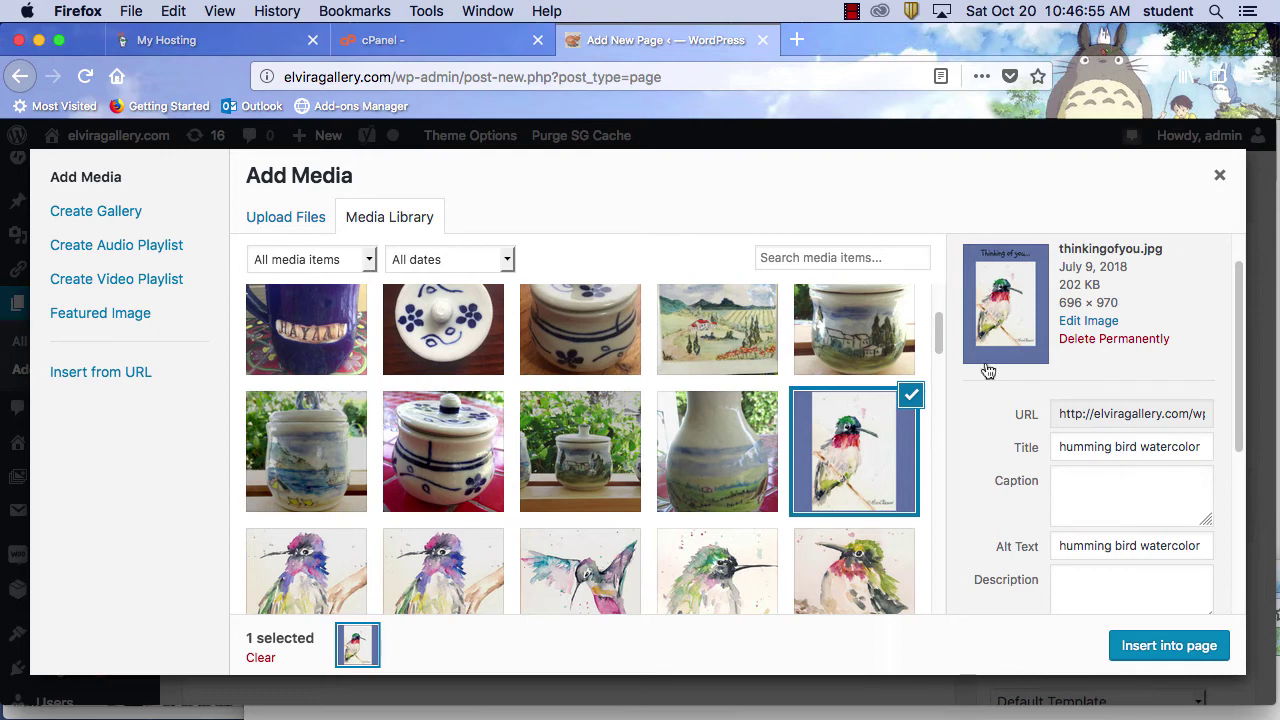
click(128, 11)
click(148, 56)
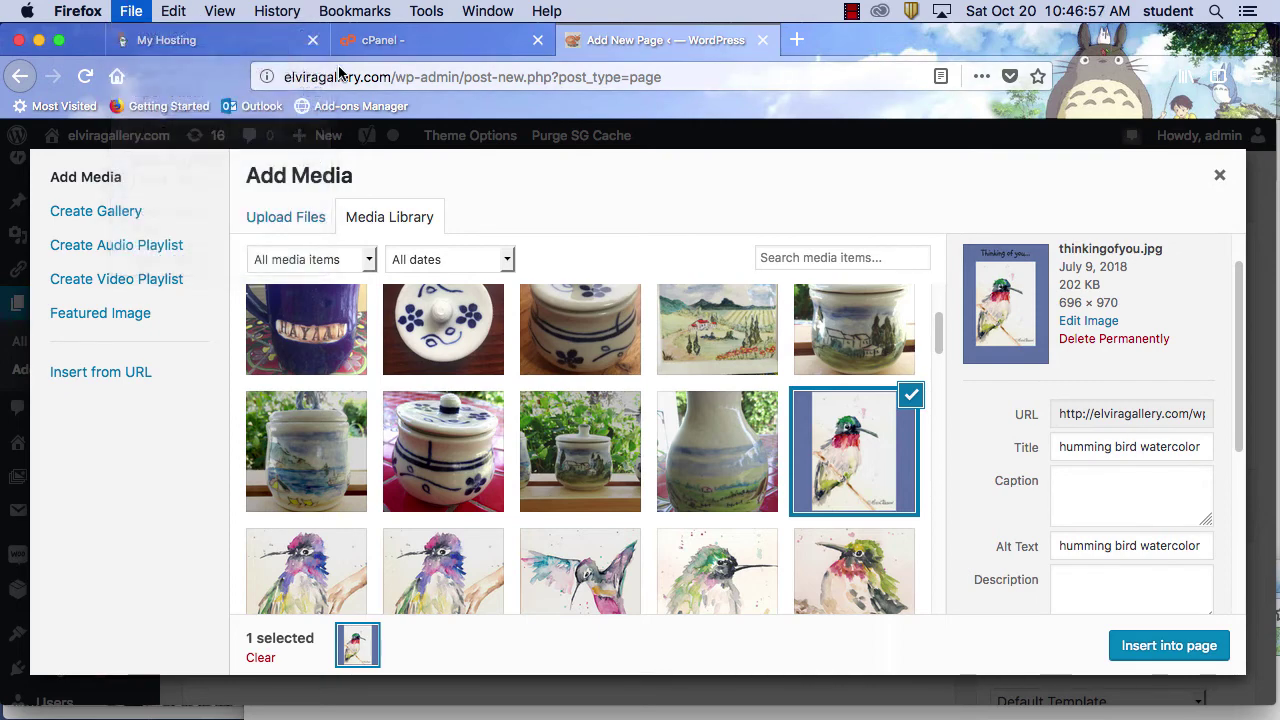
Load google.com and search for 'wtarecolor artist bay area'
click(361, 85)
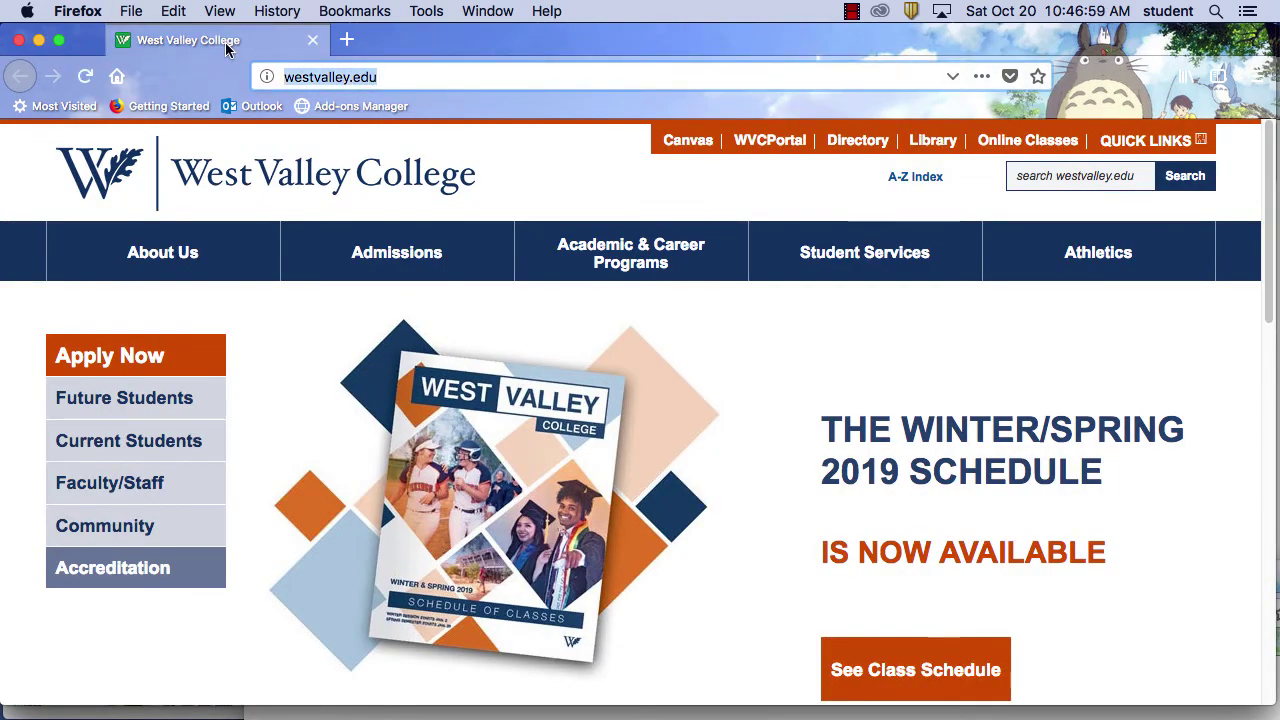
text(google.com)
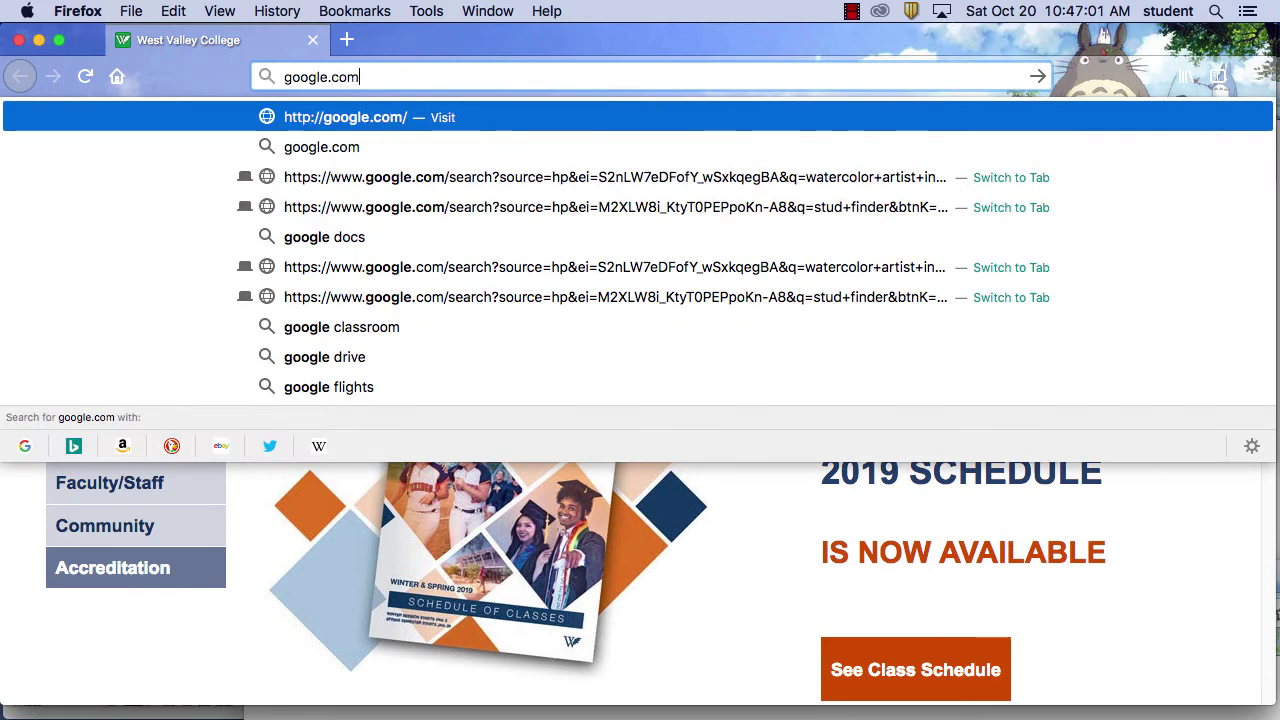
key(Return)
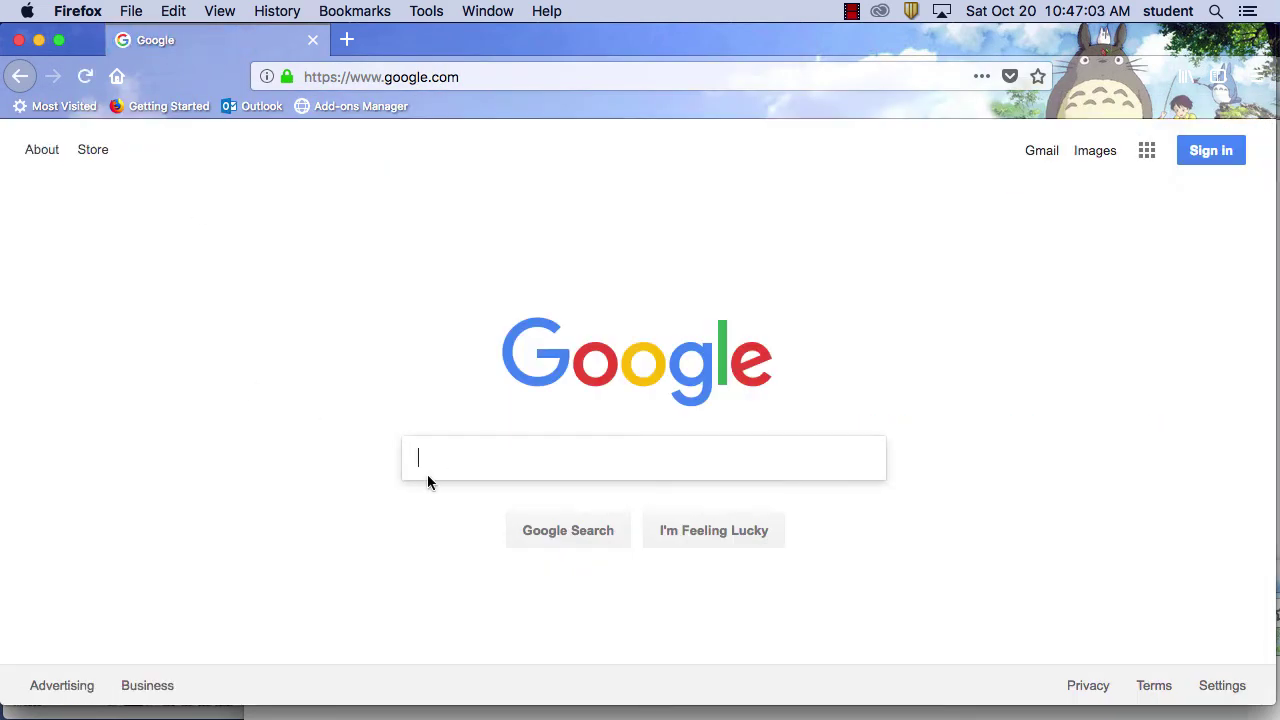
text(wtarec)
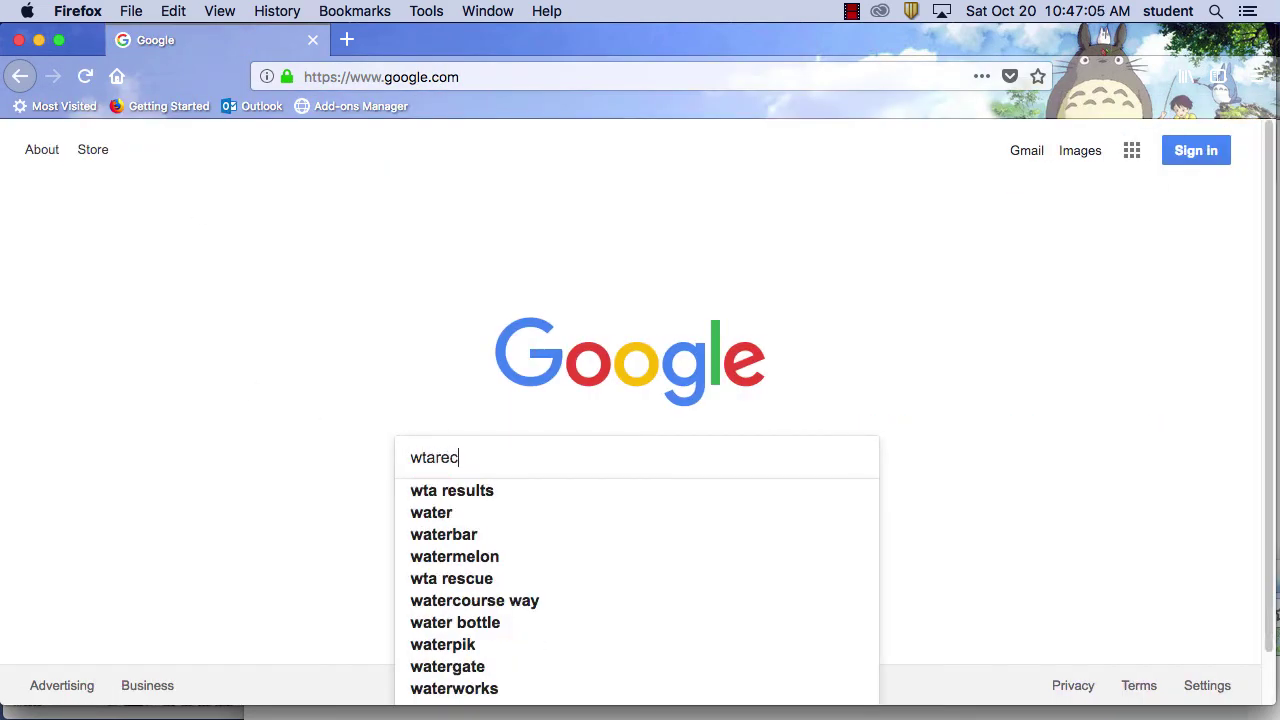
text(olors)
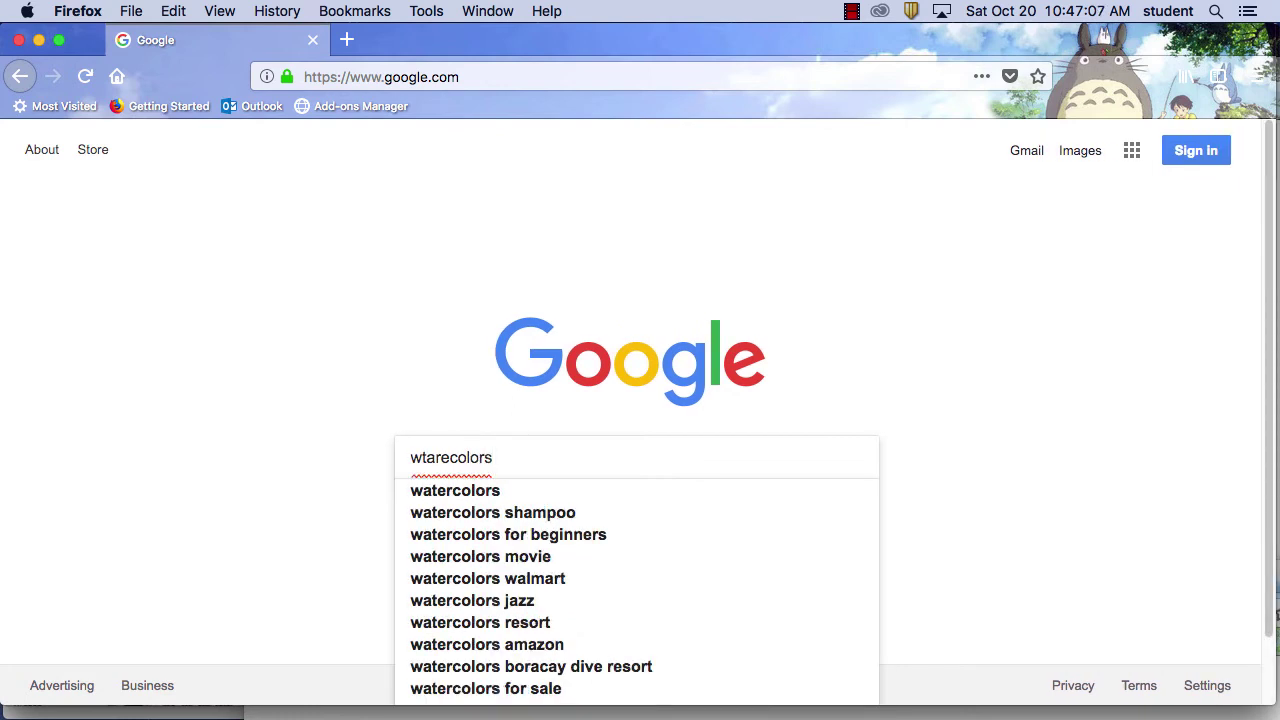
key(BackSpace)
text(art)
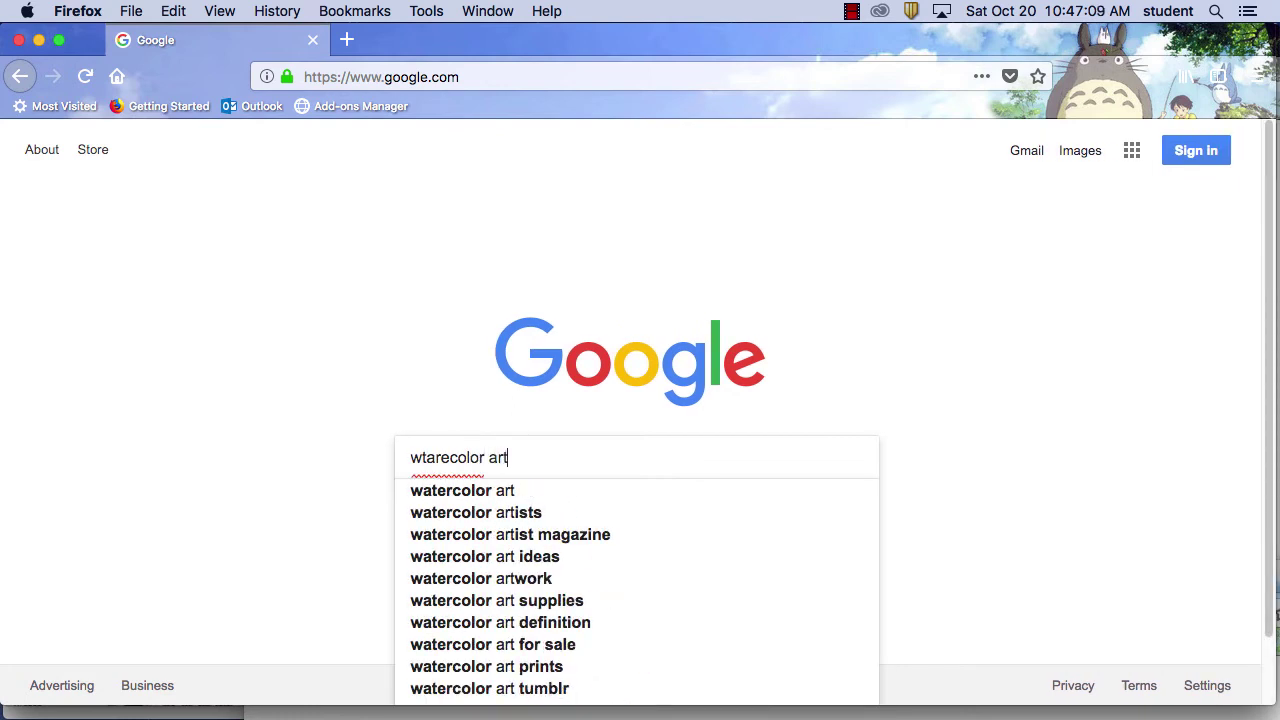
text(ist ba)
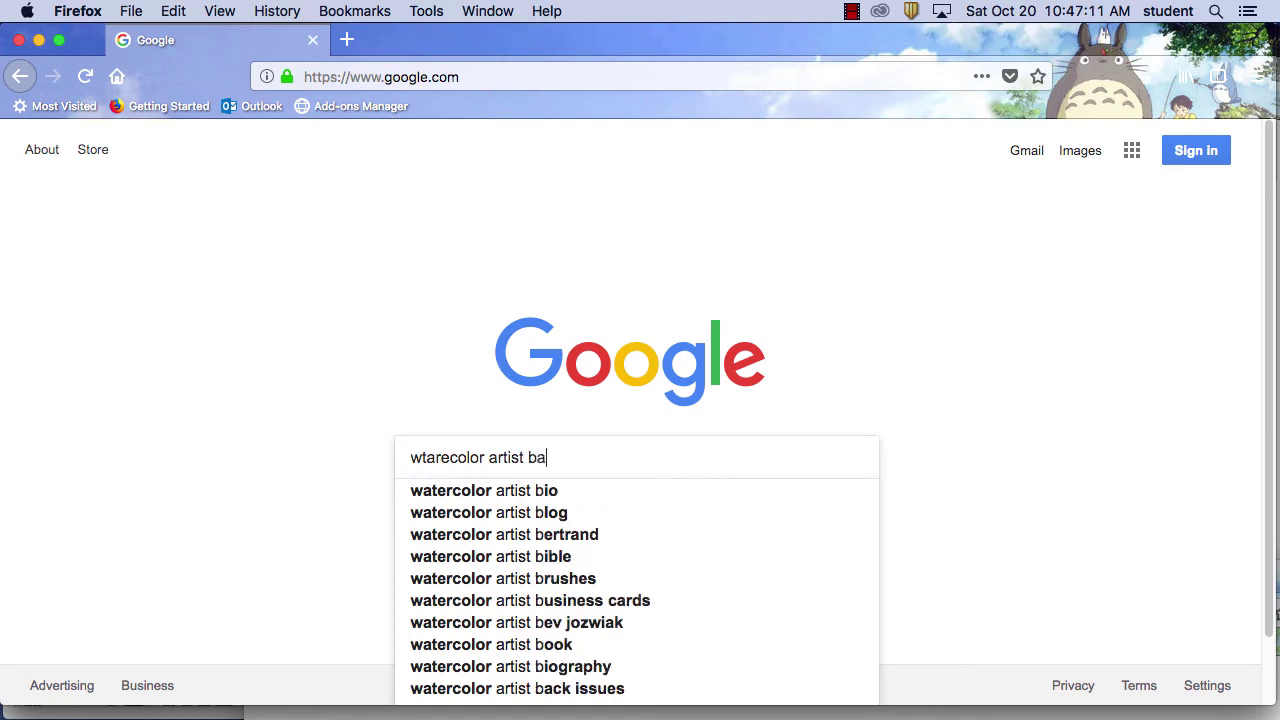
text(y area)
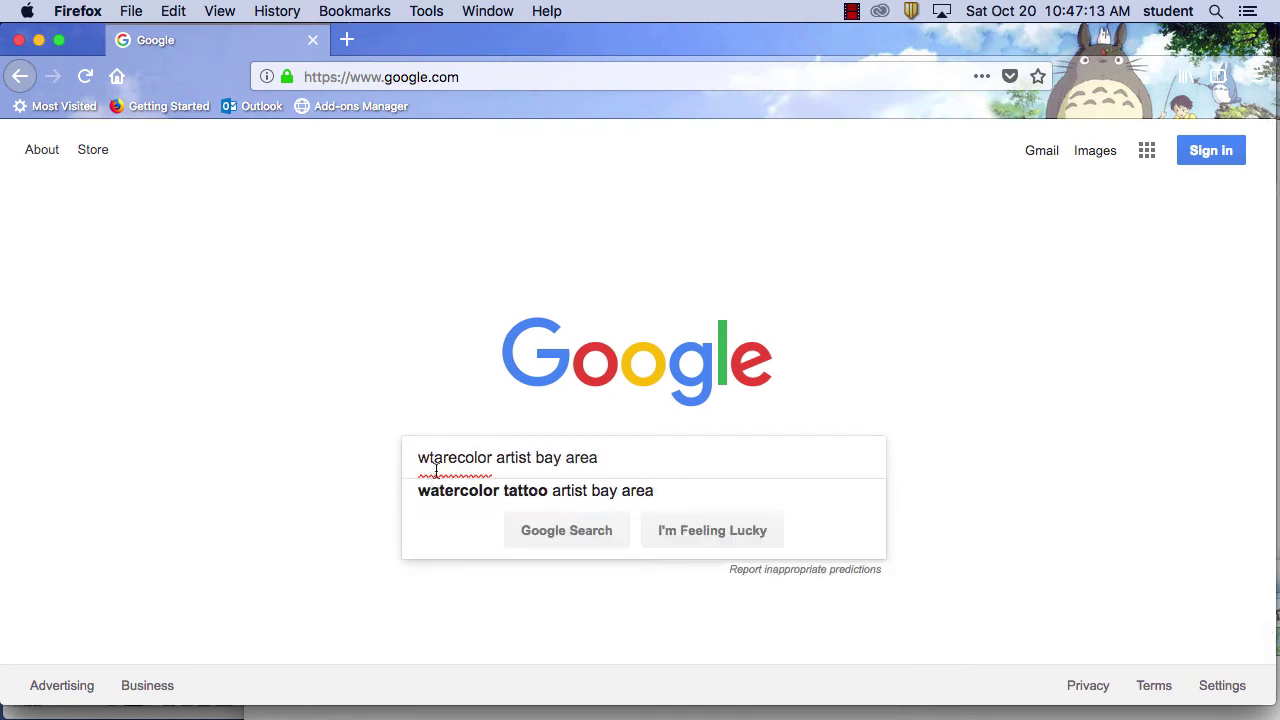
click(567, 530)
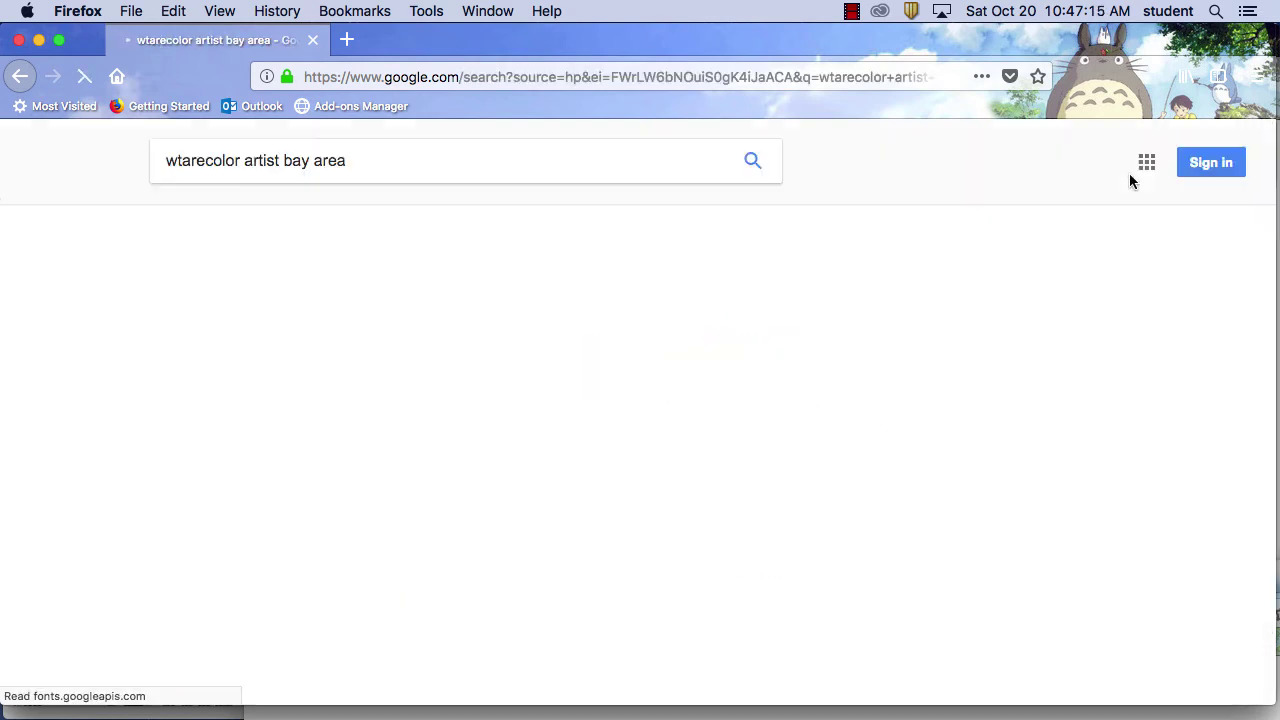
Browse Google Images results for 'watercolor artist bay area', then move that window aside
click(231, 229)
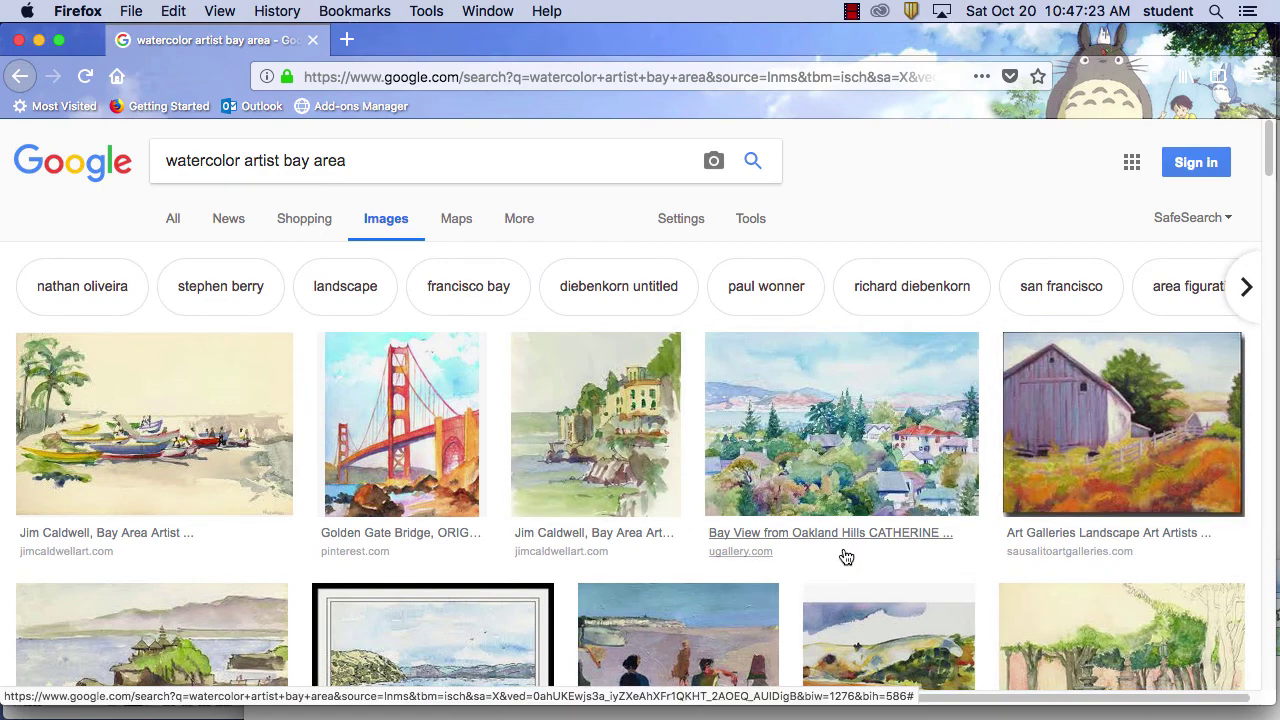
scroll(843, 565, down, 10)
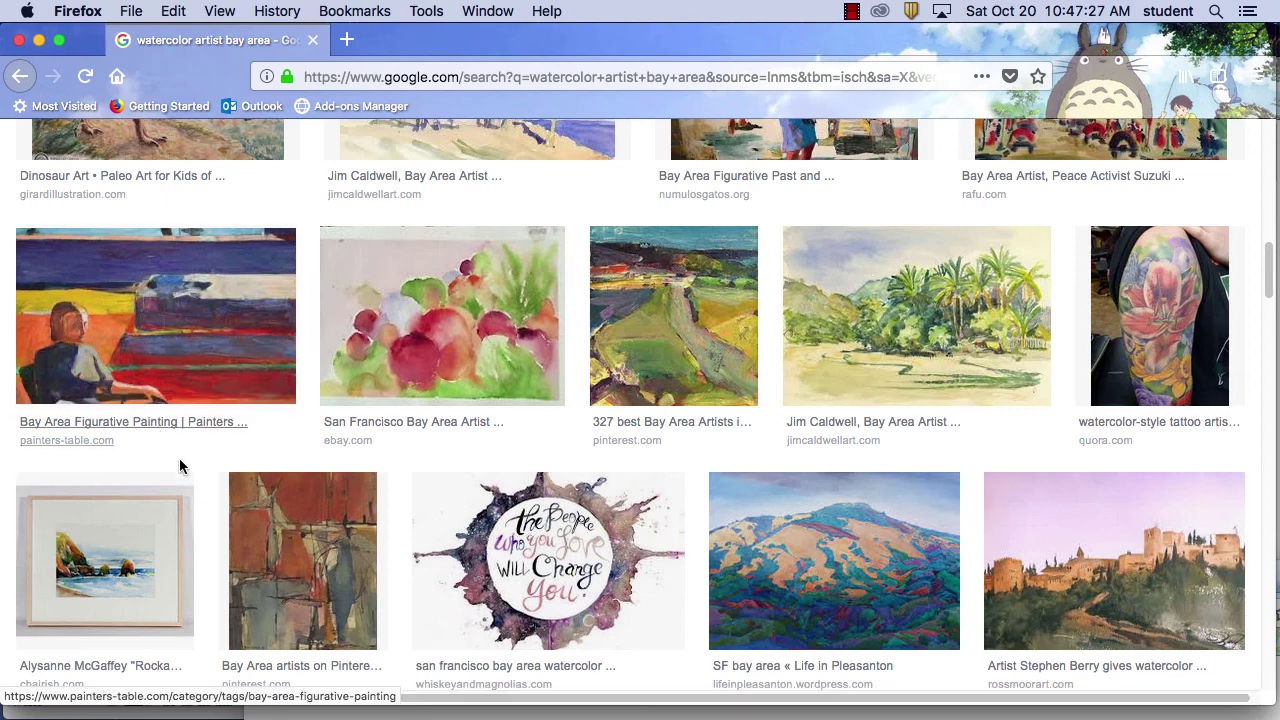
scroll(1047, 572, down, 3)
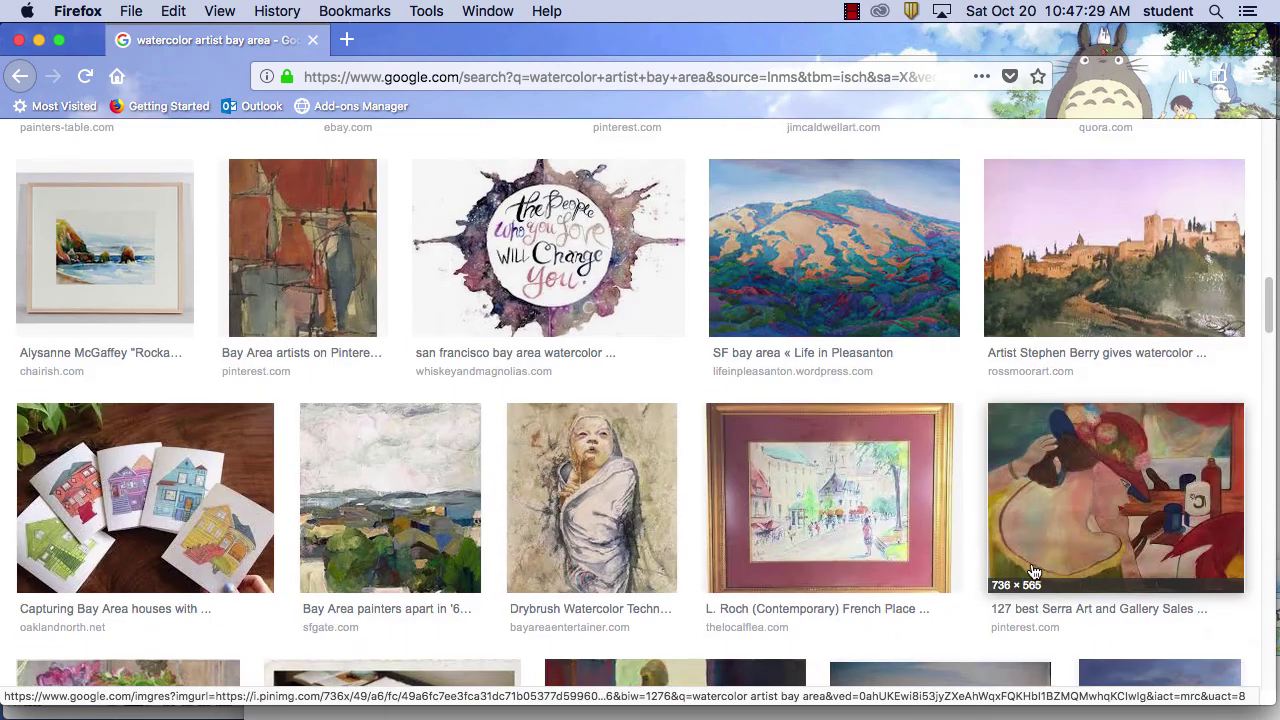
scroll(1030, 572, down, 2)
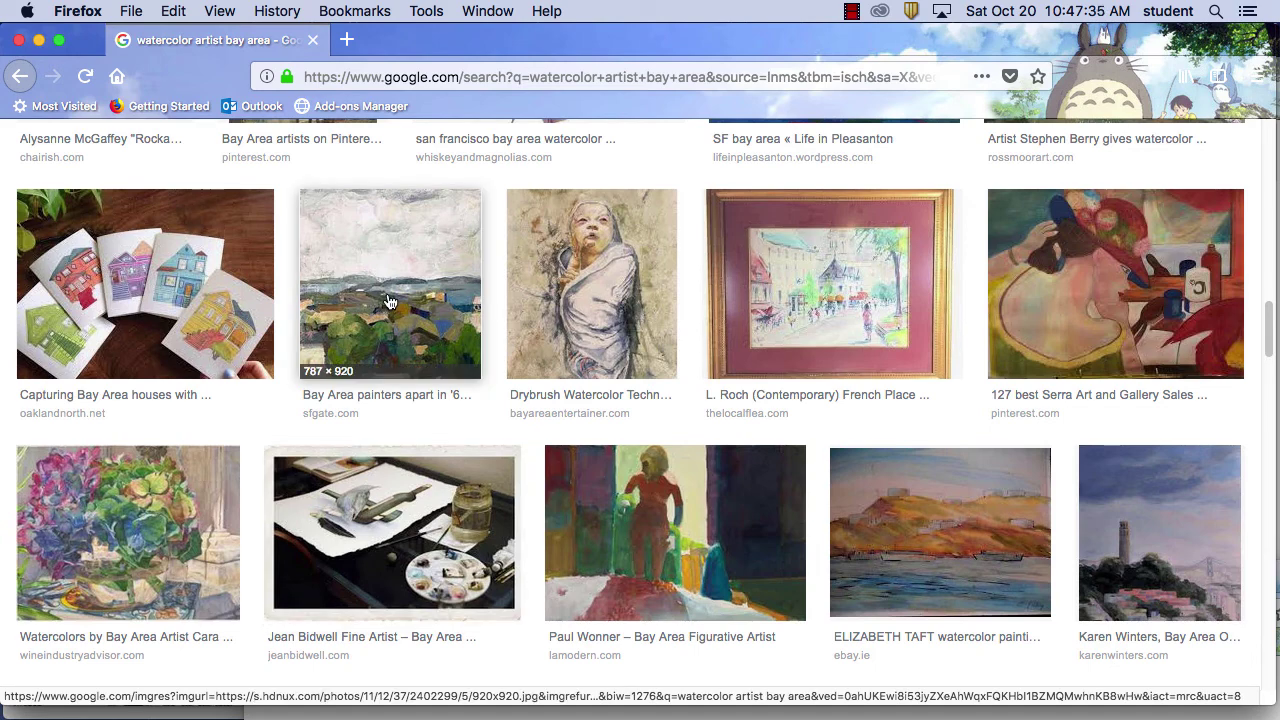
mouse_move(610, 716)
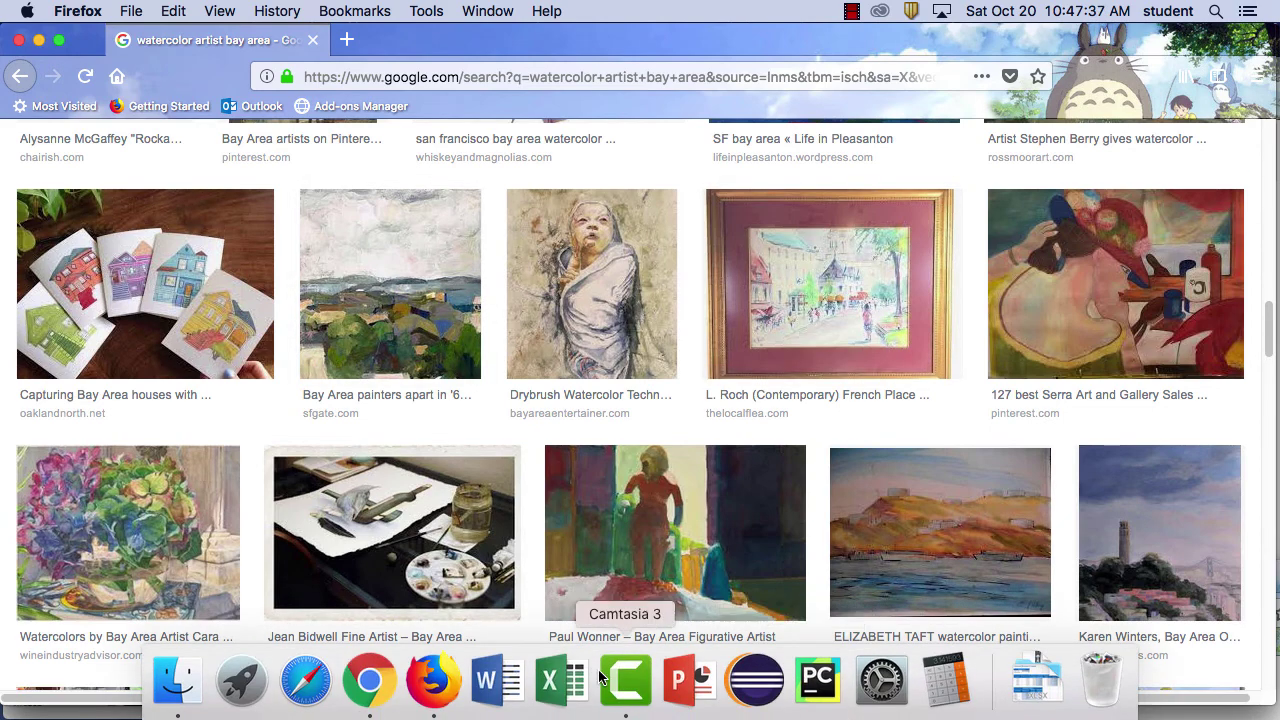
drag(597, 40, 802, 490)
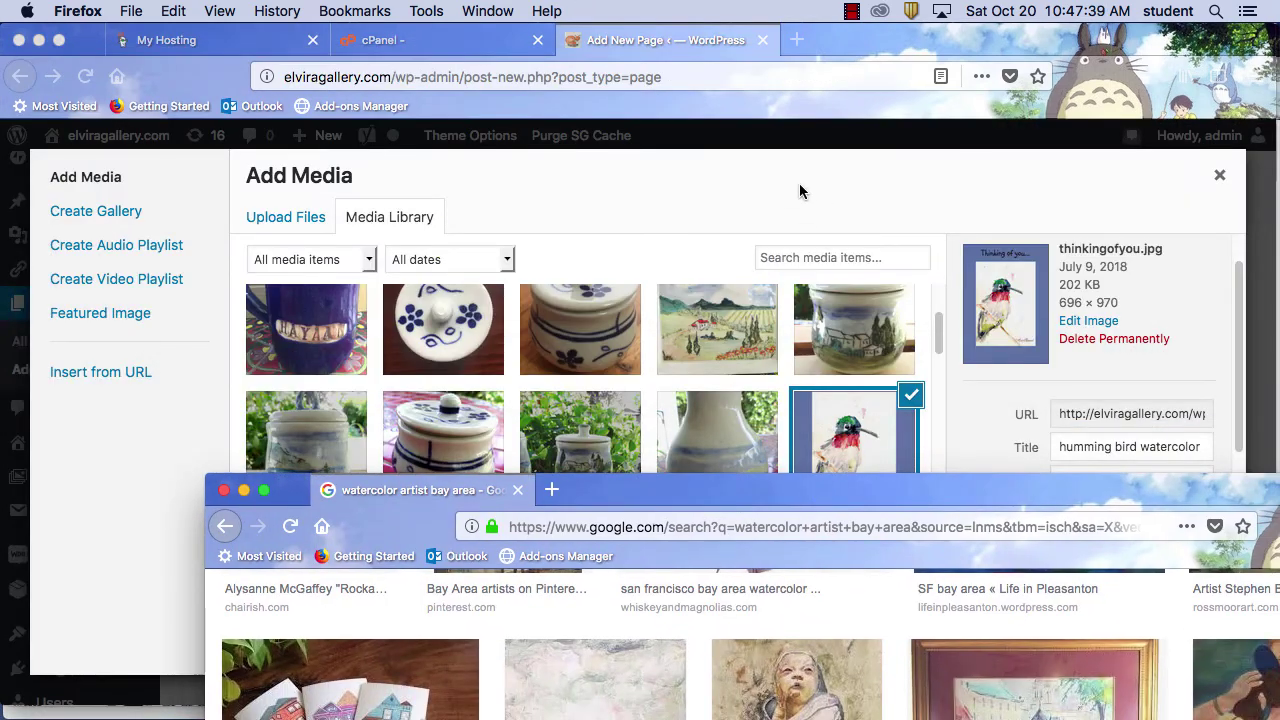
Insert the hummingbird image thinkingofyou-215x300.jpg, alt text 'humming bird watercolor', into the page
click(799, 184)
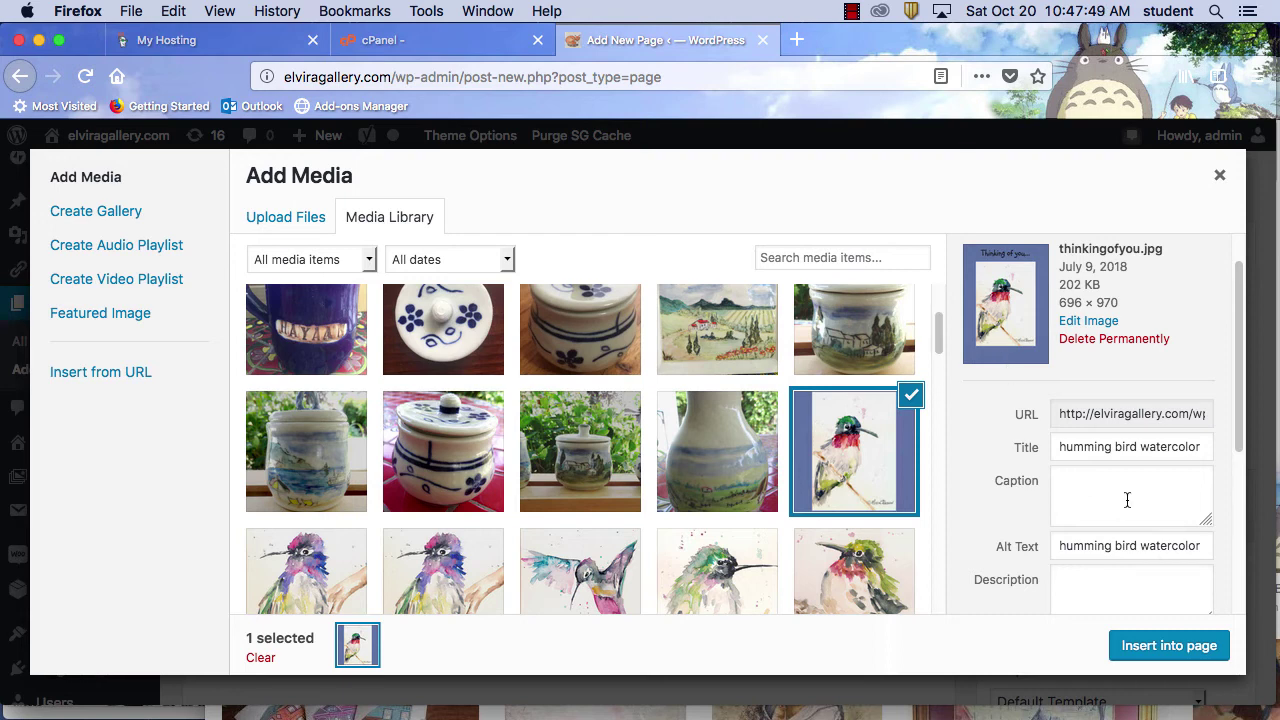
drag(1238, 432, 1248, 496)
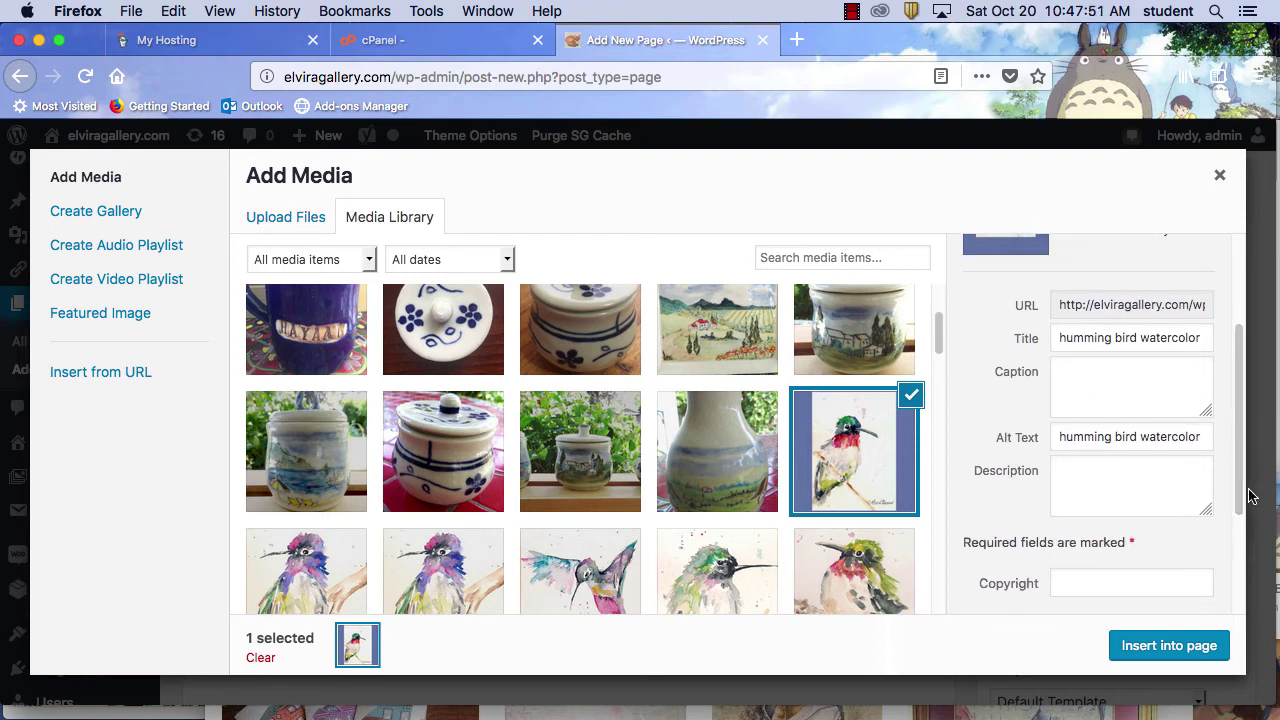
click(1122, 495)
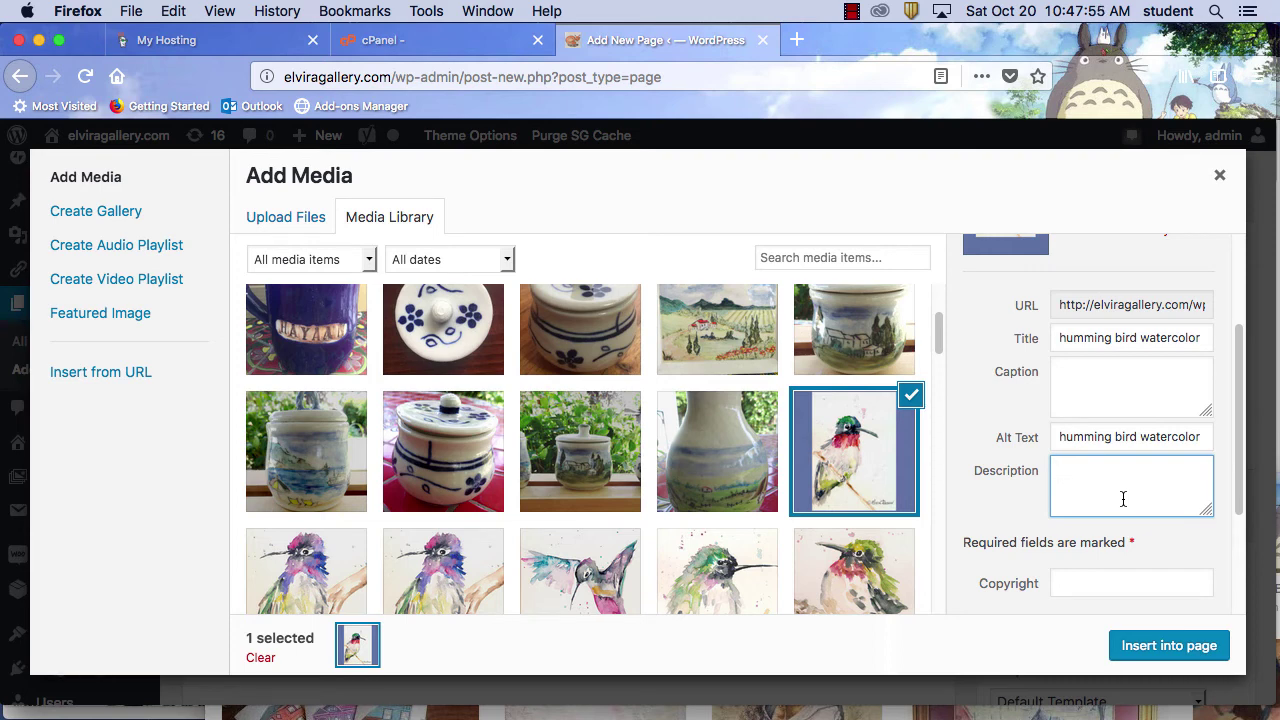
drag(1236, 492, 1236, 594)
click(1188, 651)
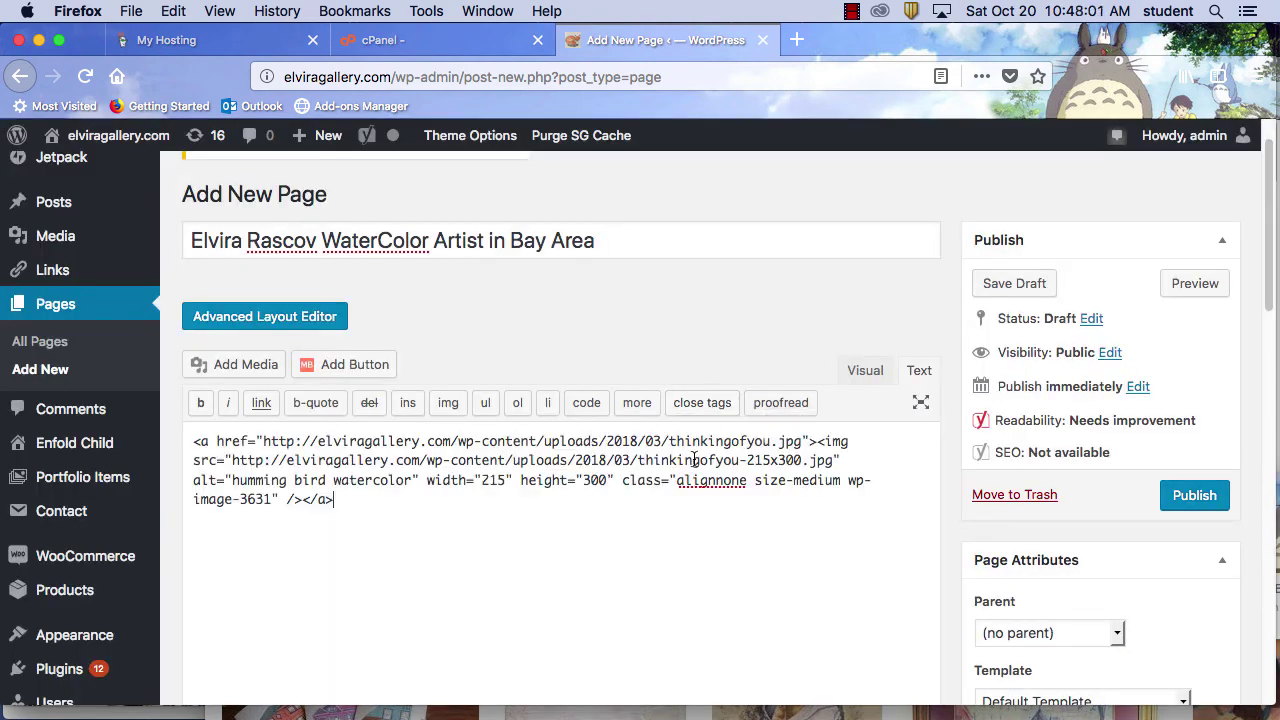
Switch to the Visual editor and add a blank paragraph above the hummingbird image
click(878, 372)
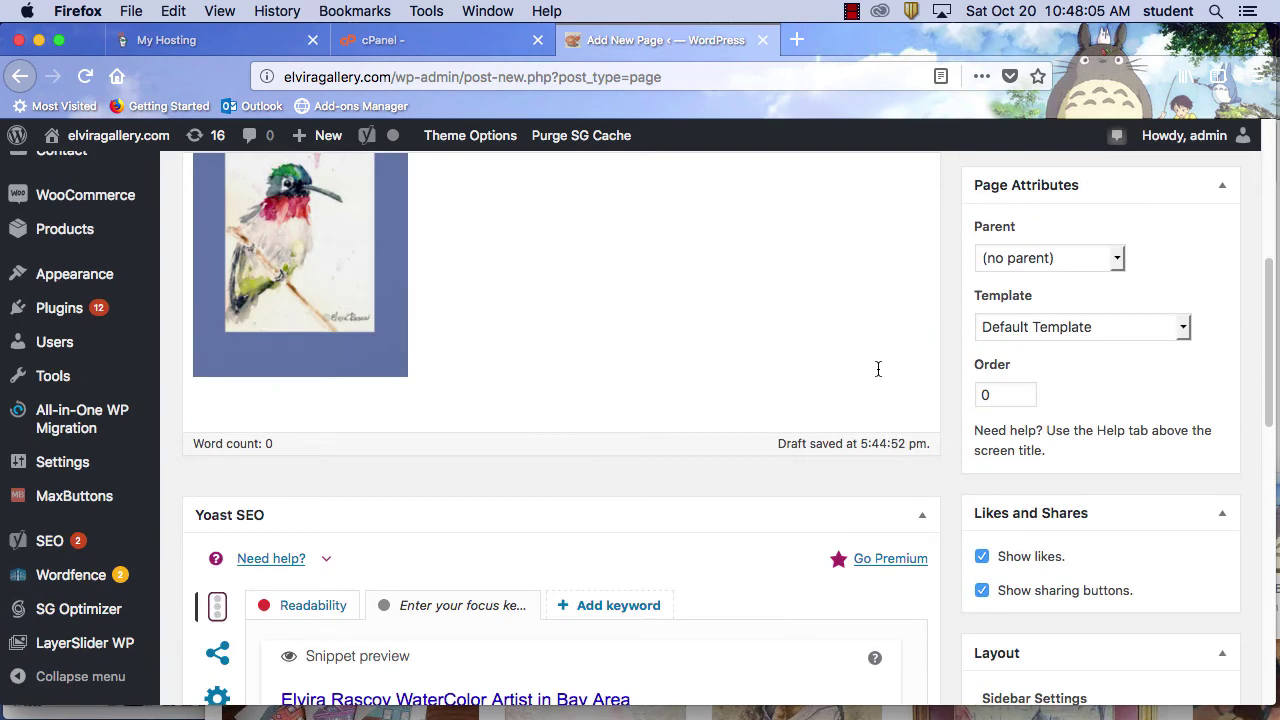
scroll(690, 395, up, 3)
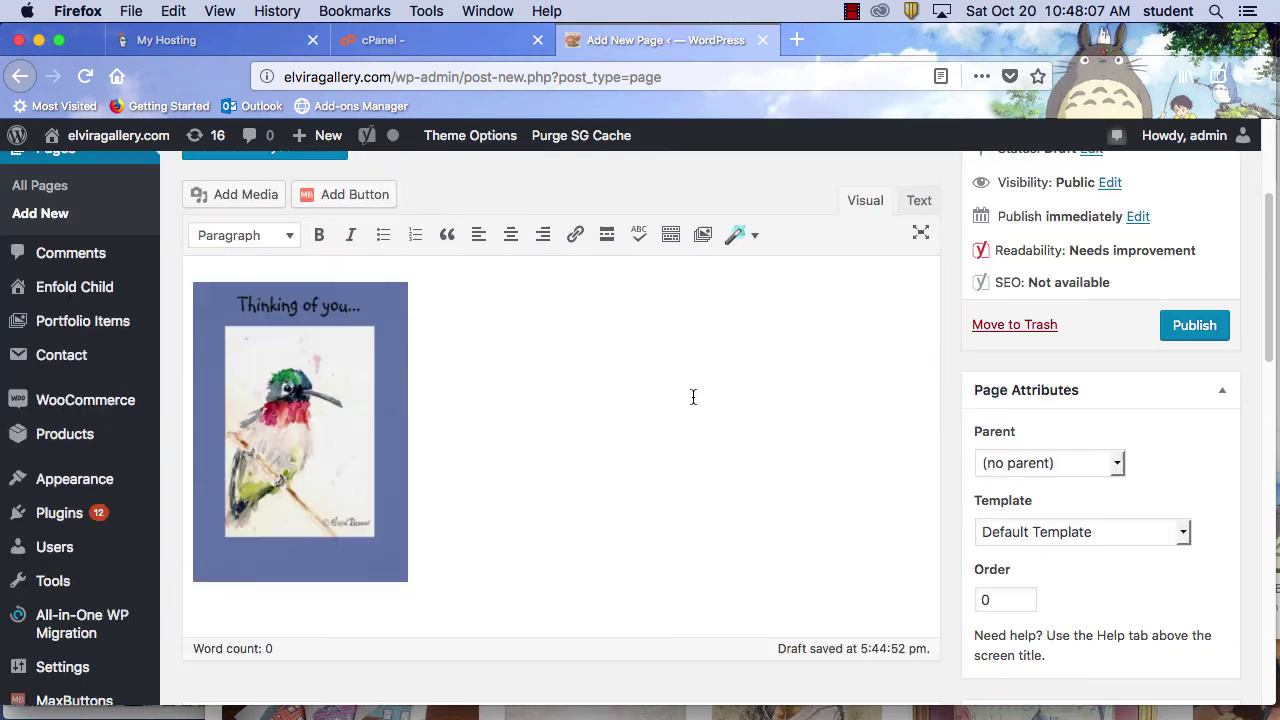
click(507, 526)
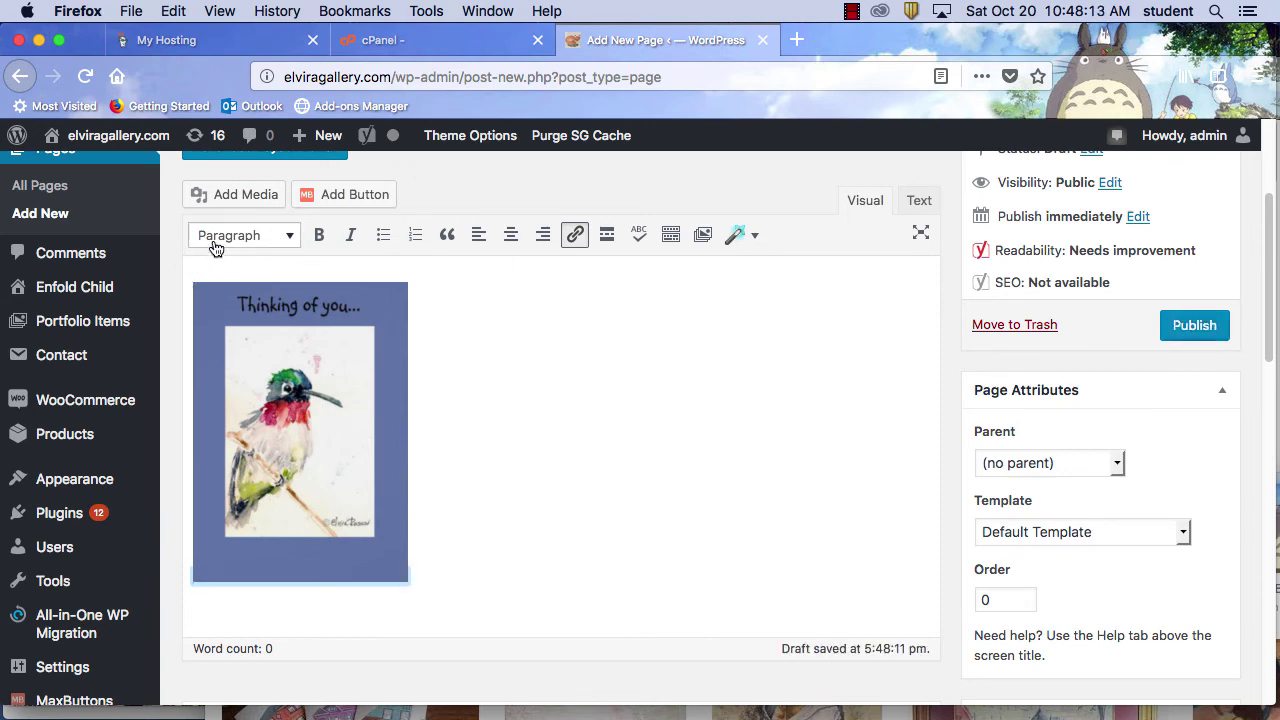
key(Return)
click(214, 287)
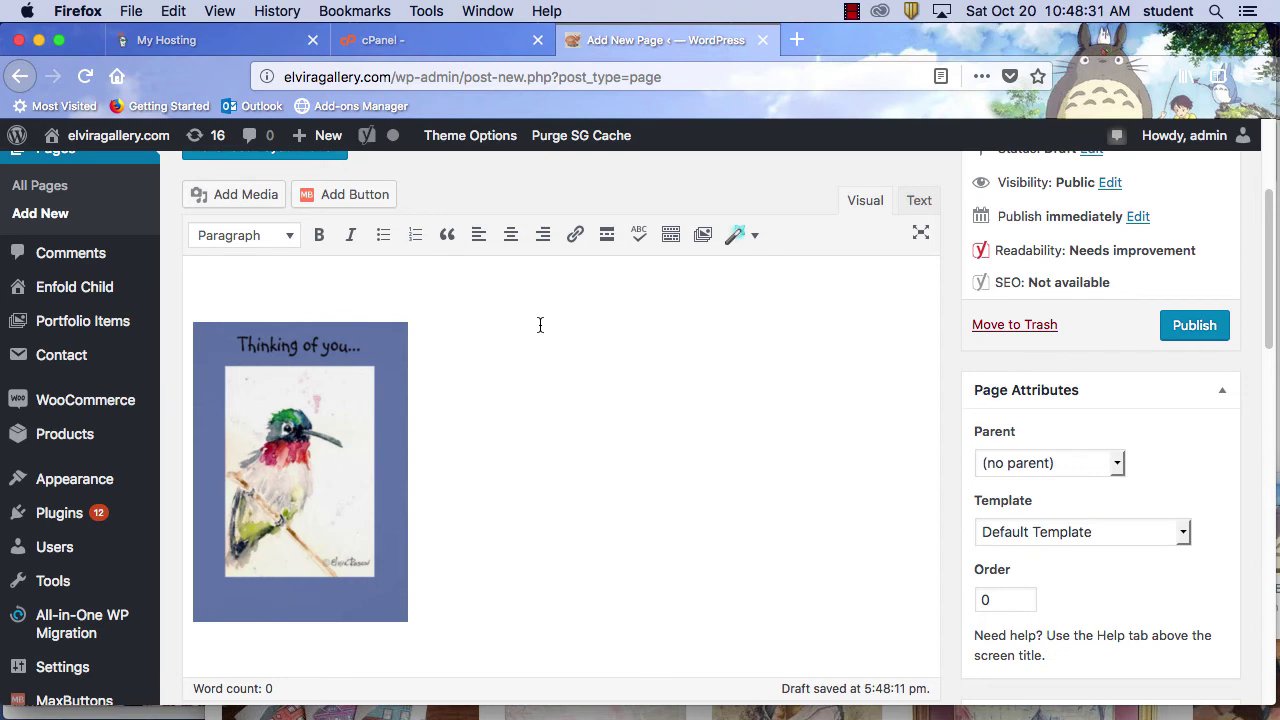
scroll(650, 330, up, 3)
drag(606, 277, 192, 278)
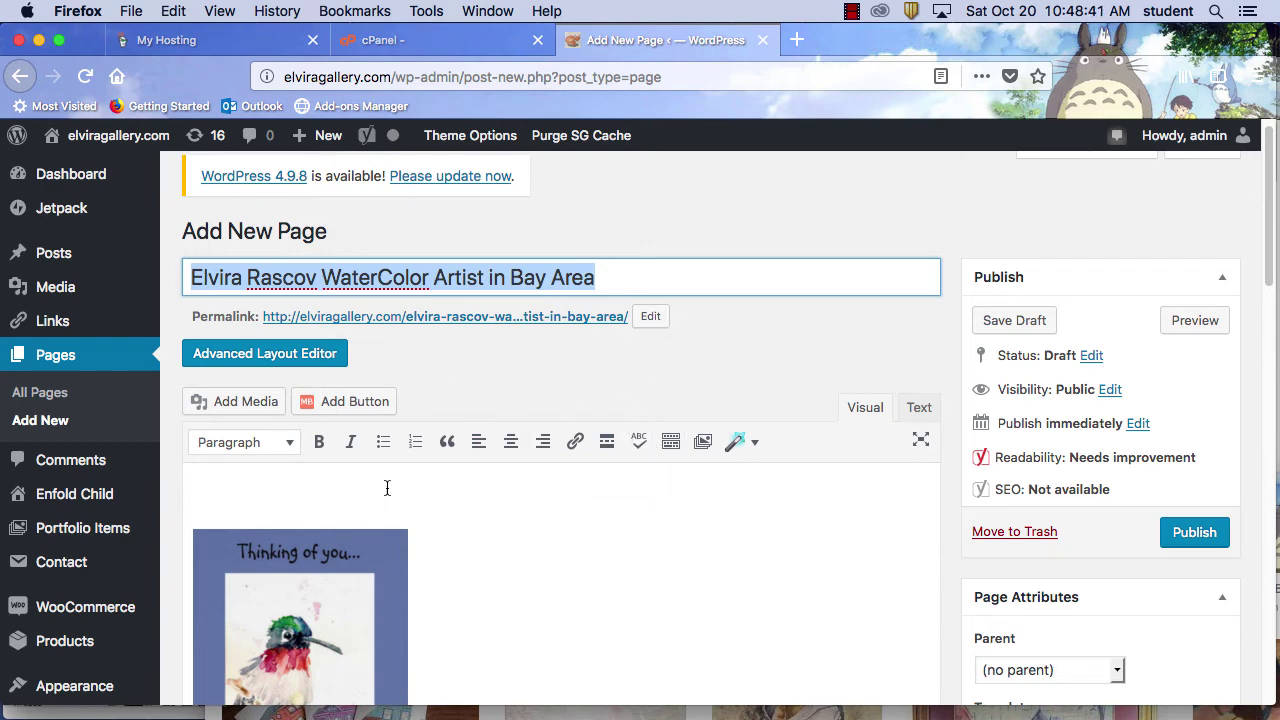
Paste the page title onto the body's first line and end it with a period
click(275, 490)
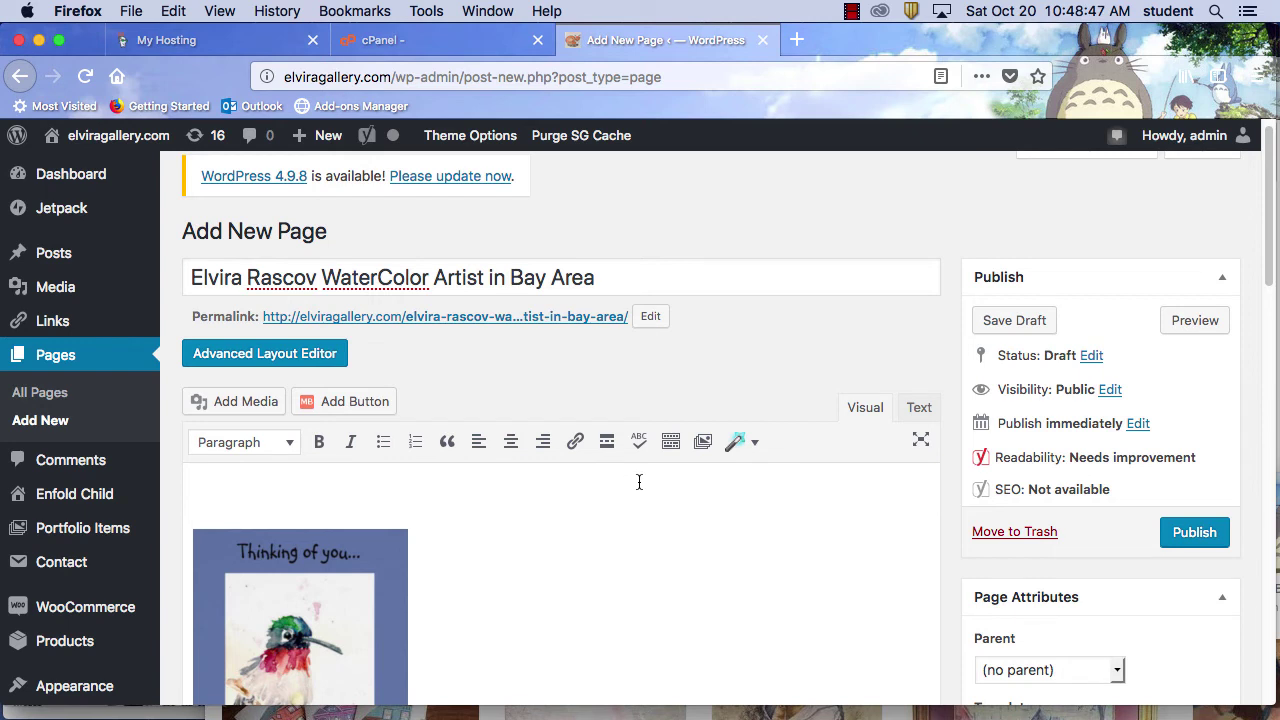
drag(628, 276, 148, 258)
key(super+c)
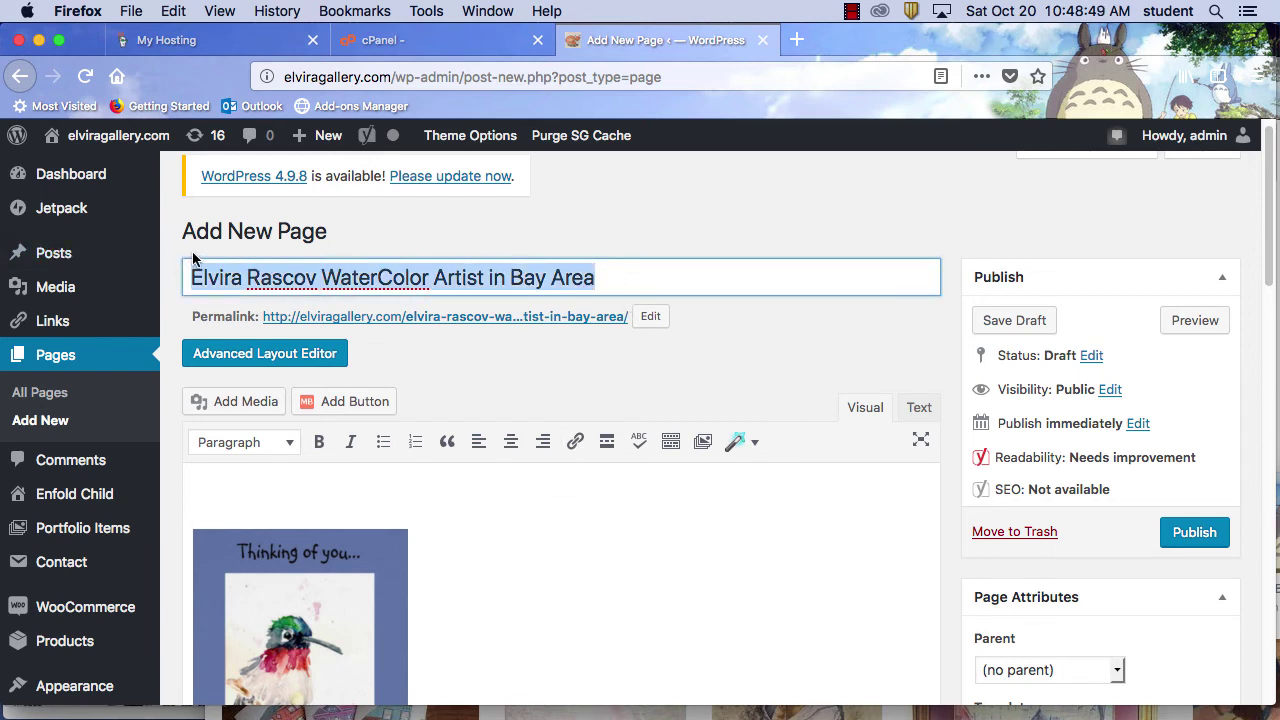
click(252, 495)
key(super+v)
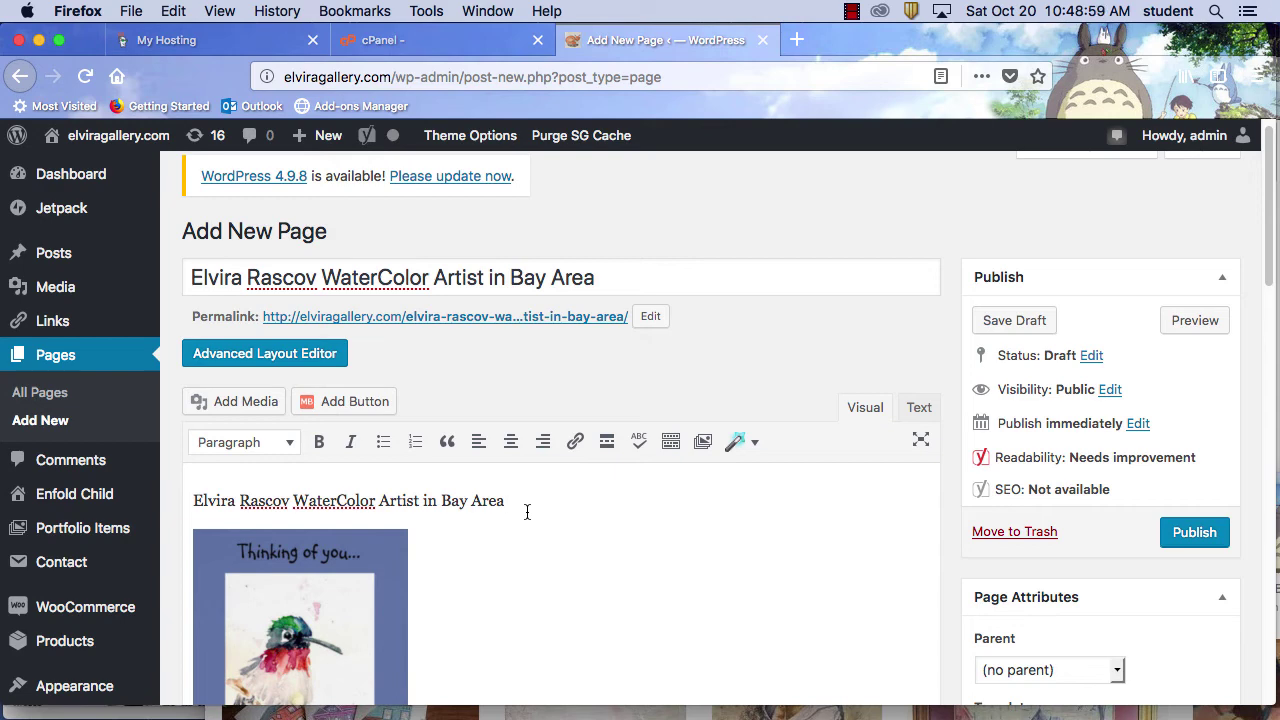
text(.)
Format the pasted title line as Heading 2
shift+click(172, 505)
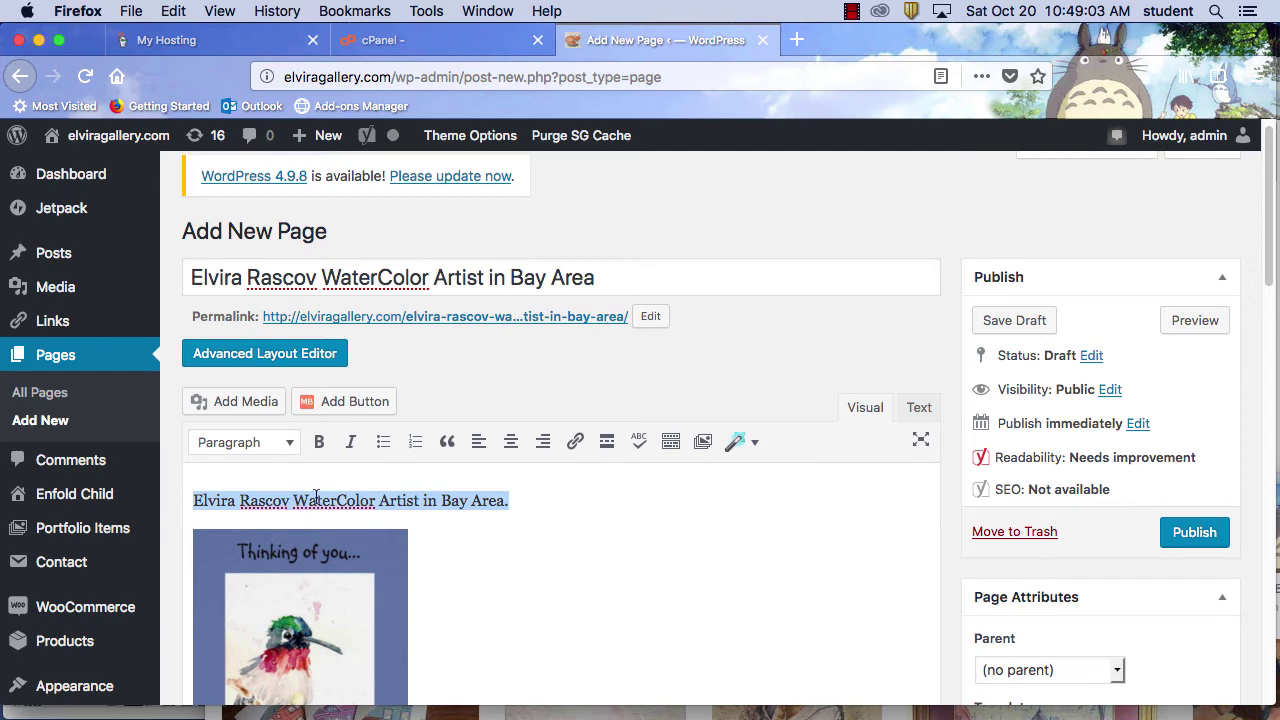
click(287, 443)
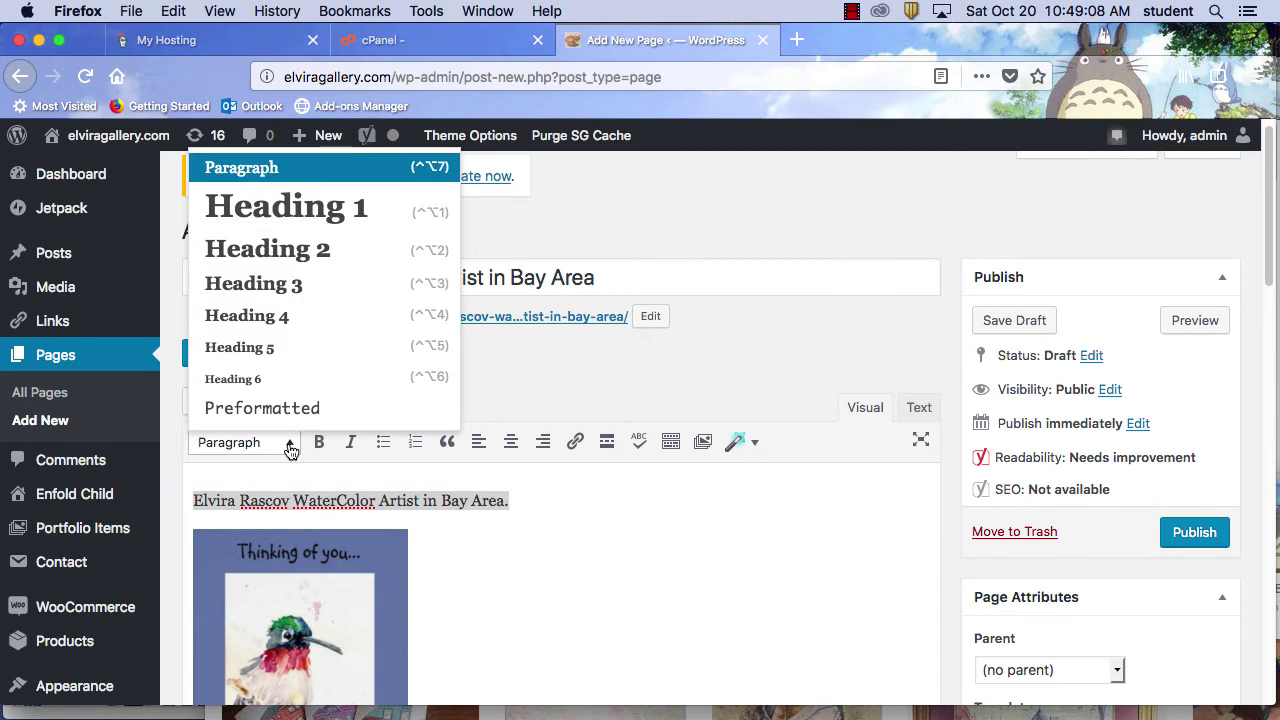
click(336, 212)
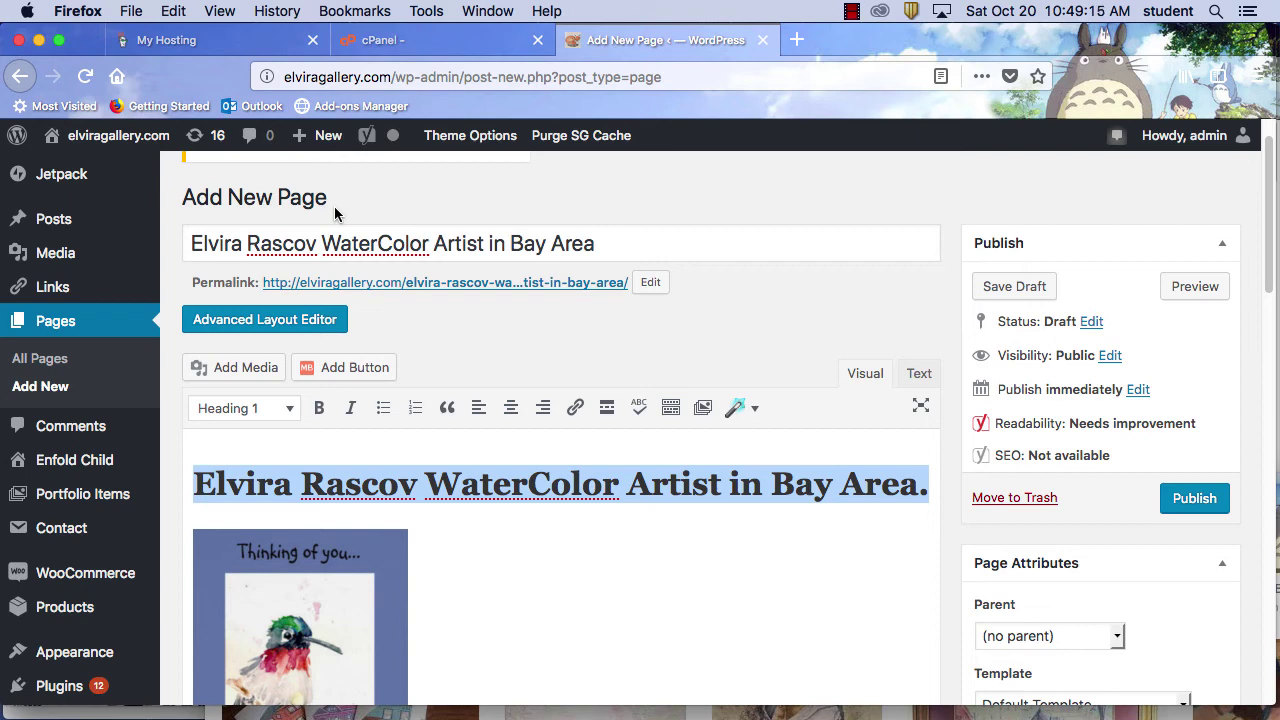
click(286, 418)
click(305, 526)
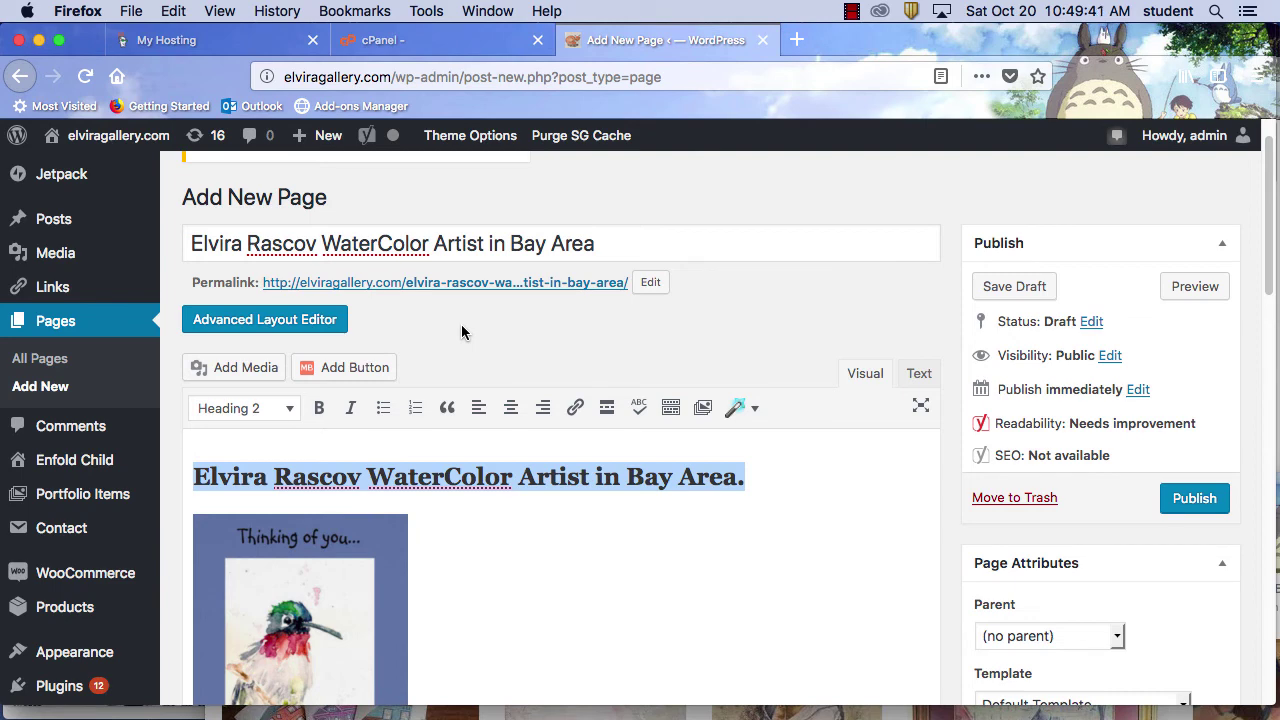
Replace the permalink slug with elviragallery-hummingbird and confirm it
drag(630, 243, 185, 243)
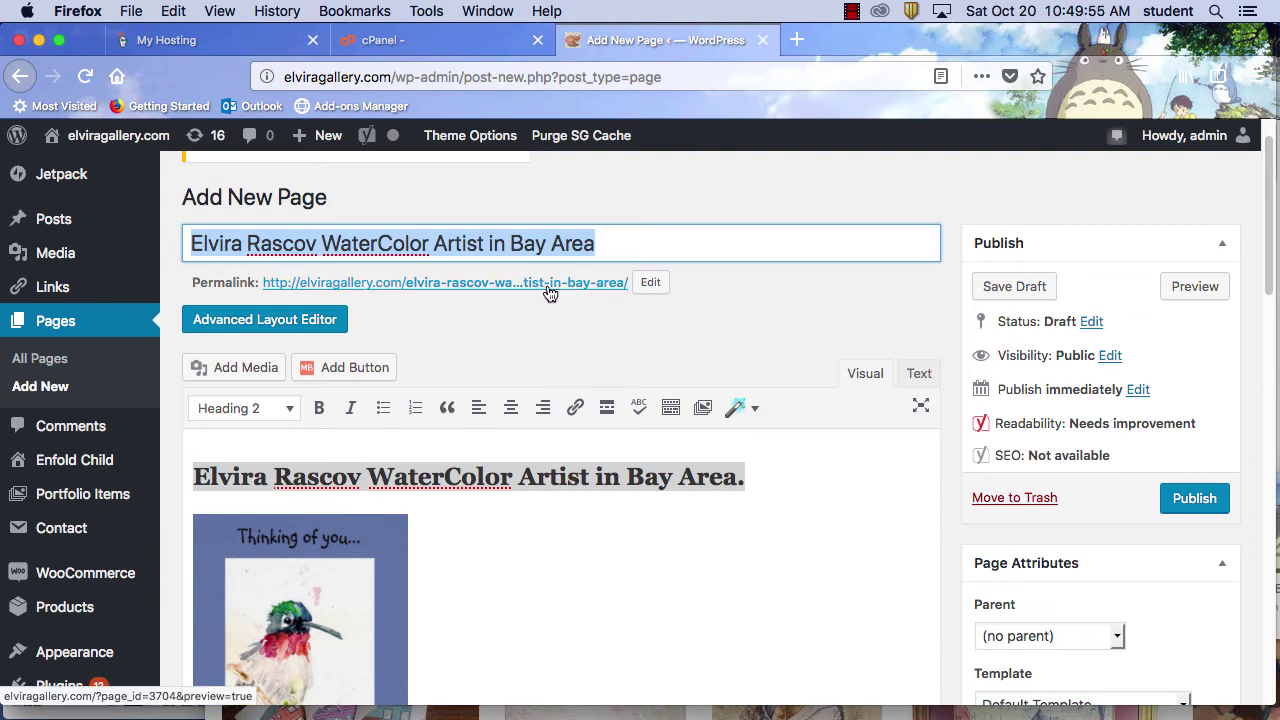
click(650, 282)
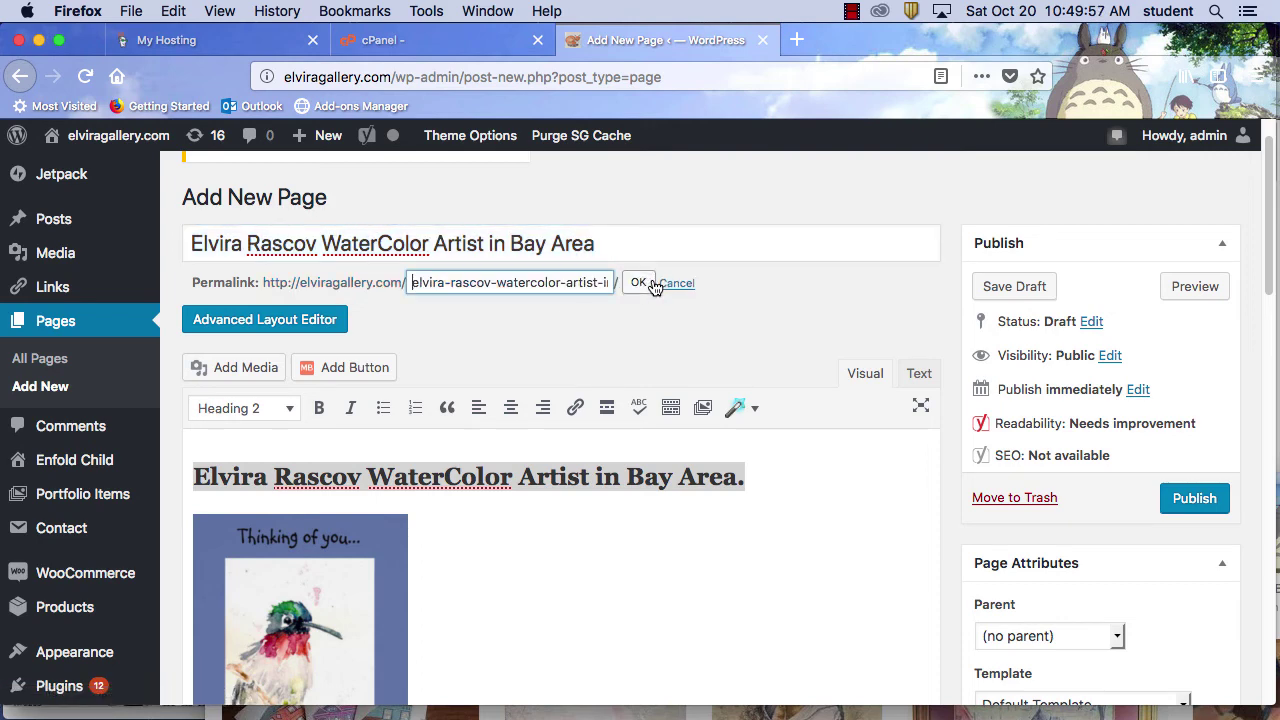
drag(410, 282, 664, 297)
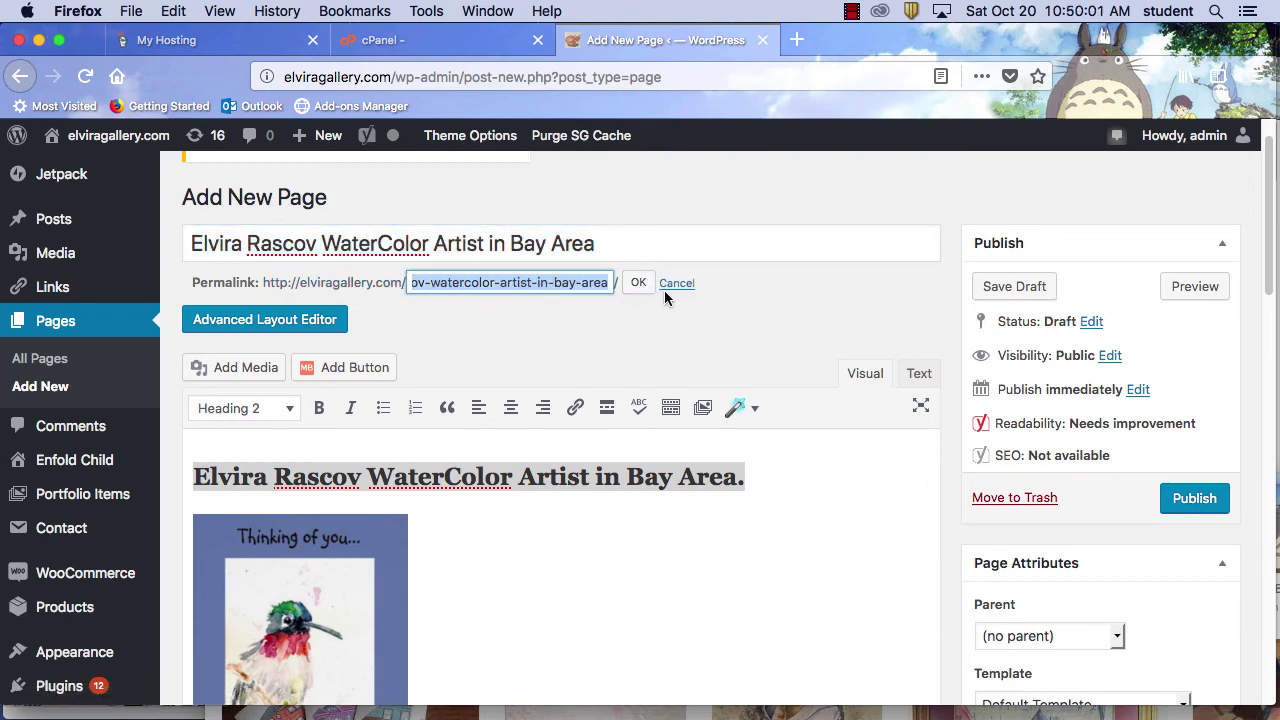
text(el)
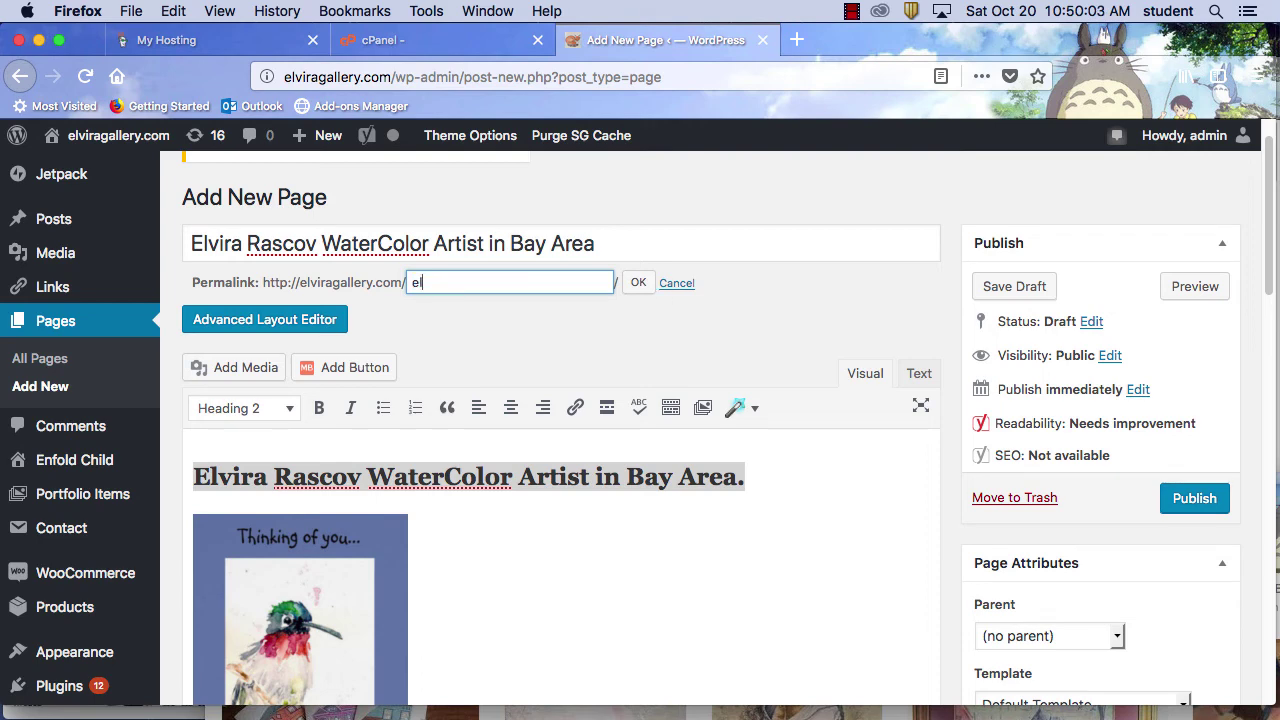
text(viragalleryhummingb)
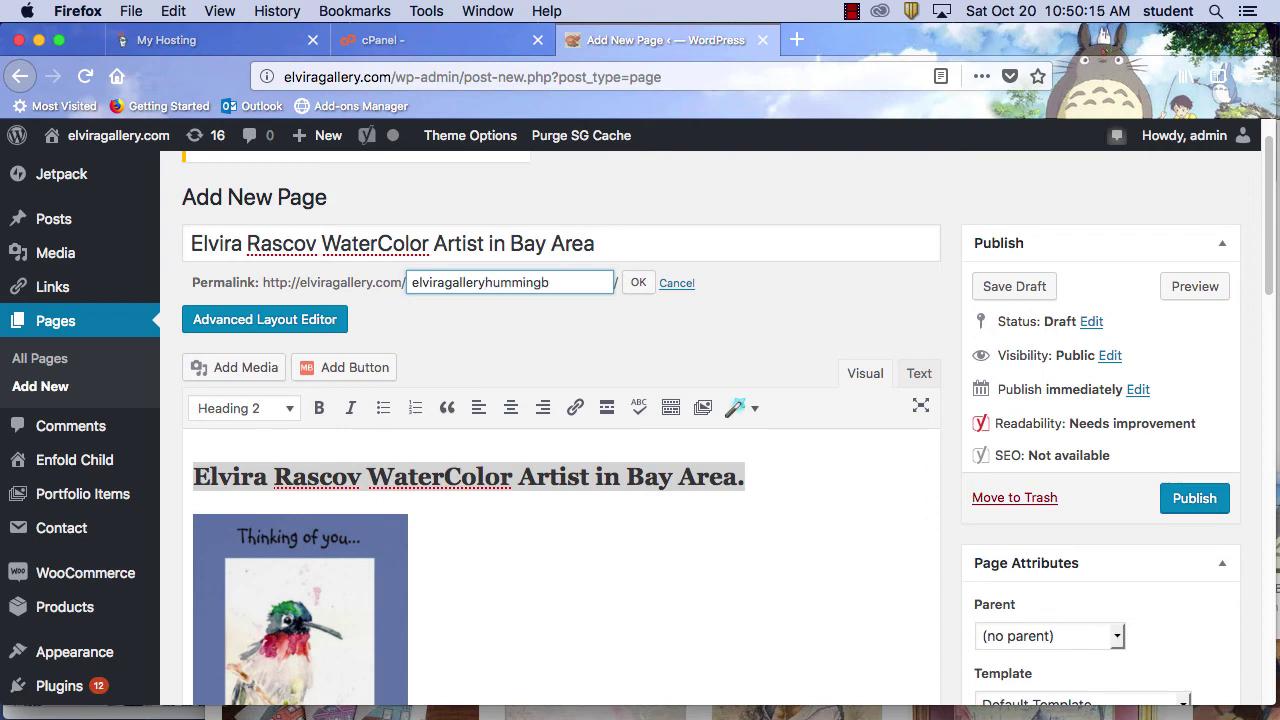
text(ird)
click(486, 283)
text(-)
drag(640, 244, 166, 246)
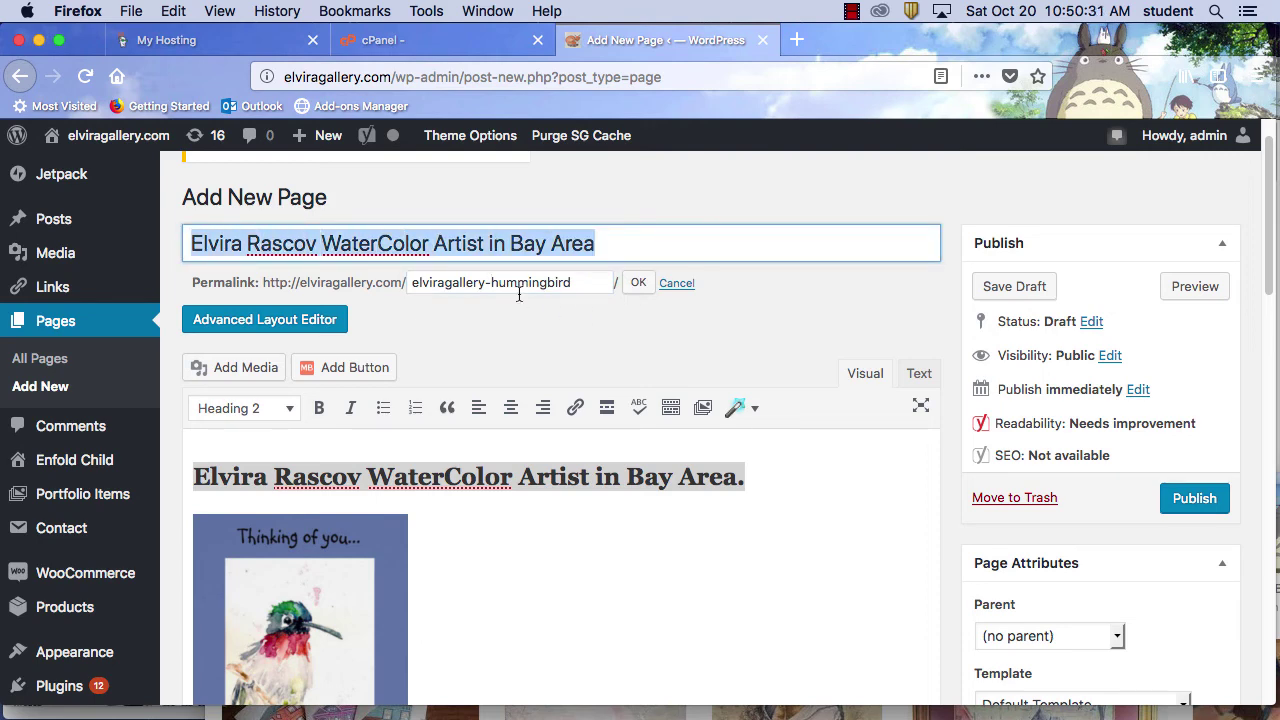
click(605, 284)
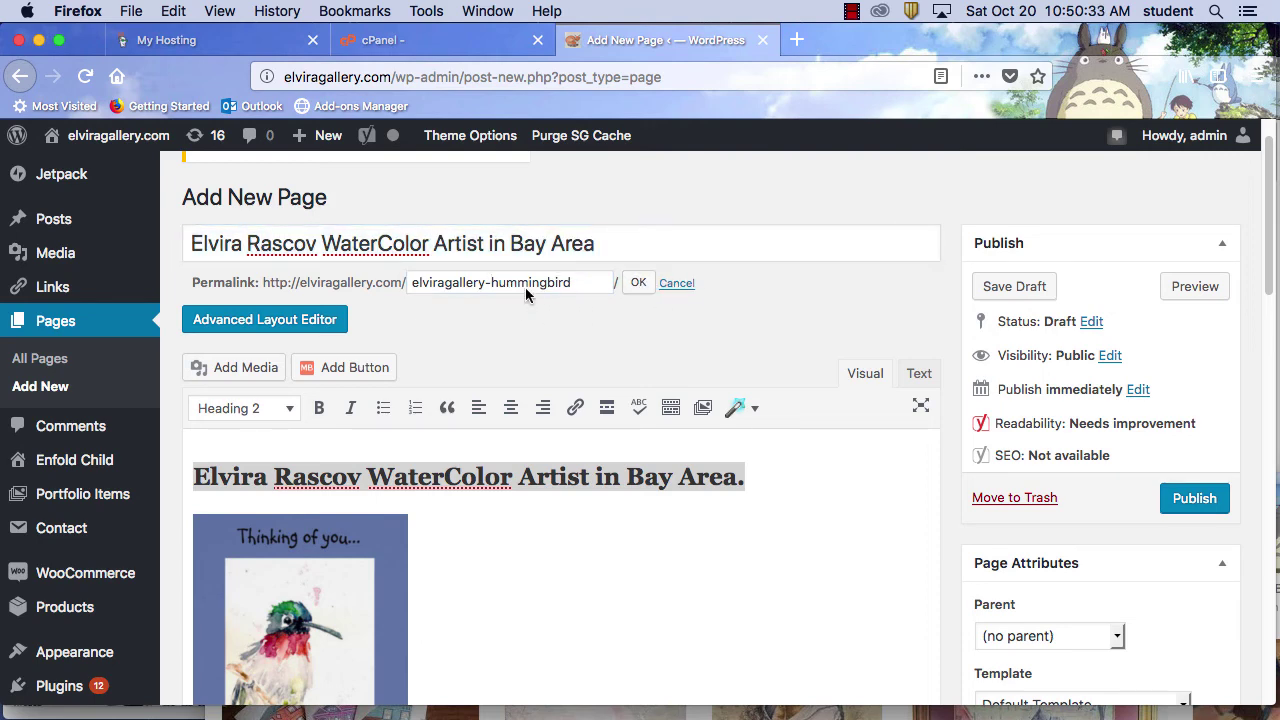
key(Return)
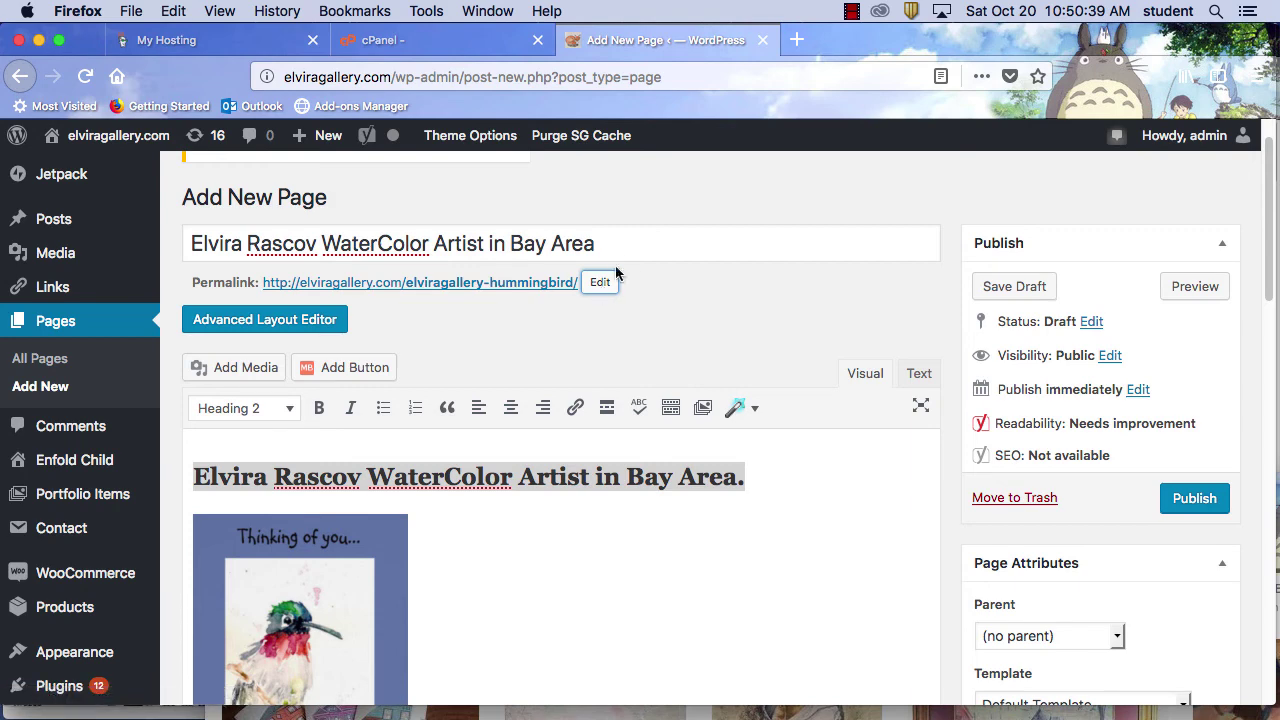
drag(608, 244, 140, 222)
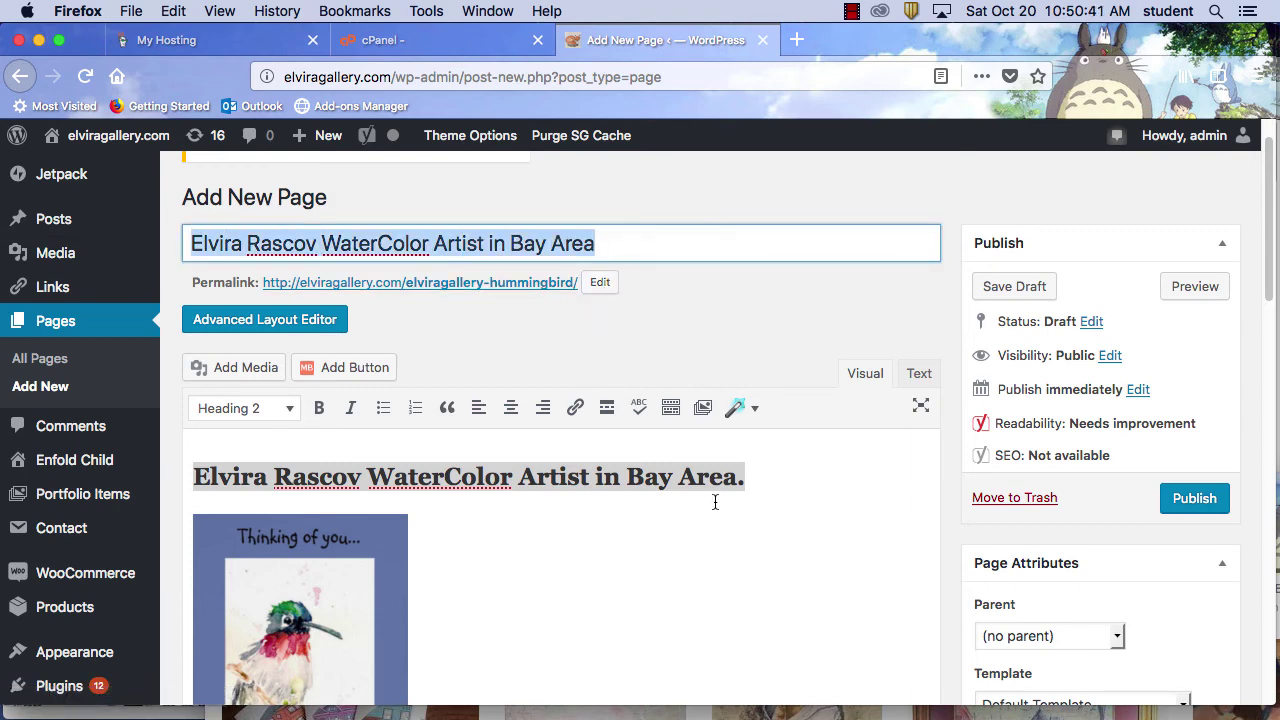
Scroll down to the Yoast SEO snippet preview and open a new Firefox window
scroll(712, 494, down, 5)
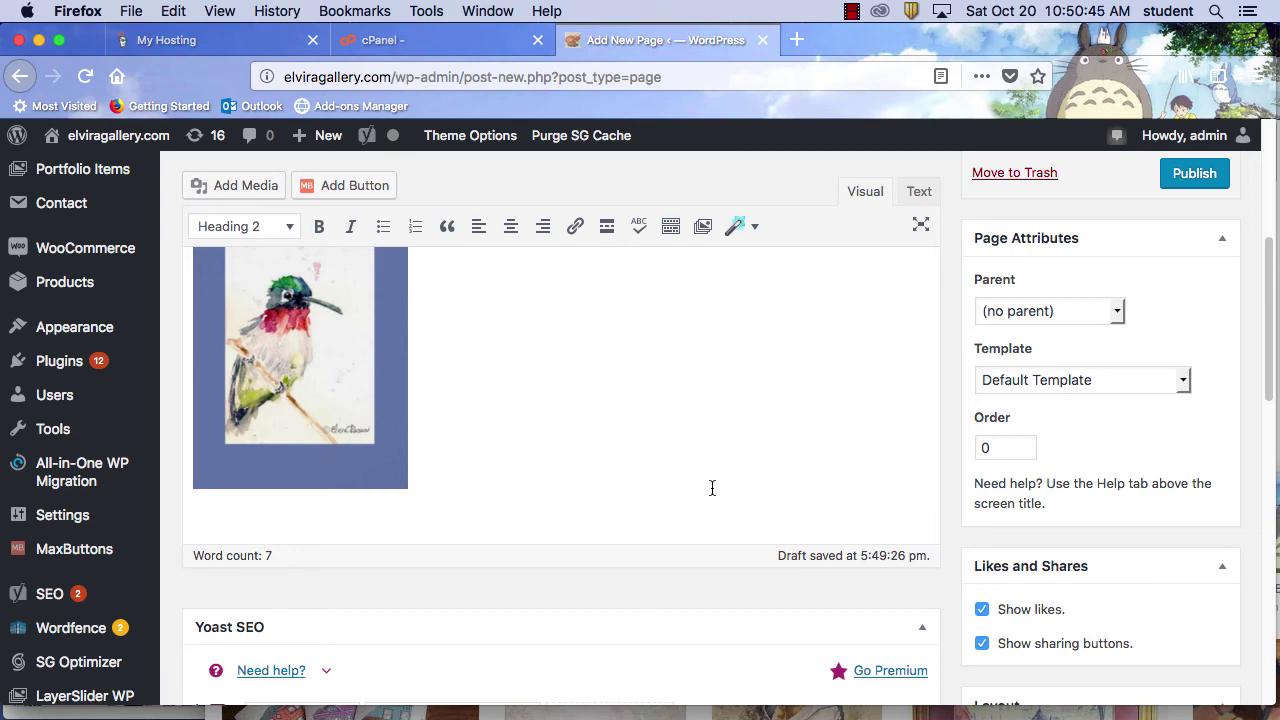
scroll(701, 501, down, 5)
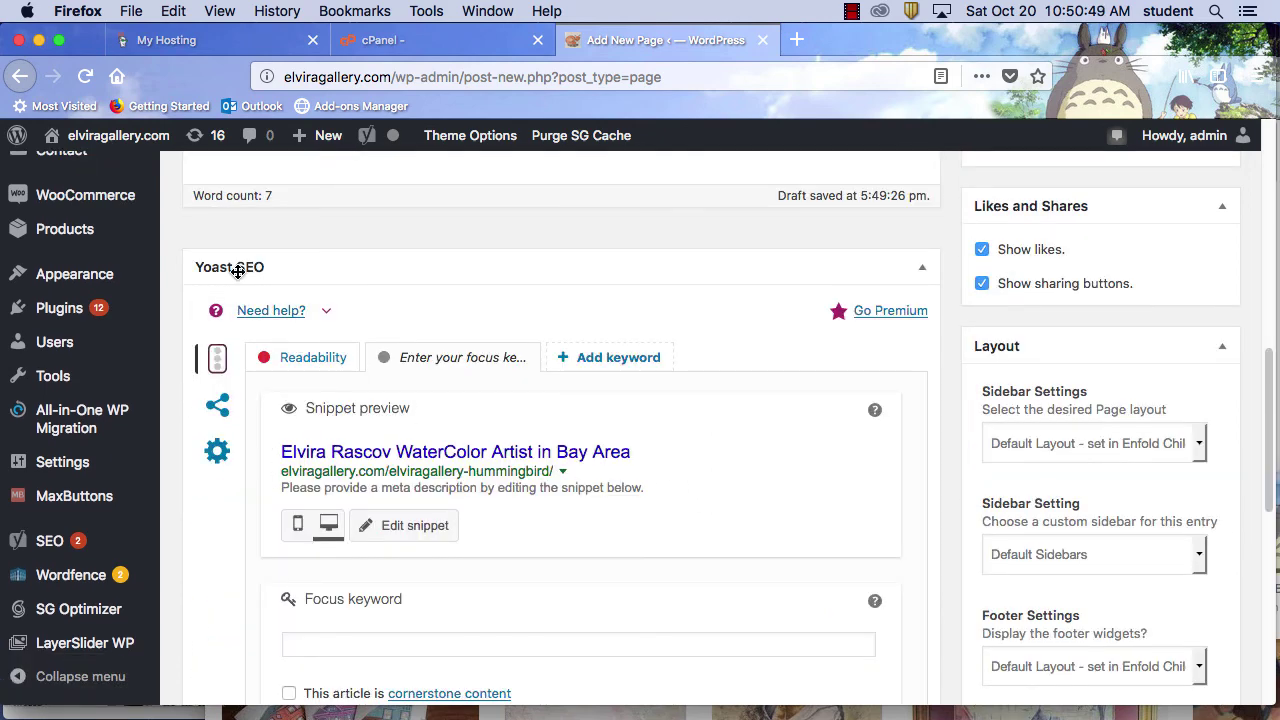
click(131, 14)
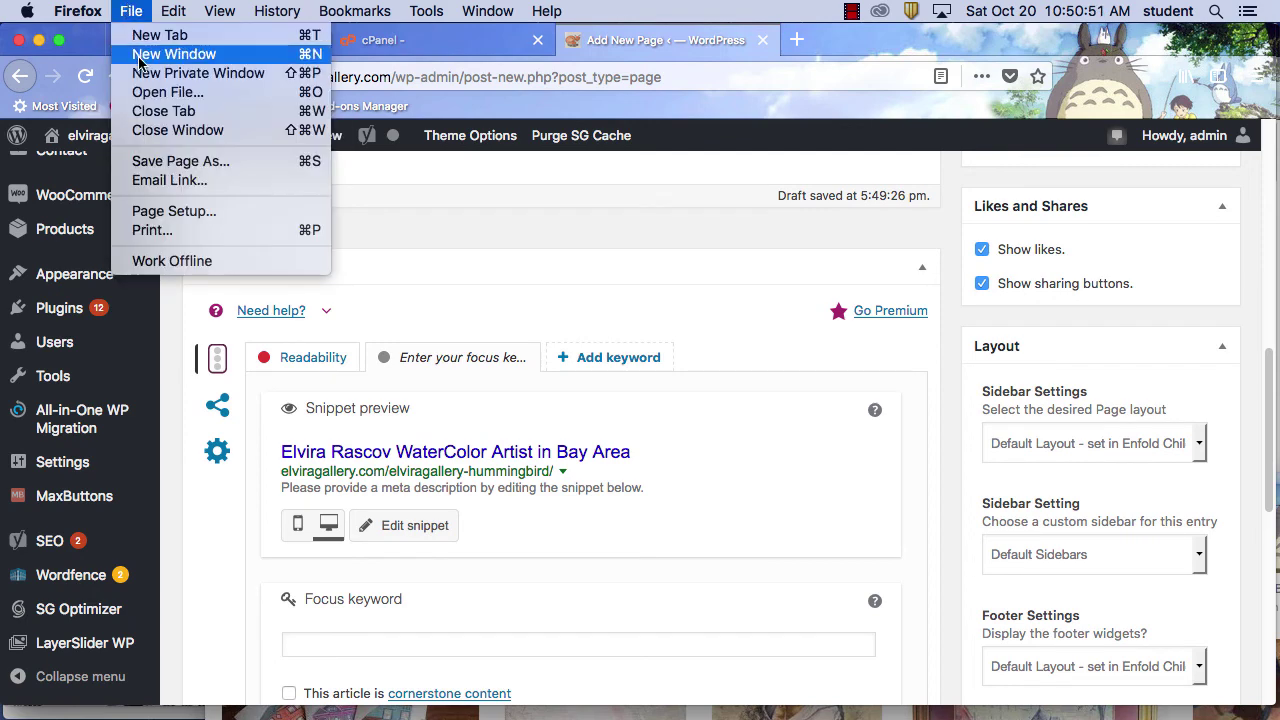
click(143, 58)
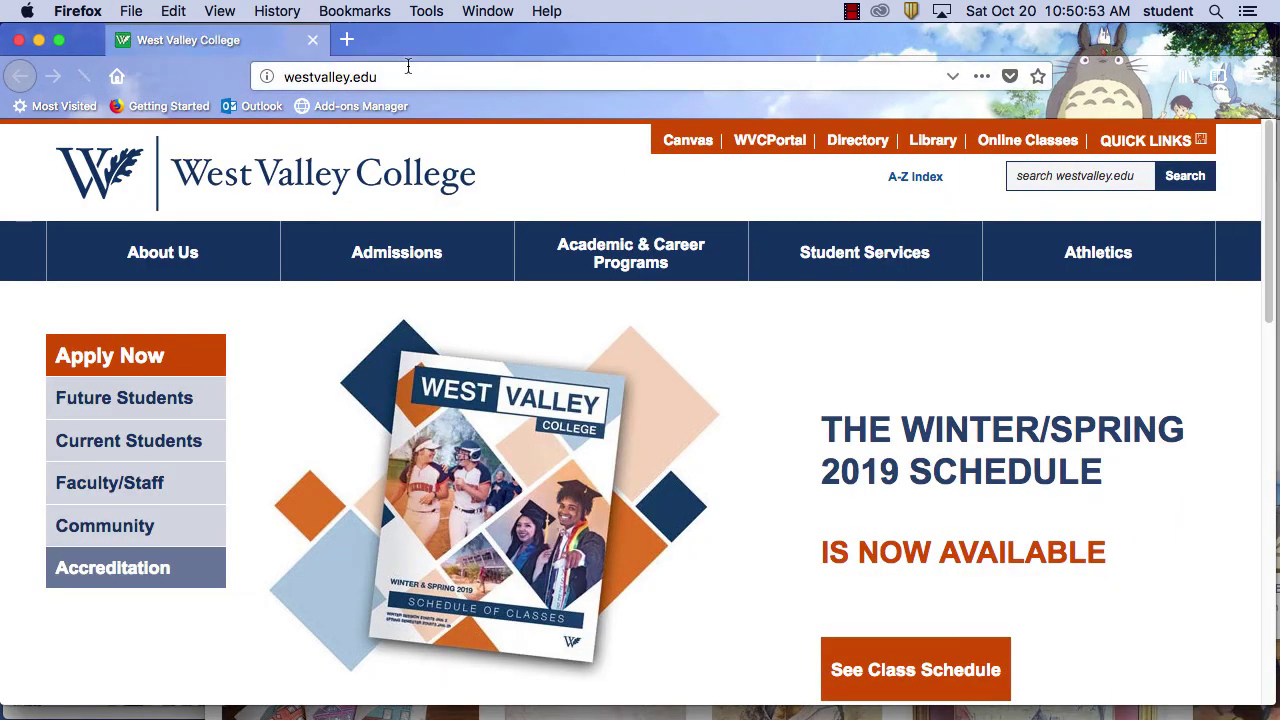
Load yoast.com in the new window, browse it, and set it beside WordPress
click(408, 68)
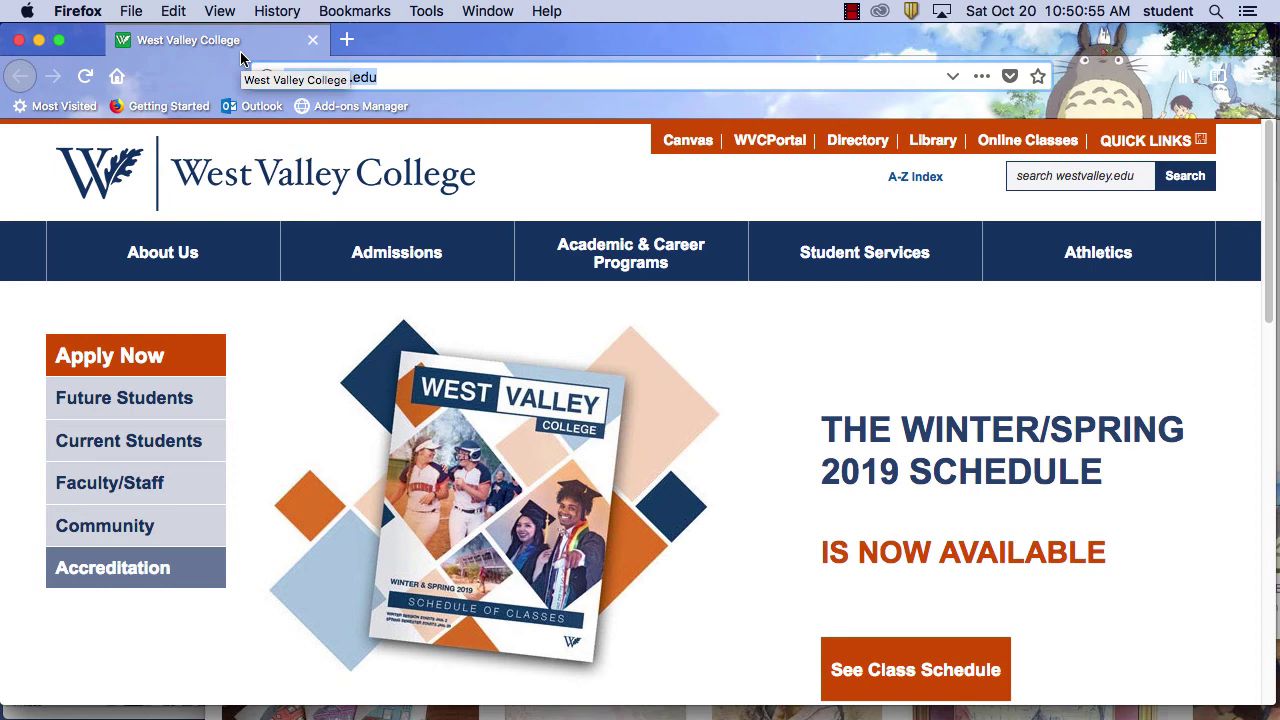
text(yoast)
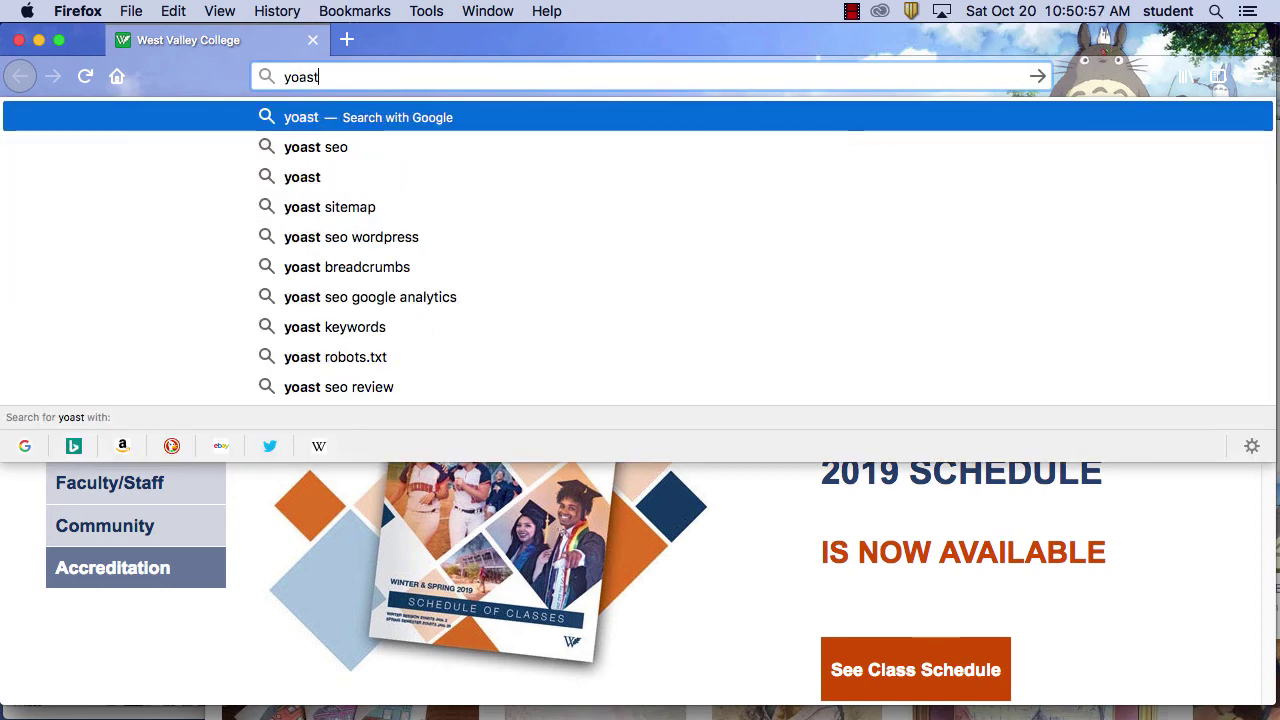
text(.com)
key(Return)
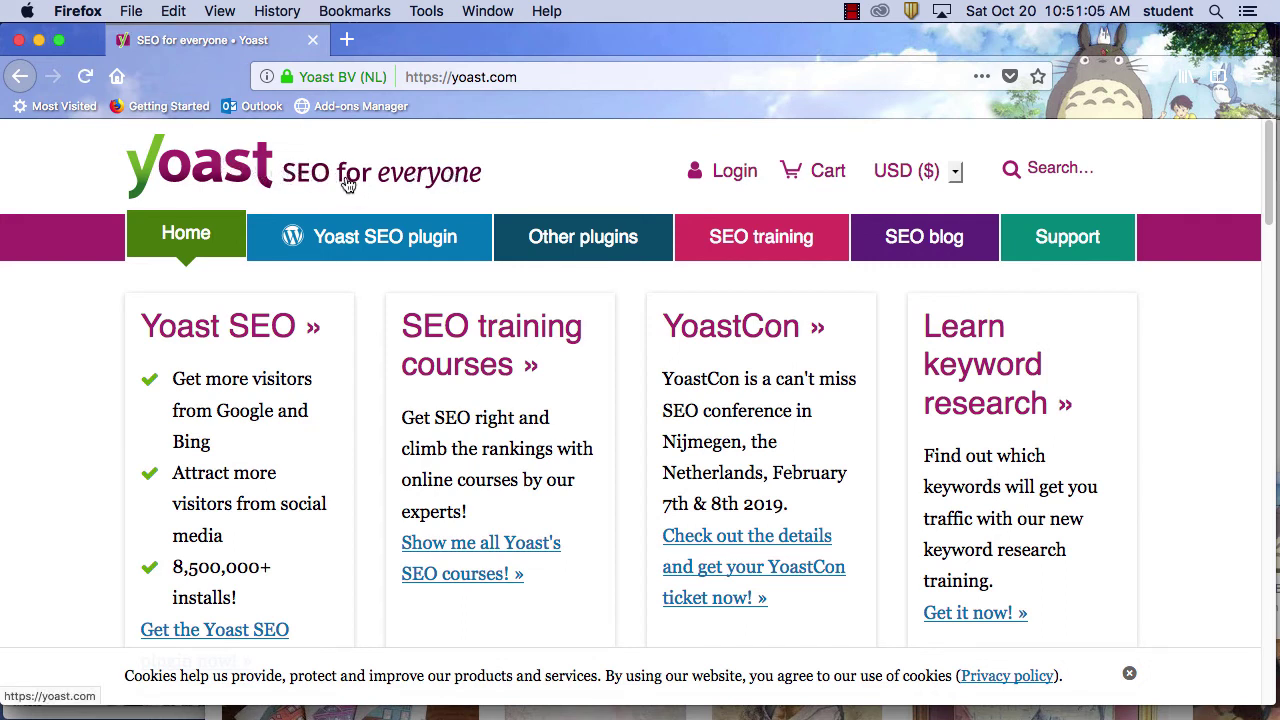
scroll(659, 352, down, 10)
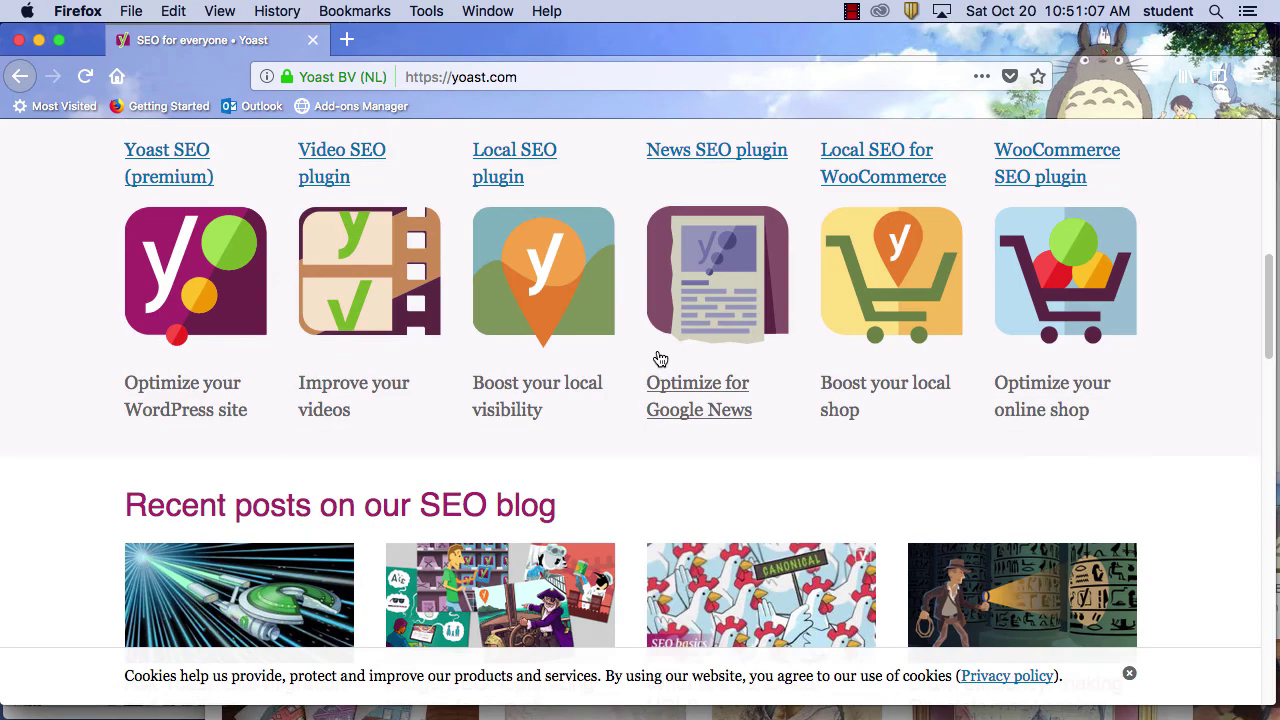
scroll(659, 352, down, 7)
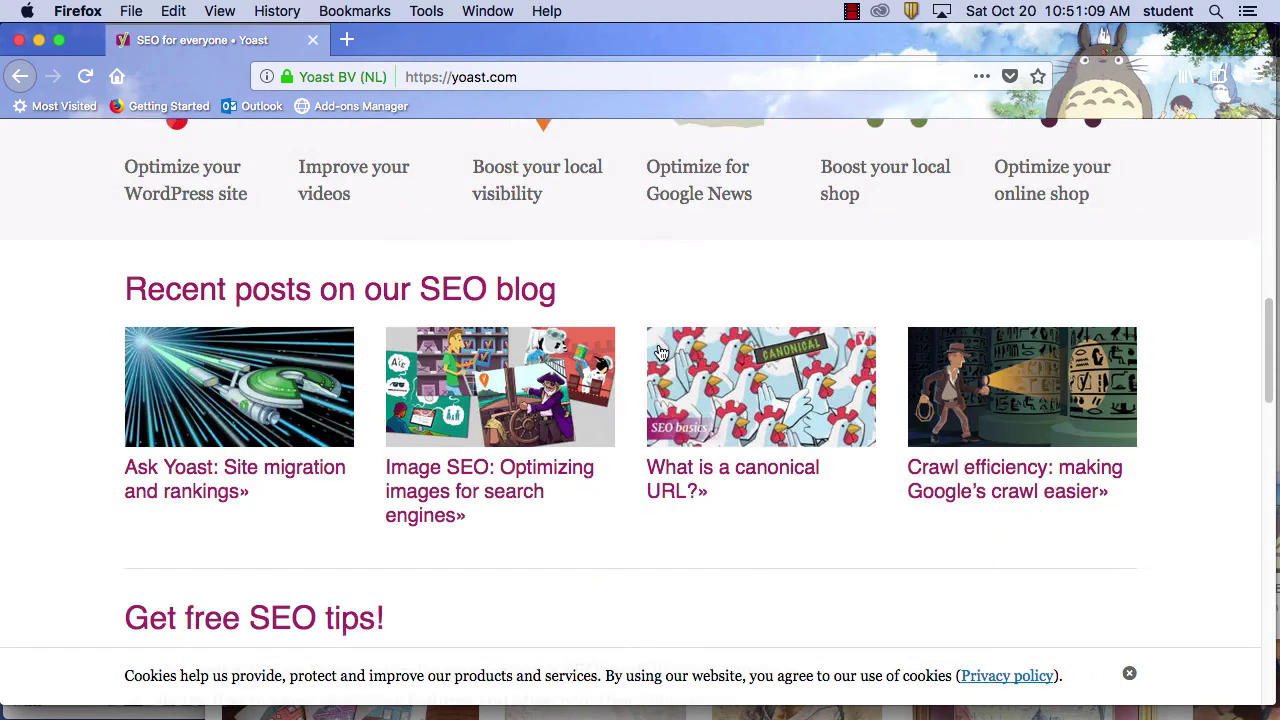
scroll(660, 350, up, 8)
scroll(660, 350, up, 8)
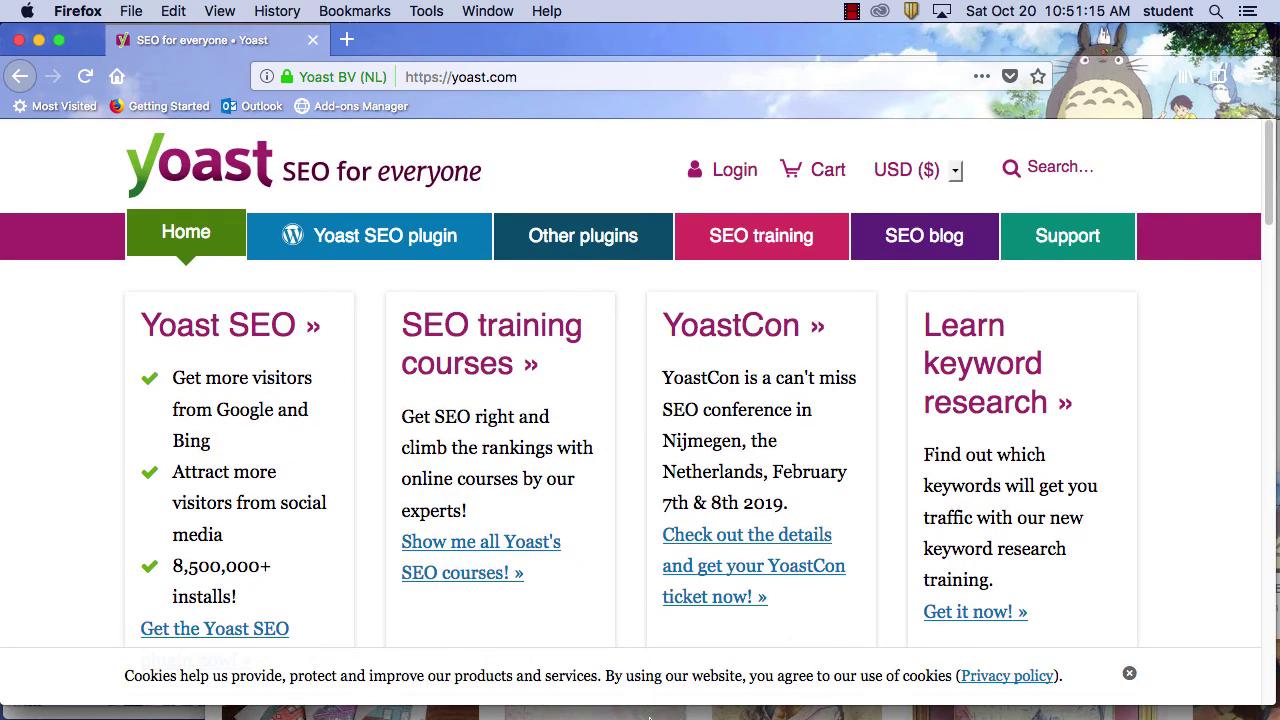
drag(324, 42, 801, 333)
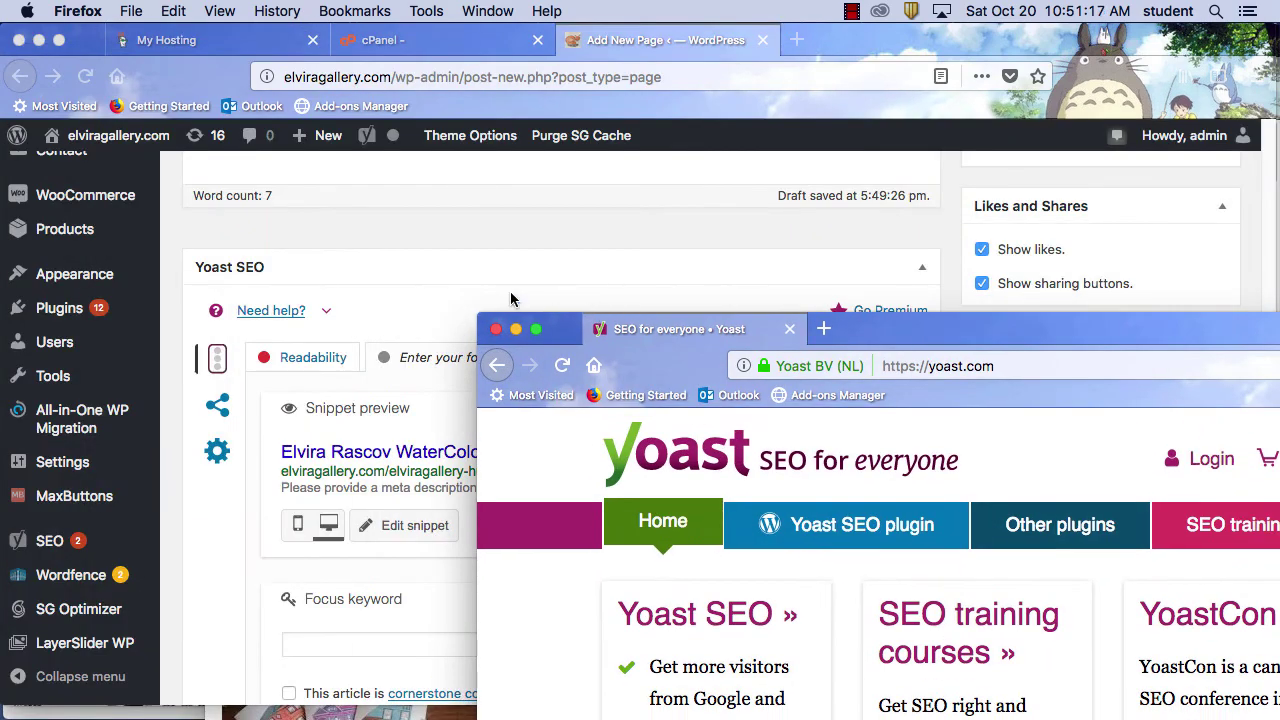
Return to the WordPress editor, review the Yoast SEO analysis, and open another Firefox window
click(510, 298)
scroll(826, 457, down, 5)
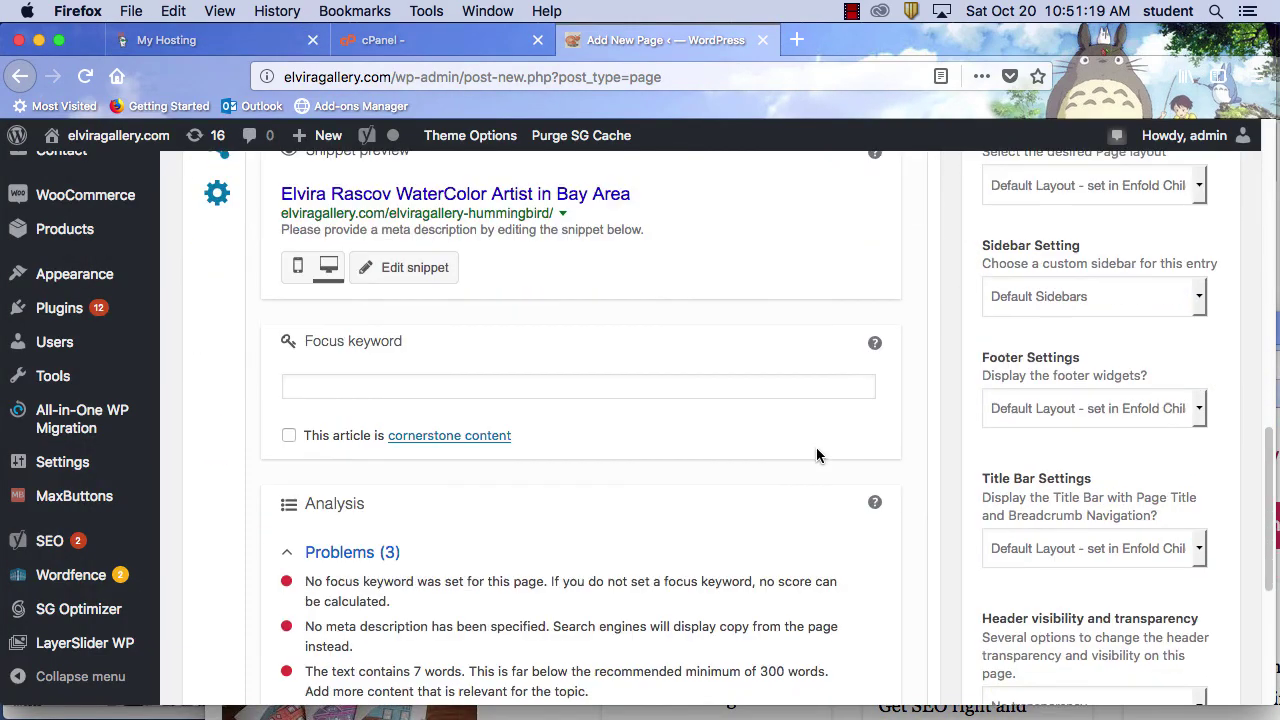
scroll(816, 455, up, 3)
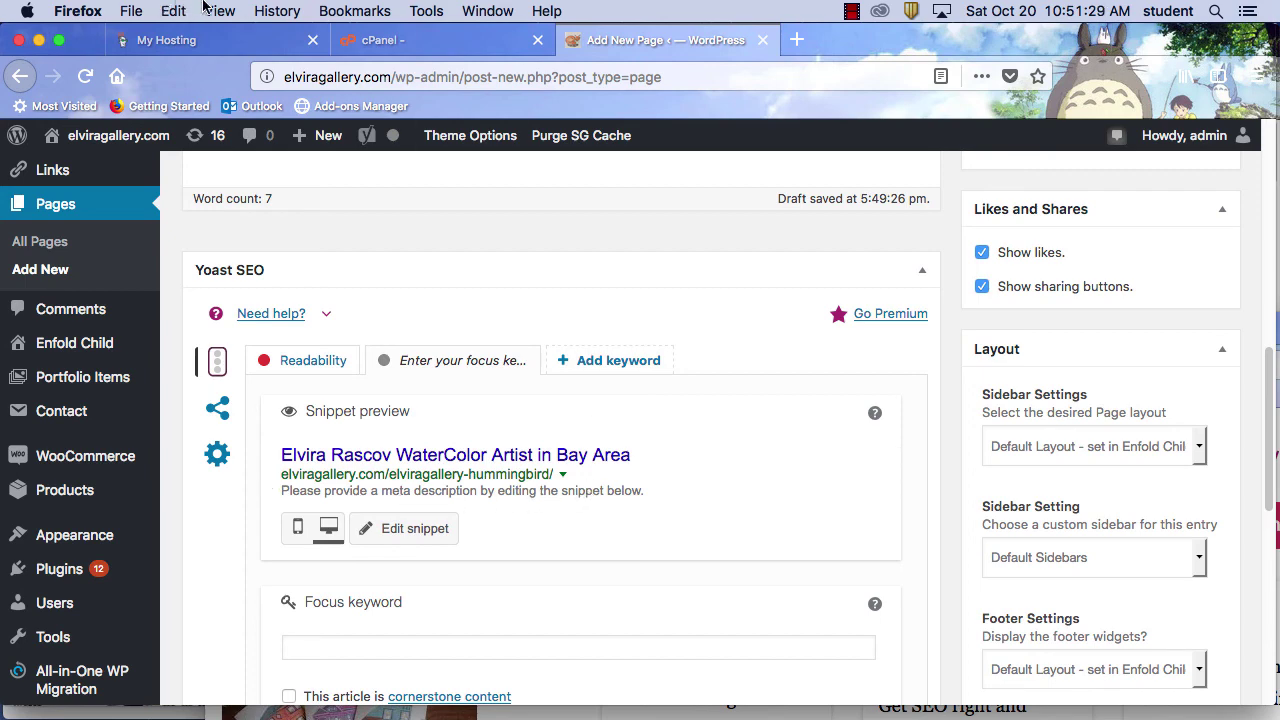
click(131, 10)
click(150, 54)
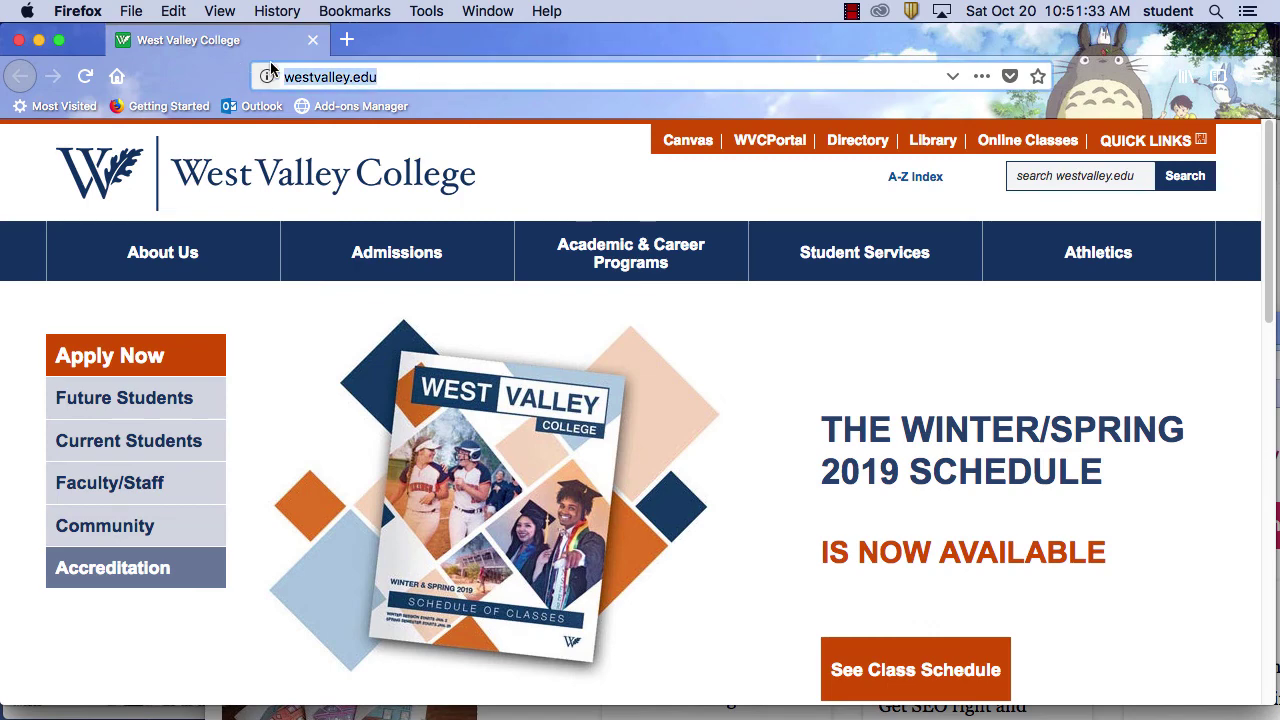
Search Google for 'best steak in san jose'
text(google.com)
key(Return)
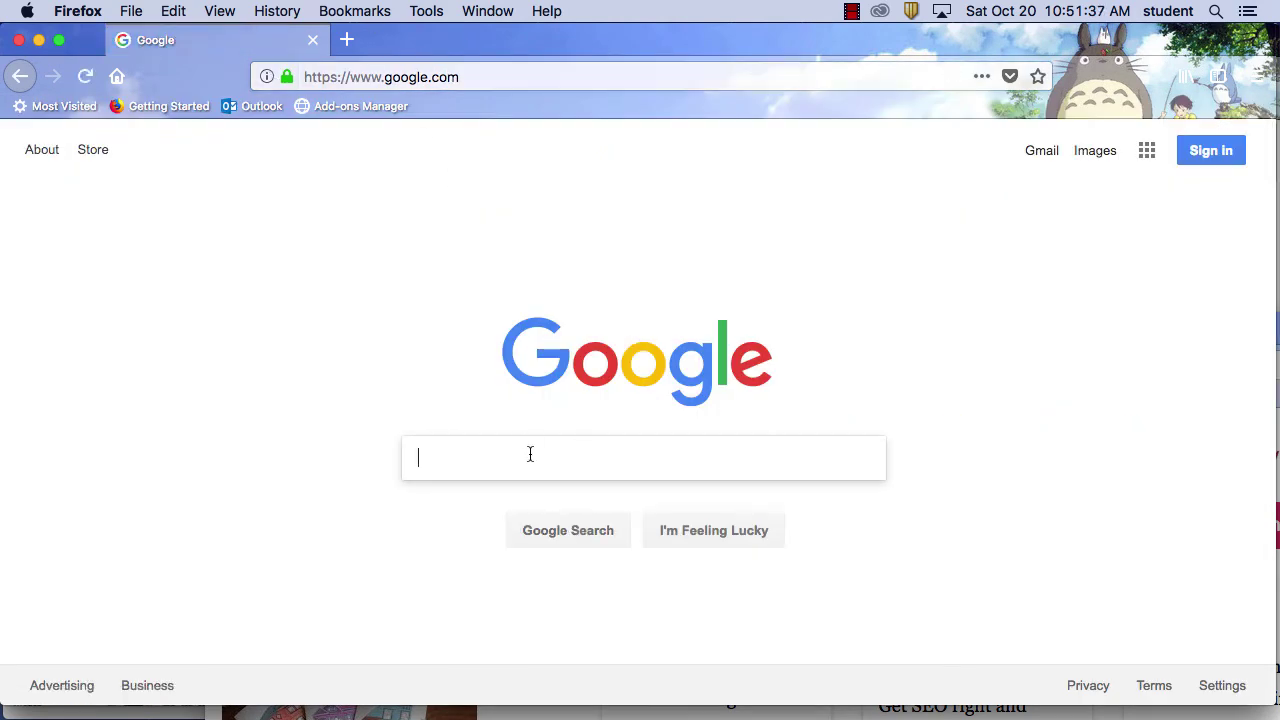
text(best s)
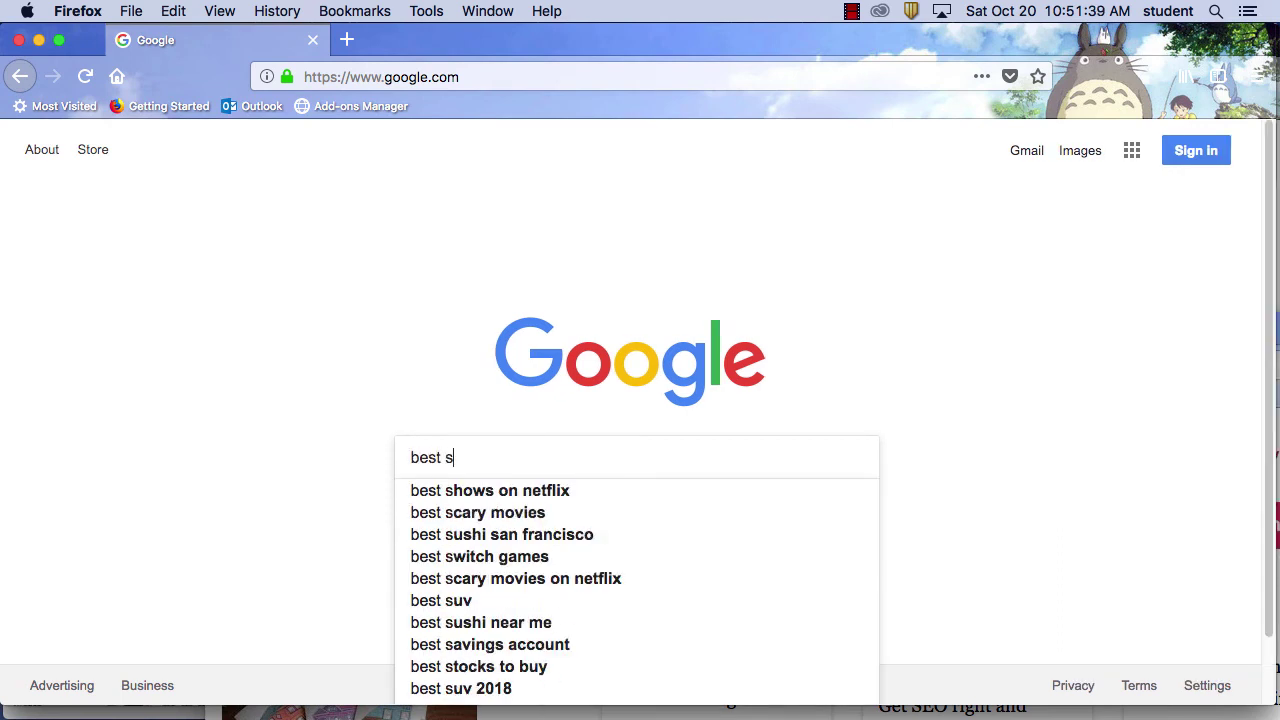
text(teak in)
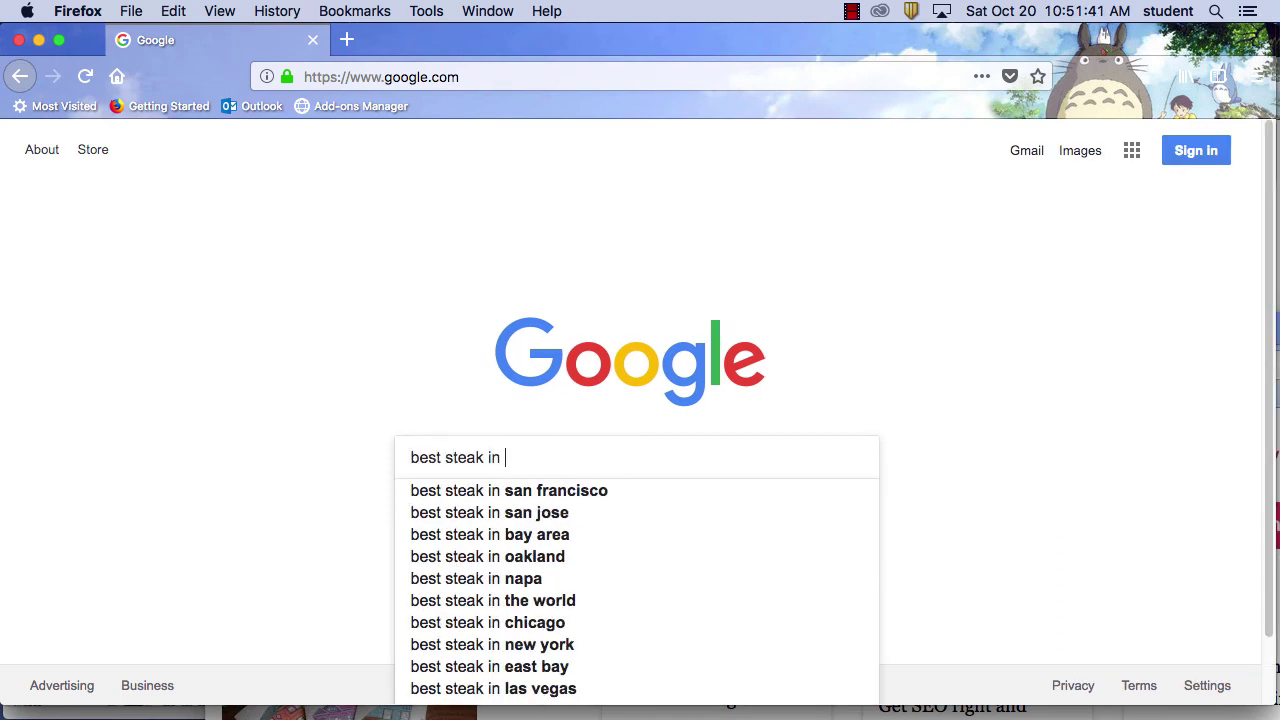
click(533, 514)
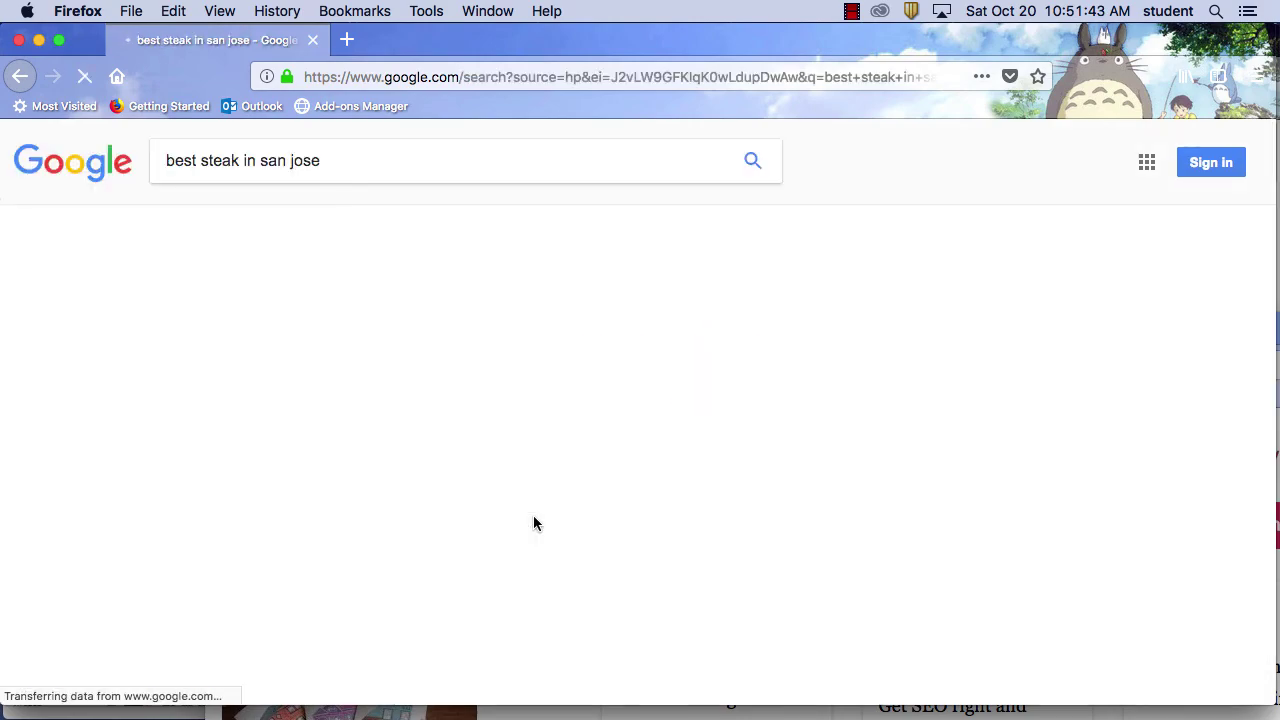
Study the result snippets, such as Morton's description, and move the results window aside
scroll(820, 480, down, 10)
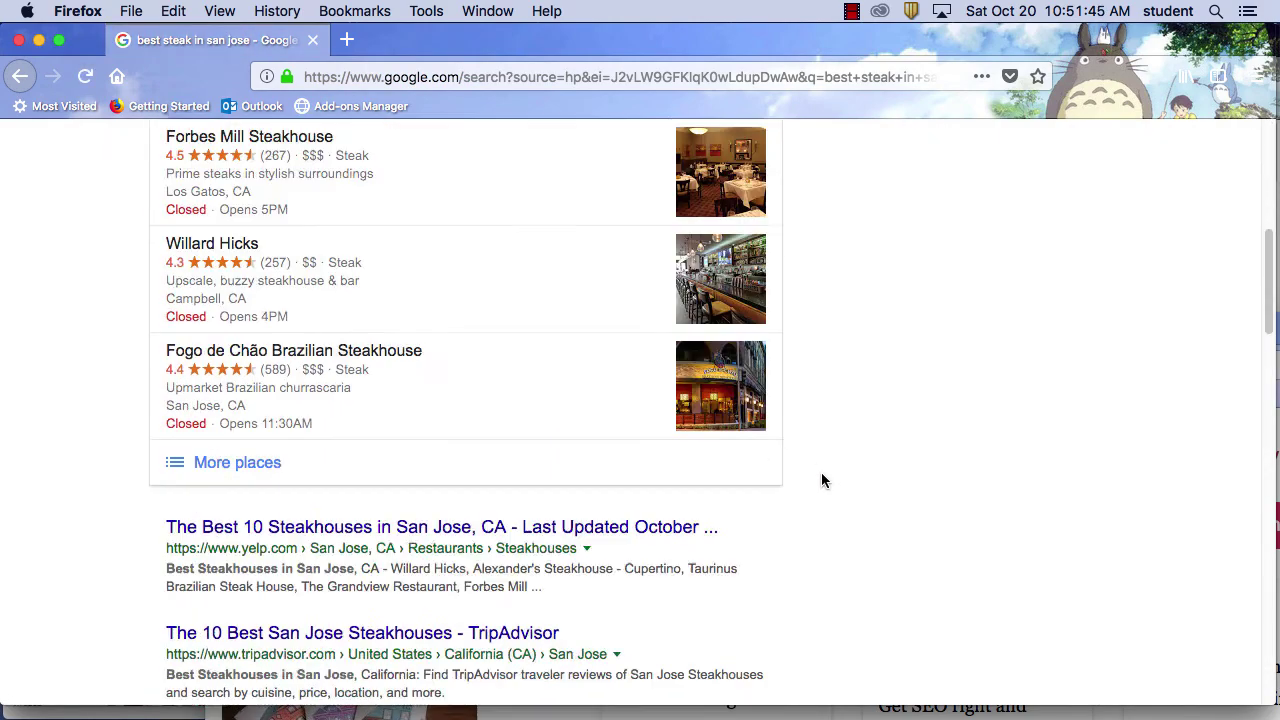
scroll(820, 475, up, 2)
scroll(819, 475, down, 2)
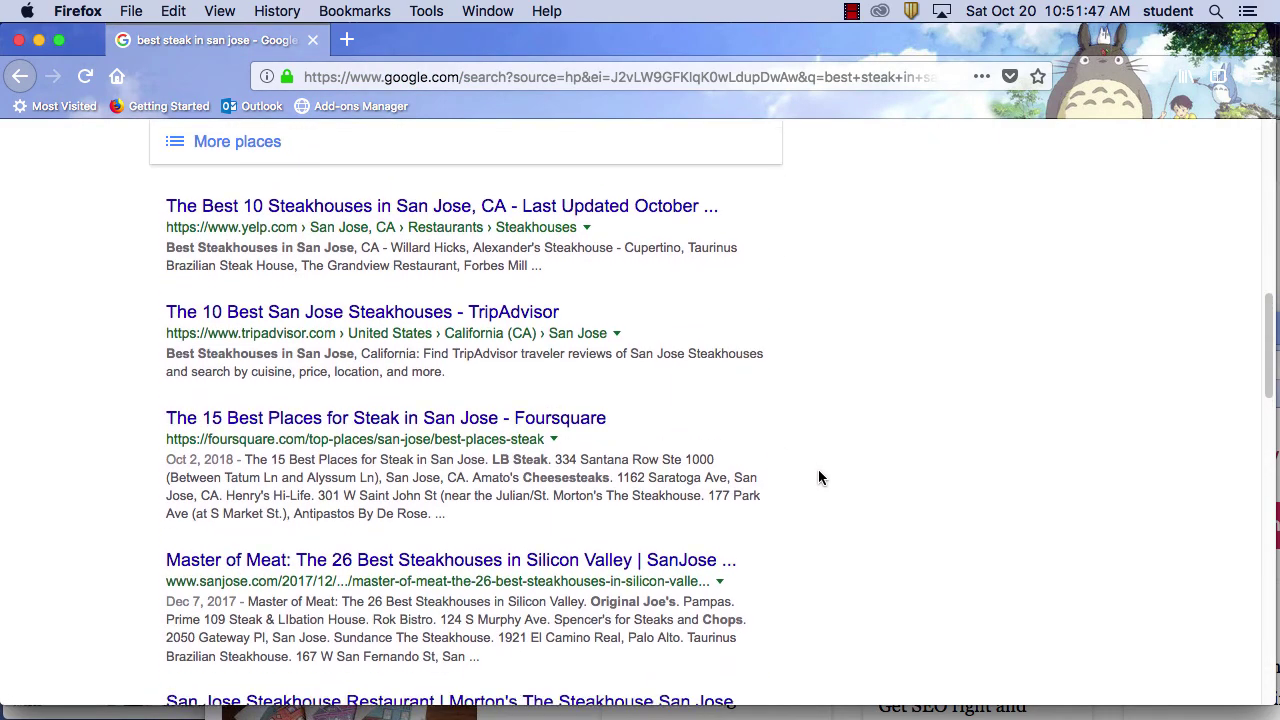
scroll(818, 480, down, 1)
drag(448, 424, 166, 387)
scroll(884, 505, down, 2)
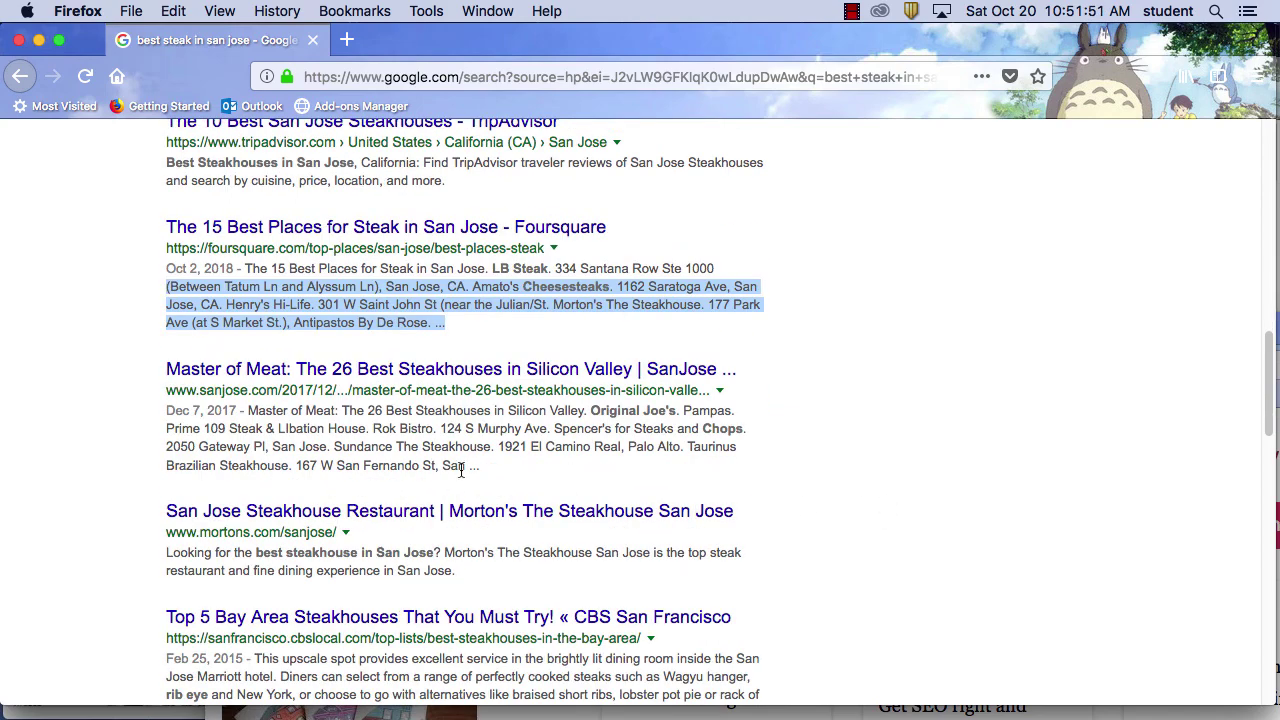
drag(461, 470, 248, 410)
scroll(405, 431, down, 5)
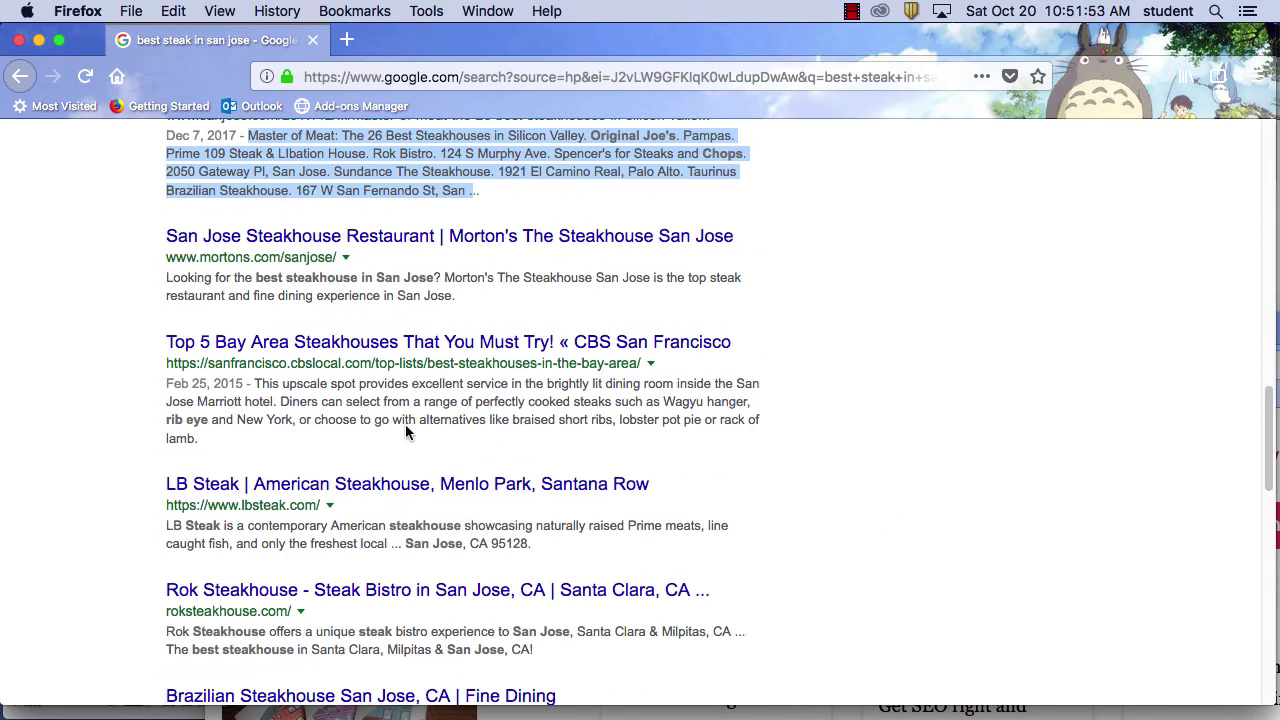
drag(457, 303, 166, 280)
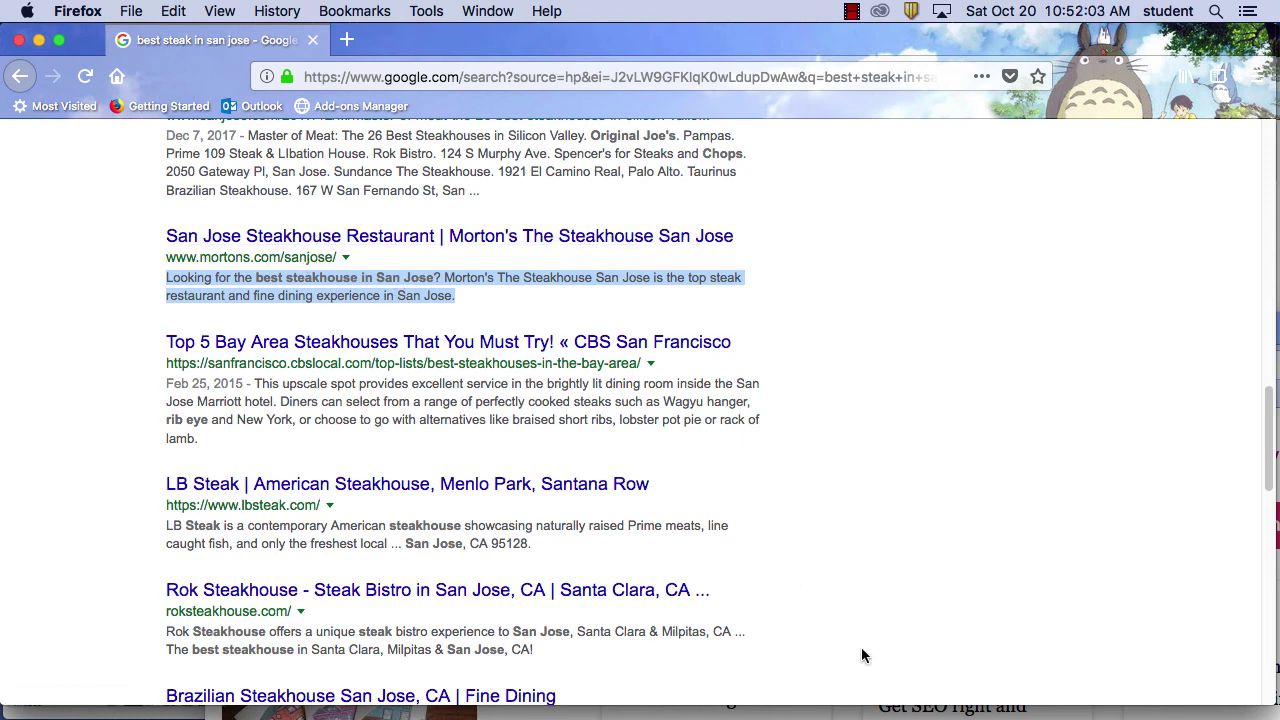
drag(475, 49, 994, 123)
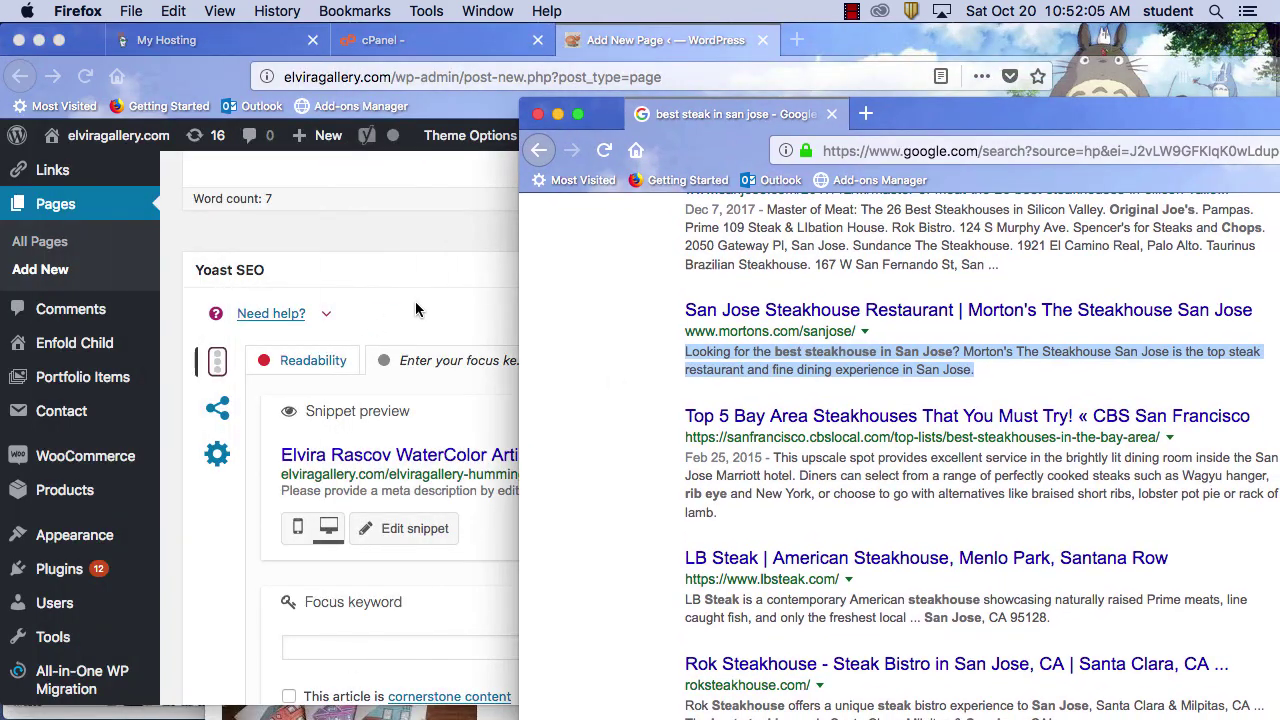
Open the Yoast snippet editor and copy the page title
click(420, 312)
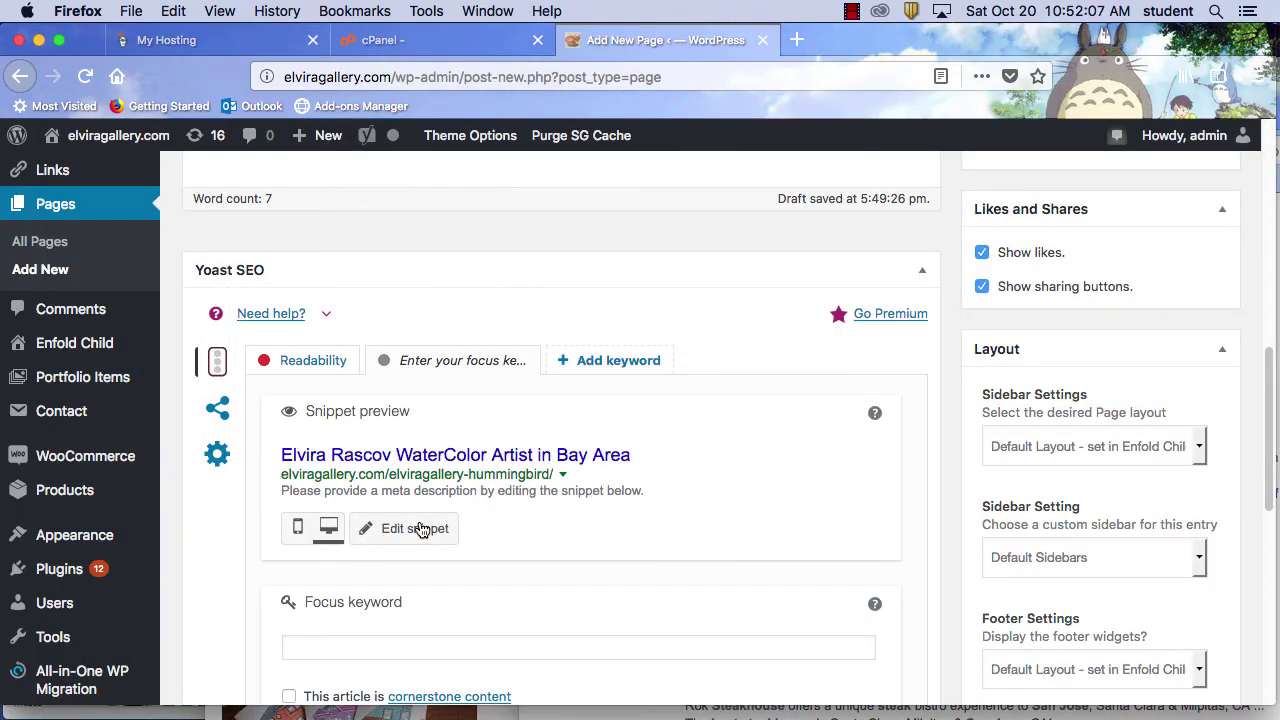
click(425, 529)
scroll(546, 613, down, 3)
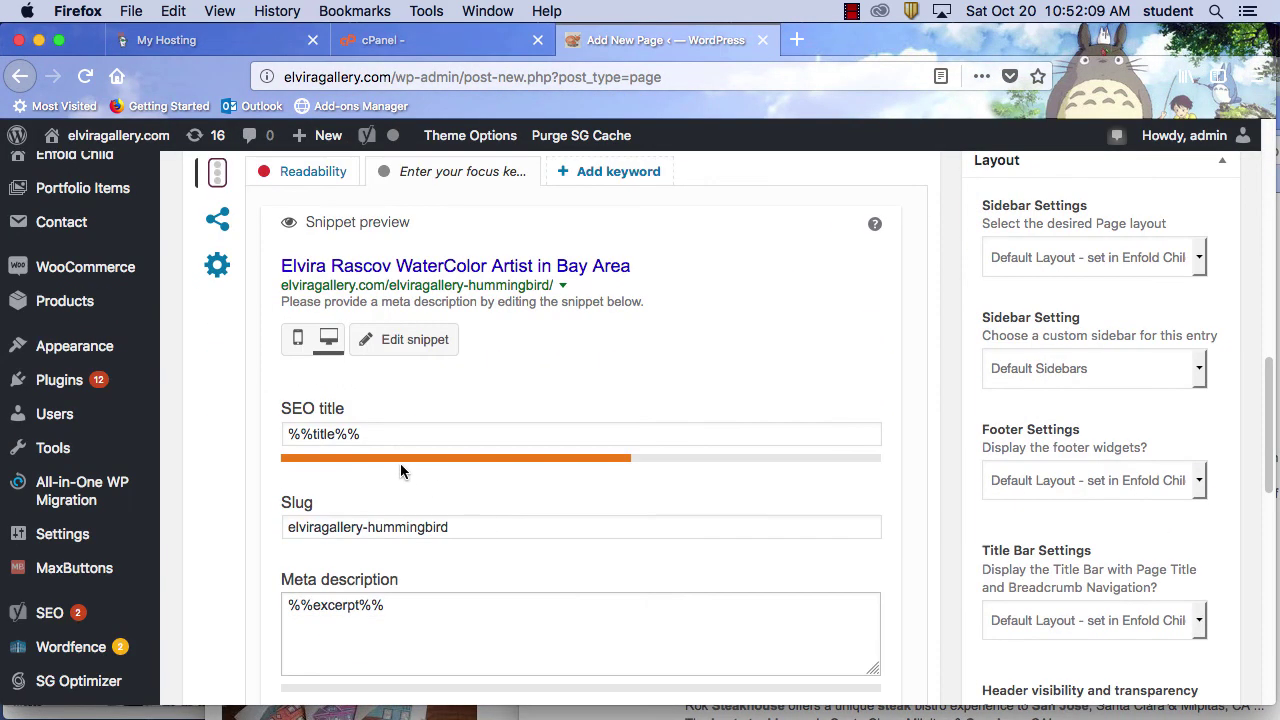
click(409, 434)
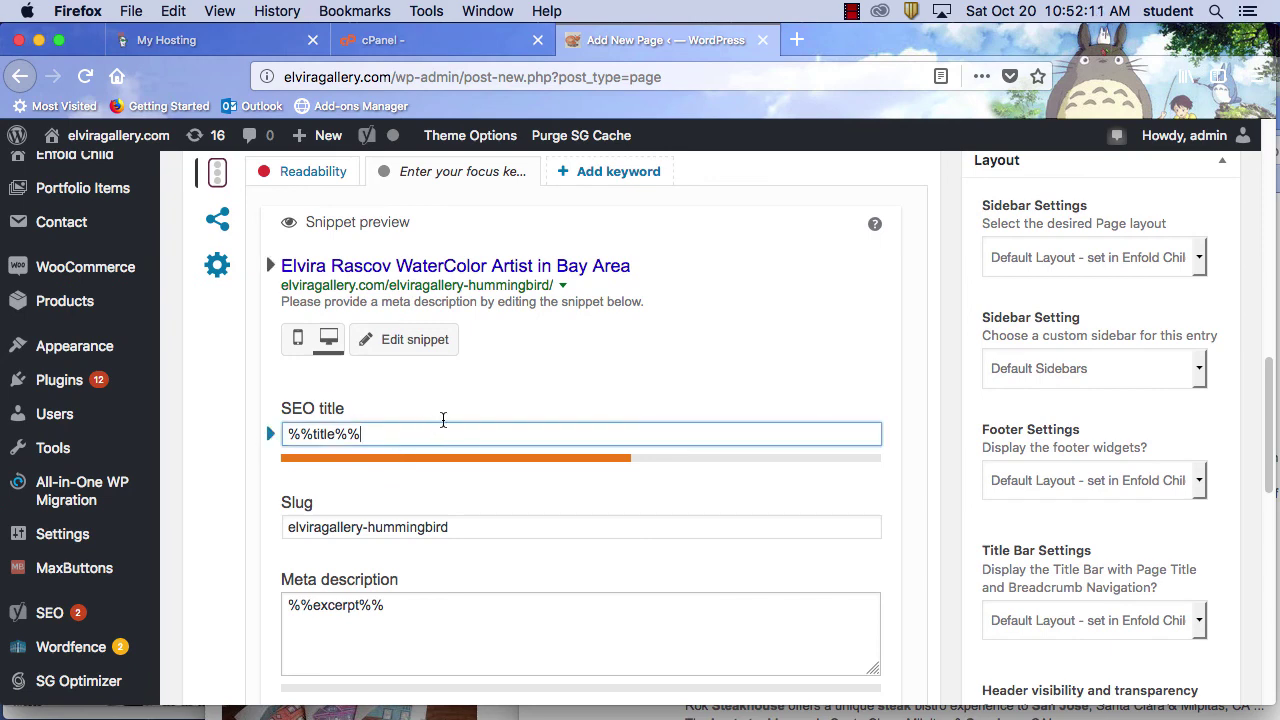
scroll(492, 455, up, 15)
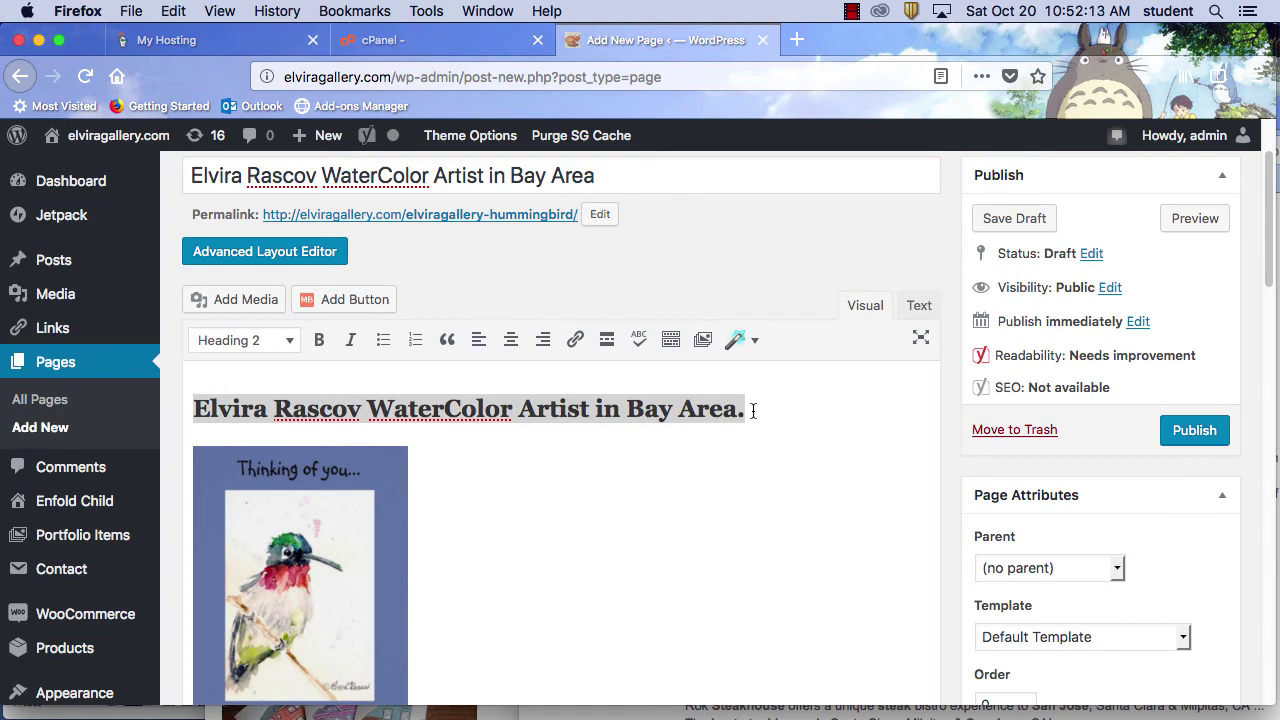
drag(594, 176, 153, 167)
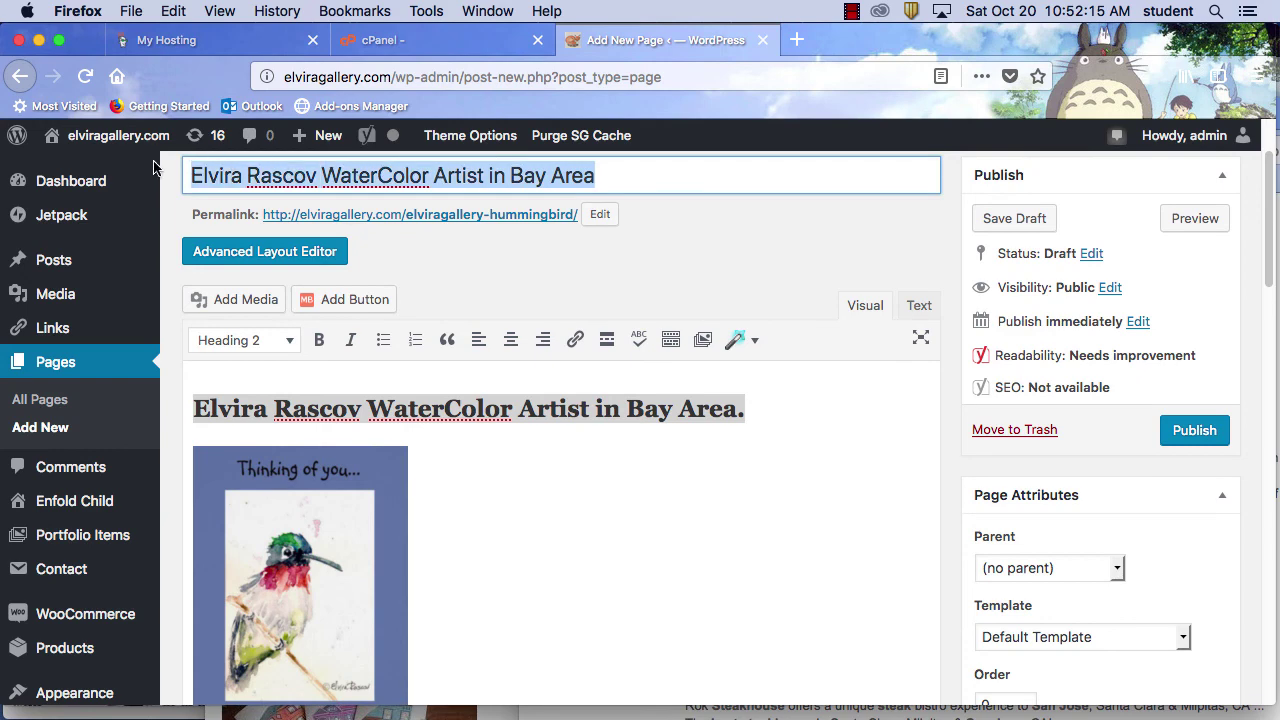
key(super+c)
Replace %%title%% in the SEO title with the copied title followed by 'is famous'
scroll(560, 580, down, 10)
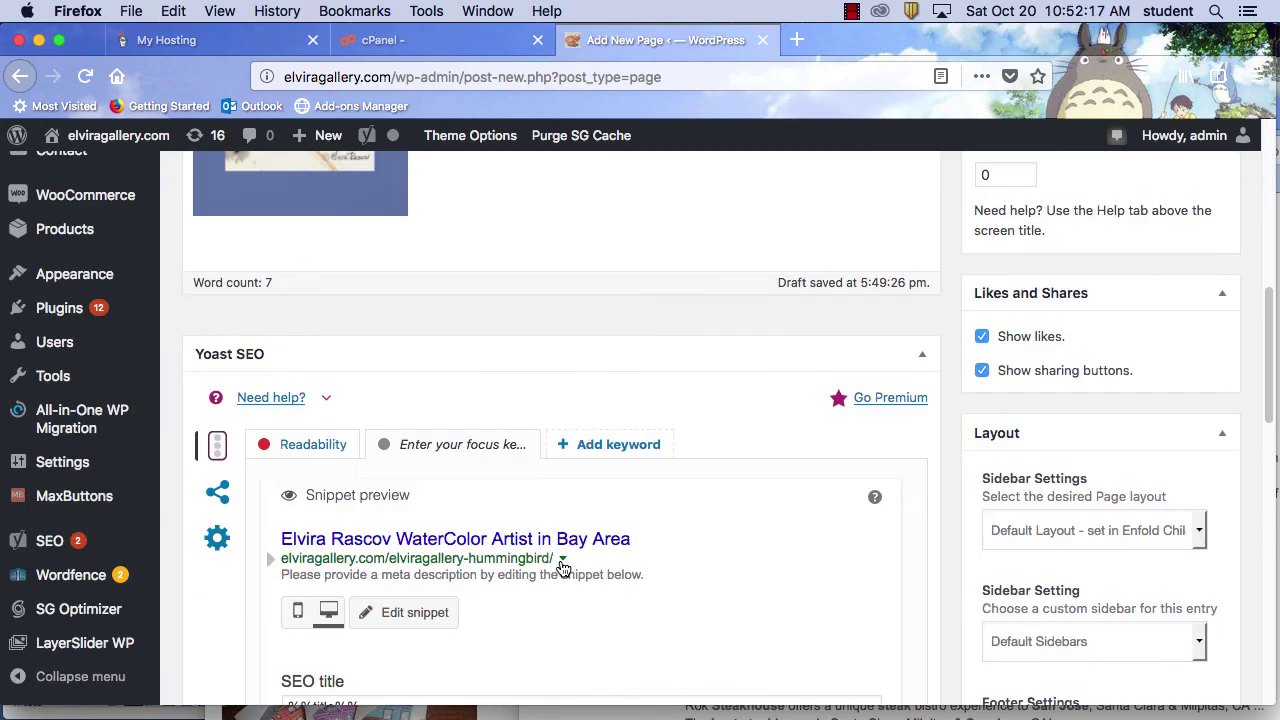
scroll(512, 558, down, 2)
click(293, 586)
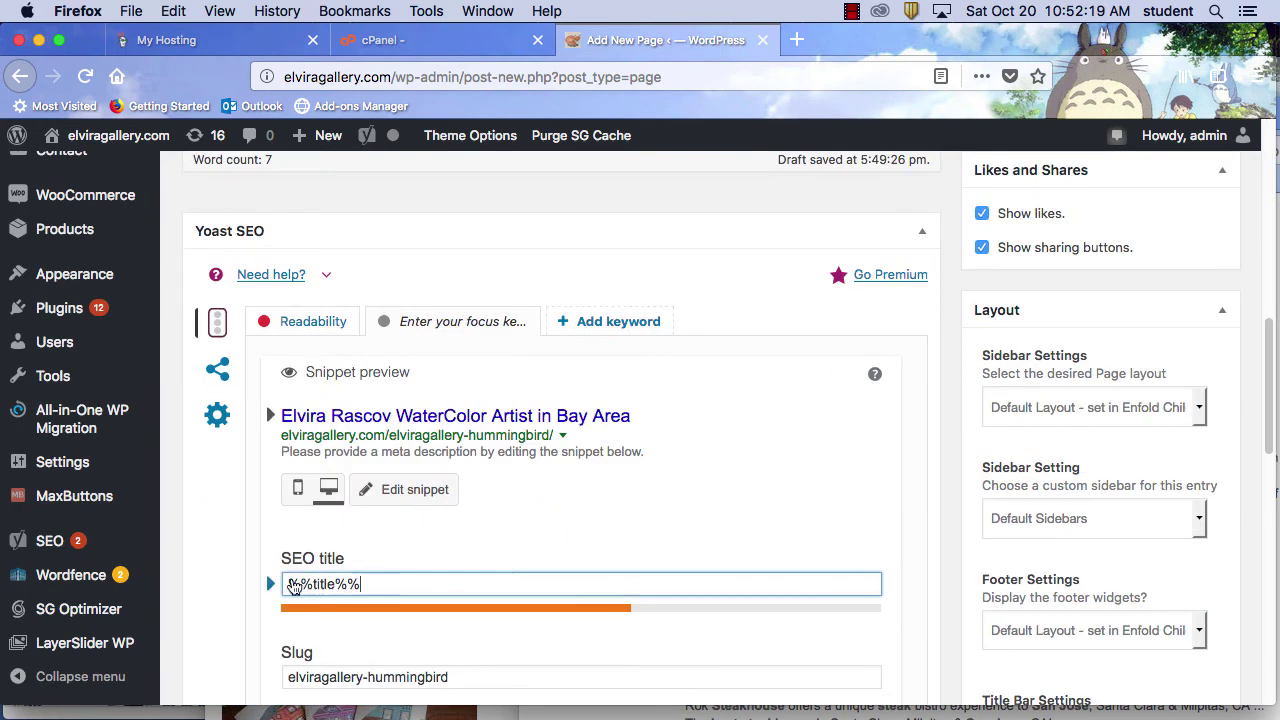
drag(363, 584, 280, 584)
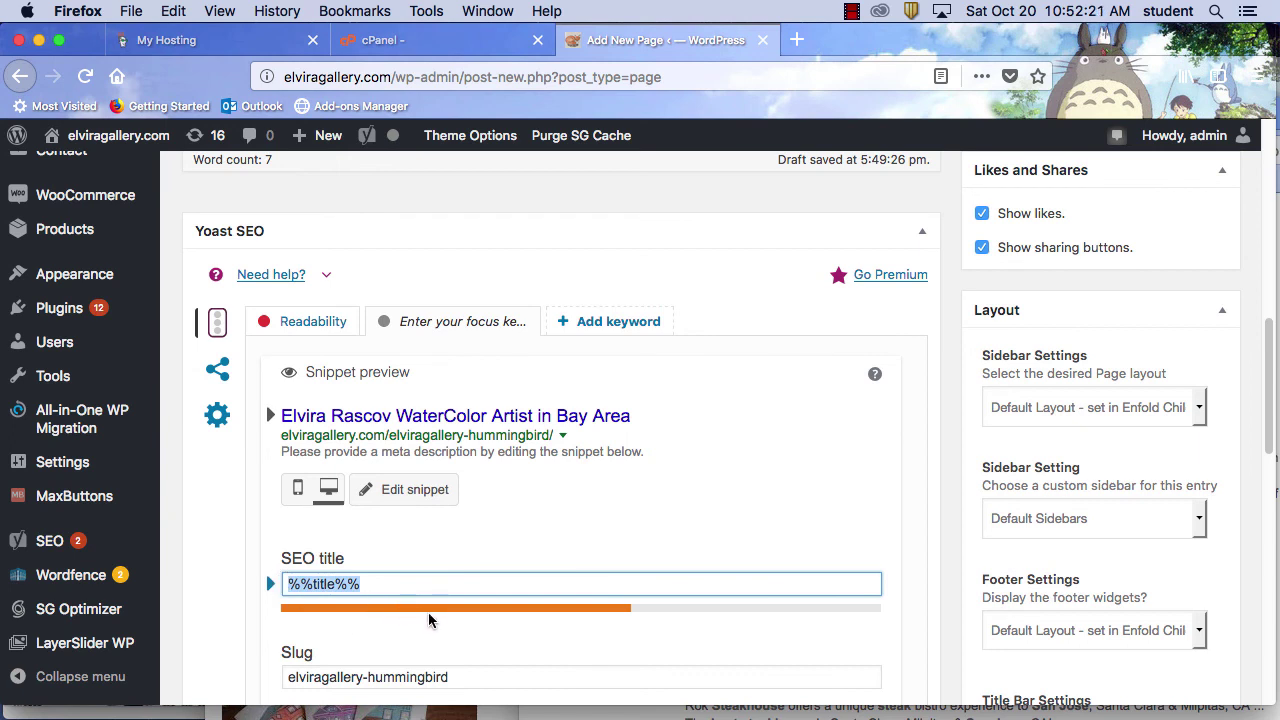
key(super+v)
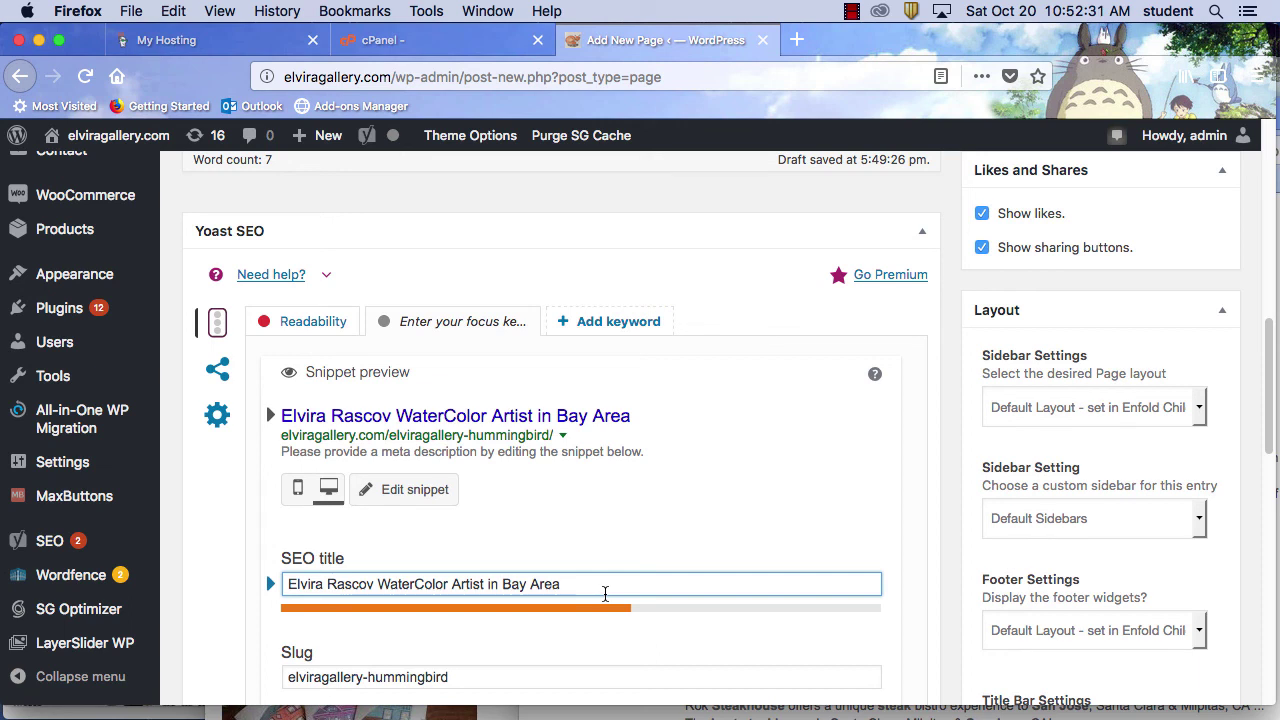
text(is famous.)
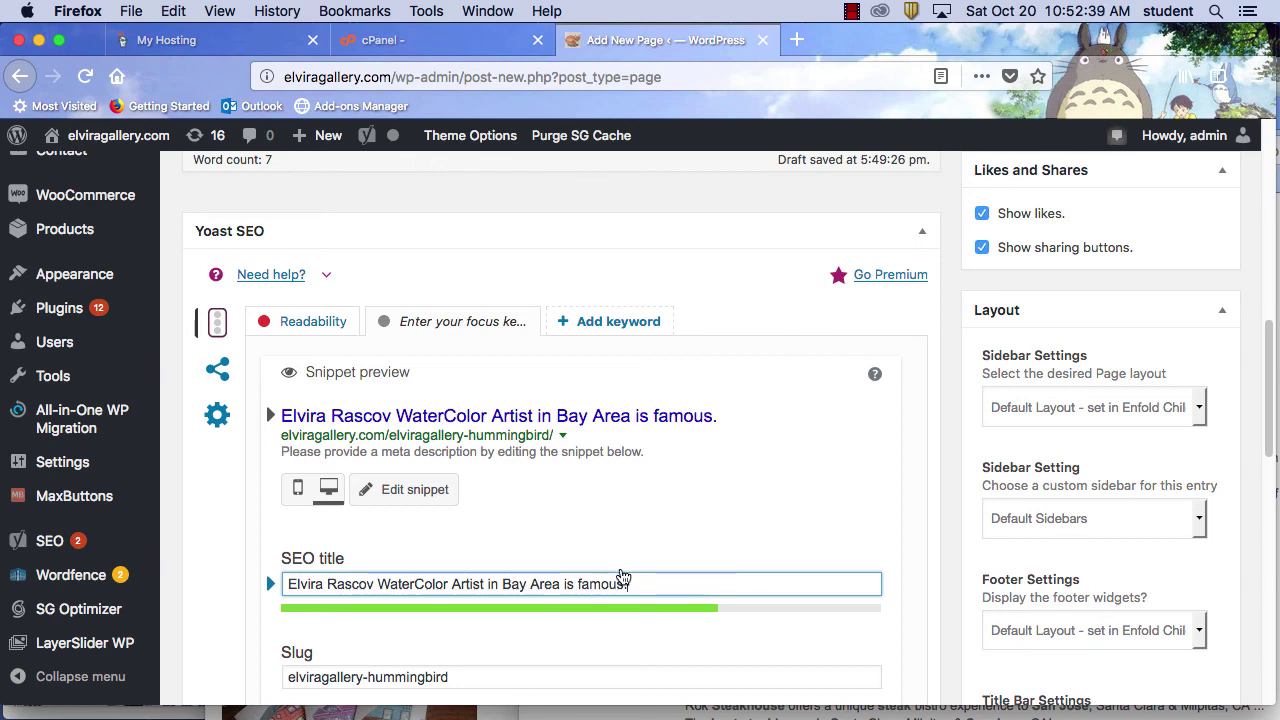
scroll(617, 574, down, 5)
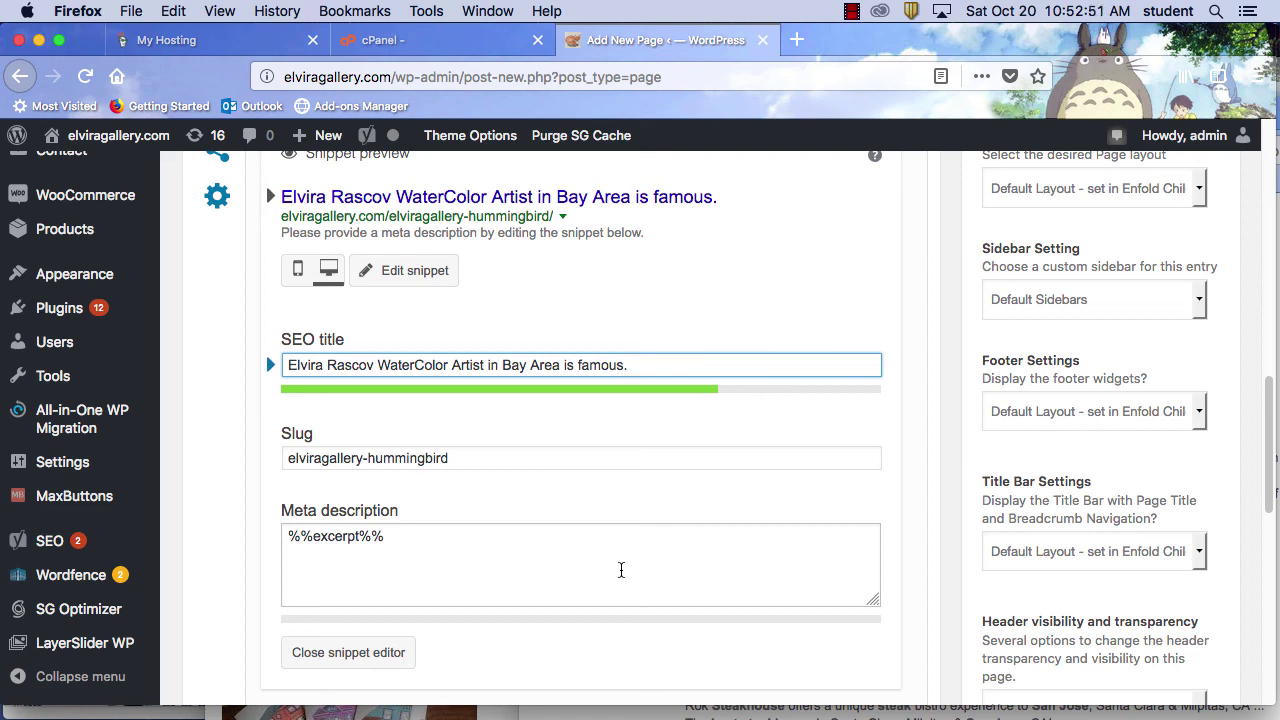
Replace the %%excerpt%% placeholder with the meta description 'This is the best artist in the bay area.'
click(474, 538)
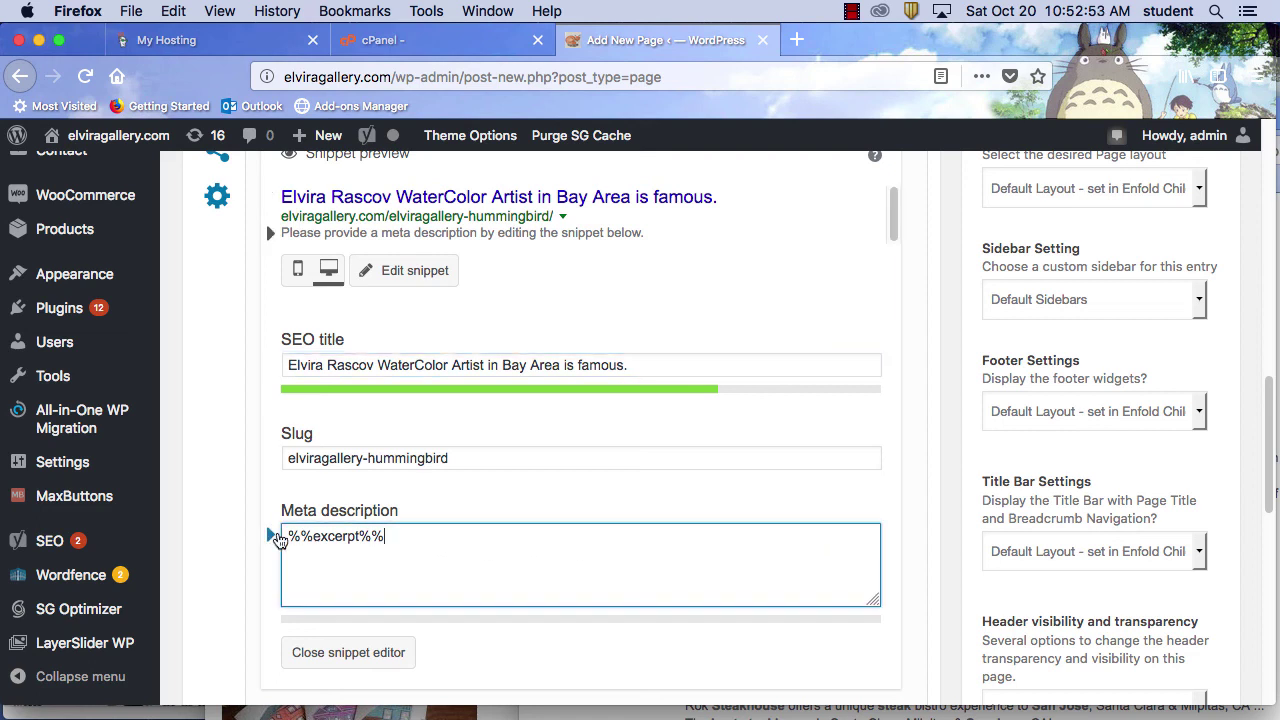
drag(405, 537, 288, 537)
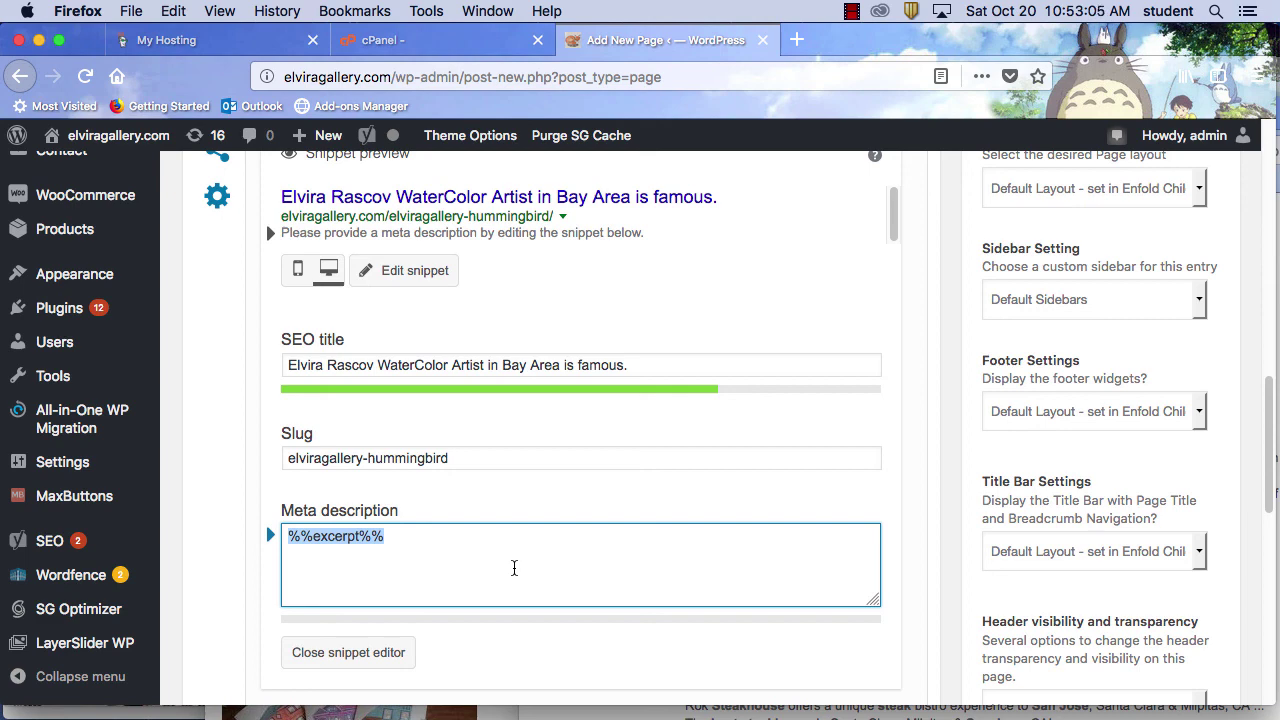
text(T)
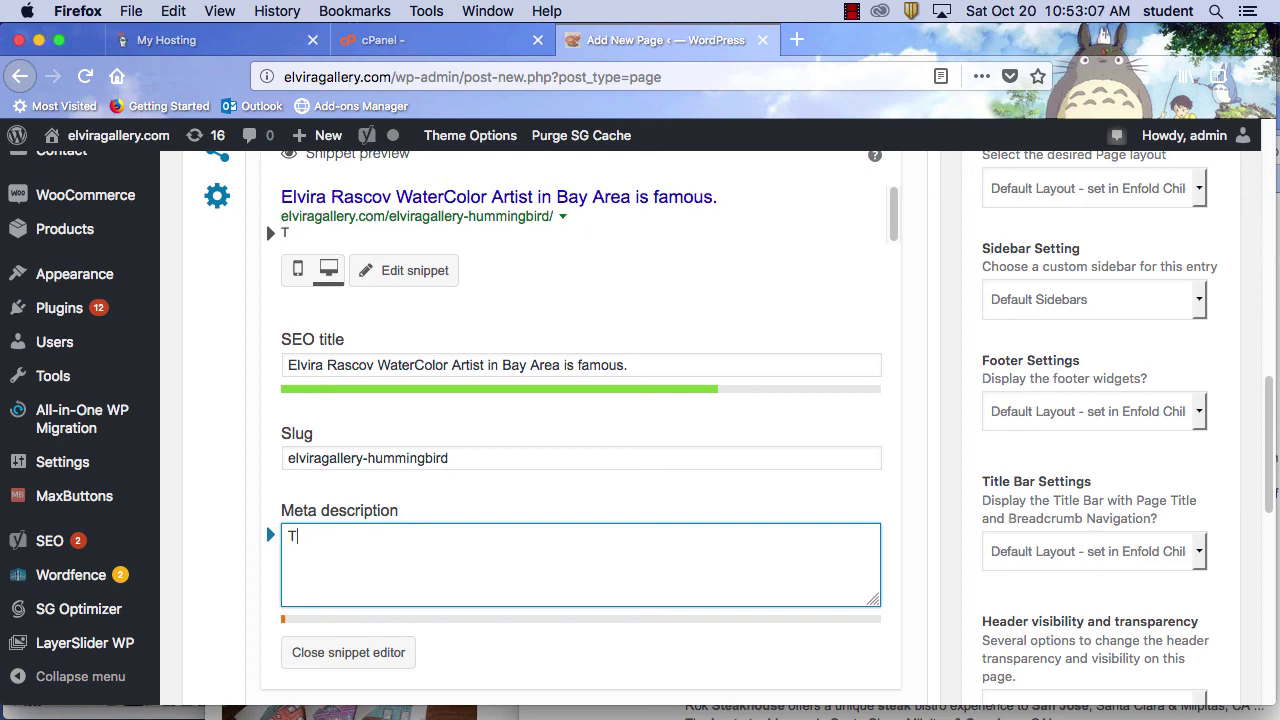
text(his is the)
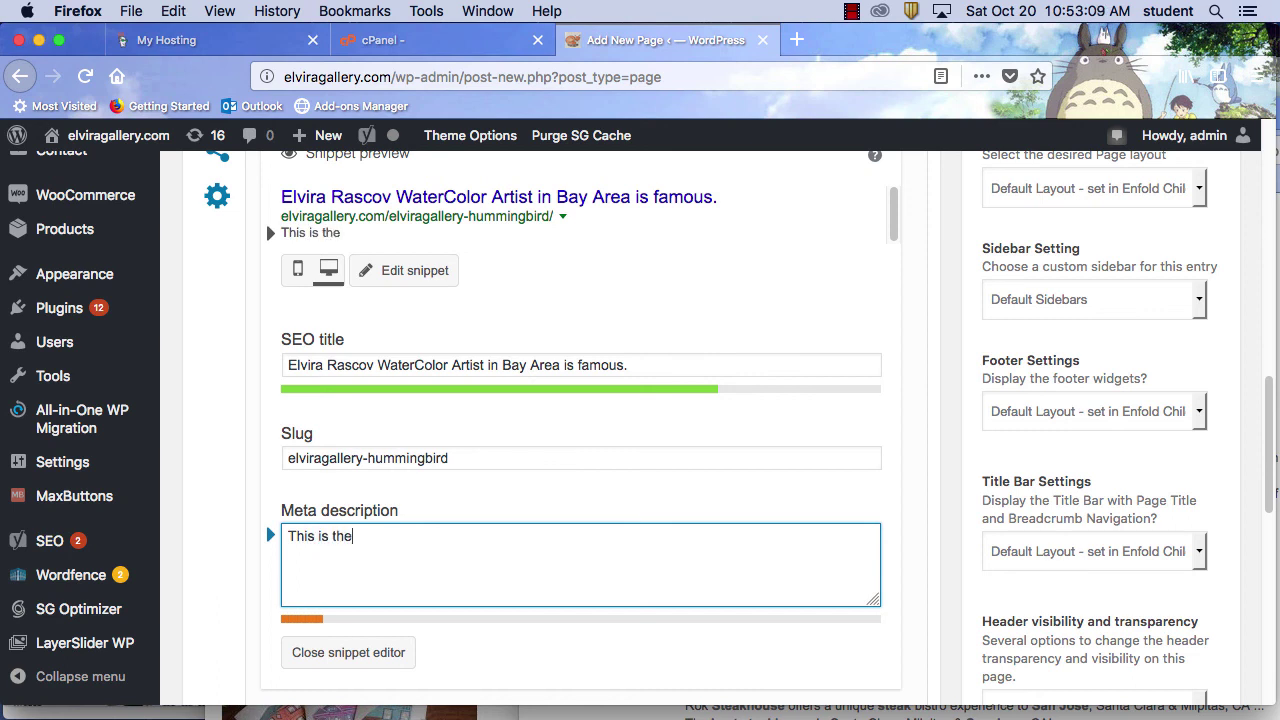
text( best artist)
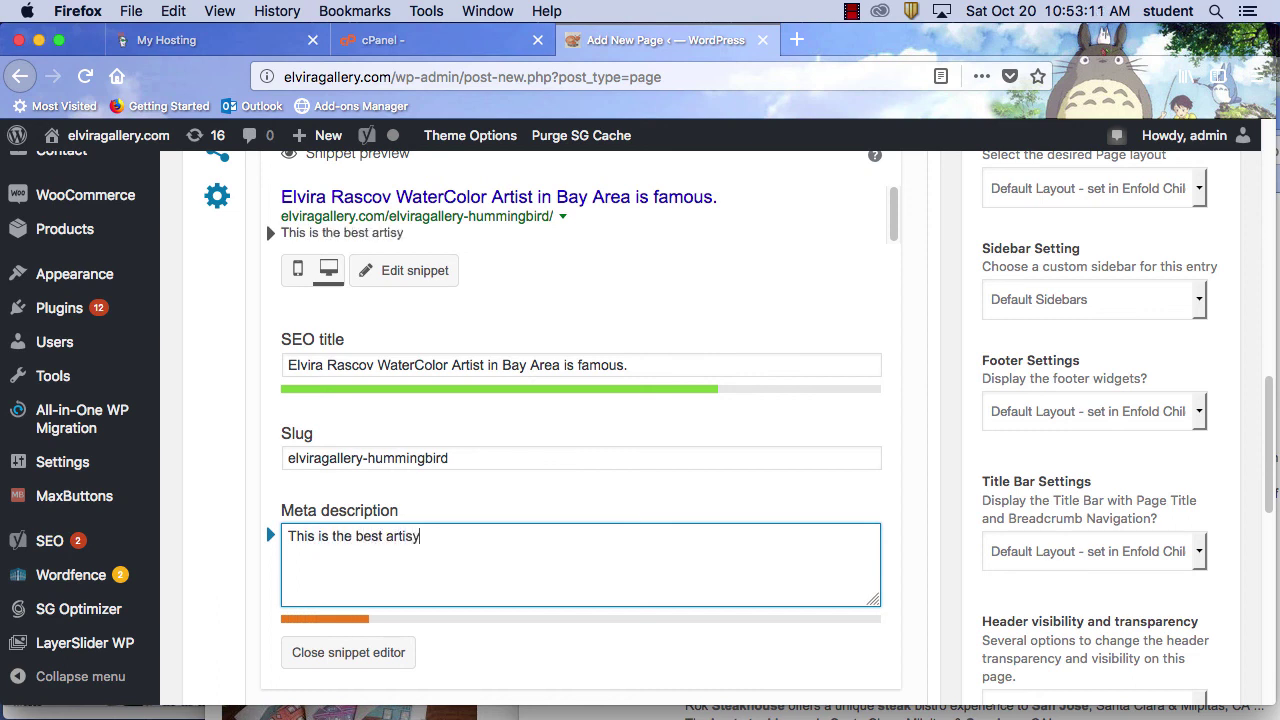
text( in the)
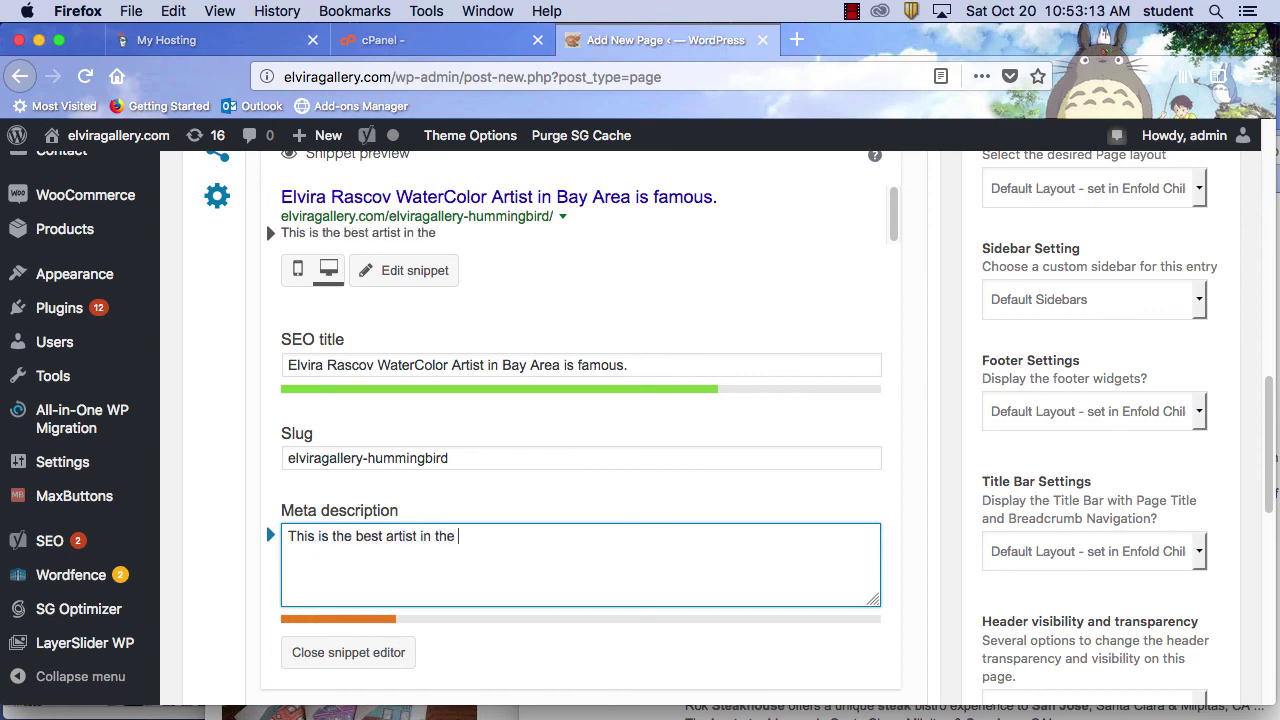
text( baywa)
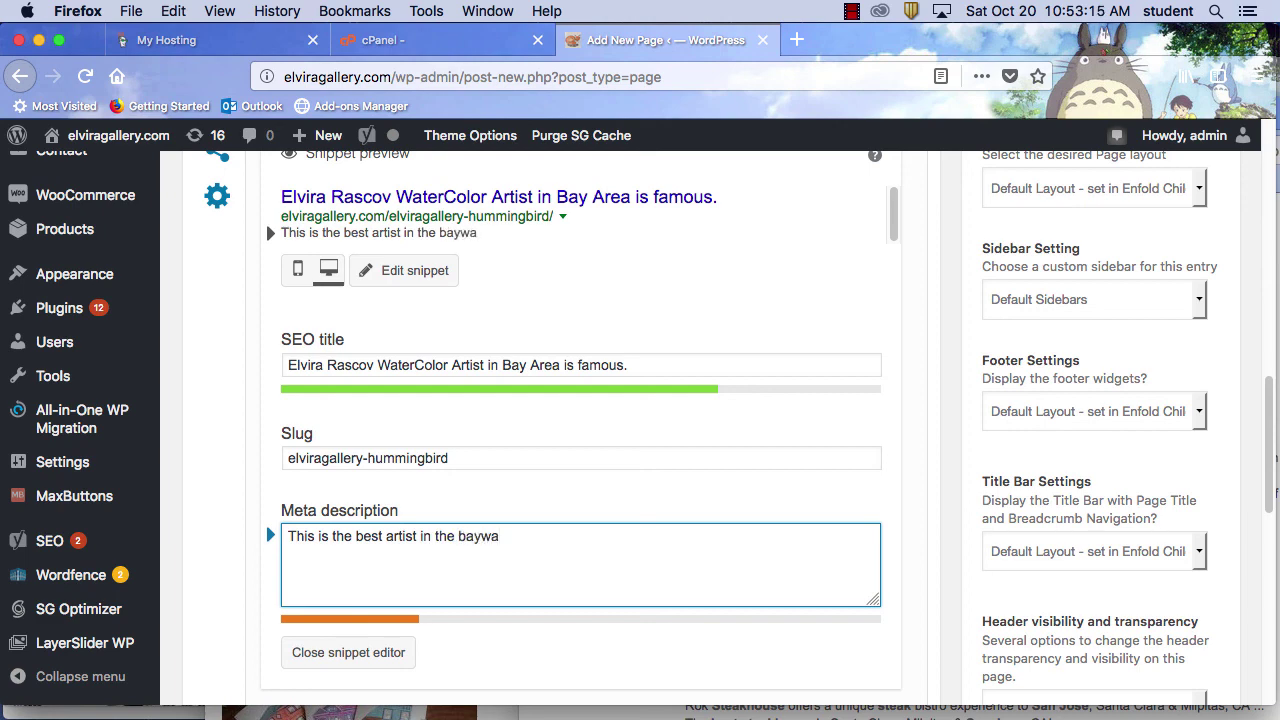
key(BackSpace)
key(BackSpace)
text(aera)
key(BackSpace)
key(BackSpace)
key(BackSpace)
text(rea.)
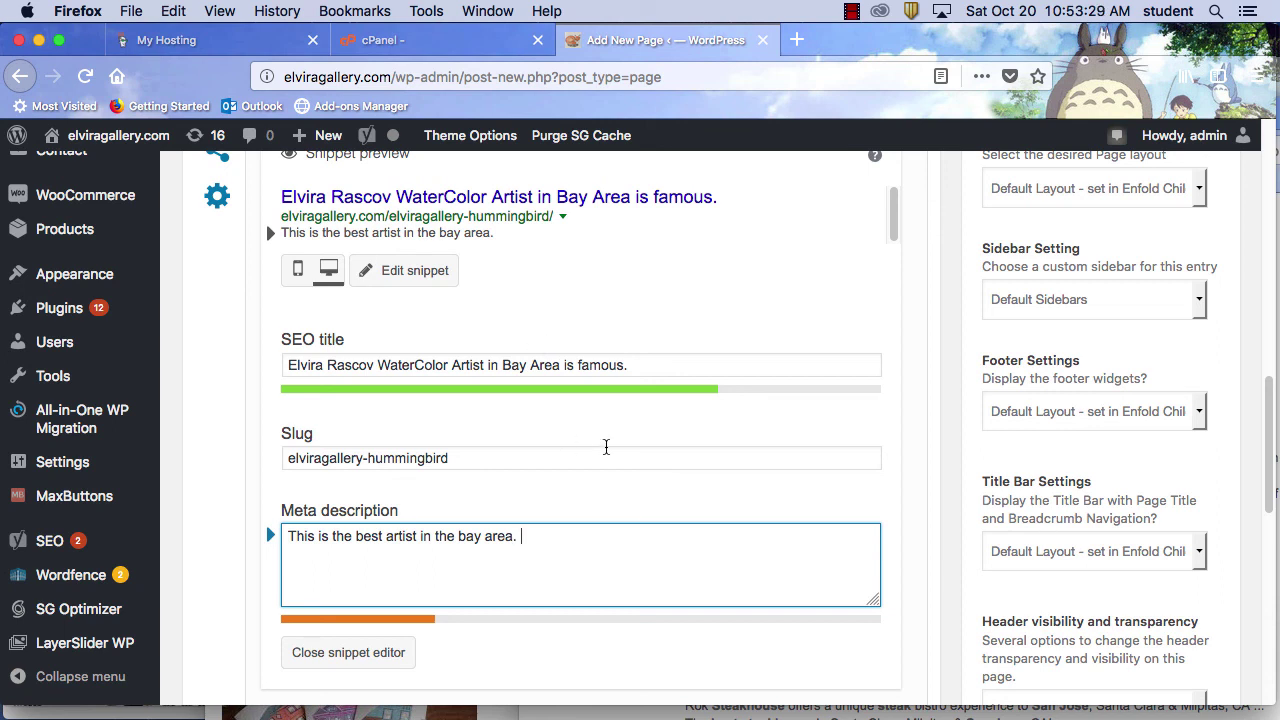
scroll(929, 551, down, 5)
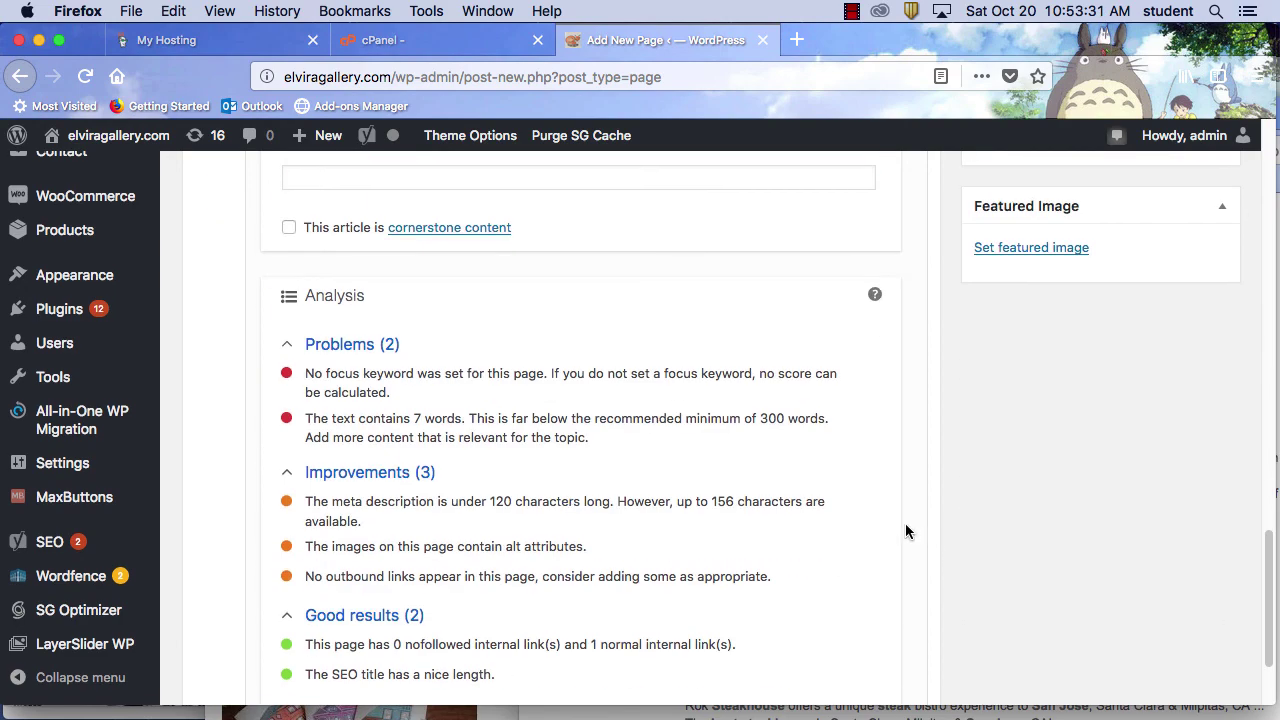
scroll(907, 531, up, 5)
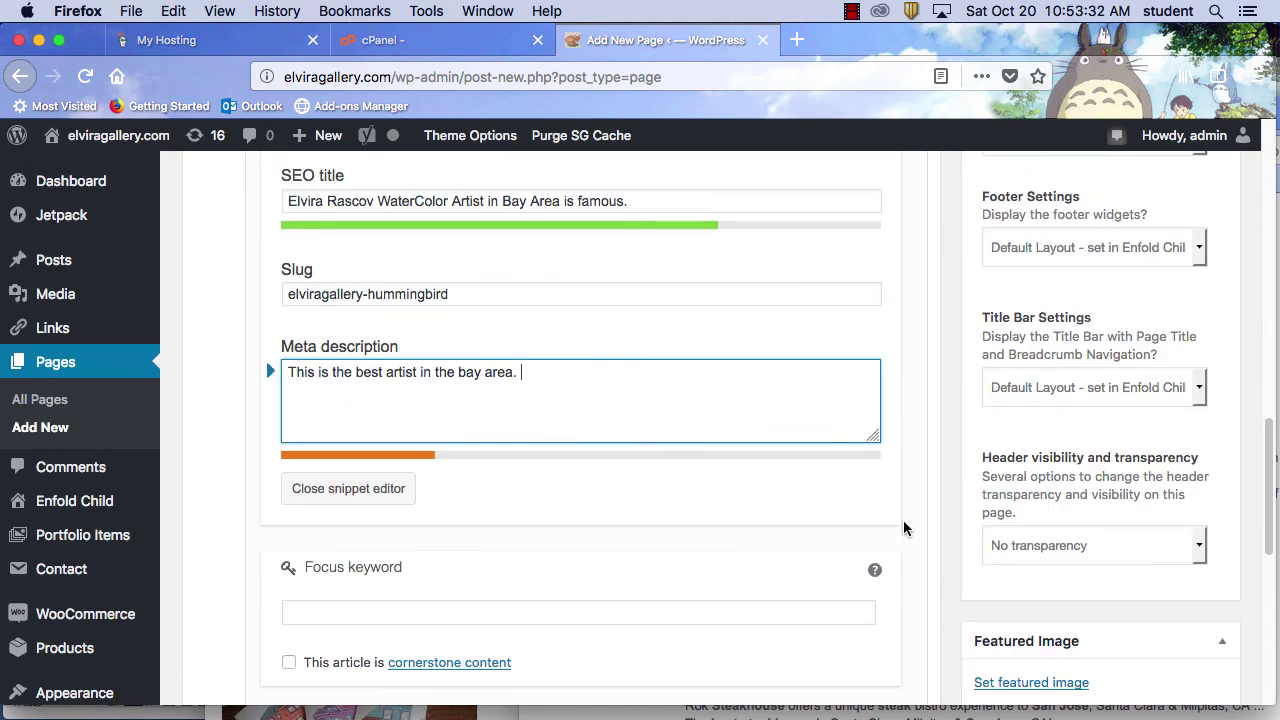
Enter 'Watercolor Bay Area San Jose' as the Yoast focus keyword, correcting the 'Bat' typo
click(378, 616)
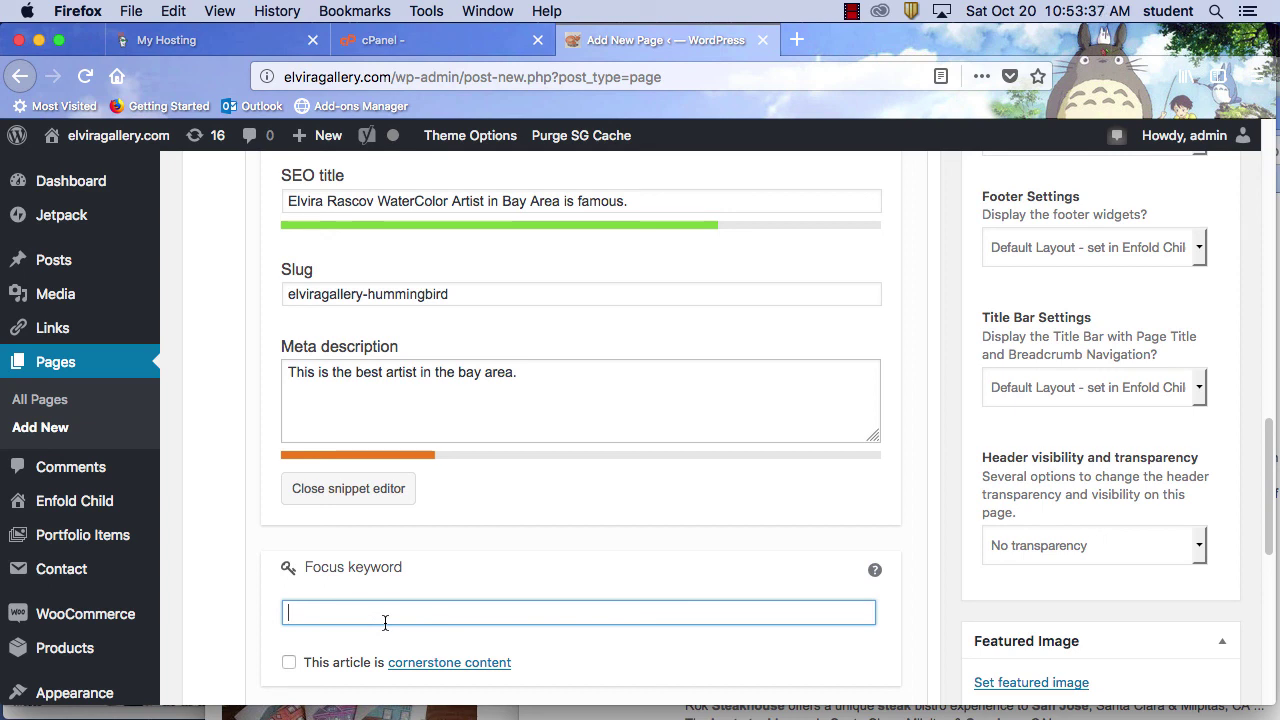
text(Watercolor)
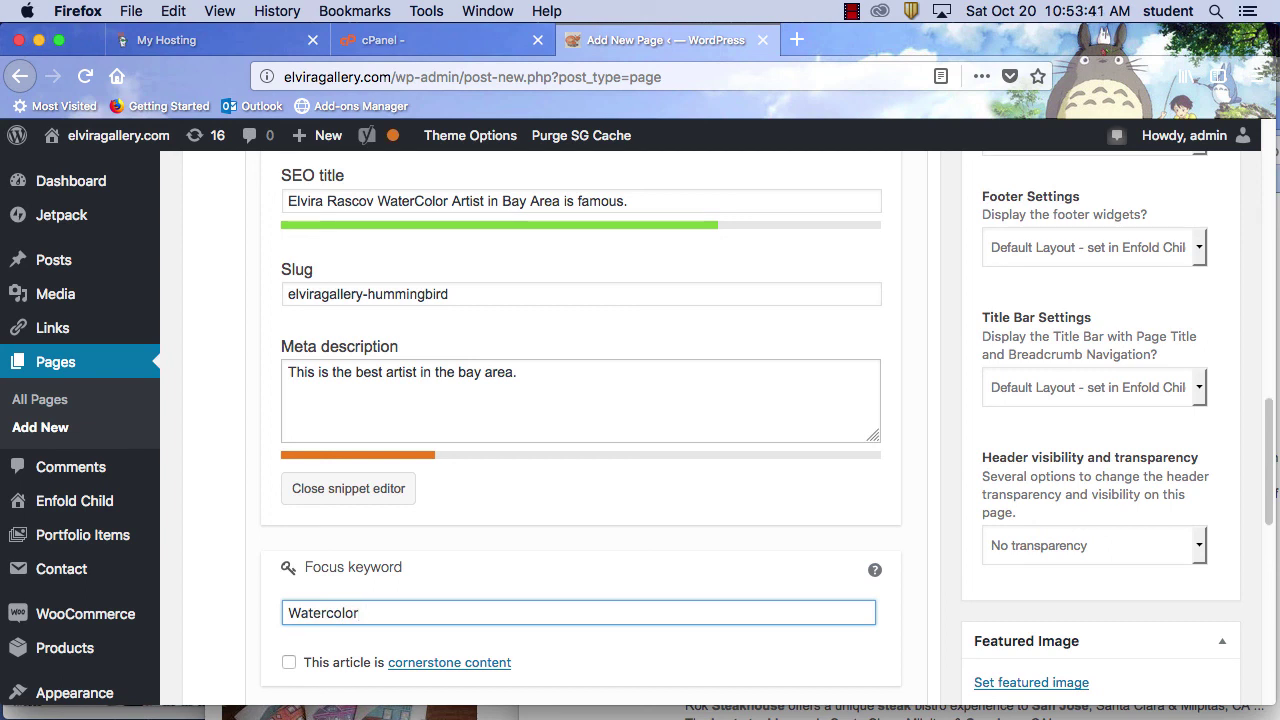
text( Bat Area San Jose)
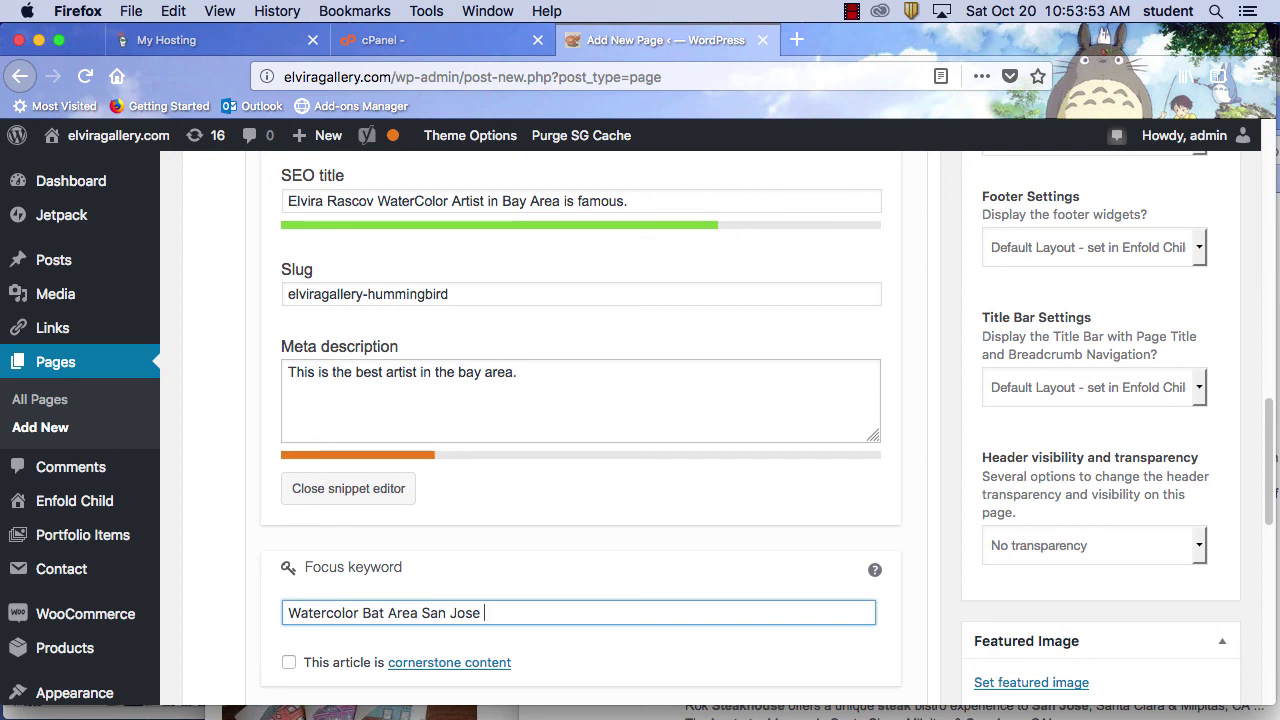
click(383, 615)
key(BackSpace)
text(y)
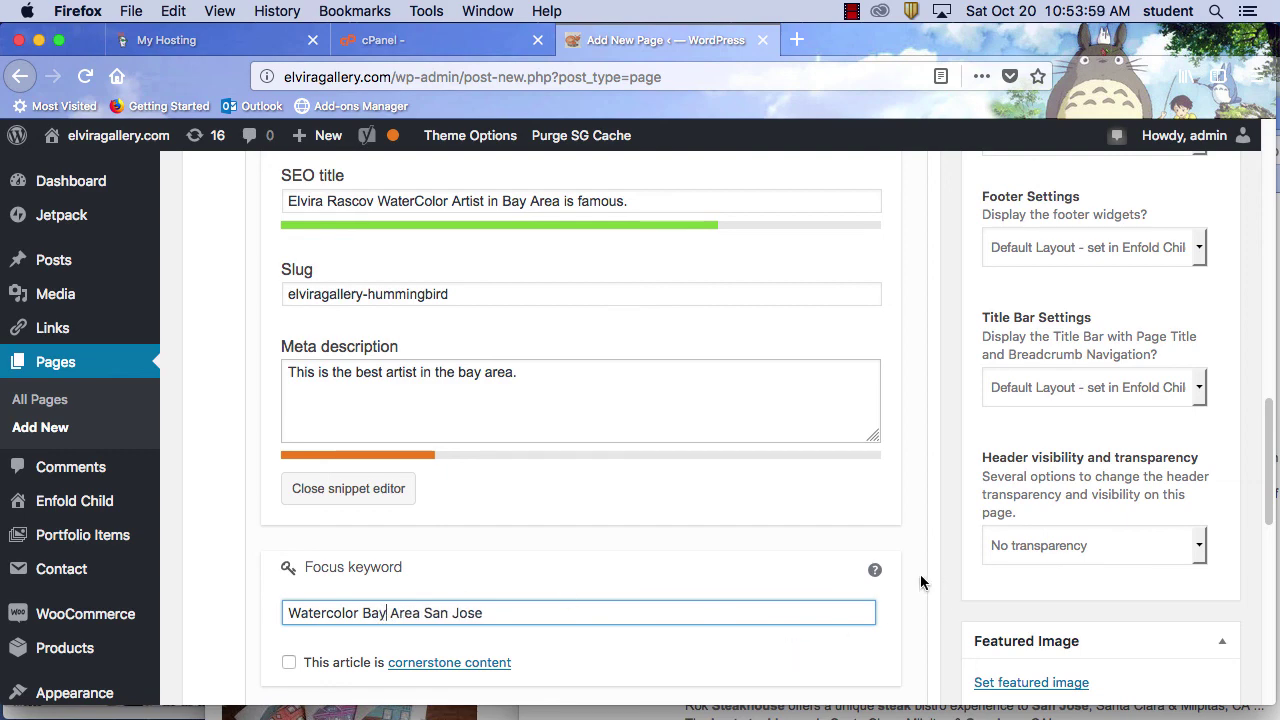
key(End)
key(Home)
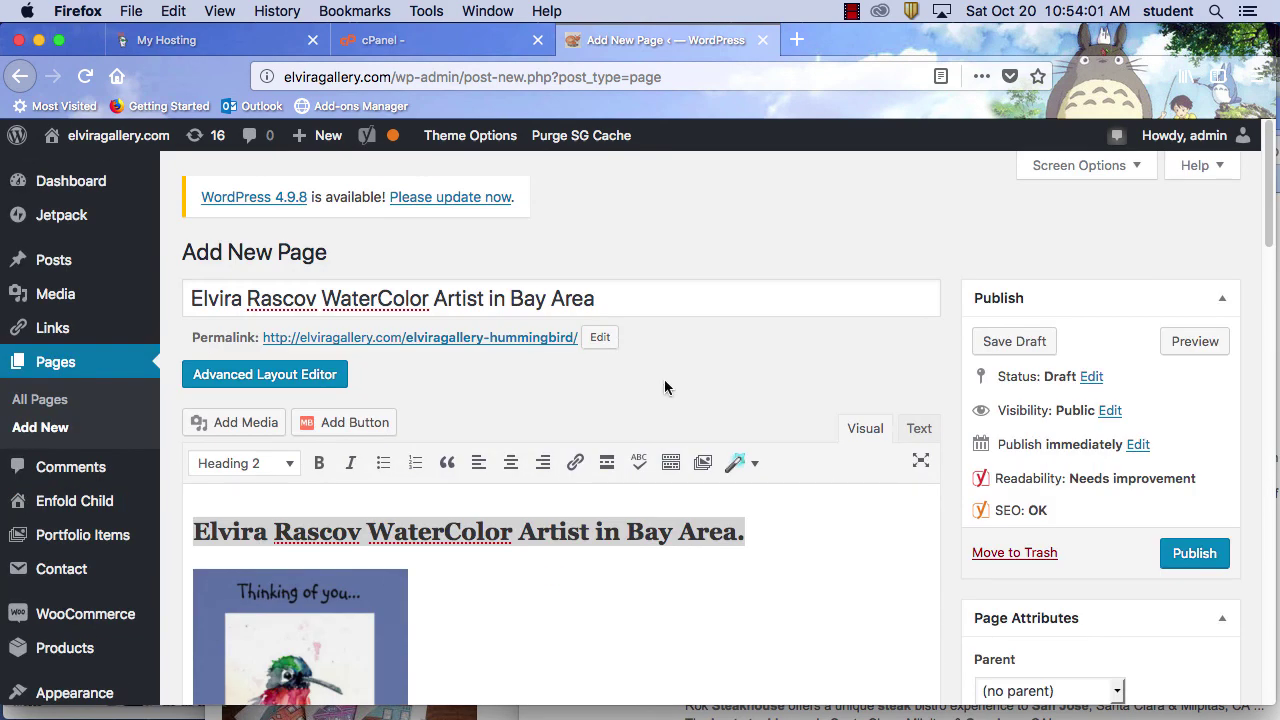
scroll(943, 563, down, 2)
Preview the draft in a new tab and scroll past the heading, hummingbird painting and footer
click(1198, 262)
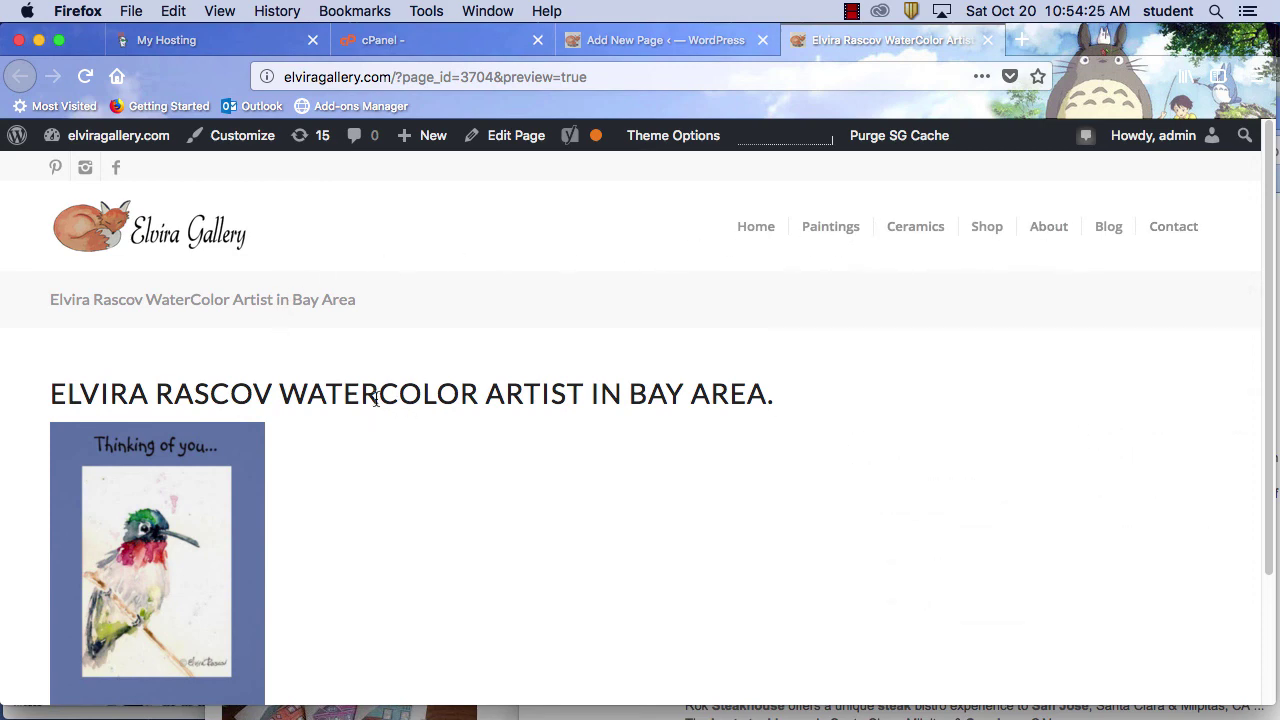
scroll(600, 616, down, 3)
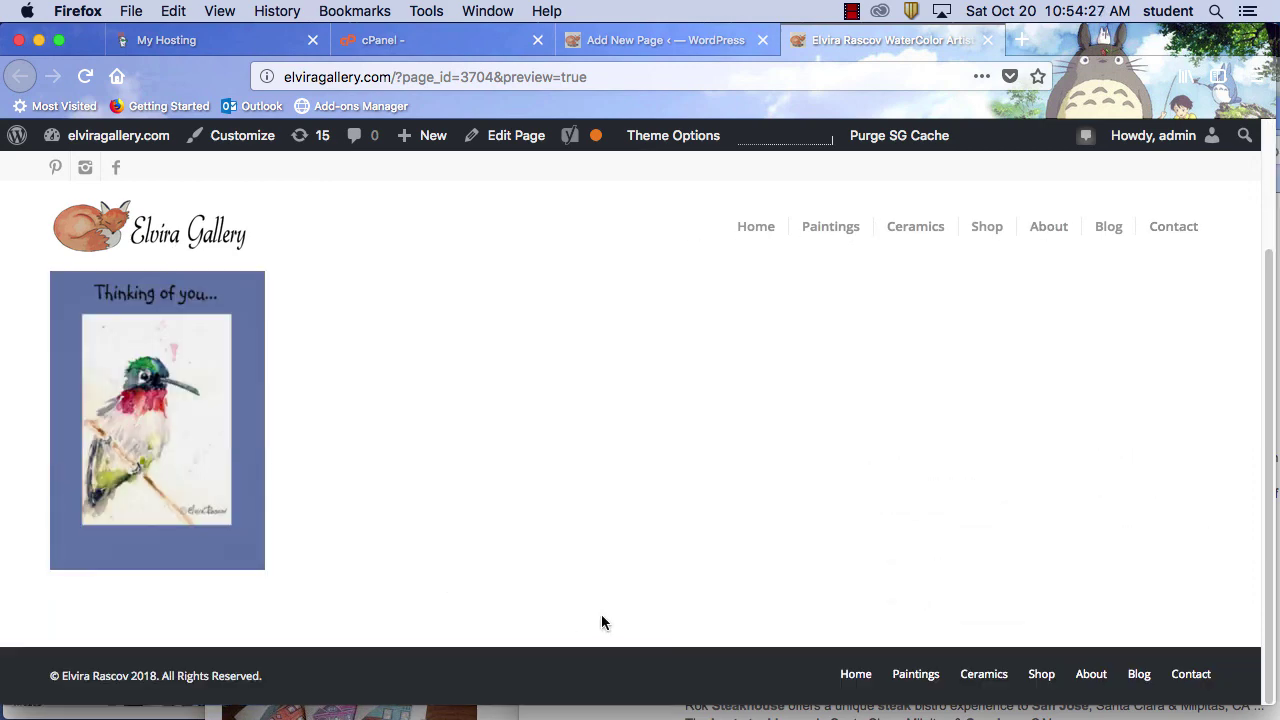
scroll(601, 613, up, 3)
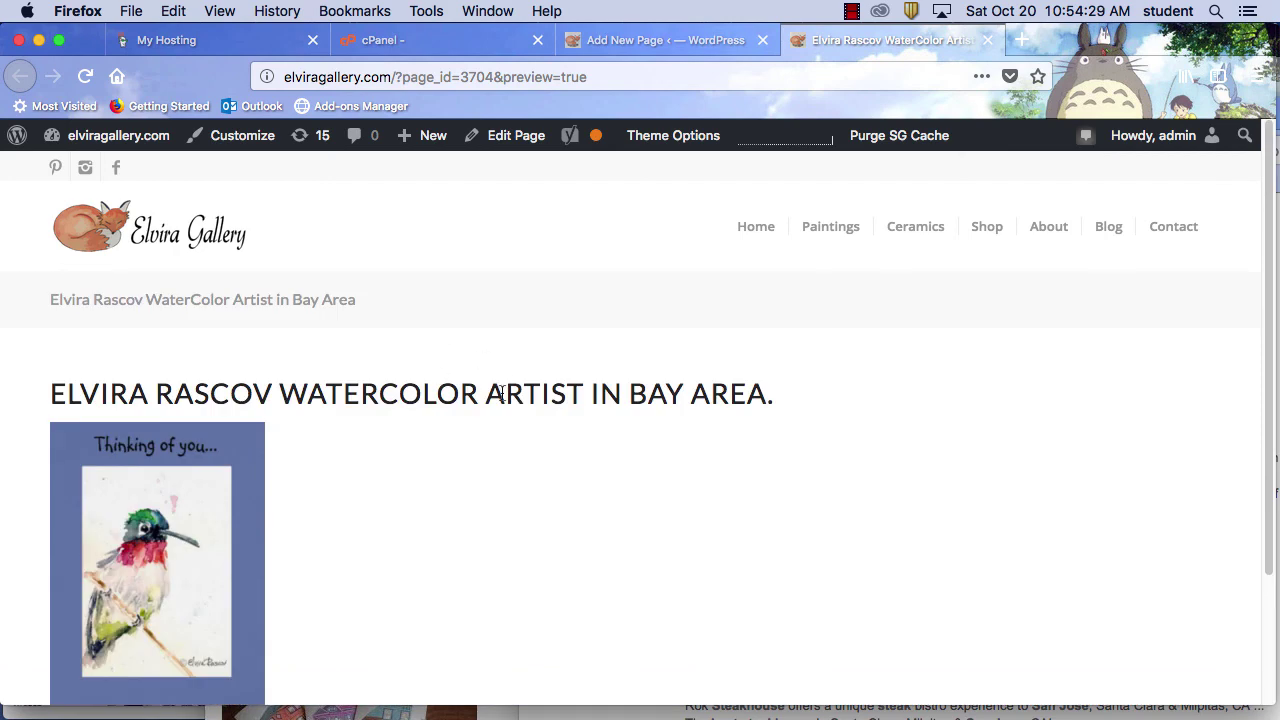